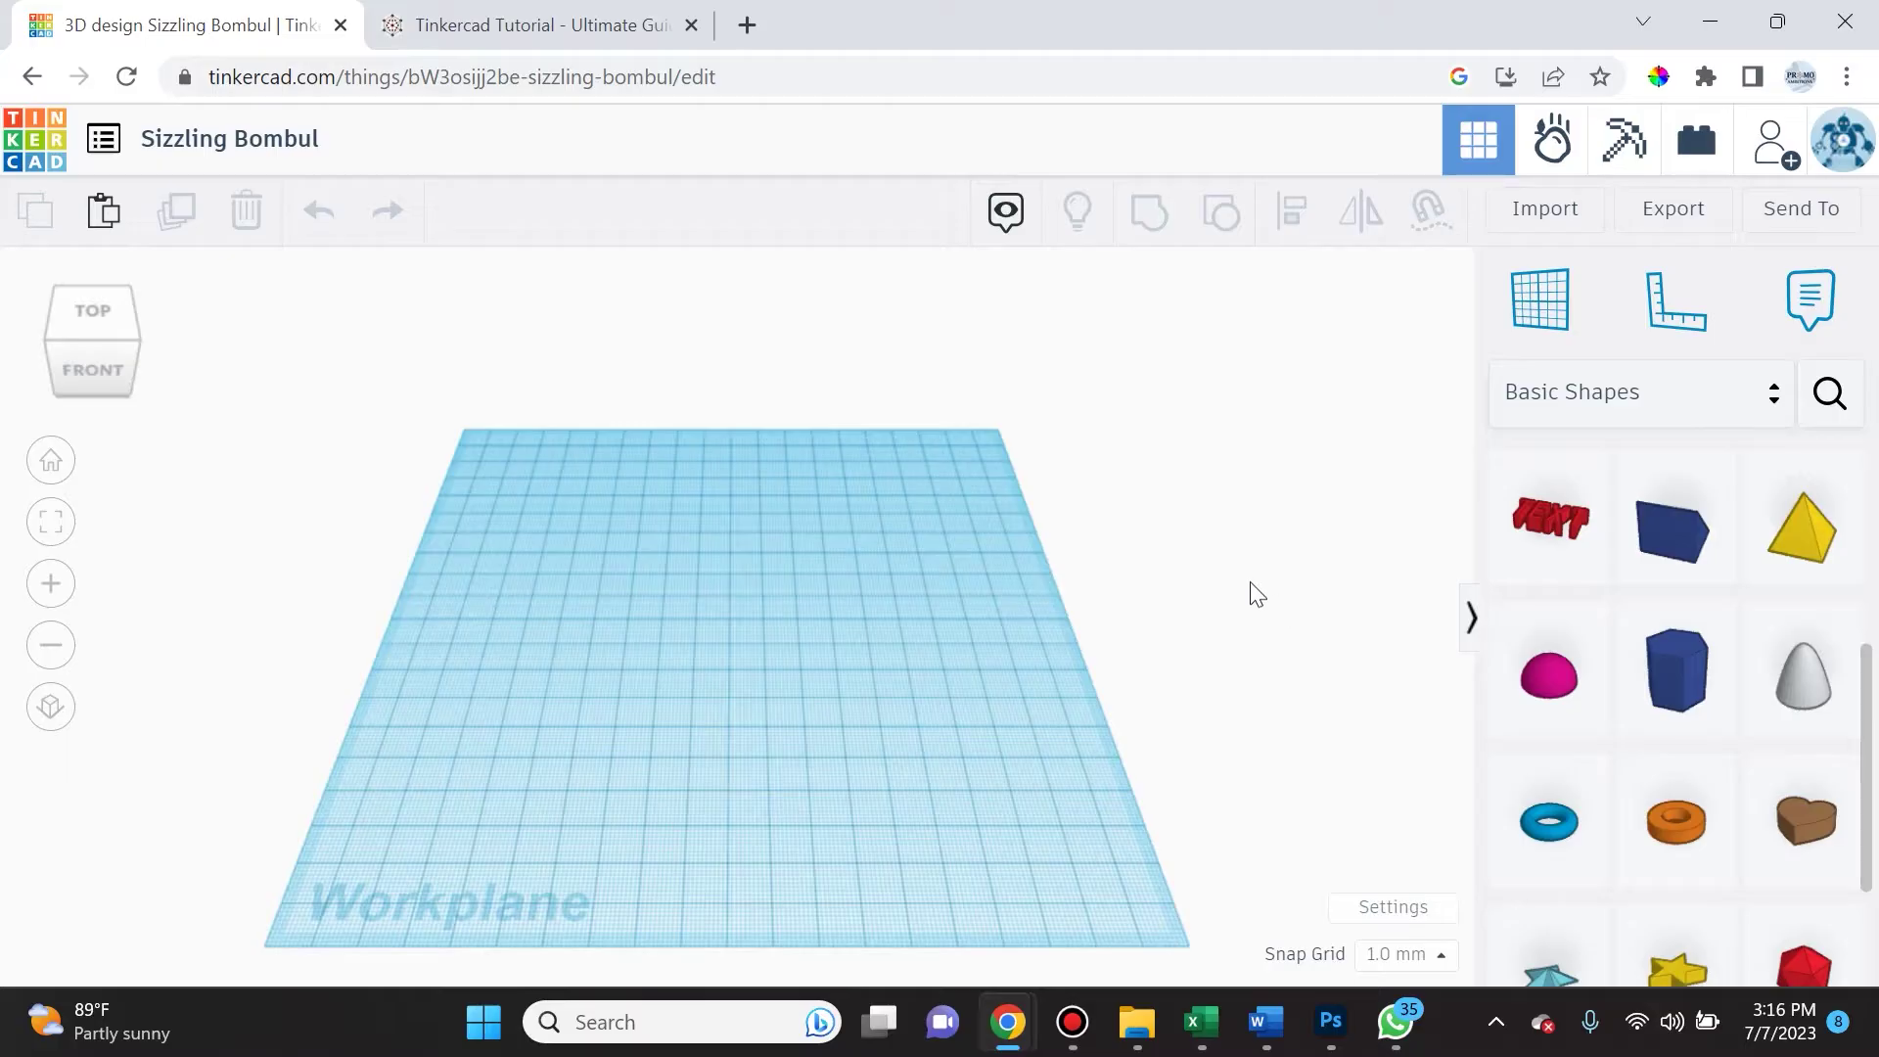
# - Look over the Tinkercad tutorial series on the Promo Ambitions page and return to the 3D design
pyautogui.click(528, 25)
pyautogui.scroll(-10, 864, 538)
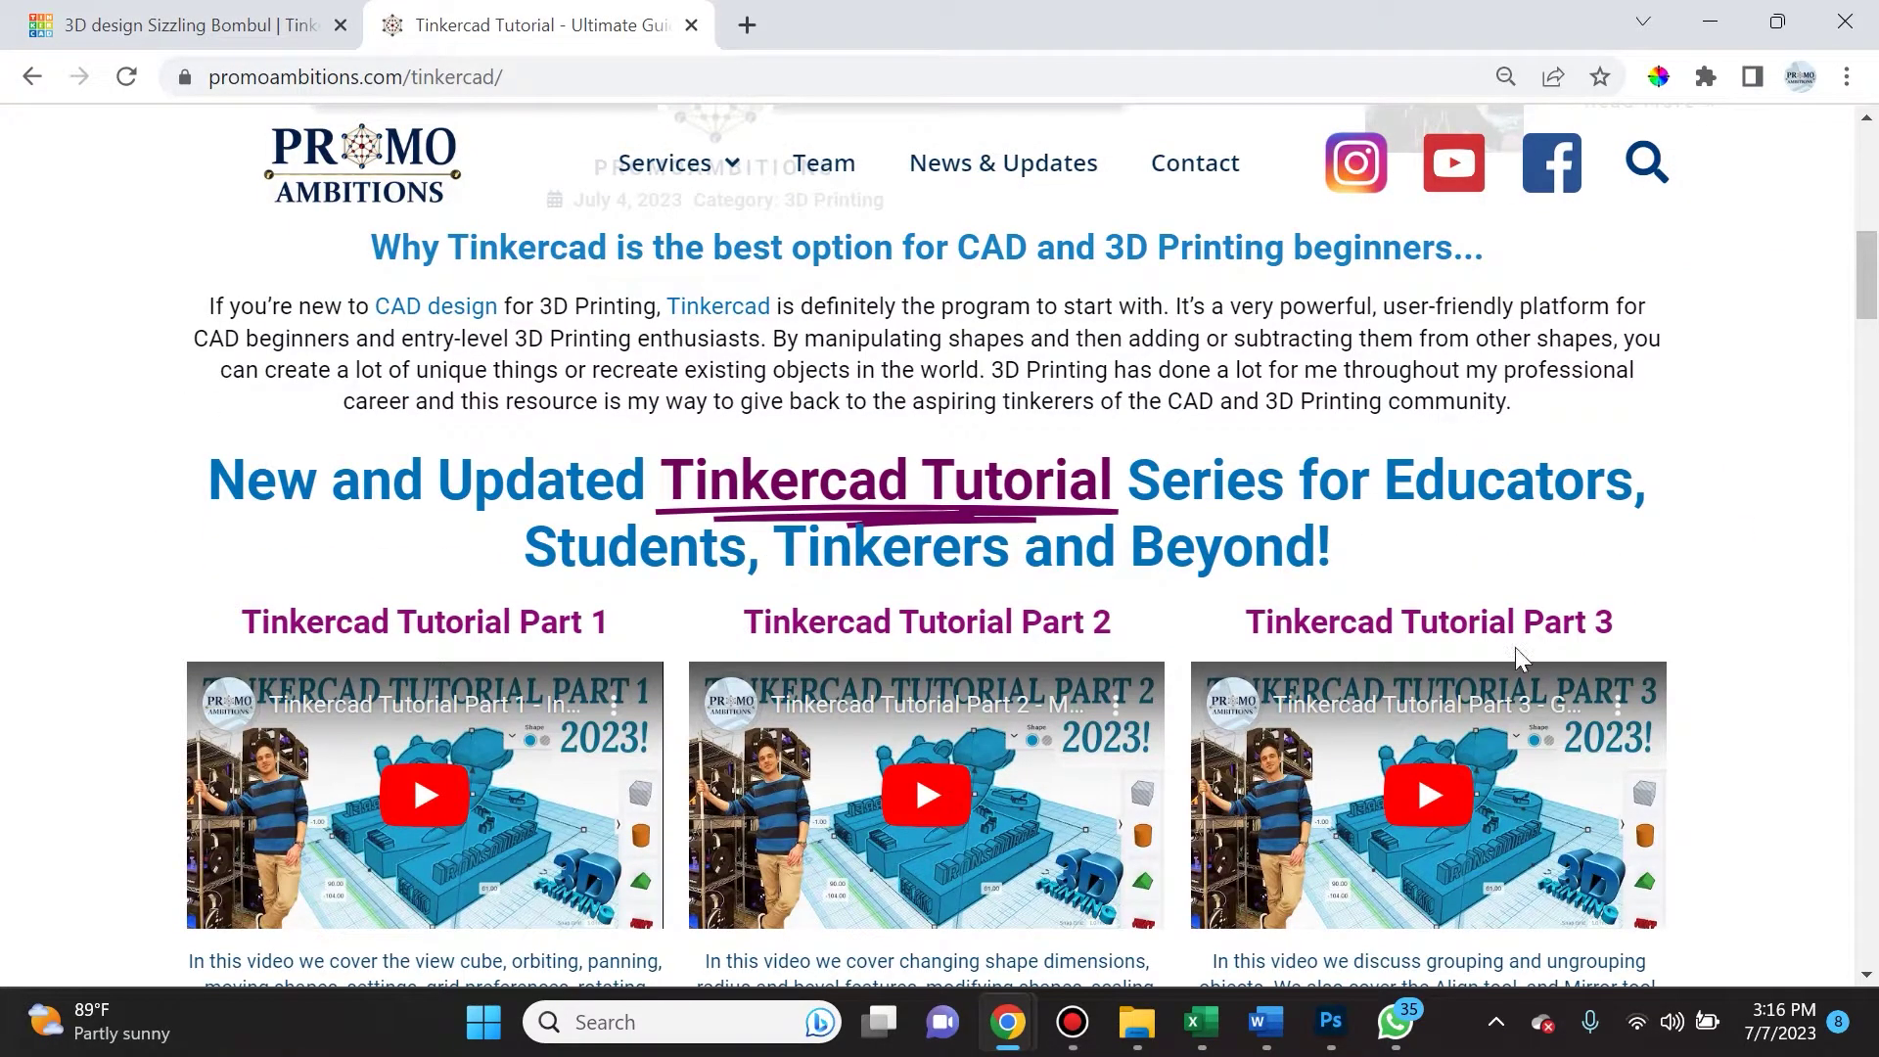
pyautogui.click(152, 11)
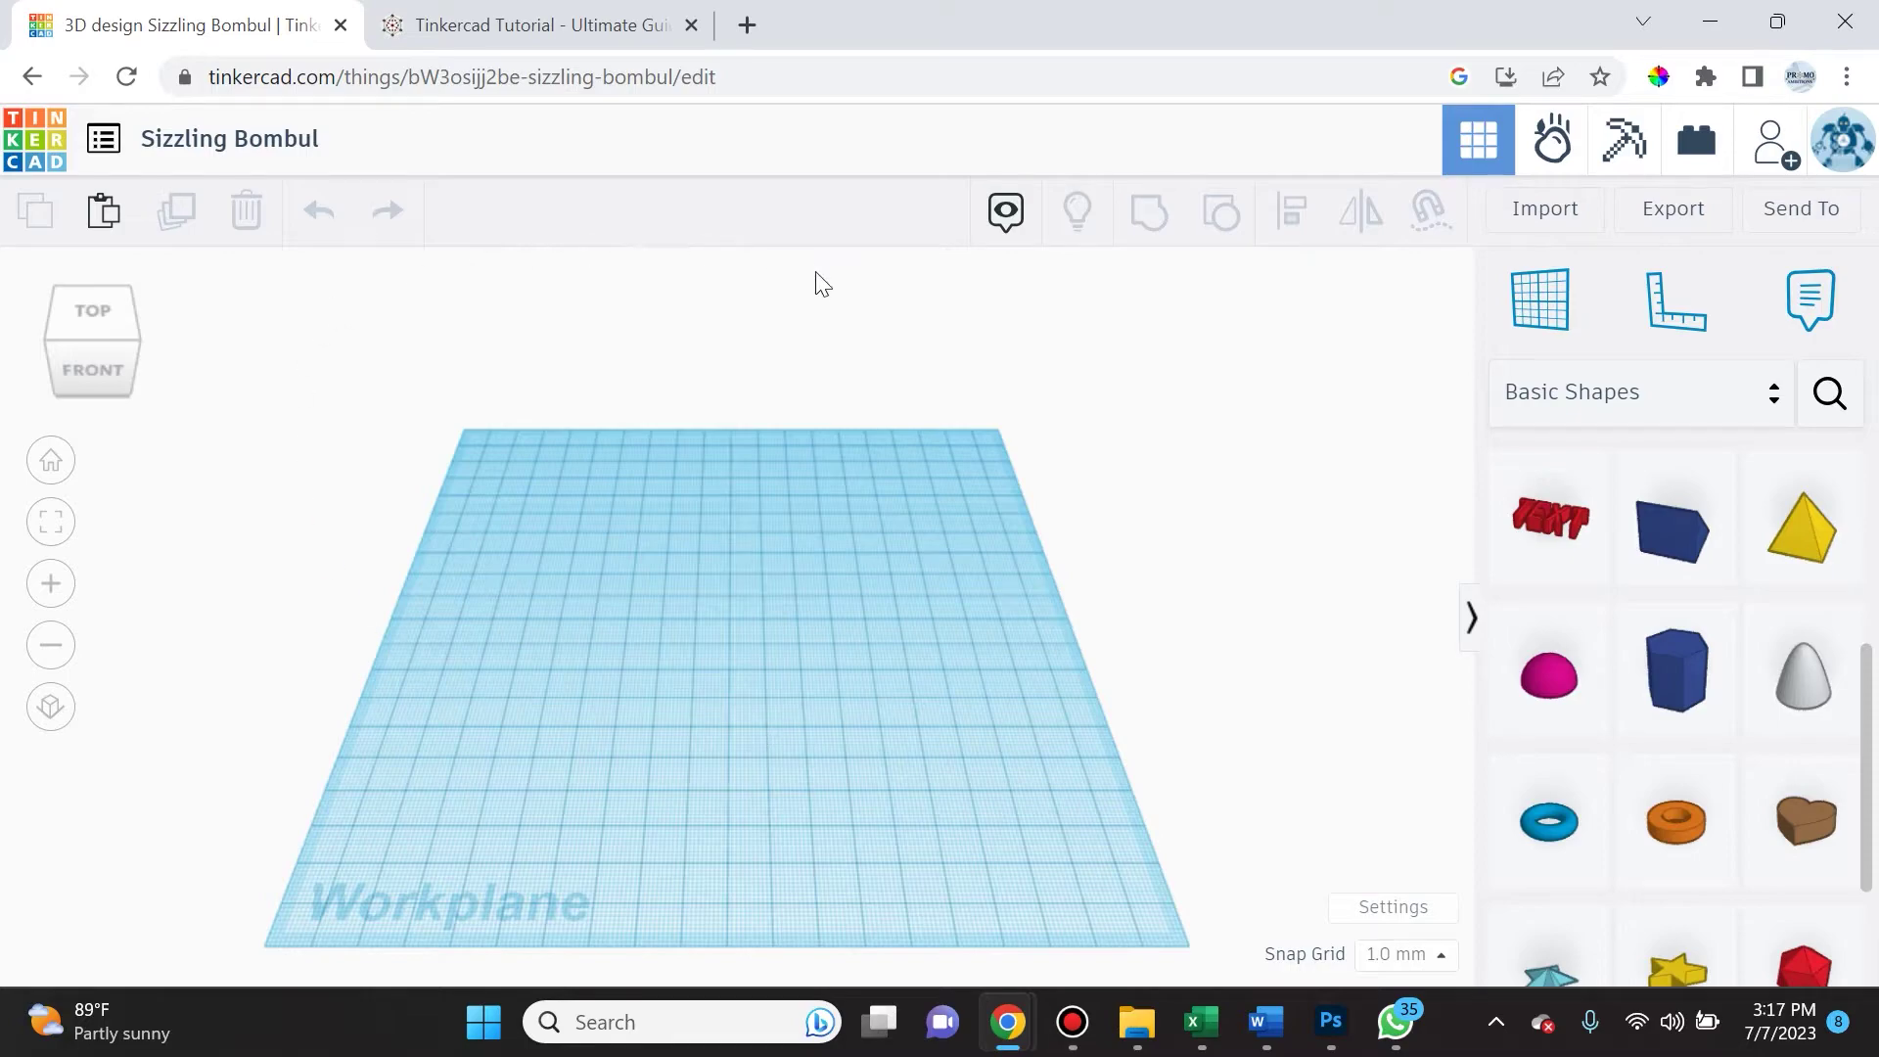
# - Review the tutorial page's videos, keyboard shortcuts, 3D printing presentations and original 2018-2019 video set, and return to the 3D design
pyautogui.click(611, 26)
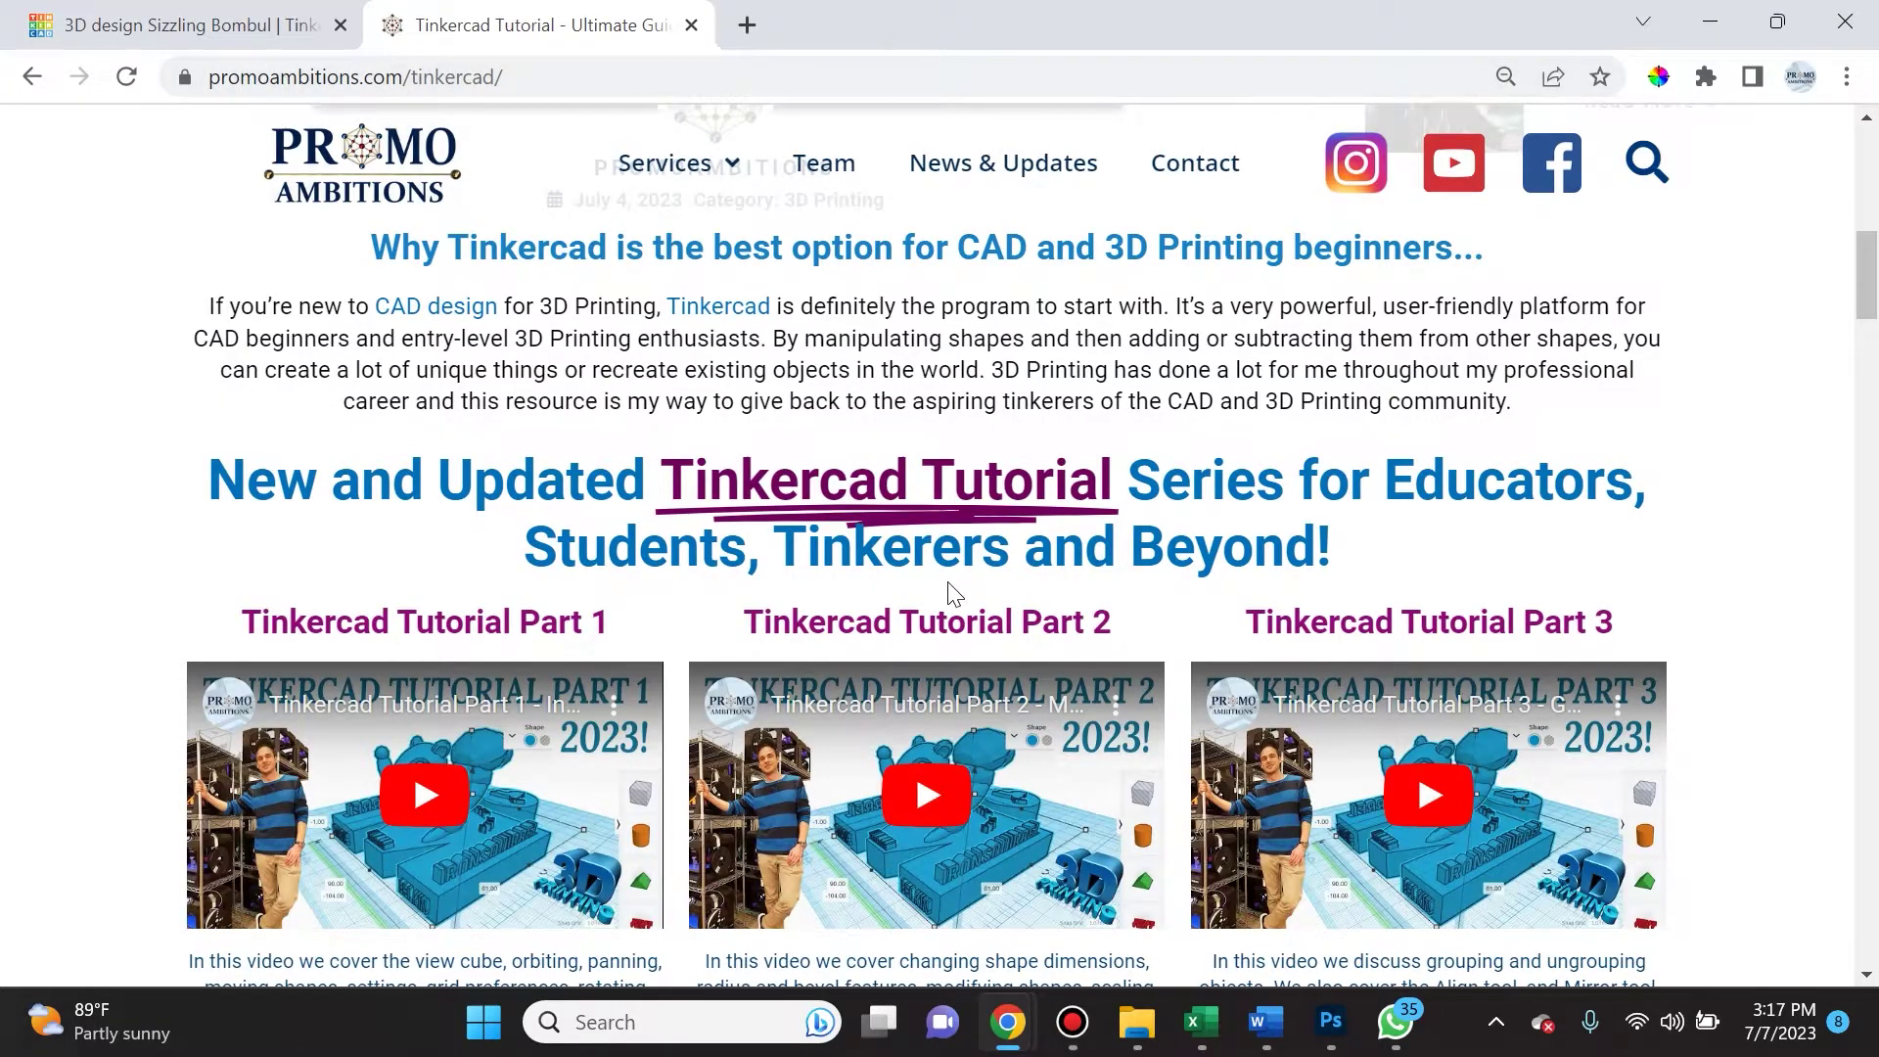
pyautogui.scroll(3, 951, 592)
pyautogui.scroll(-4, 954, 589)
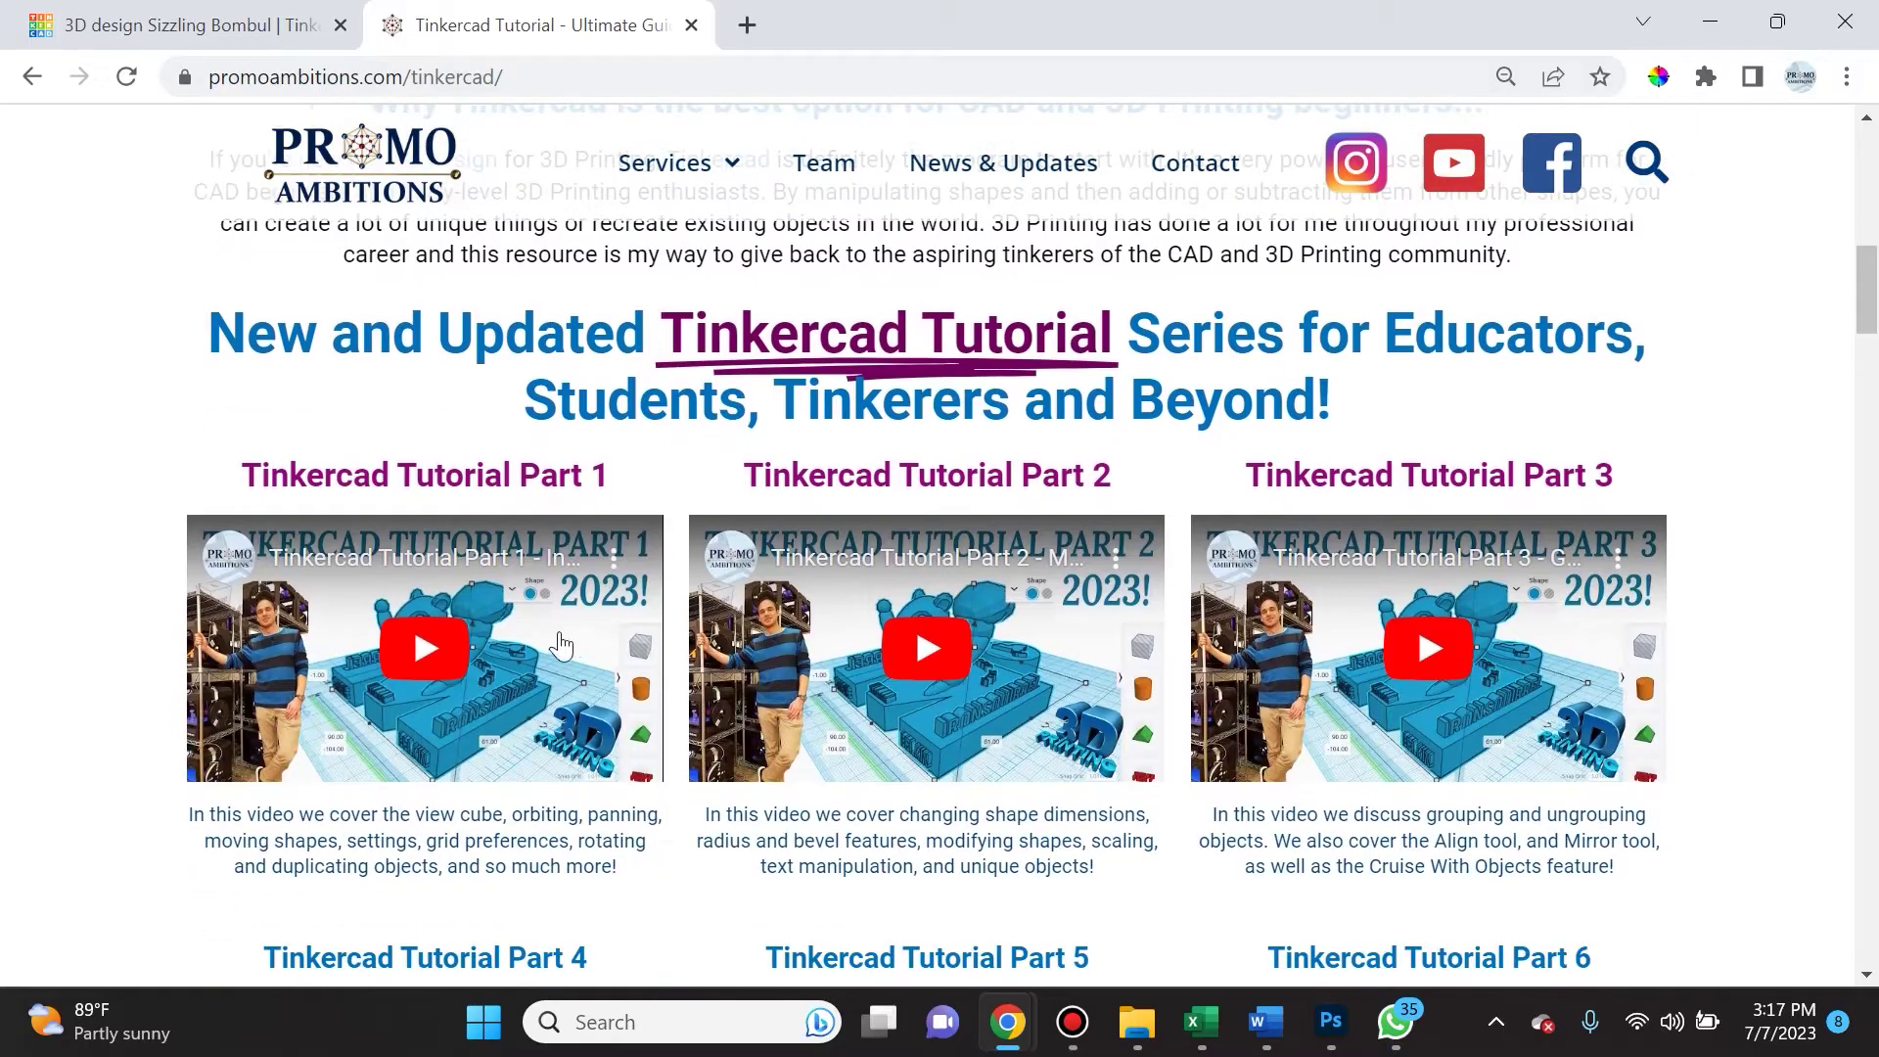
pyautogui.scroll(-8, 1354, 783)
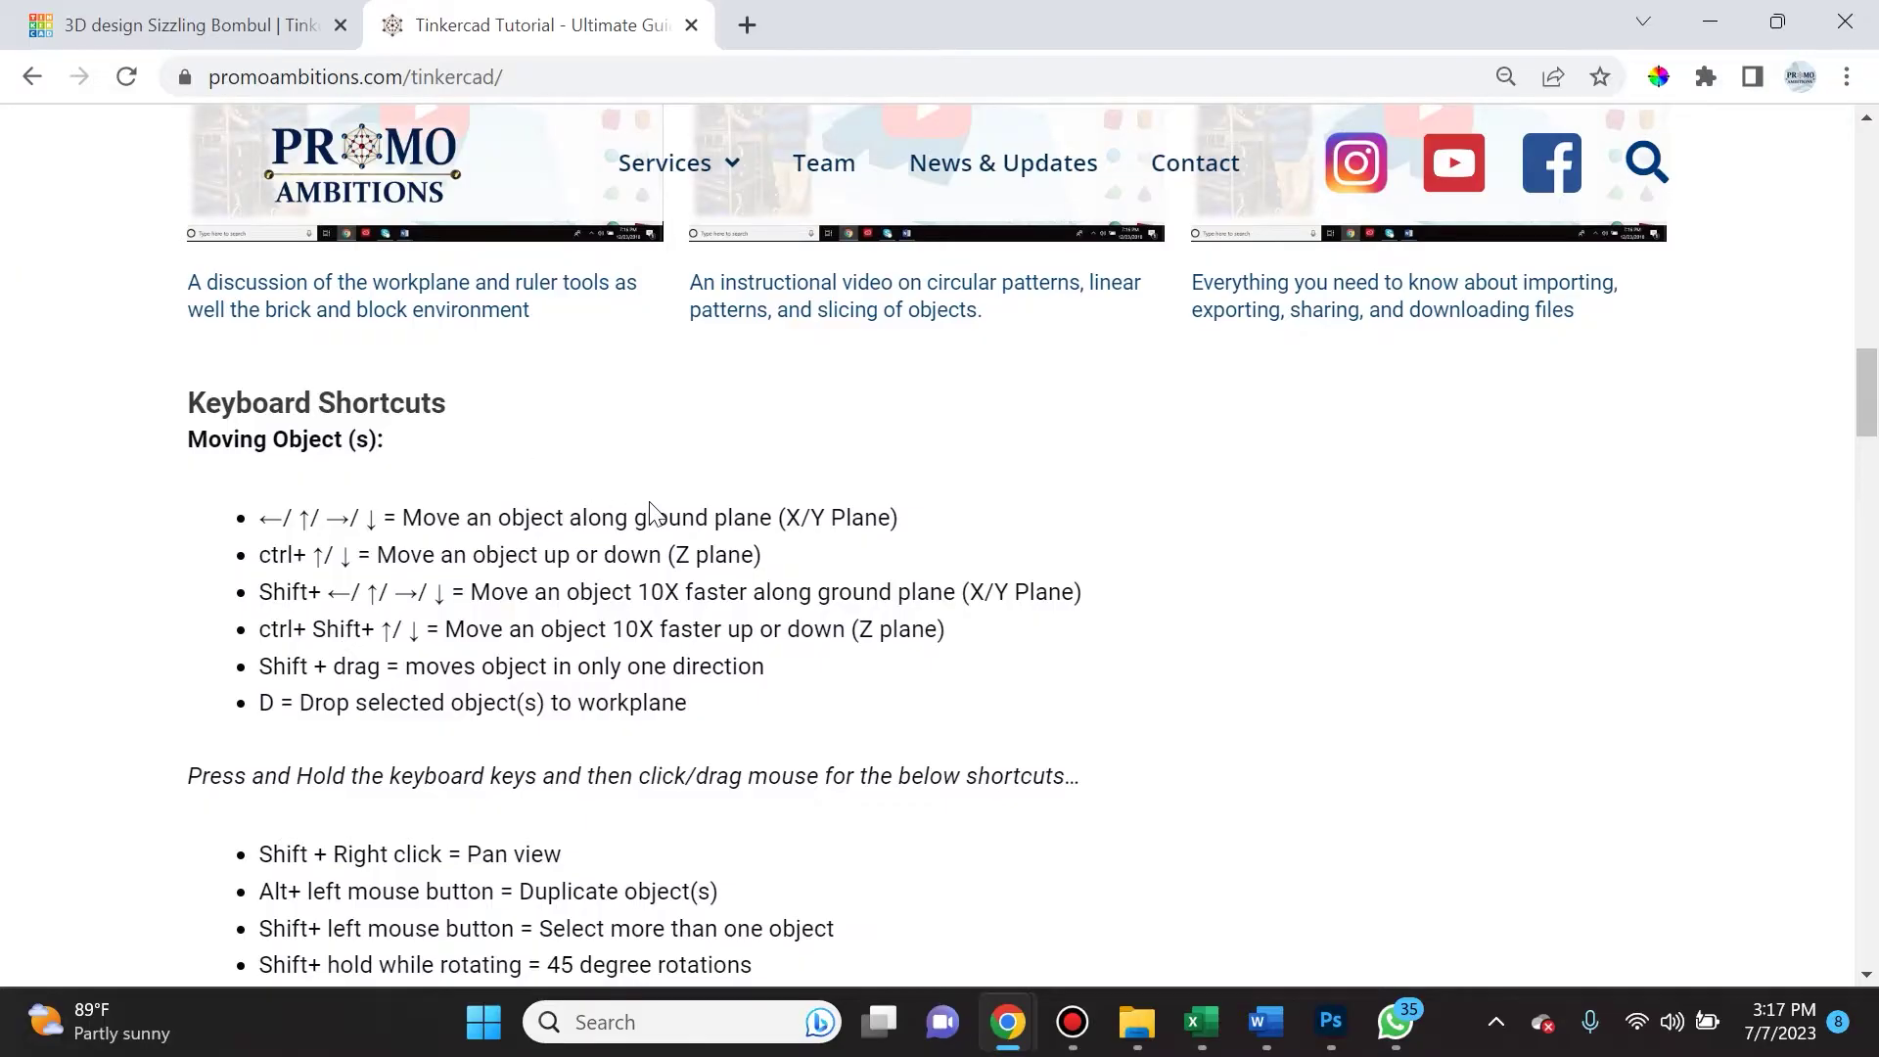
pyautogui.scroll(-12, 651, 509)
pyautogui.scroll(-7, 654, 511)
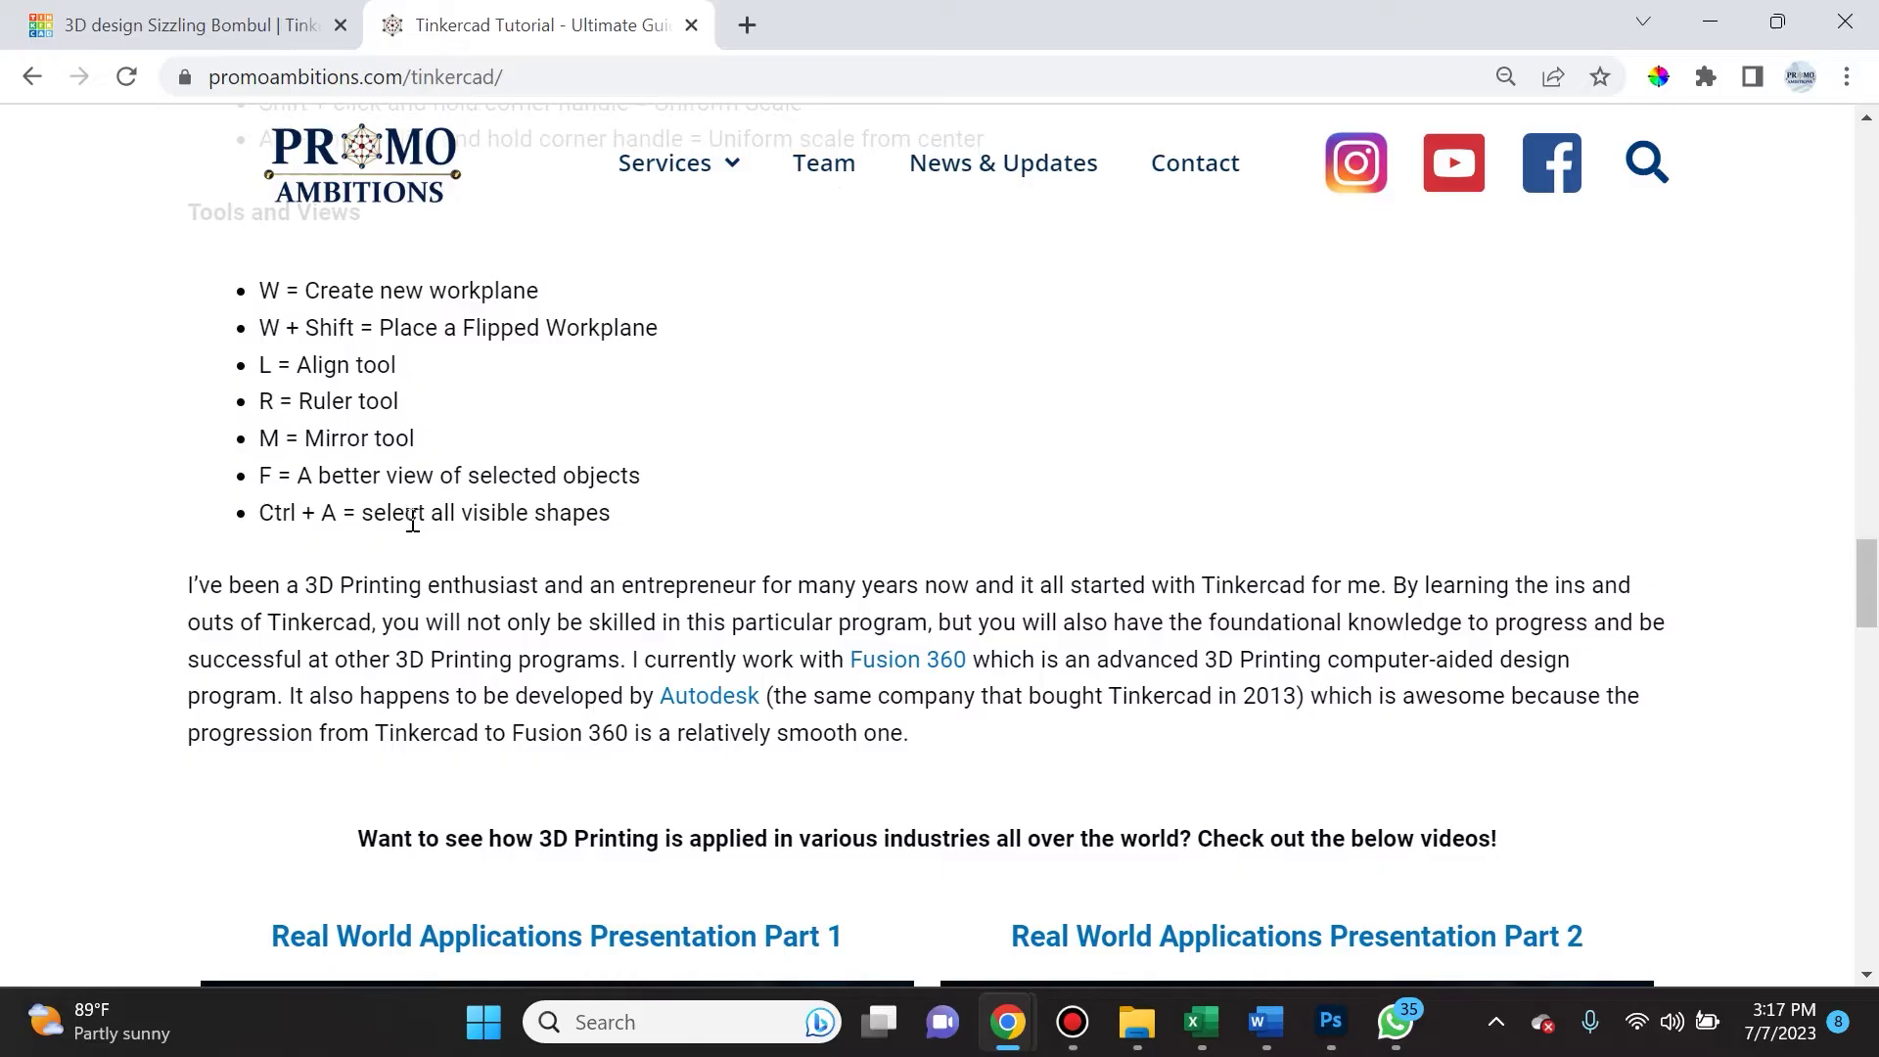
pyautogui.scroll(-6, 528, 468)
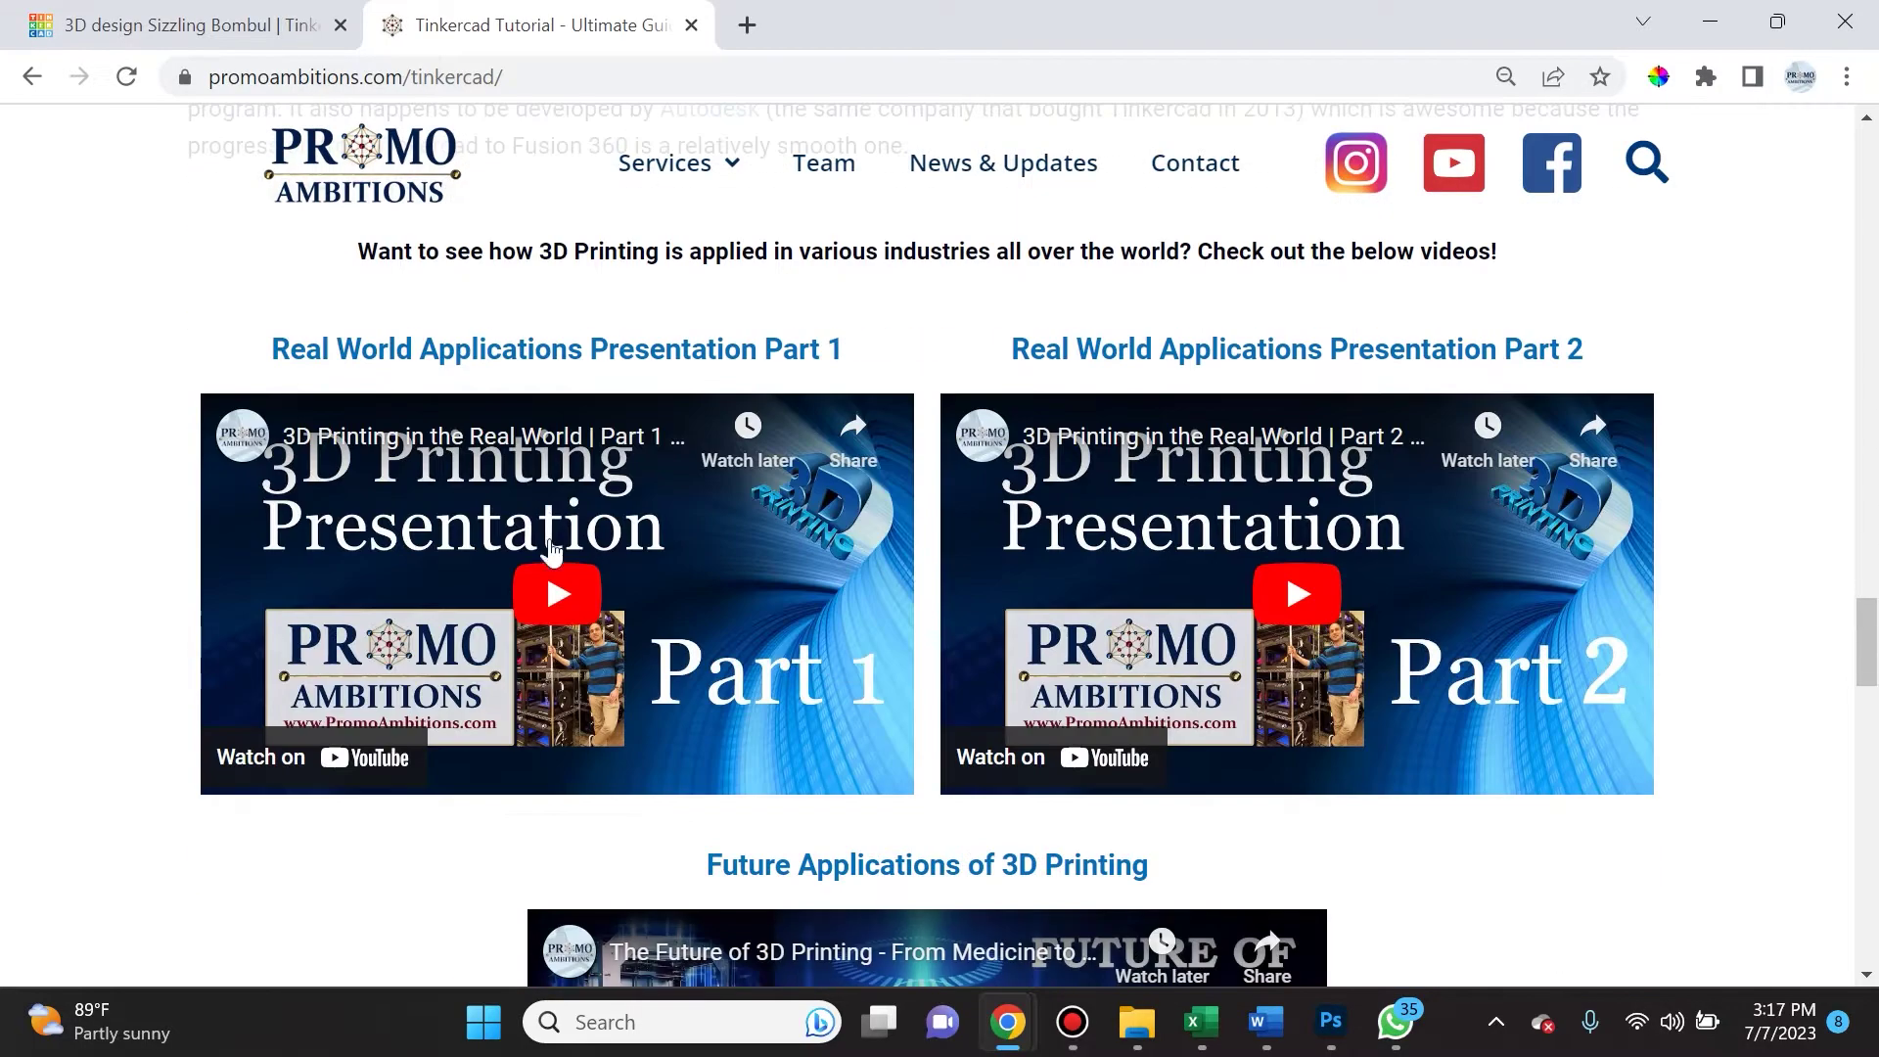
pyautogui.scroll(-12, 711, 513)
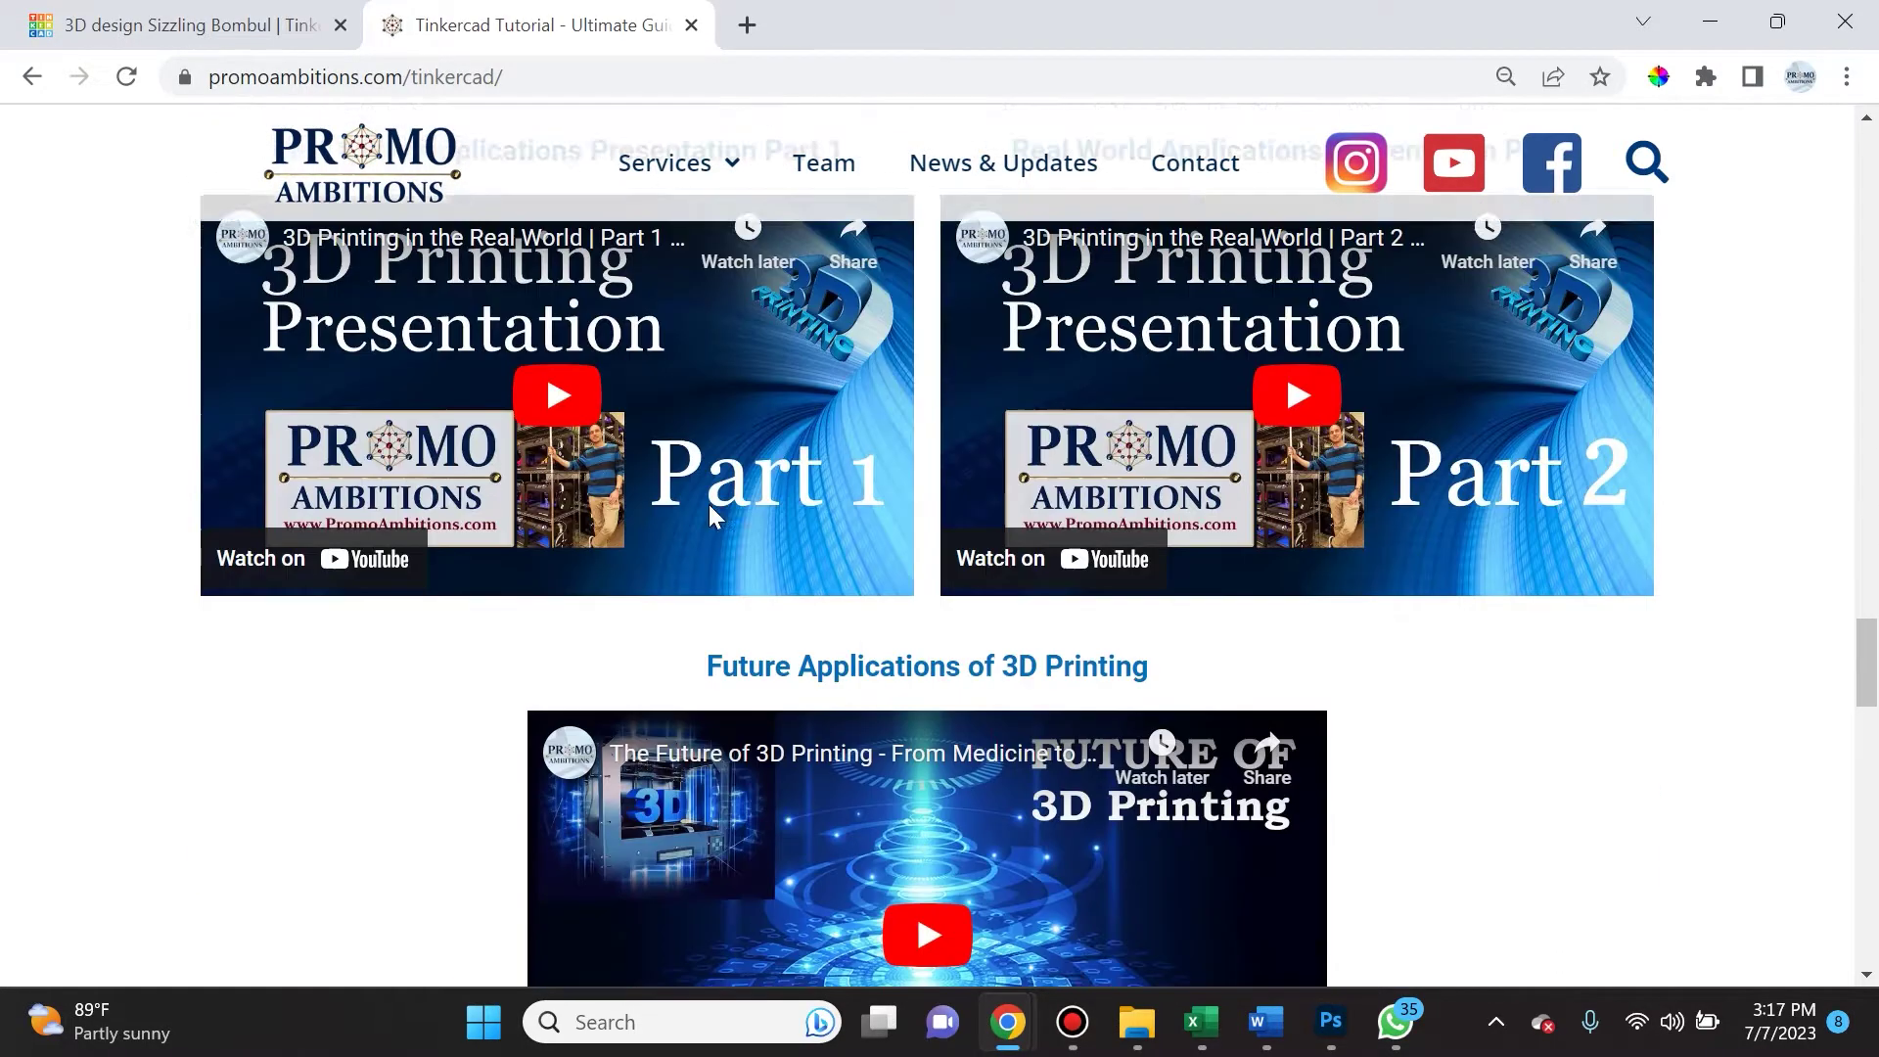
pyautogui.scroll(2, 715, 533)
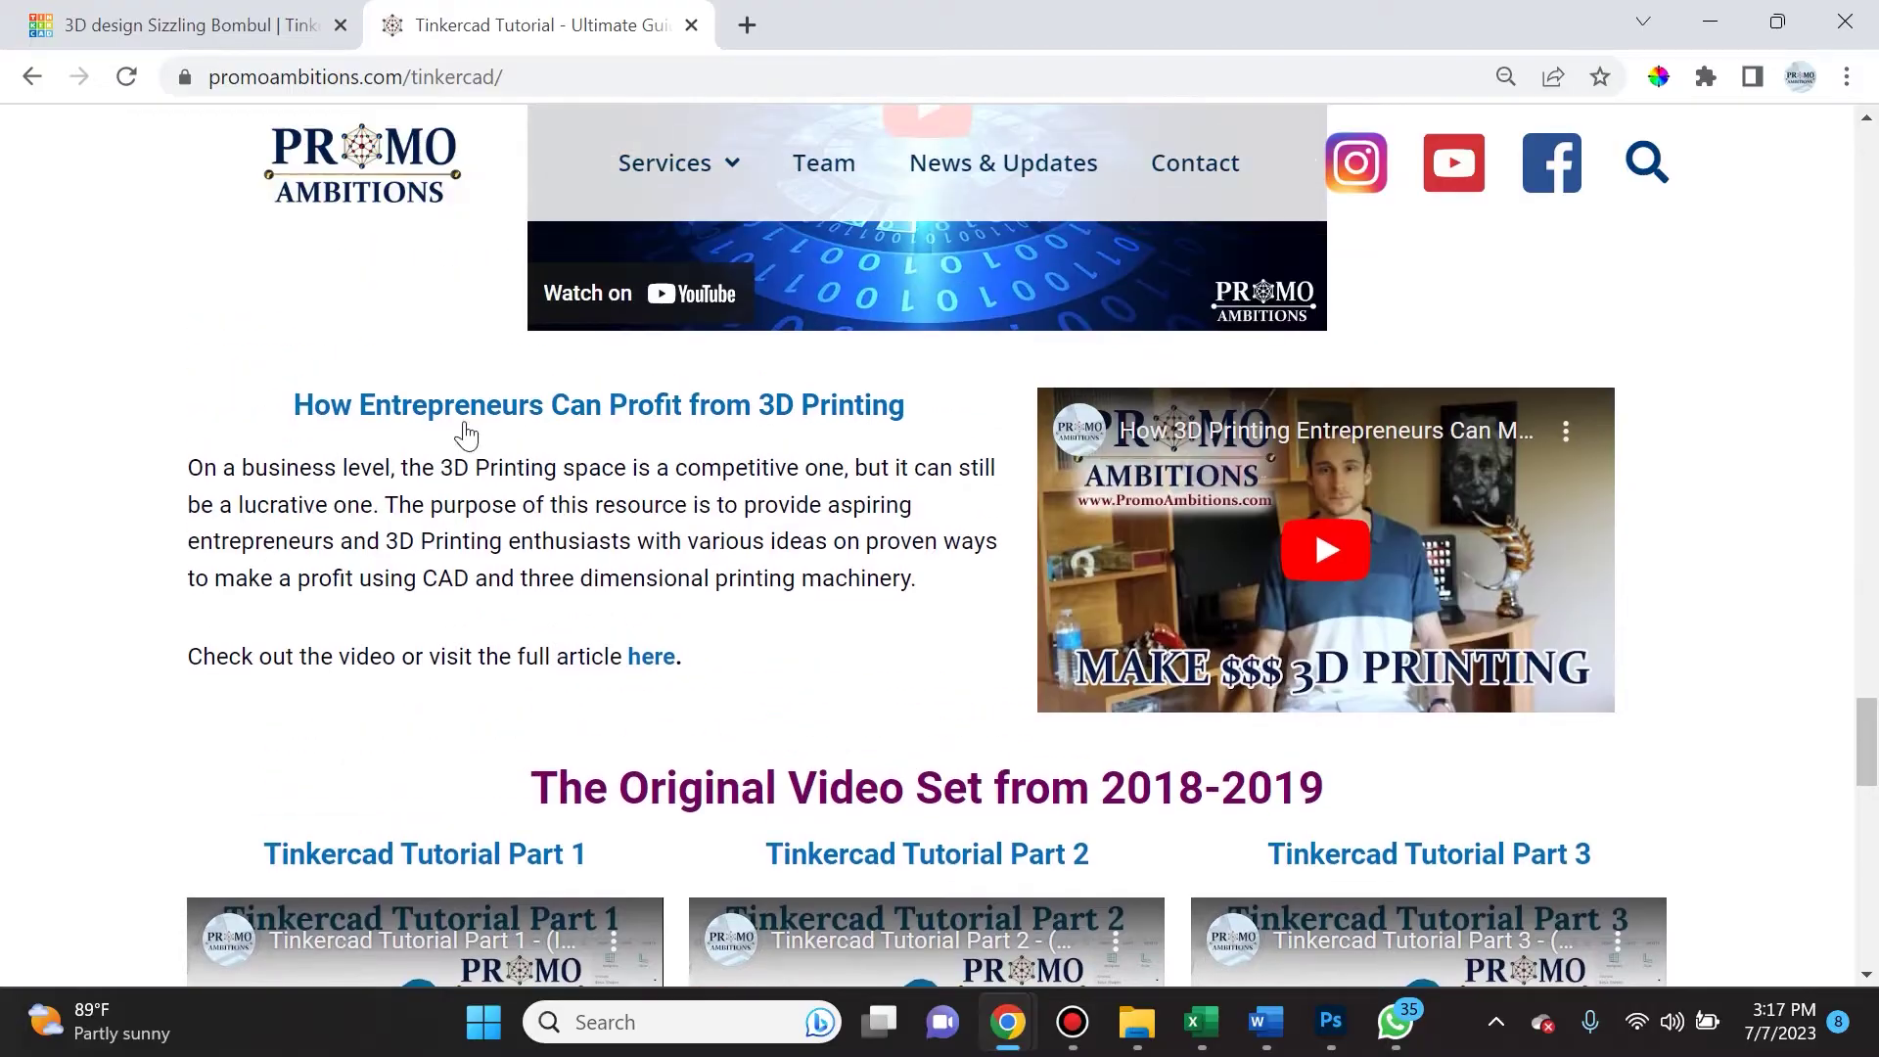
pyautogui.scroll(-3, 855, 470)
pyautogui.scroll(10, 851, 539)
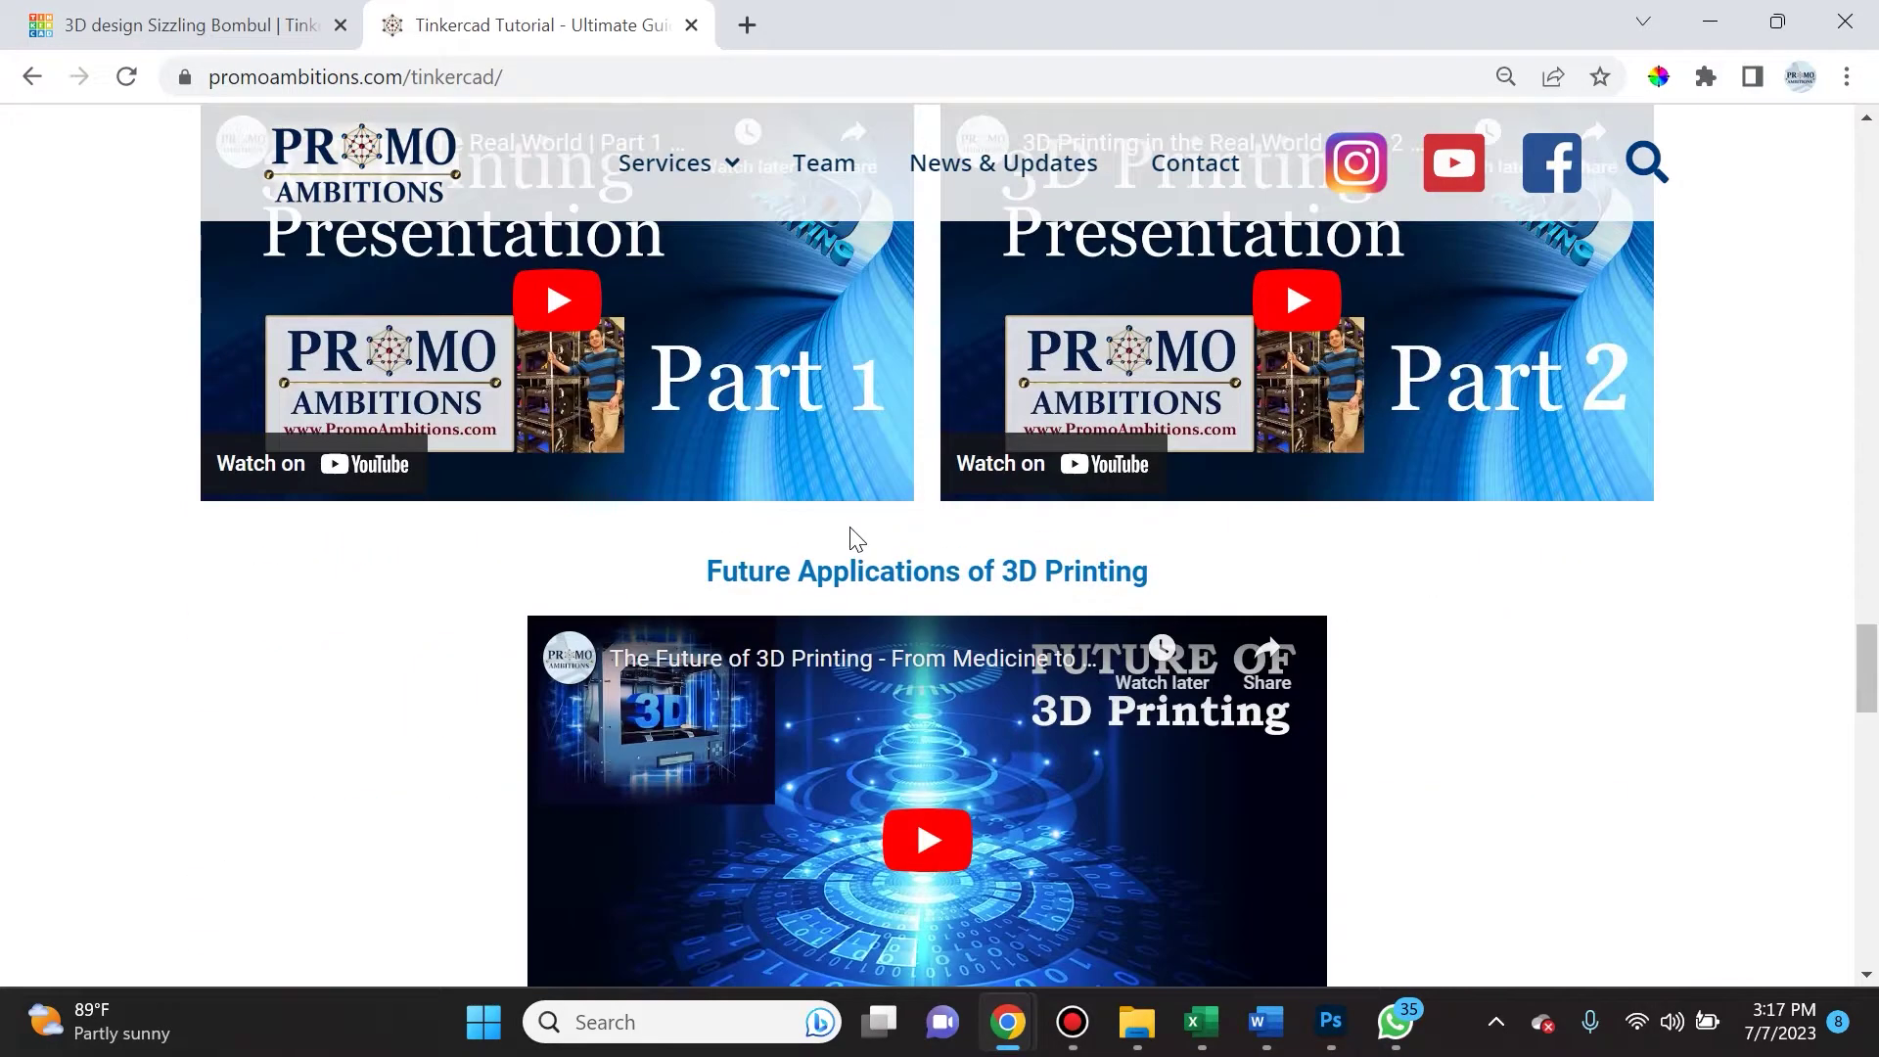
pyautogui.scroll(-10, 853, 536)
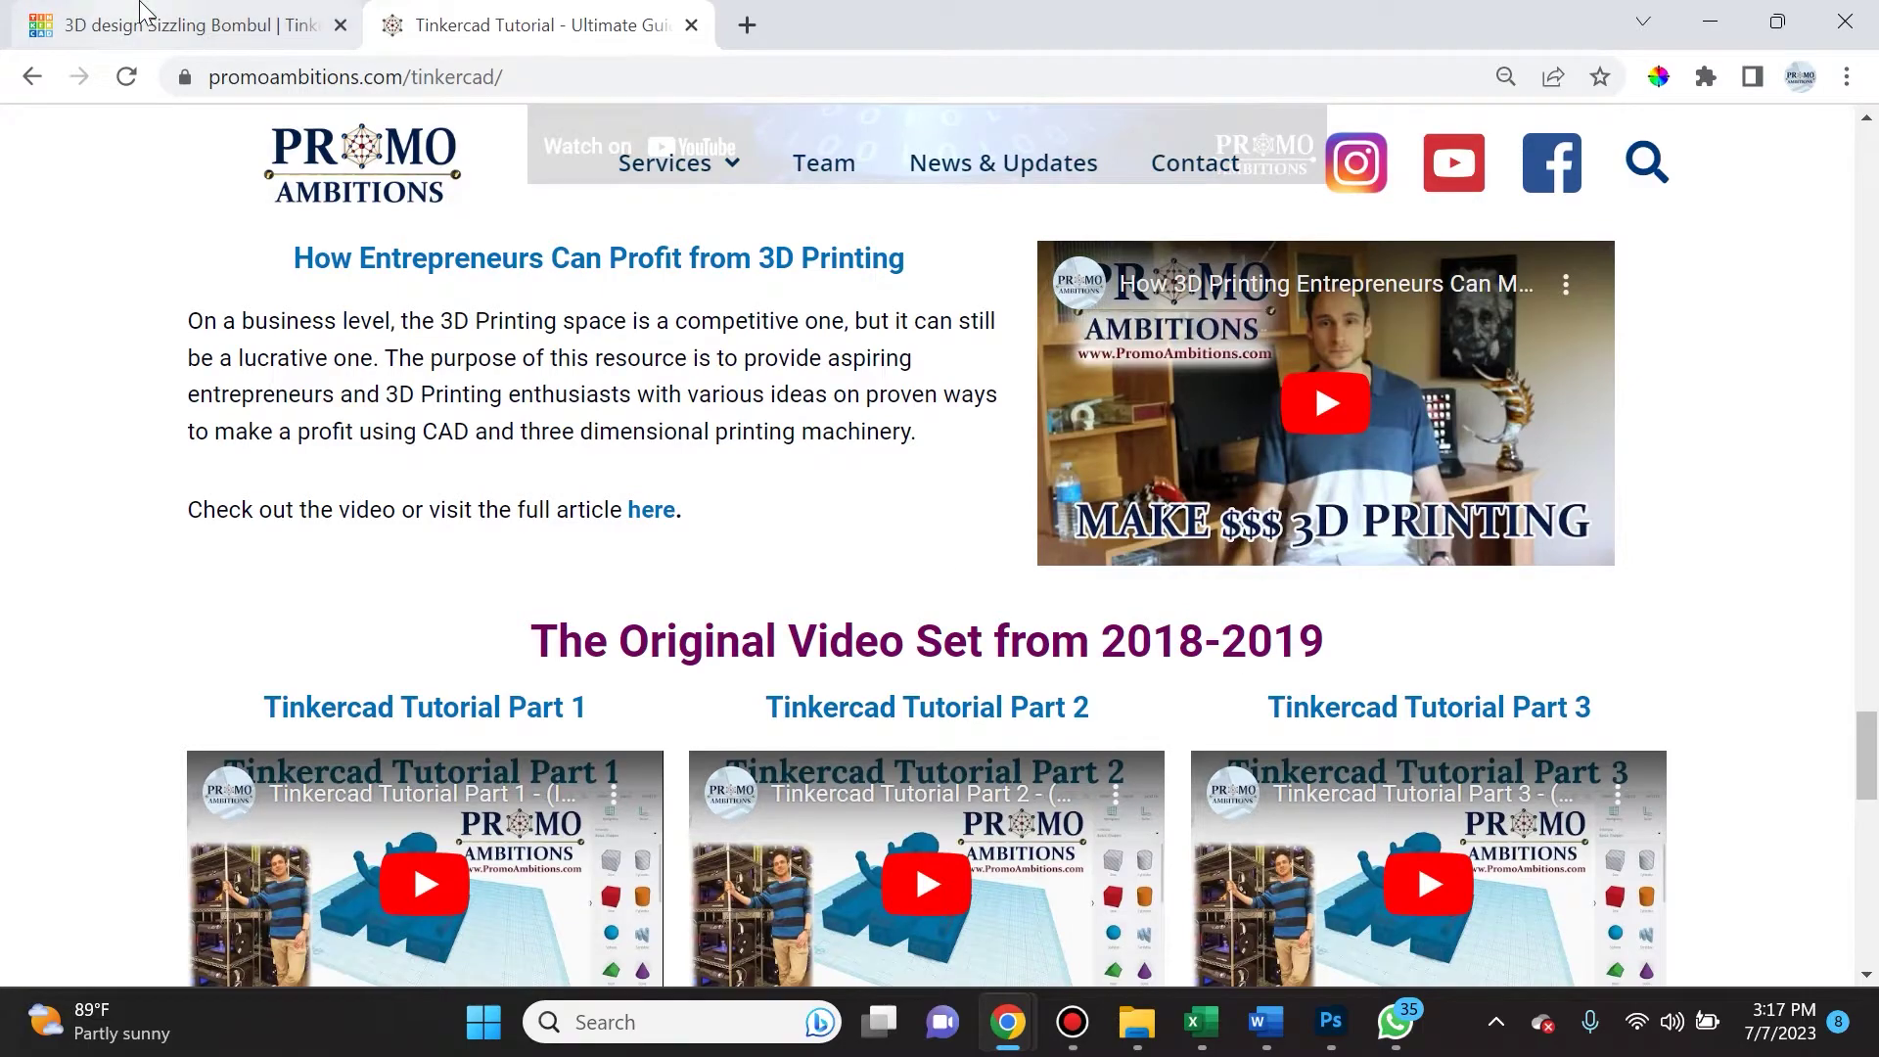
pyautogui.click(140, 12)
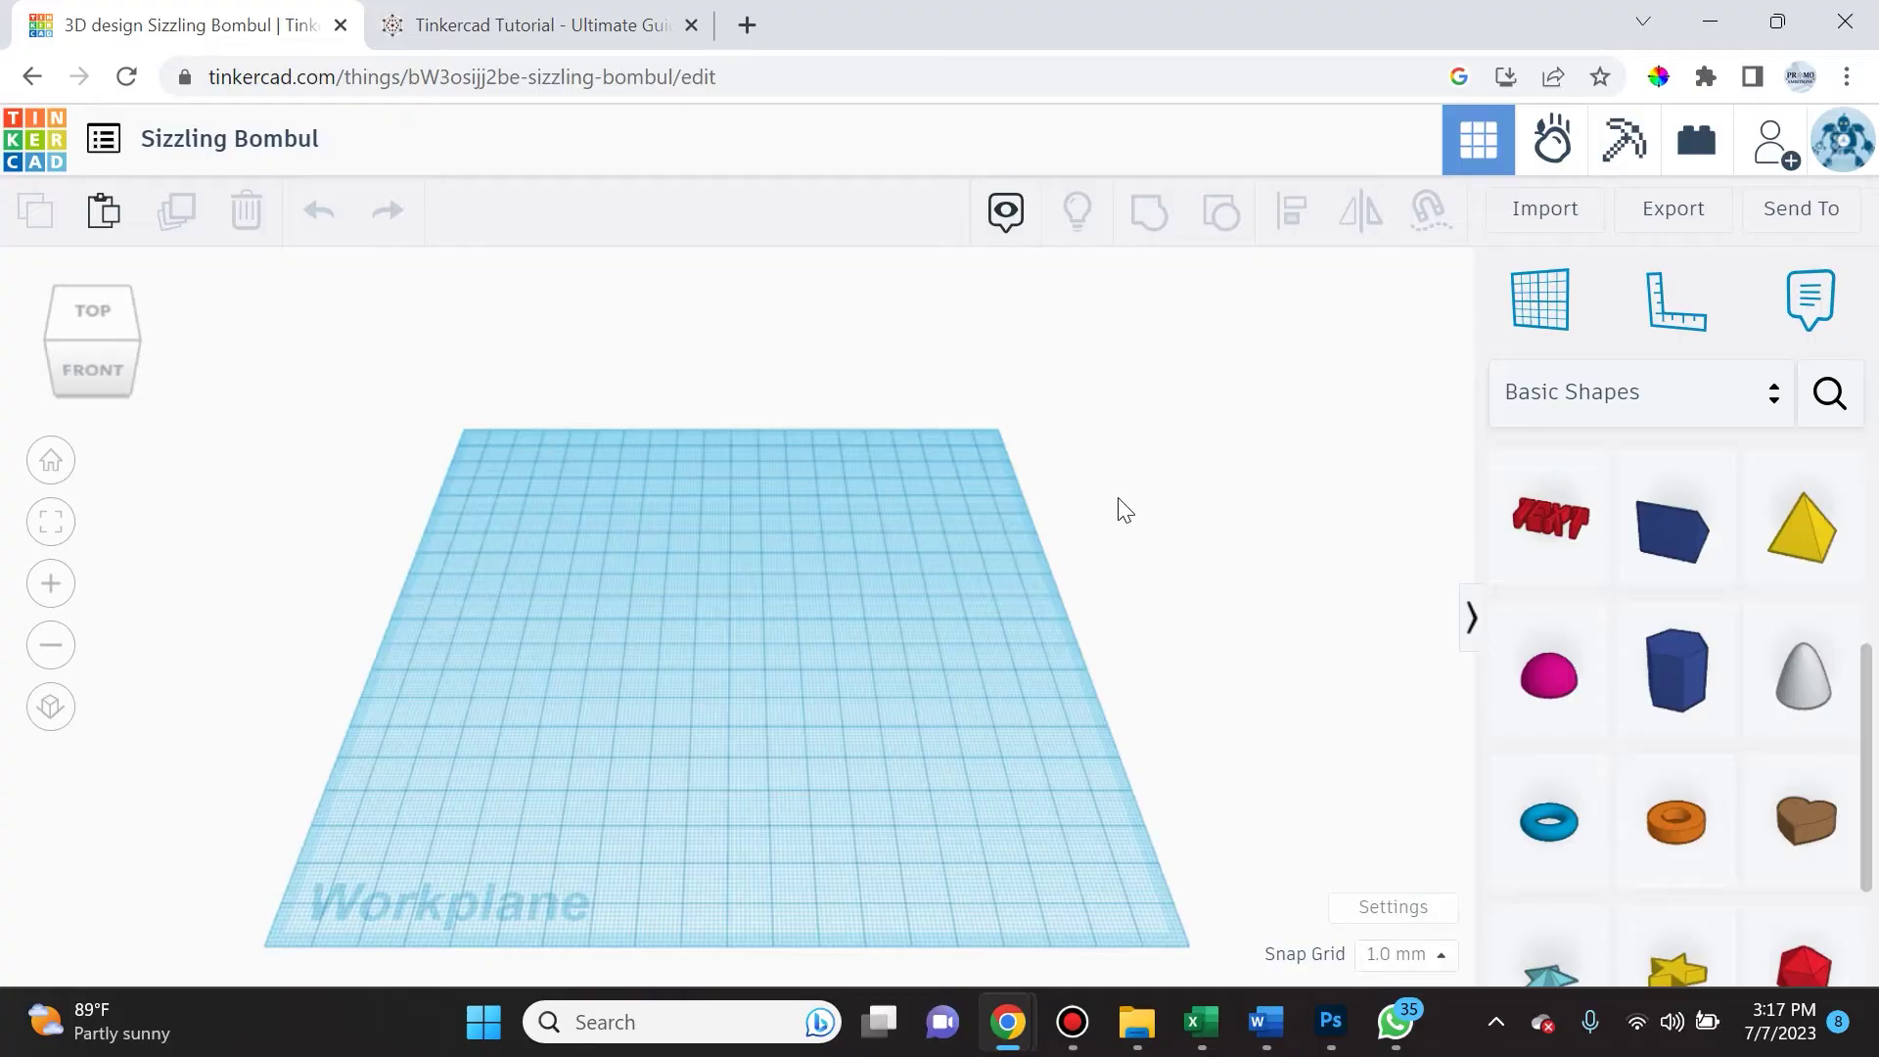
# - Place an icosahedron from Basic Shapes near the middle of the workplane and fit the view to it
pyautogui.scroll(-2, 1770, 684)
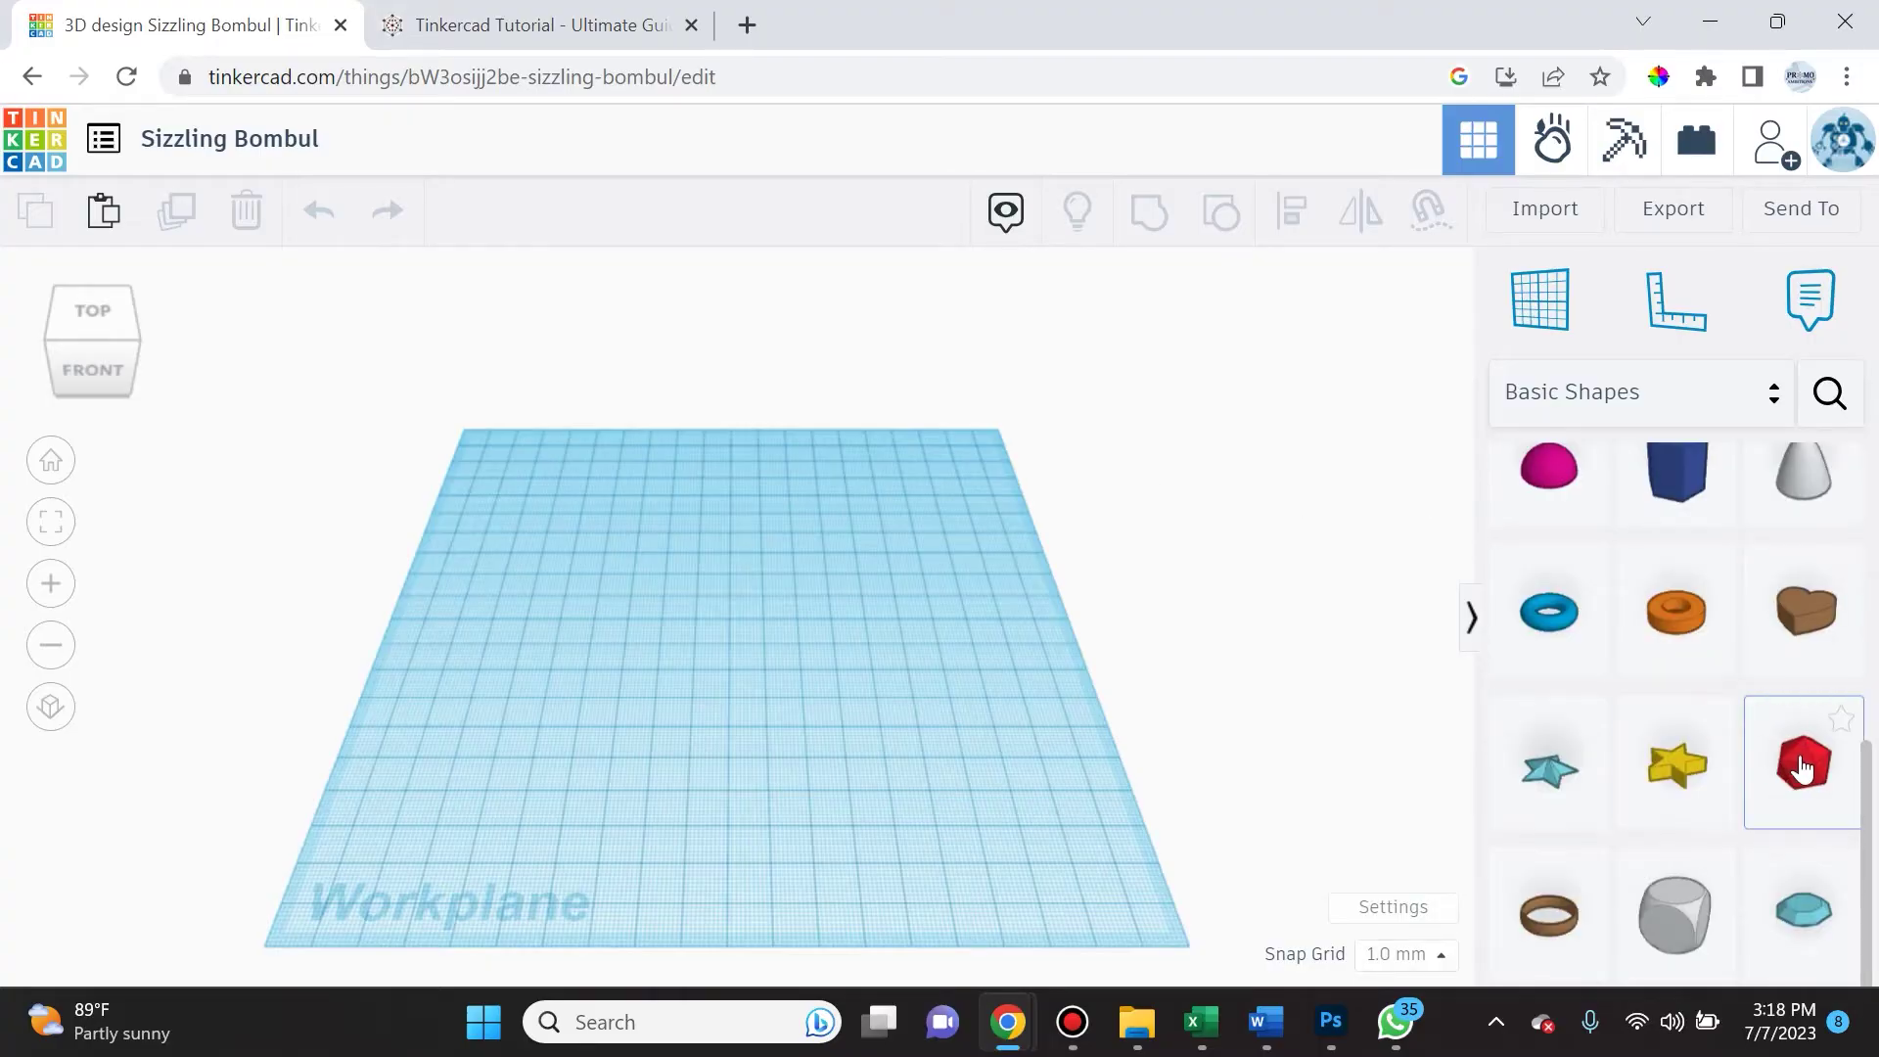
pyautogui.moveTo(1804, 770); pyautogui.dragTo(724, 641)
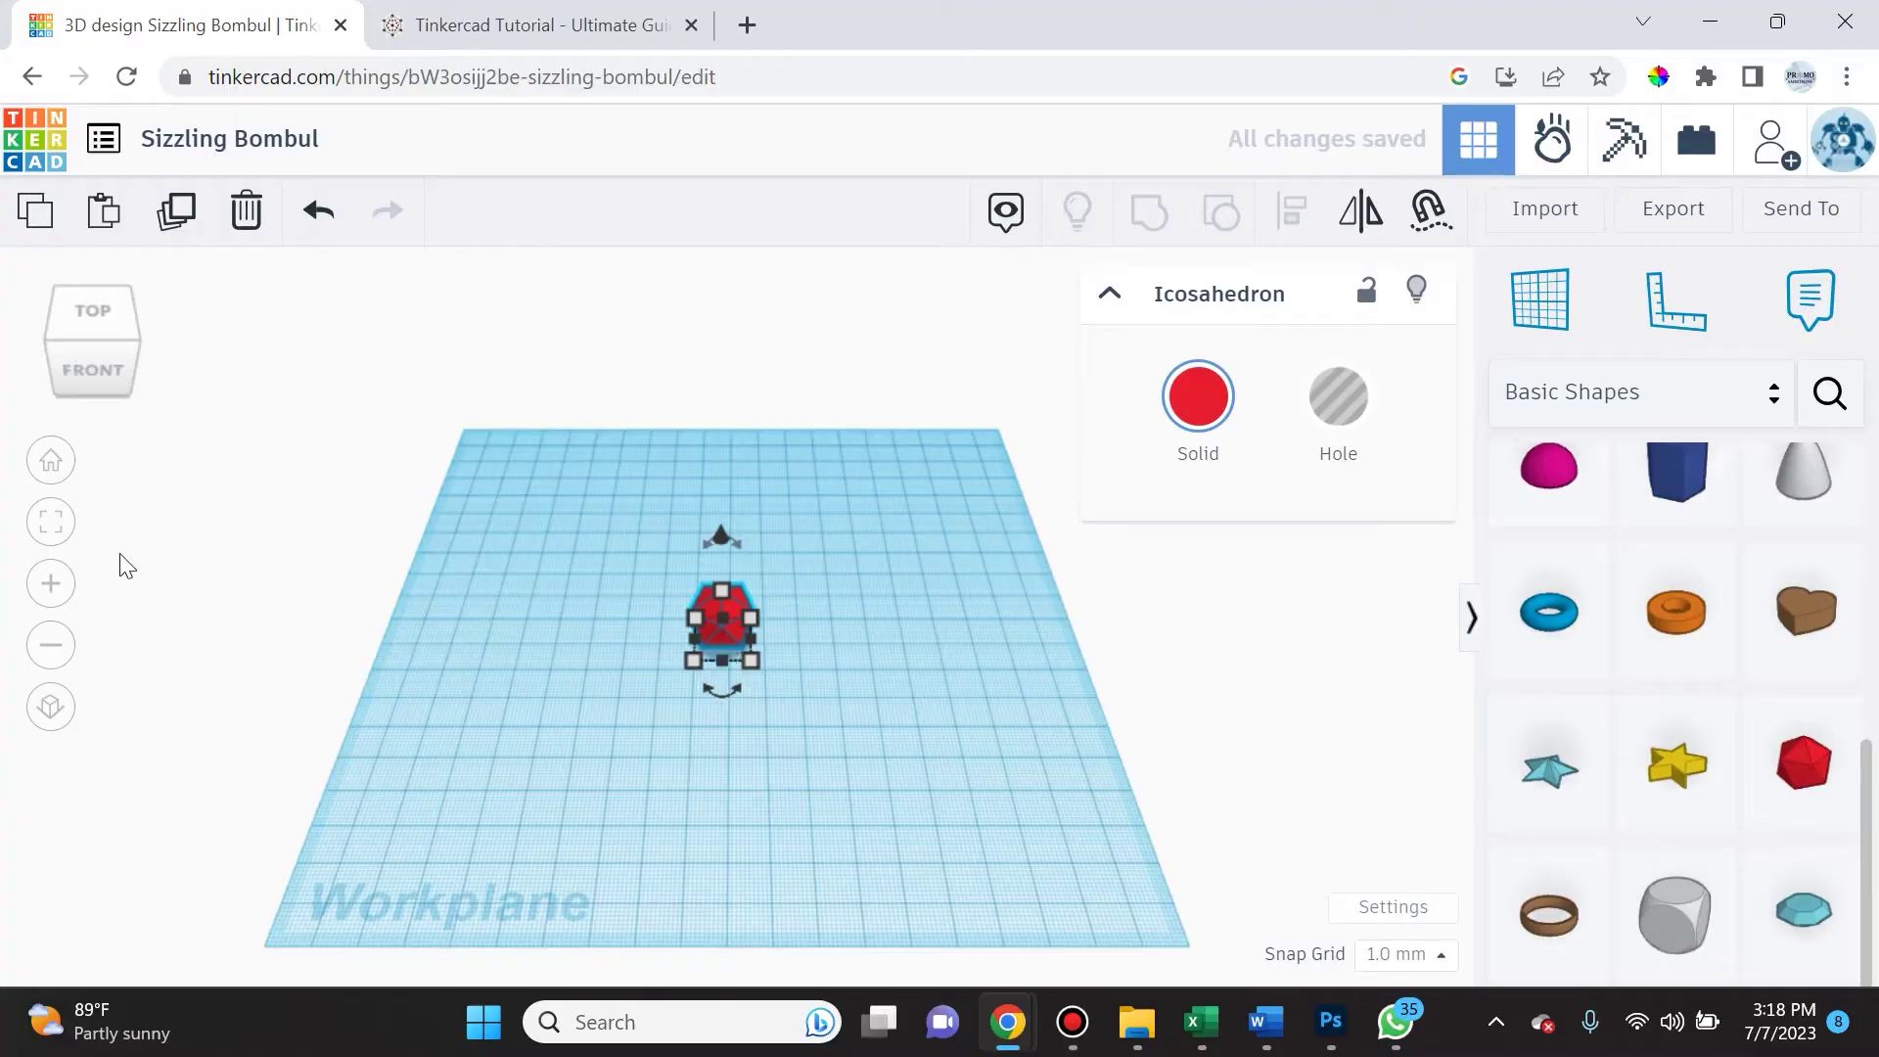
pyautogui.click(52, 523)
pyautogui.scroll(-3, 973, 760)
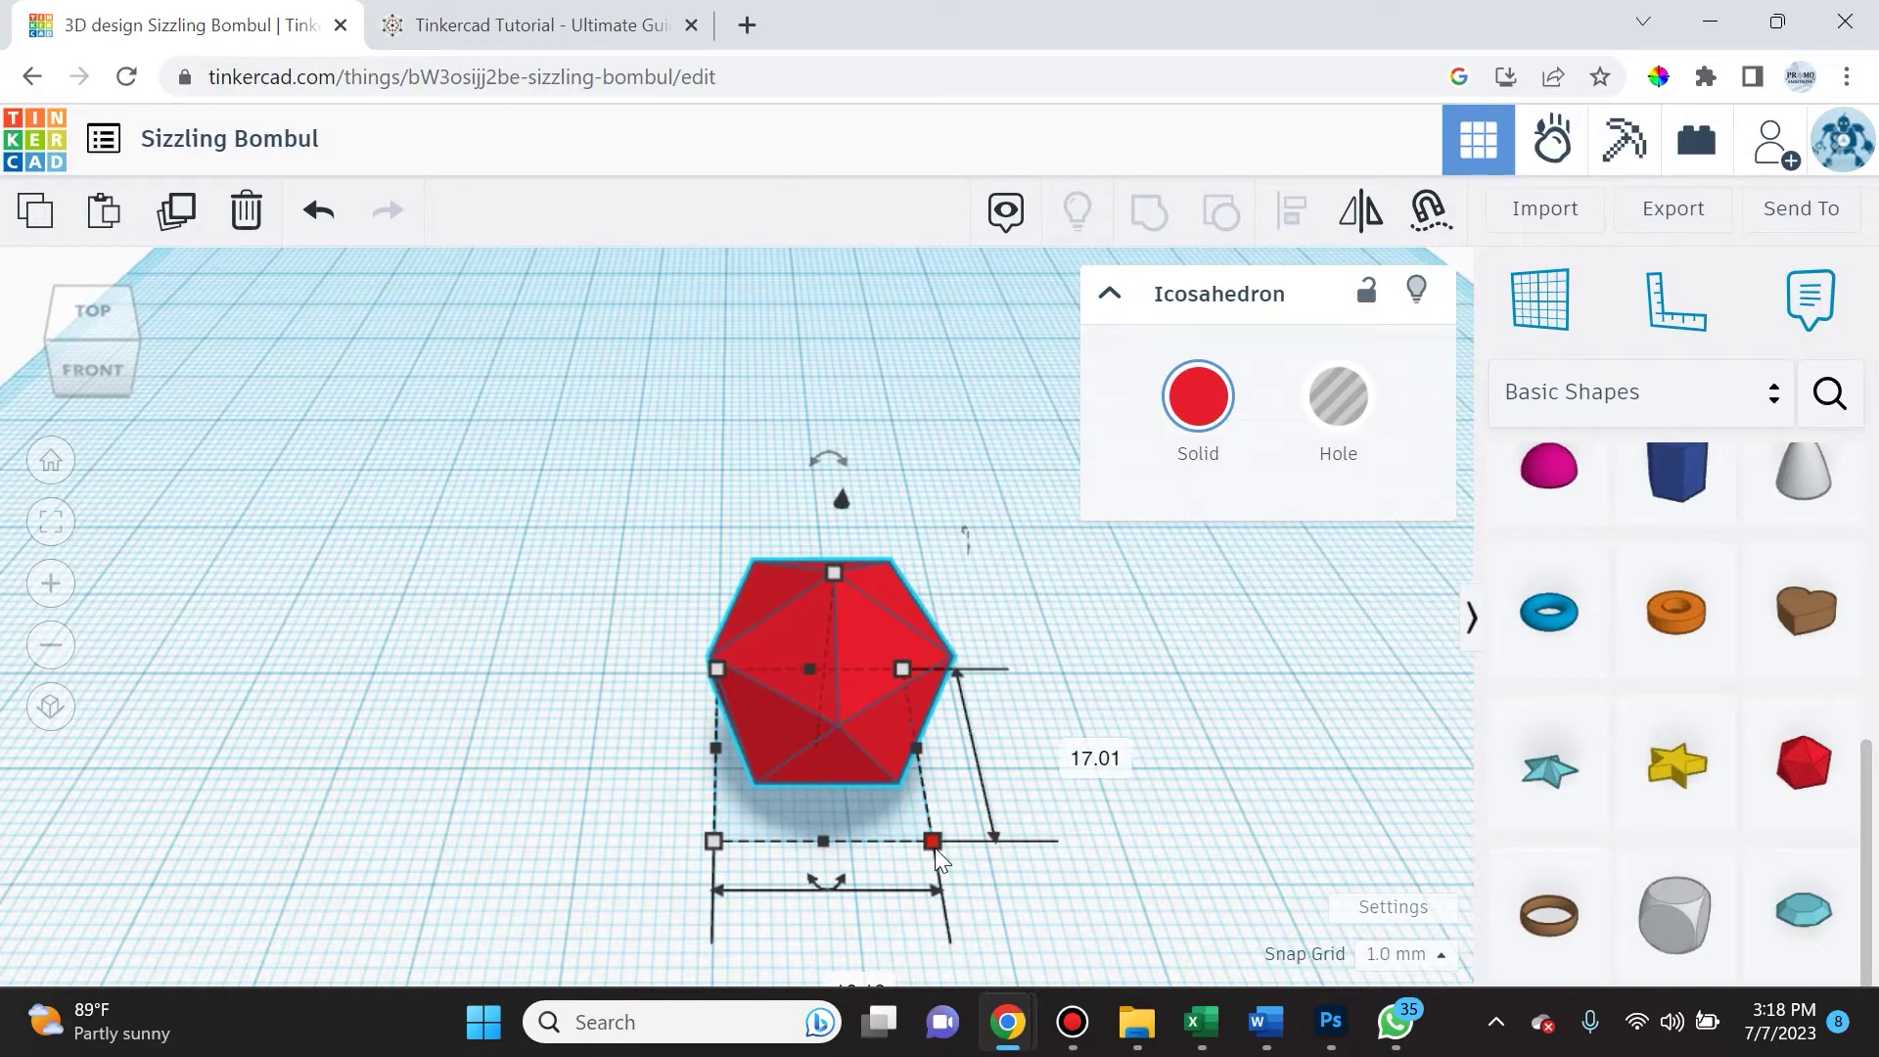
# - Enlarge the icosahedron from its front corner to about 27.43 mm deep
pyautogui.scroll(-1, 991, 830)
pyautogui.moveTo(945, 848); pyautogui.dragTo(1090, 907)
pyautogui.scroll(-1, 1169, 938)
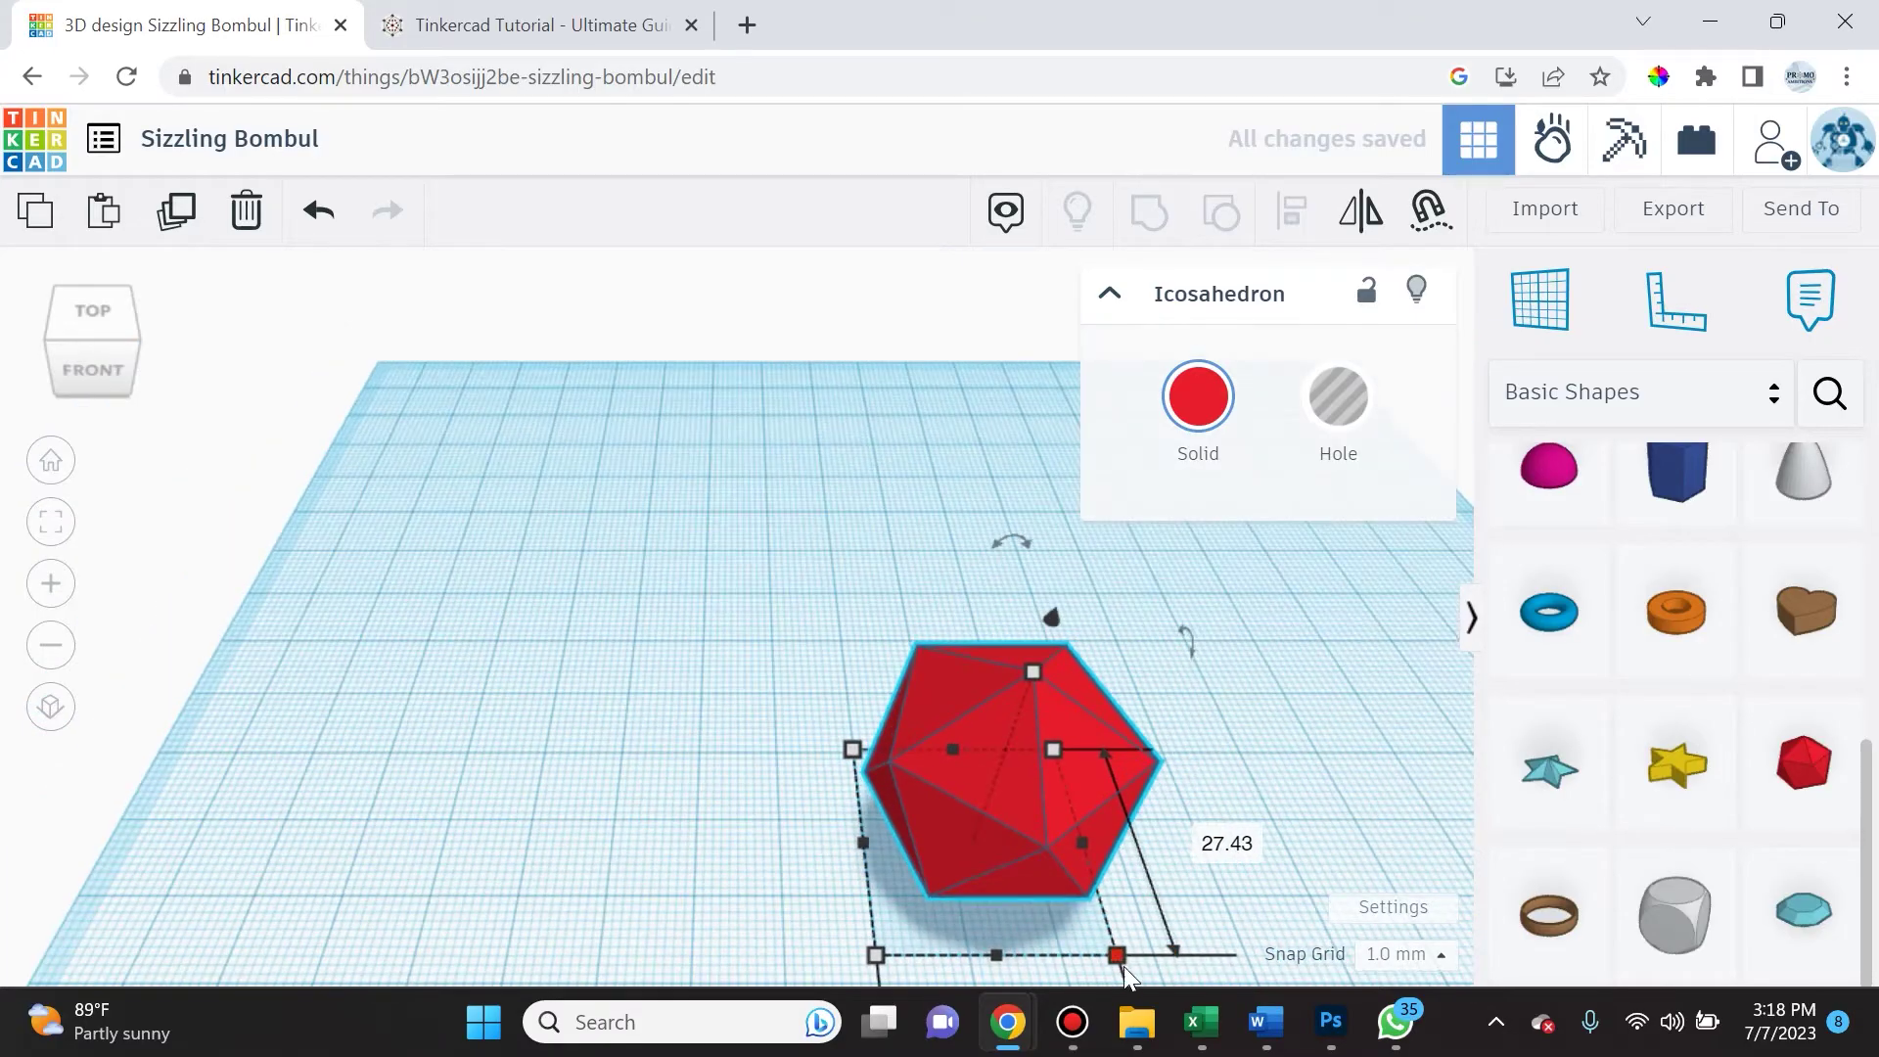
pyautogui.press('f')
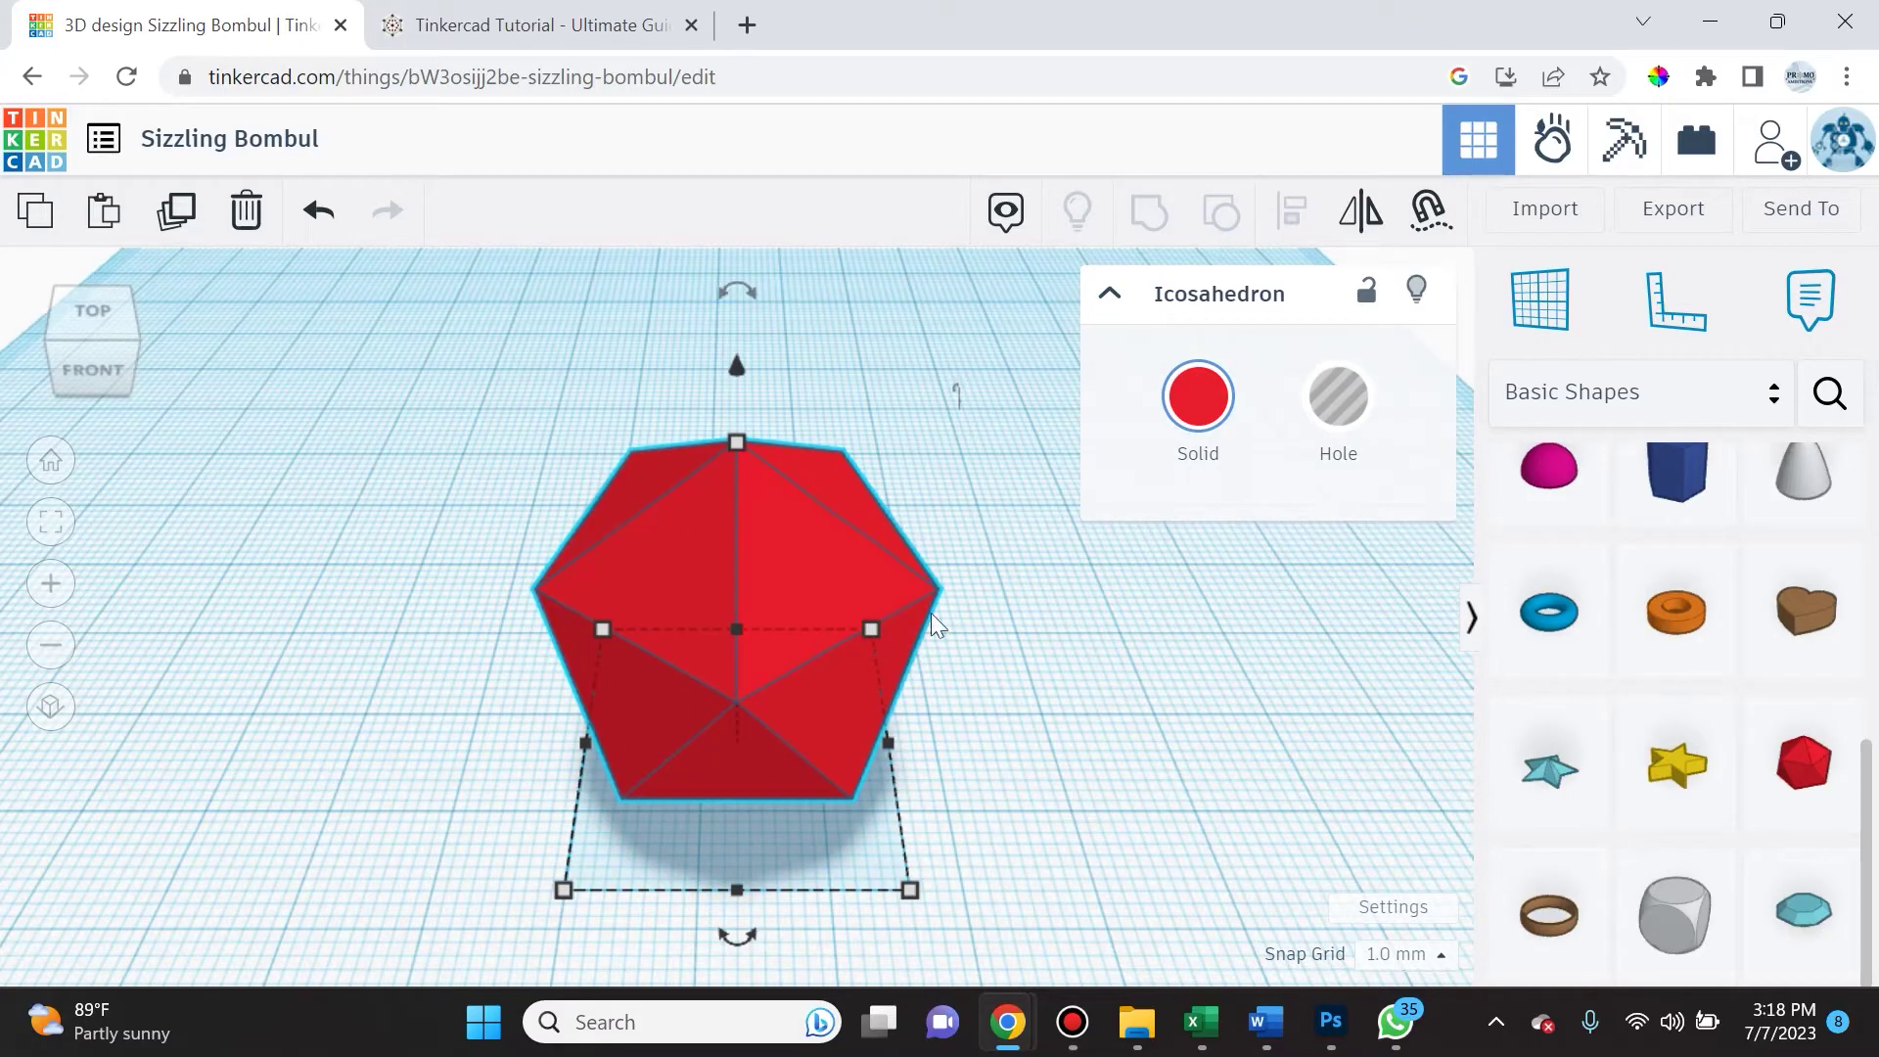
pyautogui.scroll(-1, 1032, 655)
pyautogui.moveTo(1144, 650); pyautogui.dragTo(865, 583, button='right')
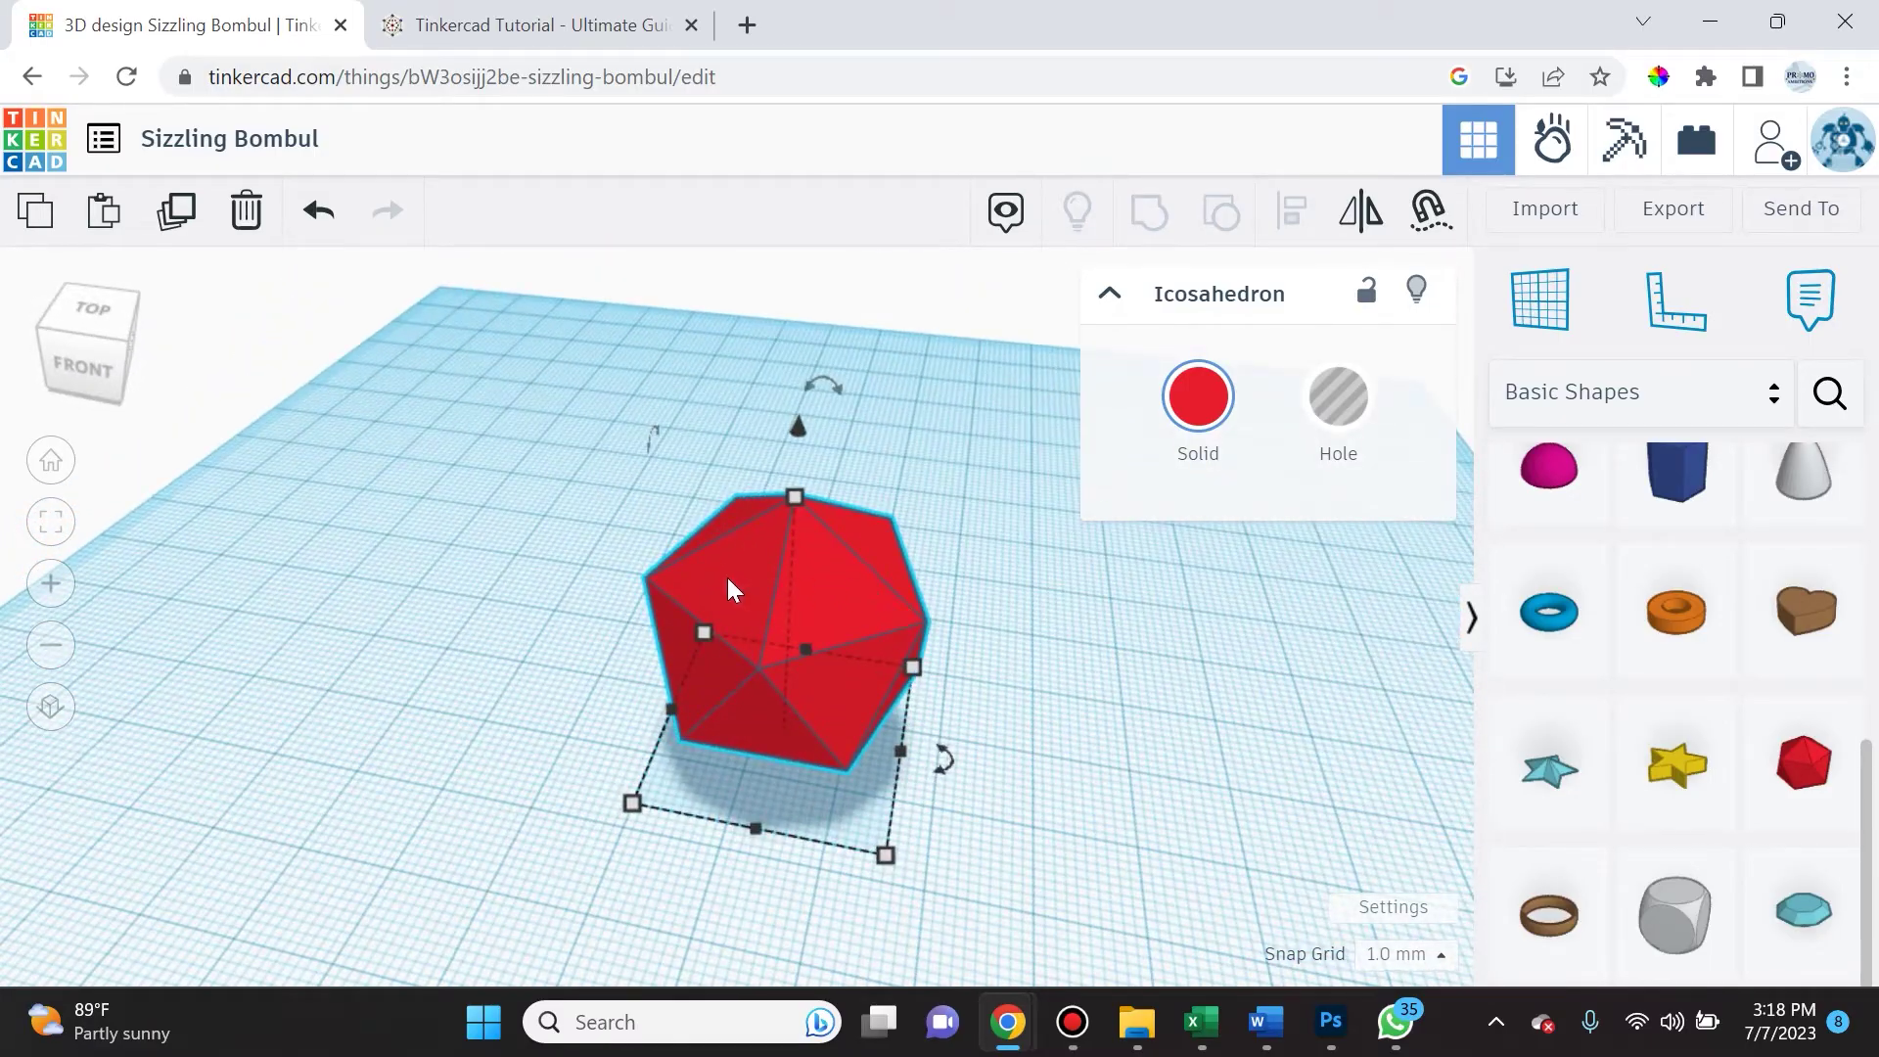
pyautogui.moveTo(790, 722); pyautogui.dragTo(690, 646, button='right')
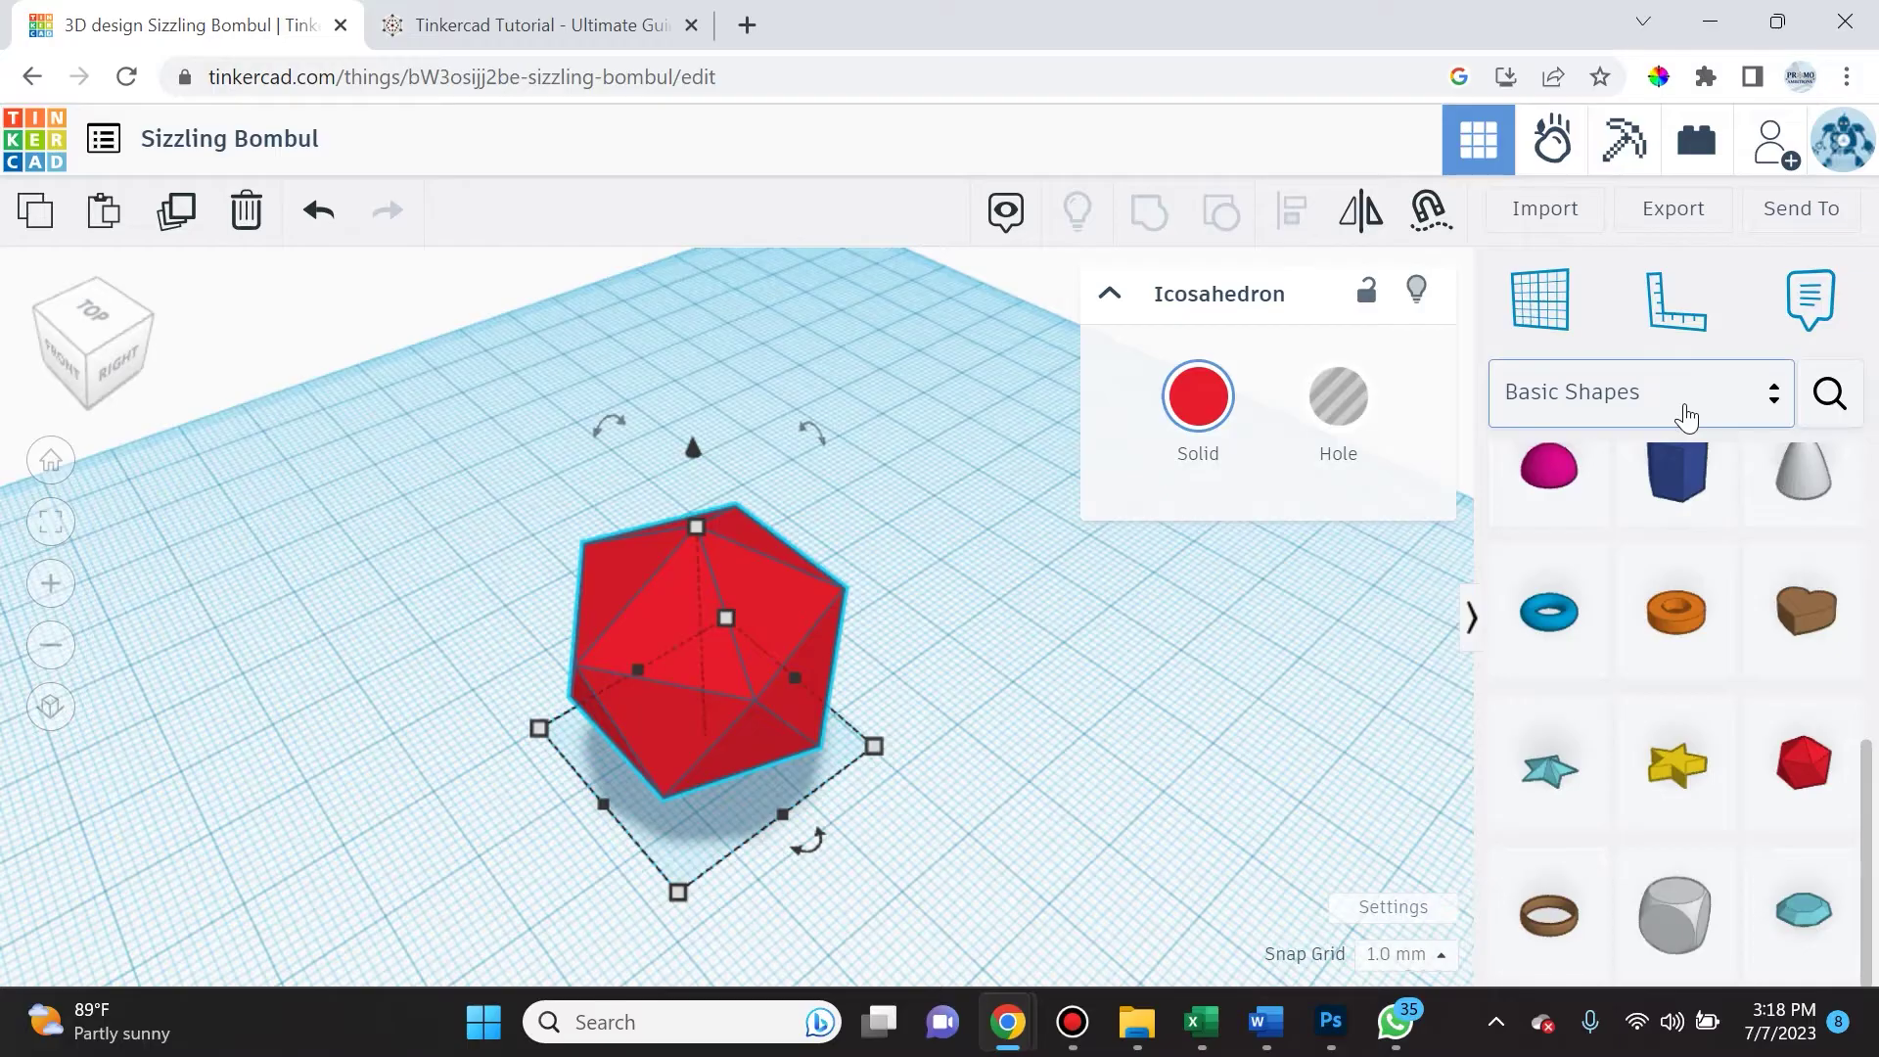
# - Look through the Shapes Library categories, down to Shape Generators, and close the list
pyautogui.click(1776, 411)
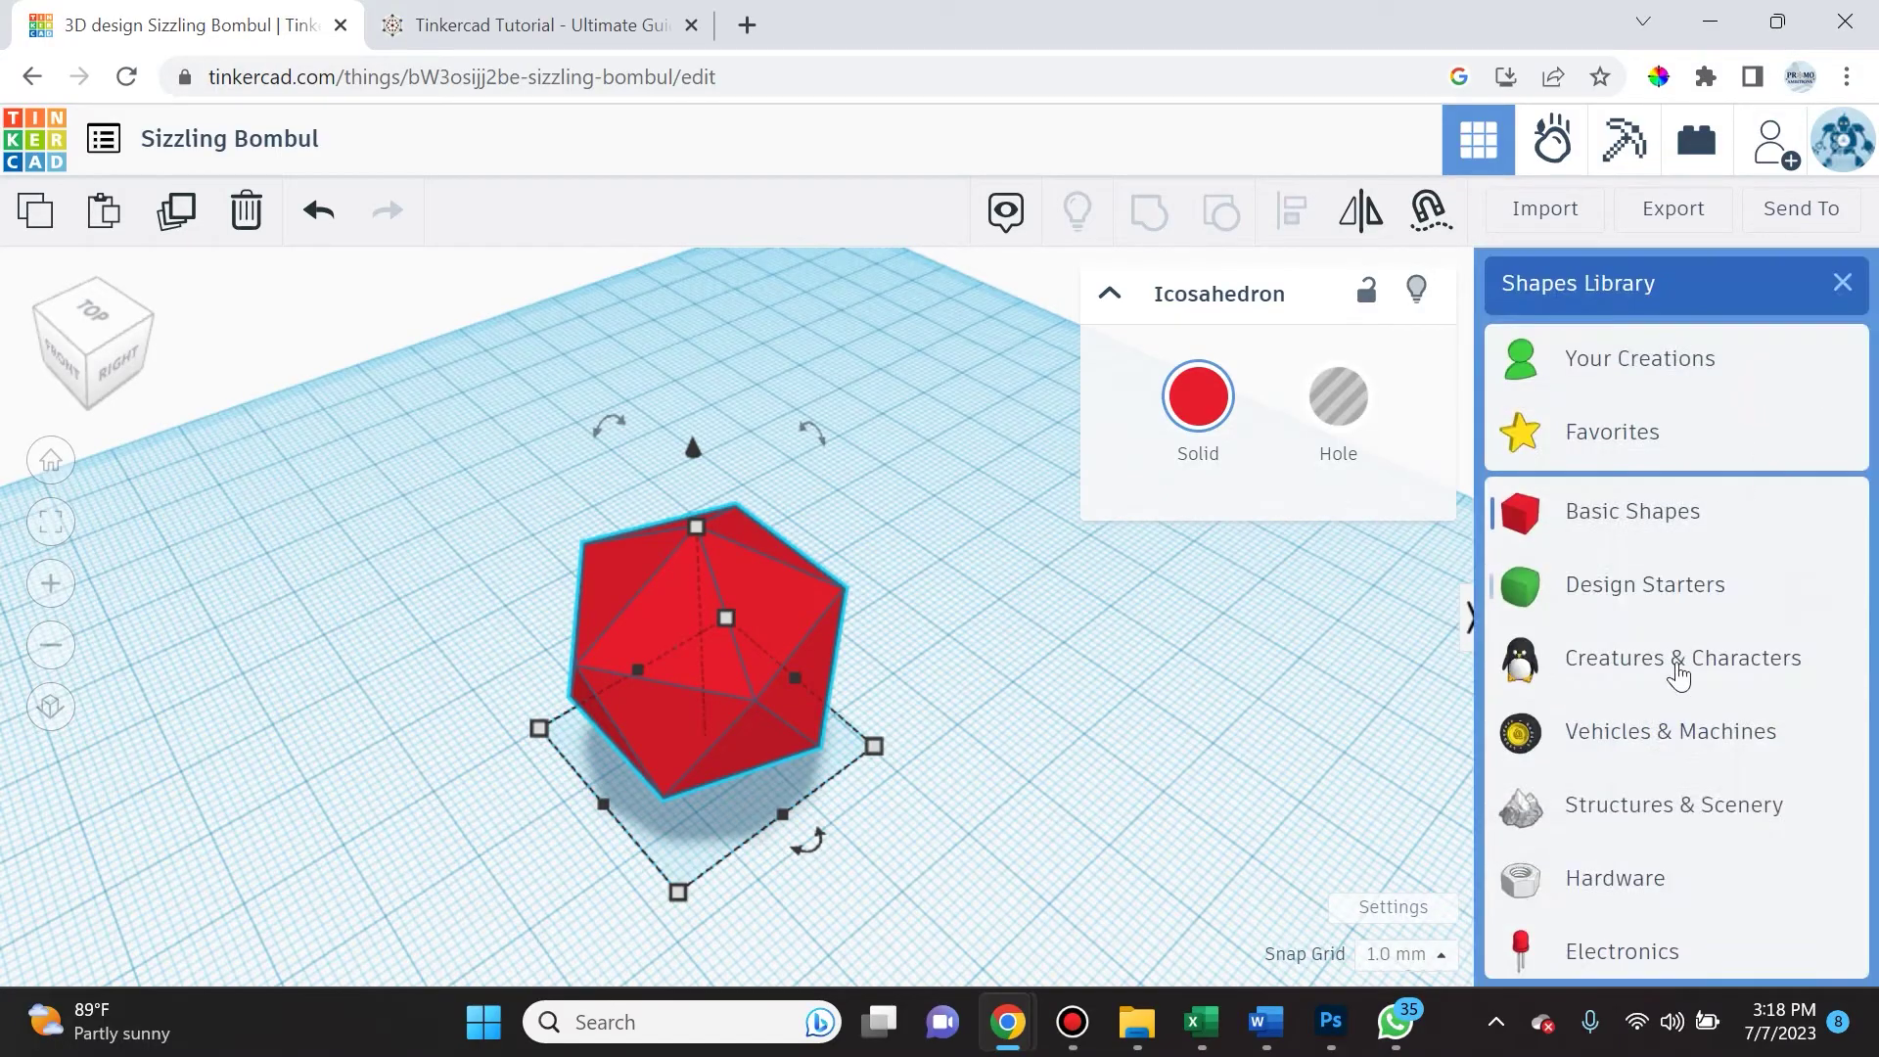
pyautogui.scroll(-5, 1640, 928)
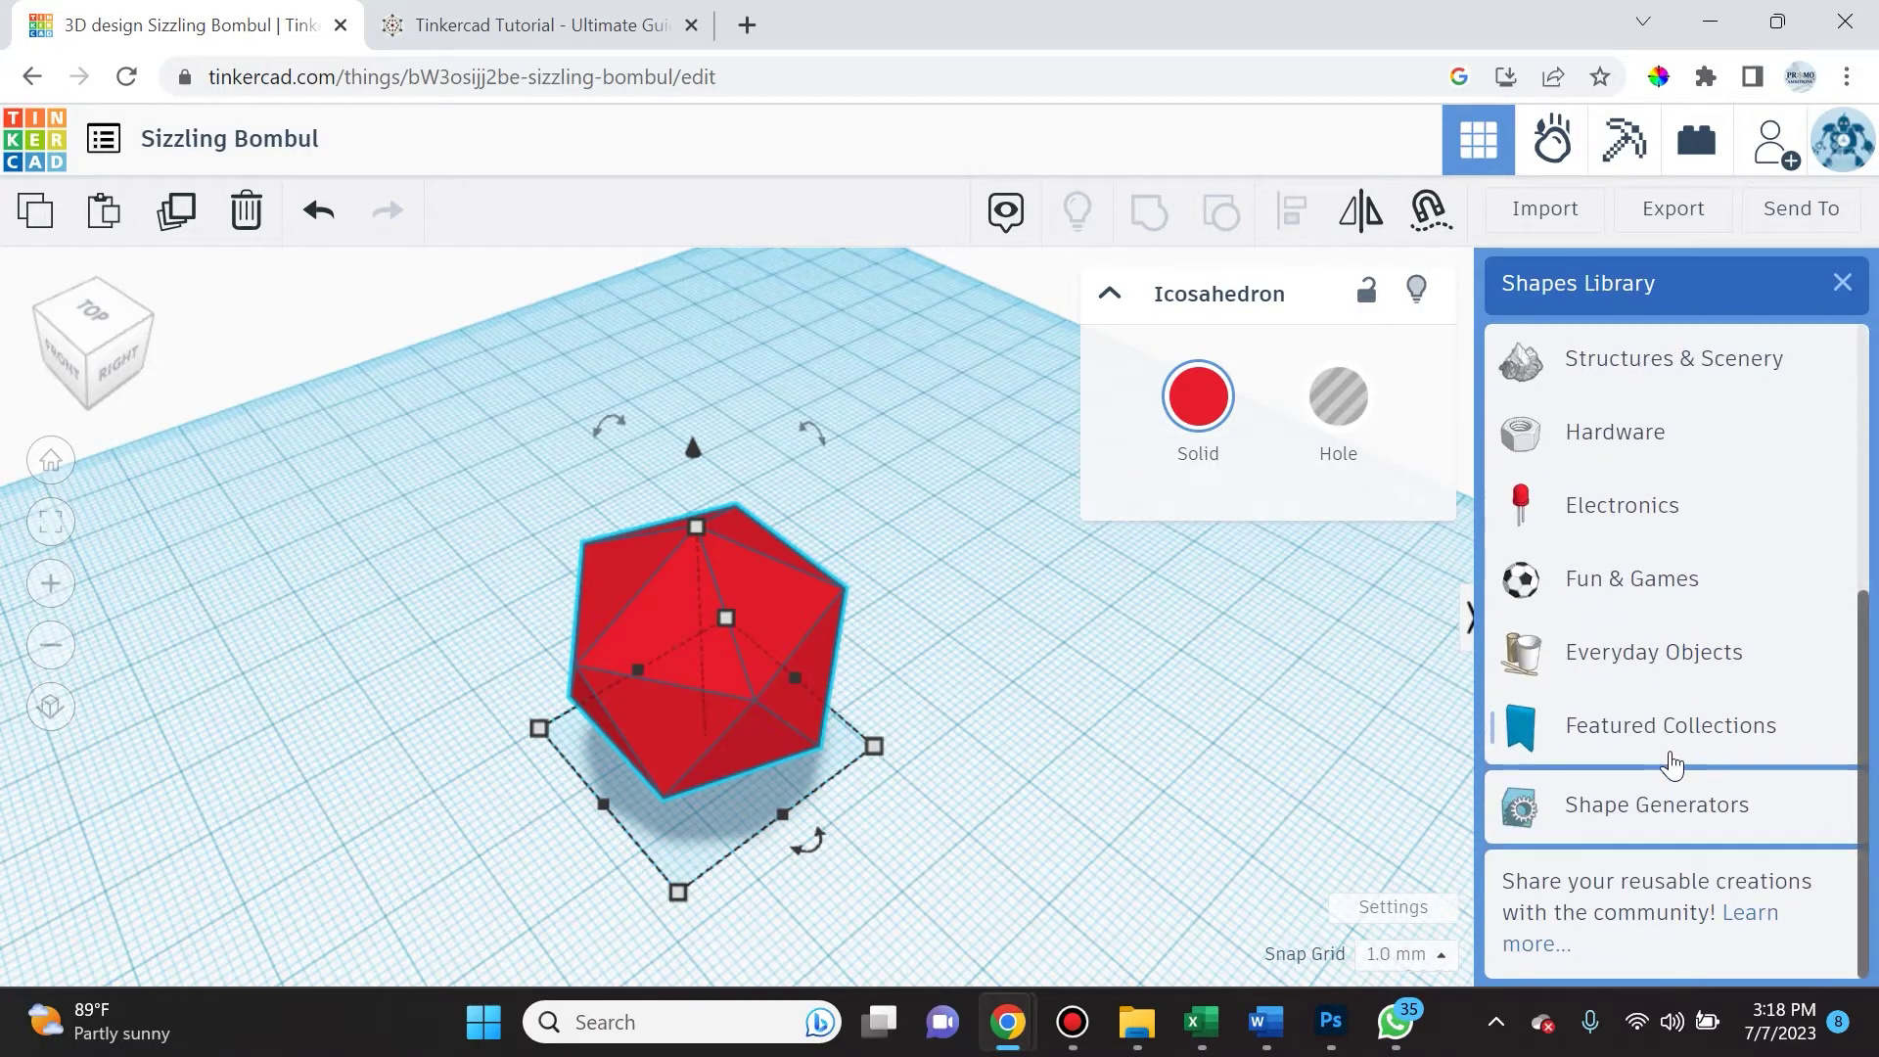
pyautogui.scroll(5, 1671, 764)
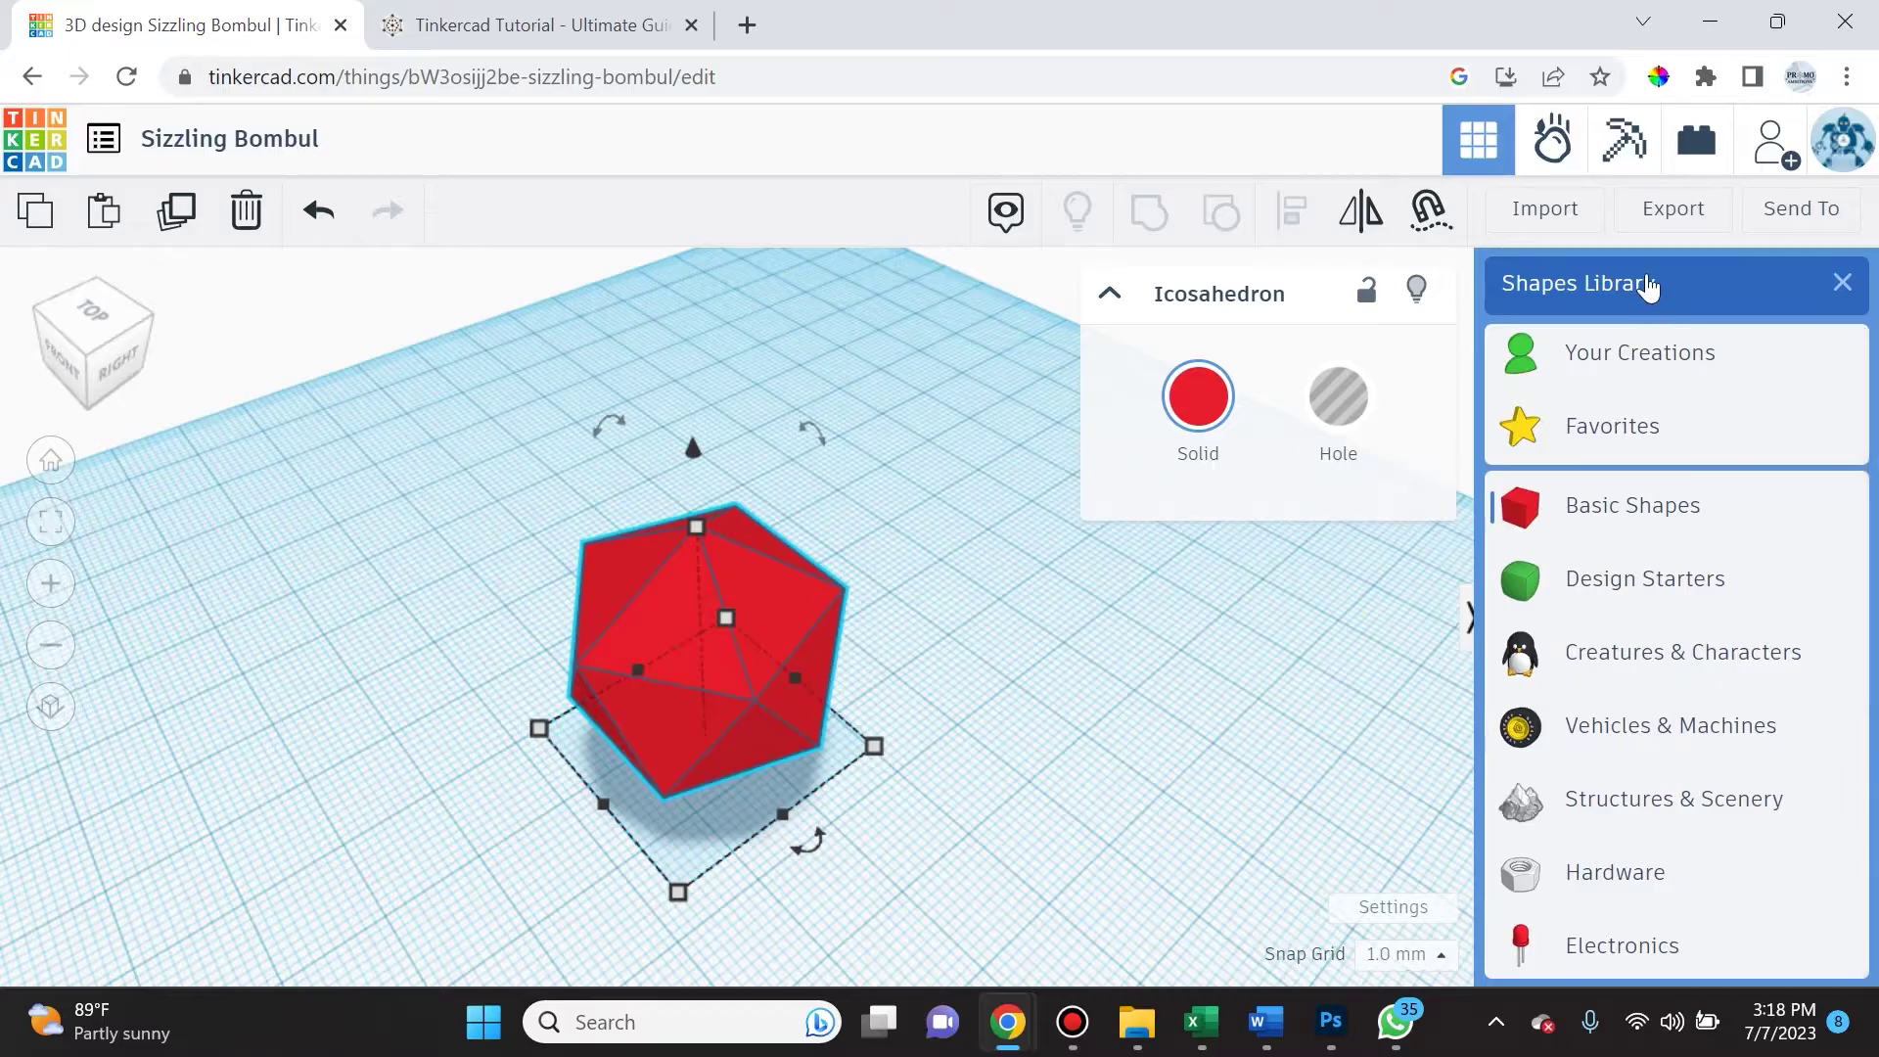
pyautogui.click(1840, 285)
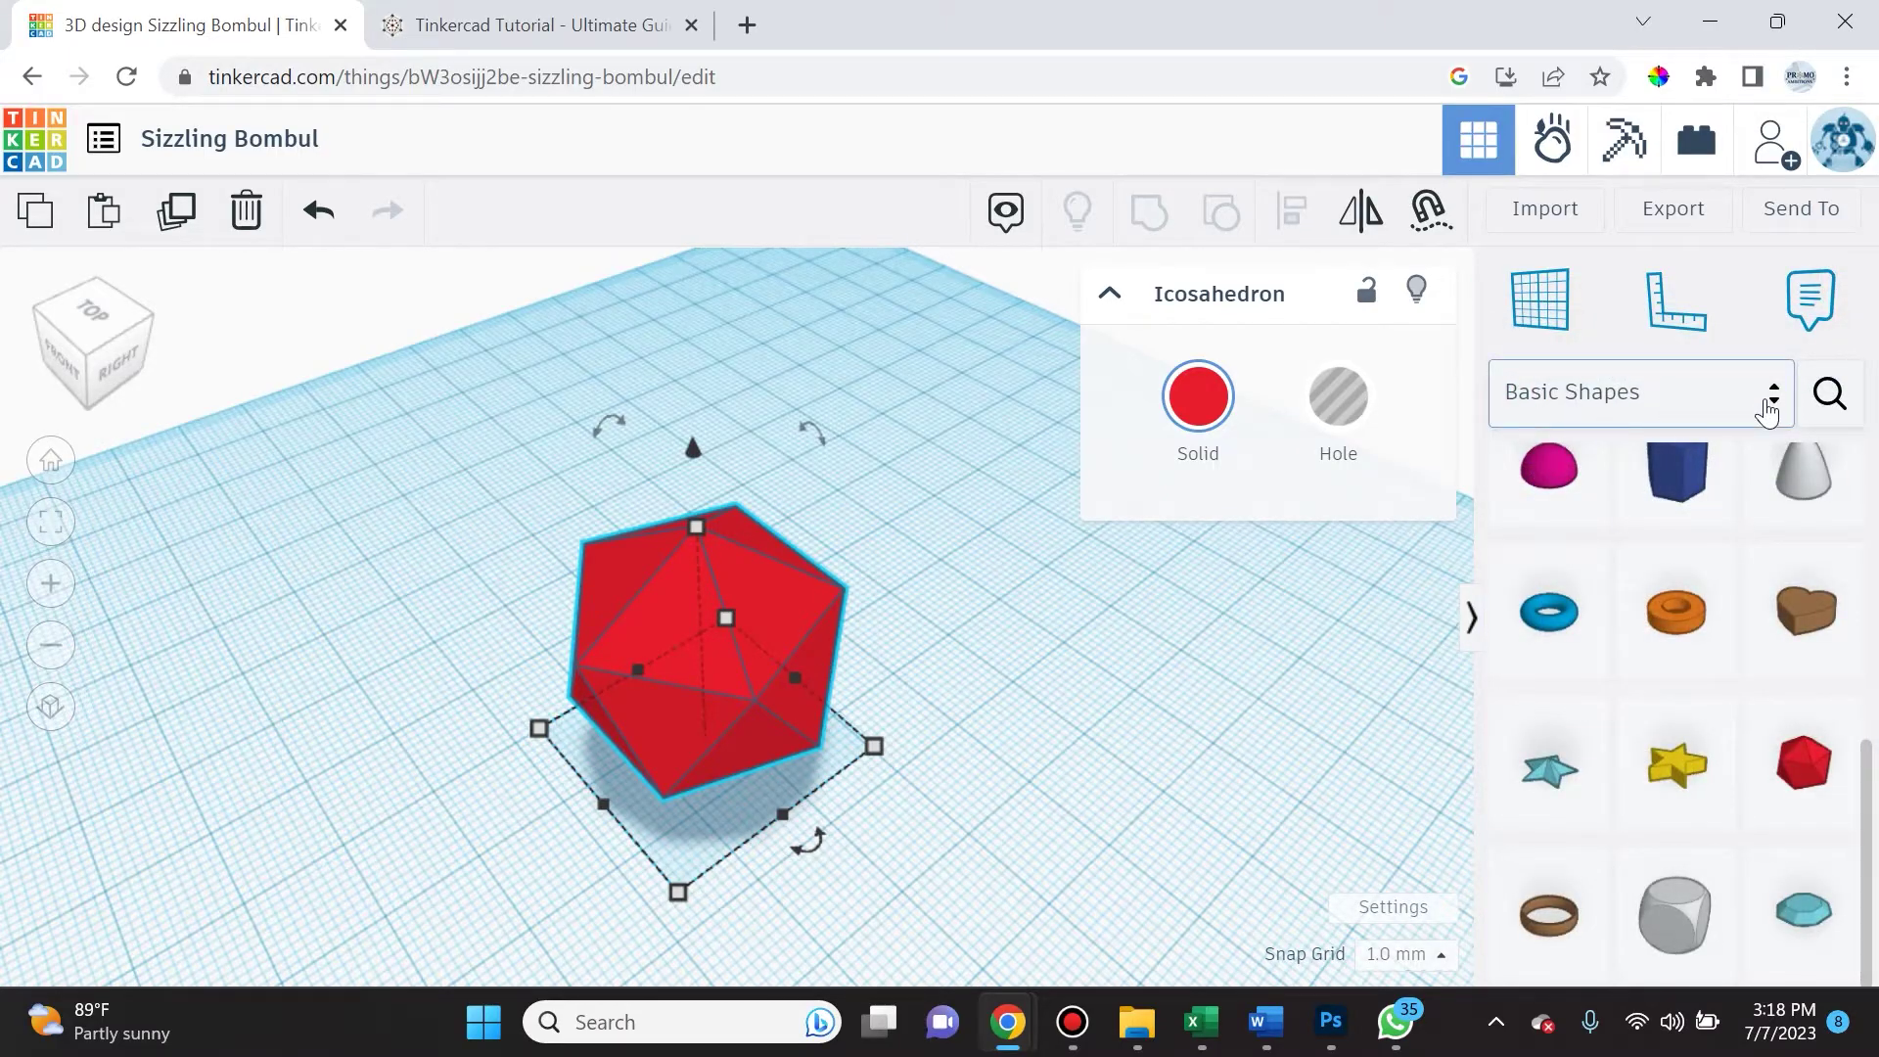
# - Search the community shapes for "letters", load more shapes and look through the available letters
pyautogui.click(1831, 393)
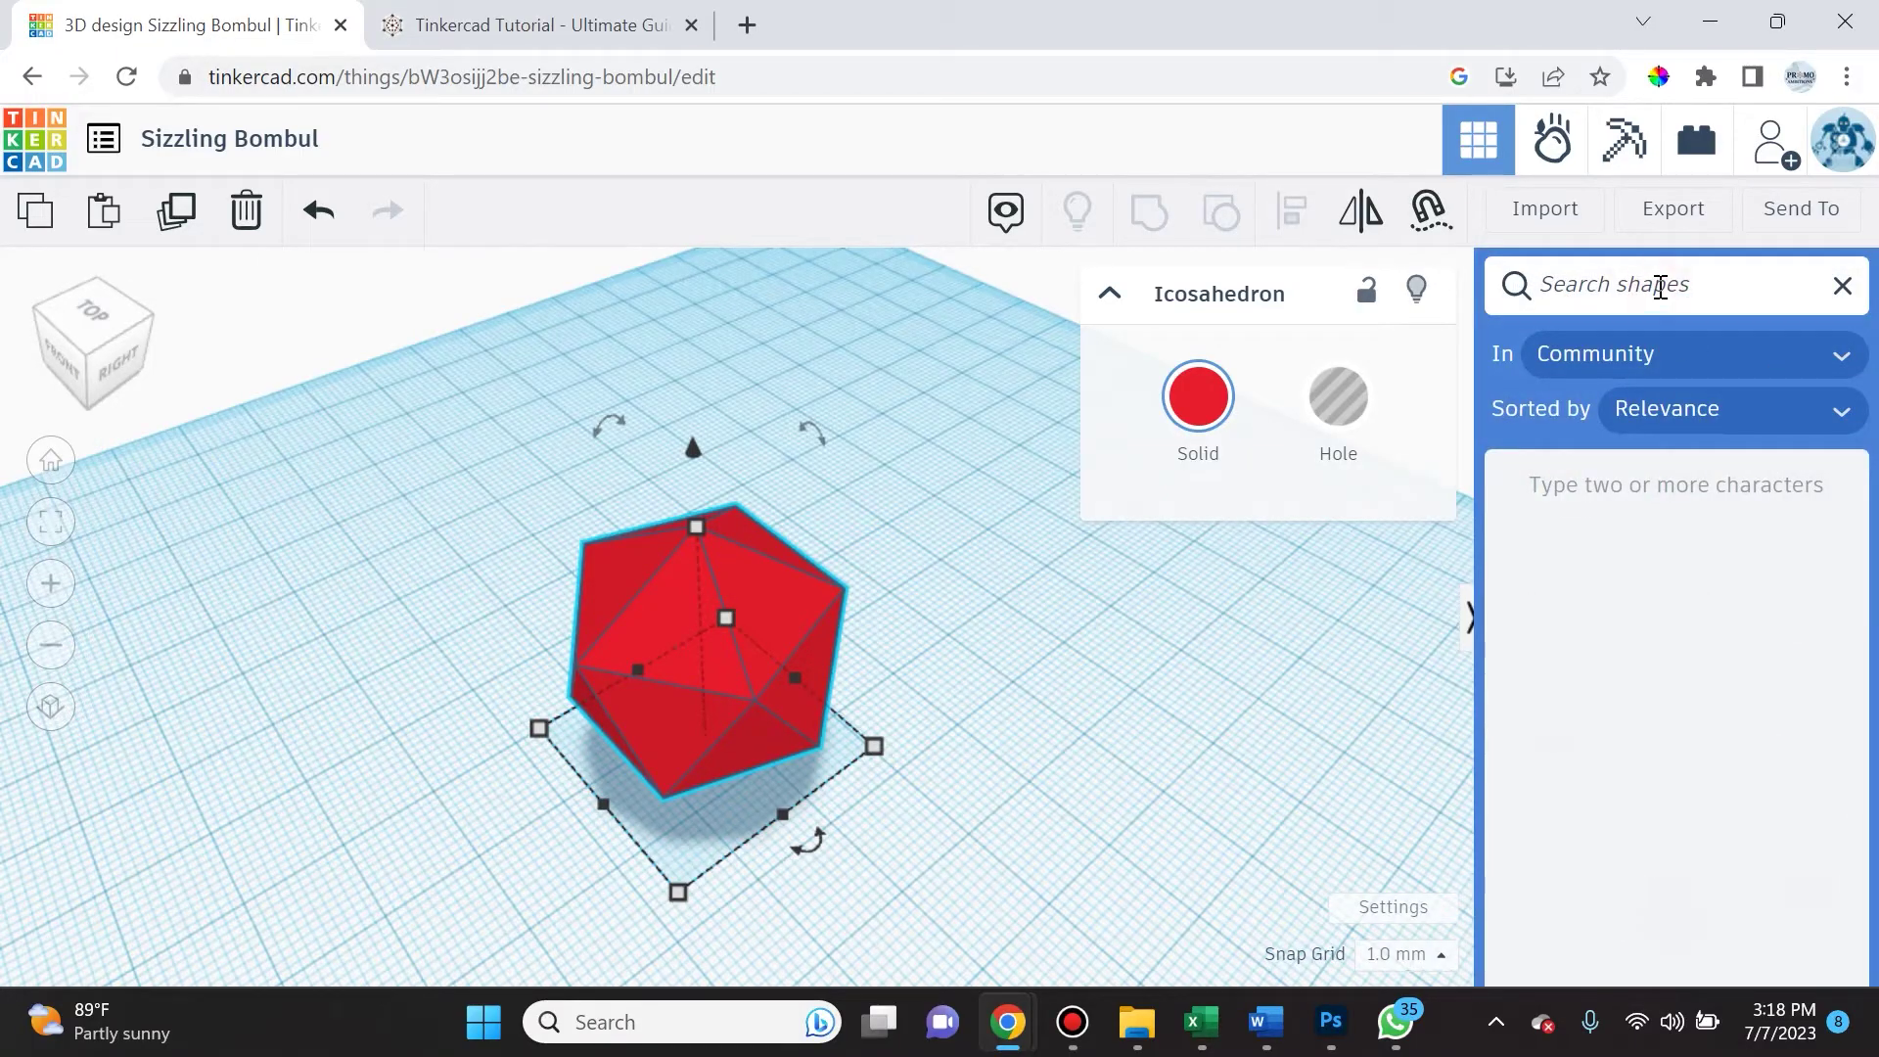
pyautogui.write('letters')
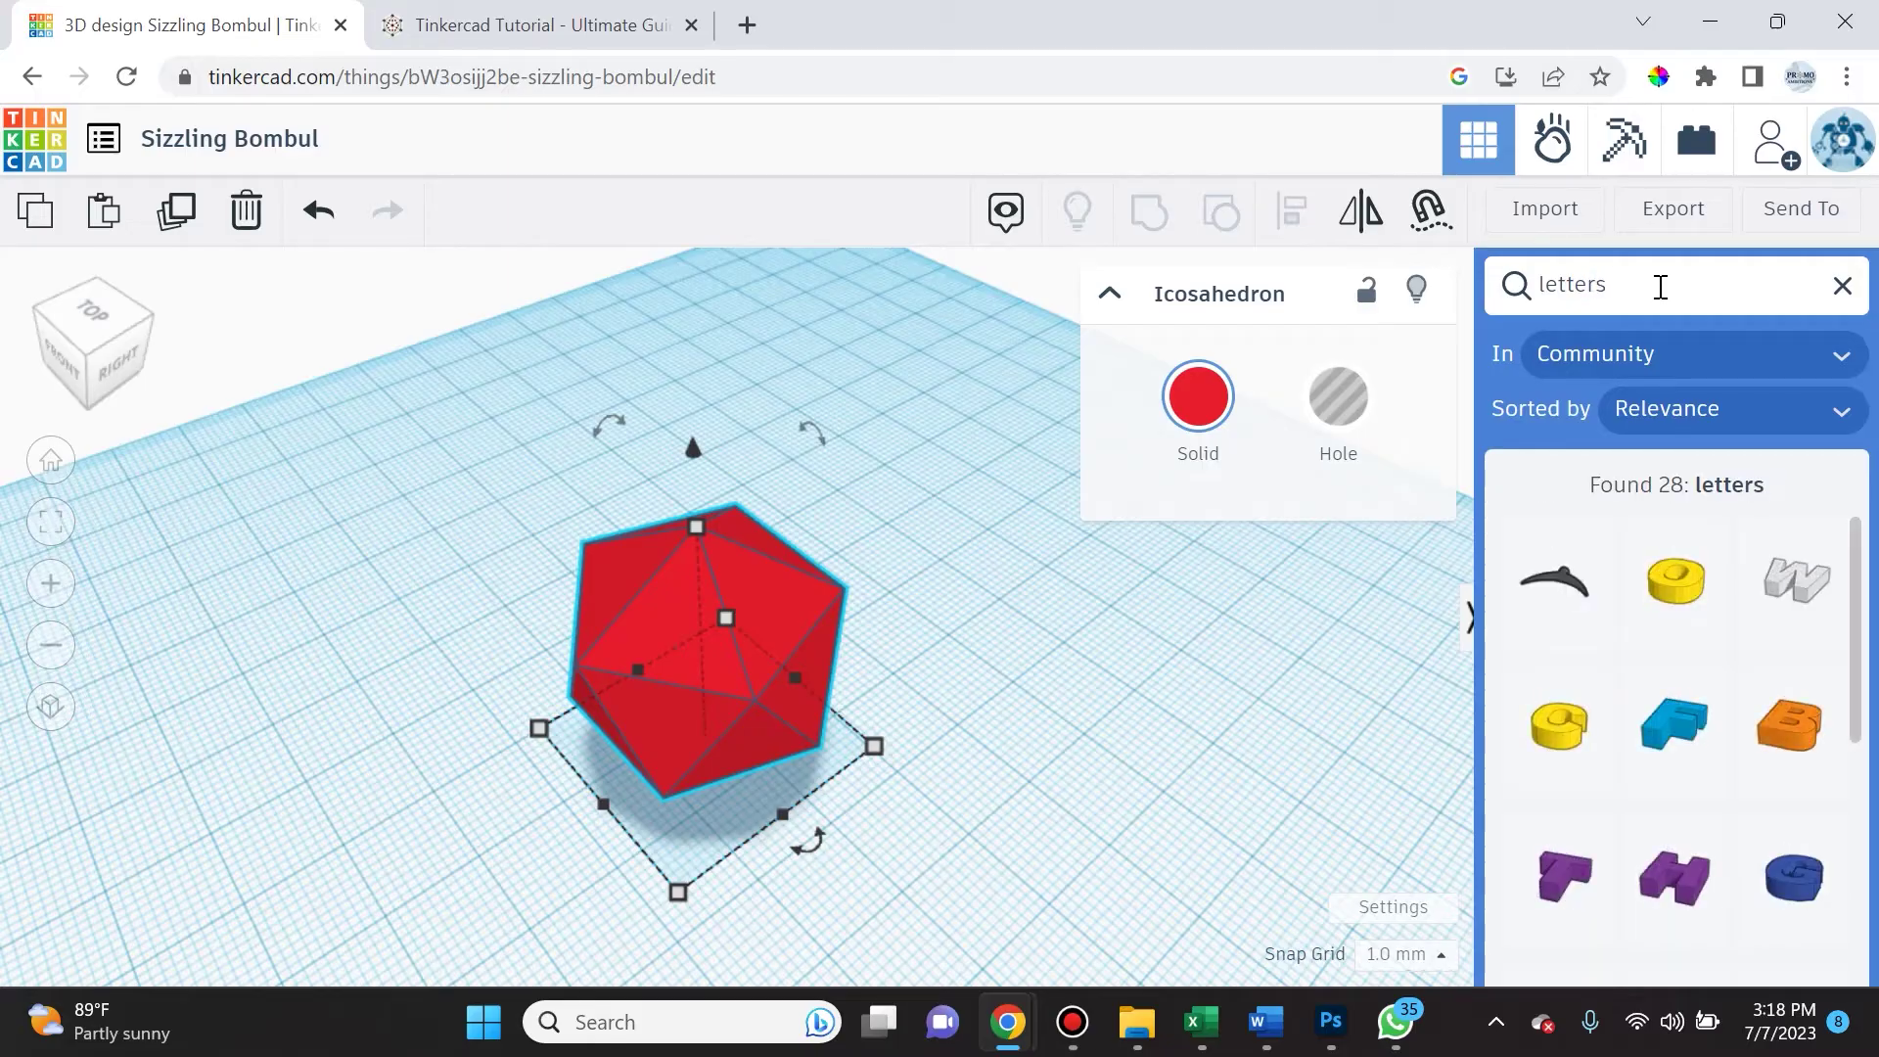
pyautogui.scroll(-2, 1761, 642)
pyautogui.click(1678, 954)
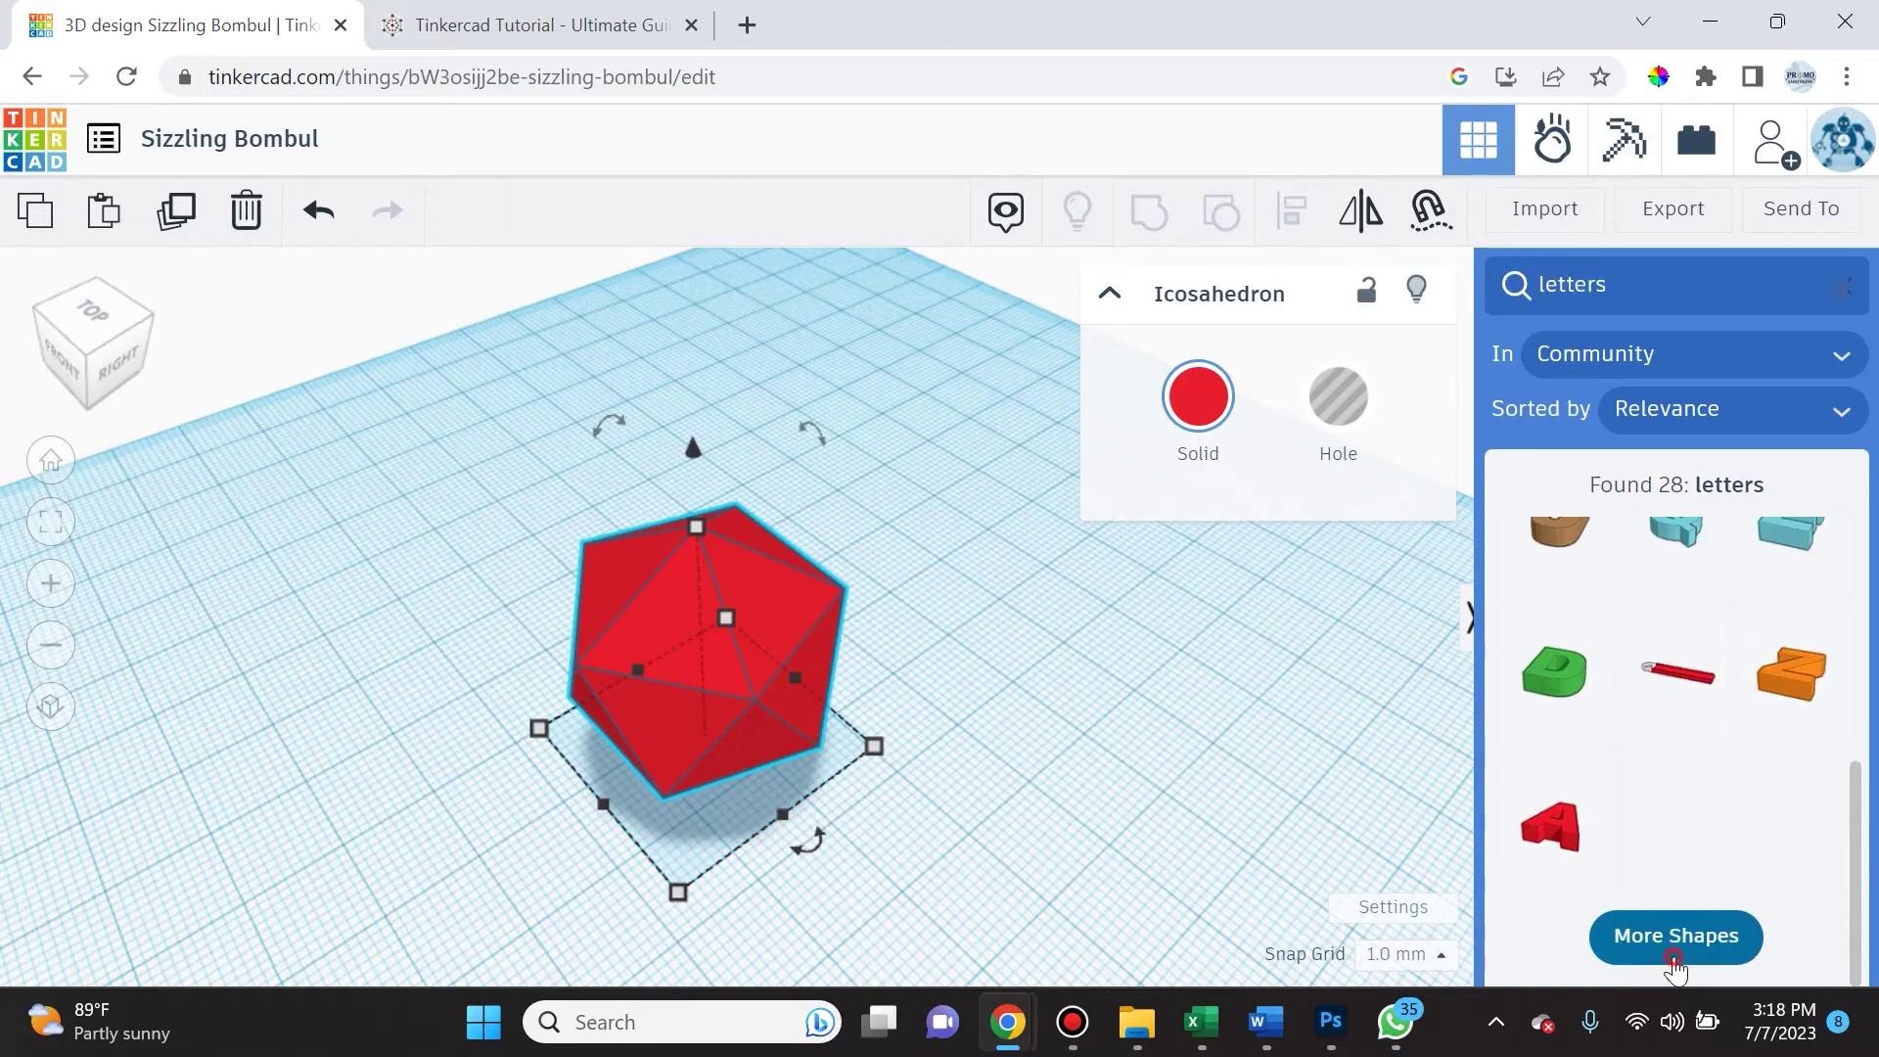
pyautogui.scroll(-2, 1669, 782)
pyautogui.scroll(-4, 1670, 743)
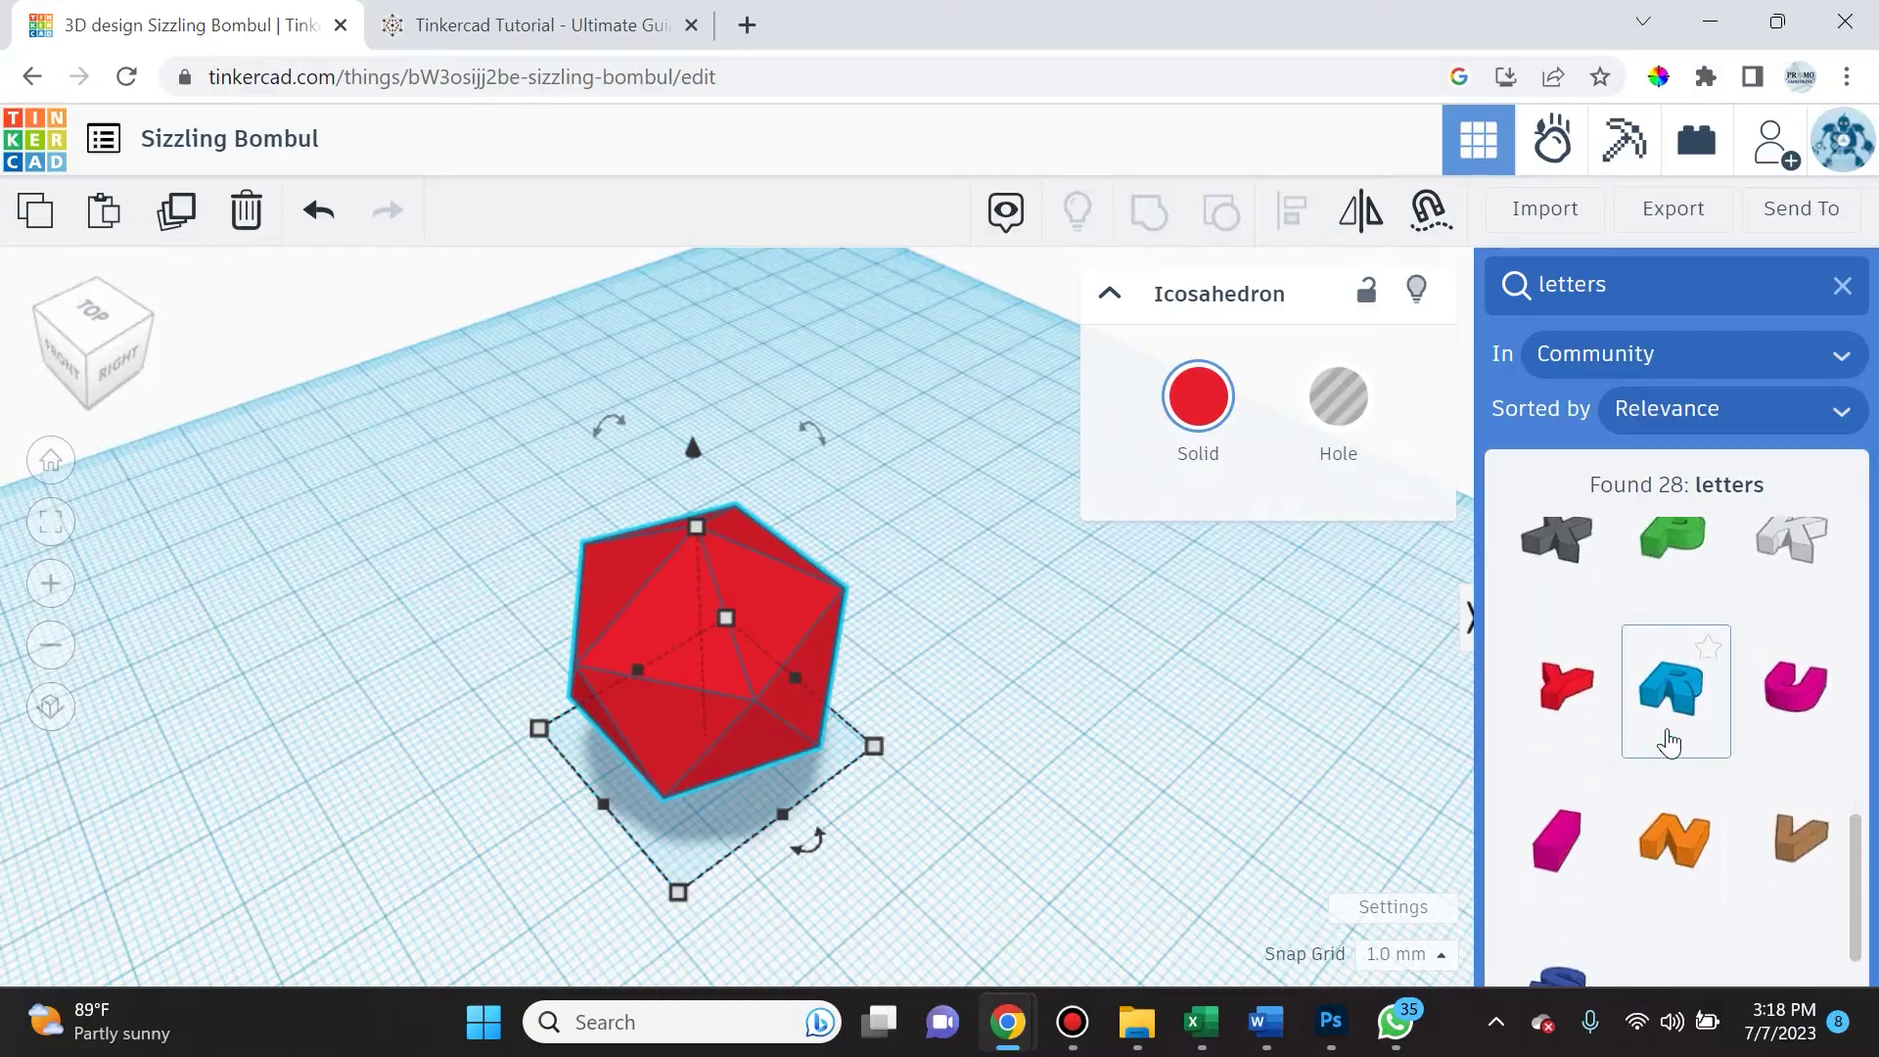
pyautogui.scroll(3, 1697, 860)
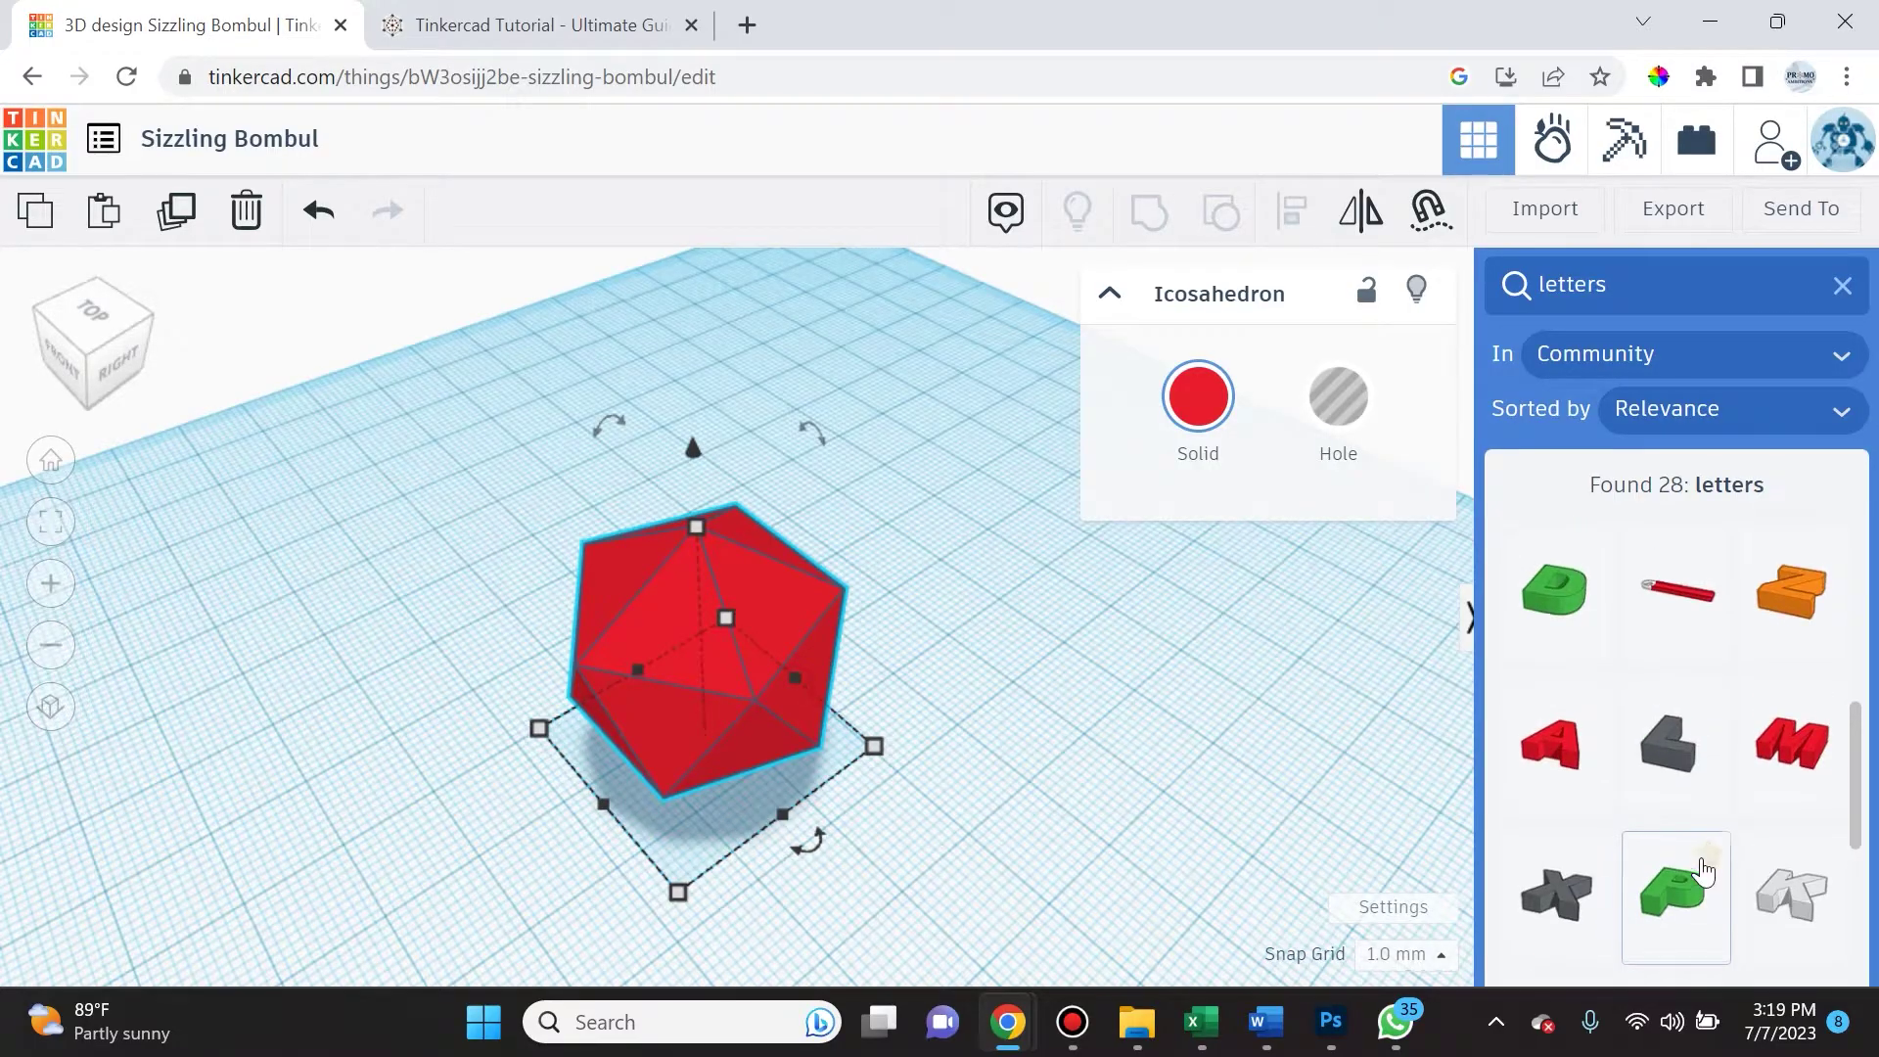
# - Undo the last change and place the letter D flat on an upper triangular face of the icosahedron
pyautogui.hotkey('ctrl', 'z')
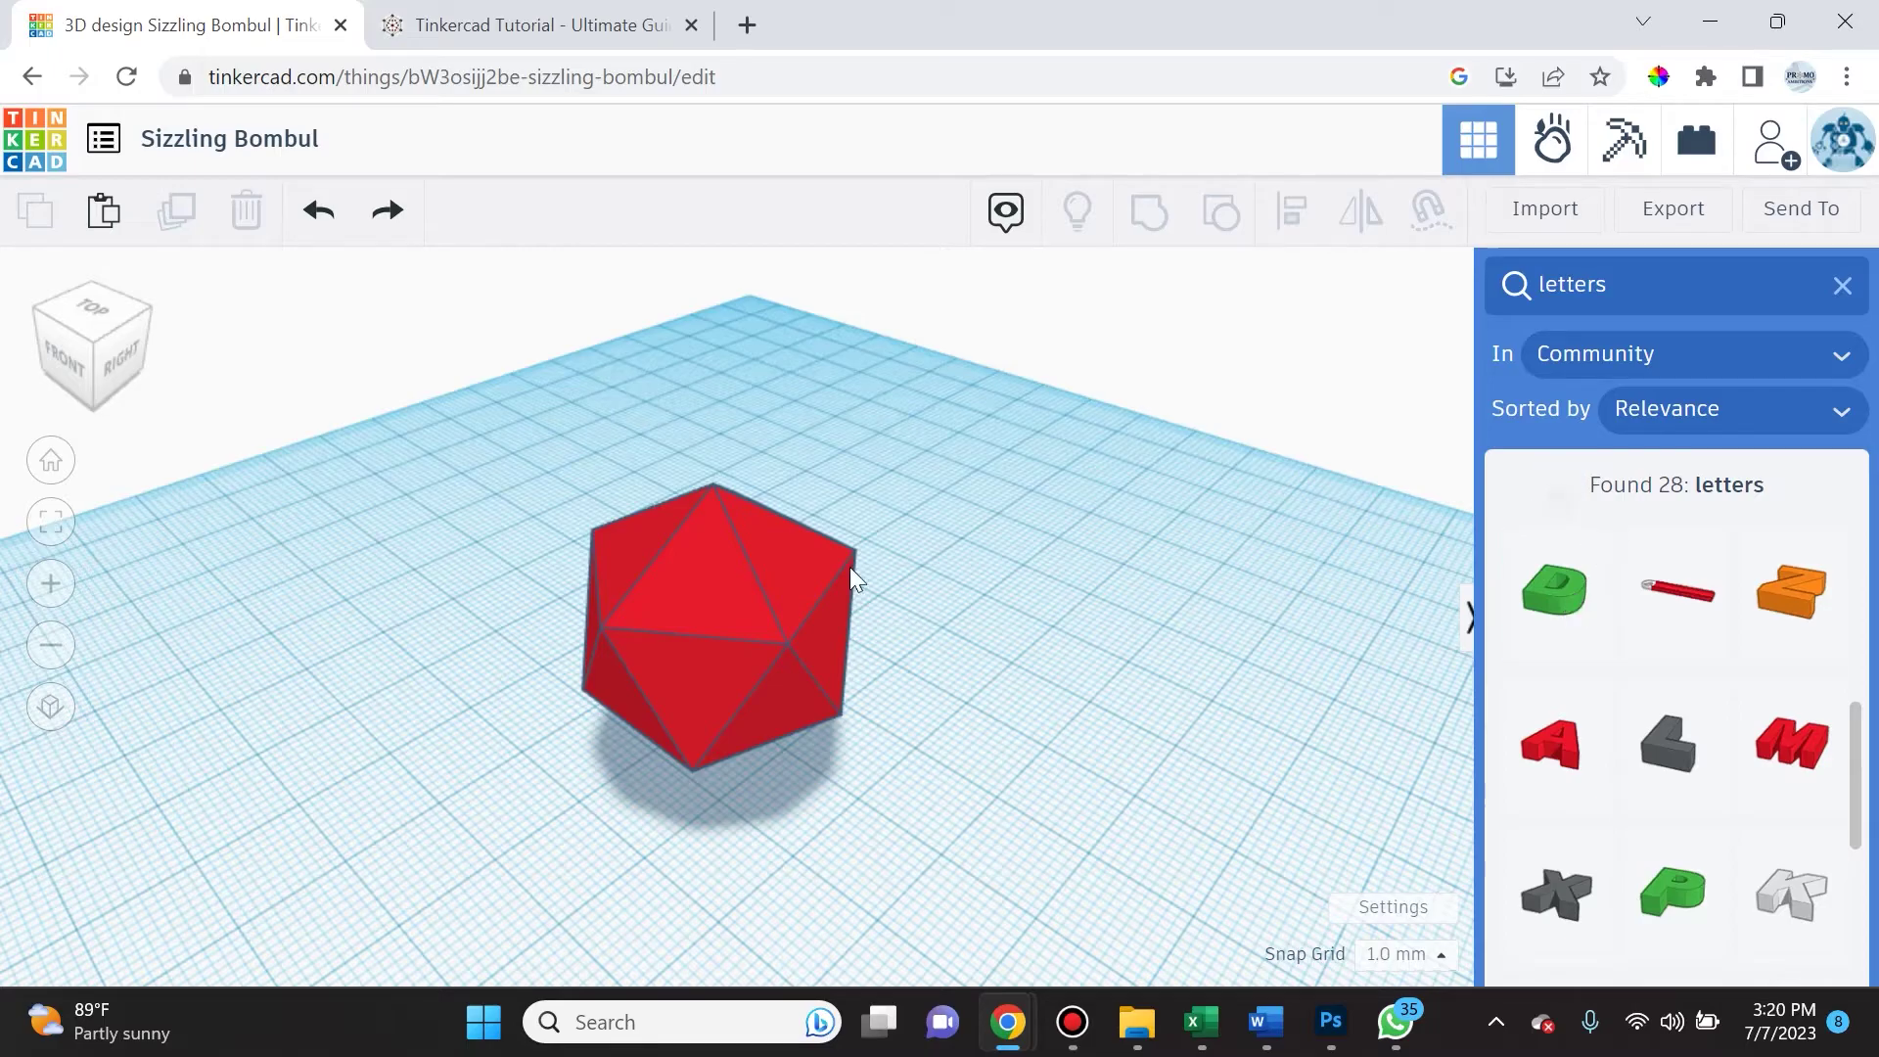
pyautogui.moveTo(808, 570); pyautogui.dragTo(785, 513, button='right')
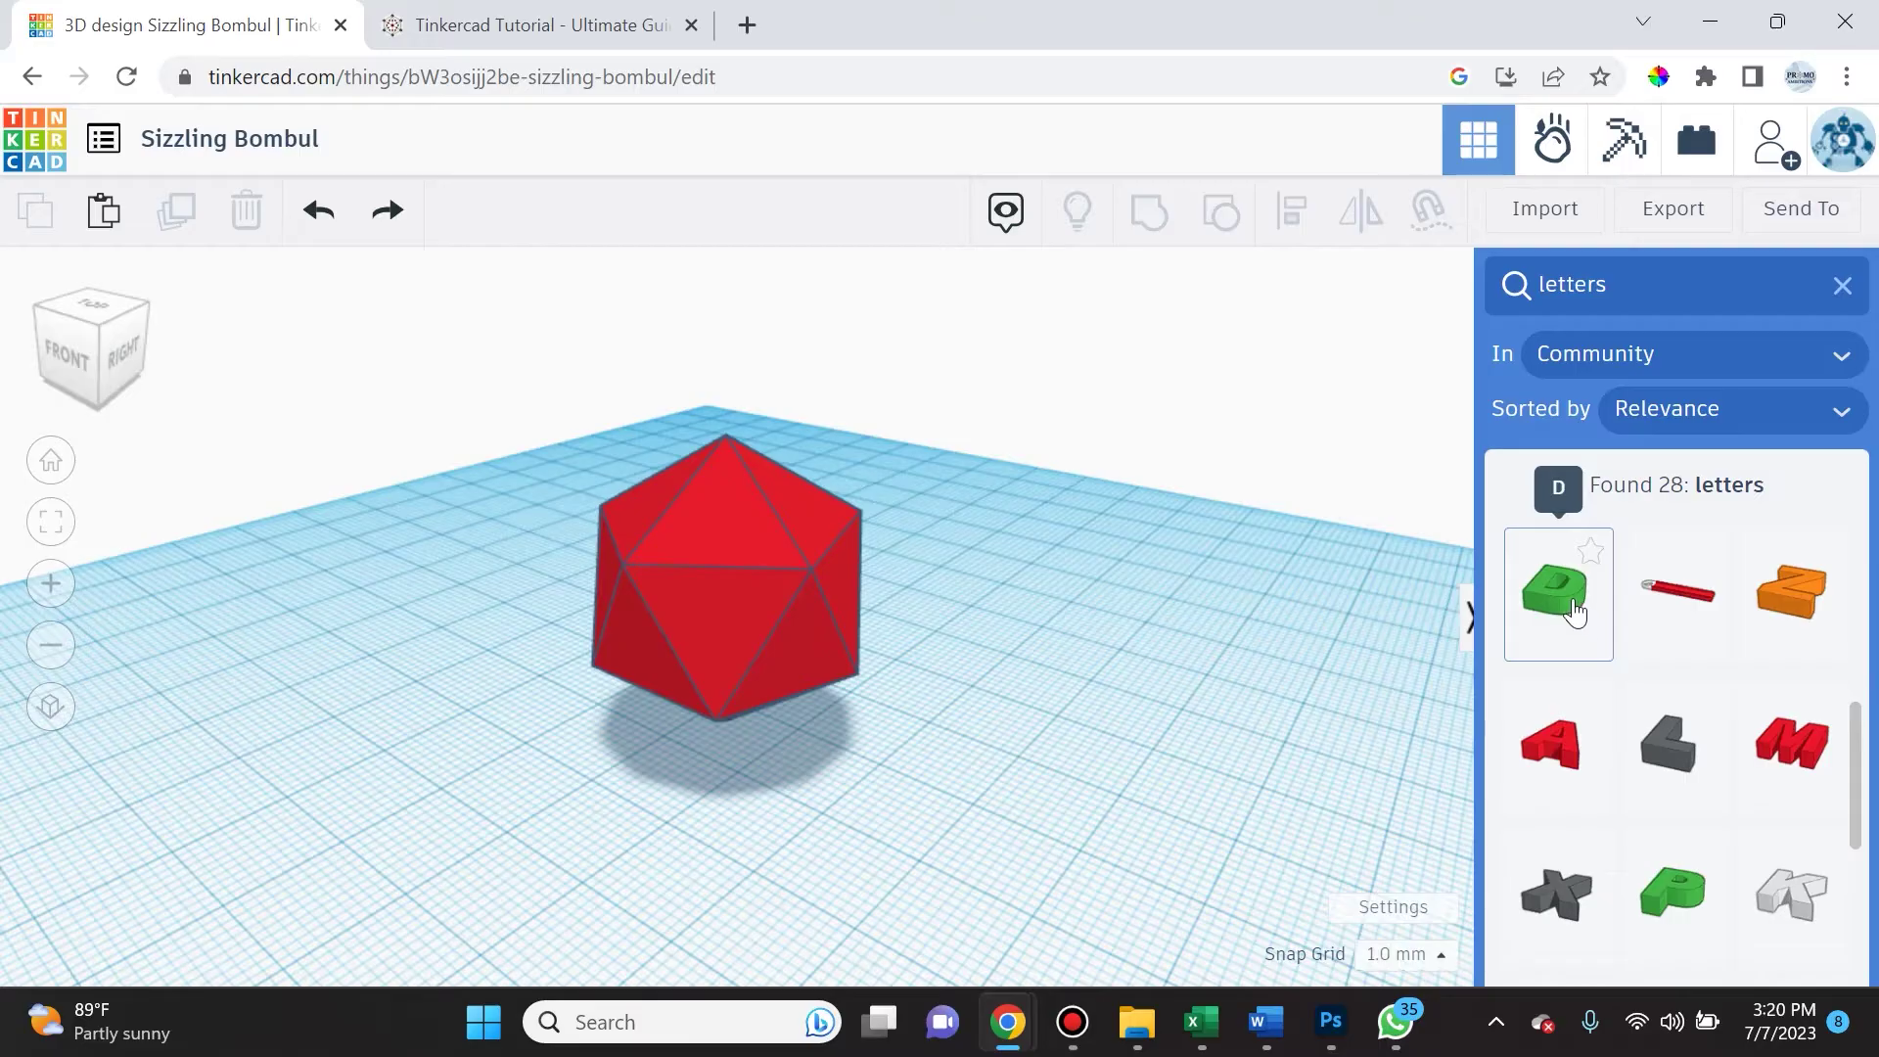
pyautogui.moveTo(1575, 611); pyautogui.dragTo(718, 523)
pyautogui.moveTo(740, 632); pyautogui.dragTo(671, 671, button='right')
pyautogui.moveTo(652, 637); pyautogui.dragTo(742, 596)
pyautogui.moveTo(984, 797); pyautogui.dragTo(1102, 772, button='right')
pyautogui.click(1399, 460)
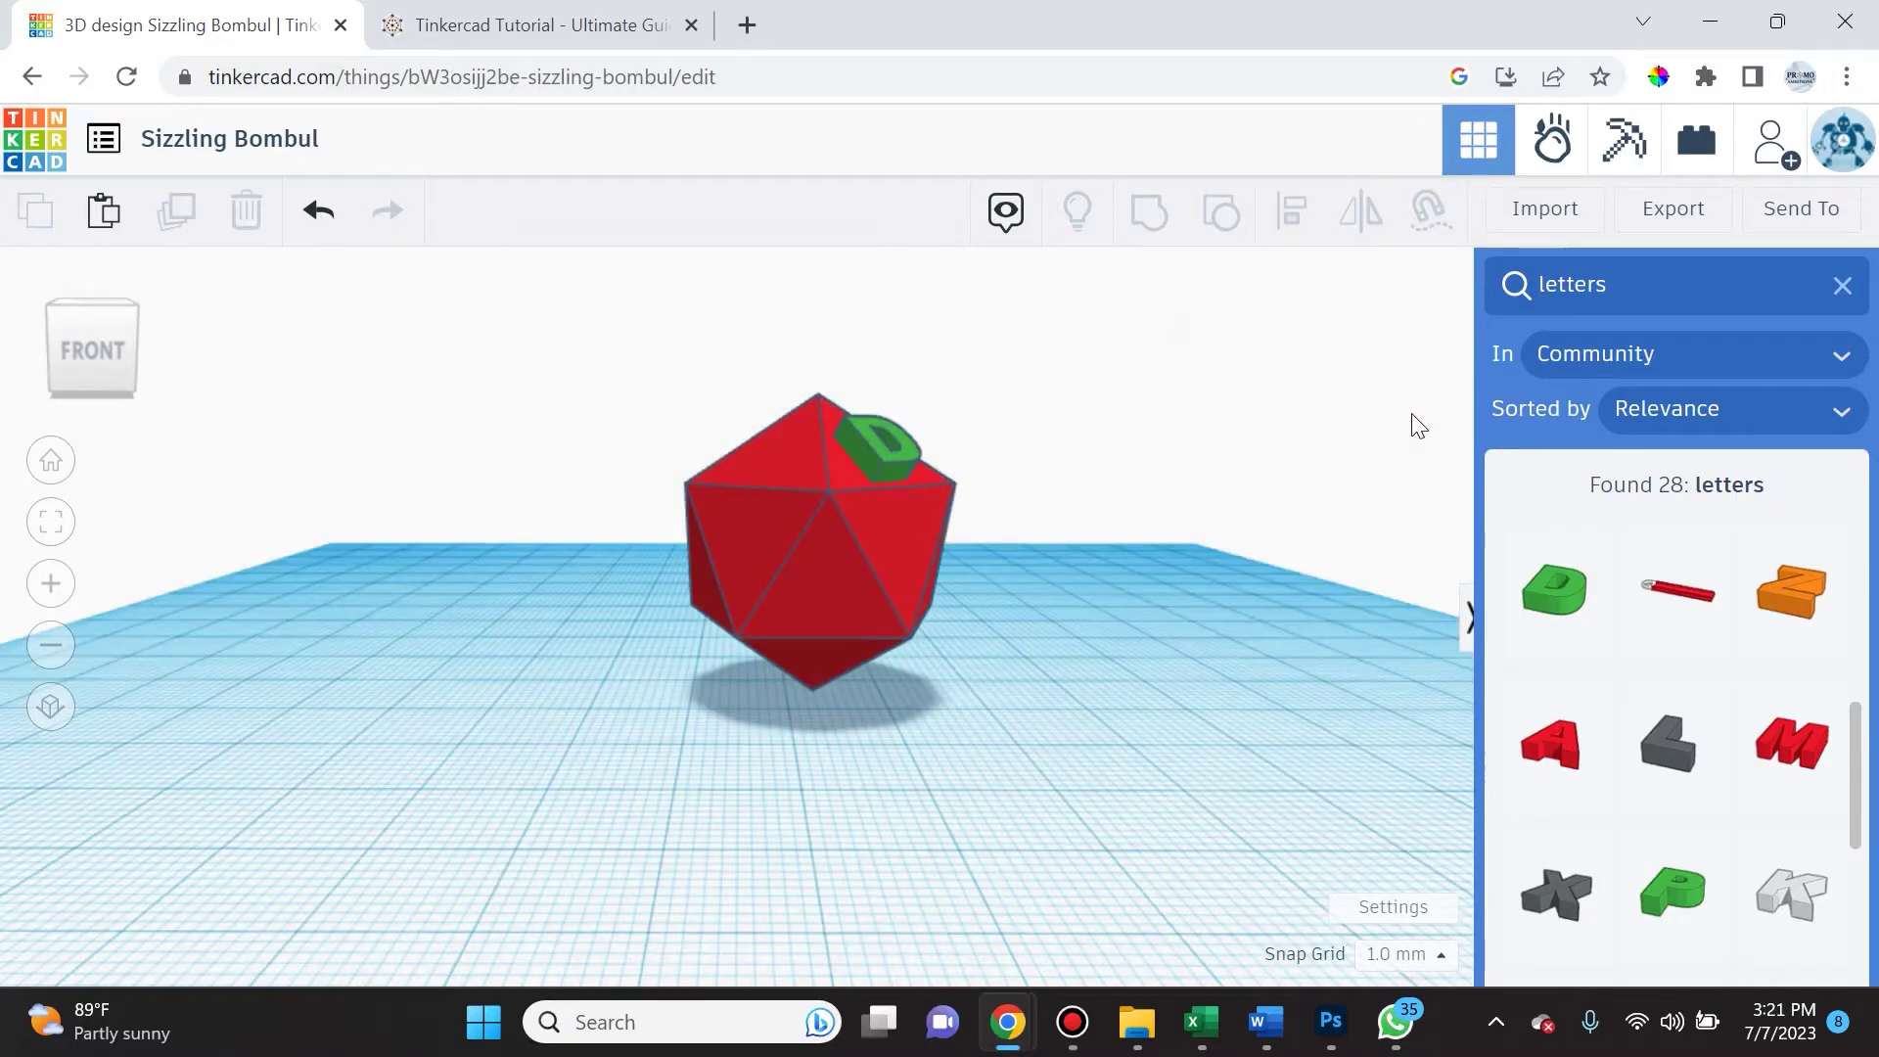
# - Adjust the letter D's placement on the icosahedron's upper face and undo the last change to it
pyautogui.moveTo(1285, 463); pyautogui.dragTo(1087, 538, button='right')
pyautogui.scroll(4, 703, 654)
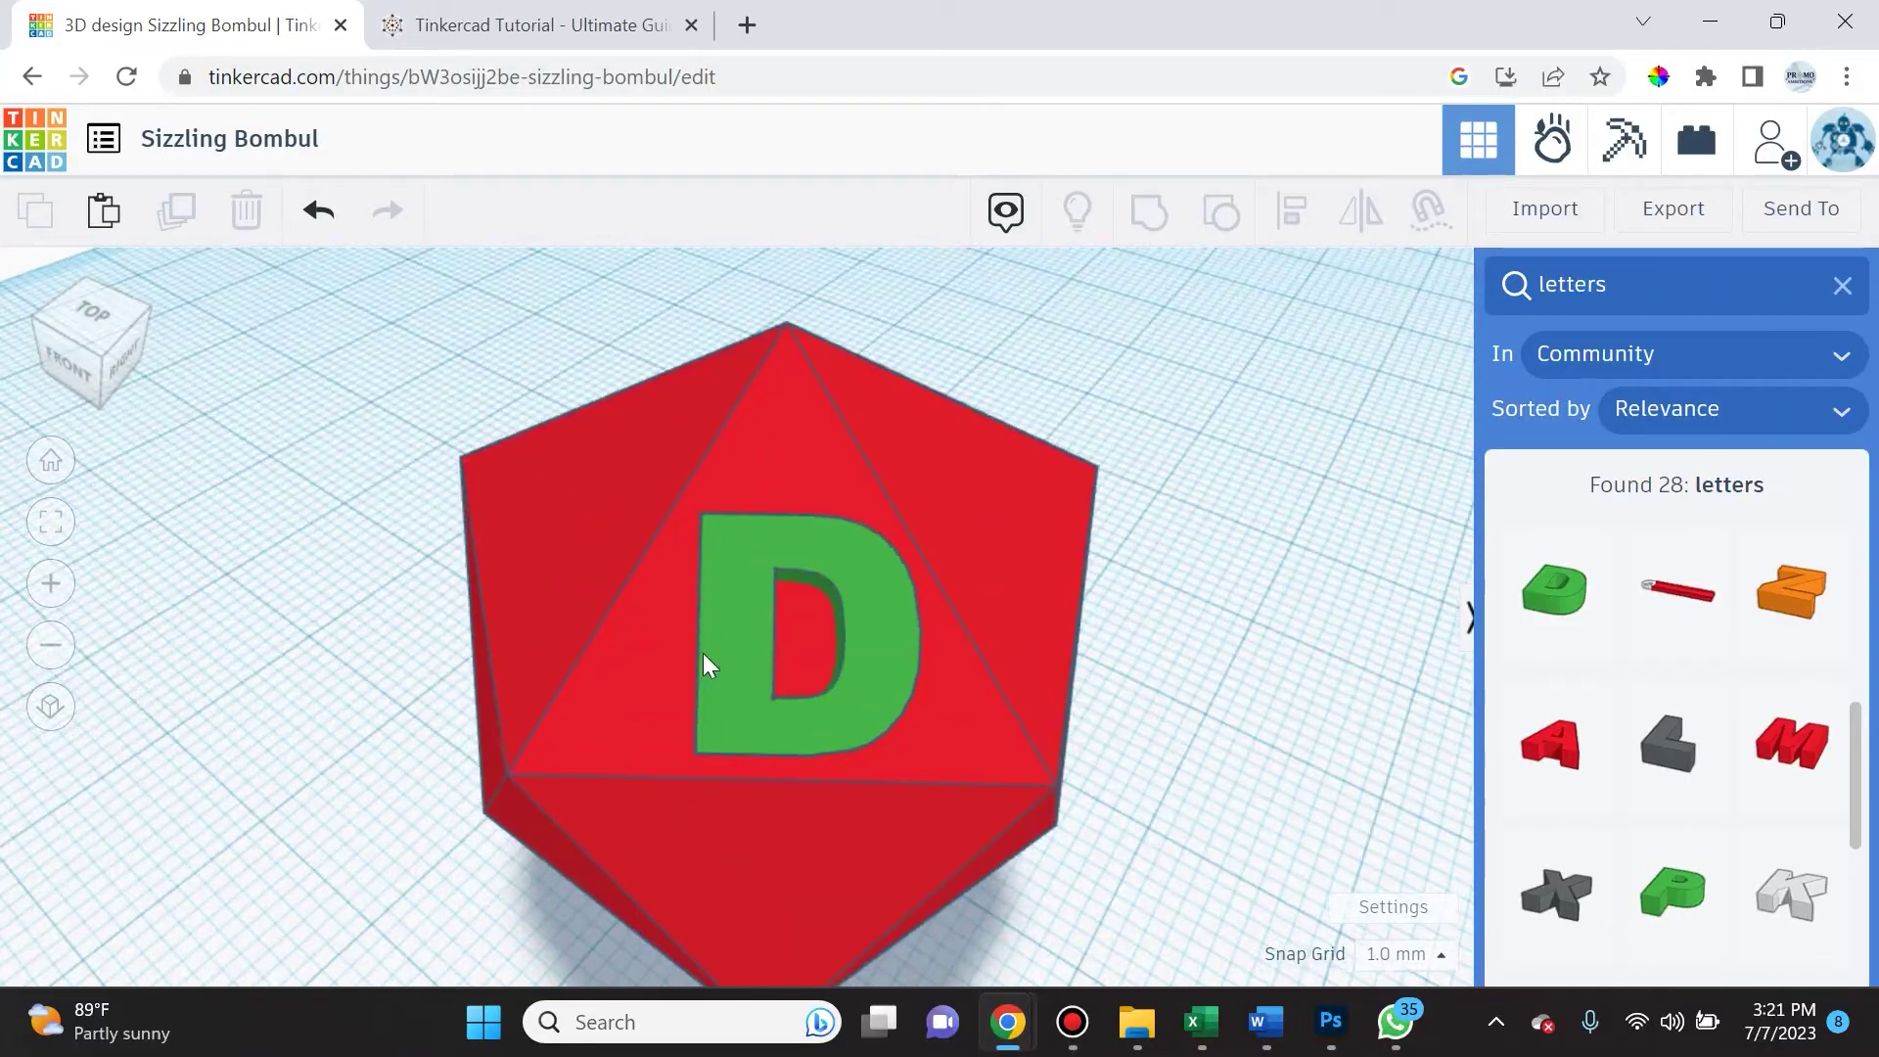
pyautogui.scroll(-3, 869, 647)
pyautogui.moveTo(1057, 715); pyautogui.dragTo(1024, 715, button='right')
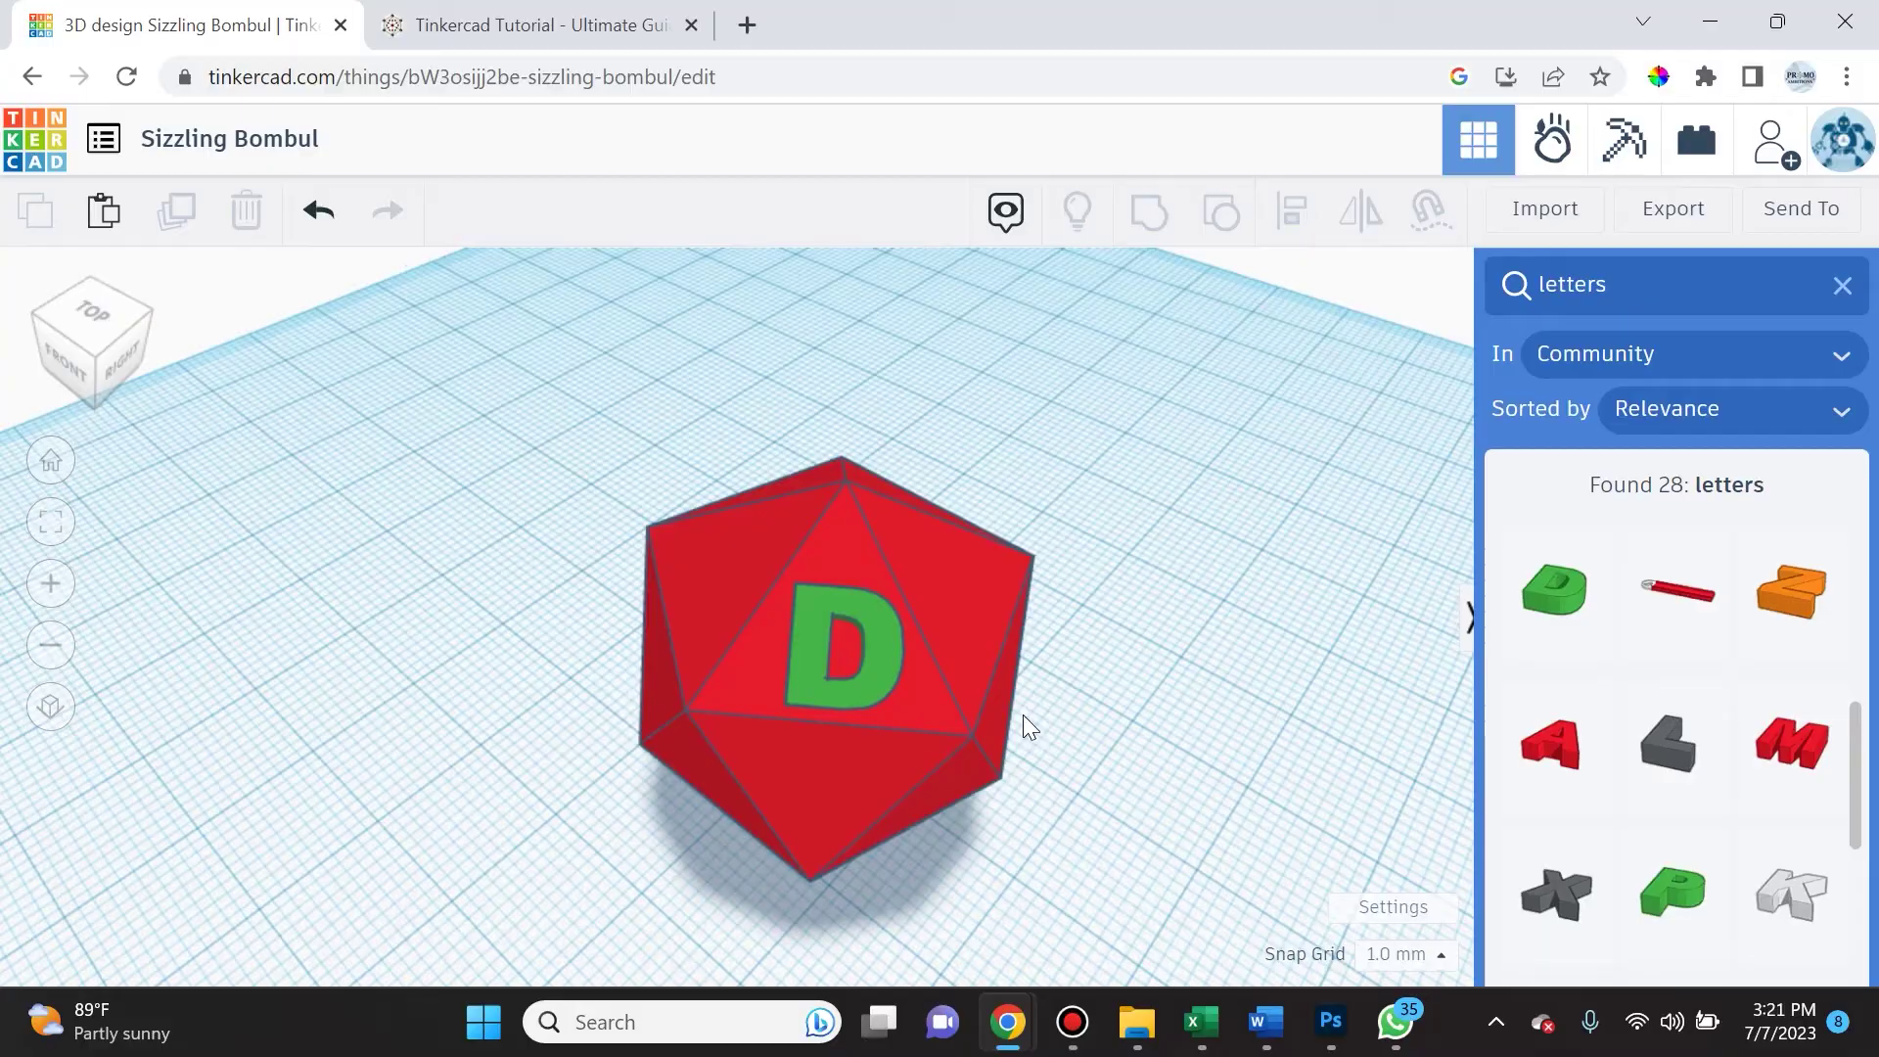
pyautogui.moveTo(898, 660); pyautogui.dragTo(861, 623)
pyautogui.moveTo(904, 683)
pyautogui.mouseDown(button='right')
pyautogui.moveTo(1183, 671)
pyautogui.moveTo(1409, 508)
pyautogui.moveTo(1119, 684)
pyautogui.moveTo(1045, 689)
pyautogui.moveTo(992, 665)
pyautogui.moveTo(983, 622)
pyautogui.moveTo(1136, 607)
pyautogui.moveTo(926, 703)
pyautogui.mouseUp(button='right')
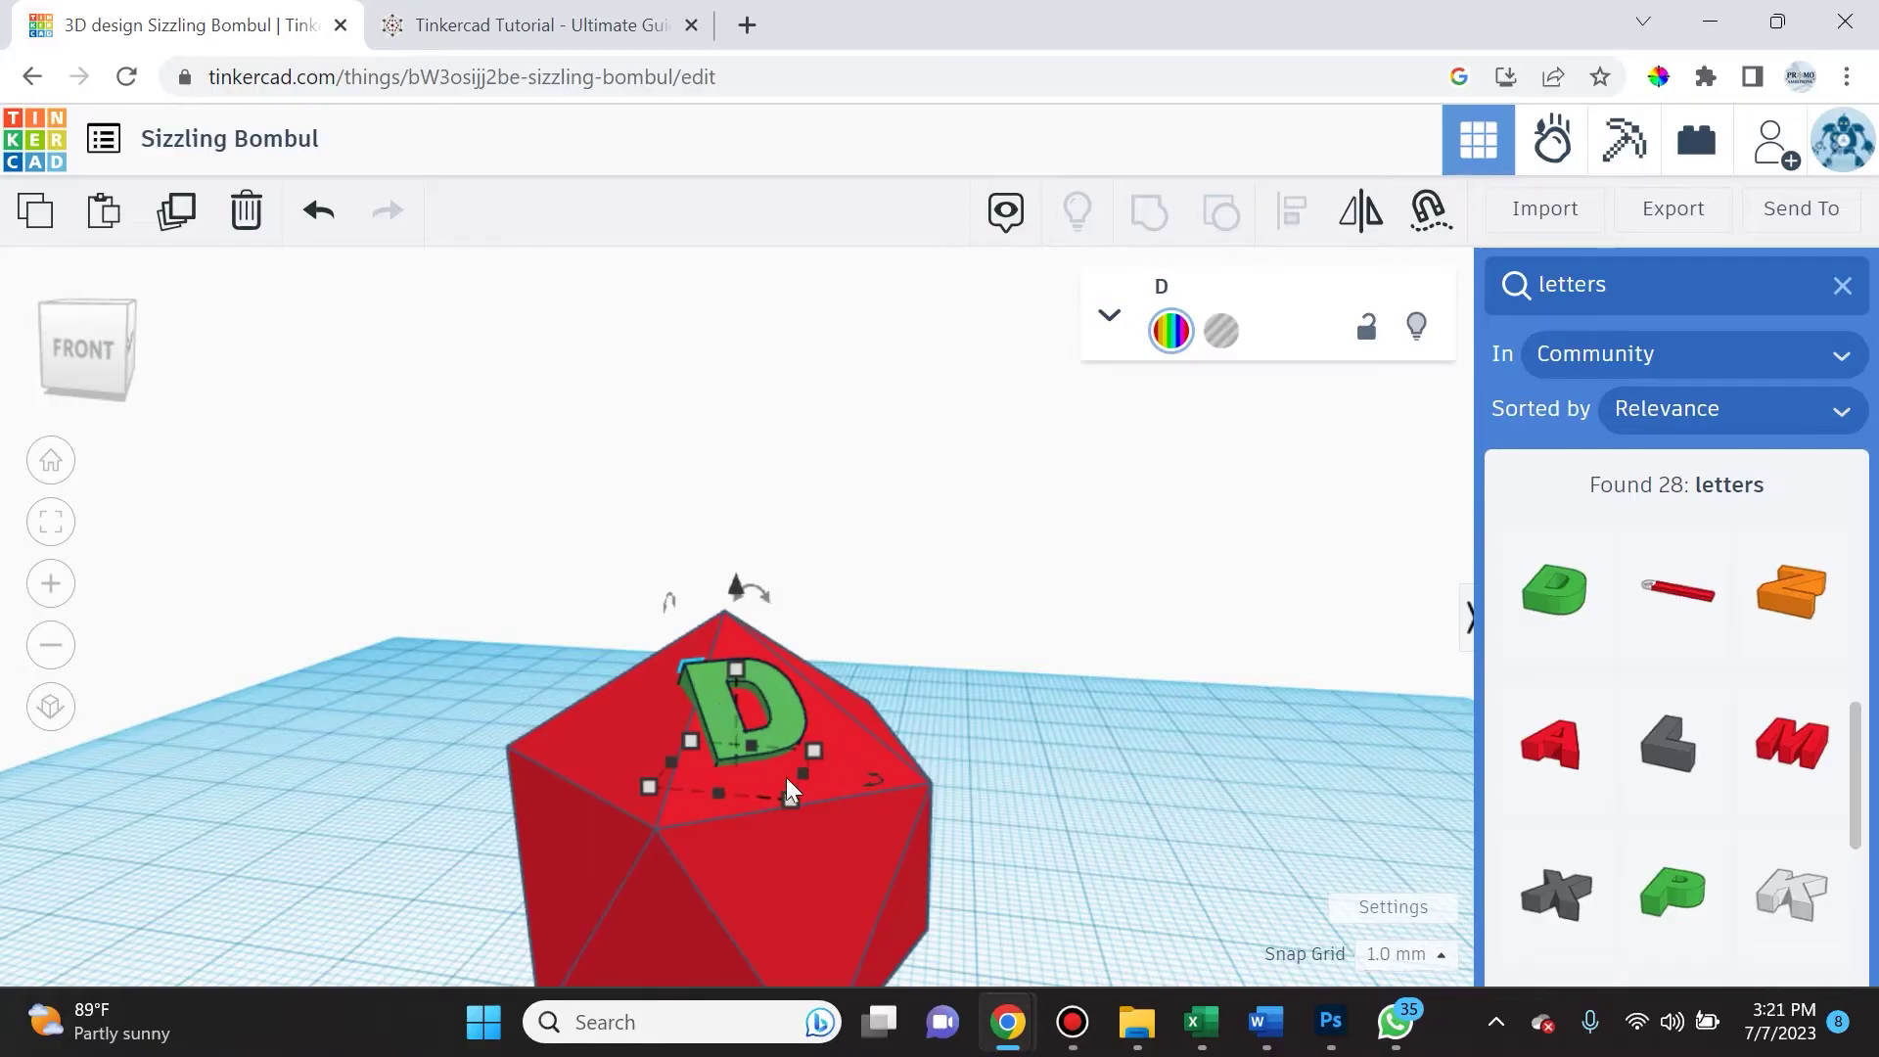
pyautogui.moveTo(1035, 692); pyautogui.dragTo(861, 708, button='right')
pyautogui.hotkey('ctrl', 'z')
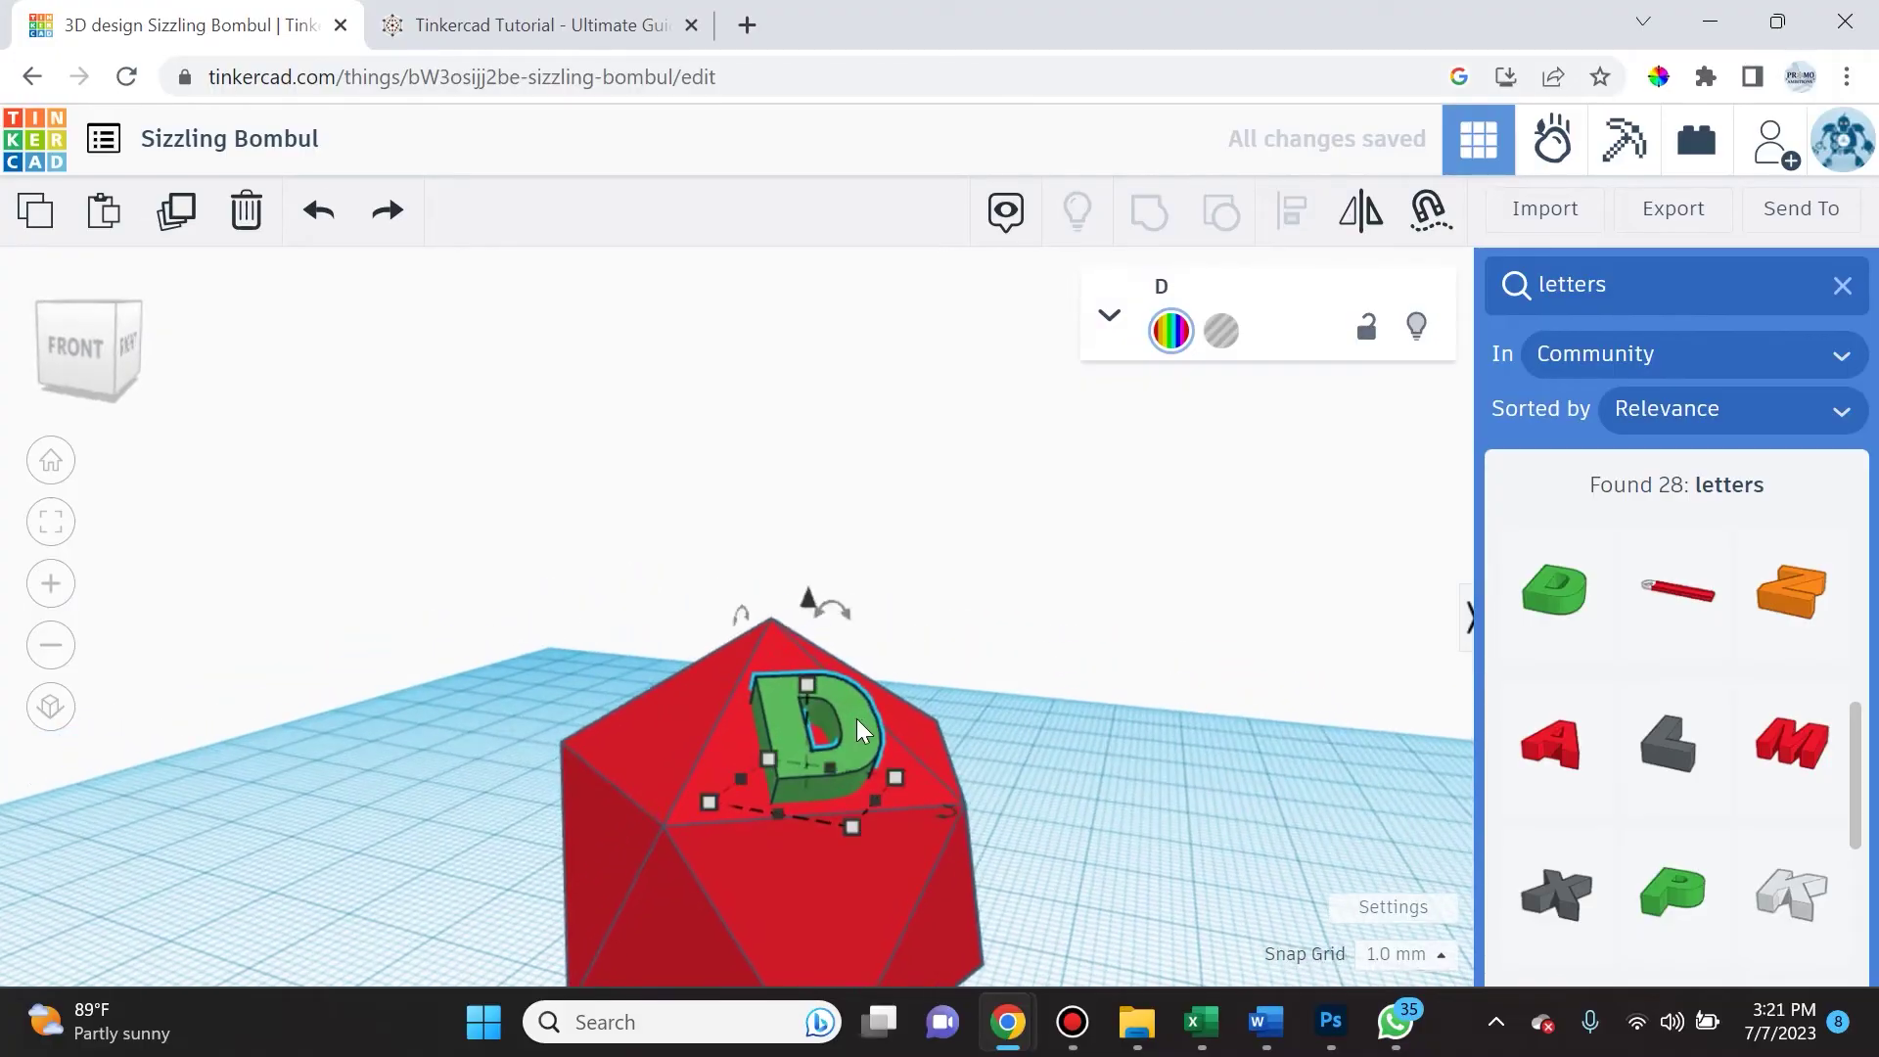
# - Reposition the letter D on the icosahedron's upper triangular face, using that face as a temporary workplane
pyautogui.press('w')
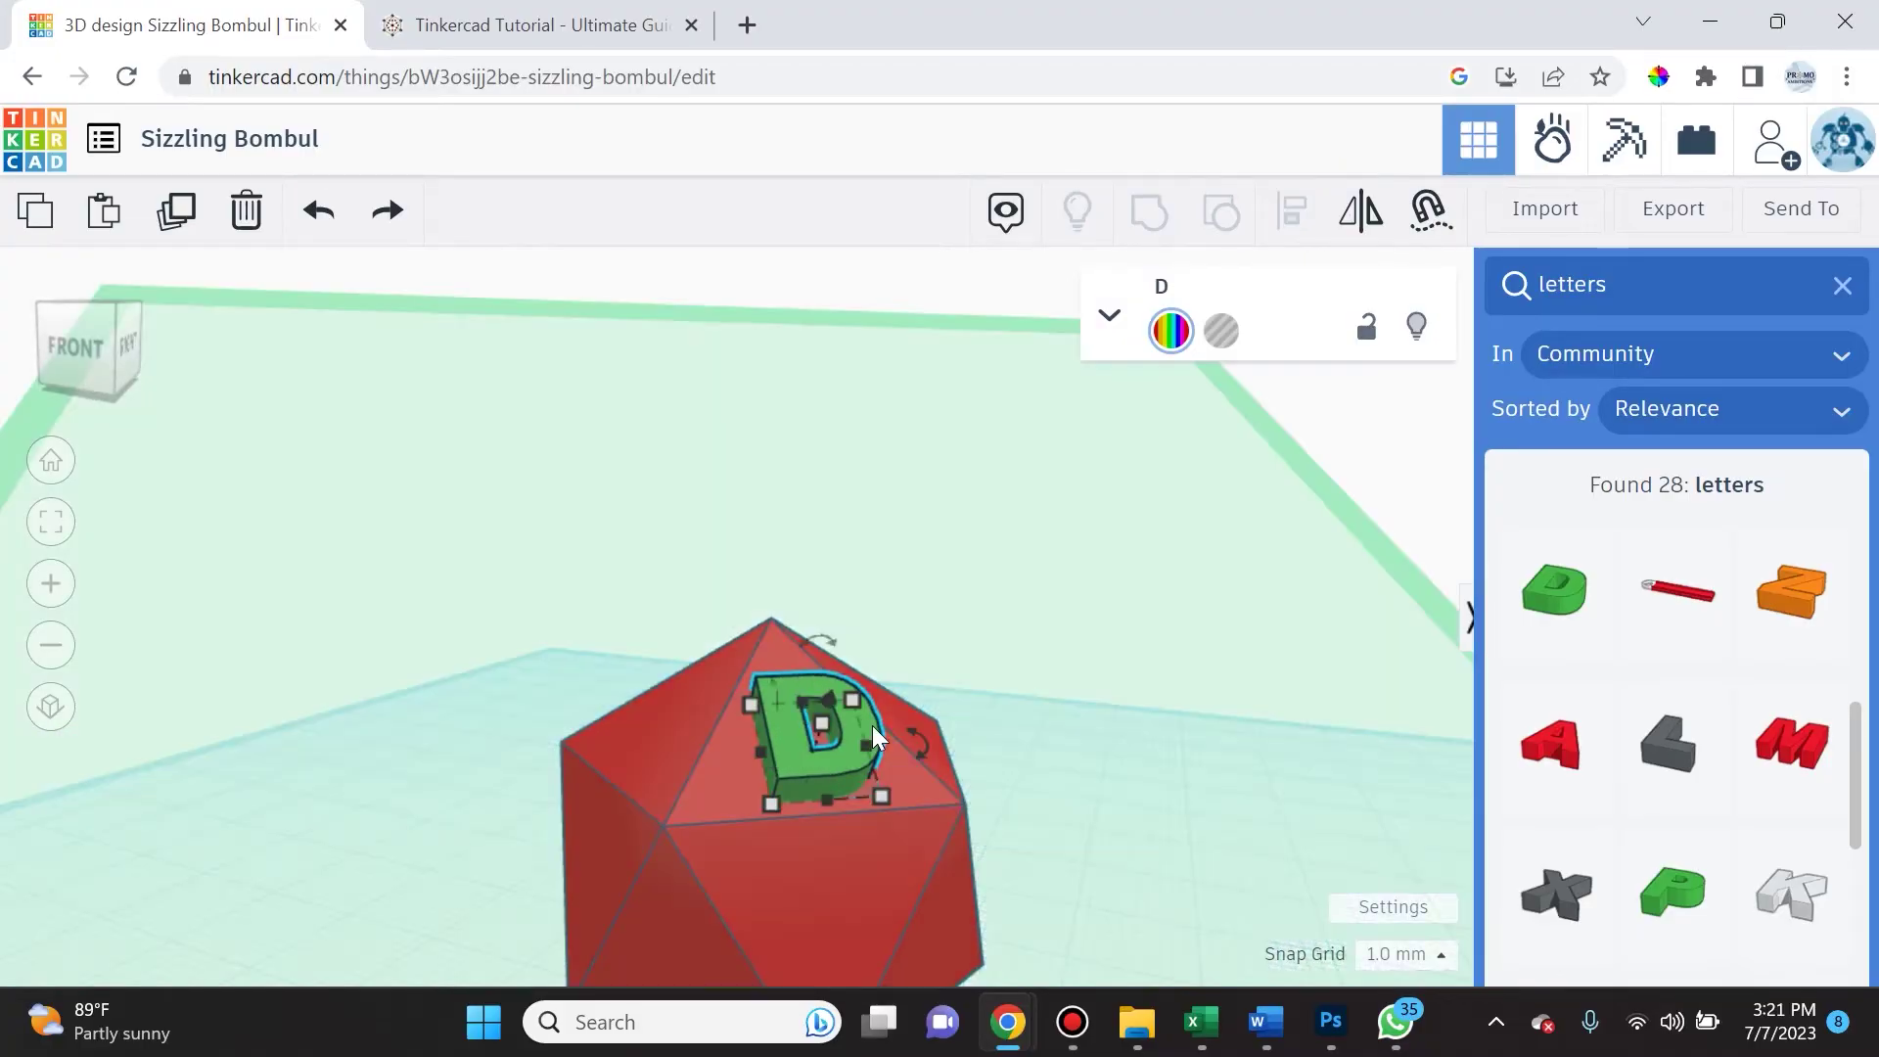
pyautogui.moveTo(1015, 773); pyautogui.dragTo(1073, 701, button='right')
pyautogui.moveTo(737, 758)
pyautogui.mouseDown()
pyautogui.moveTo(777, 765)
pyautogui.moveTo(734, 756)
pyautogui.mouseUp()
pyautogui.moveTo(896, 773); pyautogui.dragTo(963, 772, button='right')
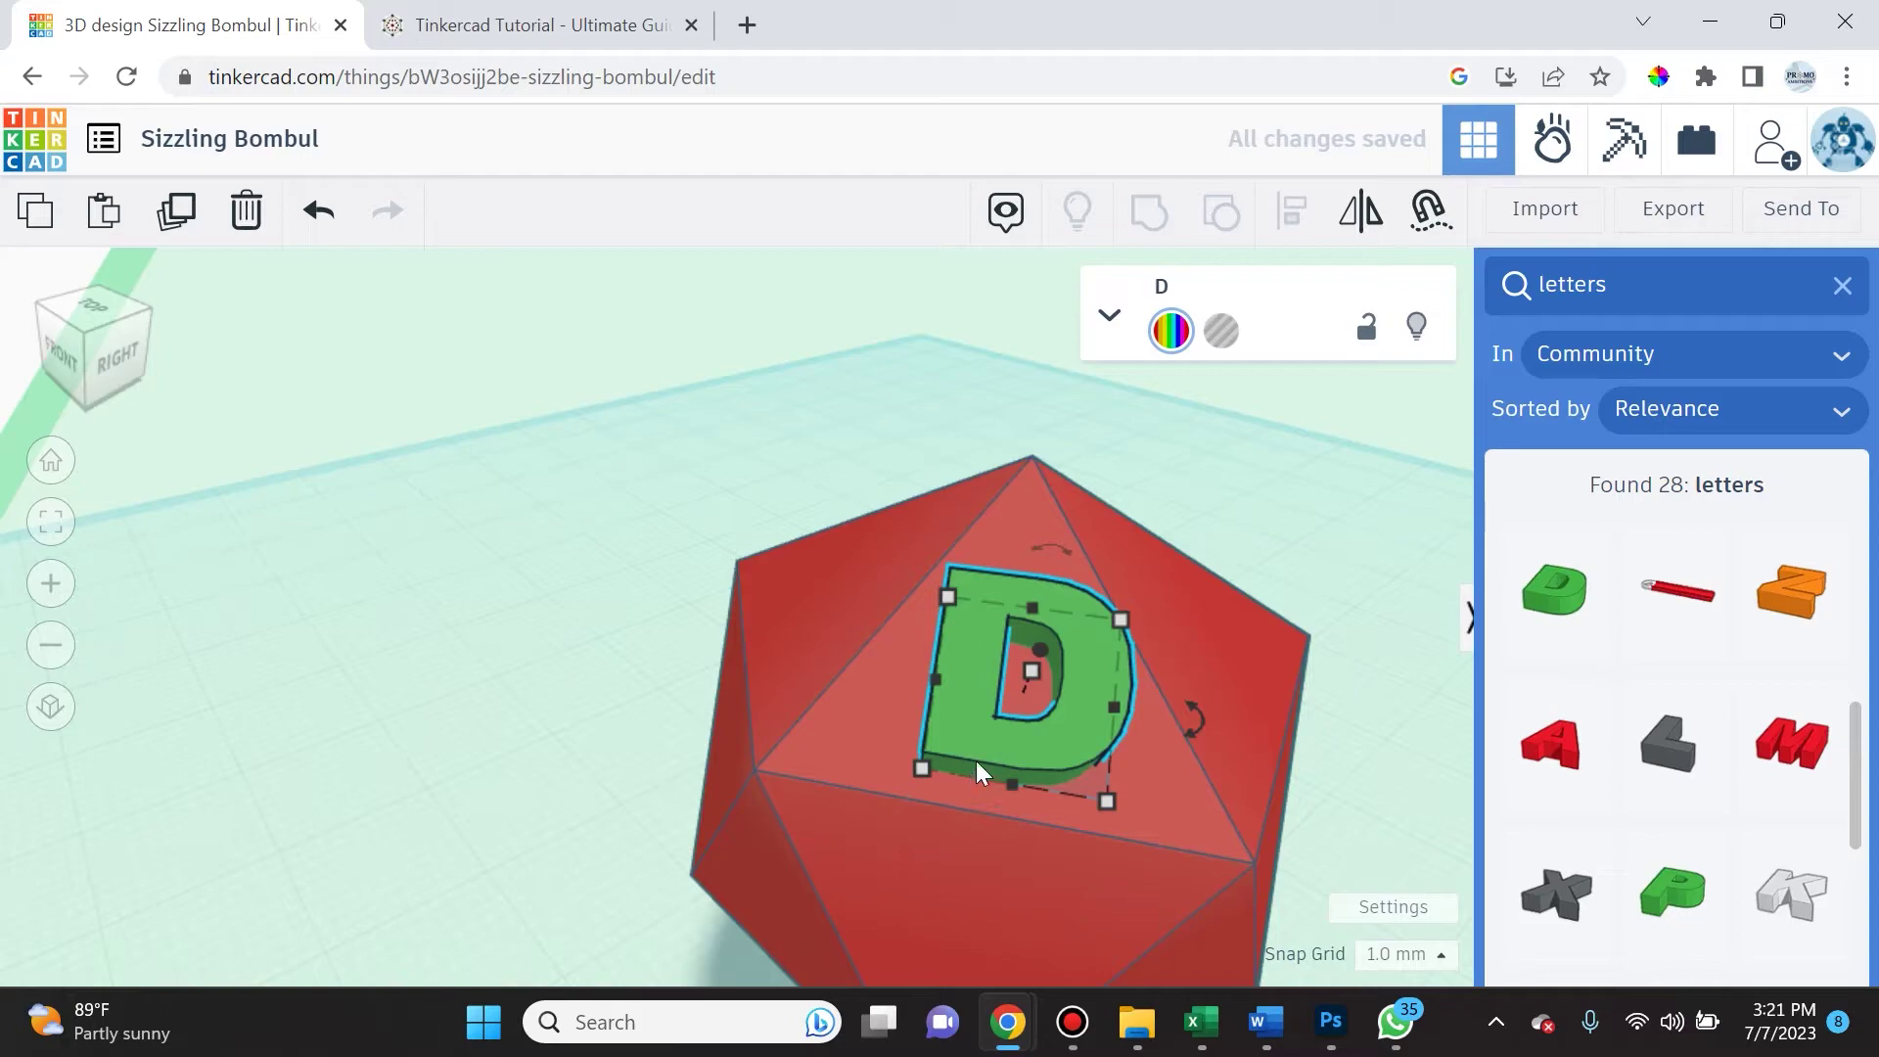
pyautogui.moveTo(1083, 677); pyautogui.dragTo(1065, 678)
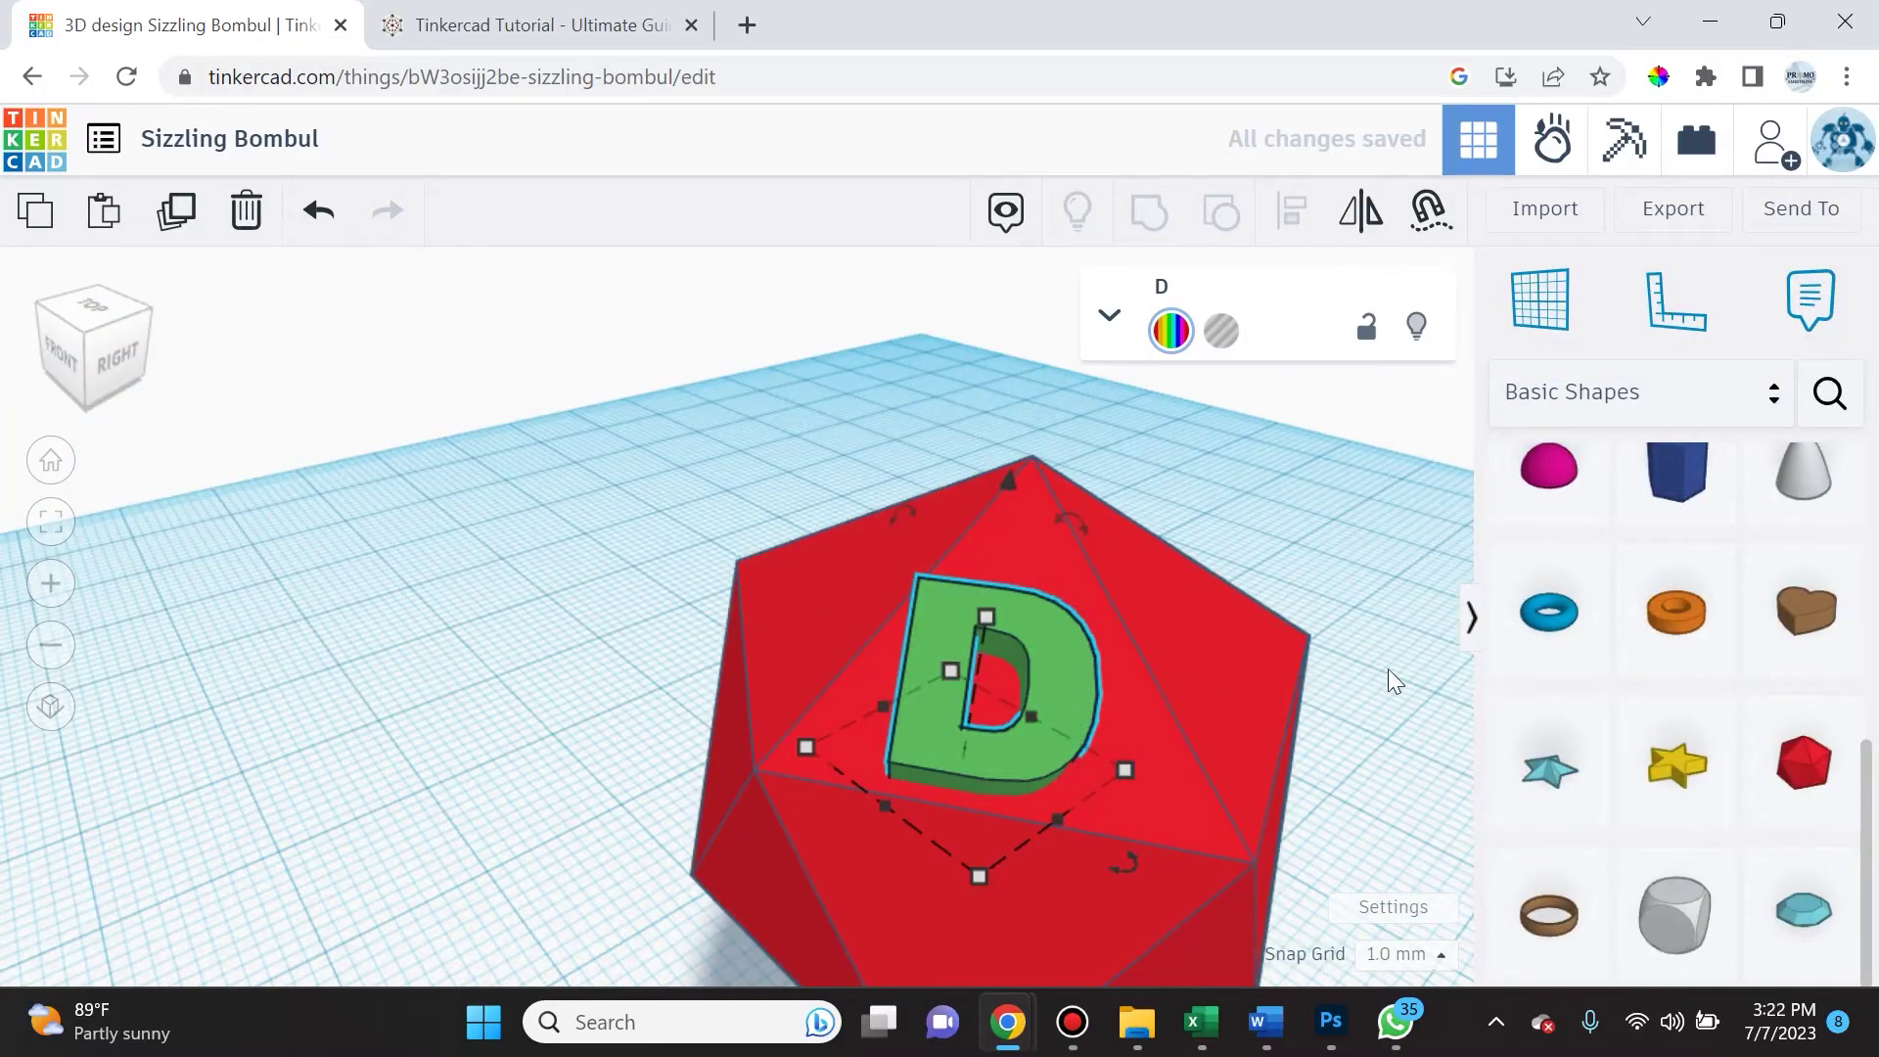
# - Delete the letter D from the icosahedron's upper face
pyautogui.moveTo(1394, 680); pyautogui.dragTo(1370, 756, button='right')
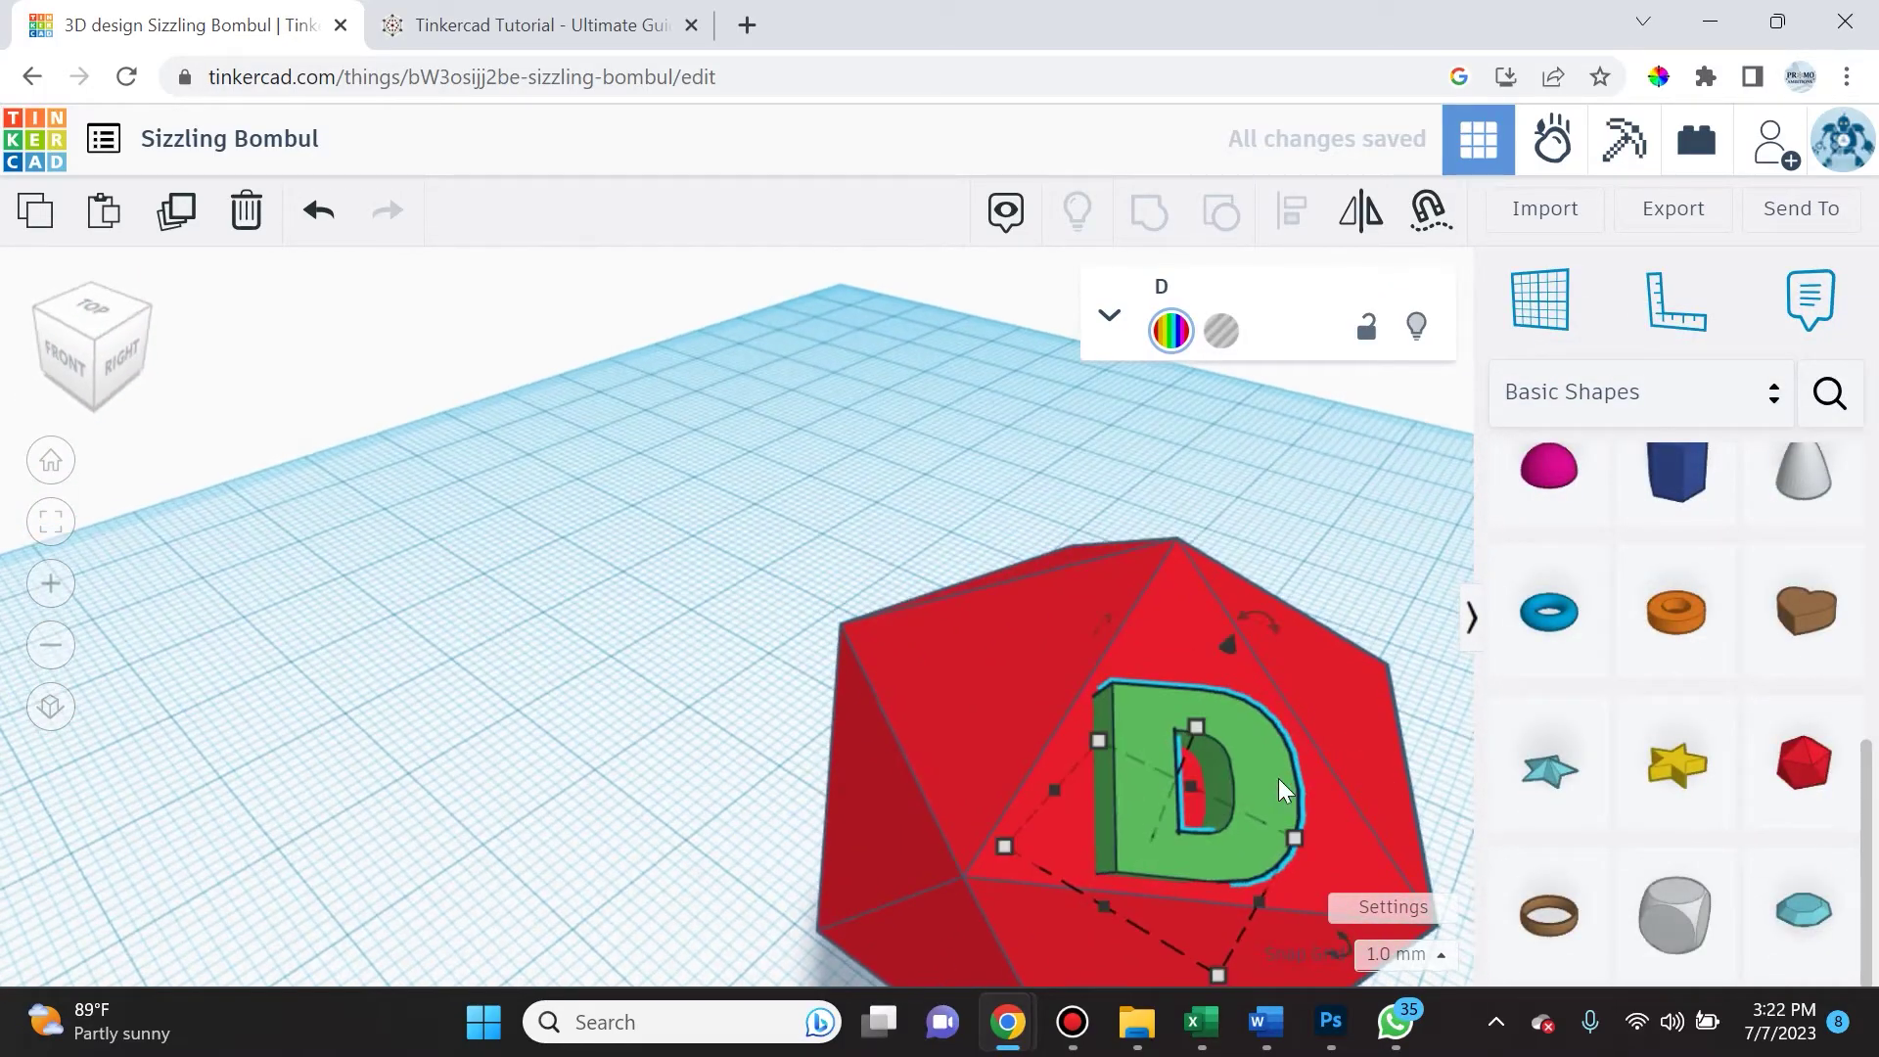
pyautogui.scroll(-3, 1278, 778)
pyautogui.moveTo(1308, 833)
pyautogui.mouseDown(button='right')
pyautogui.moveTo(1387, 830)
pyautogui.moveTo(1371, 798)
pyautogui.moveTo(1313, 851)
pyautogui.mouseUp(button='right')
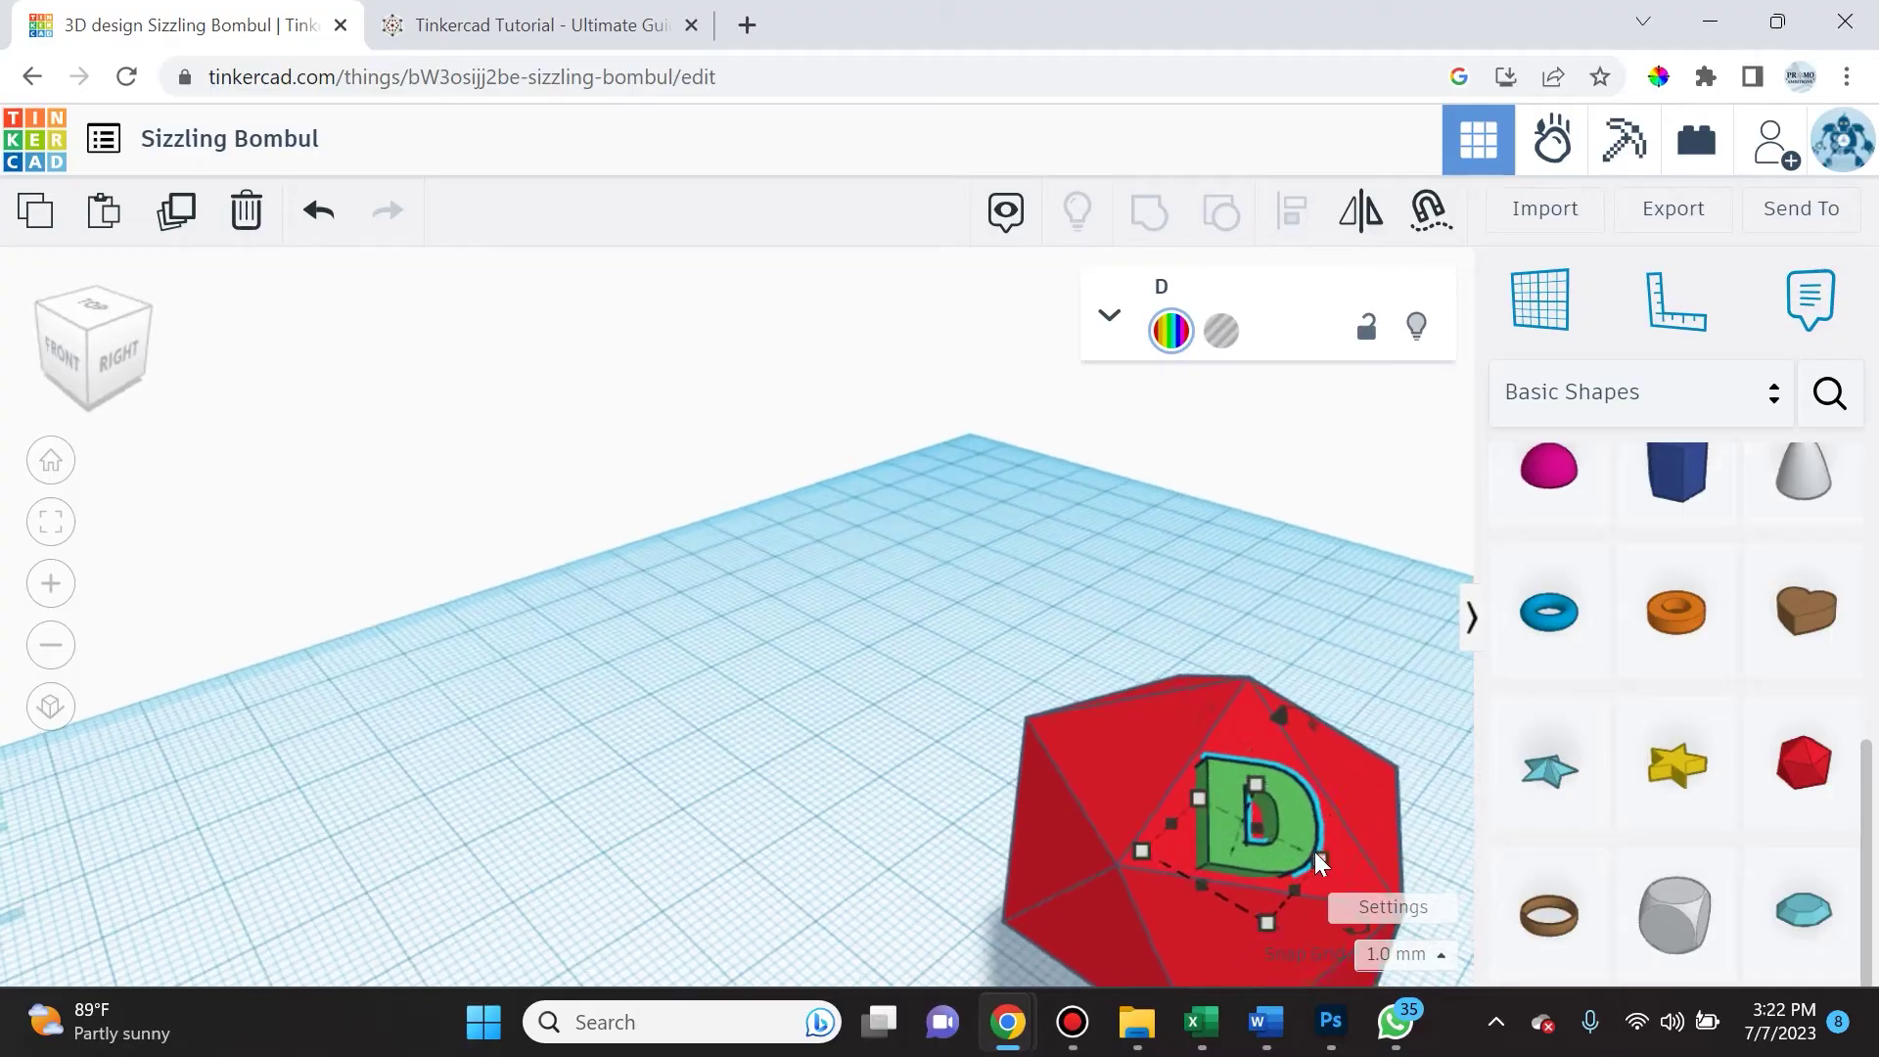
pyautogui.press('Delete')
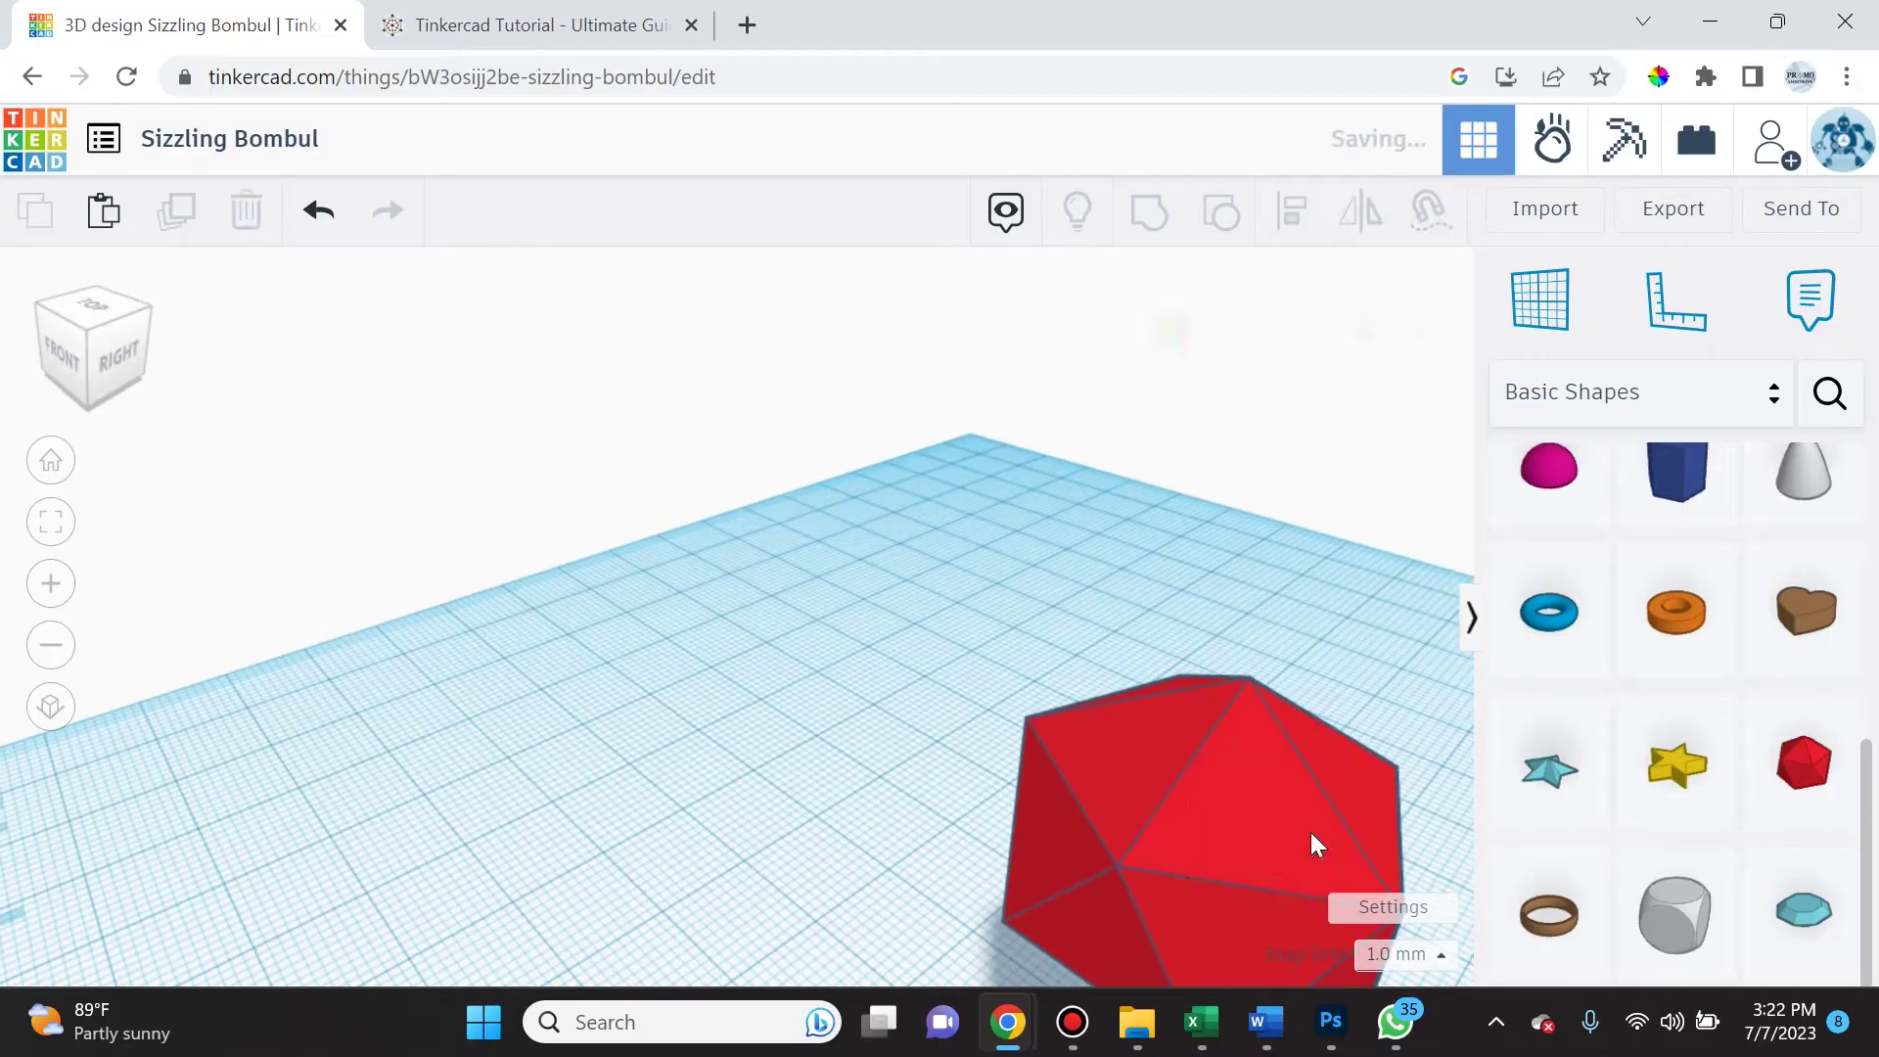
# - Search the community shapes for "letter" and place a letter D on the workplane beside the icosahedron
pyautogui.click(1829, 393)
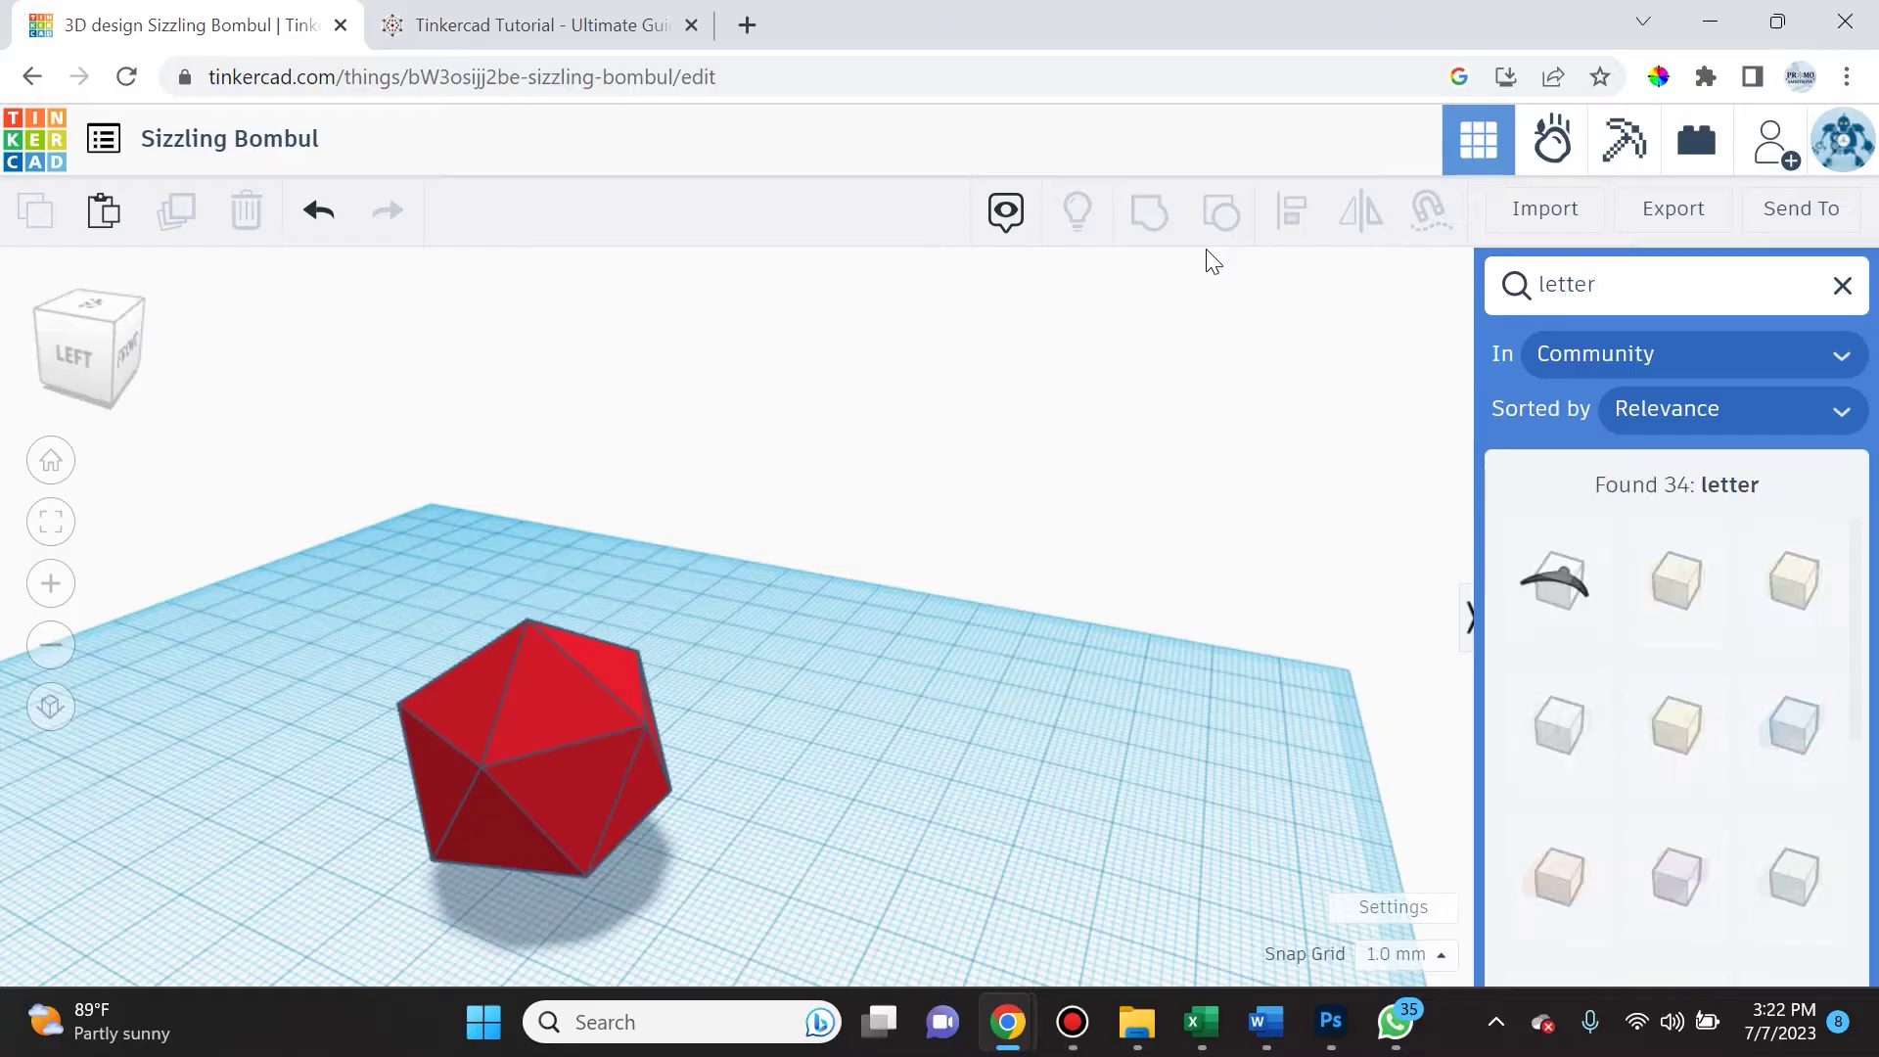
pyautogui.scroll(-10, 1657, 677)
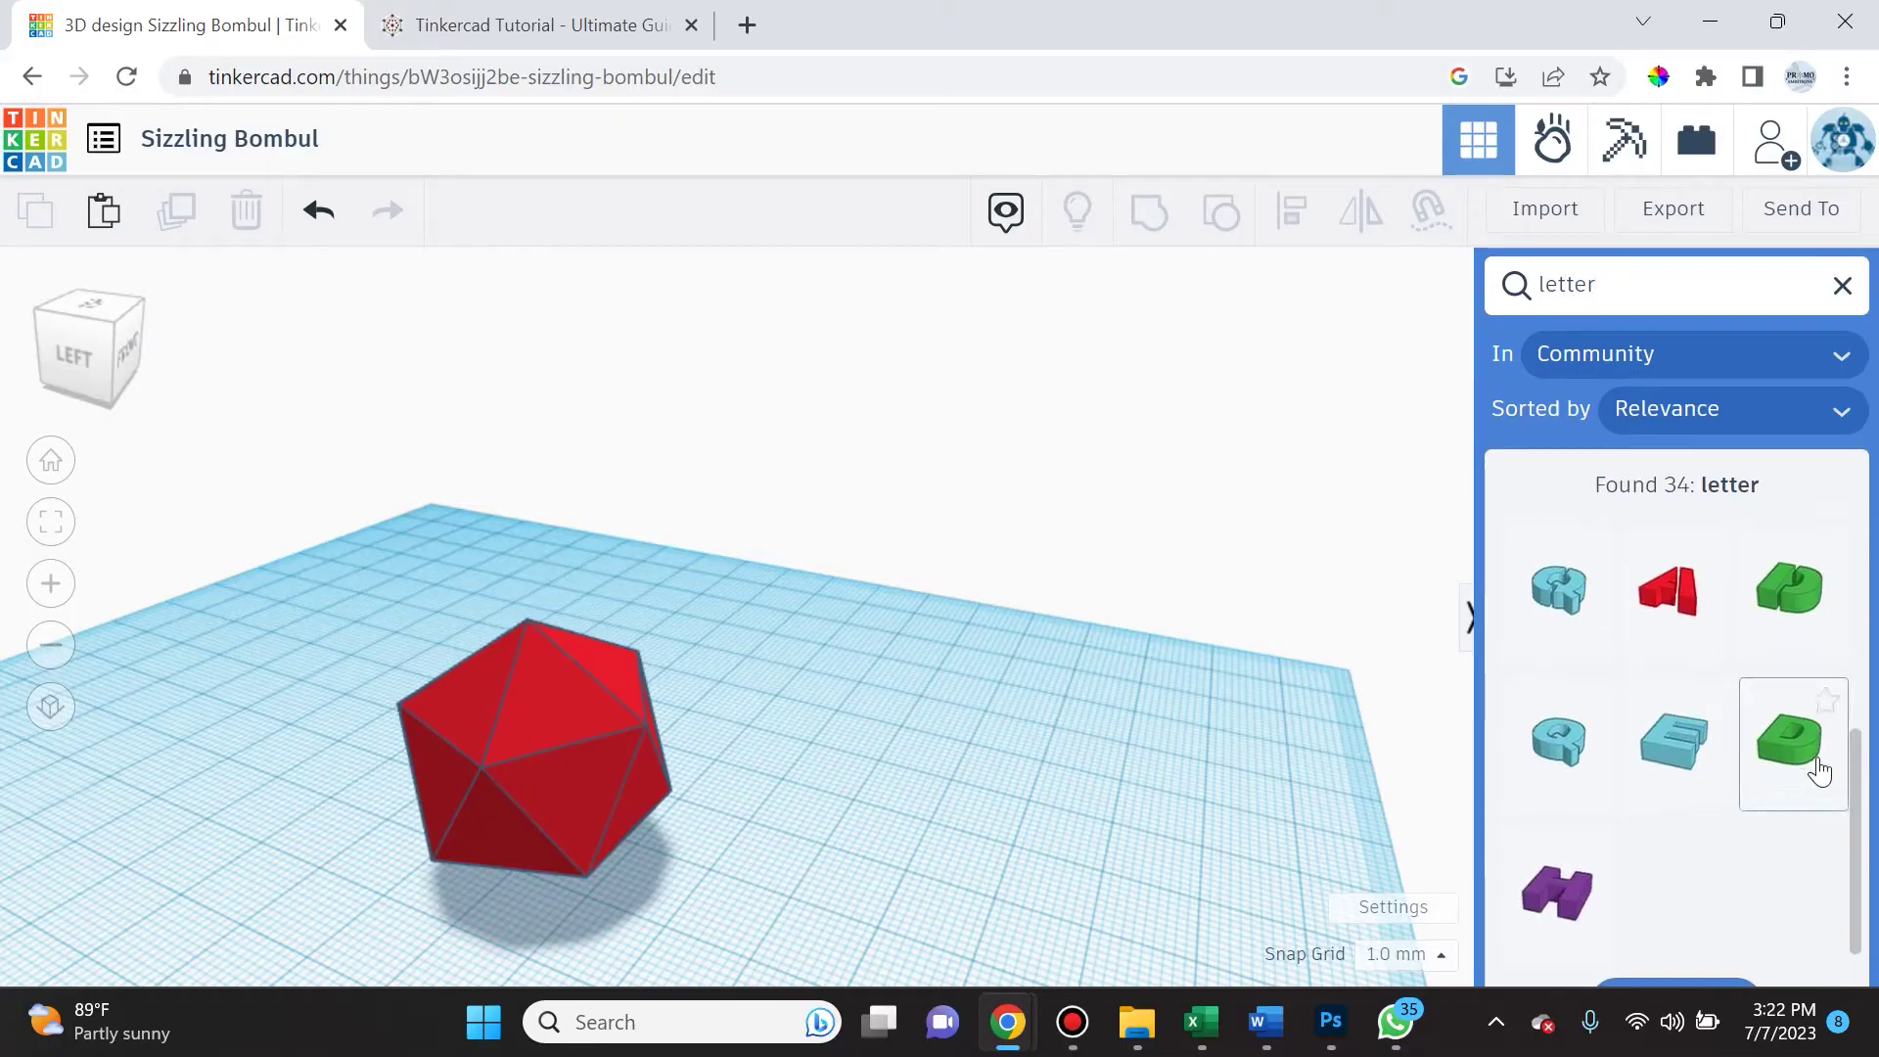
pyautogui.moveTo(1818, 769); pyautogui.dragTo(815, 800)
pyautogui.moveTo(1055, 785); pyautogui.dragTo(944, 847, button='right')
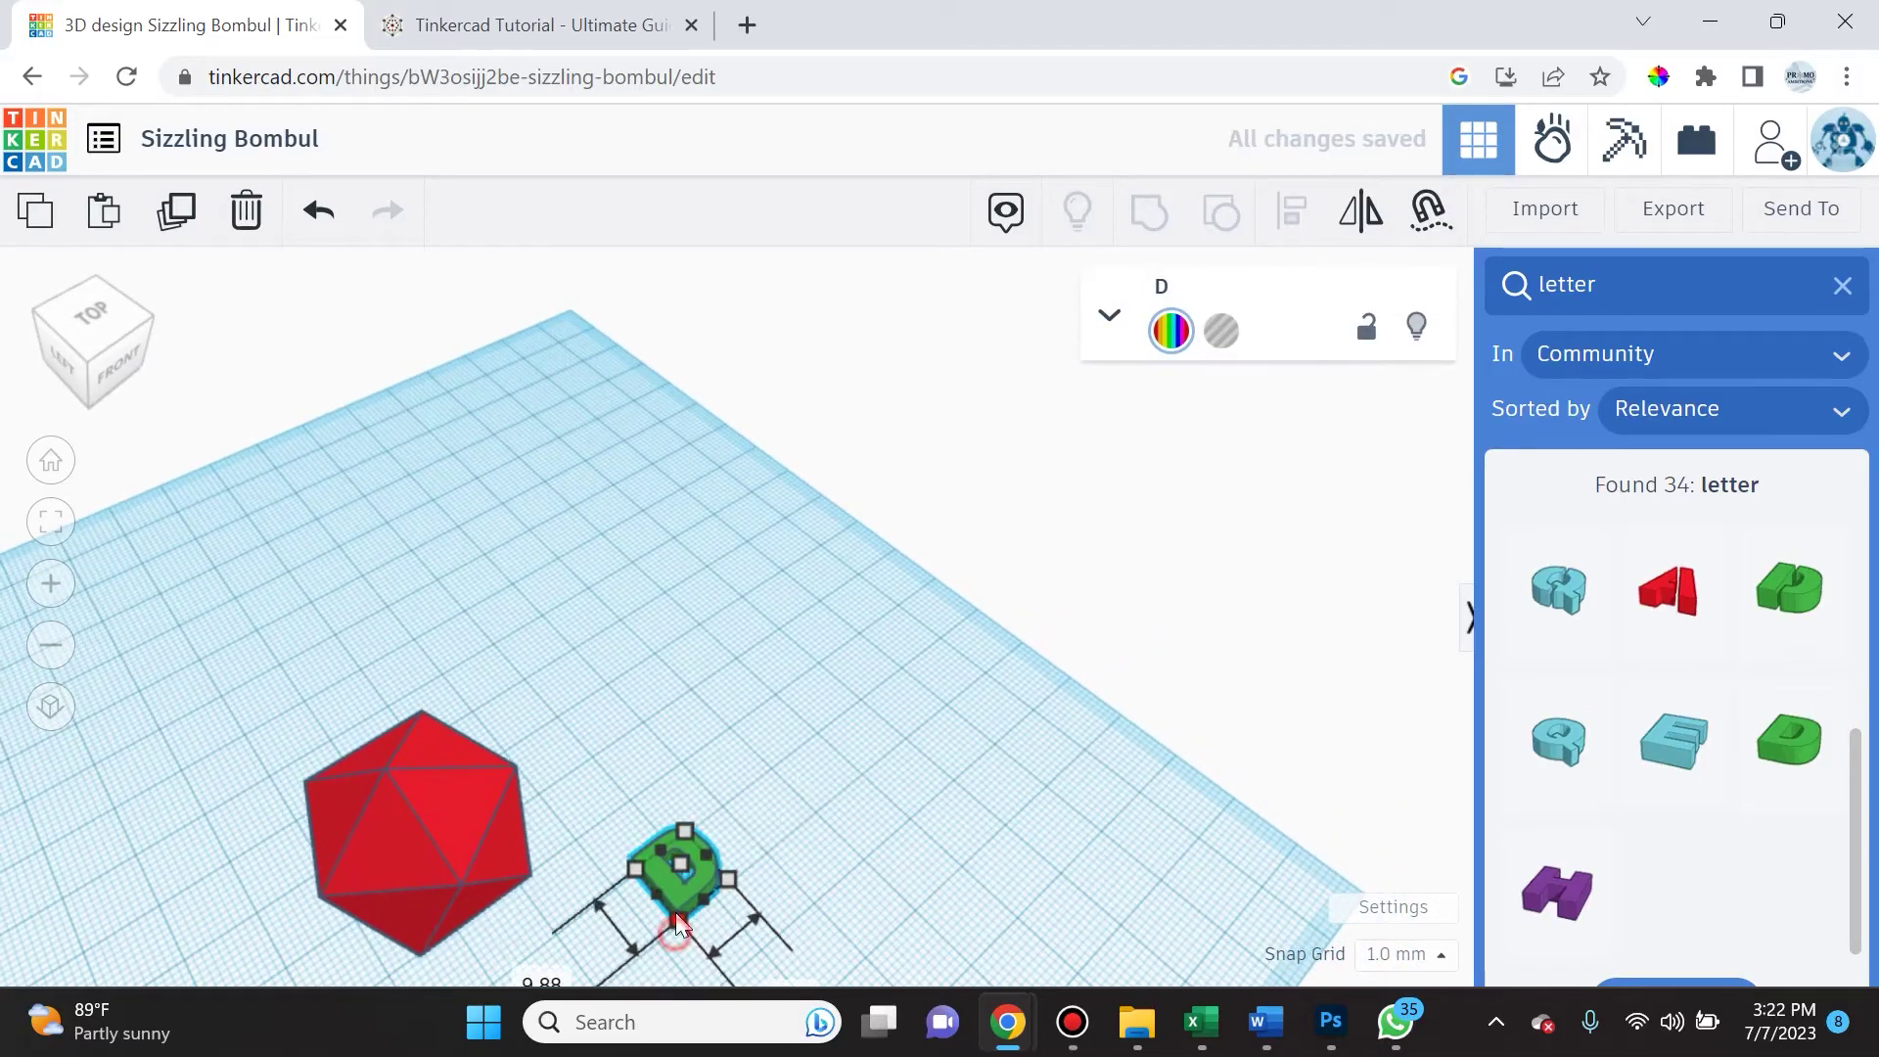
pyautogui.scroll(5, 673, 888)
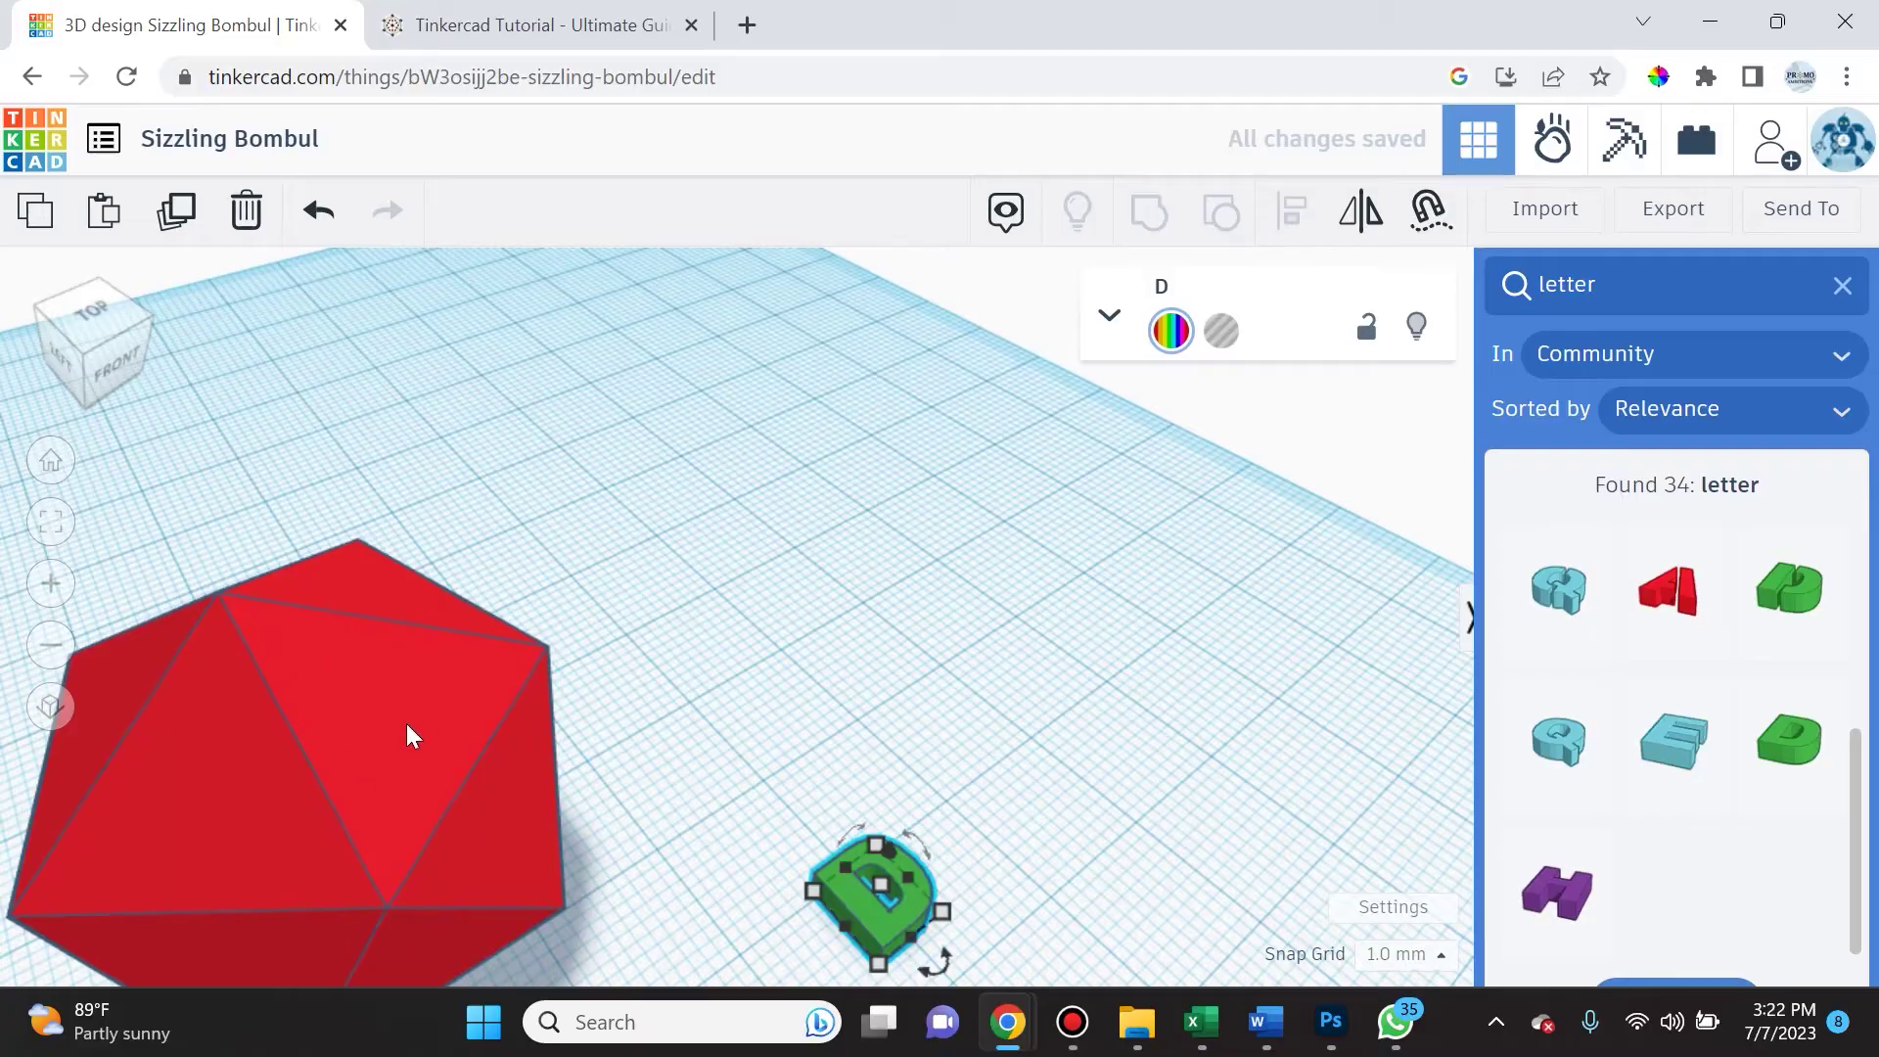
pyautogui.scroll(-5, 415, 736)
pyautogui.moveTo(732, 854); pyautogui.dragTo(665, 779)
pyautogui.moveTo(992, 789); pyautogui.dragTo(901, 722, button='right')
# - Place another letter D from the search results on the workplane and position it beside the icosahedron
pyautogui.moveTo(1778, 587); pyautogui.dragTo(439, 685)
pyautogui.moveTo(439, 685); pyautogui.dragTo(883, 778, button='right')
pyautogui.scroll(5, 732, 693)
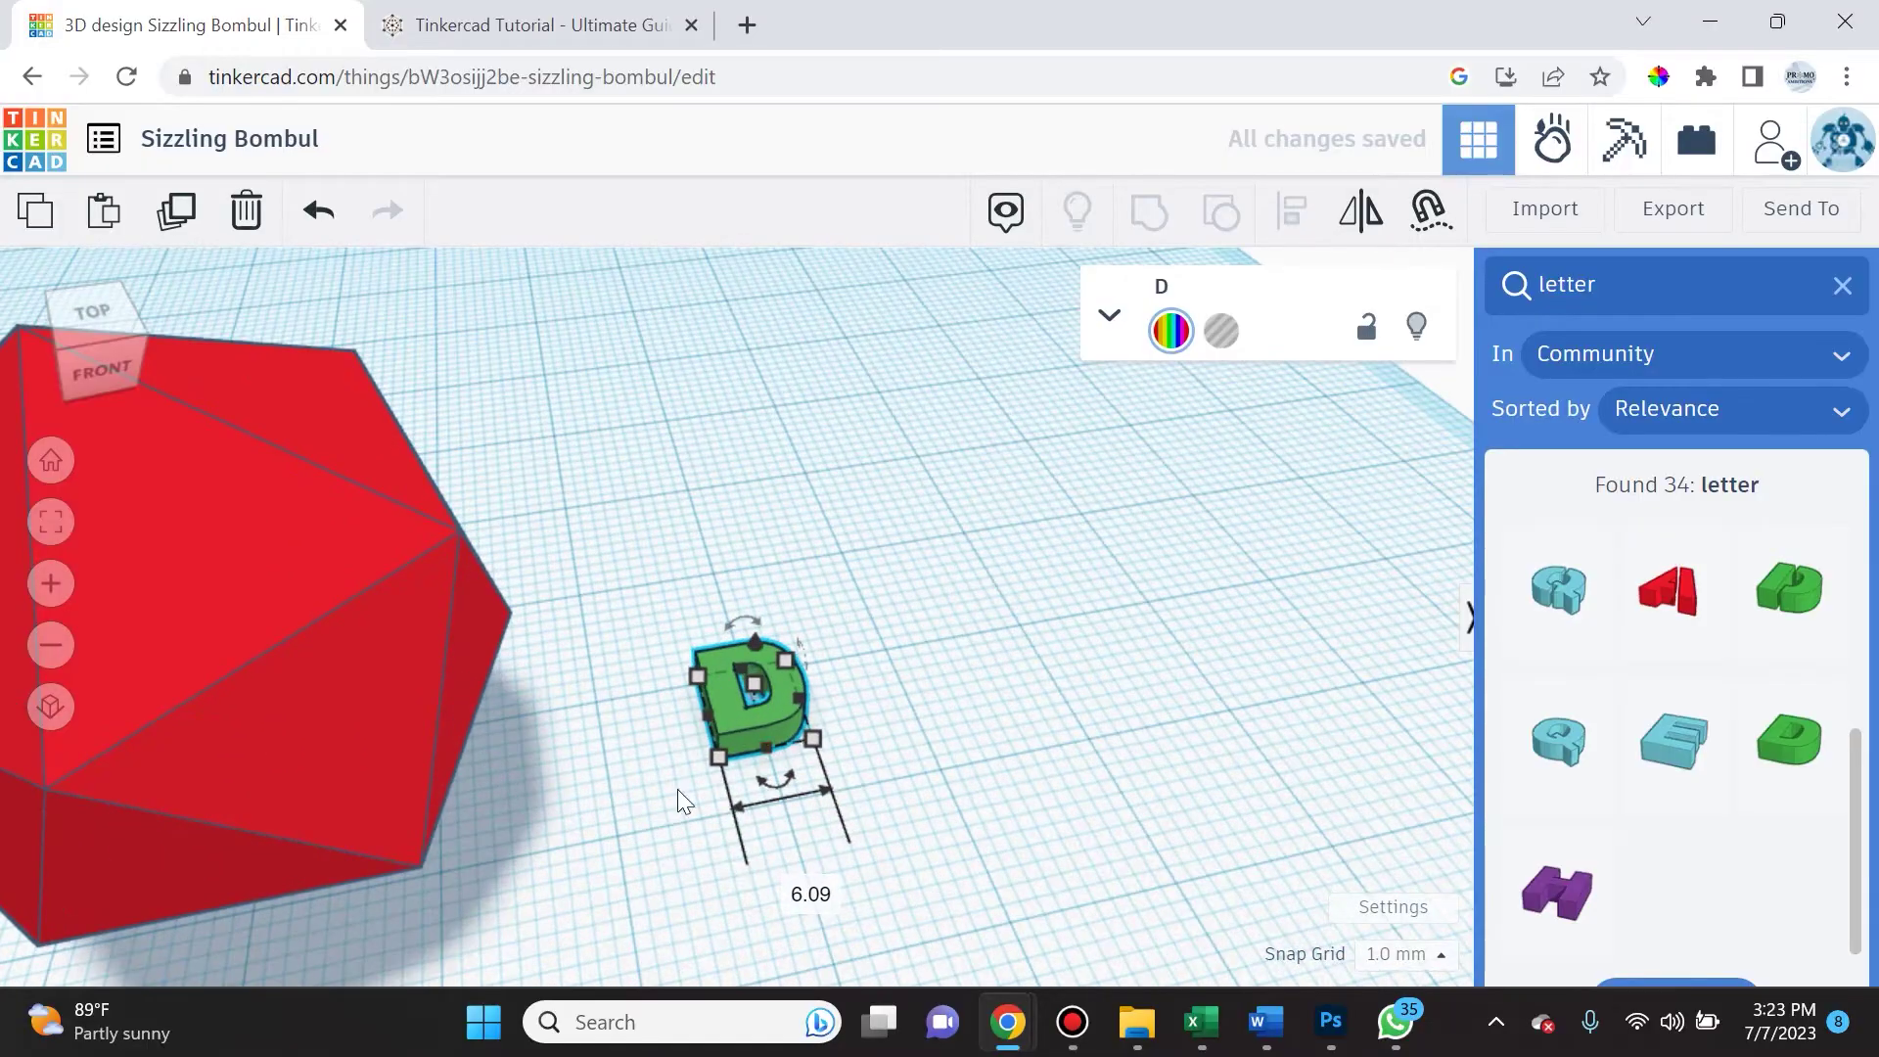
pyautogui.scroll(-5, 878, 743)
pyautogui.moveTo(879, 744); pyautogui.dragTo(817, 748, button='right')
pyautogui.moveTo(816, 749); pyautogui.dragTo(859, 788)
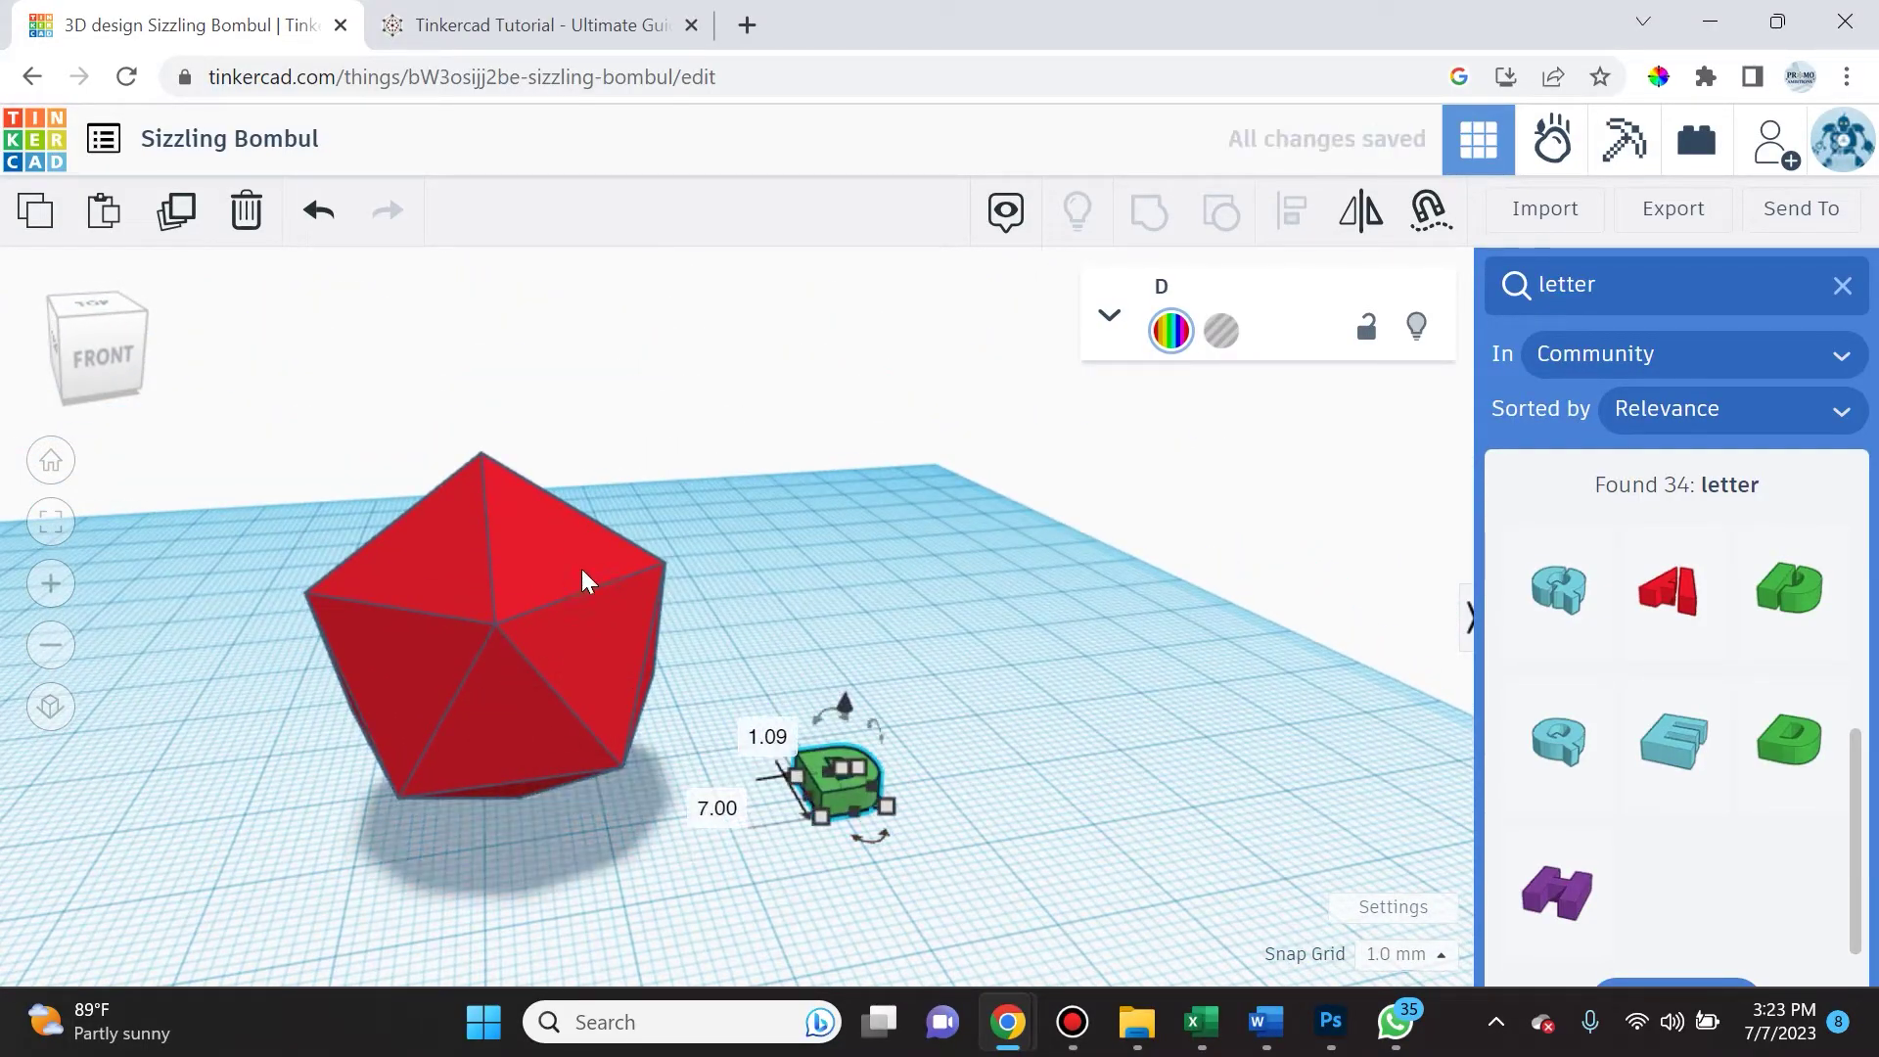
# - Try to match the letter D to the icosahedron's slanted face by raising it 22 mm and tilting it, and delete it
pyautogui.moveTo(842, 702); pyautogui.dragTo(873, 463)
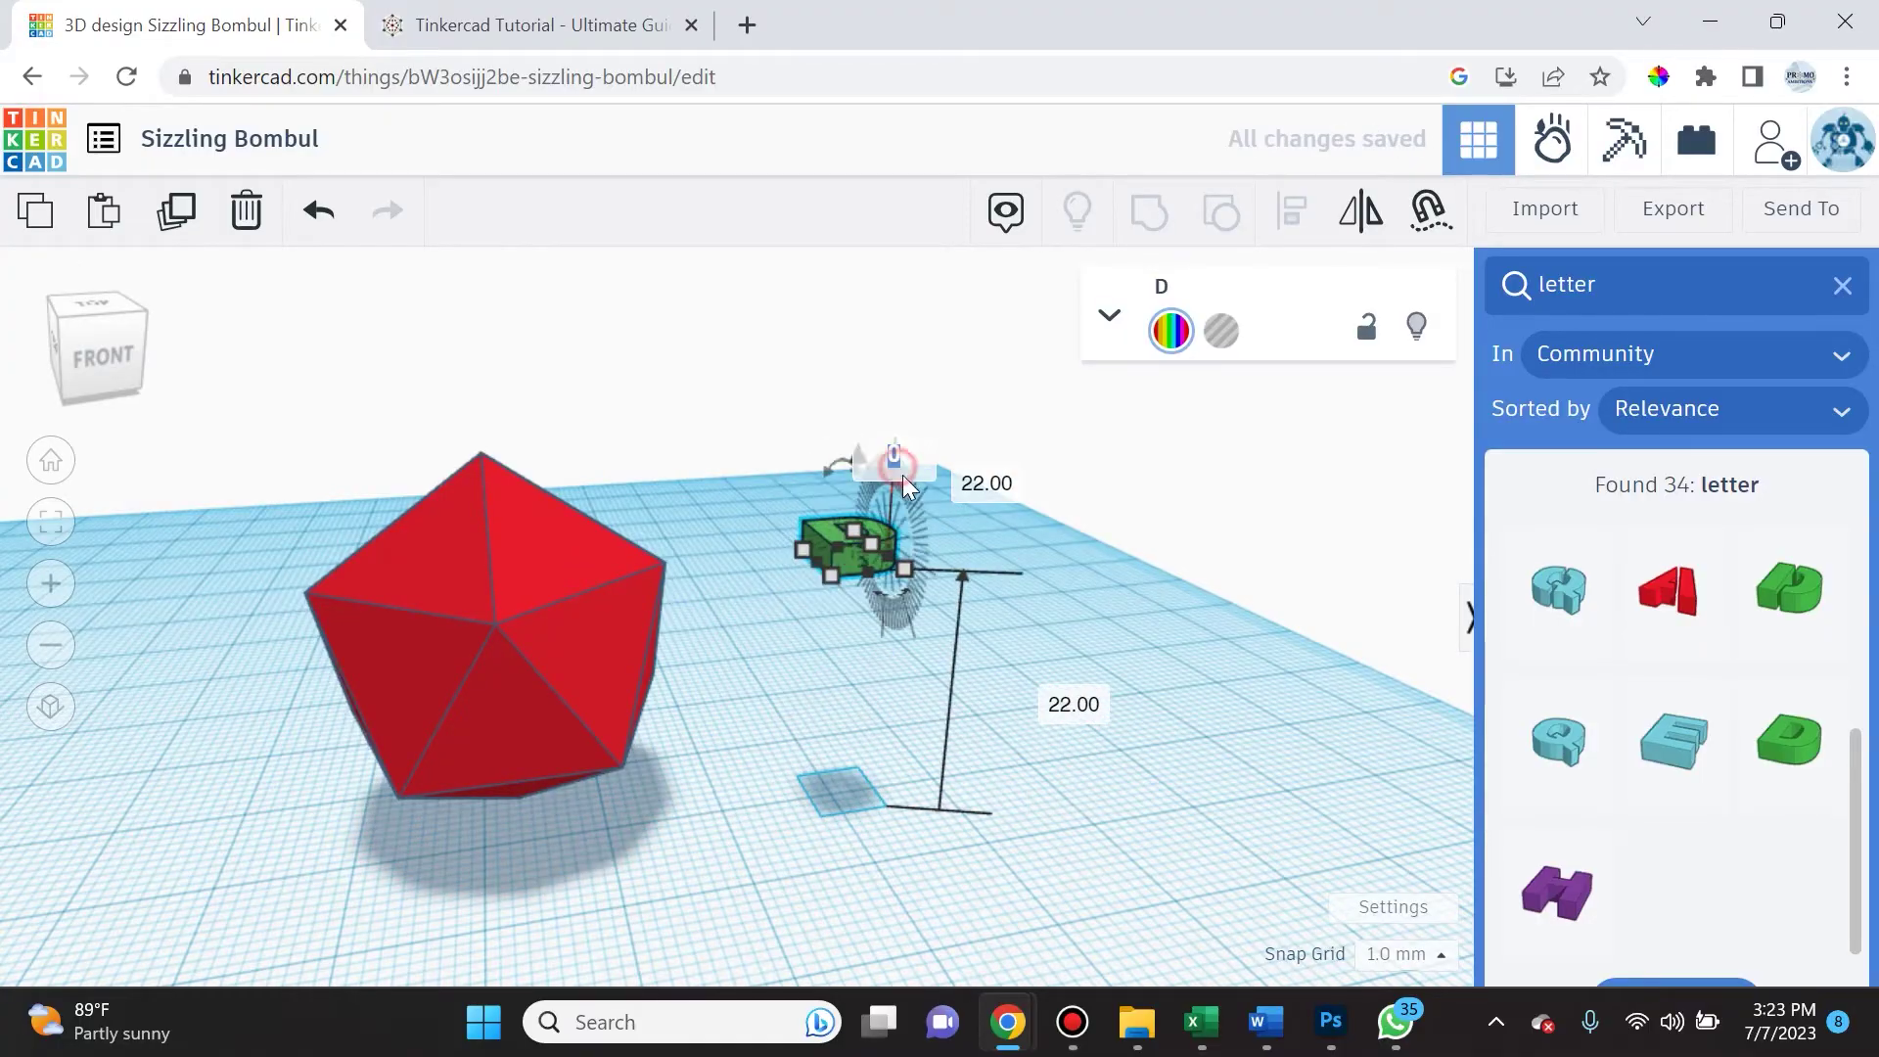
pyautogui.moveTo(931, 508); pyautogui.dragTo(904, 478, button='right')
pyautogui.moveTo(904, 477)
pyautogui.mouseDown()
pyautogui.moveTo(930, 507)
pyautogui.moveTo(882, 560)
pyautogui.moveTo(764, 538)
pyautogui.moveTo(577, 560)
pyautogui.moveTo(630, 673)
pyautogui.moveTo(573, 626)
pyautogui.moveTo(579, 572)
pyautogui.moveTo(685, 630)
pyautogui.moveTo(783, 648)
pyautogui.mouseUp()
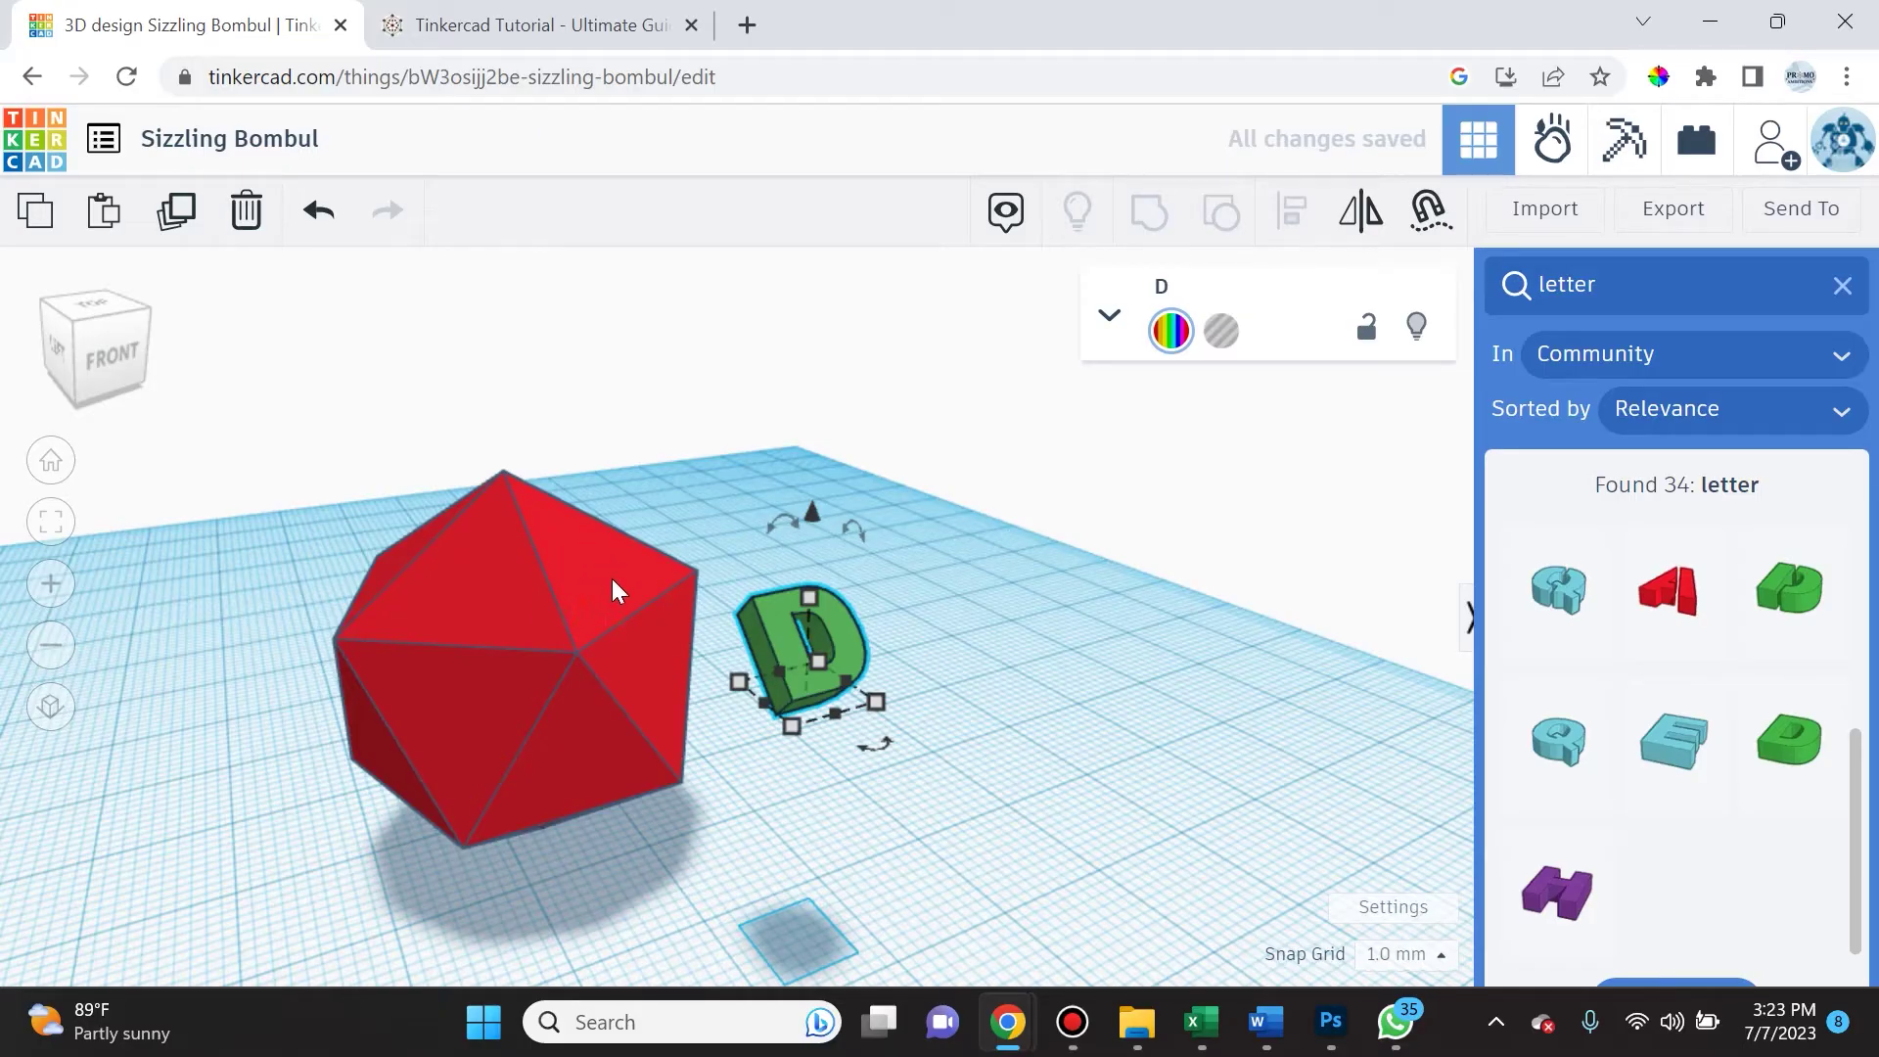
pyautogui.press('Delete')
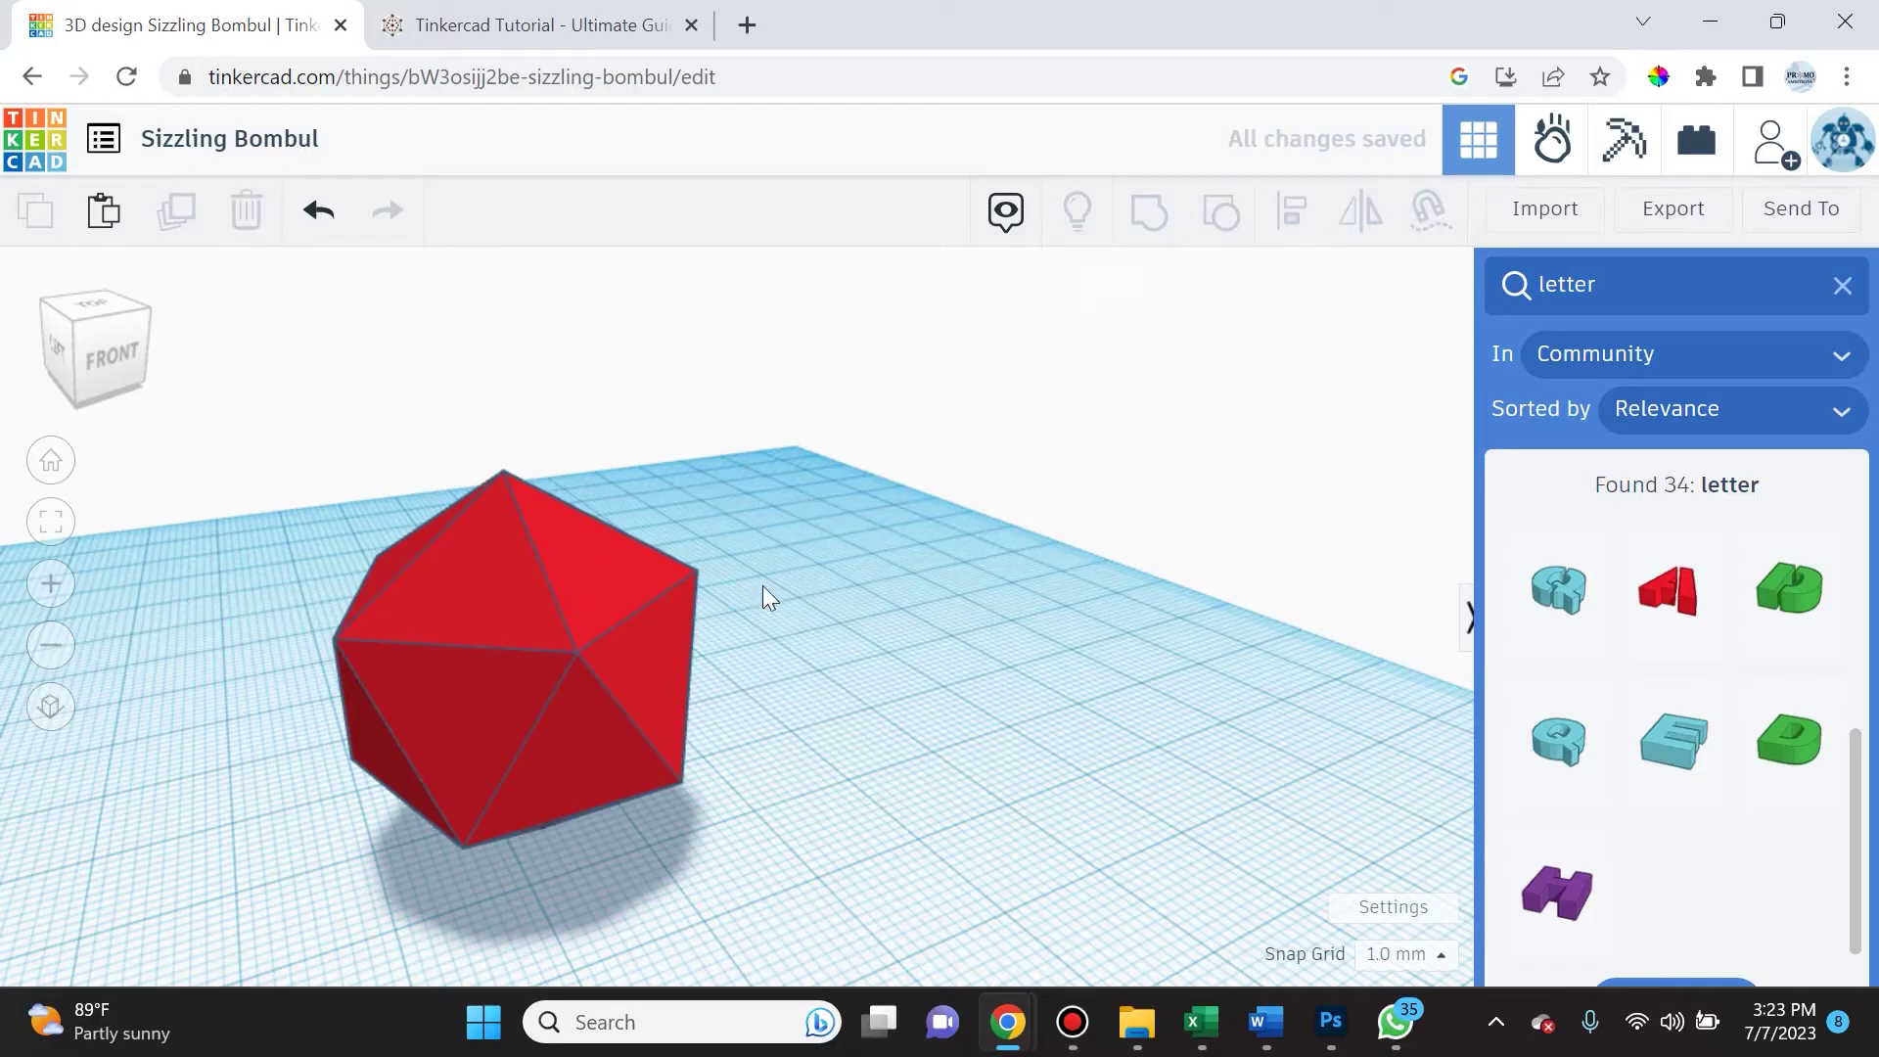
# - Close the shape search and set a new workplane on an upper triangular face of the icosahedron
pyautogui.click(1844, 285)
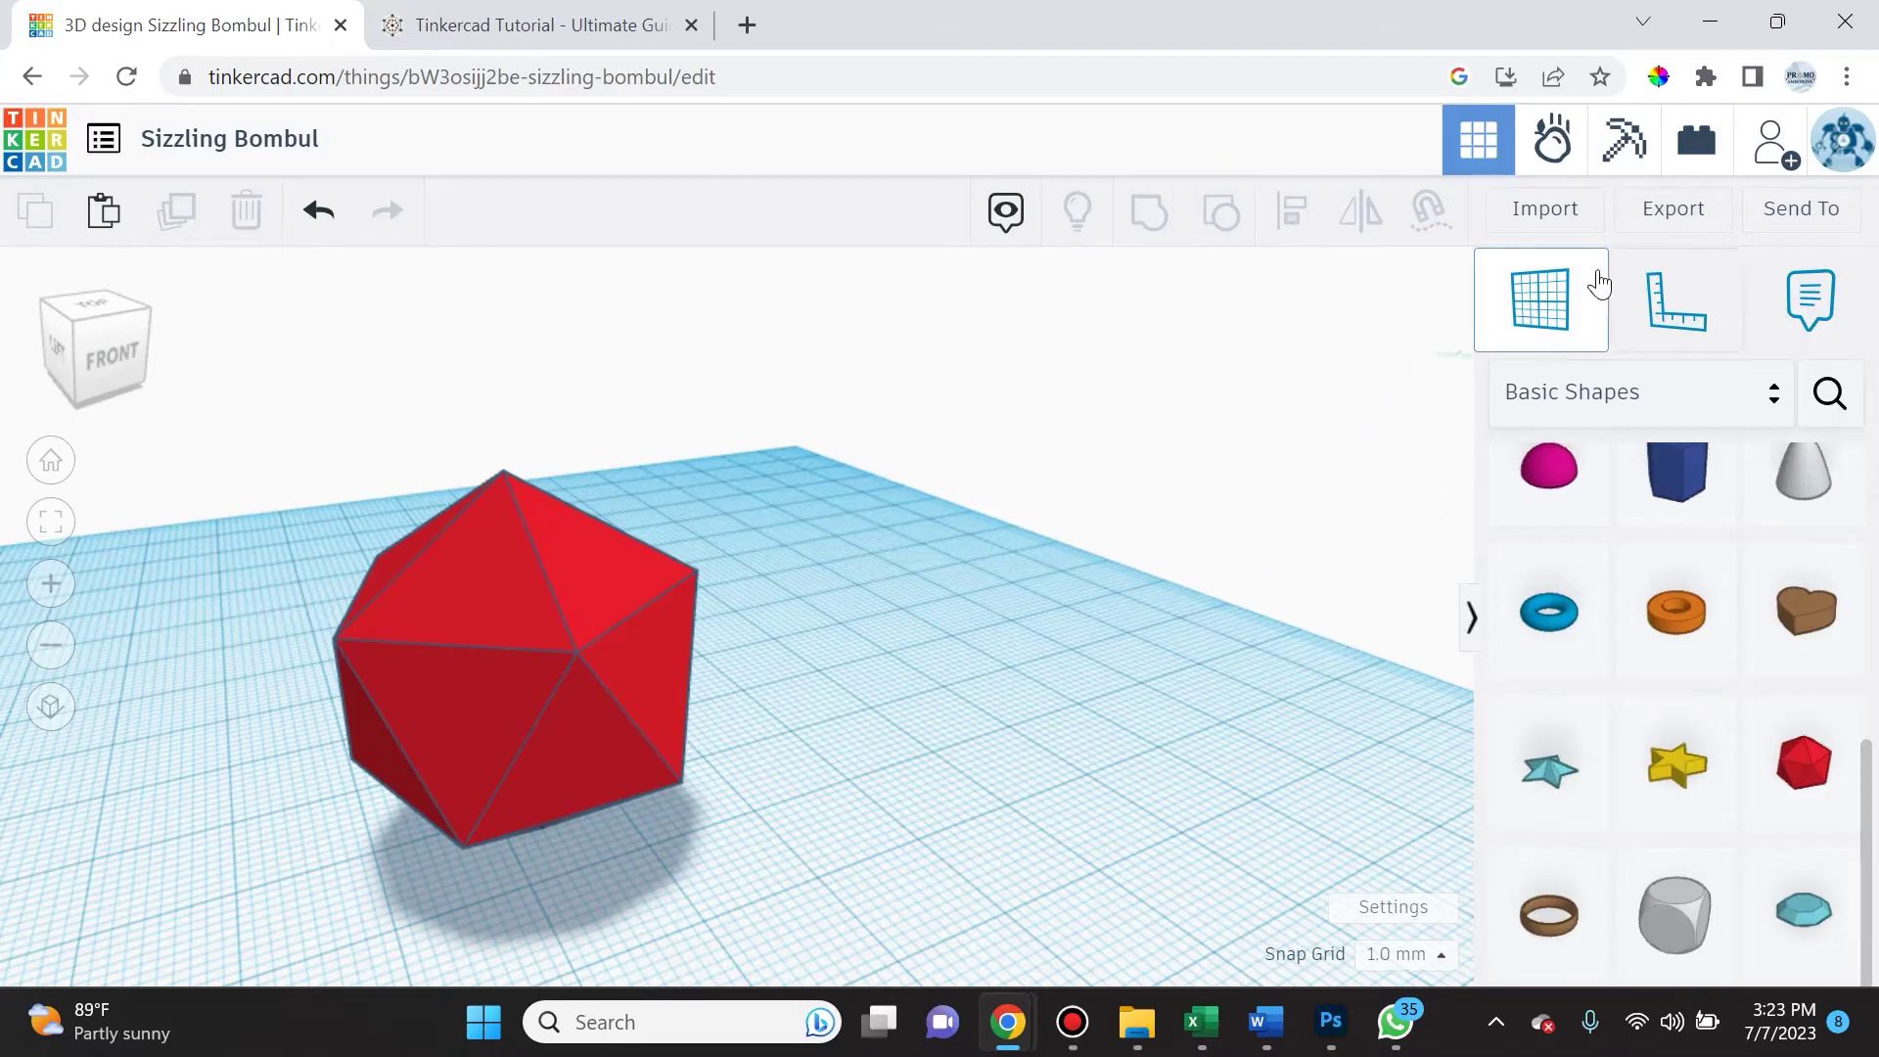
pyautogui.click(1524, 332)
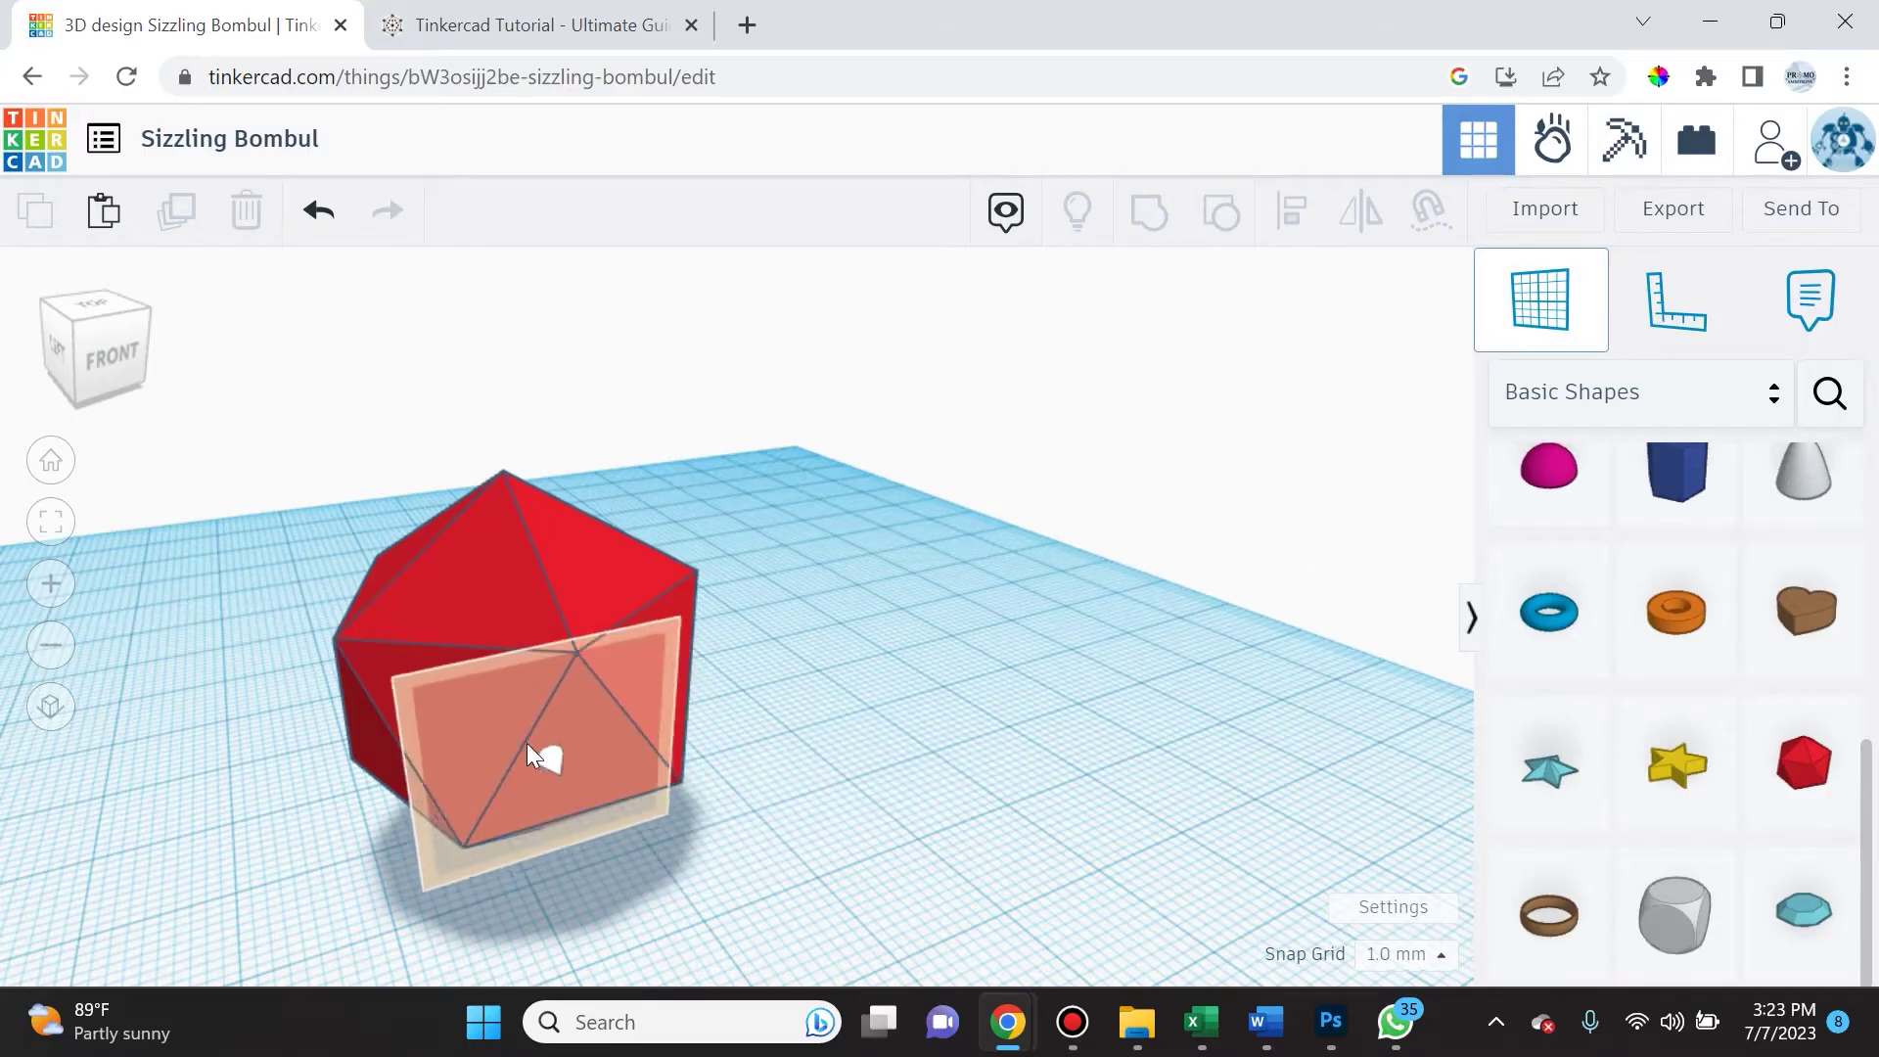
pyautogui.click(608, 566)
pyautogui.moveTo(1178, 568); pyautogui.dragTo(745, 595, button='right')
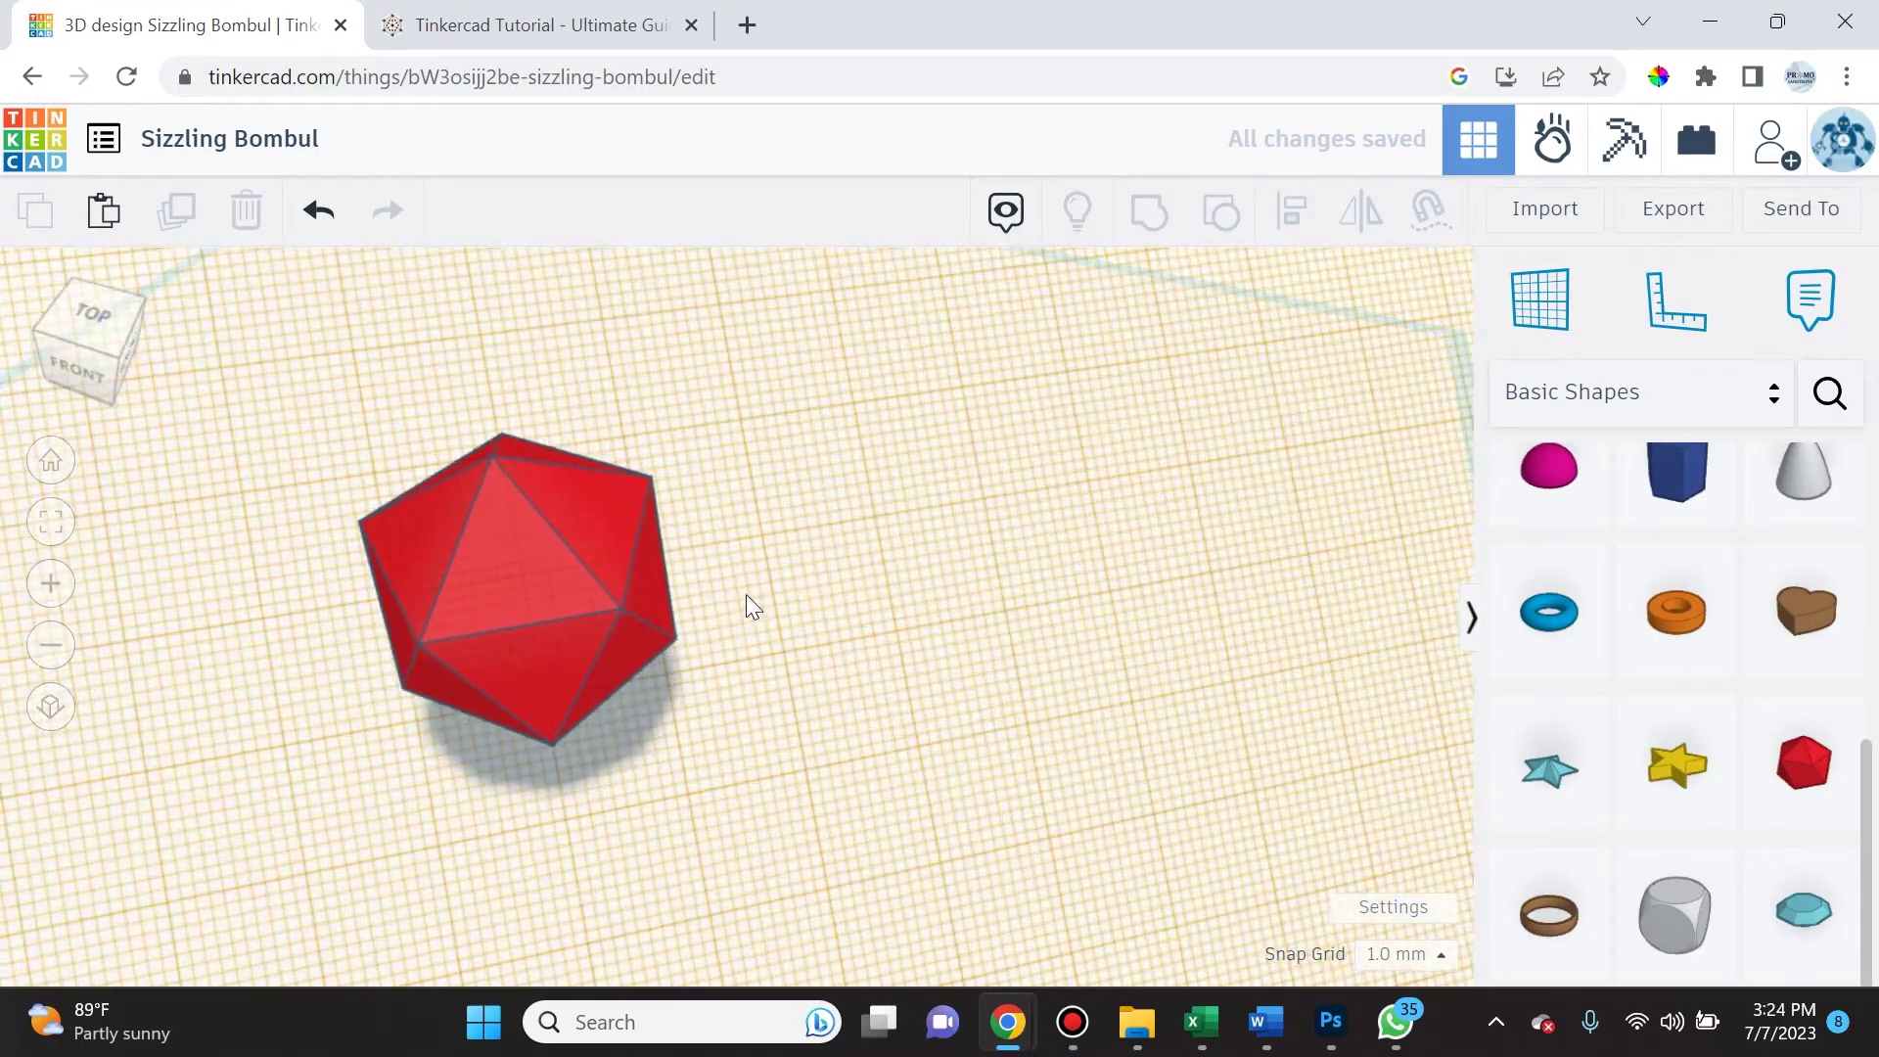
# - Search the community shapes for "letters" and place the letter D centrally on the icosahedron face that carries the workplane
pyautogui.click(1829, 393)
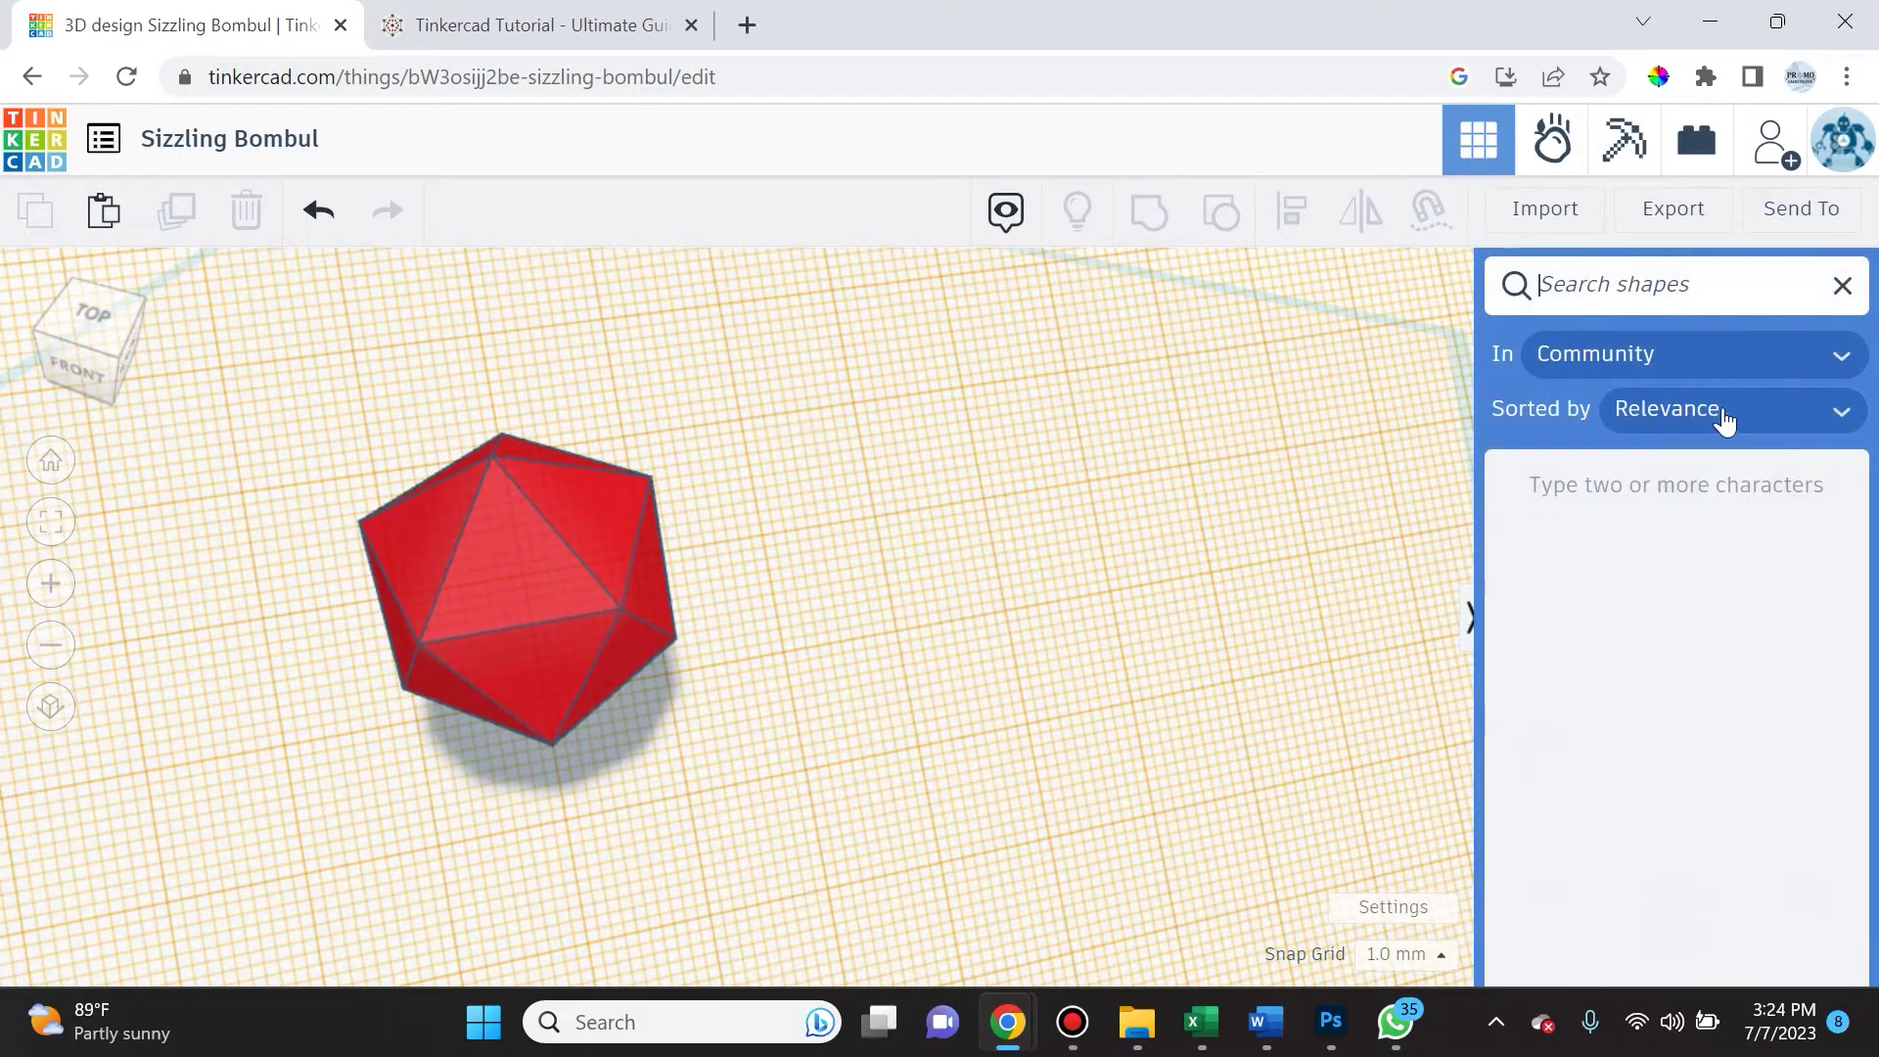
pyautogui.write('letters')
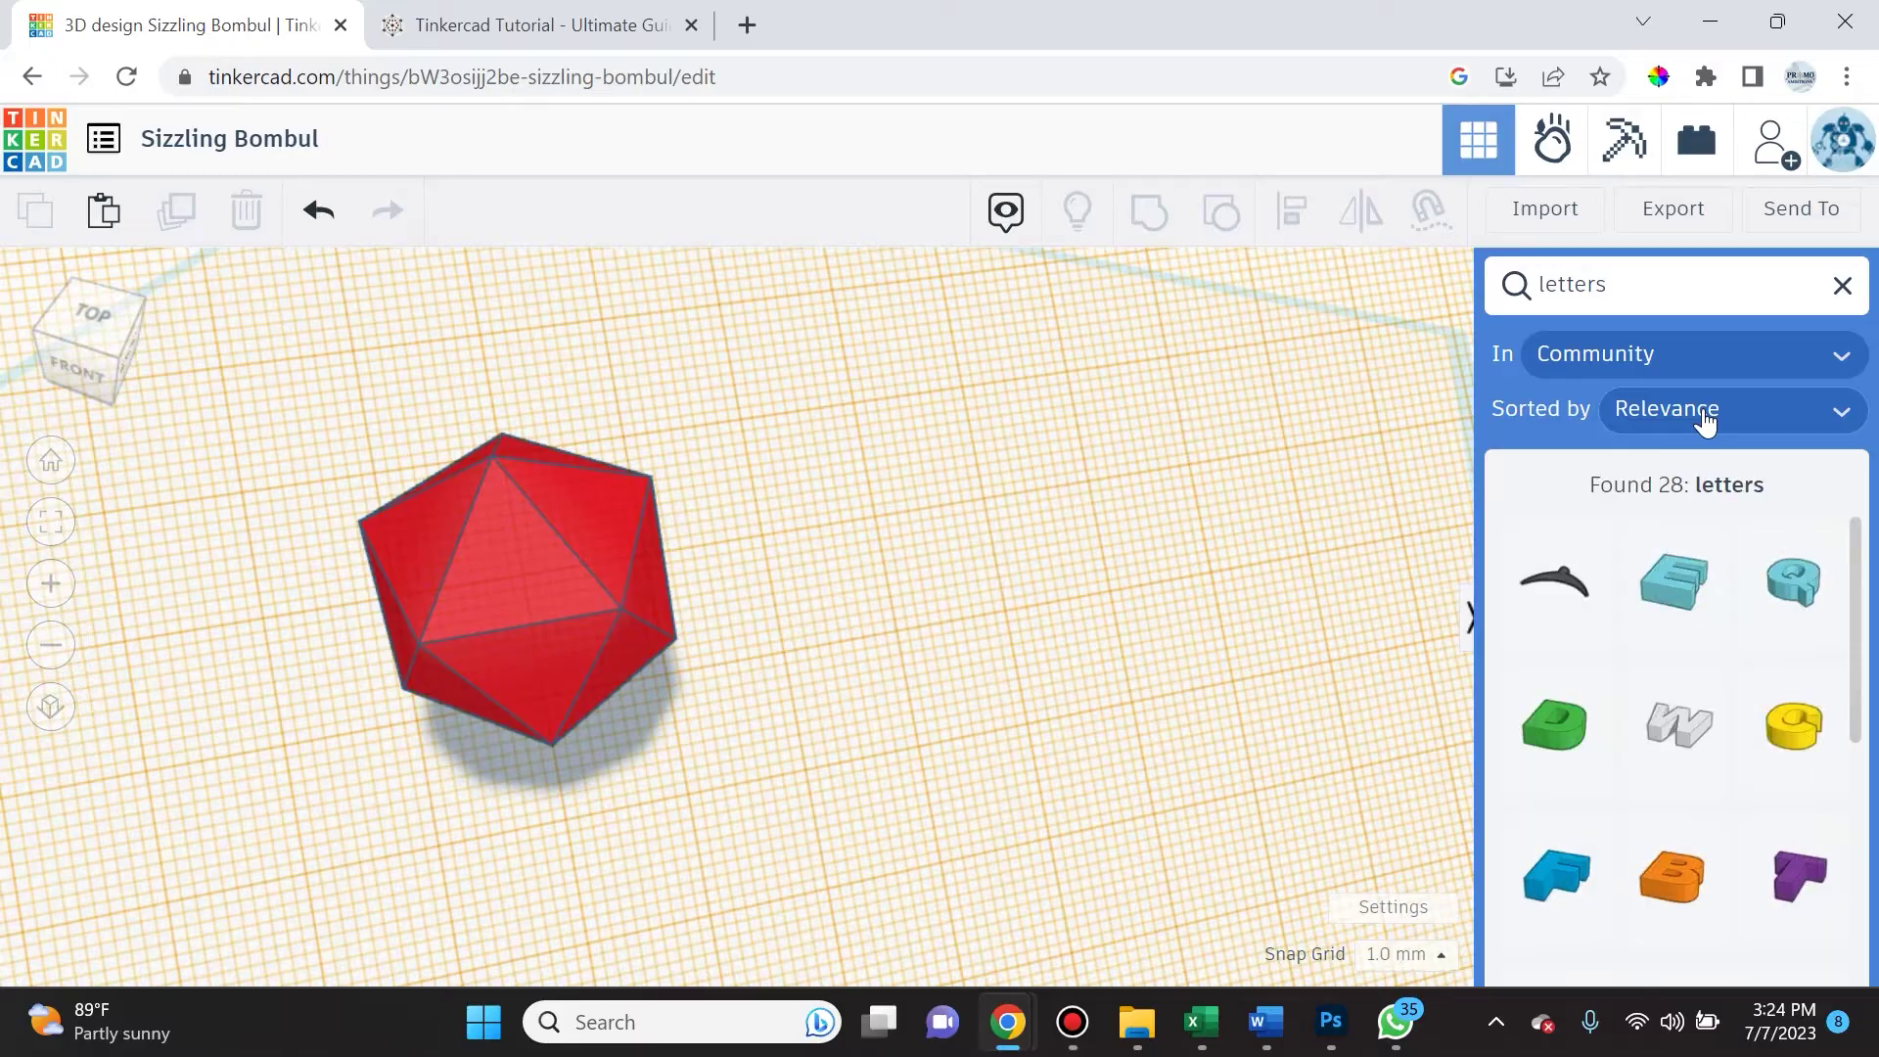
pyautogui.moveTo(1558, 720); pyautogui.dragTo(524, 566)
pyautogui.moveTo(467, 642); pyautogui.dragTo(506, 601)
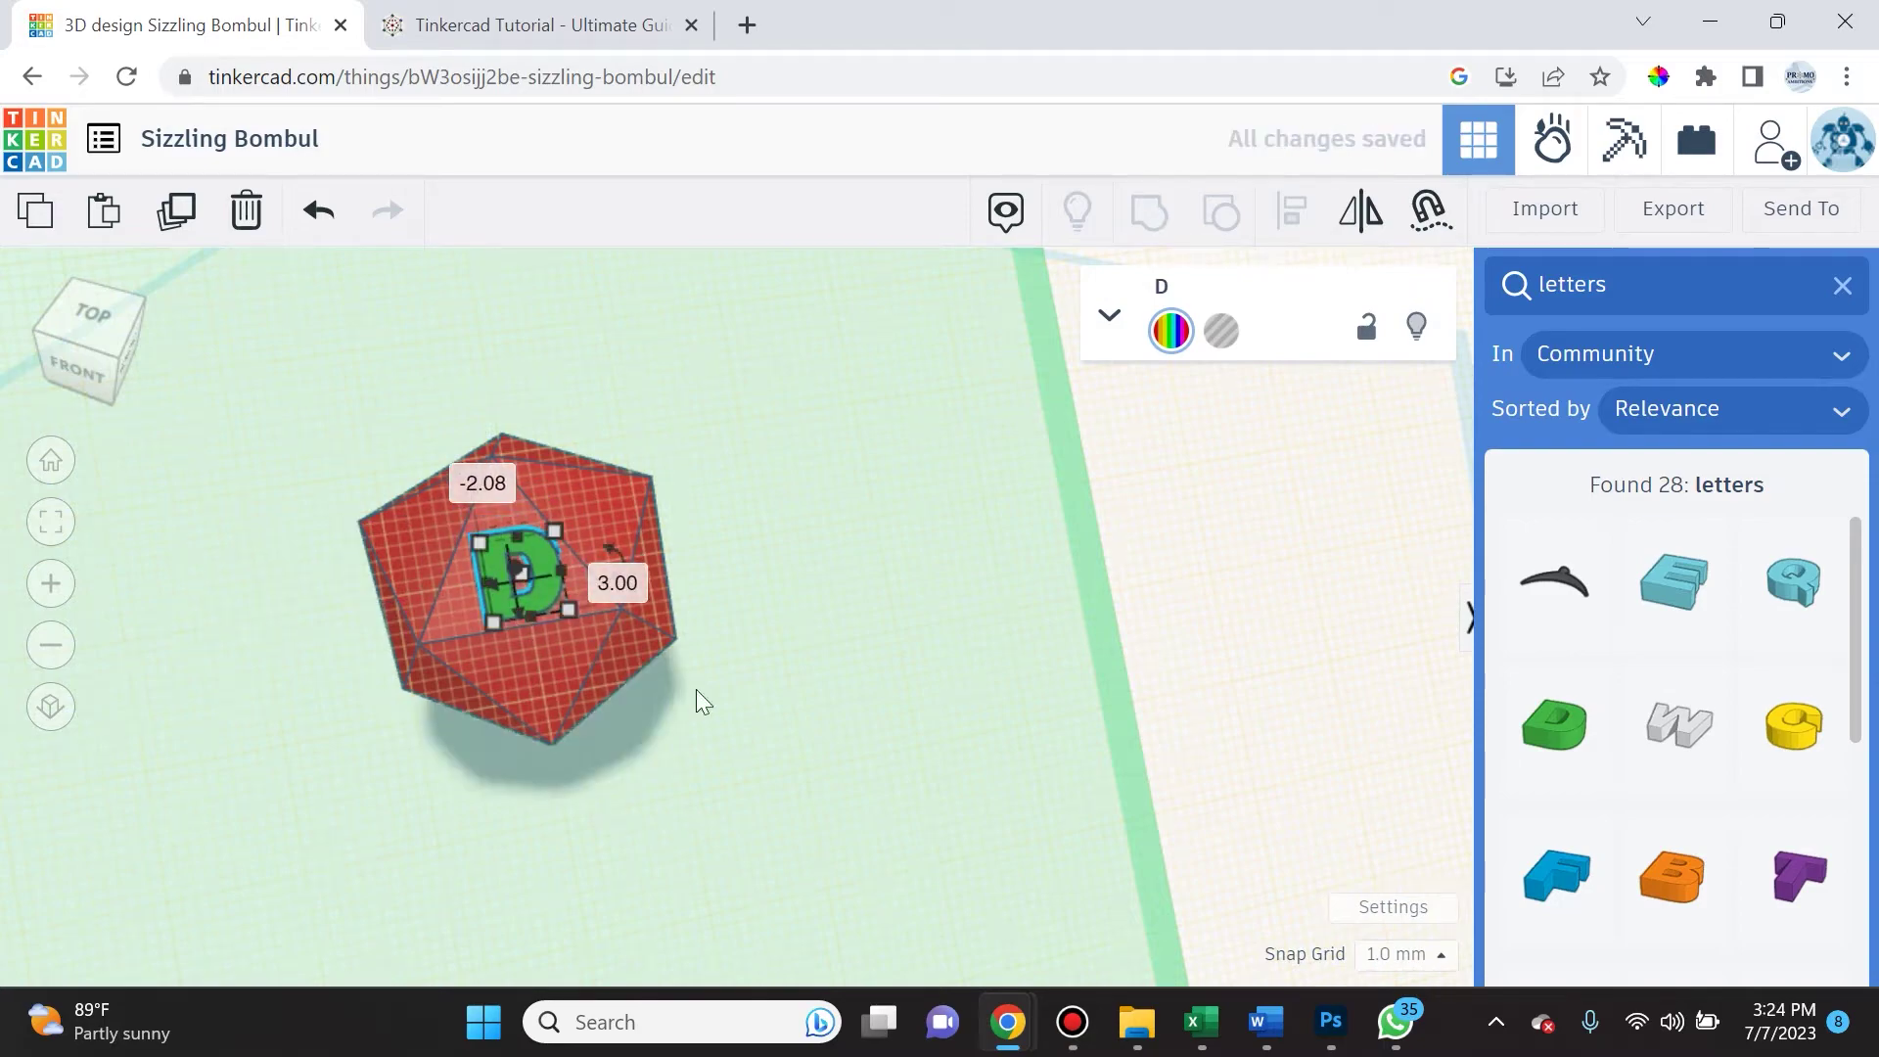
pyautogui.scroll(3, 648, 632)
pyautogui.scroll(-3, 637, 629)
pyautogui.moveTo(637, 629); pyautogui.dragTo(580, 532, button='right')
pyautogui.moveTo(759, 541); pyautogui.dragTo(1346, 448, button='right')
# - Try to add the letter E to the icosahedron and undo the last change
pyautogui.click(638, 450)
pyautogui.moveTo(965, 613); pyautogui.dragTo(1017, 661, button='right')
pyautogui.moveTo(1669, 585); pyautogui.dragTo(466, 675)
pyautogui.moveTo(534, 569)
pyautogui.mouseDown()
pyautogui.moveTo(241, 521)
pyautogui.moveTo(538, 540)
pyautogui.mouseUp()
pyautogui.moveTo(885, 797); pyautogui.dragTo(1241, 720, button='right')
pyautogui.hotkey('ctrl', 'z')
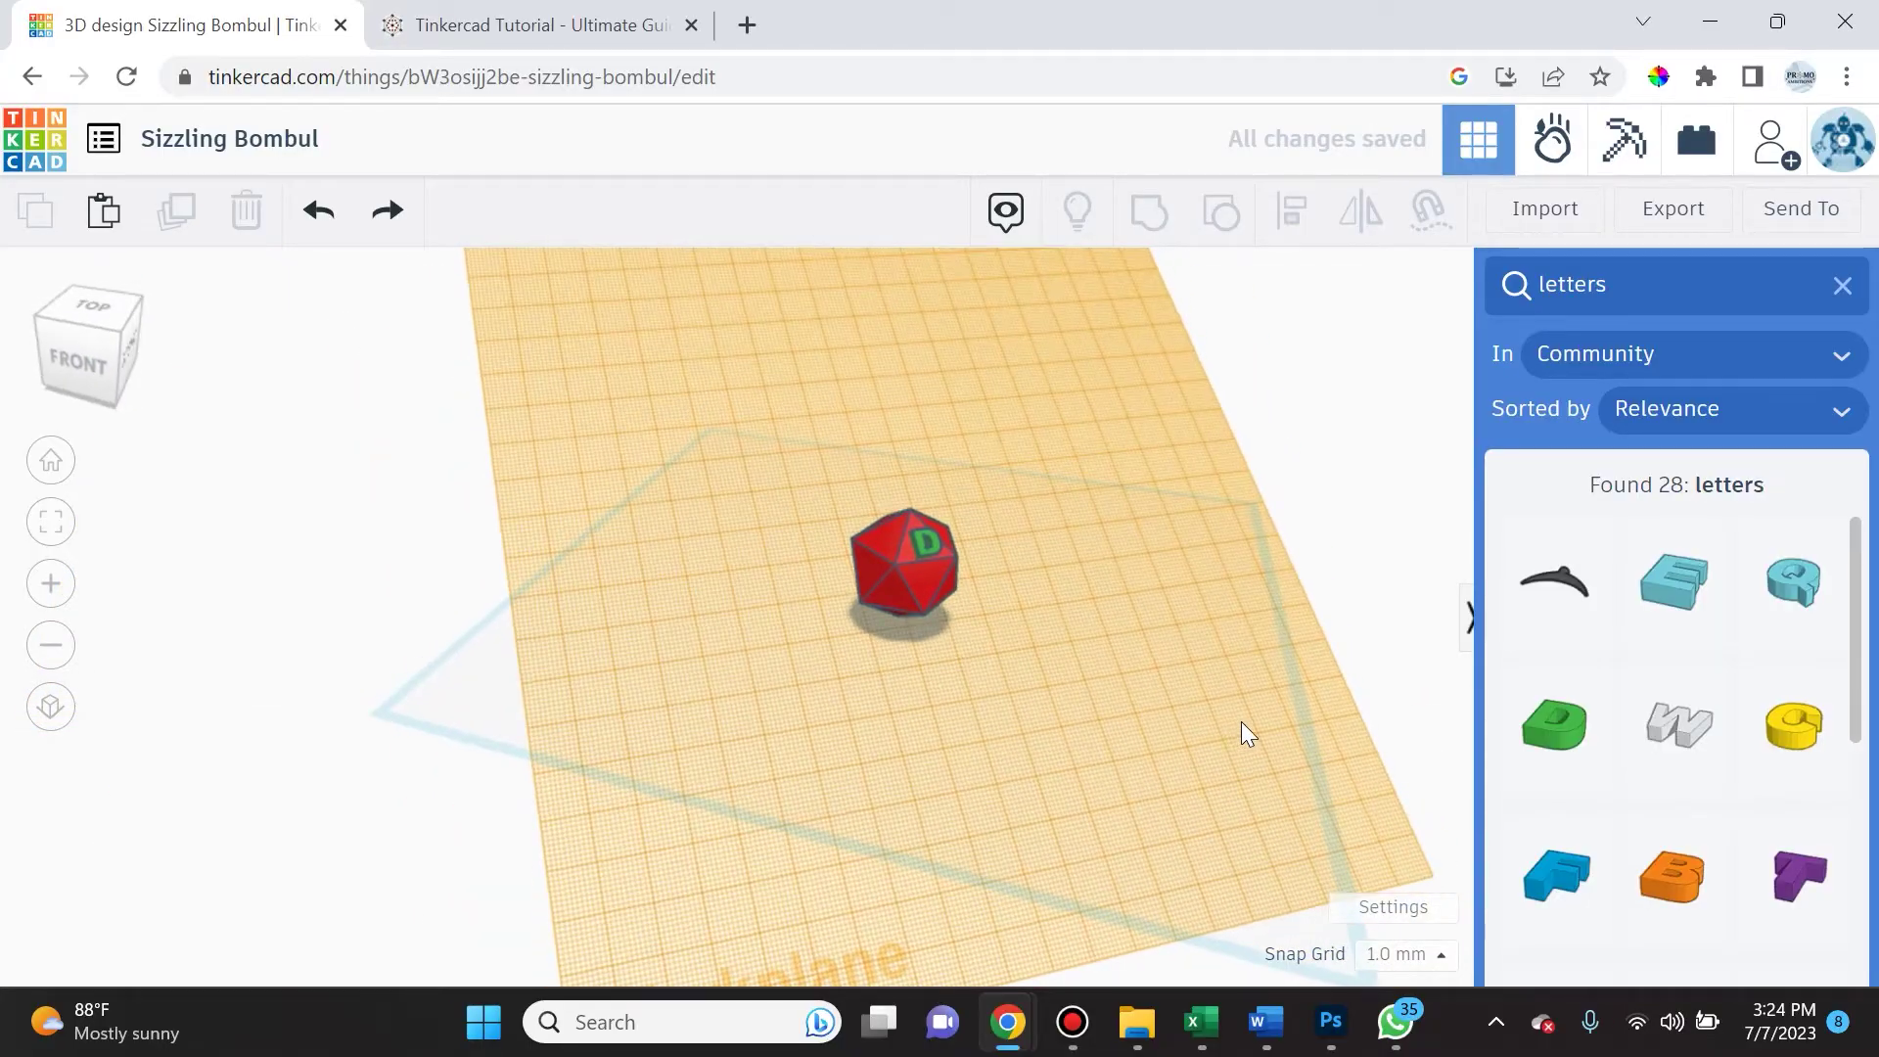
# - Close the shape search and return the workplane to the original base grid
pyautogui.click(1839, 292)
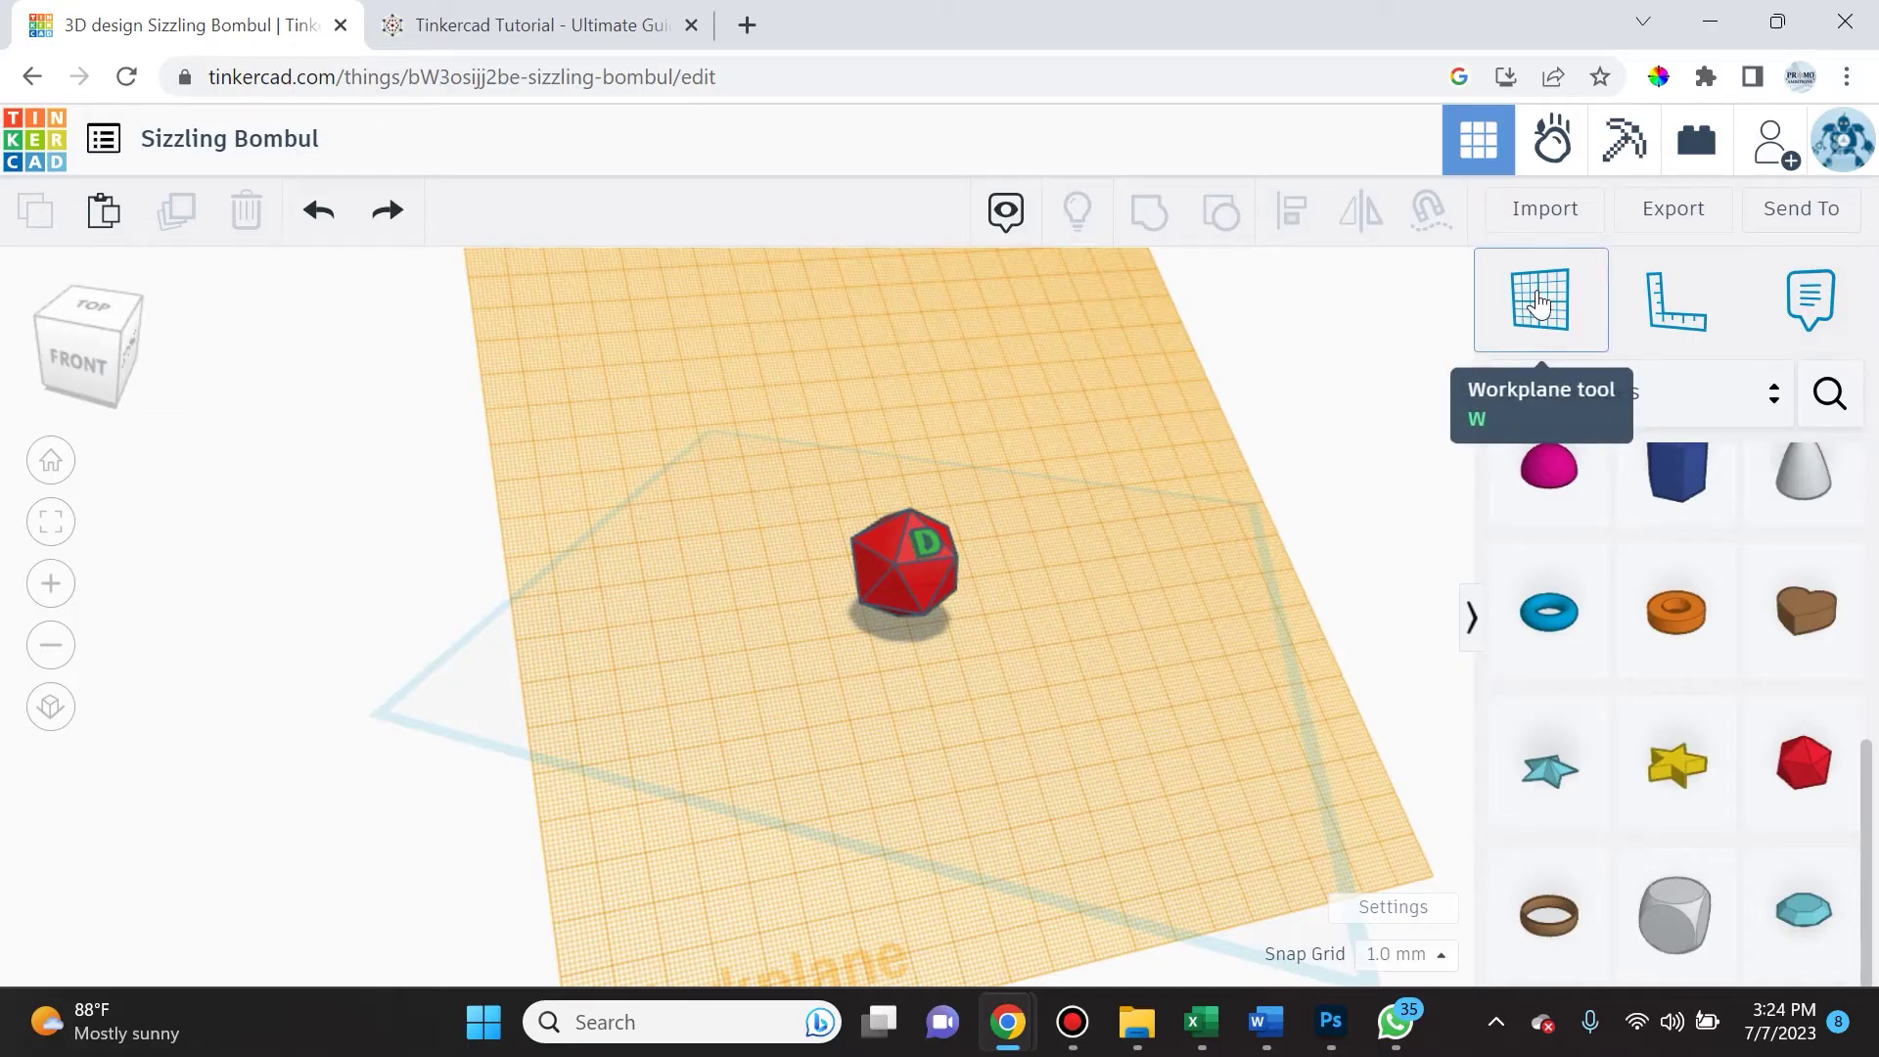
pyautogui.press('w')
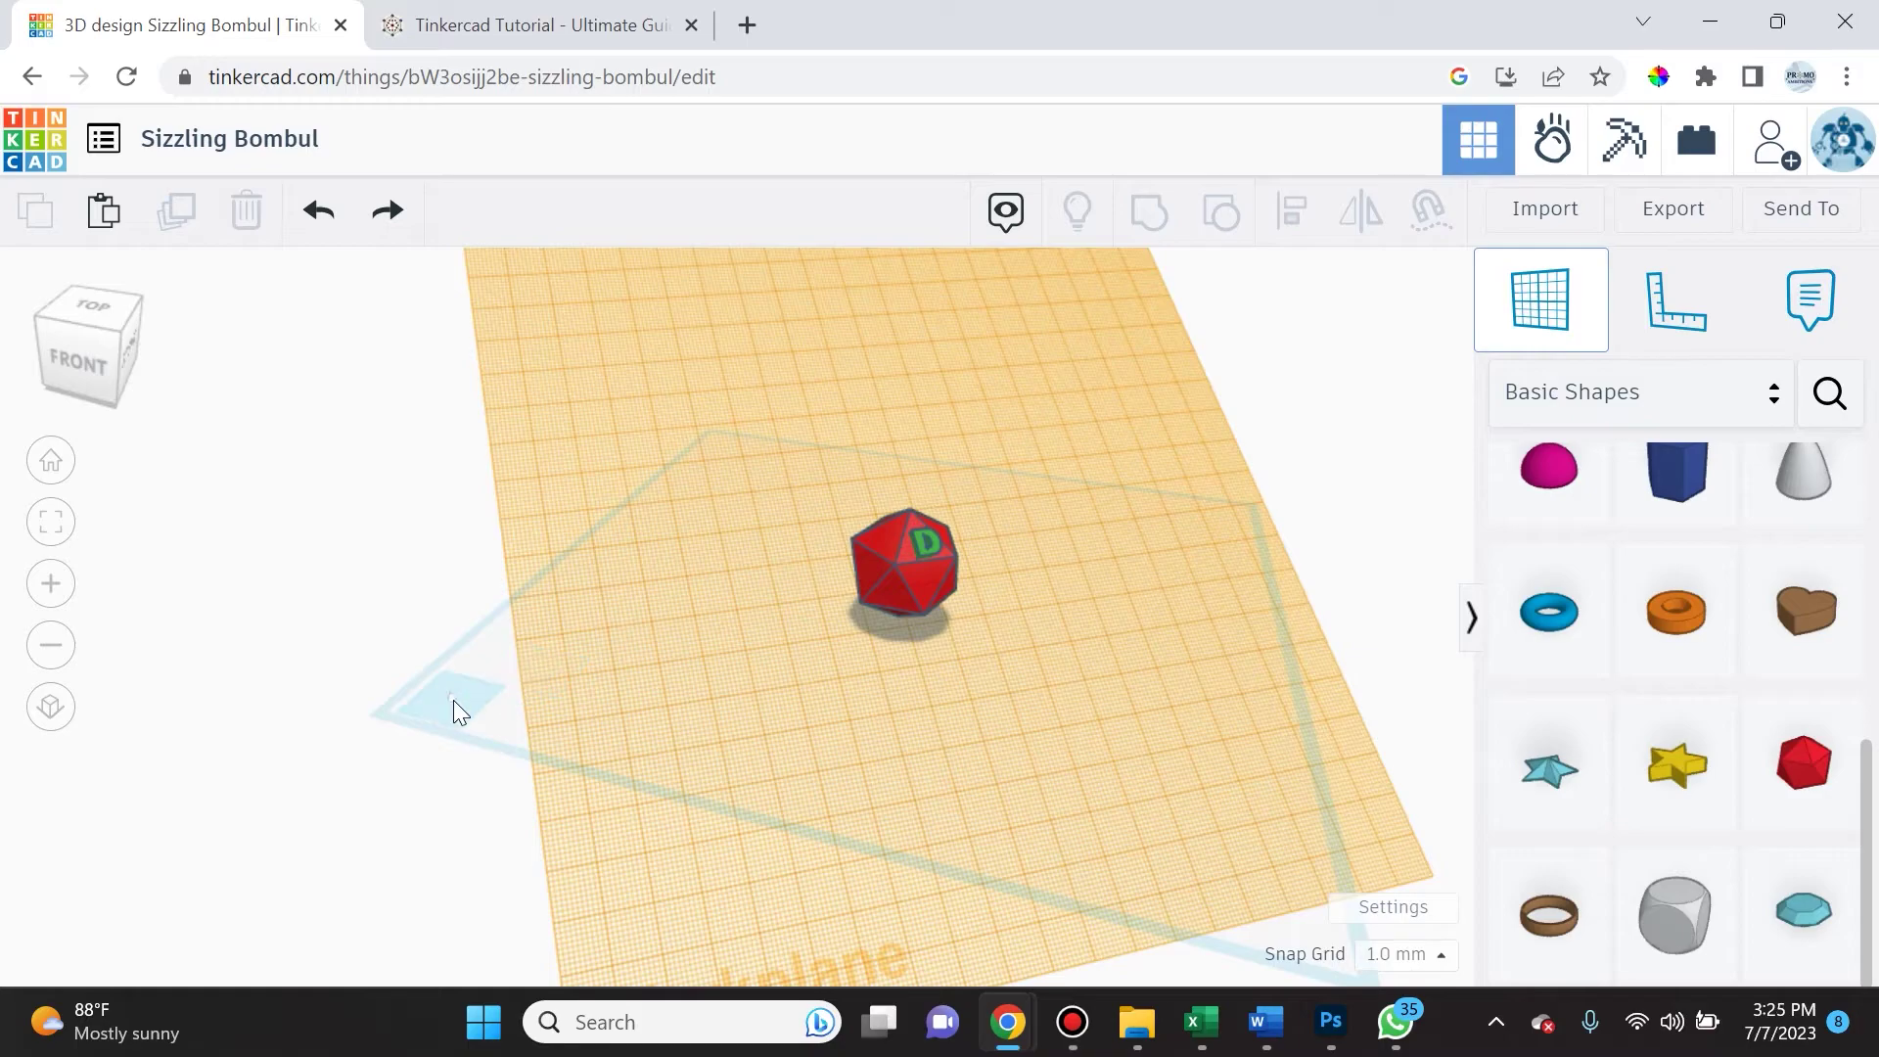
pyautogui.click(454, 700)
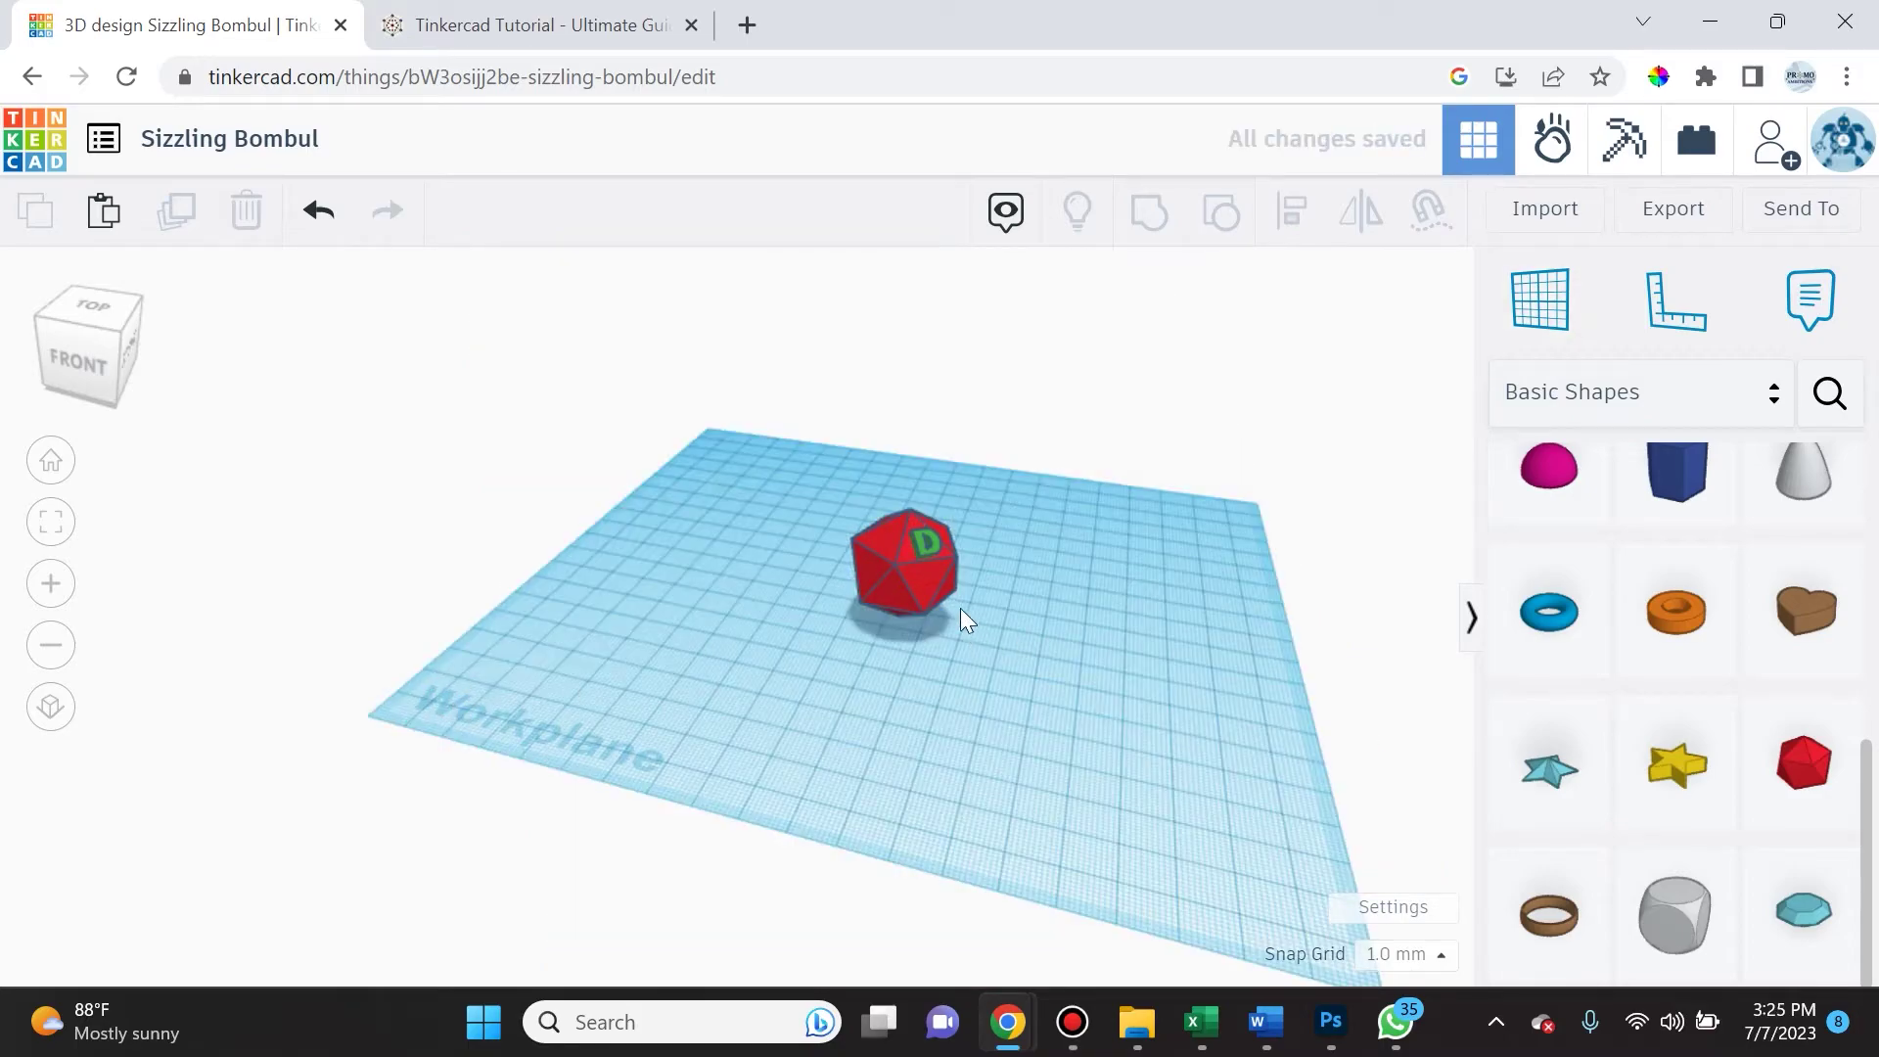
pyautogui.scroll(5, 918, 599)
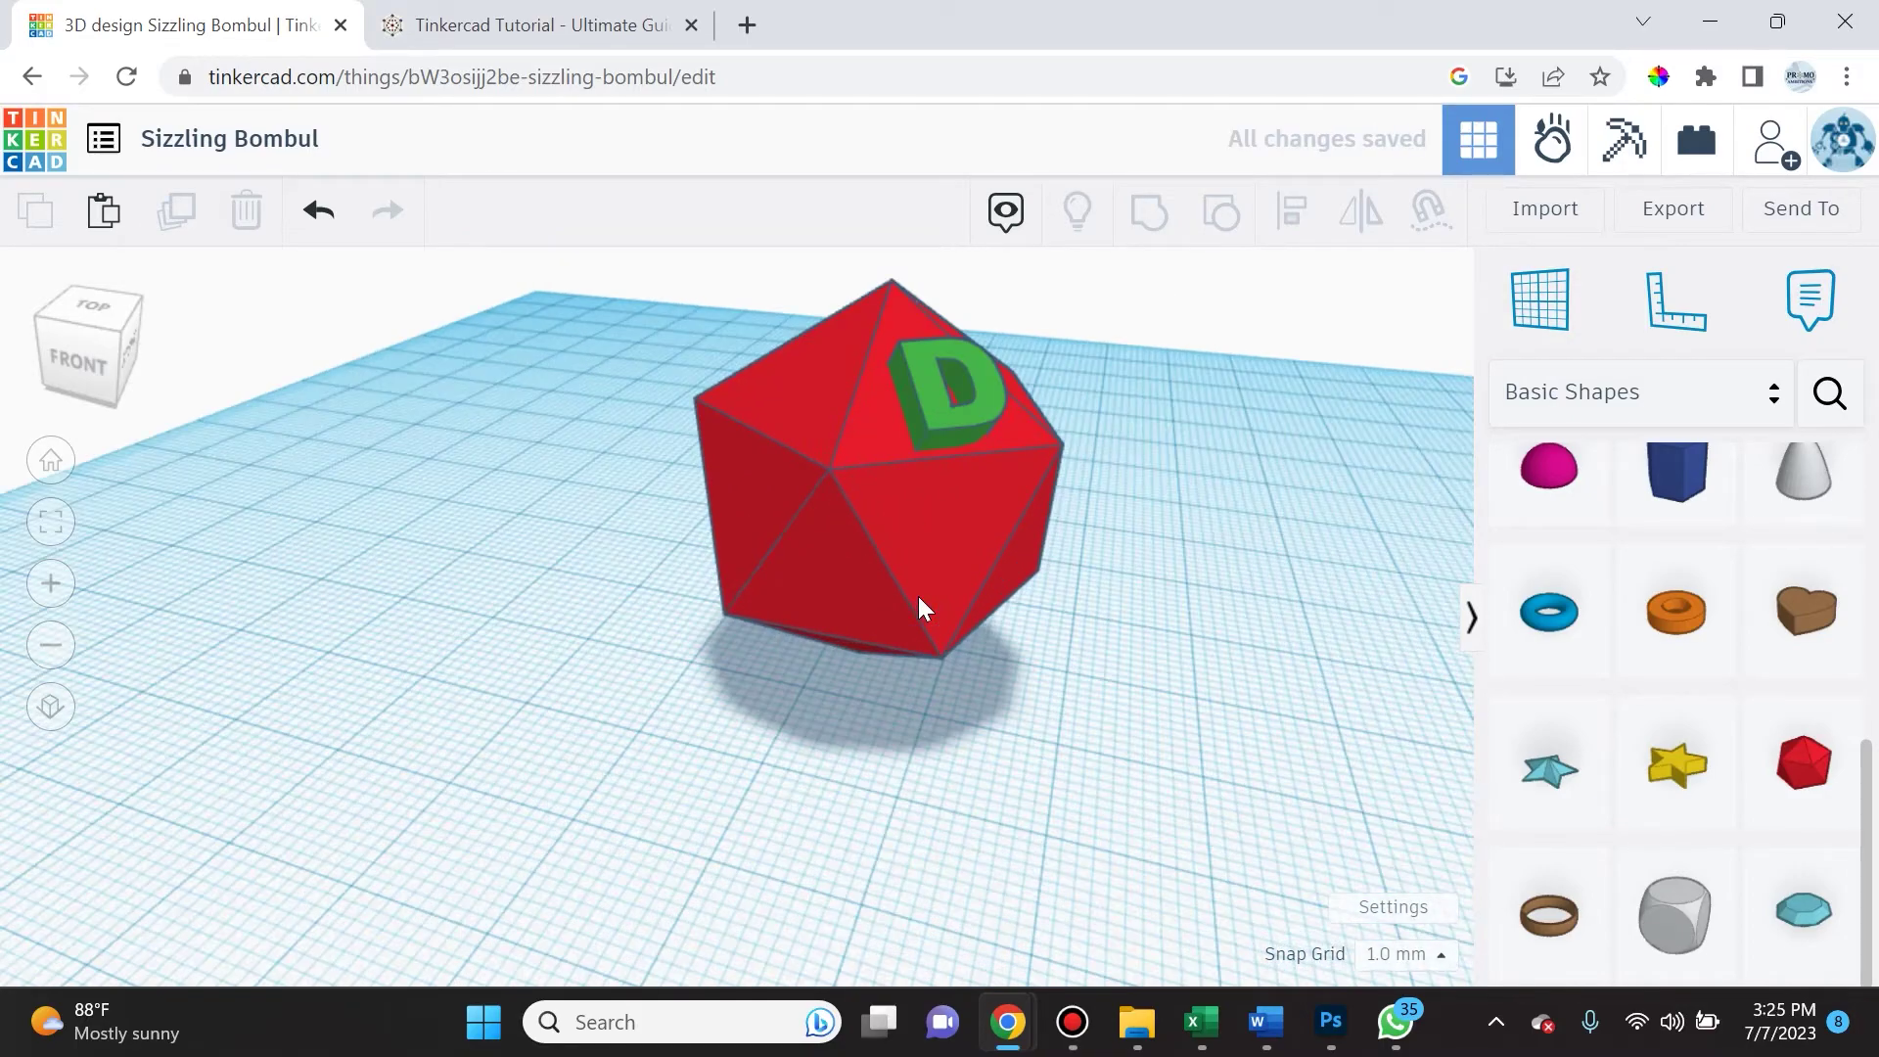
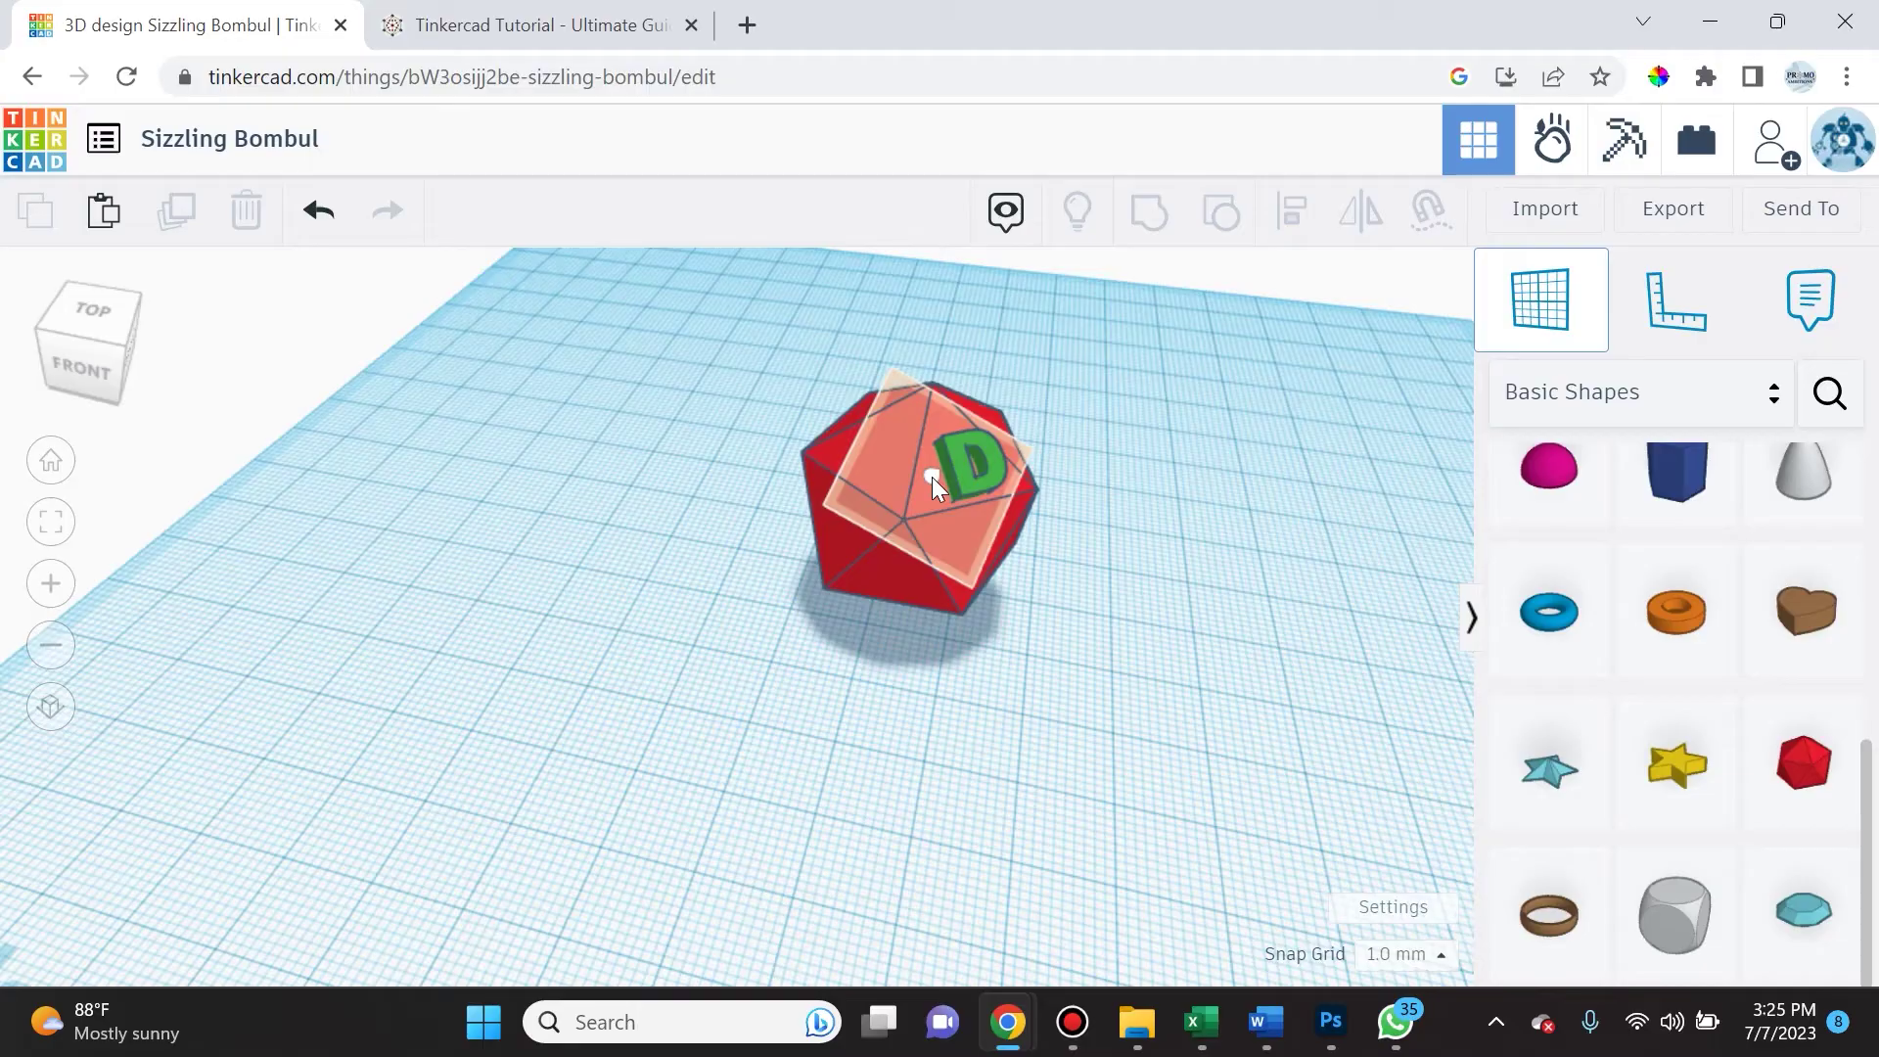
# - Set the workplane on the upper triangular icosahedron face adjoining the one with the letter D
pyautogui.moveTo(932, 478); pyautogui.dragTo(935, 477)
pyautogui.scroll(5, 934, 476)
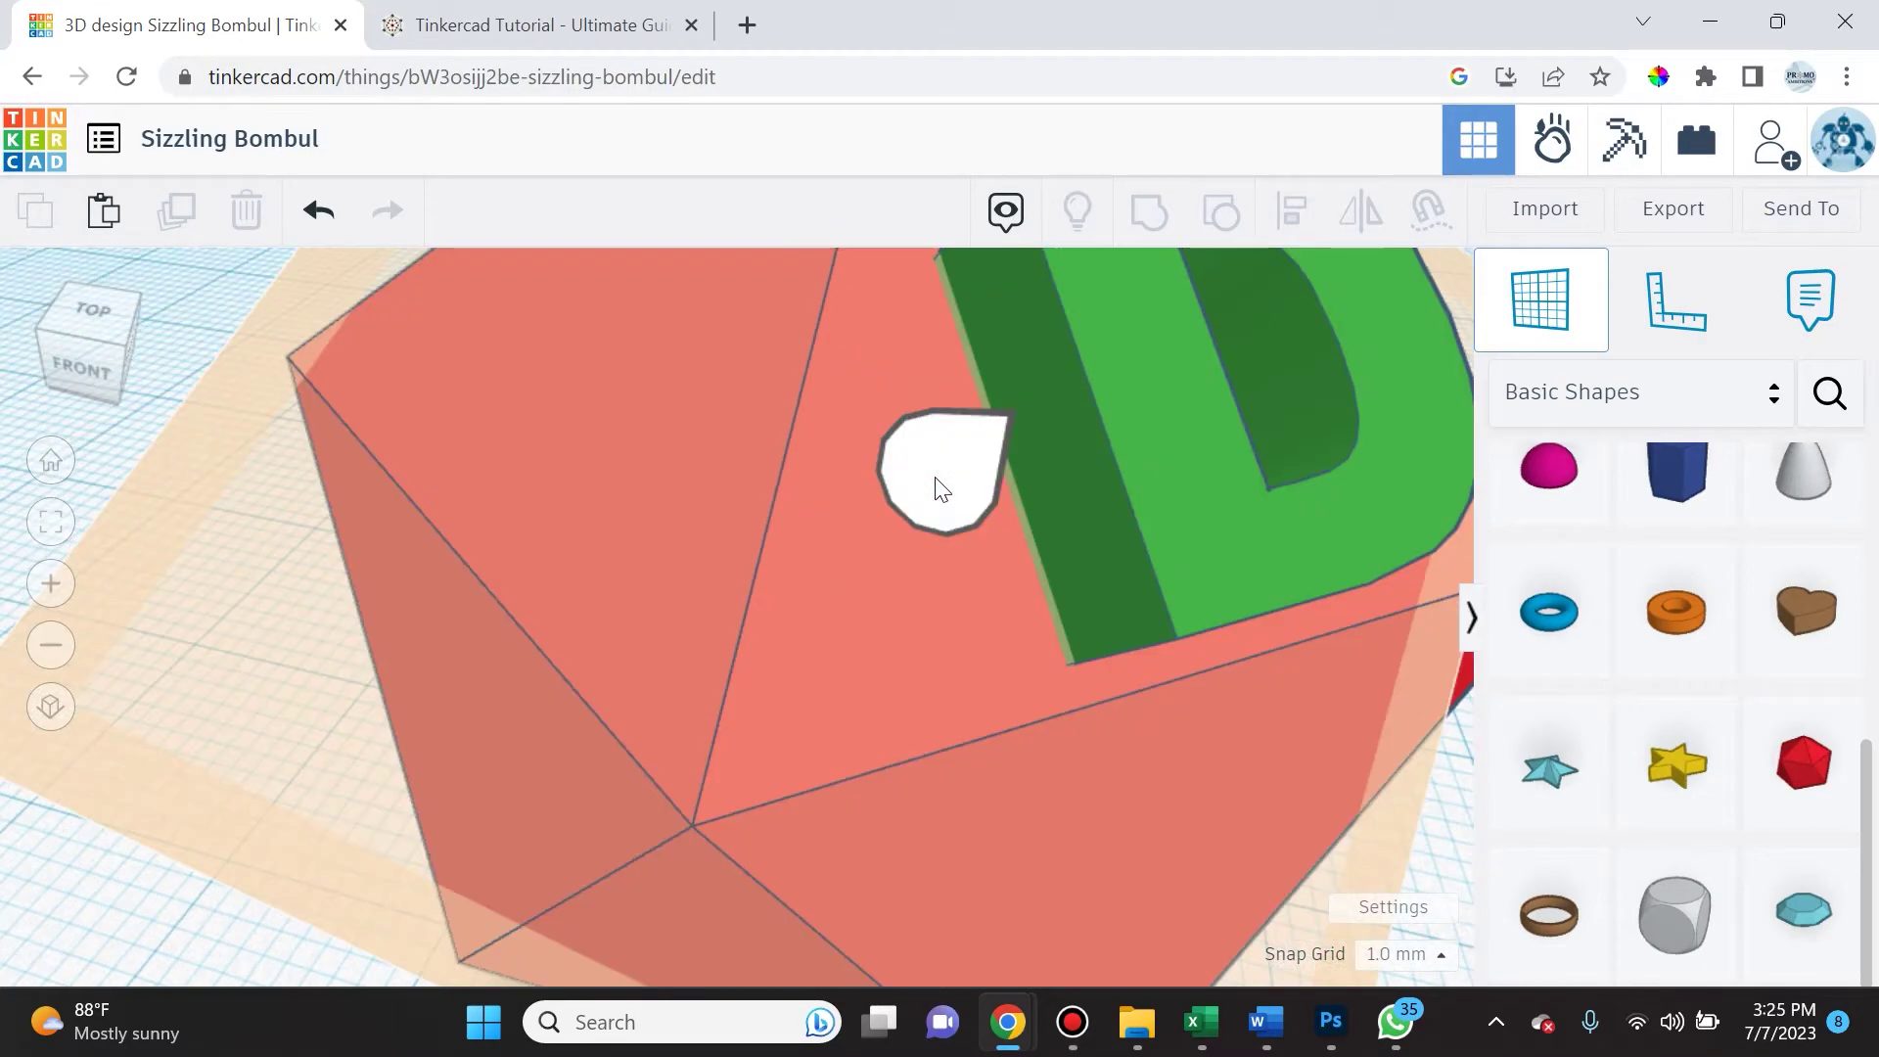
pyautogui.scroll(-3, 934, 477)
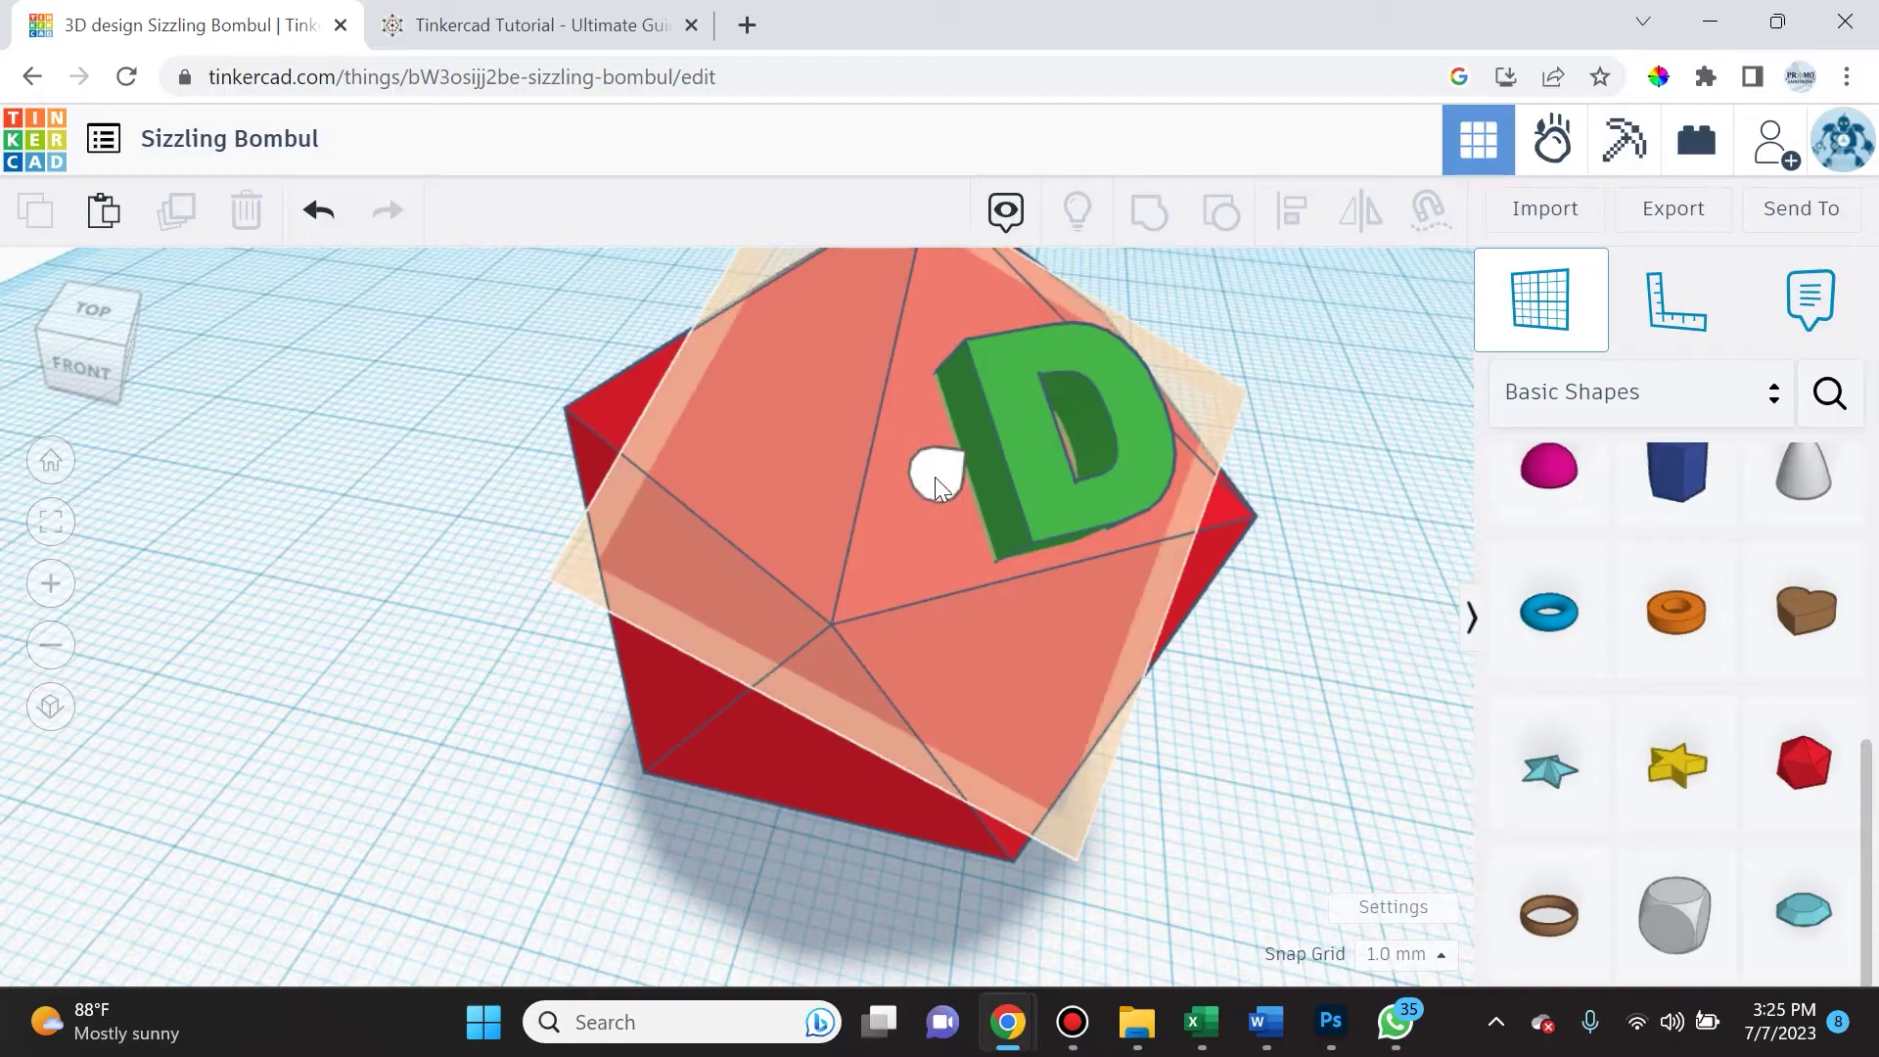
pyautogui.scroll(-2, 936, 477)
pyautogui.scroll(-2, 935, 477)
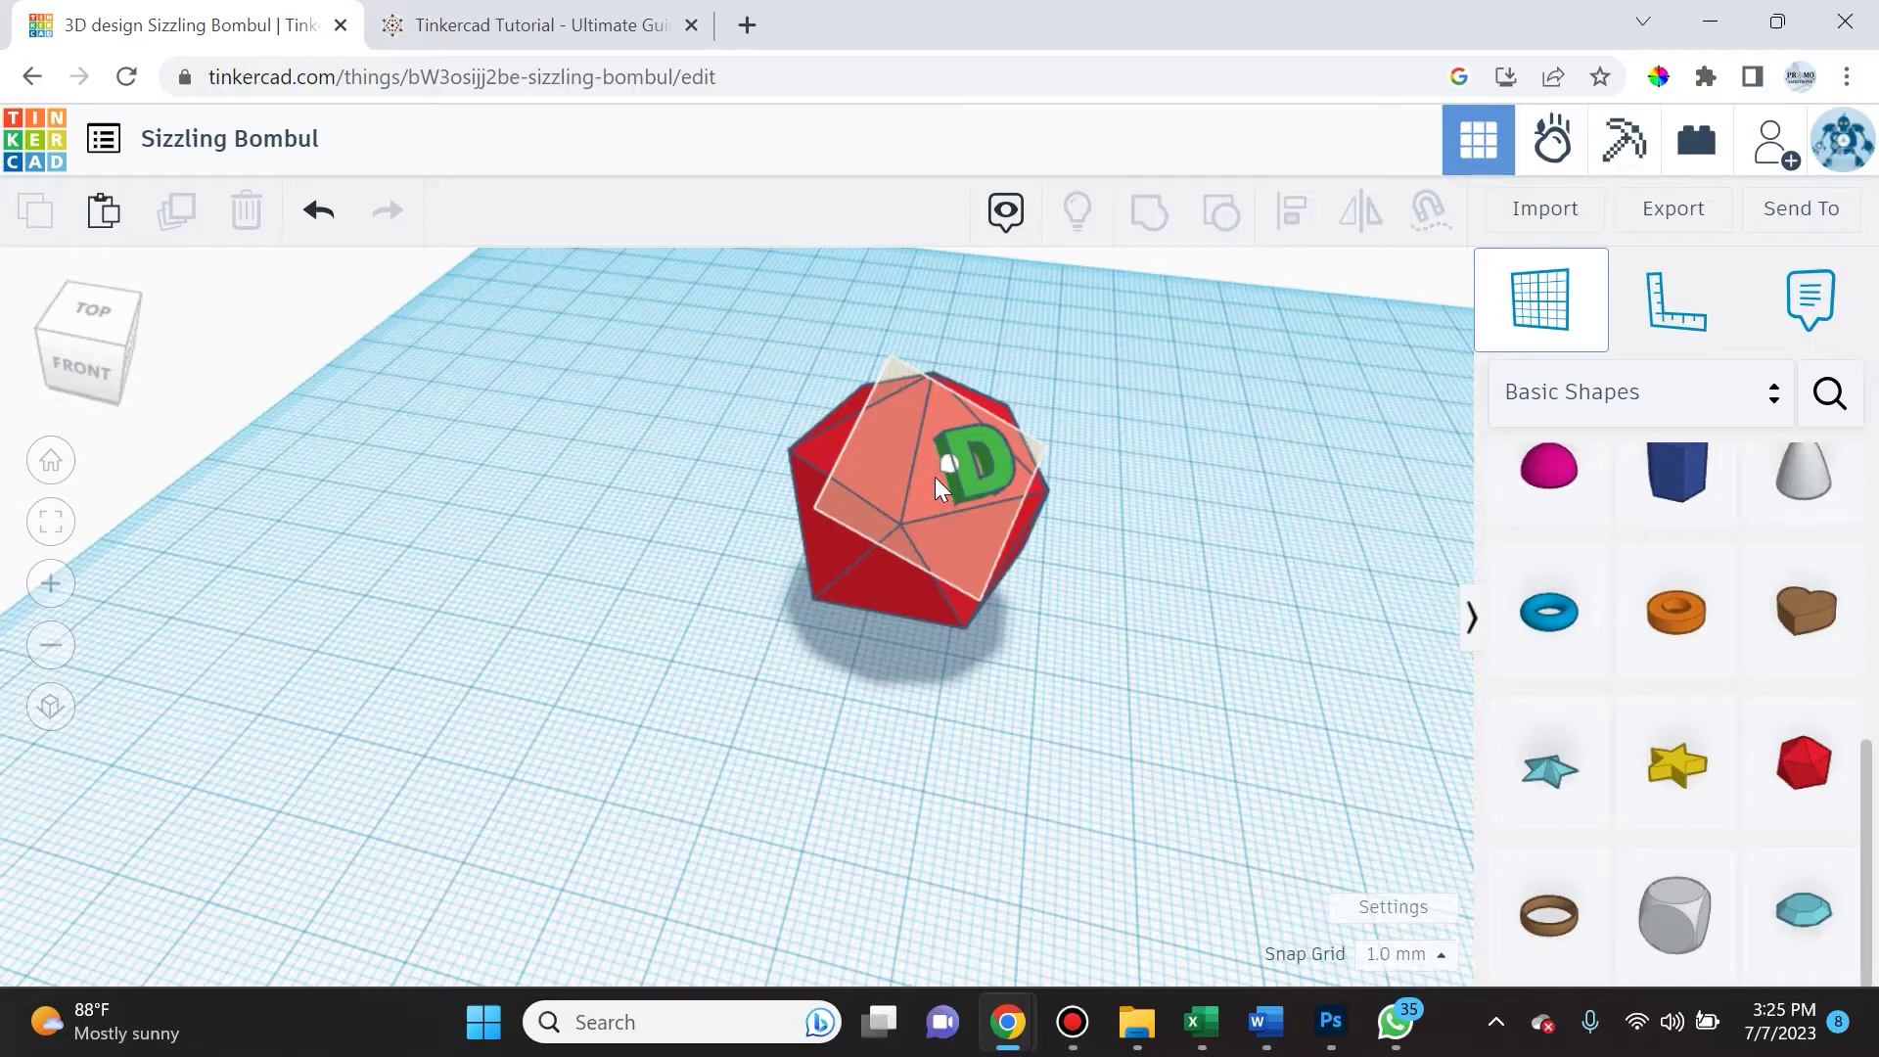
pyautogui.click(934, 478)
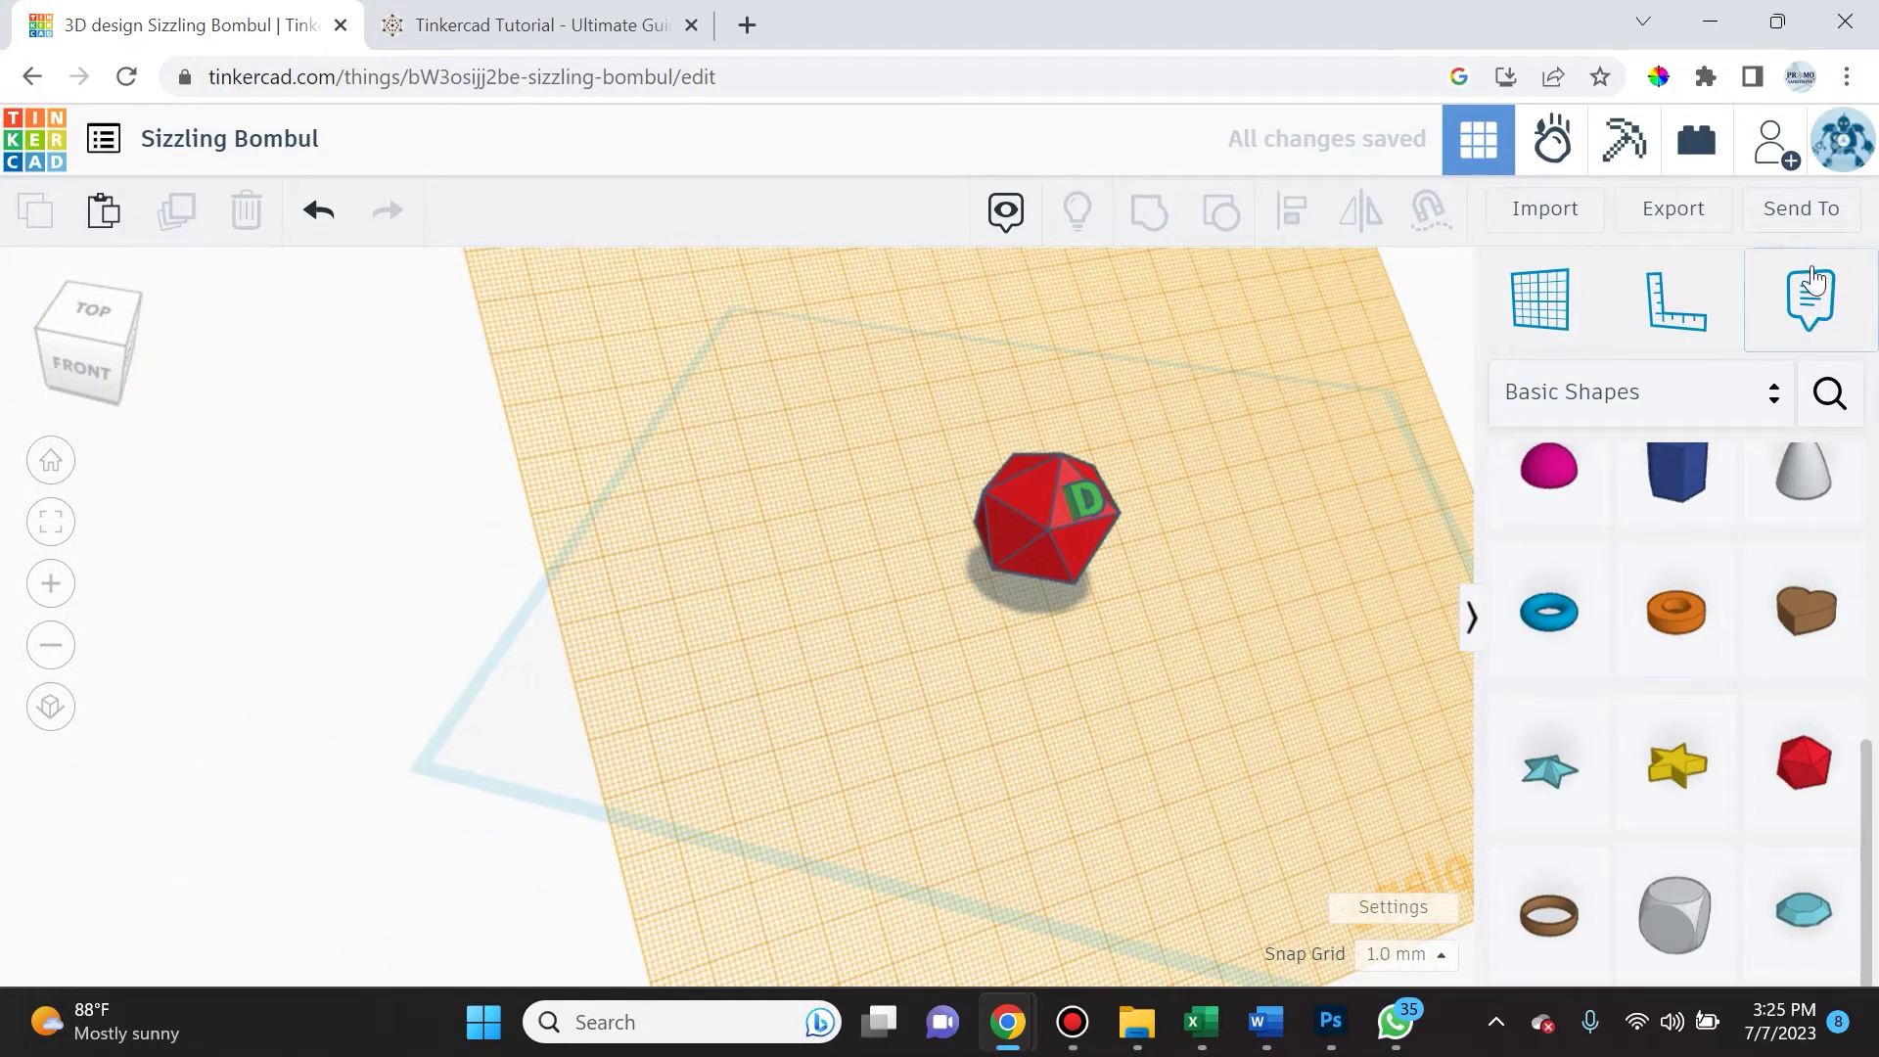
# - Search the community shapes for "letters" and try to place a second letter D on the icosahedron face next to the existing D
pyautogui.click(1827, 392)
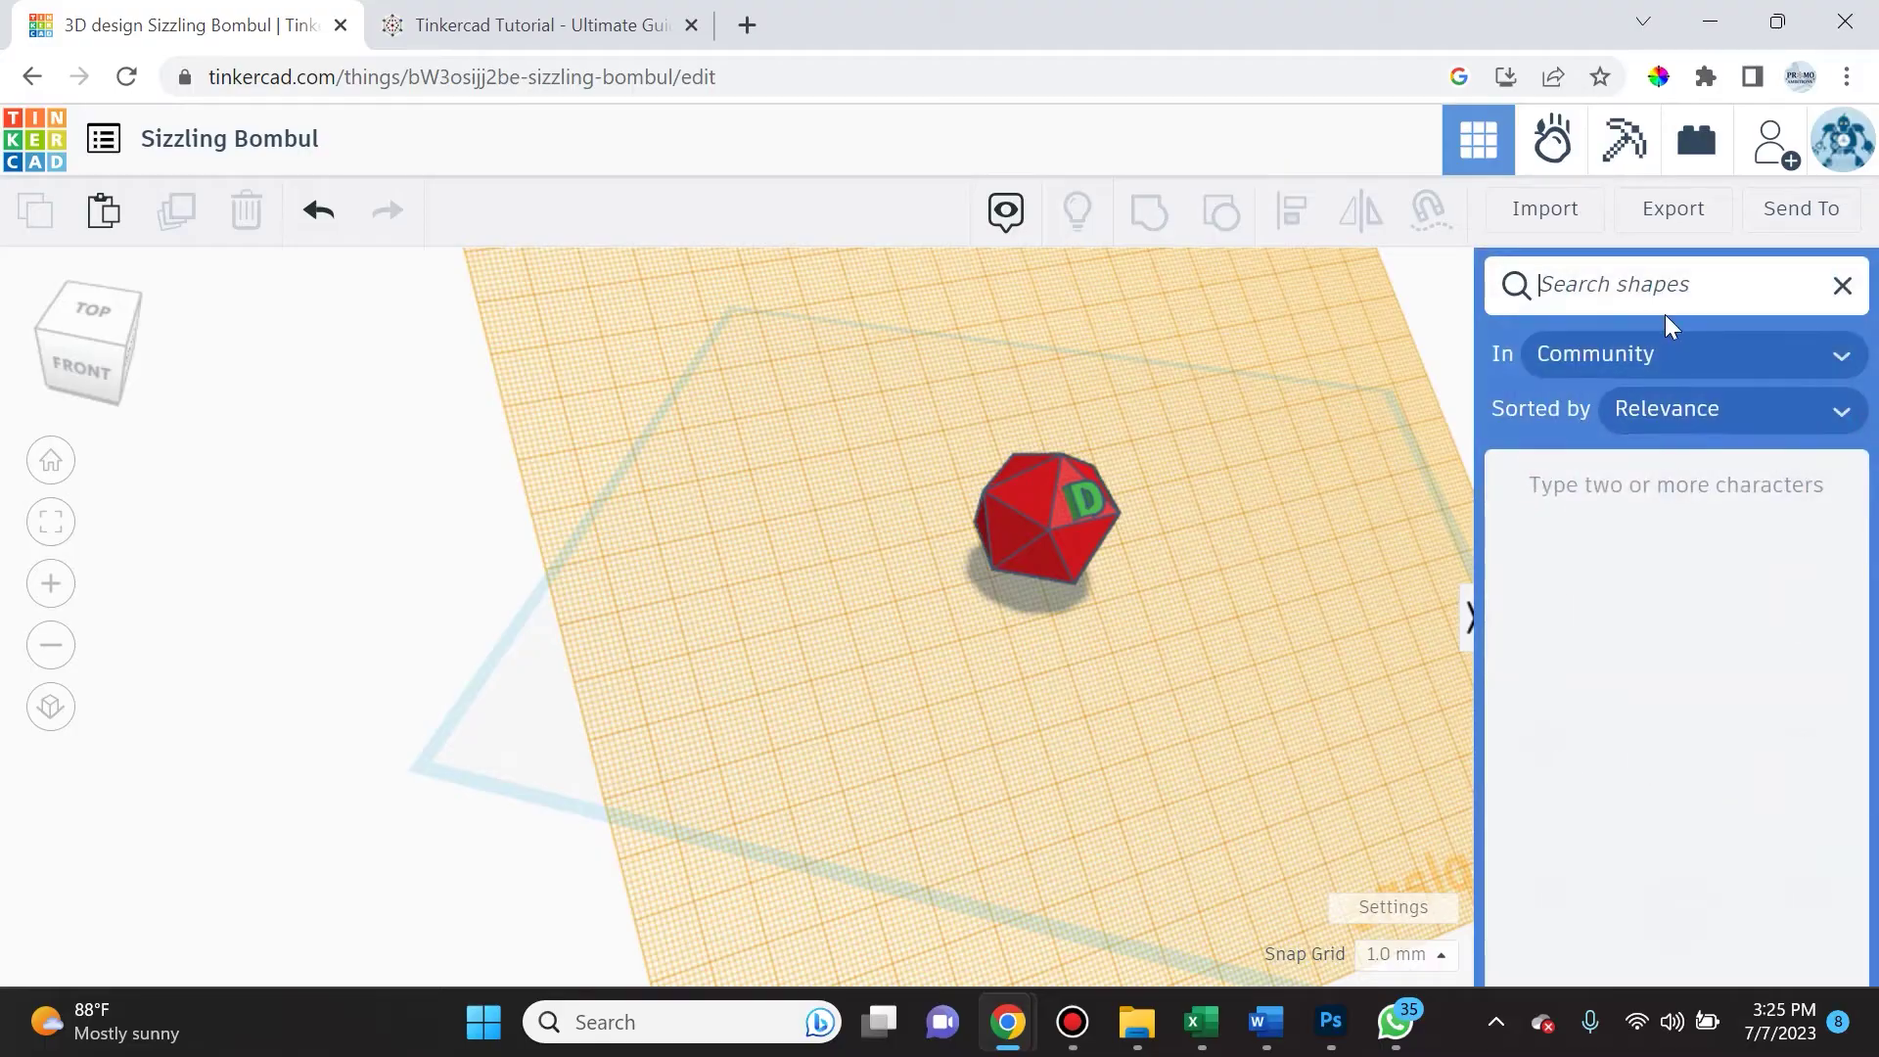
pyautogui.write('letters')
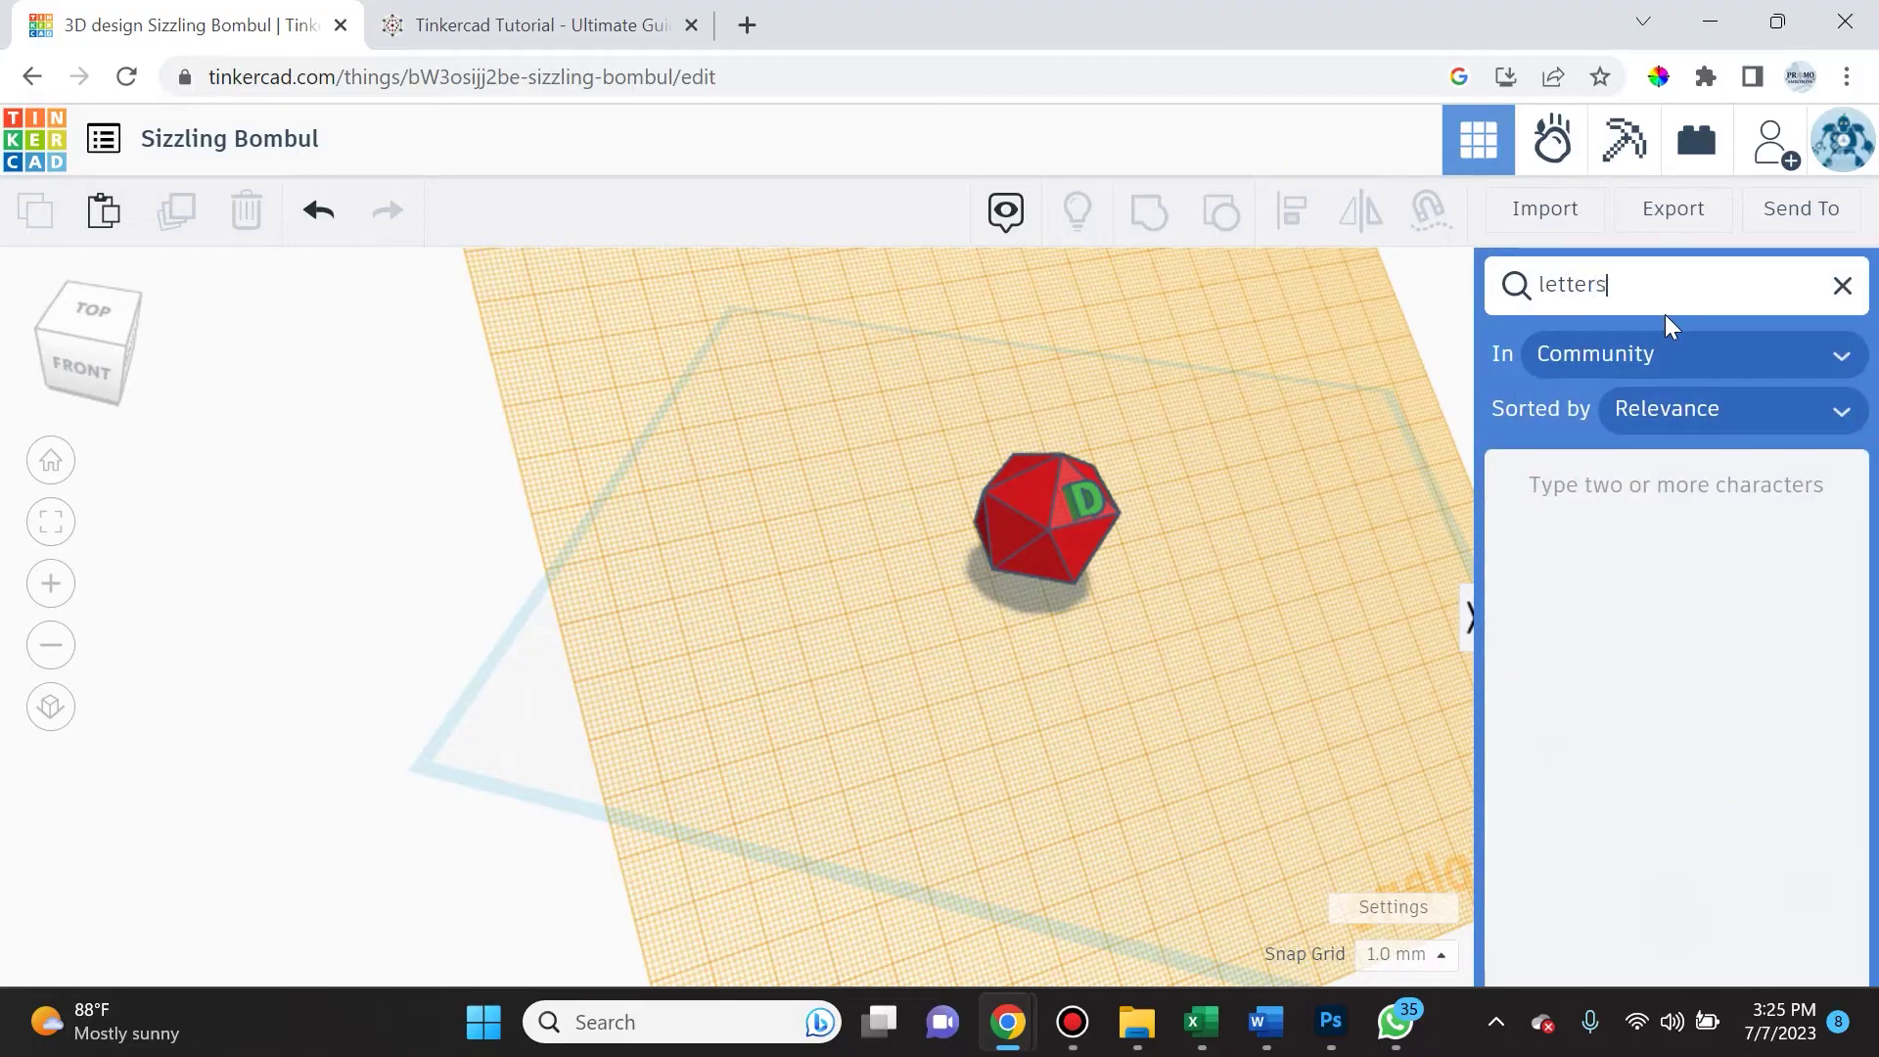
pyautogui.moveTo(1565, 745); pyautogui.dragTo(1163, 603)
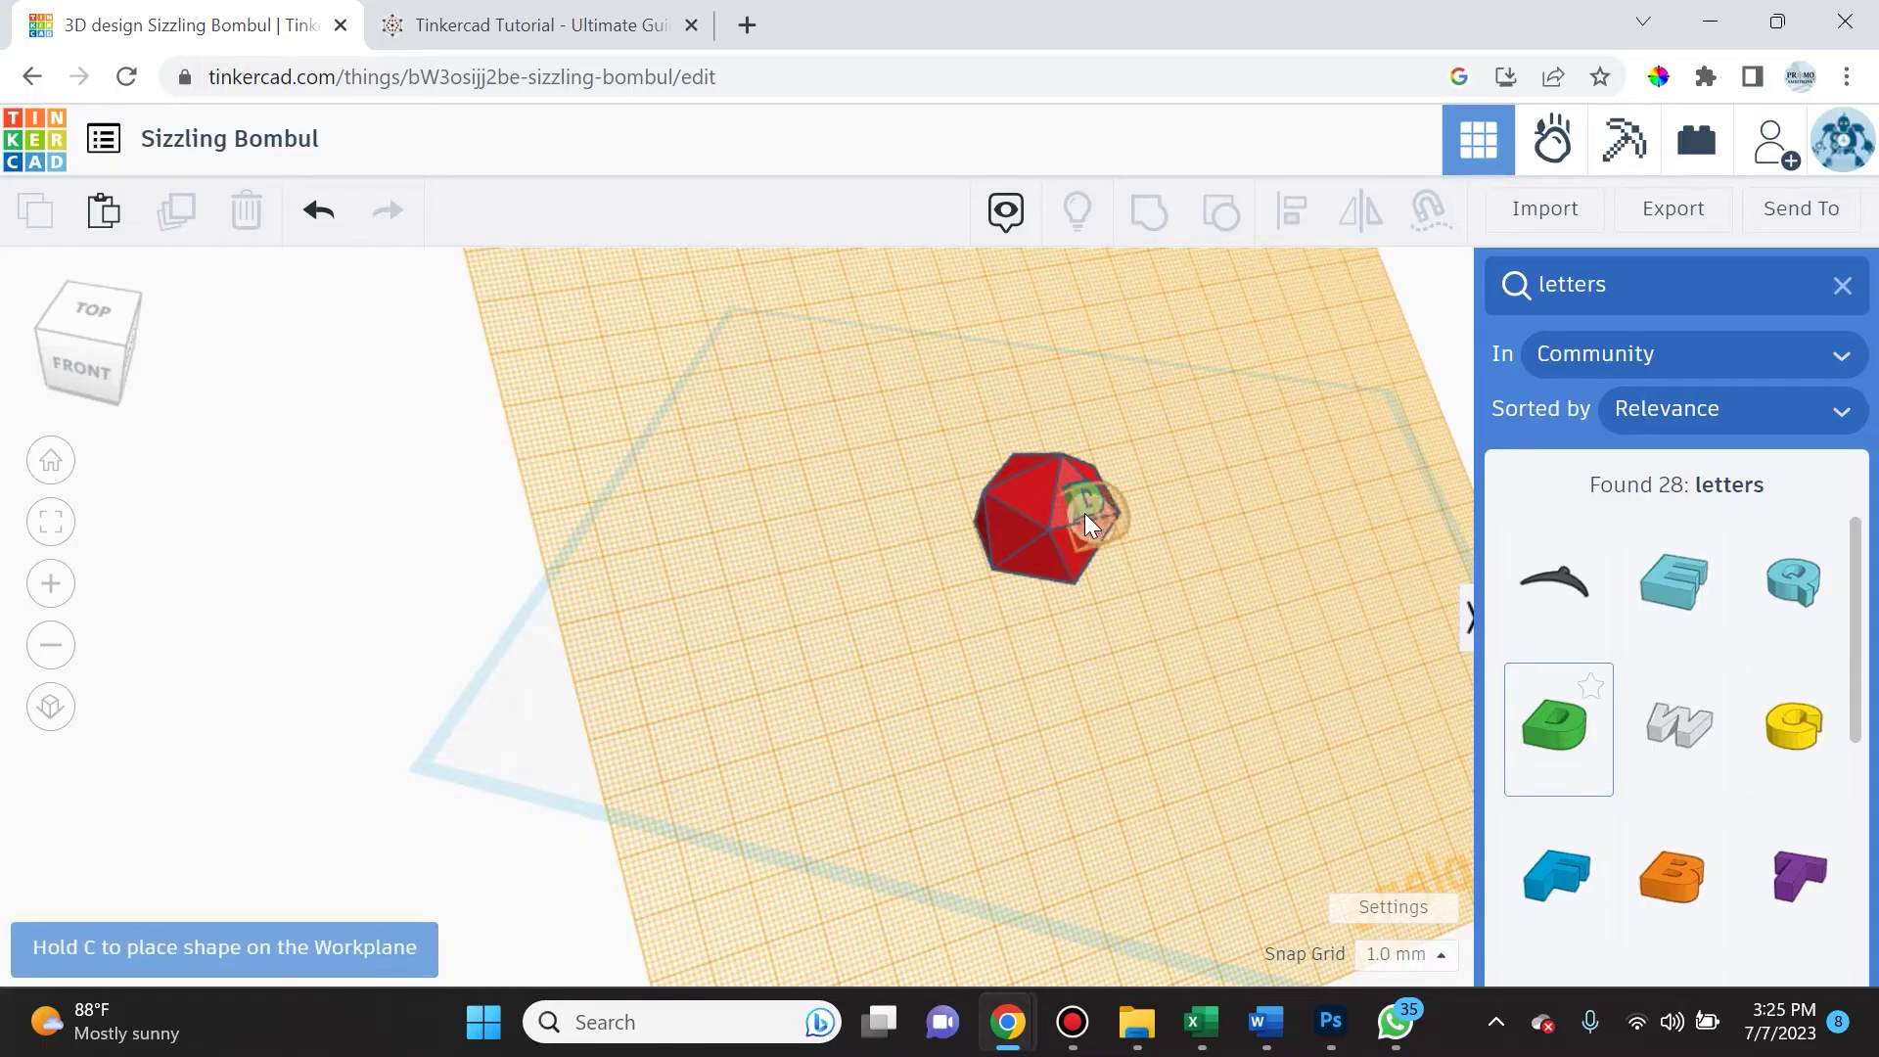
pyautogui.moveTo(1066, 506); pyautogui.dragTo(1080, 500)
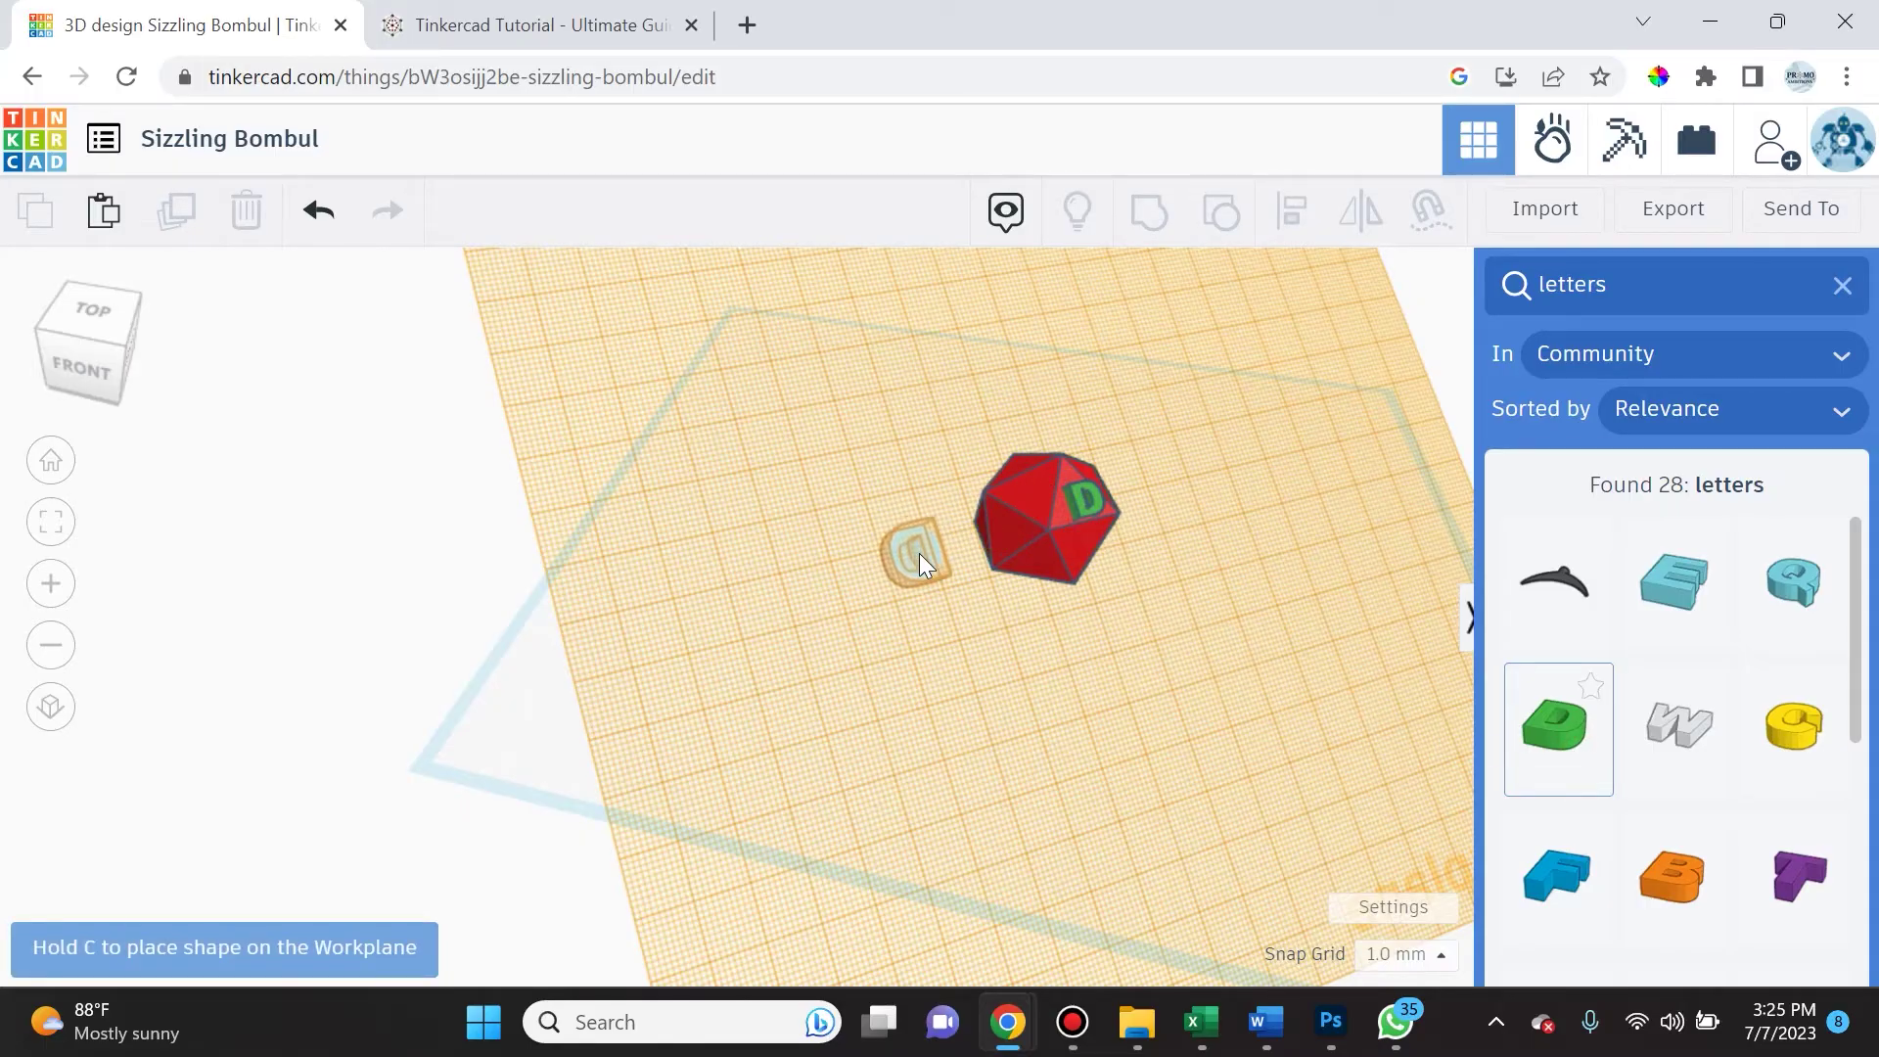
pyautogui.moveTo(1012, 591); pyautogui.dragTo(983, 599)
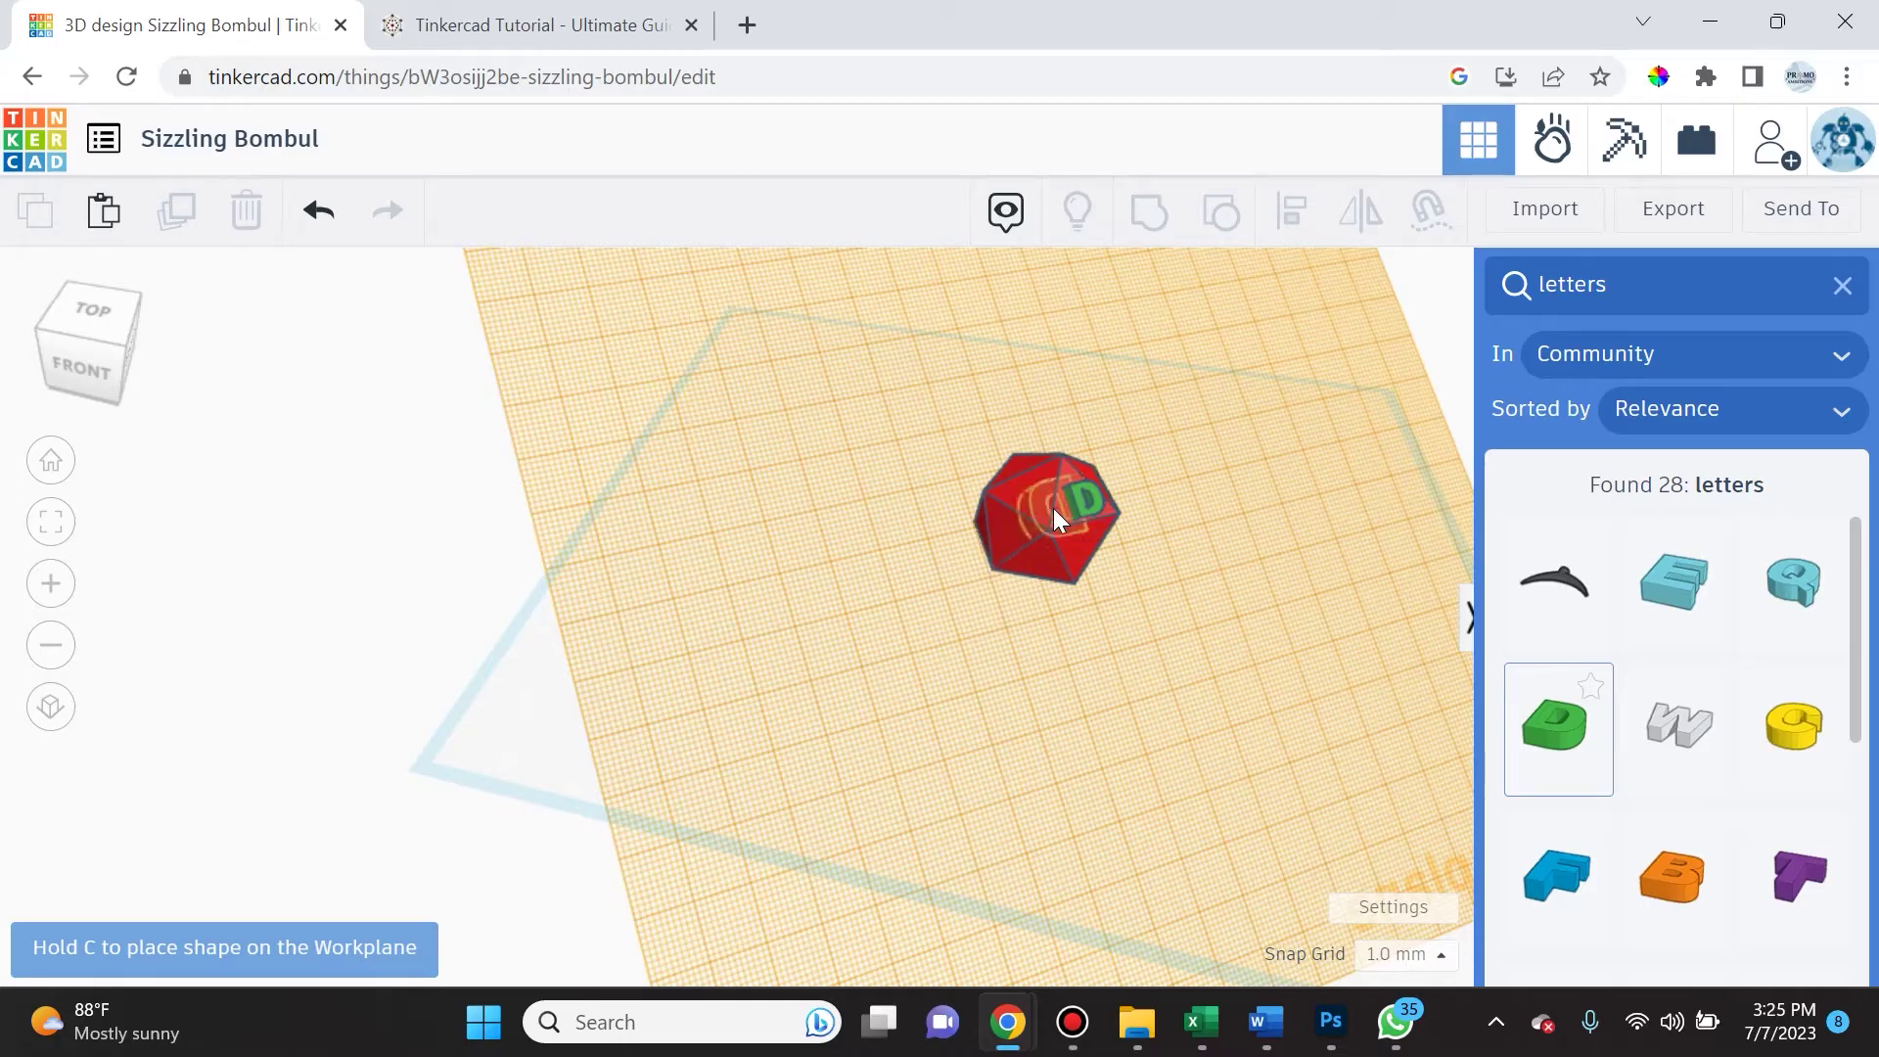
pyautogui.moveTo(1051, 507); pyautogui.dragTo(1053, 508)
# - Try enlarging the second letter D on the icosahedron, then delete it
pyautogui.moveTo(915, 672); pyautogui.dragTo(897, 712, button='right')
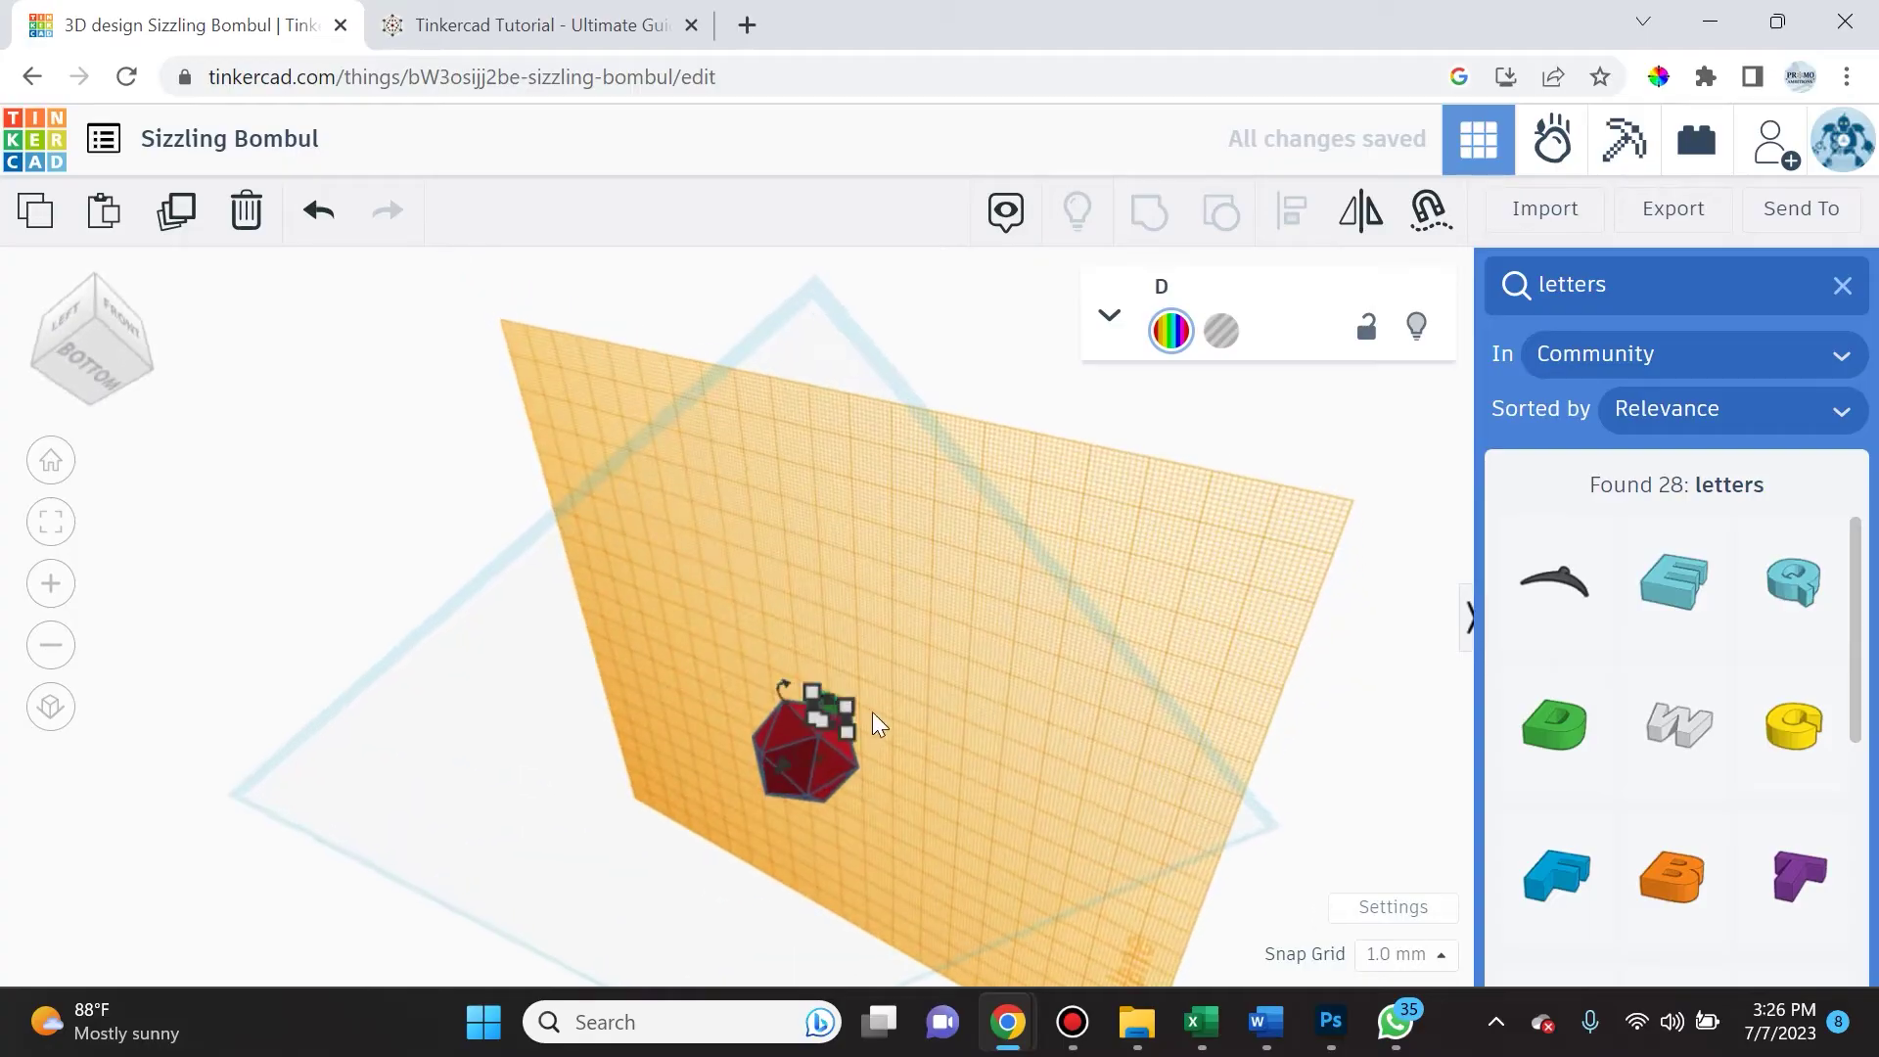
pyautogui.scroll(5, 795, 708)
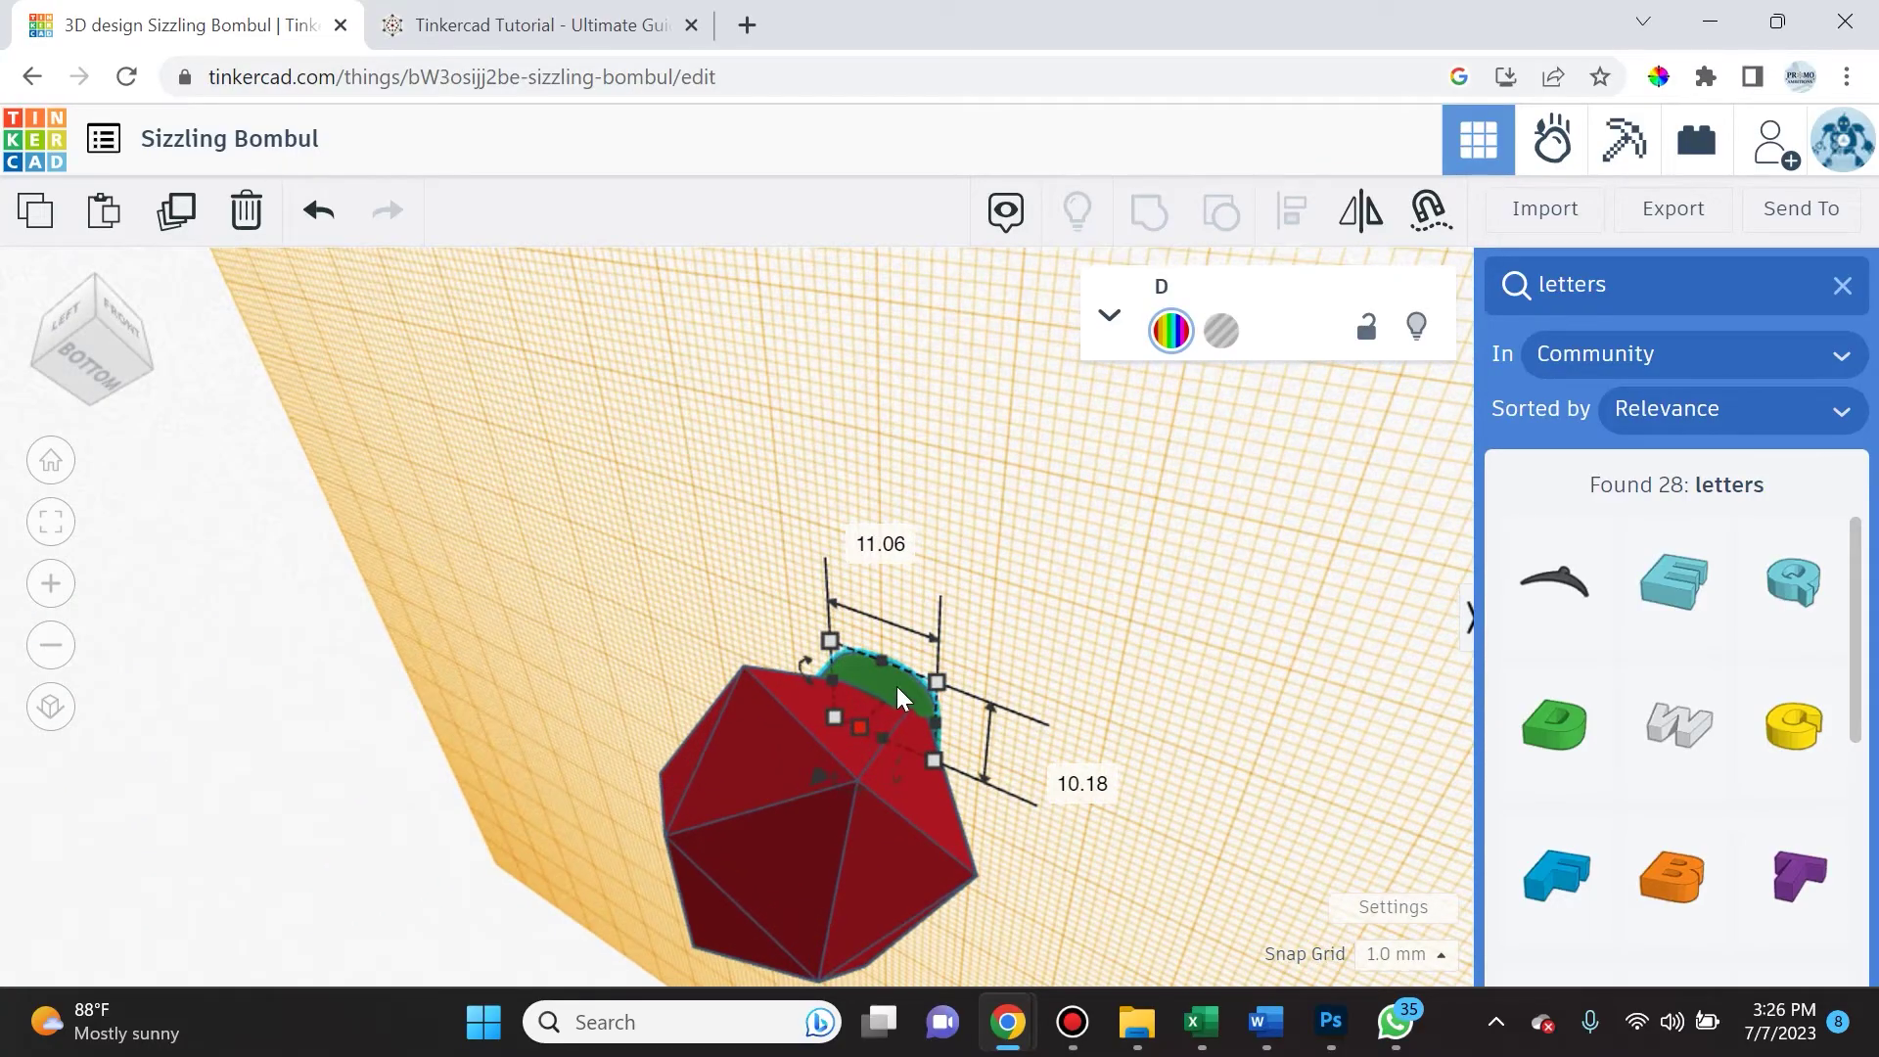
pyautogui.moveTo(929, 609); pyautogui.dragTo(1026, 775)
pyautogui.moveTo(997, 670); pyautogui.dragTo(901, 603)
pyautogui.moveTo(1164, 510); pyautogui.dragTo(962, 651, button='right')
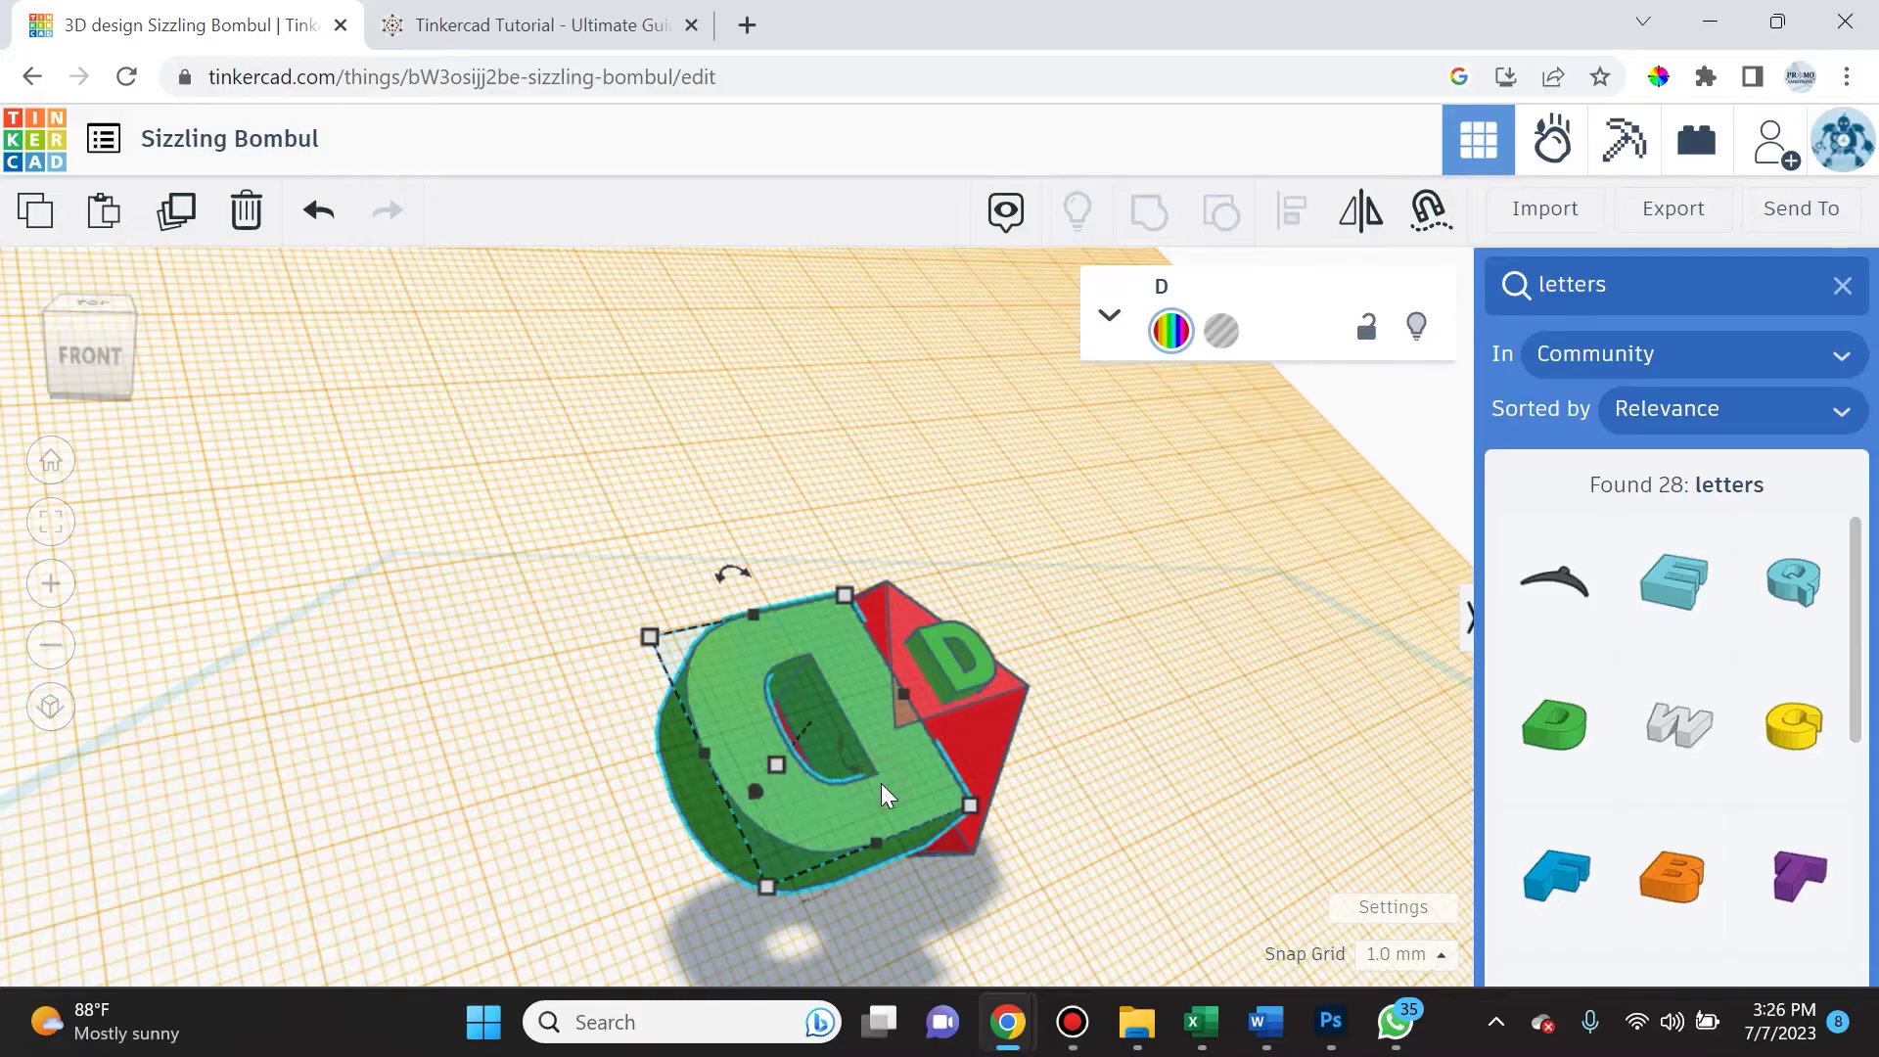
pyautogui.press('Delete')
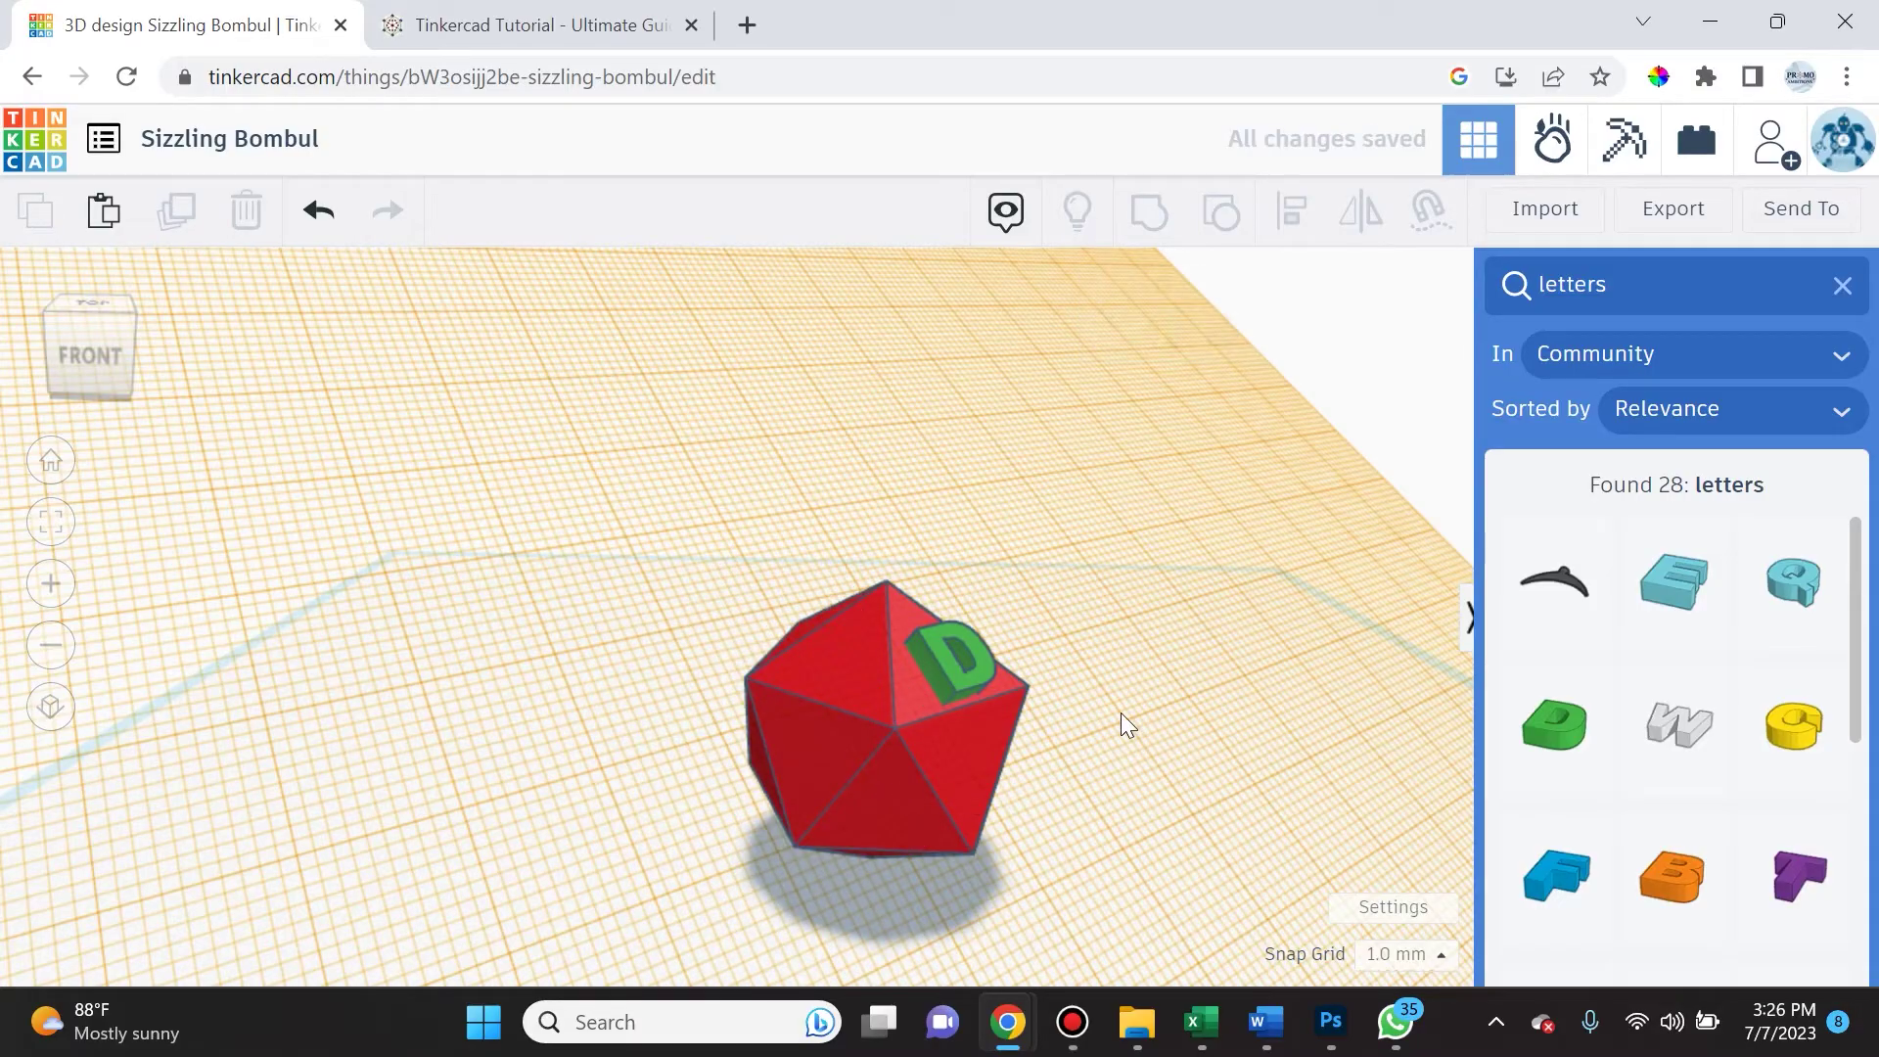
# - Close the shape search and reset the workplane to the original base grid
pyautogui.scroll(-5, 667, 600)
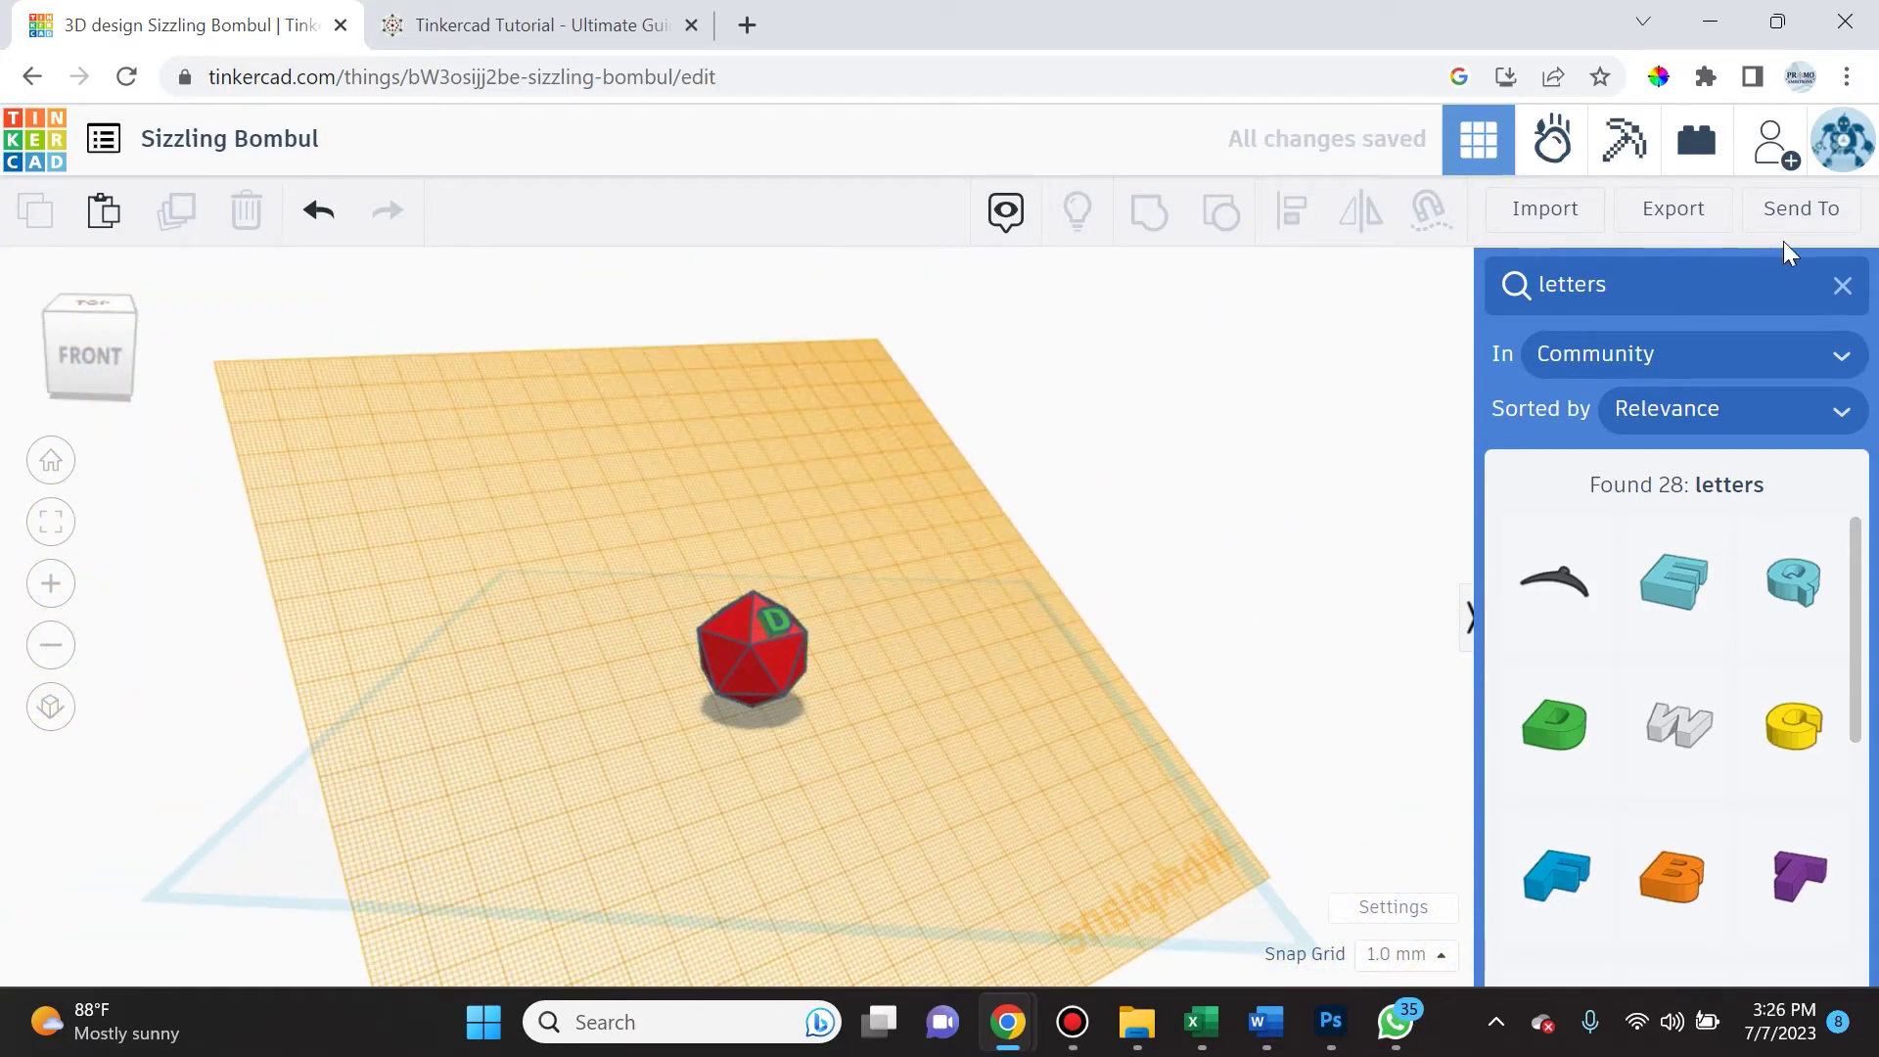
pyautogui.click(1842, 286)
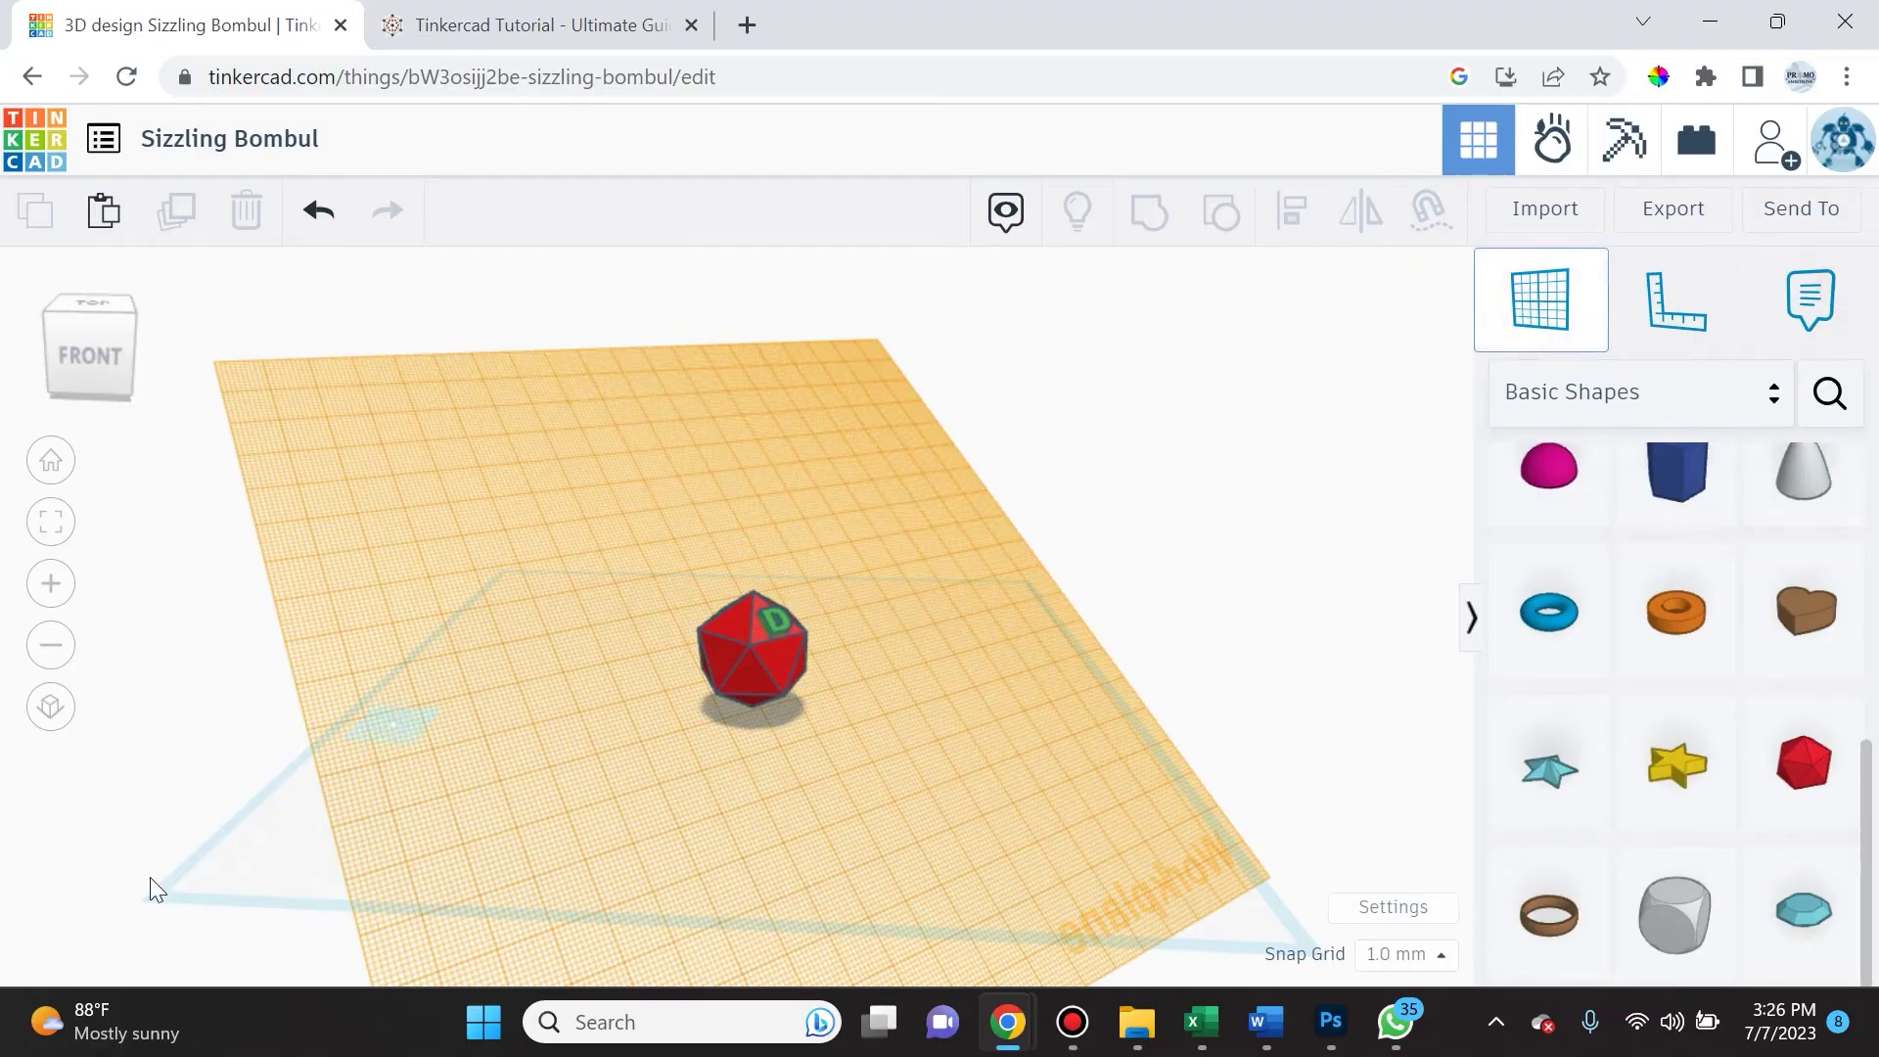
pyautogui.click(242, 862)
pyautogui.scroll(4, 701, 642)
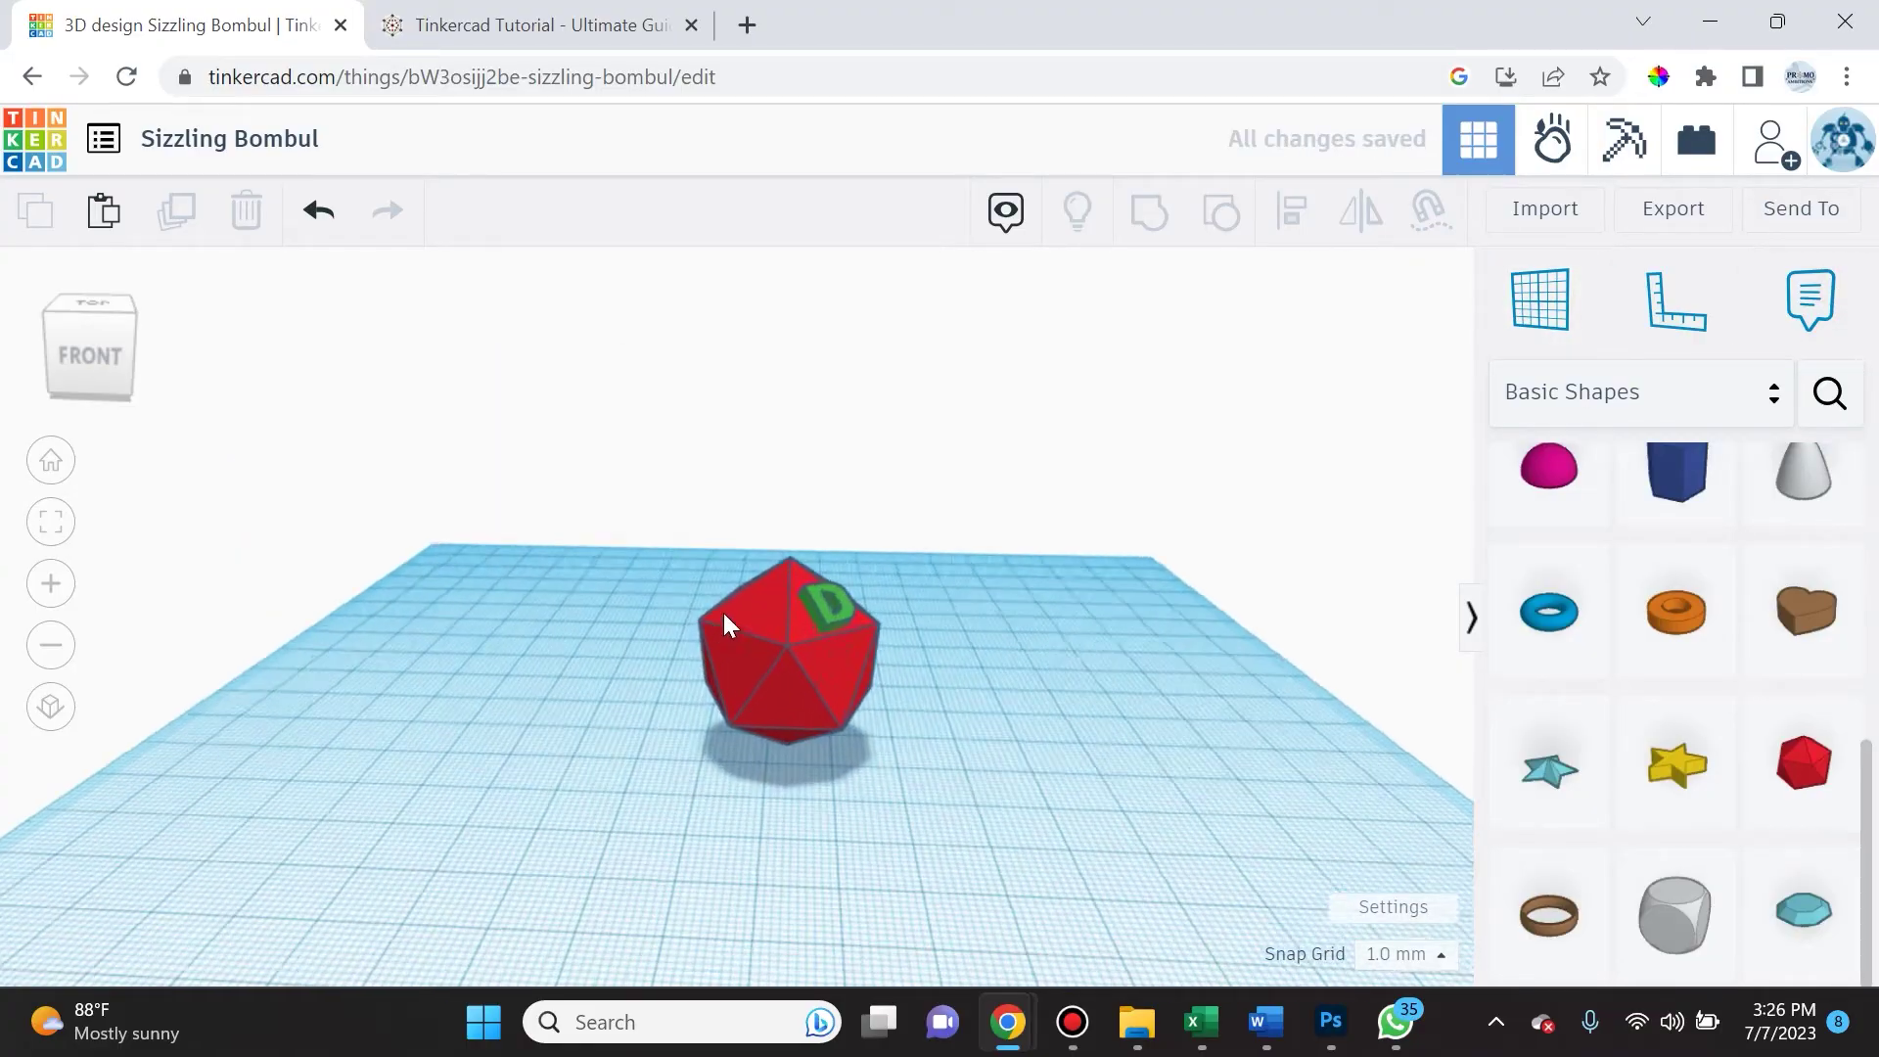
# - Add a Heart basic shape to the base grid so that it overlaps the lower part of the icosahedron
pyautogui.click(925, 758)
pyautogui.click(1805, 612)
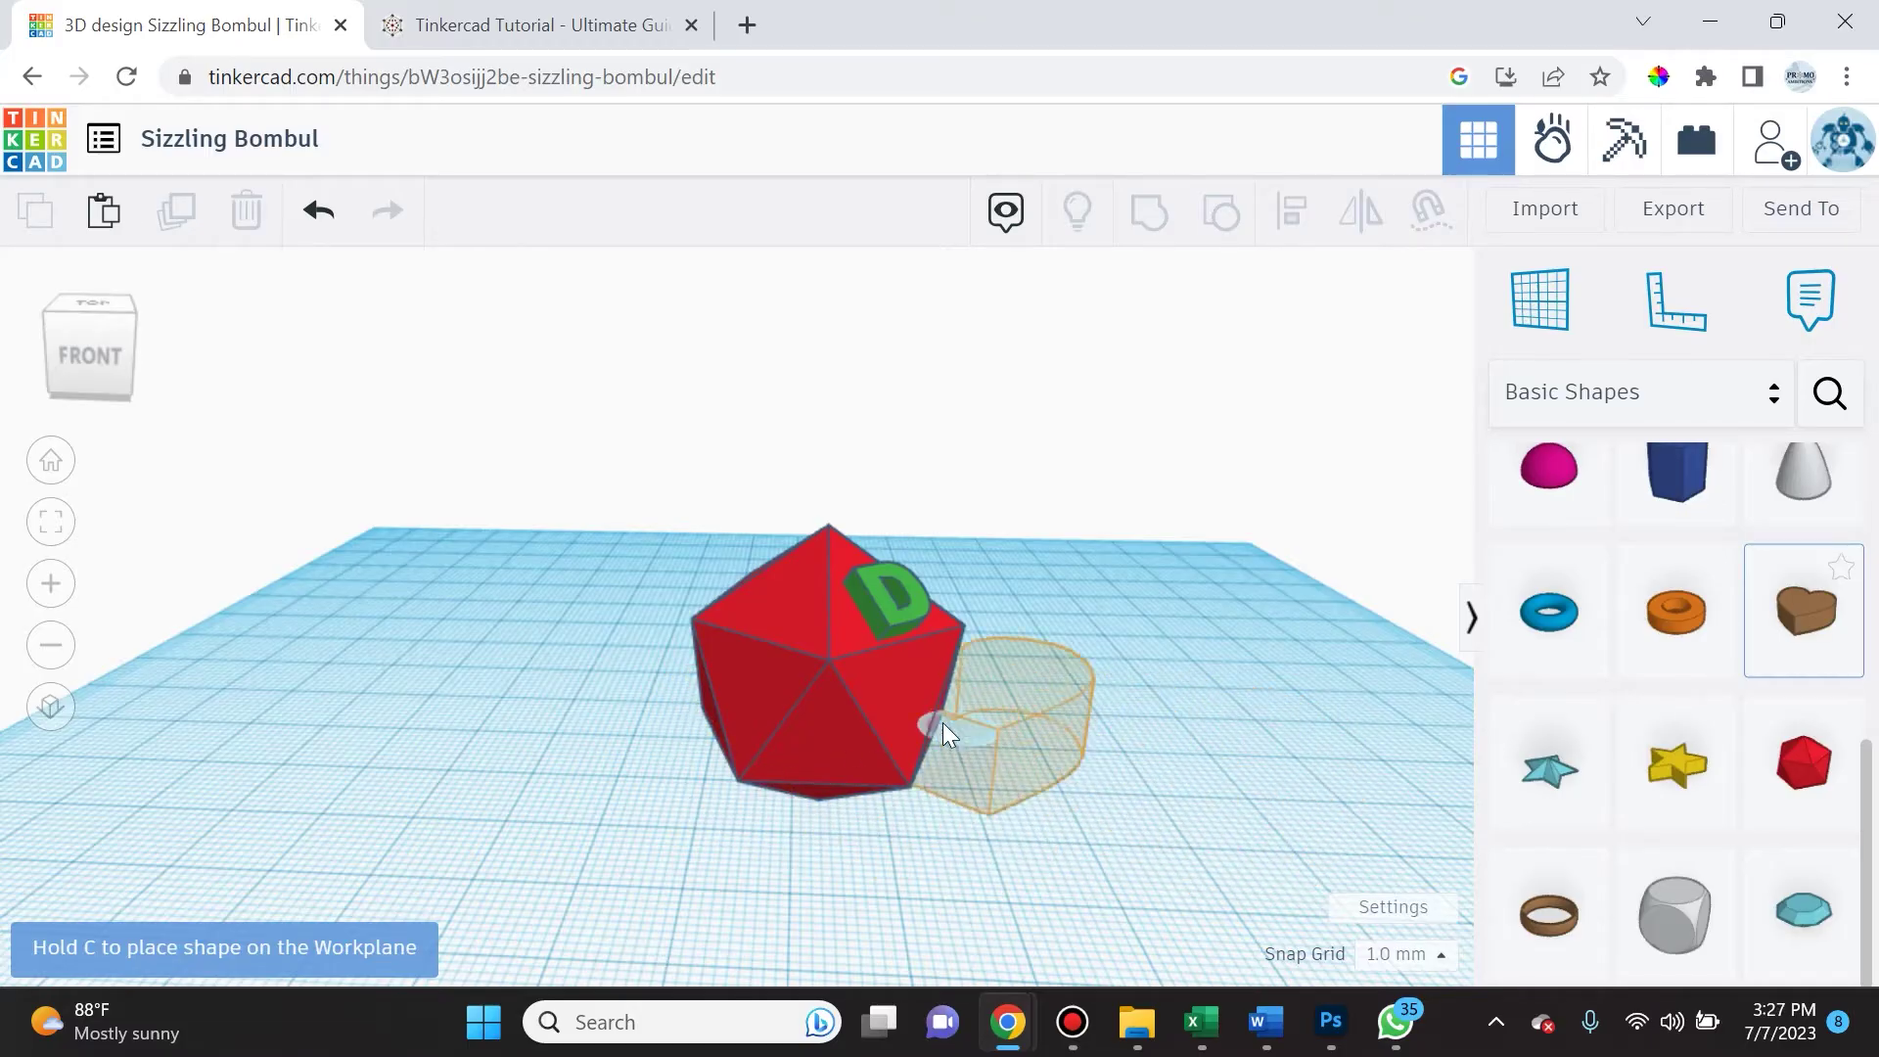
pyautogui.click(816, 780)
pyautogui.moveTo(663, 879); pyautogui.dragTo(594, 934)
pyautogui.click(1179, 709)
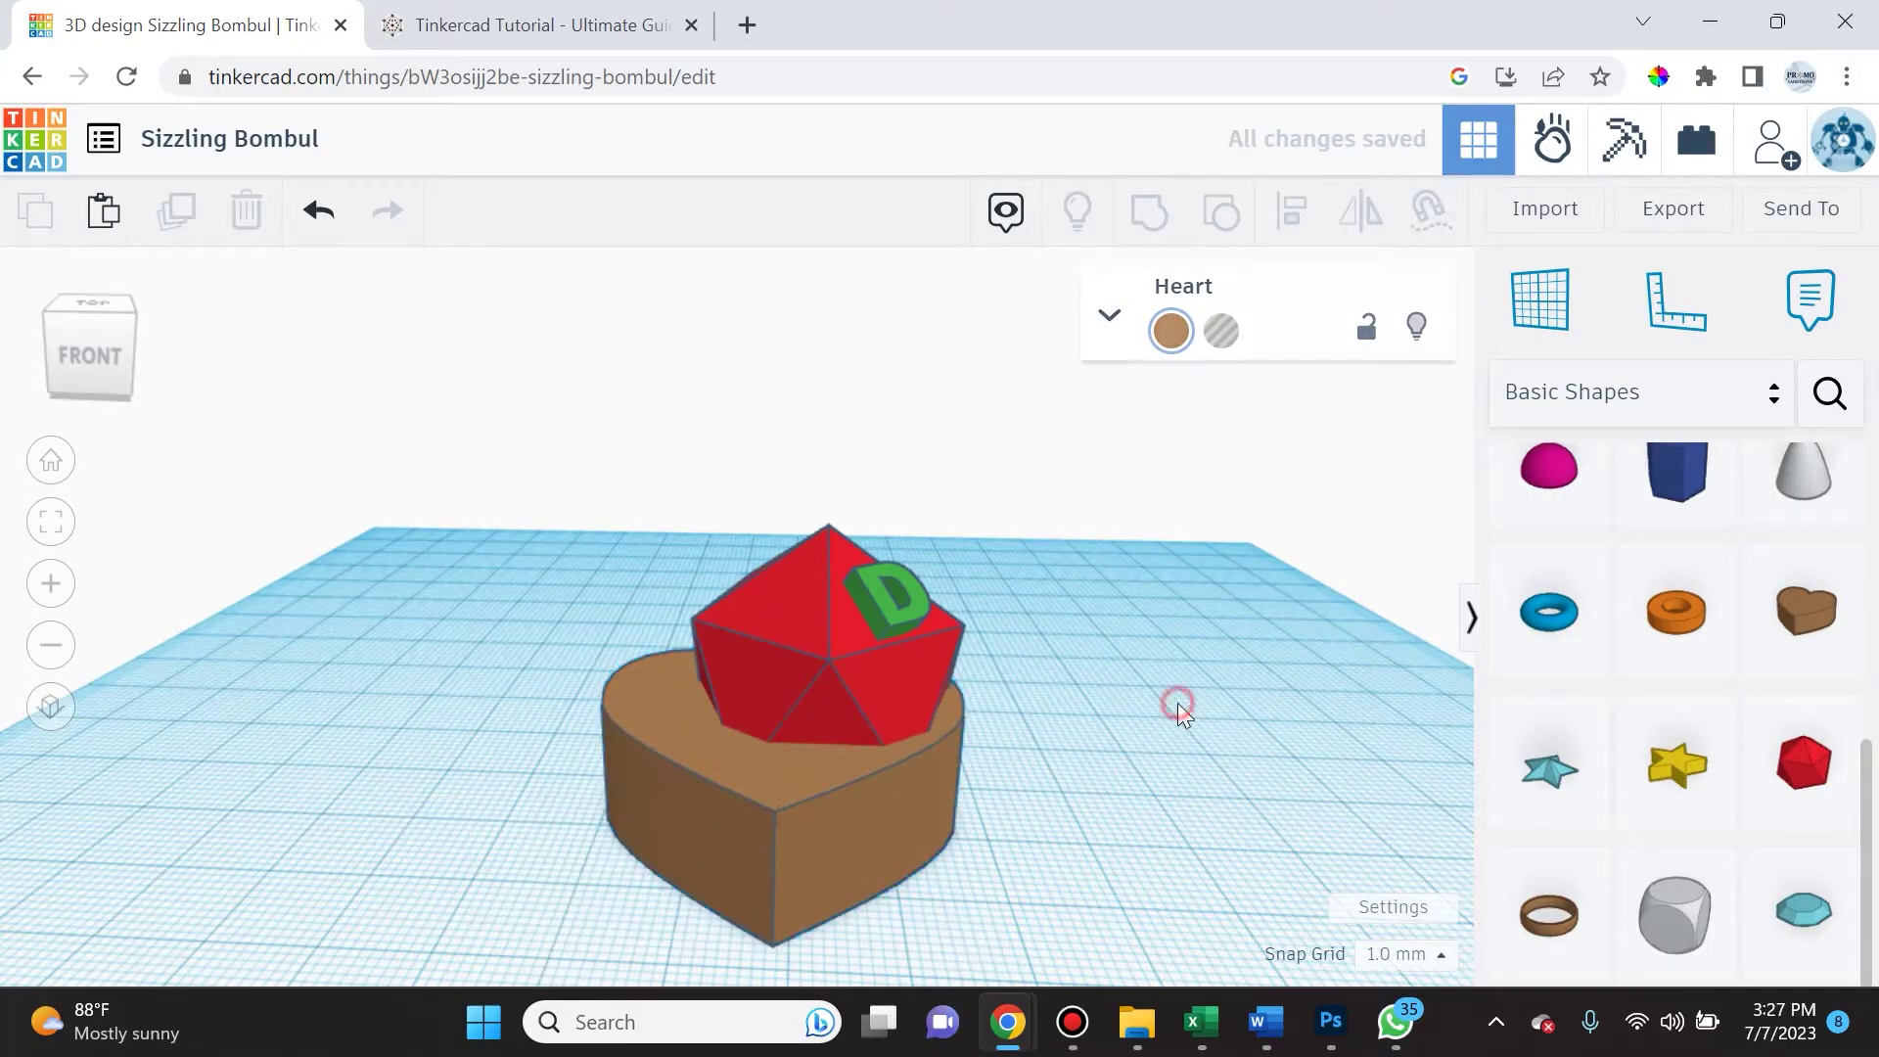
# - Delete the letter D from the icosahedron face
pyautogui.moveTo(1184, 592); pyautogui.dragTo(1086, 720, button='right')
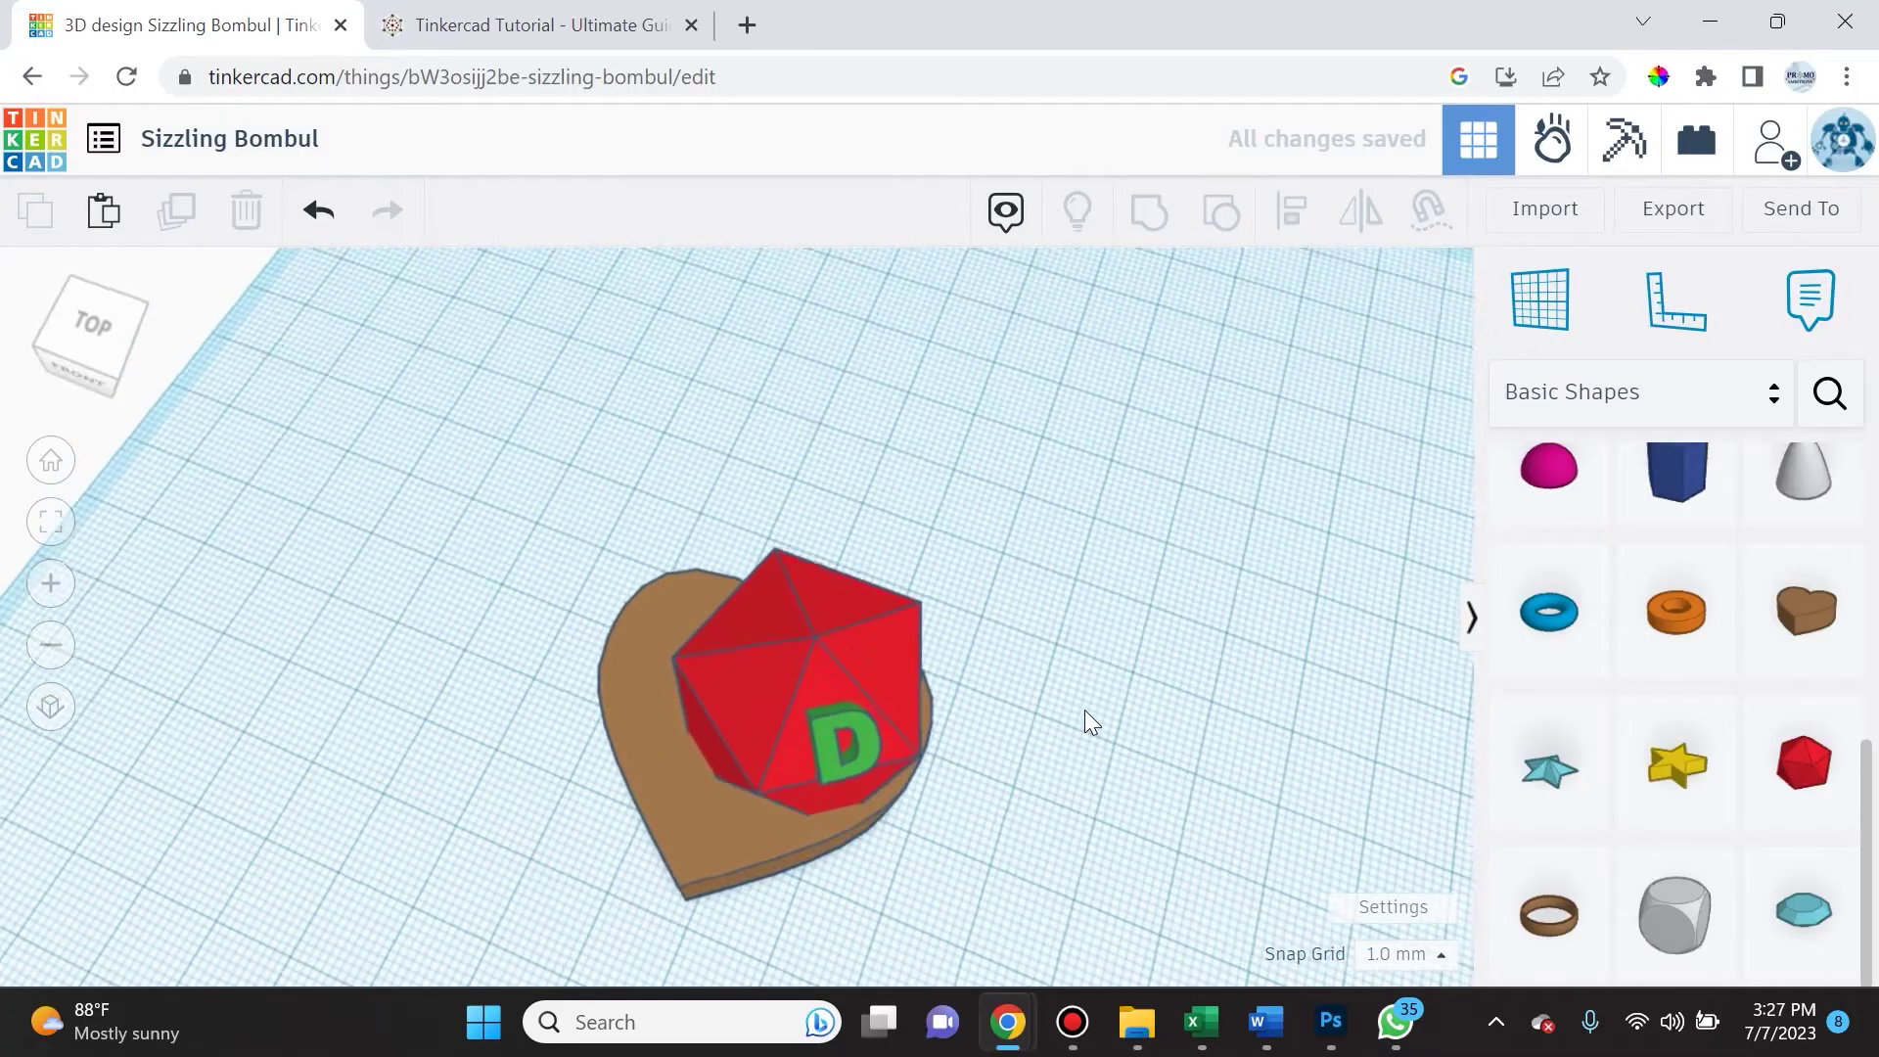
pyautogui.click(874, 739)
pyautogui.press('Delete')
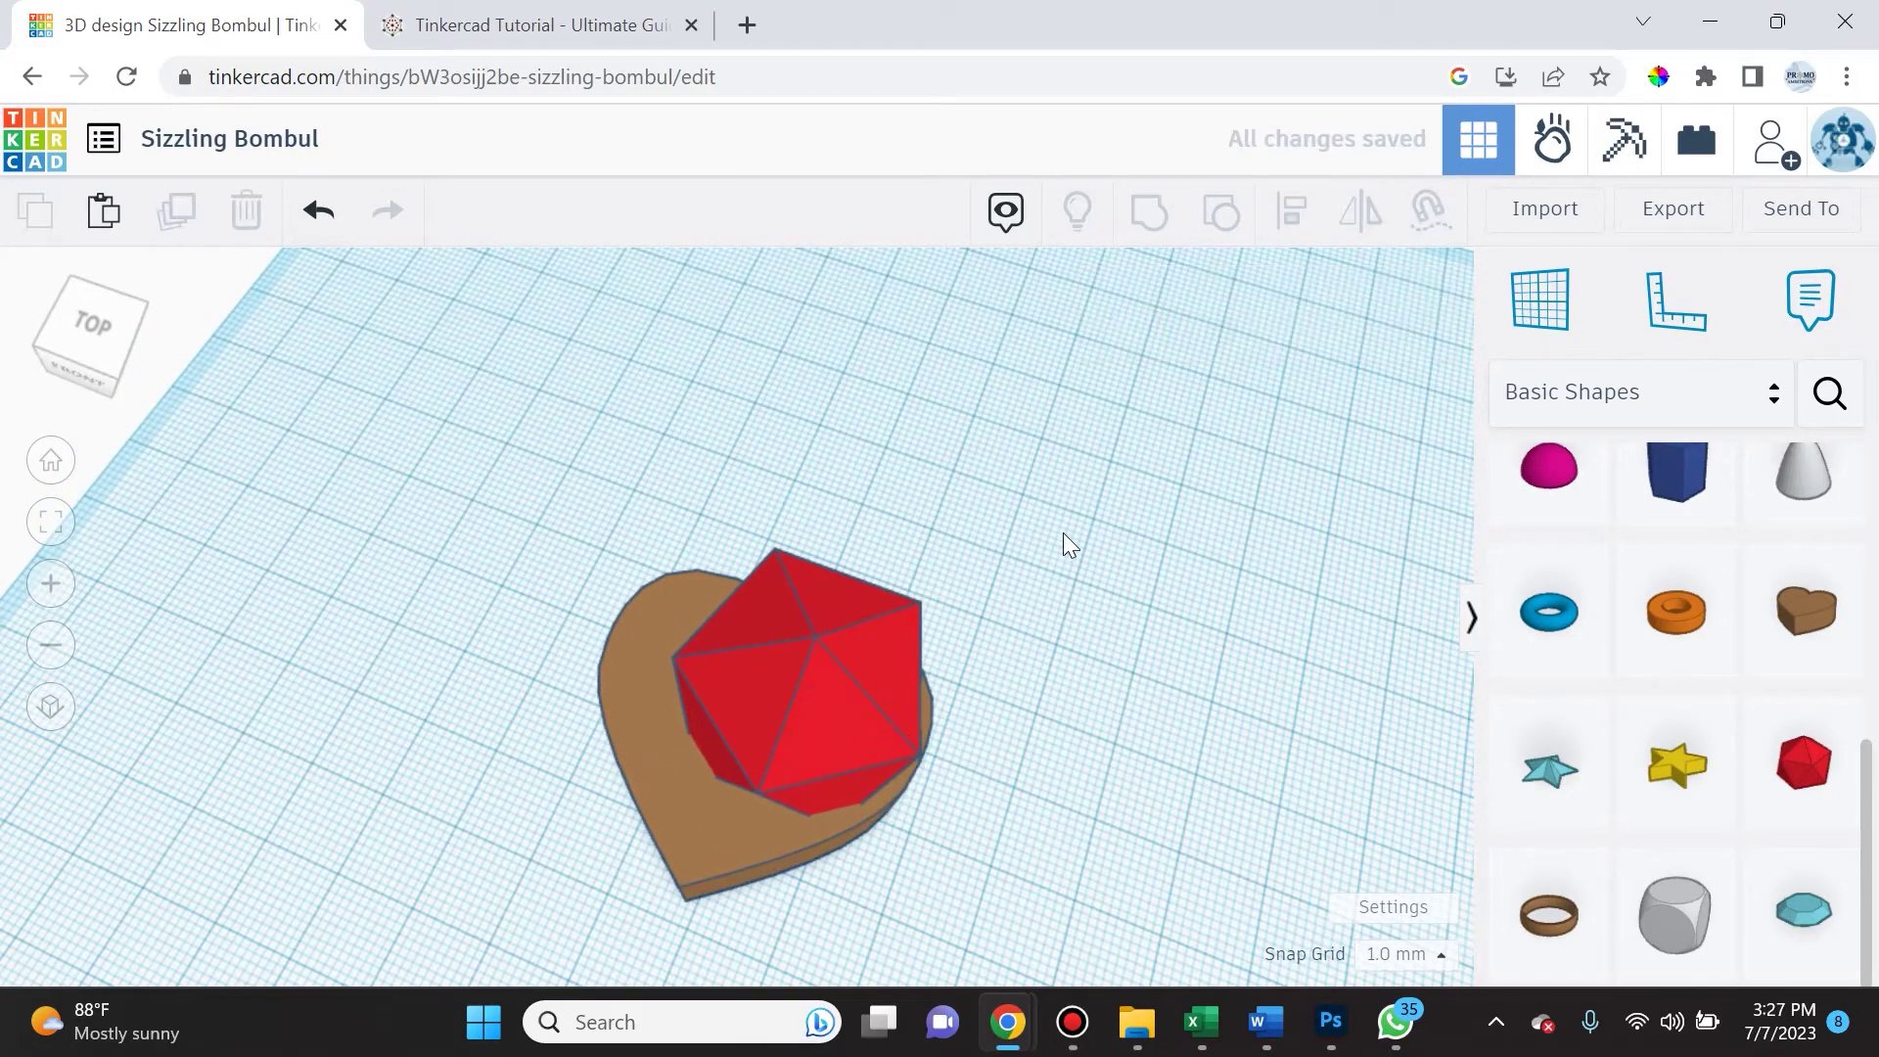
# - Select the icosahedron and the heart and align their centers along both horizontal axes
pyautogui.moveTo(1013, 549); pyautogui.dragTo(570, 859)
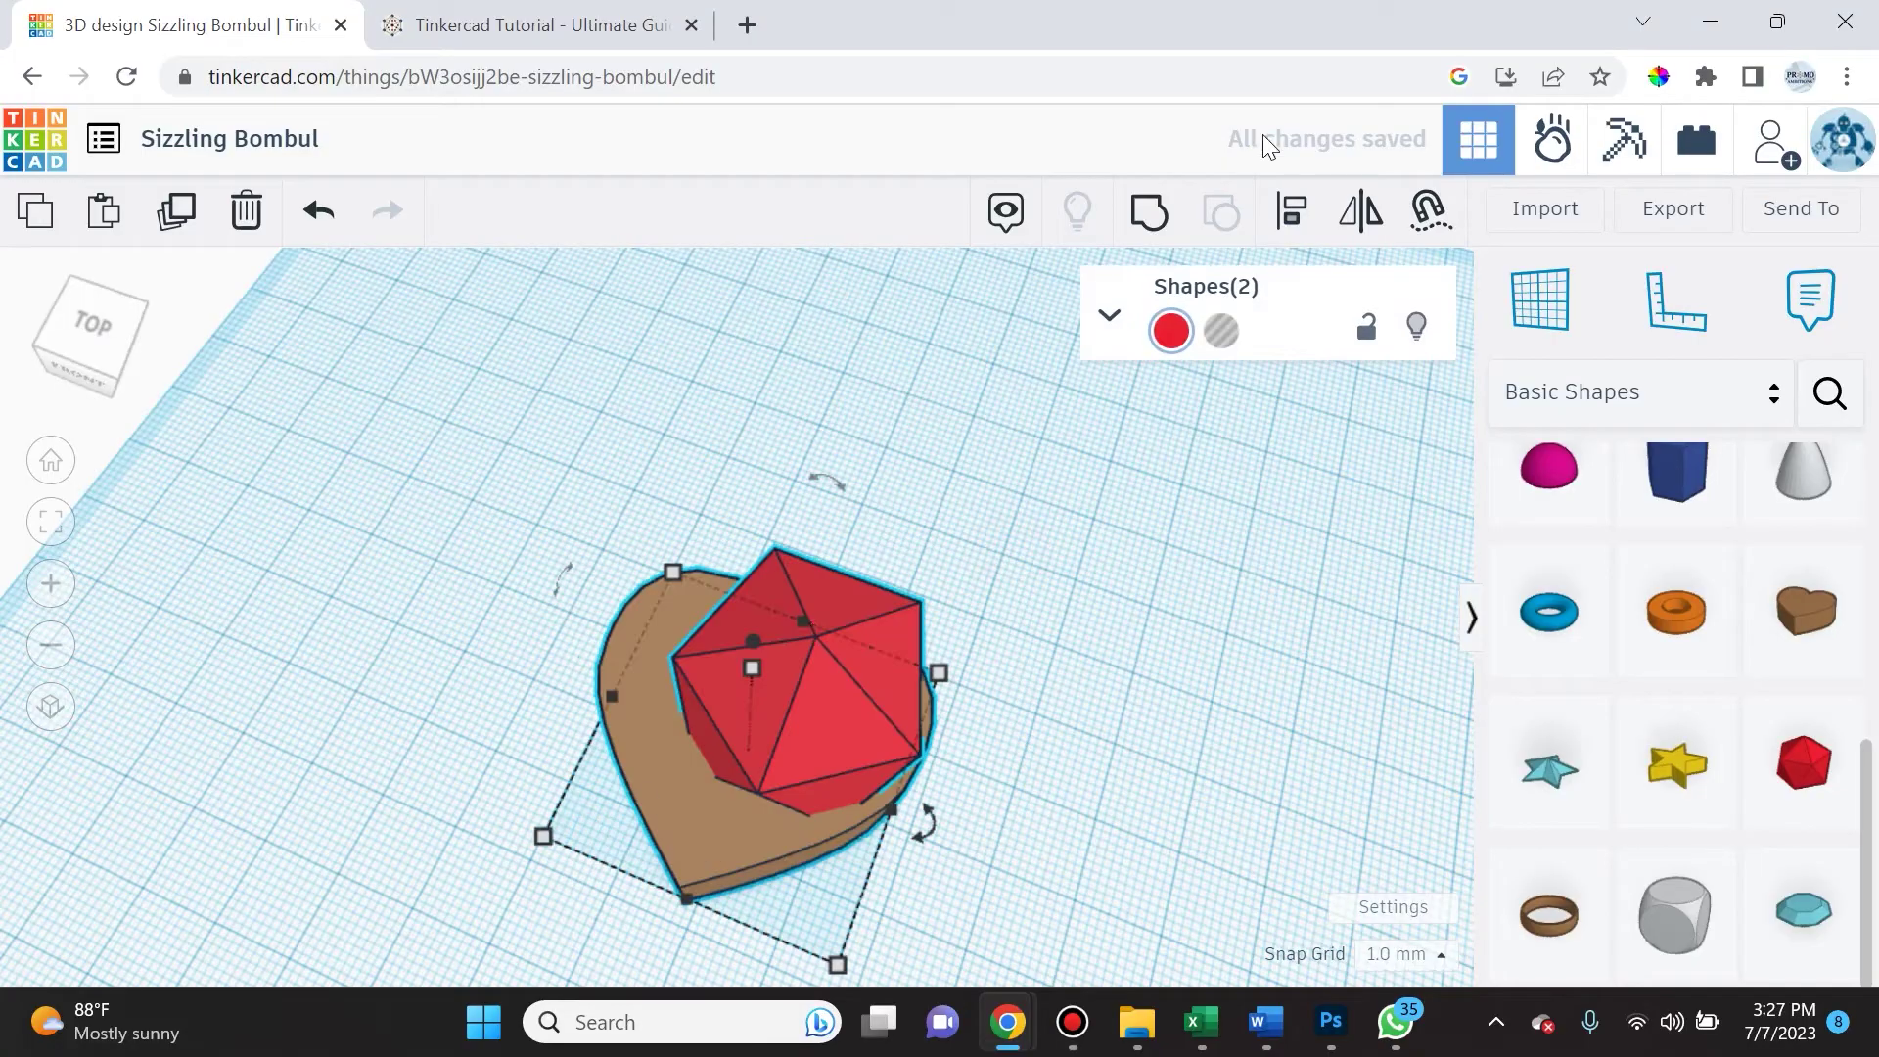
pyautogui.click(1291, 213)
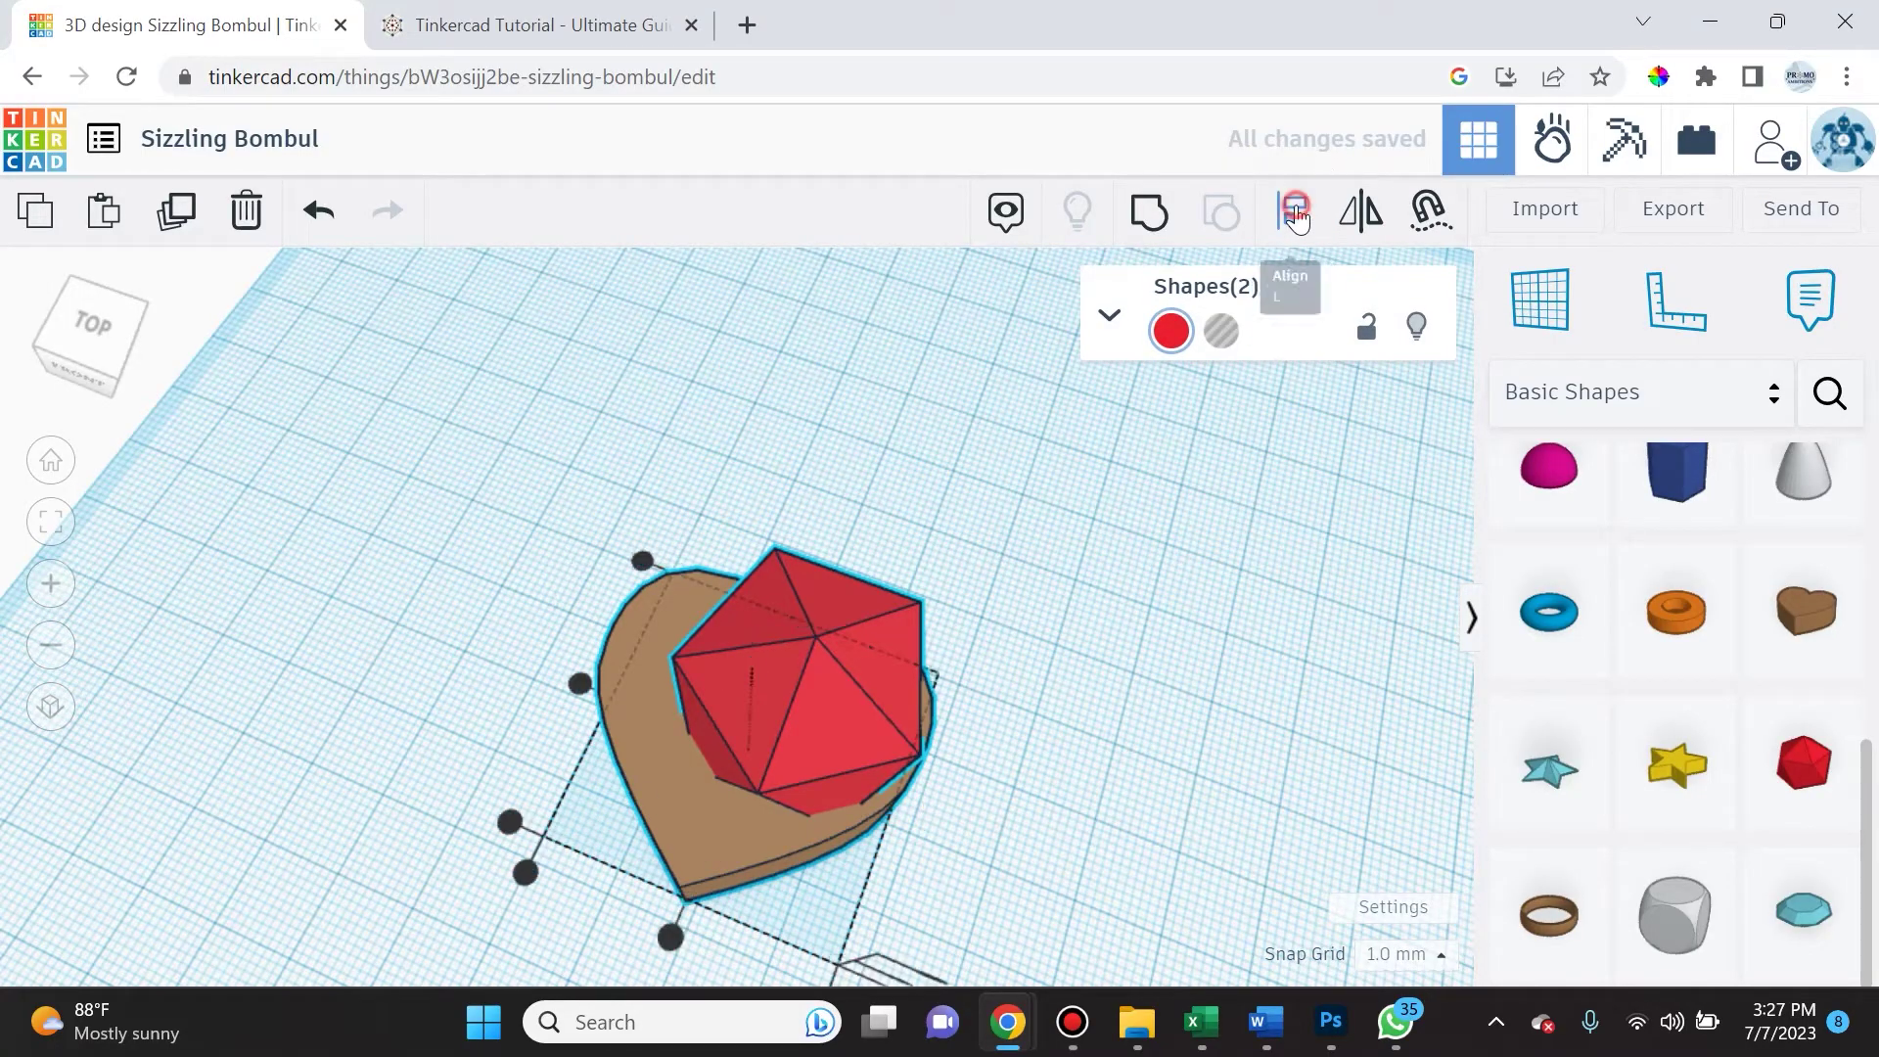
pyautogui.click(579, 683)
pyautogui.click(680, 931)
pyautogui.moveTo(1049, 853); pyautogui.dragTo(1108, 908, button='right')
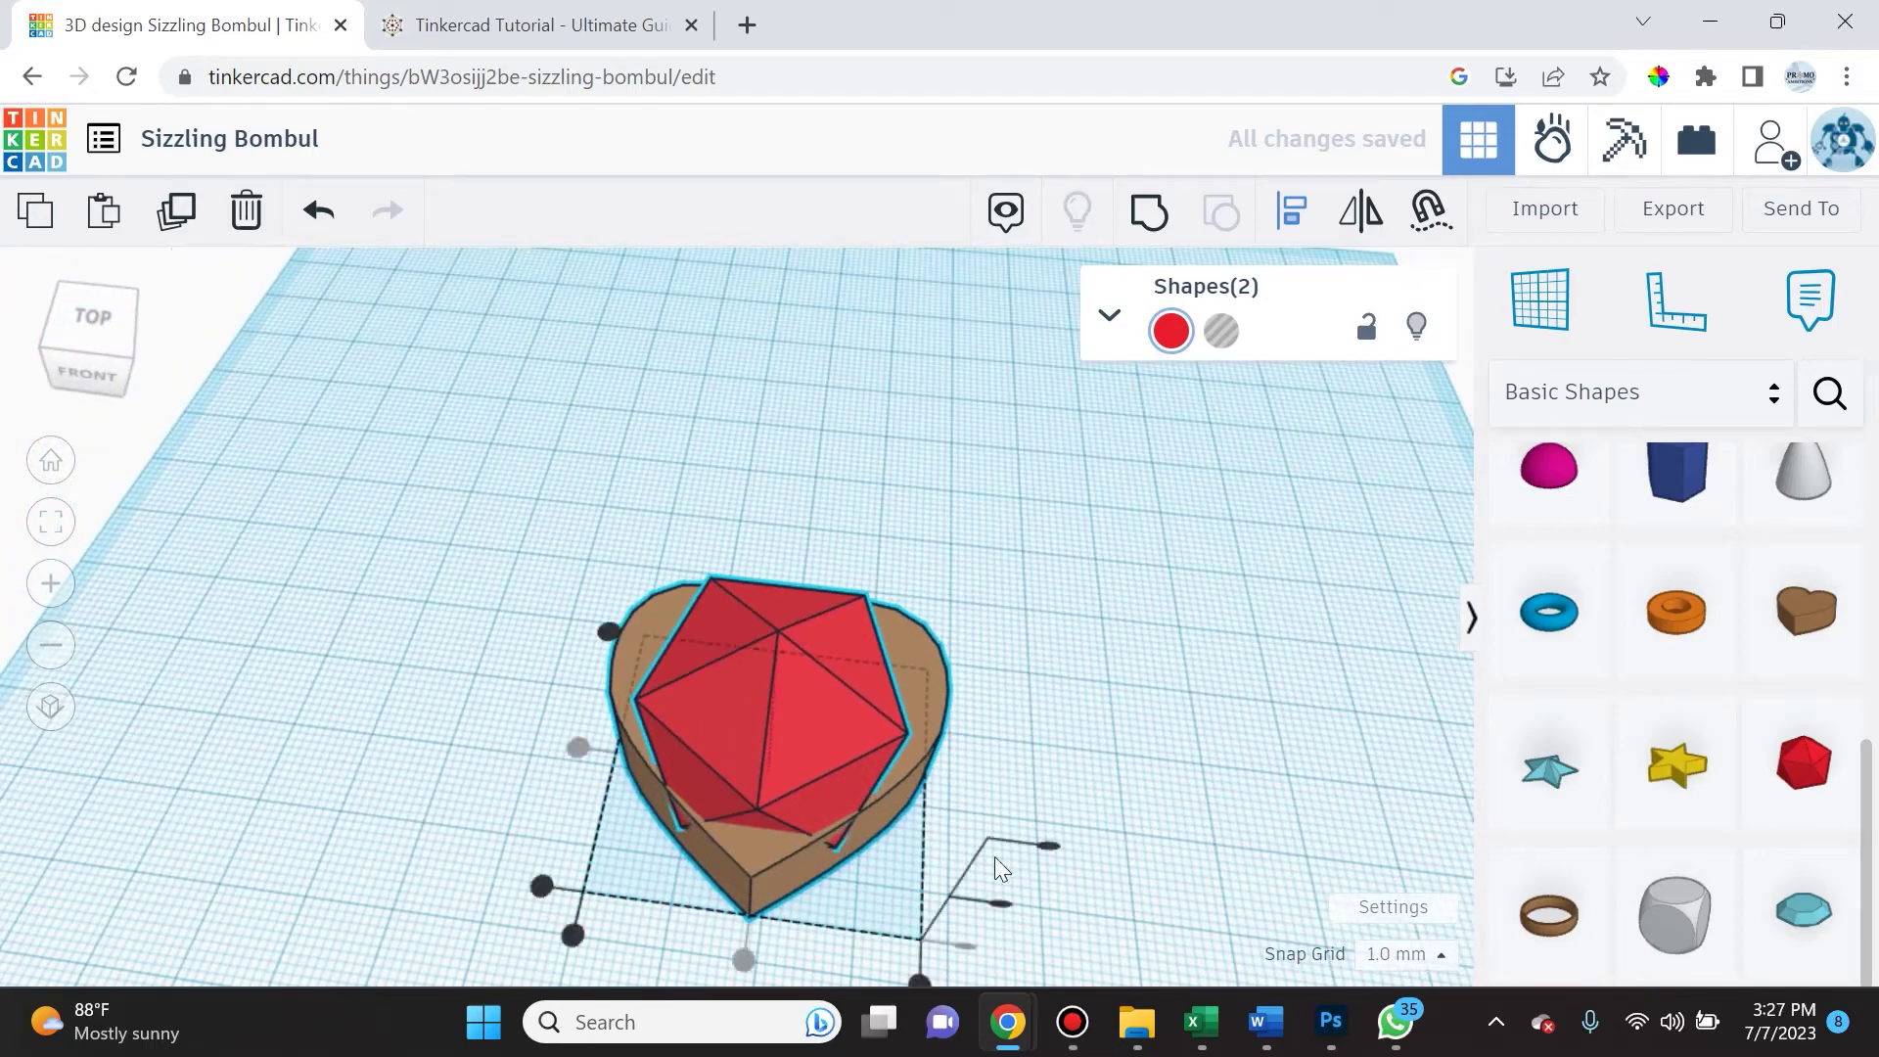
pyautogui.moveTo(1026, 759); pyautogui.dragTo(1074, 671, button='right')
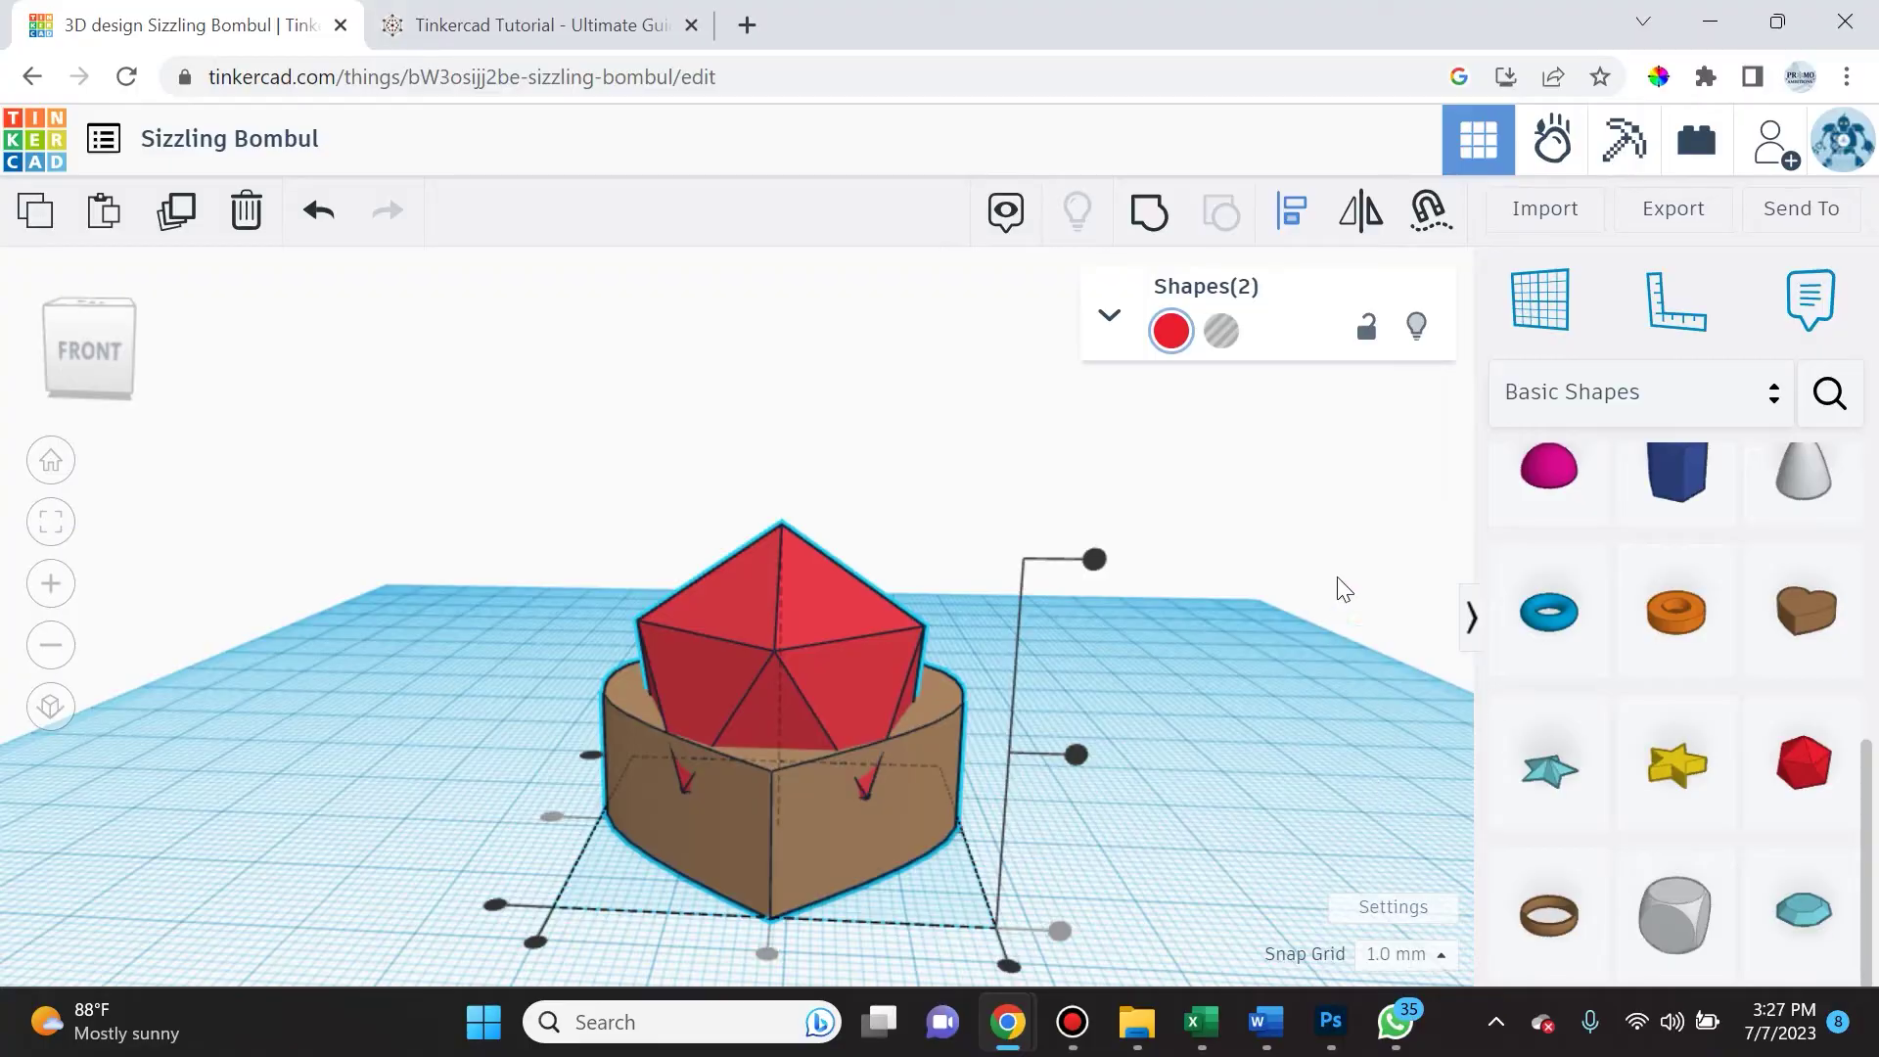
pyautogui.click(1356, 475)
# - Raise the heart above the base grid so that the icosahedron's lower tip protrudes beneath it
pyautogui.click(824, 862)
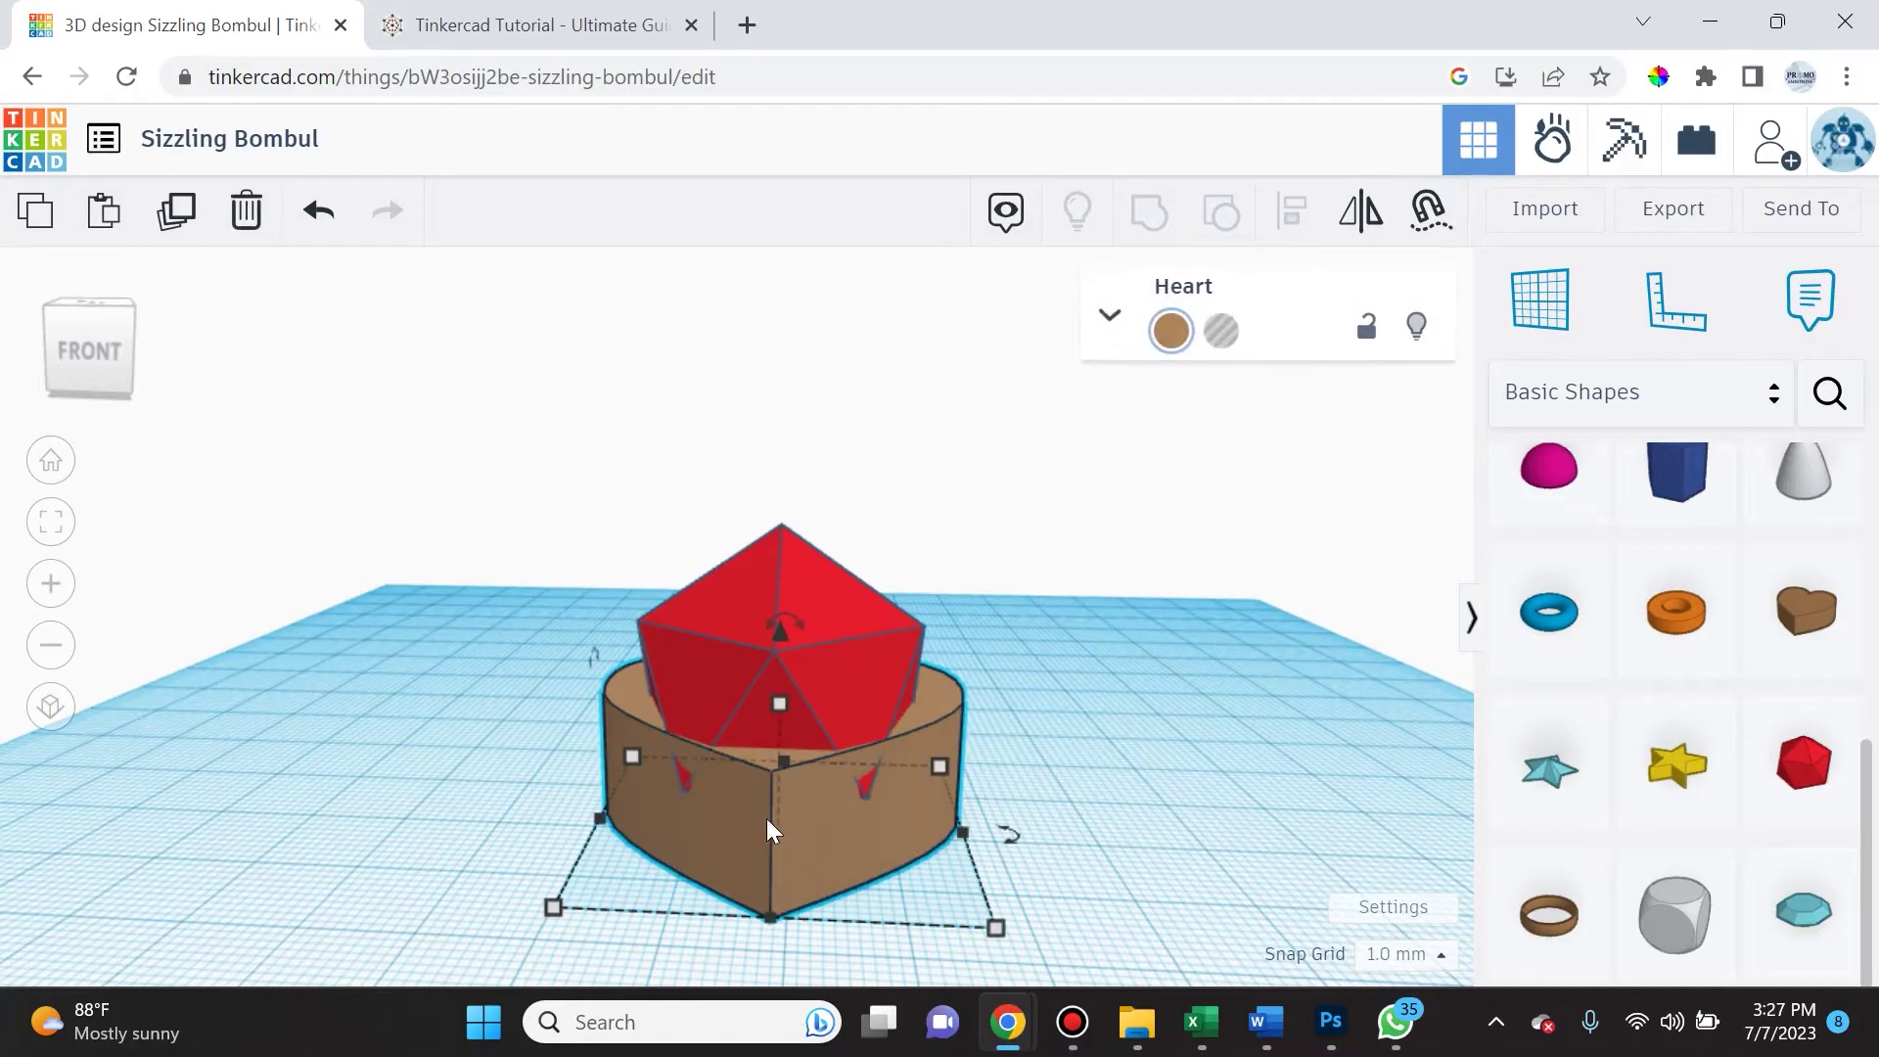
pyautogui.moveTo(777, 631); pyautogui.dragTo(785, 564)
pyautogui.moveTo(786, 564); pyautogui.dragTo(952, 671, button='right')
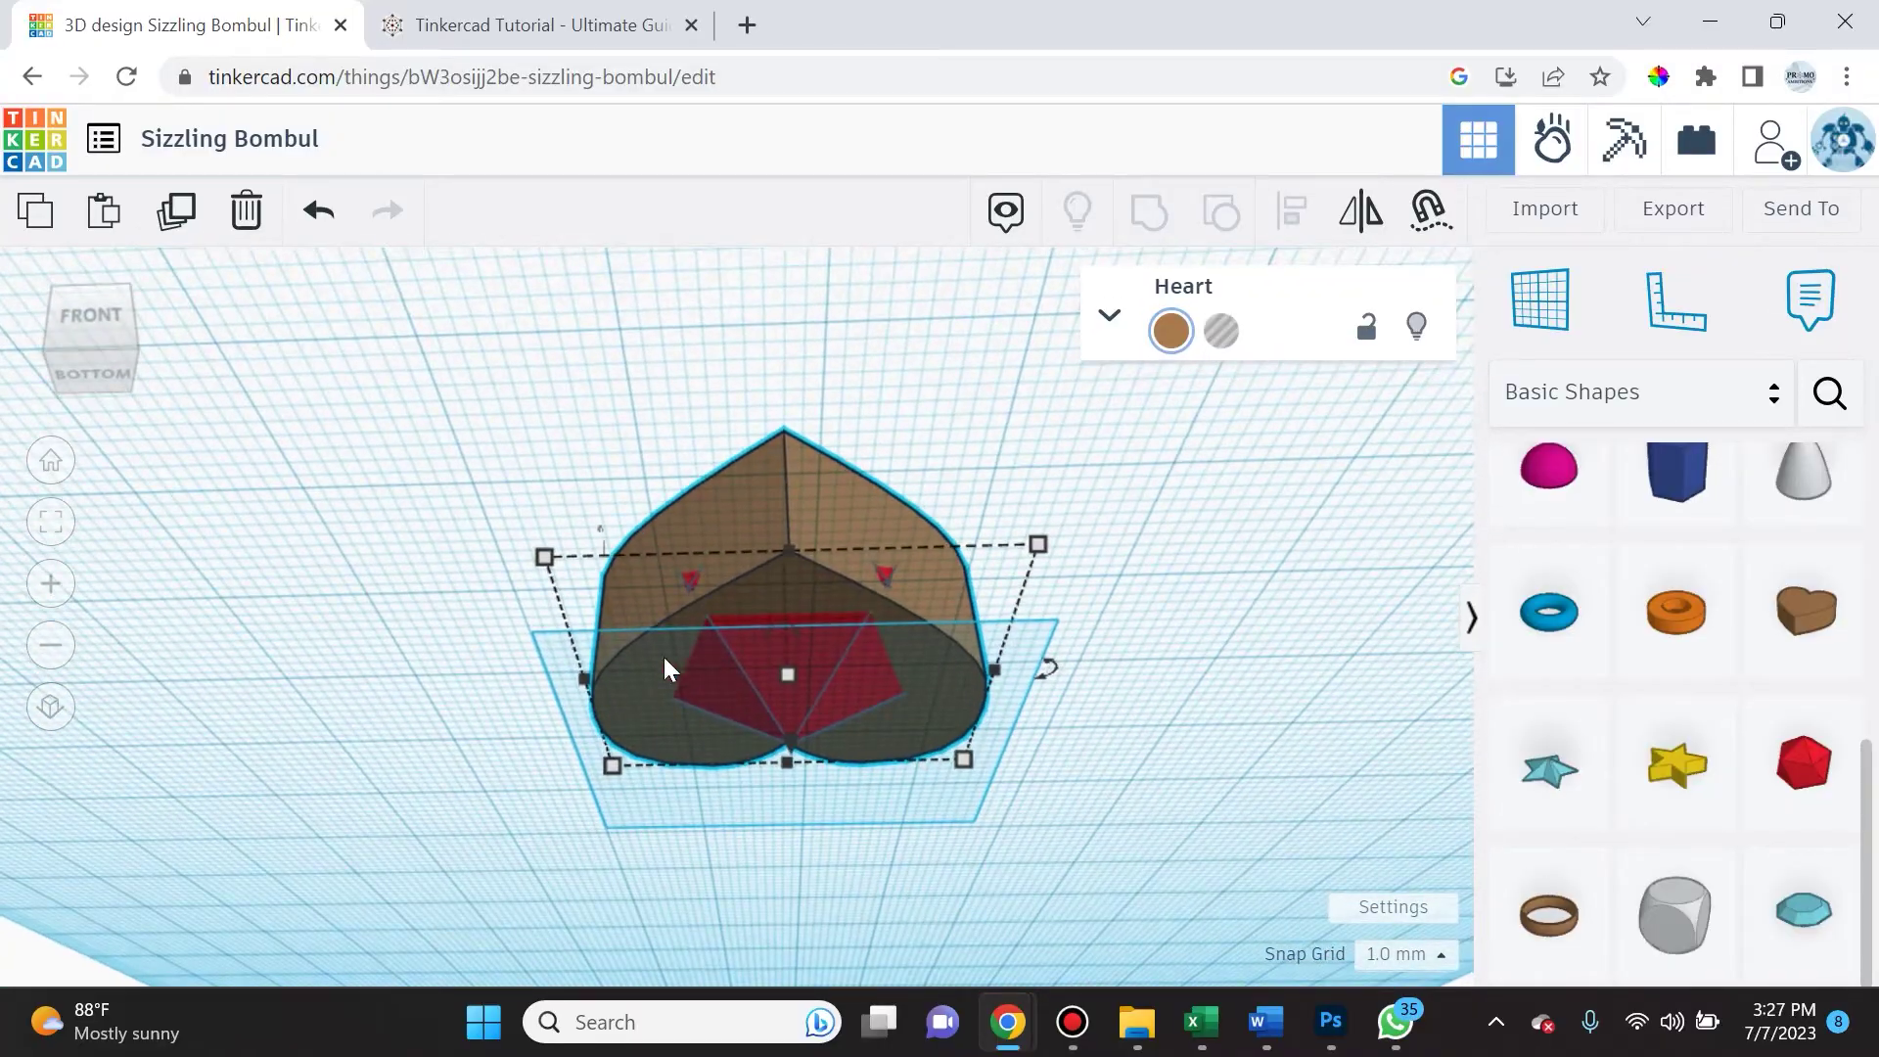
pyautogui.moveTo(1292, 528); pyautogui.dragTo(1257, 587, button='right')
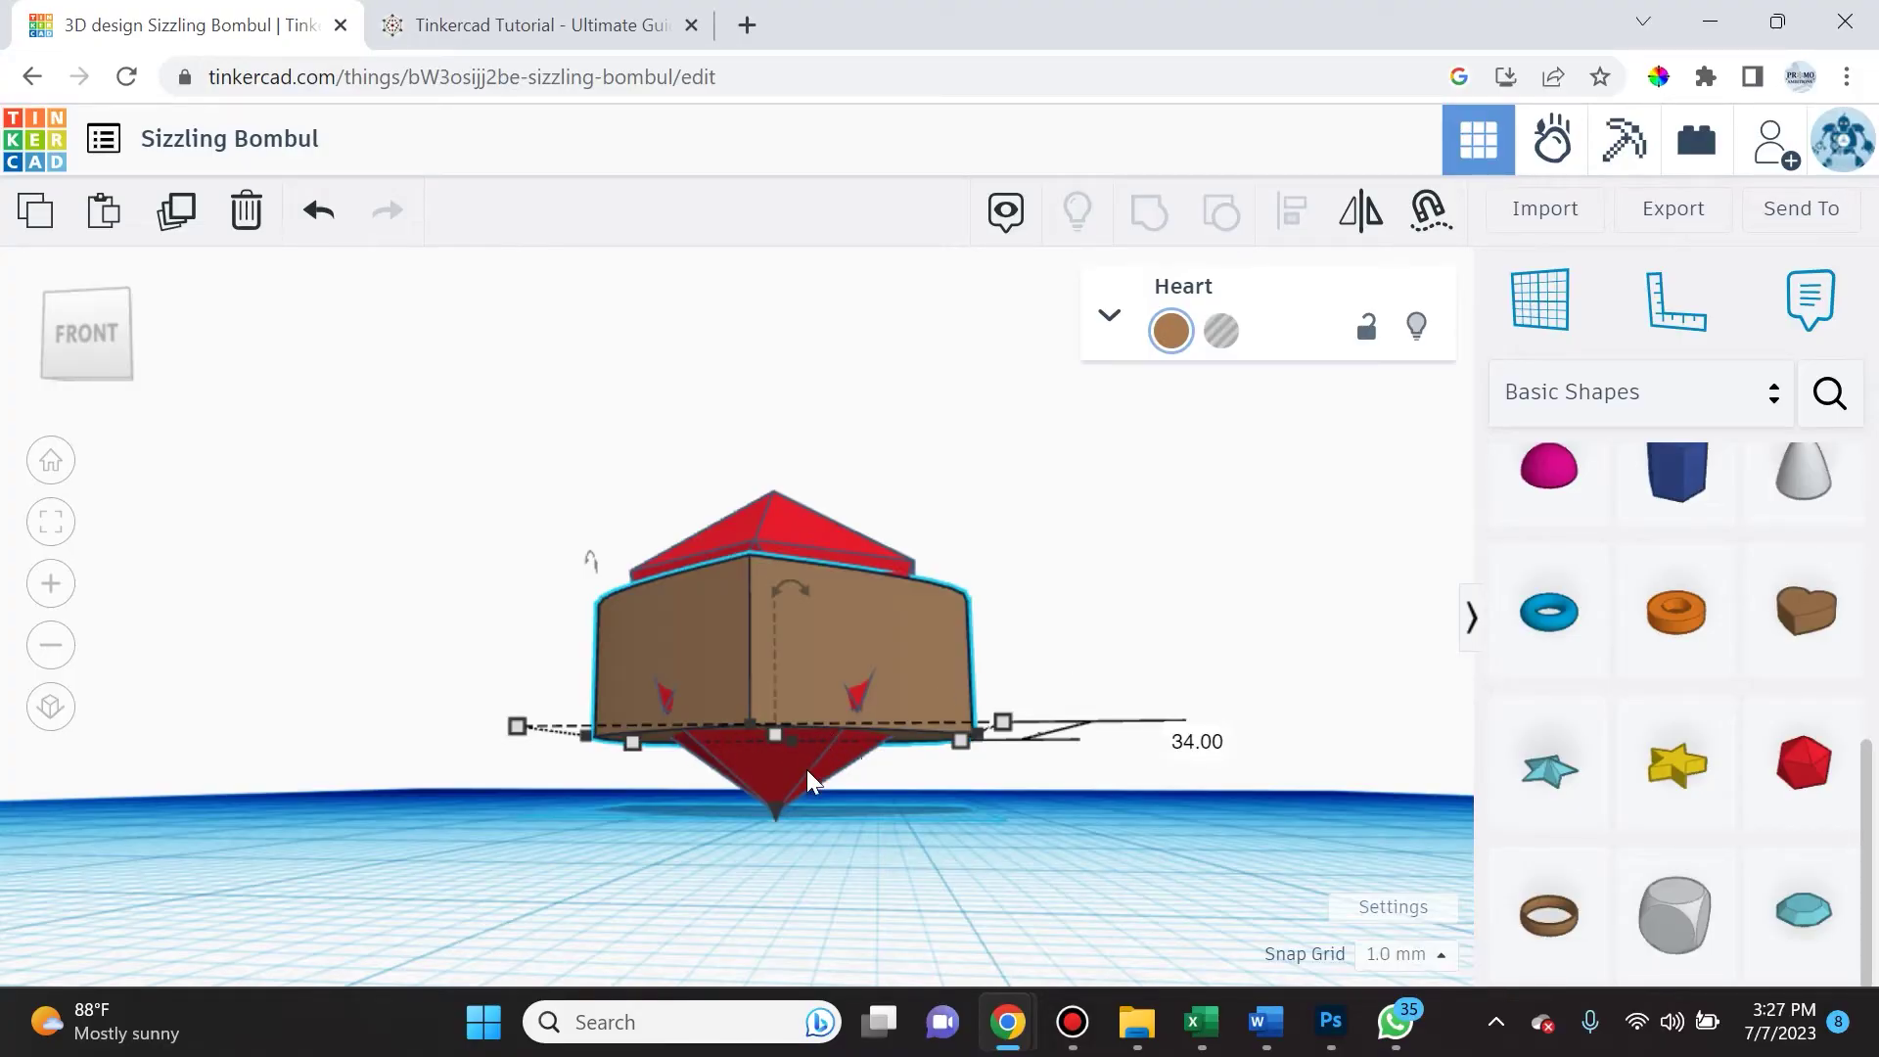
pyautogui.moveTo(816, 771); pyautogui.dragTo(828, 774, button='right')
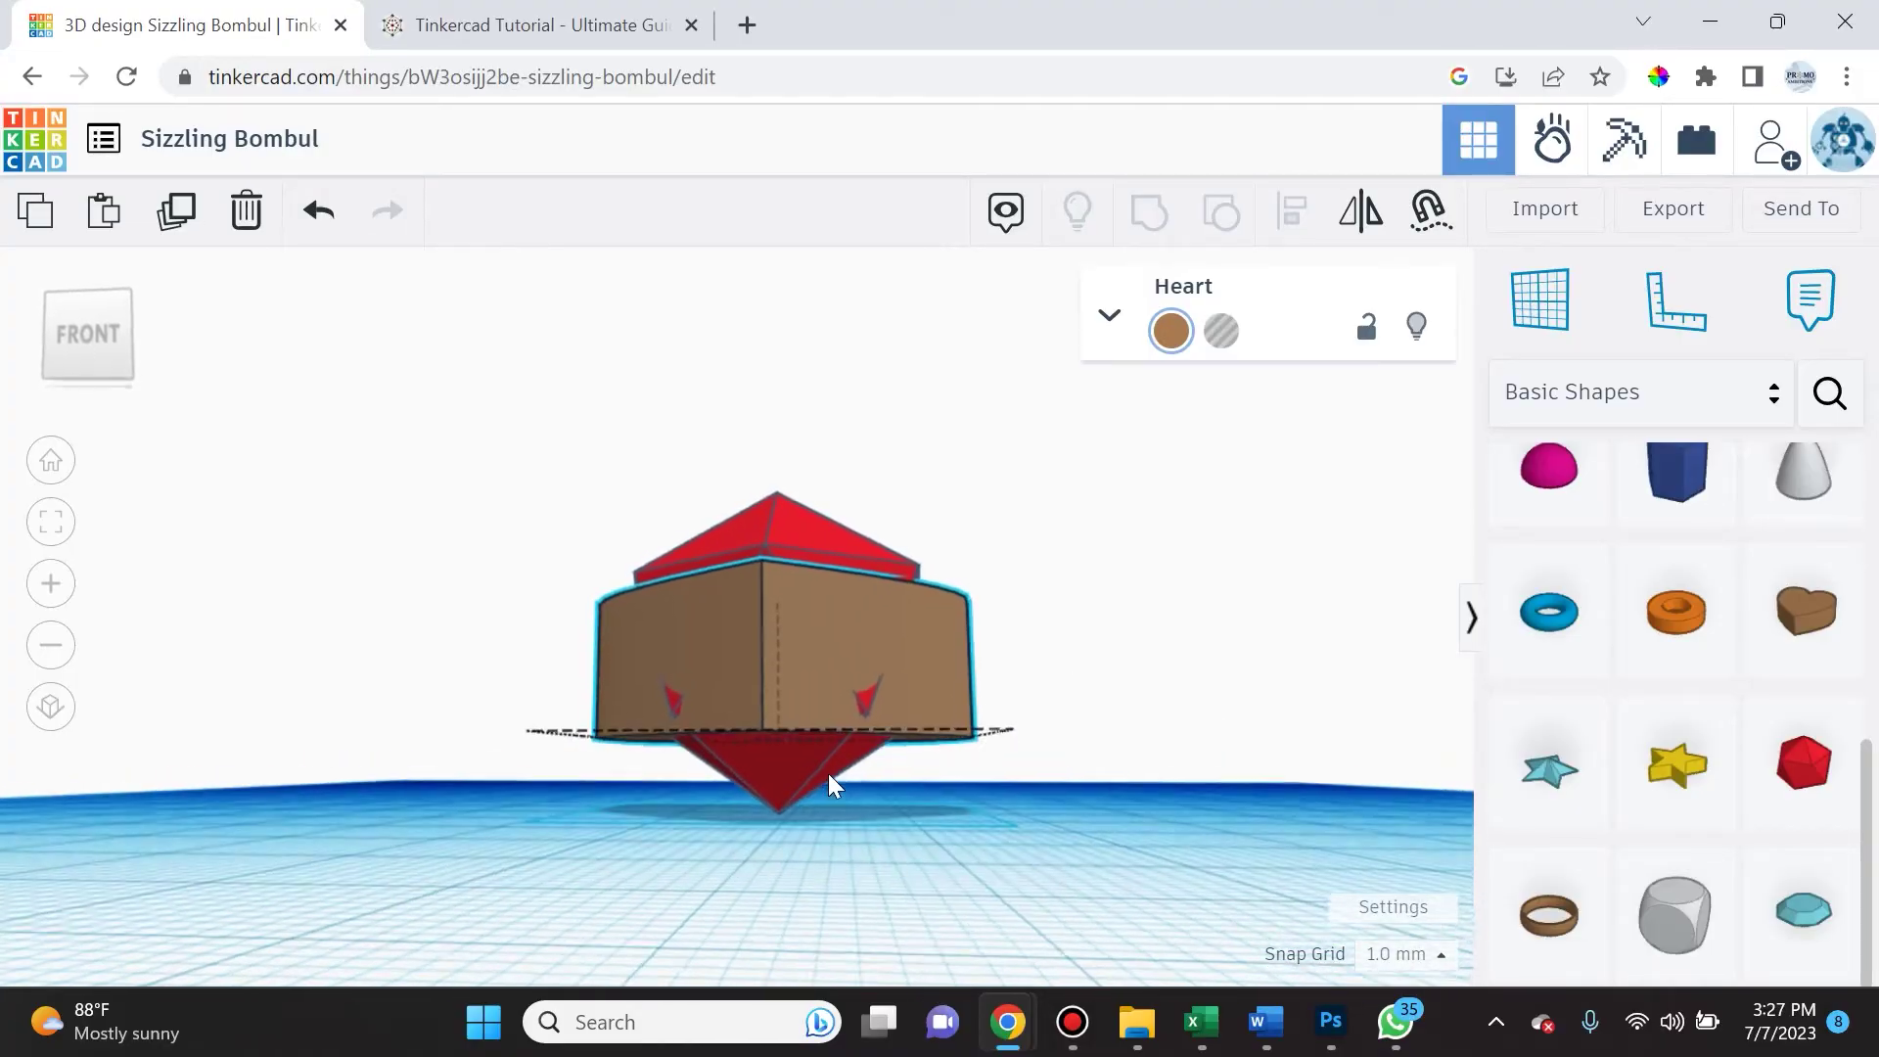
# - Try a hole box on the base grid beside the heart and remove it again
pyautogui.scroll(6, 1722, 587)
pyautogui.moveTo(1561, 504); pyautogui.dragTo(1050, 779)
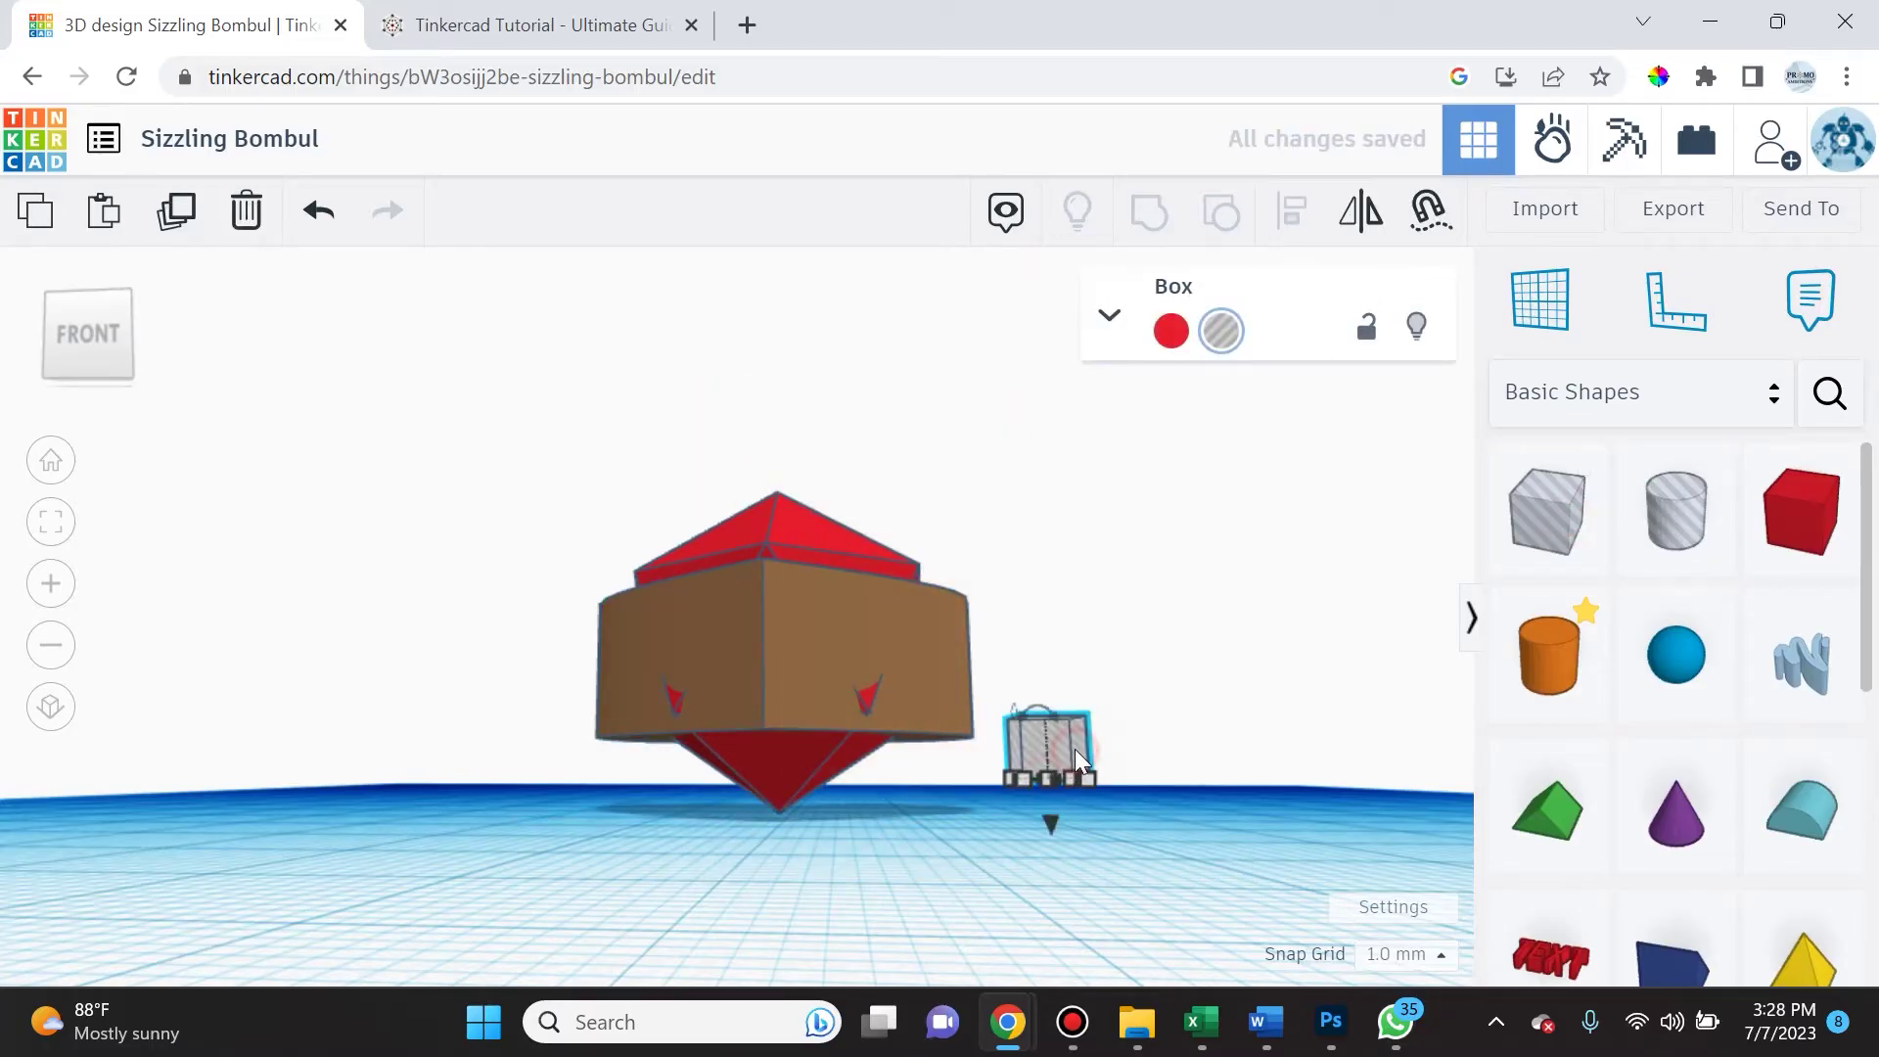
pyautogui.click(1076, 749)
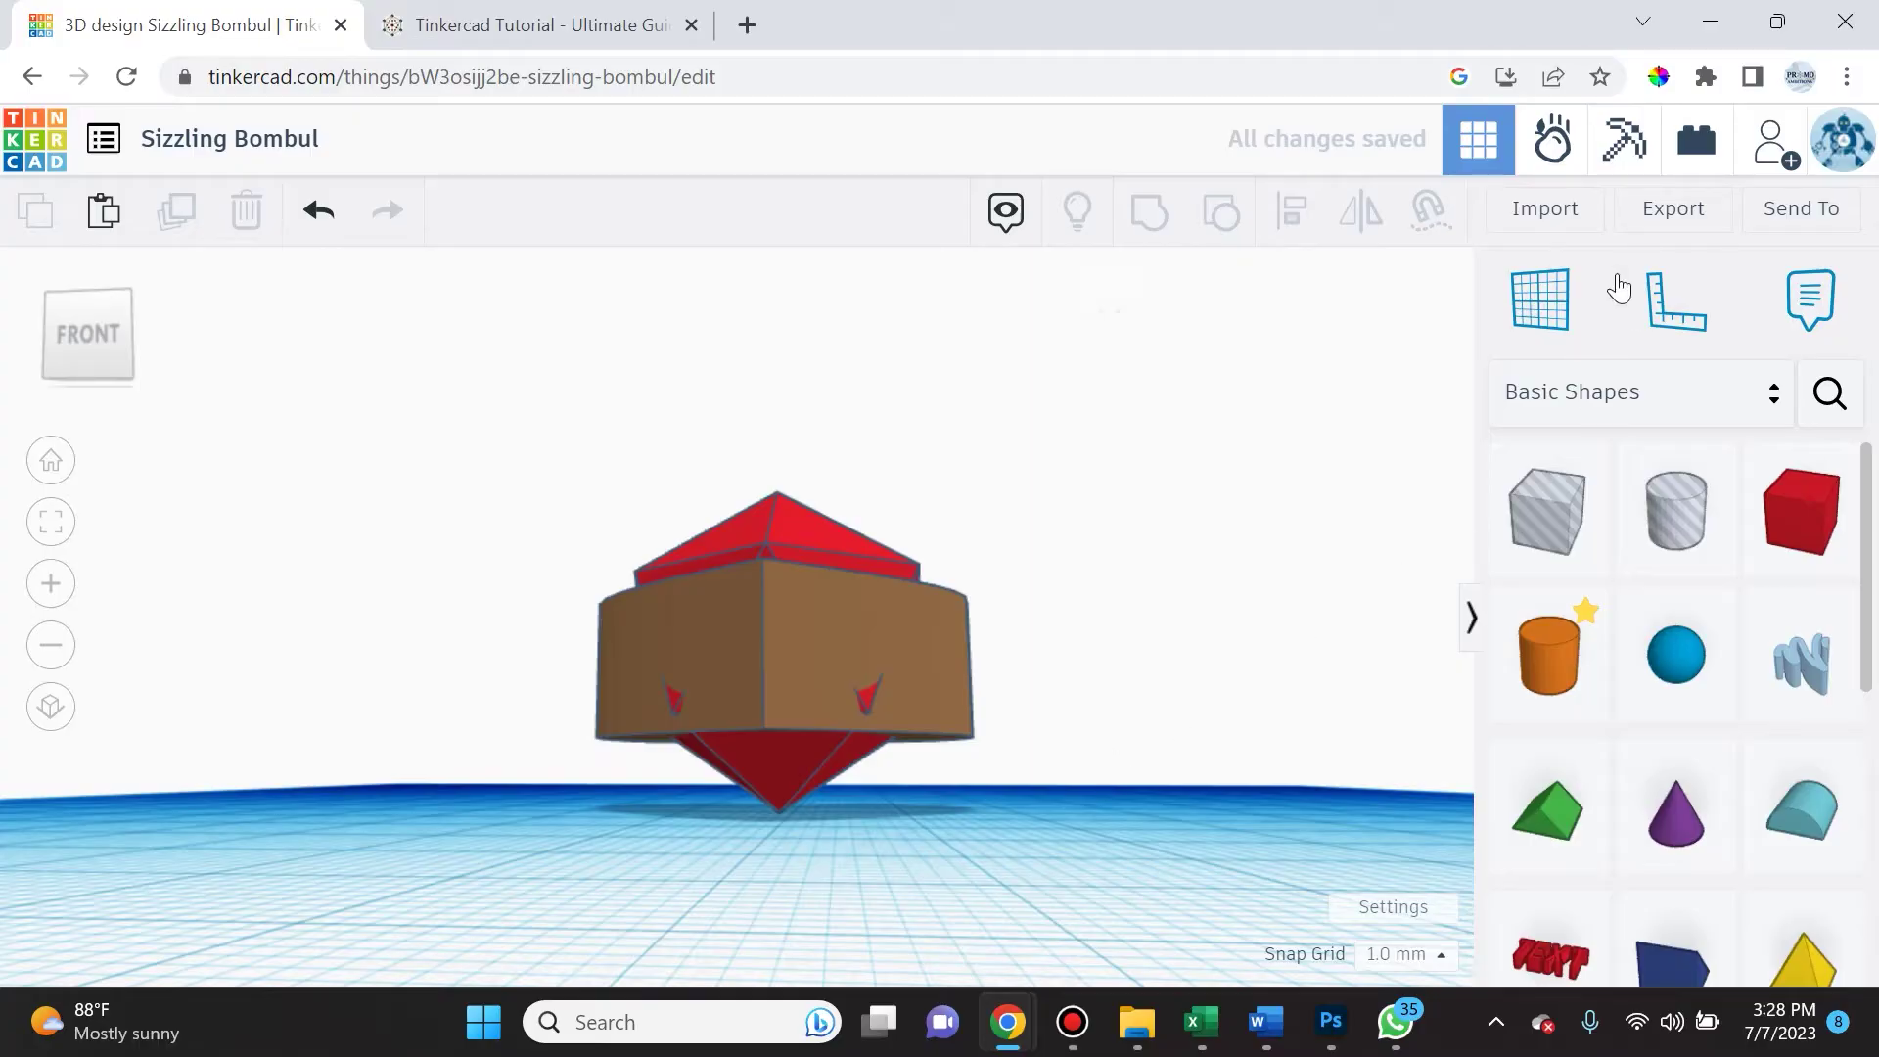
# - Set the workplane on the heart's flat underside and place a hole box there over the protruding icosahedron tip
pyautogui.click(1561, 311)
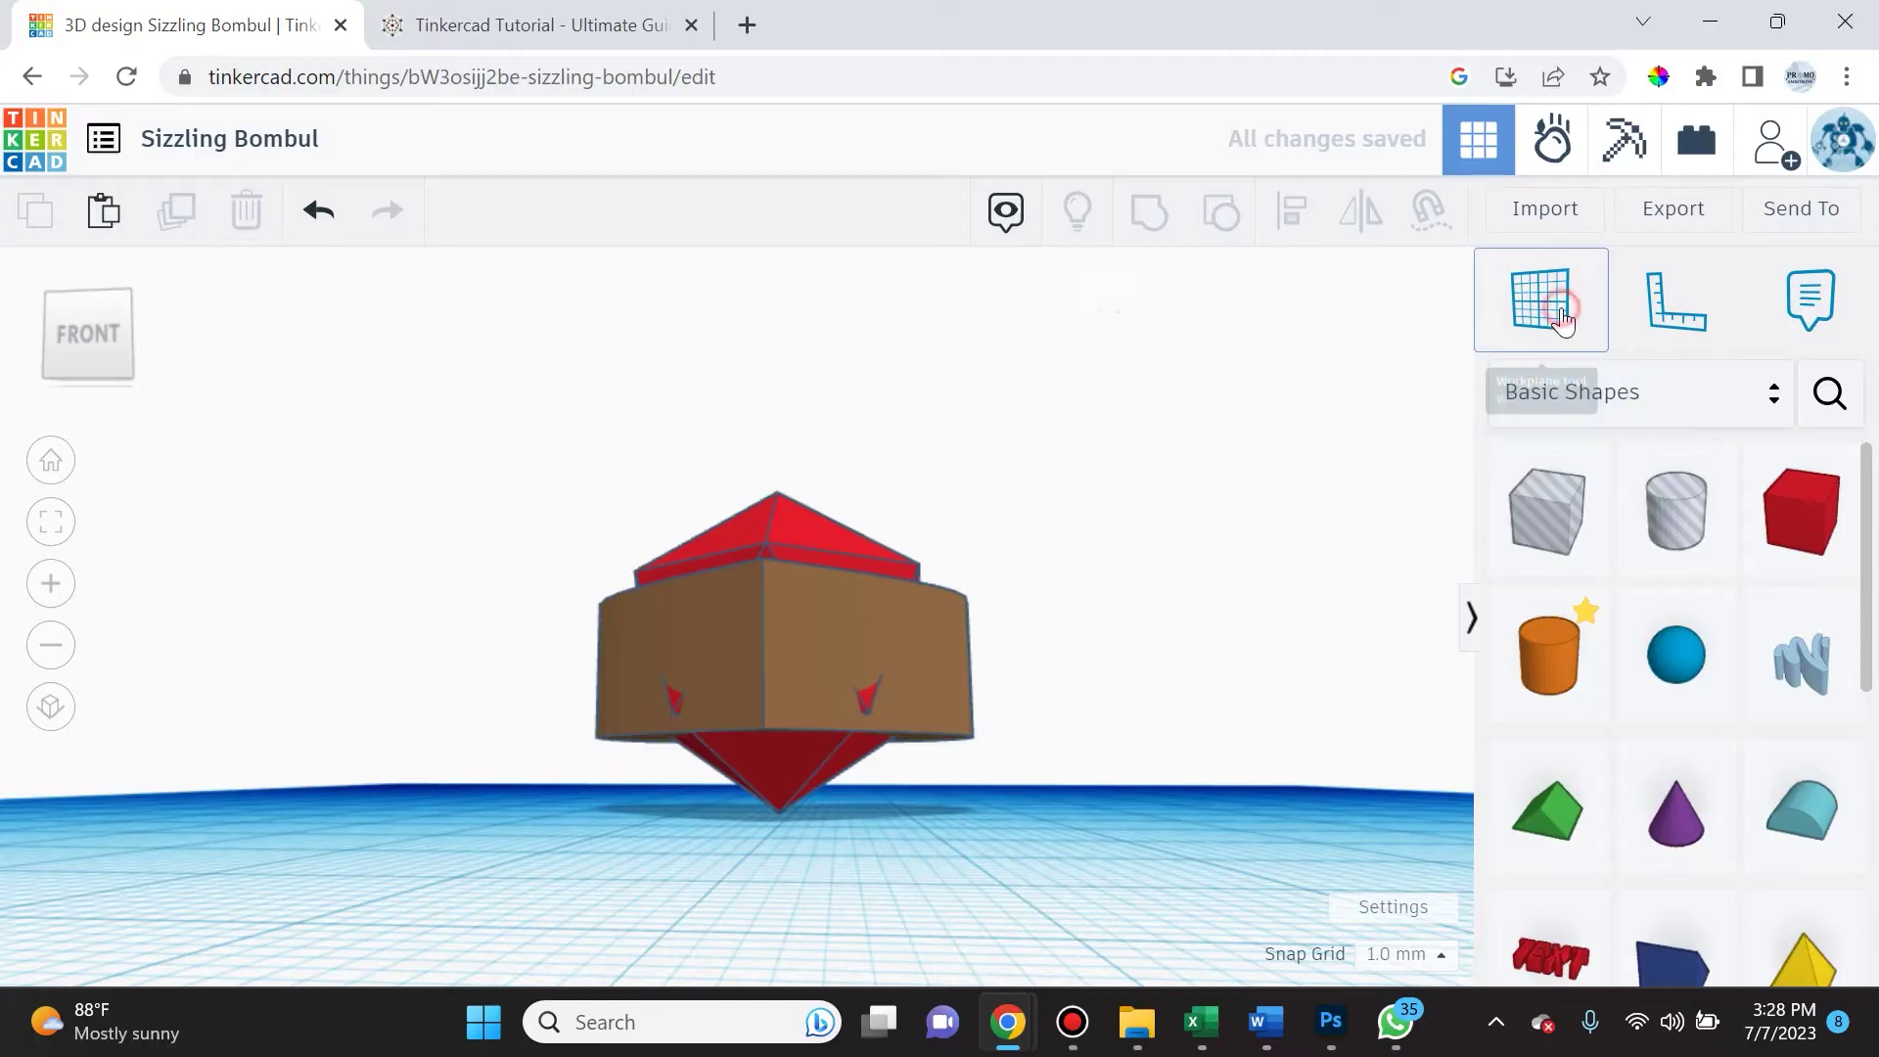
pyautogui.moveTo(1008, 750); pyautogui.dragTo(1152, 686, button='right')
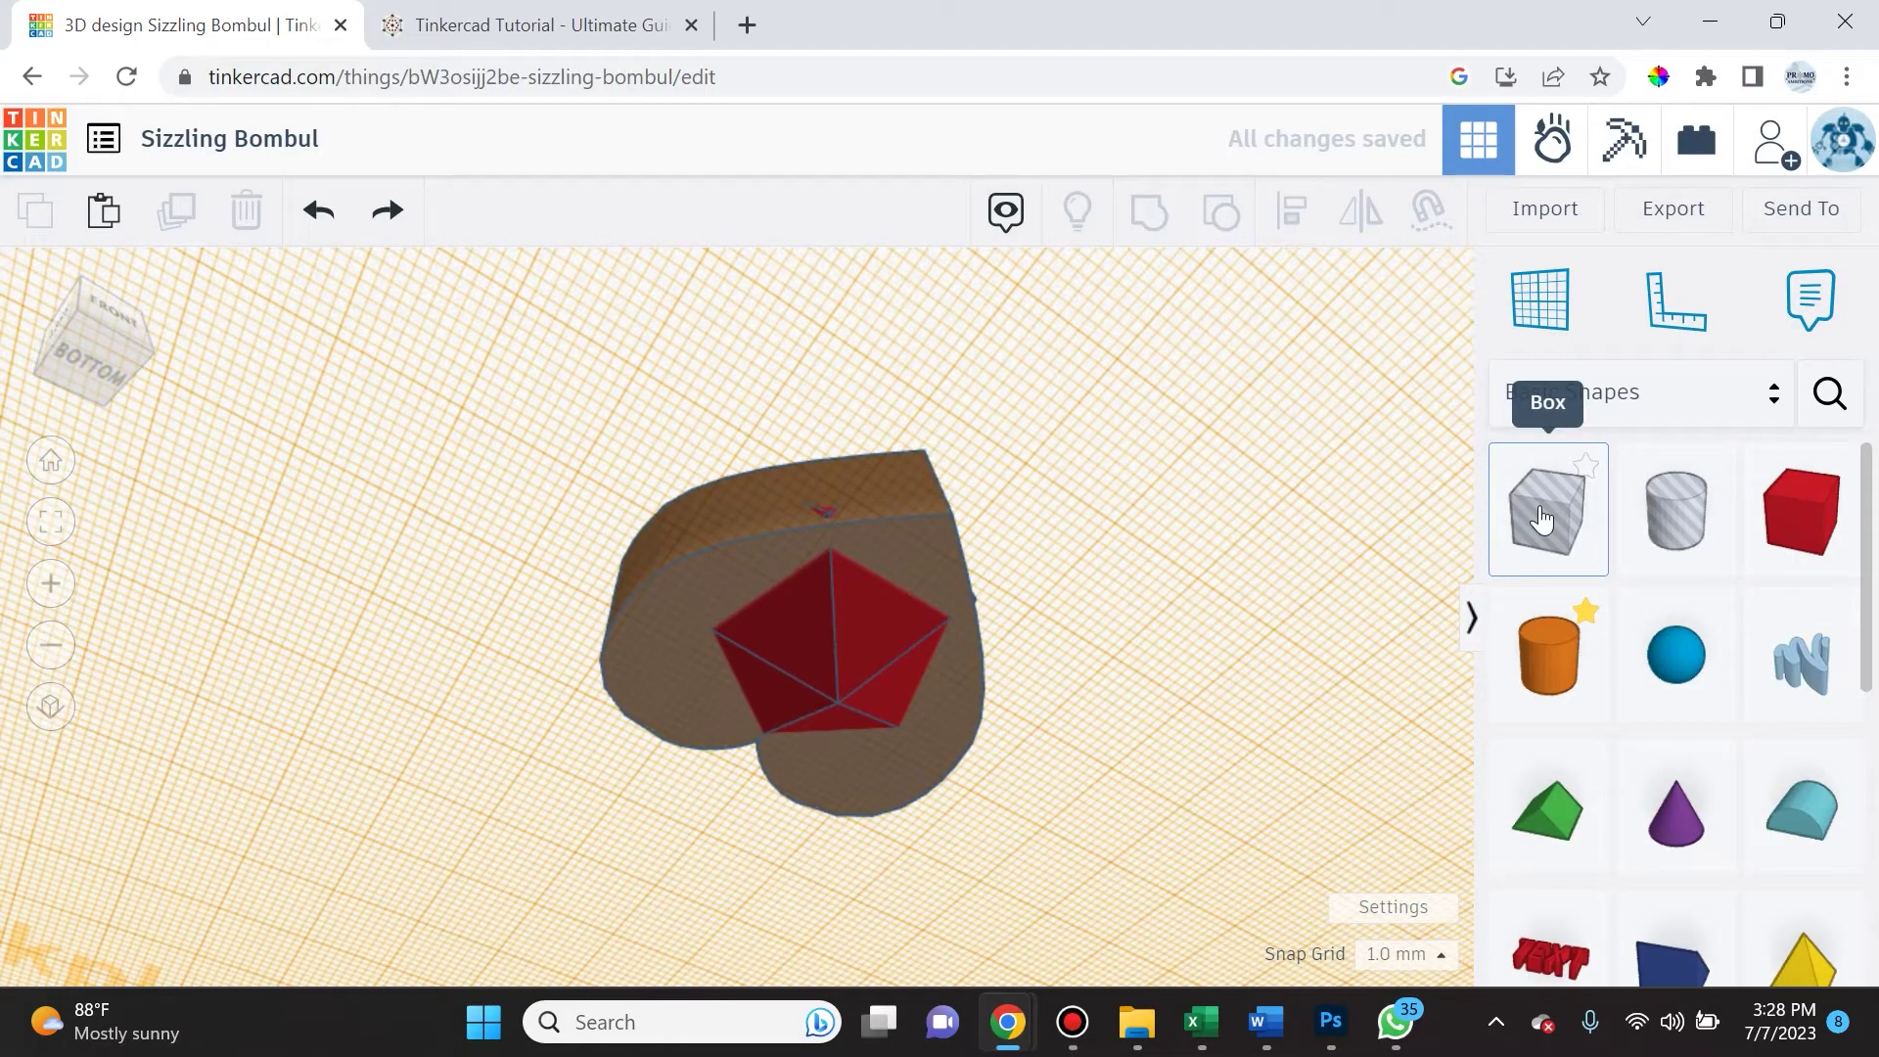
pyautogui.moveTo(1541, 518); pyautogui.dragTo(829, 656)
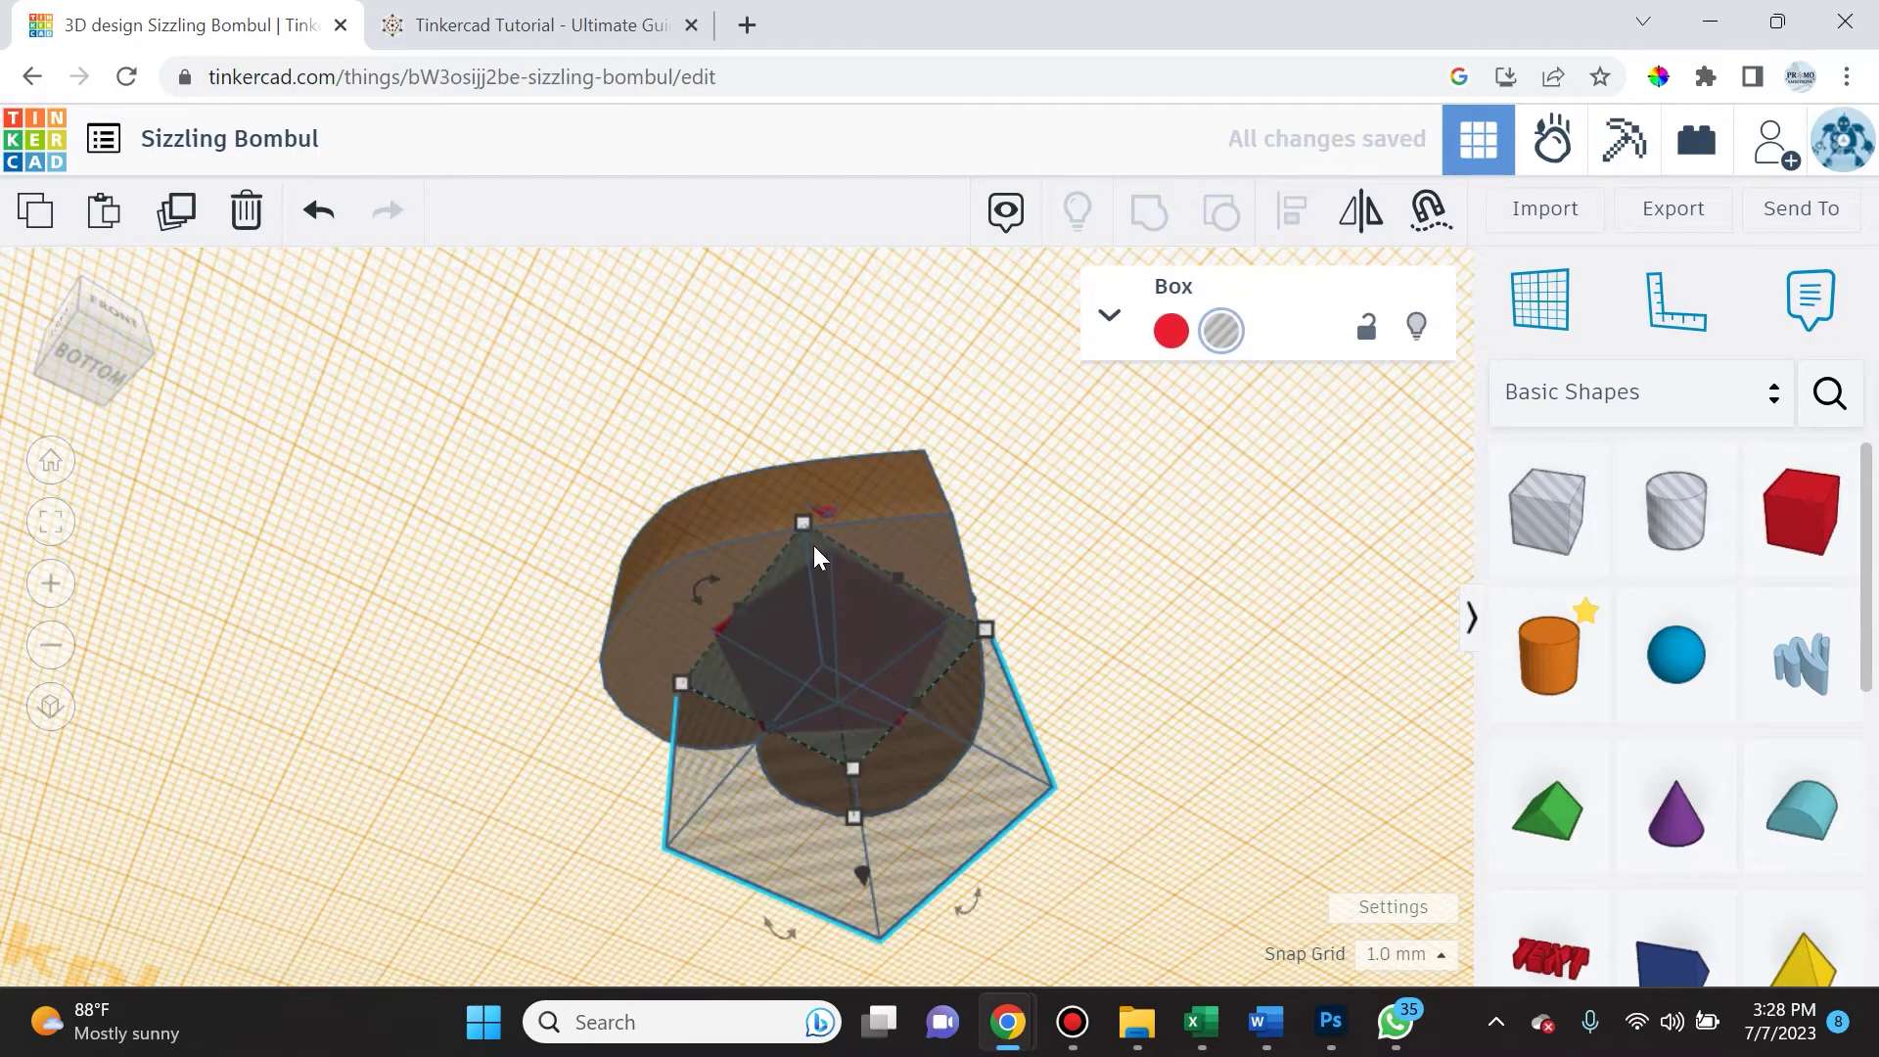
# - Enlarge and shift the hole box so that it fully encloses the icosahedron tip below the heart
pyautogui.moveTo(804, 522); pyautogui.dragTo(784, 447)
pyautogui.moveTo(852, 595); pyautogui.dragTo(849, 610)
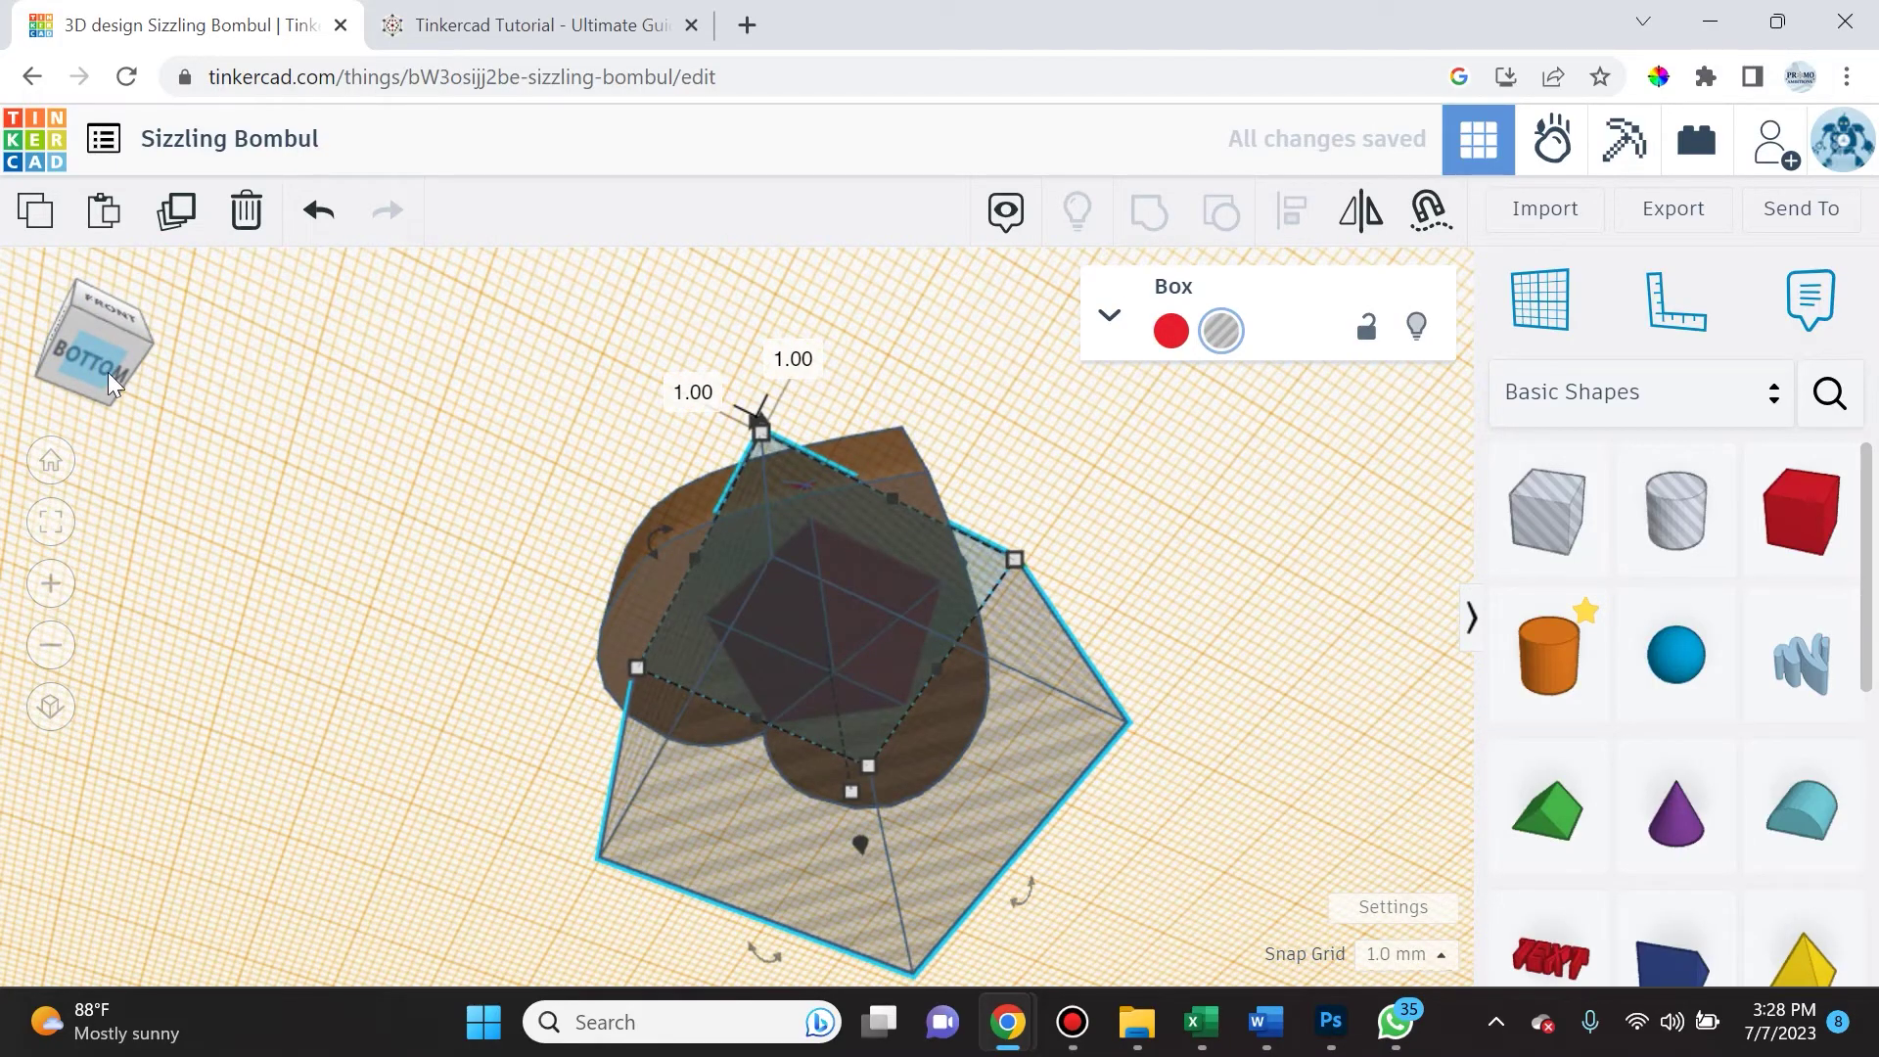
pyautogui.scroll(3, 657, 610)
pyautogui.scroll(-3, 722, 633)
# - Group the icosahedron, the heart and the hole box to cut off the part protruding below the heart
pyautogui.moveTo(1240, 499); pyautogui.dragTo(1144, 588, button='right')
pyautogui.click(1203, 441)
pyautogui.moveTo(1225, 318); pyautogui.dragTo(583, 858)
pyautogui.click(1151, 210)
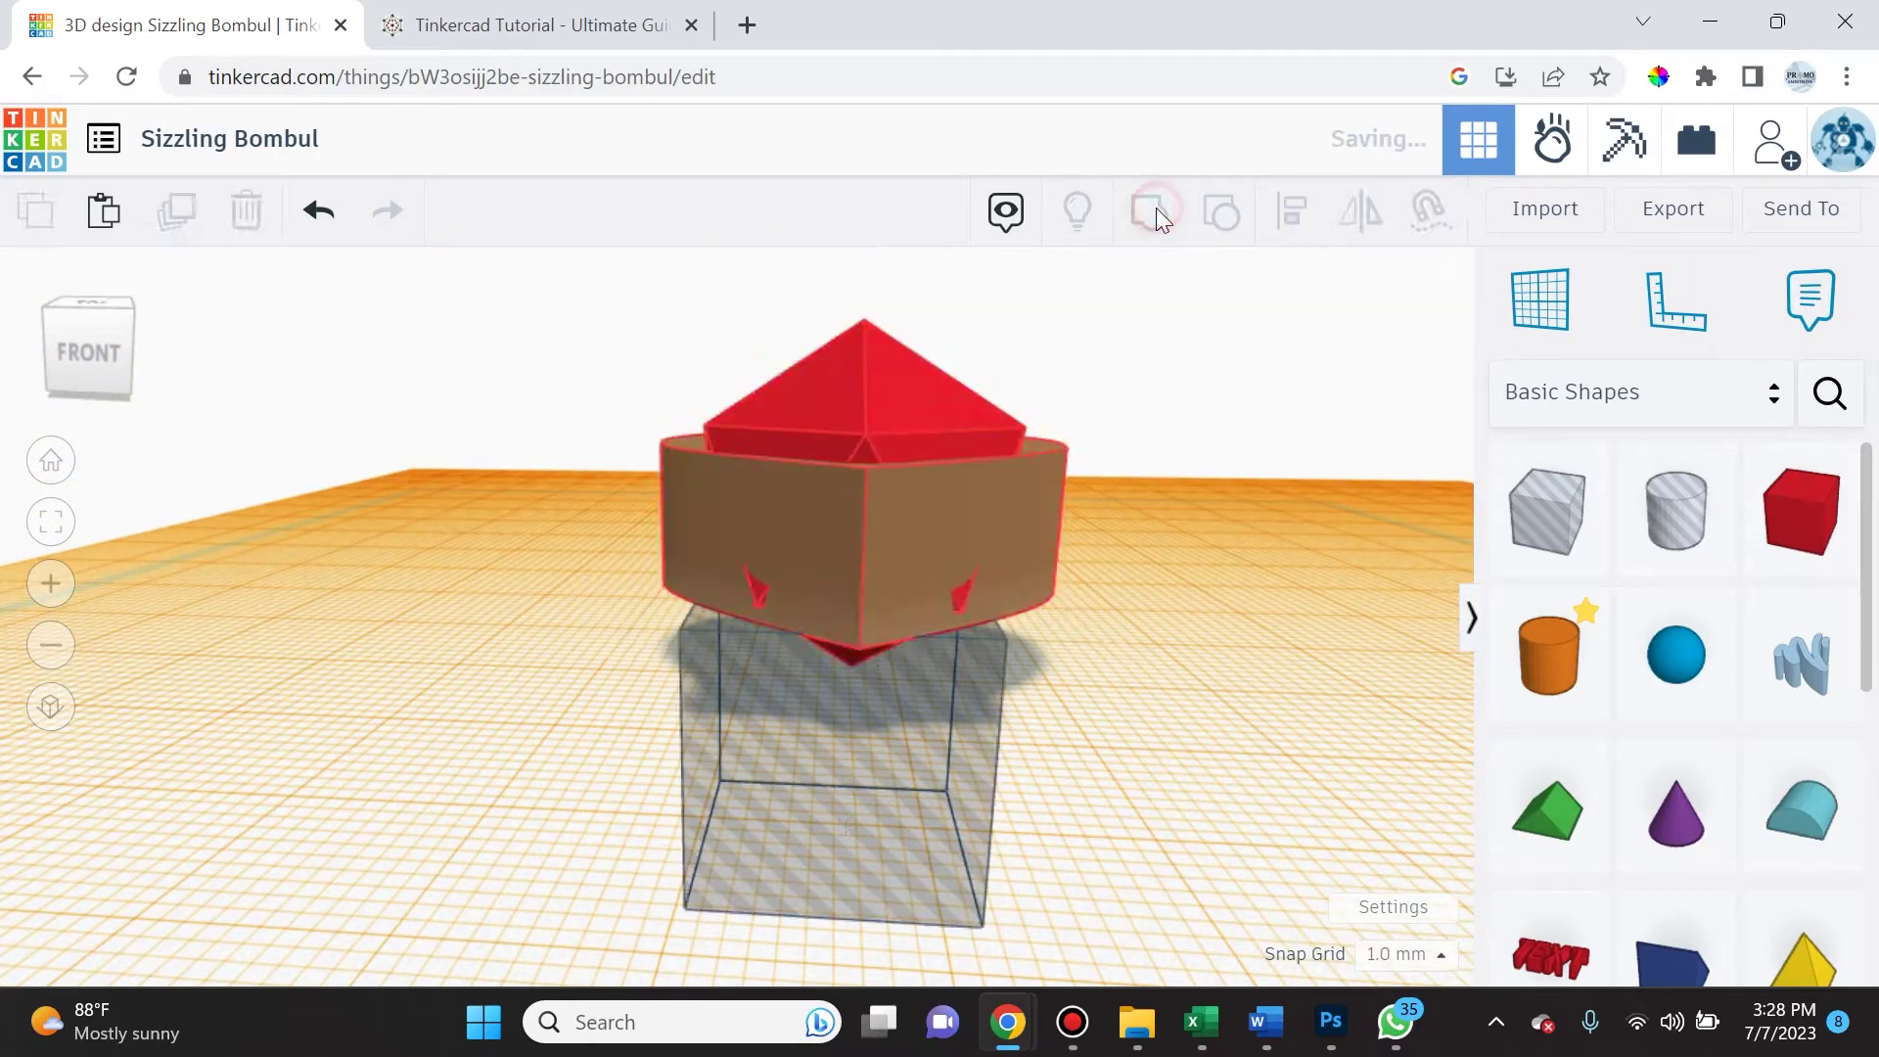
# - Examine the underside and the sides of the grouped heart shape
pyautogui.moveTo(1067, 849); pyautogui.dragTo(1084, 715, button='right')
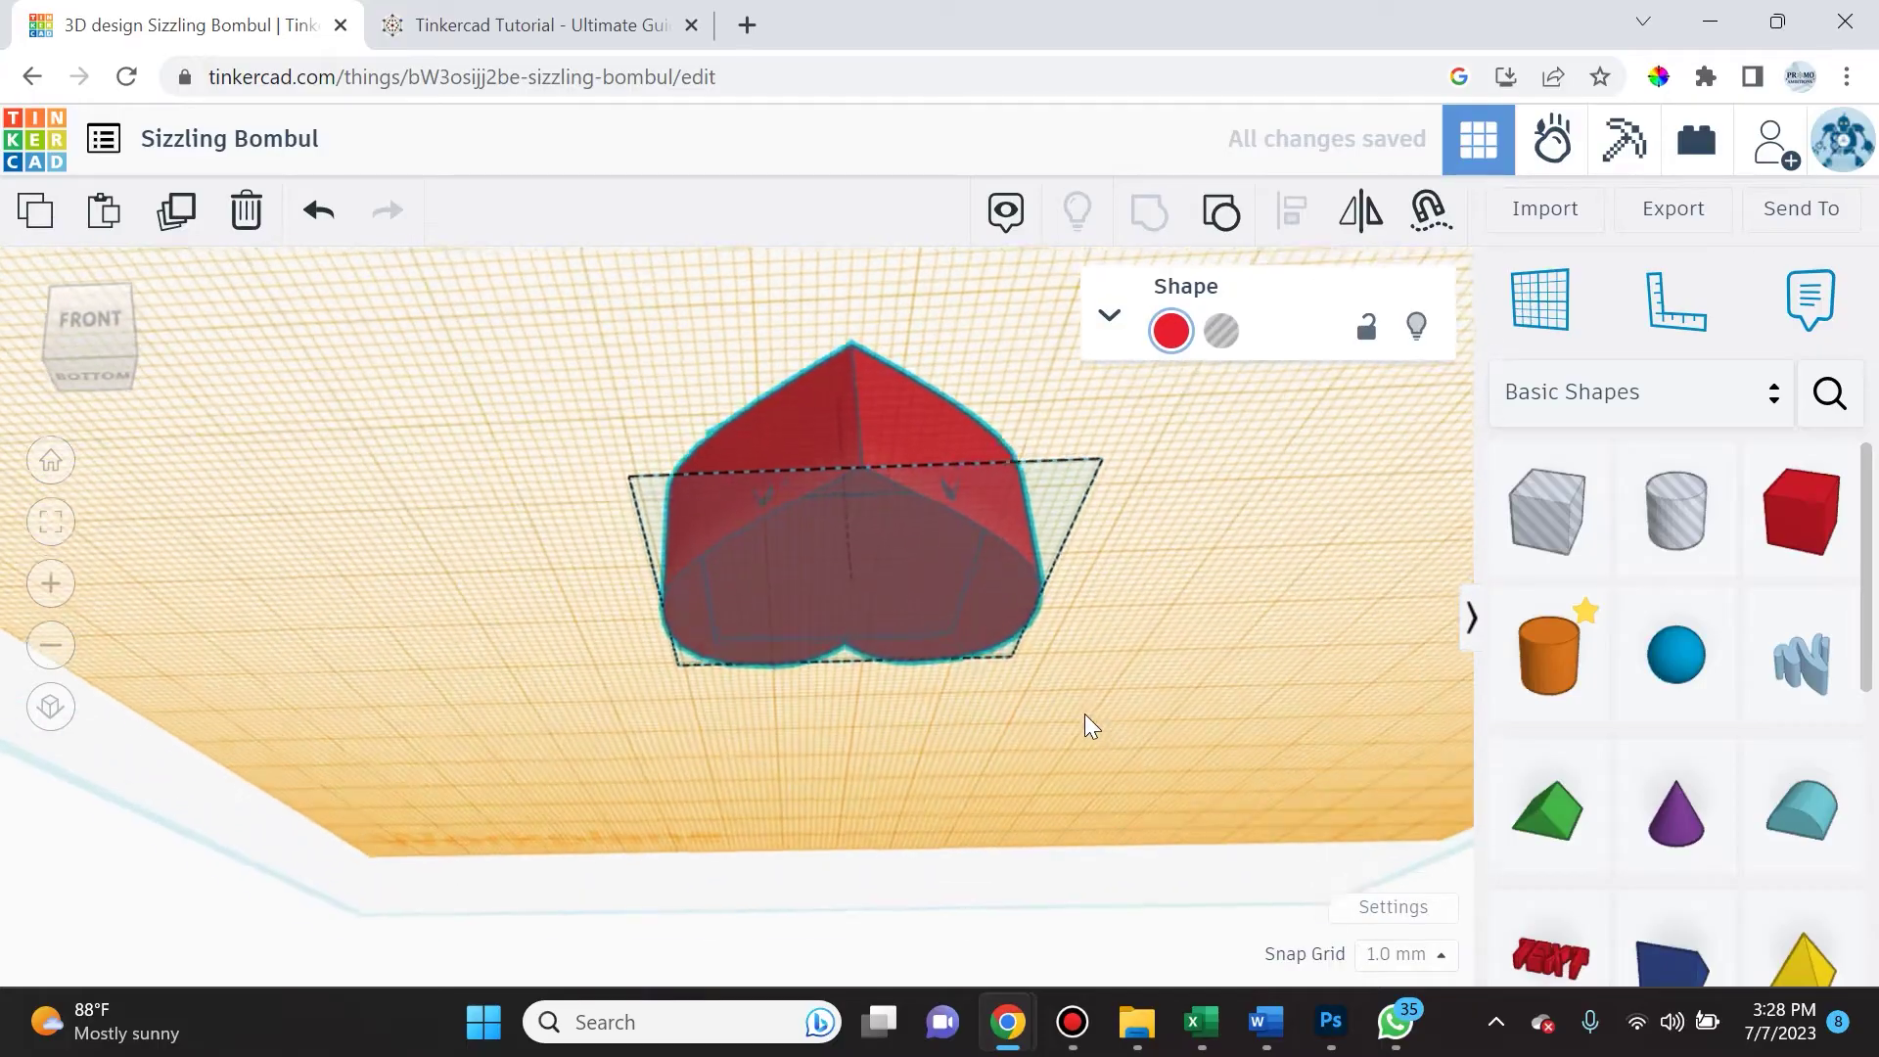
pyautogui.scroll(3, 872, 596)
pyautogui.moveTo(910, 562); pyautogui.dragTo(1149, 653, button='right')
pyautogui.scroll(-5, 899, 697)
pyautogui.moveTo(1249, 730); pyautogui.dragTo(1184, 742, button='right')
pyautogui.scroll(3, 1189, 765)
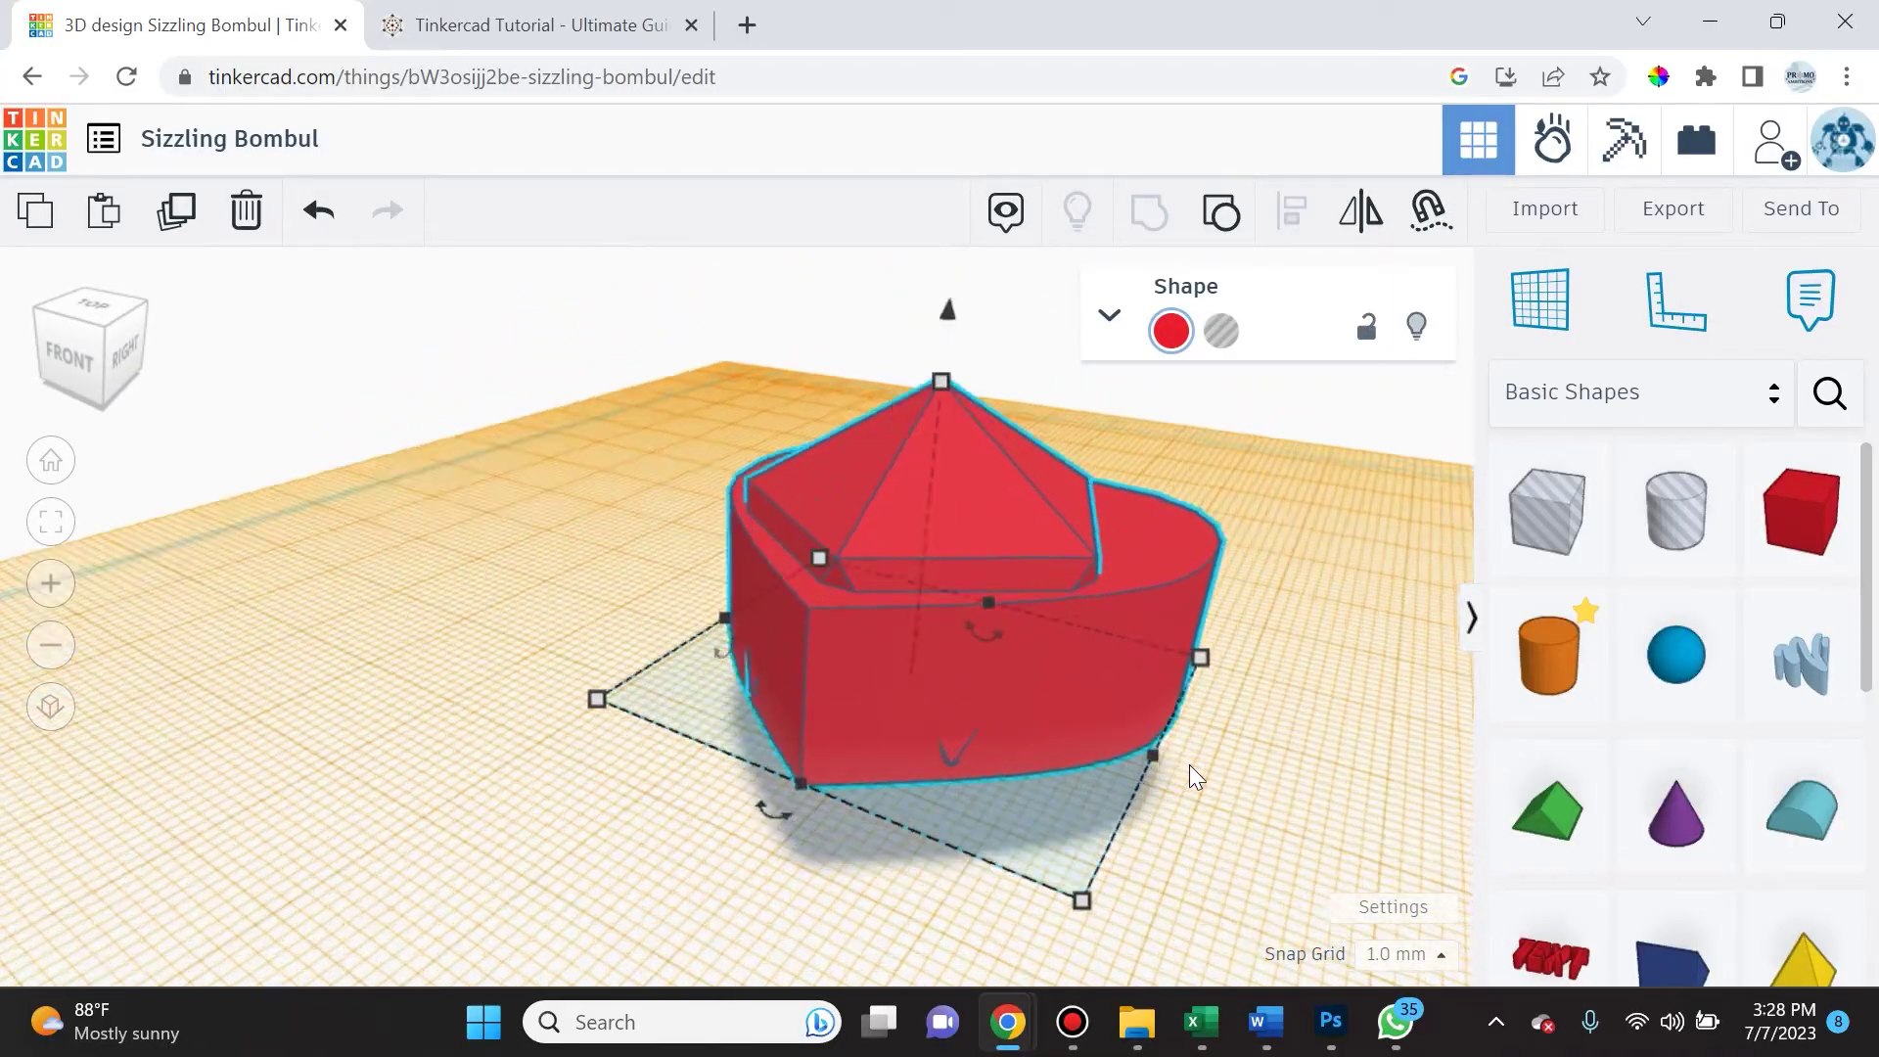
pyautogui.scroll(-2, 1187, 776)
pyautogui.click(1278, 653)
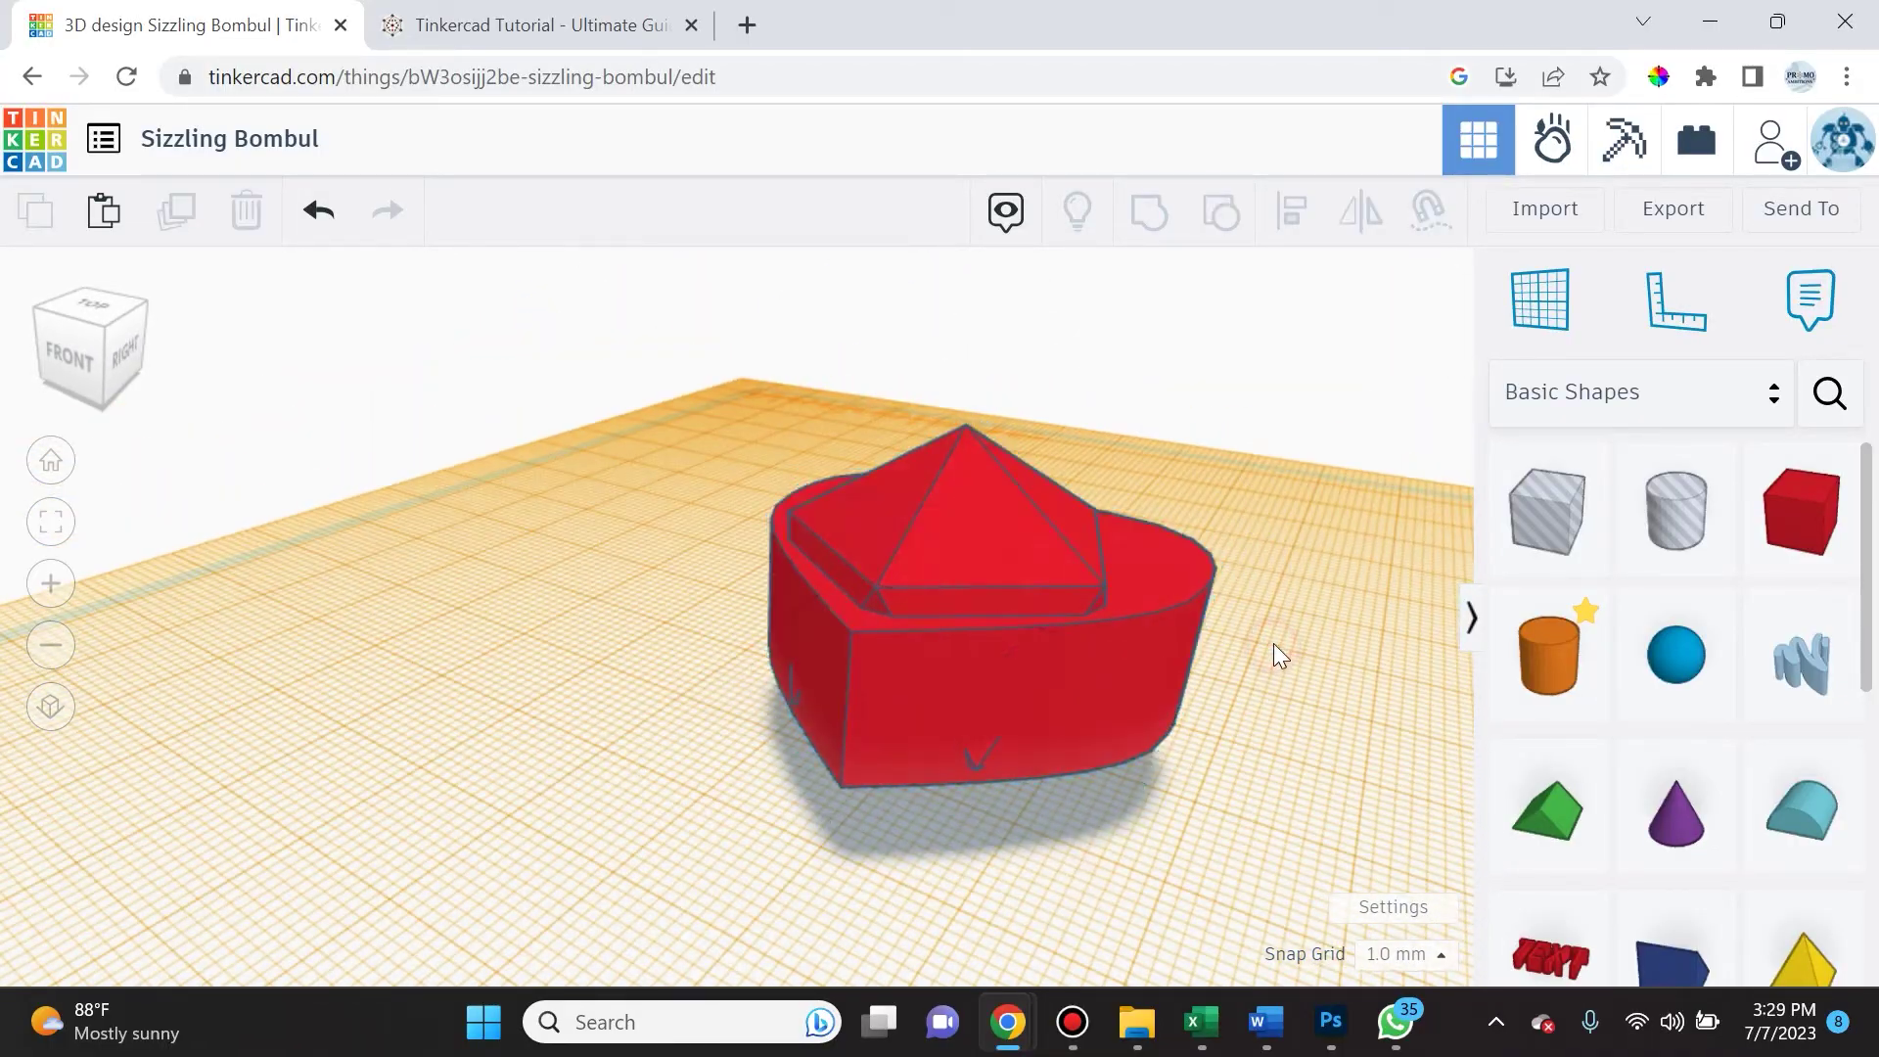
pyautogui.moveTo(1285, 659); pyautogui.dragTo(1126, 773, button='right')
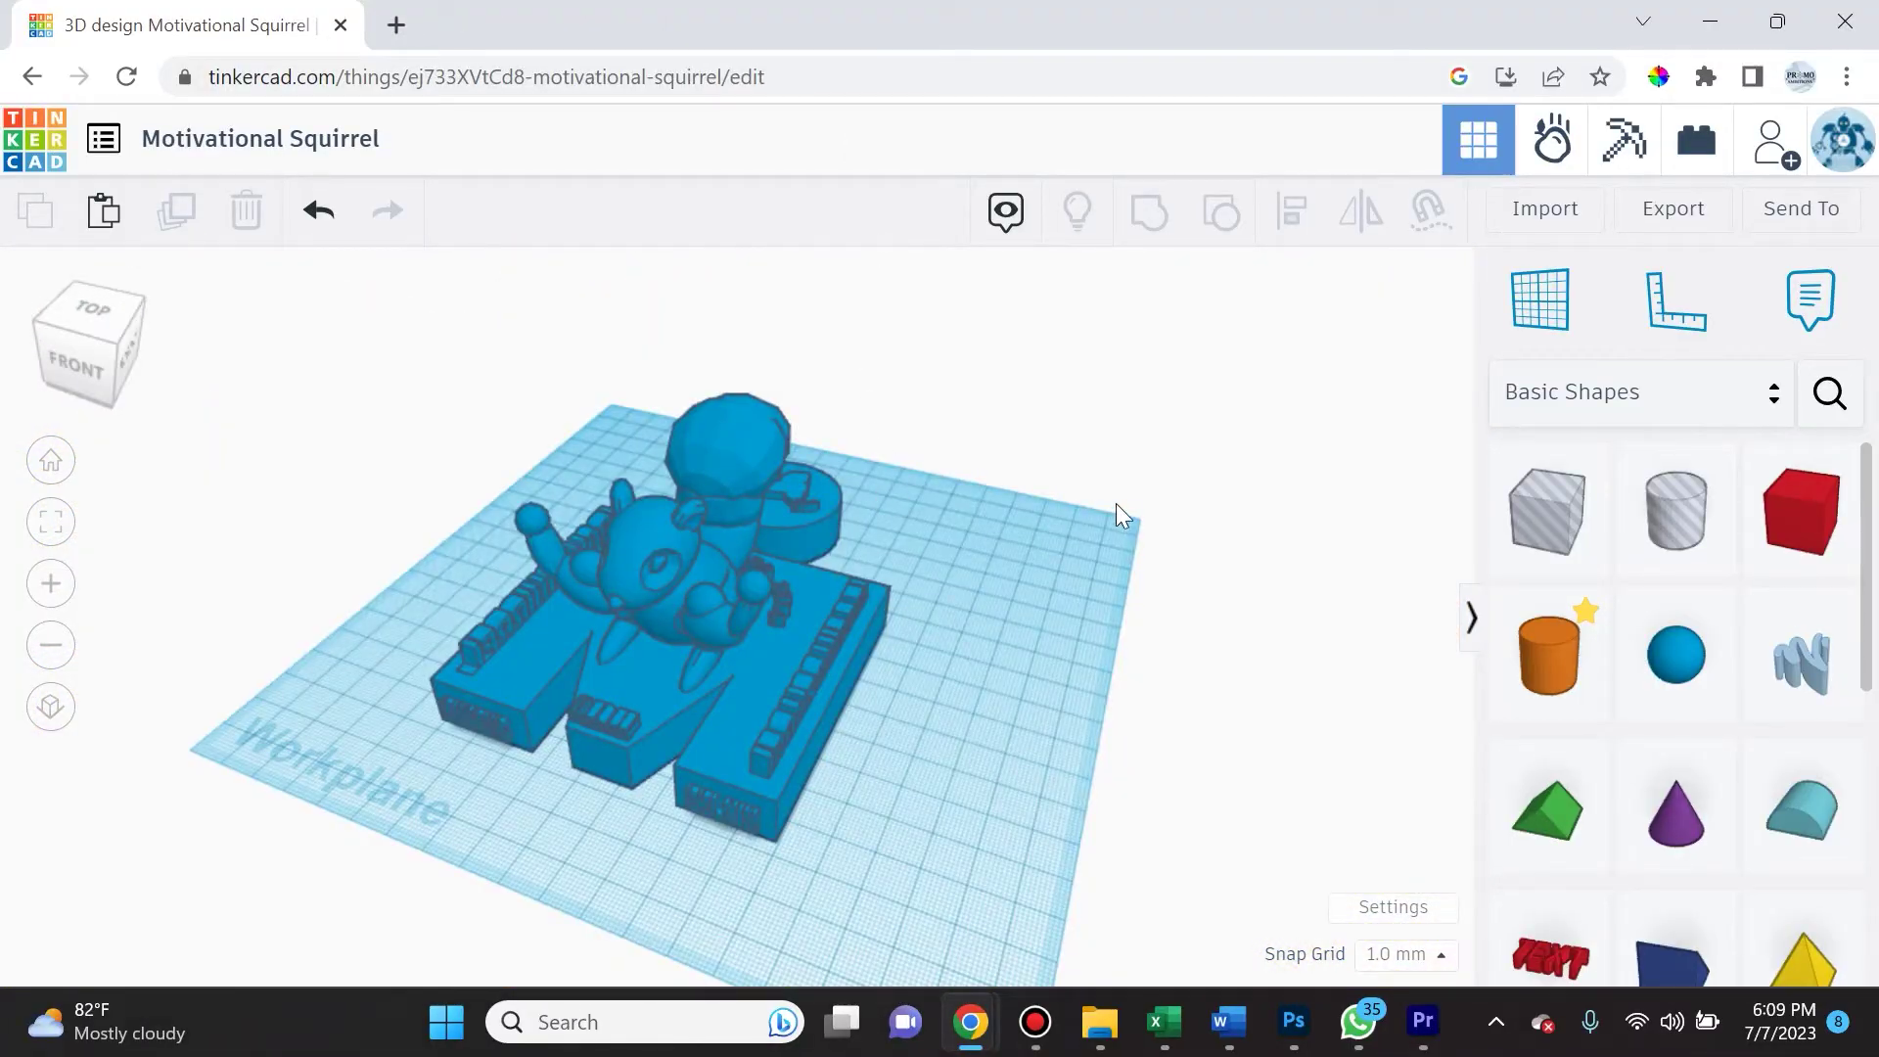
# - Place a ruler on the workplane beside the squirrel model and select the model to show its dimensions
pyautogui.moveTo(1186, 598); pyautogui.dragTo(1139, 569, button='right')
pyautogui.click(1676, 299)
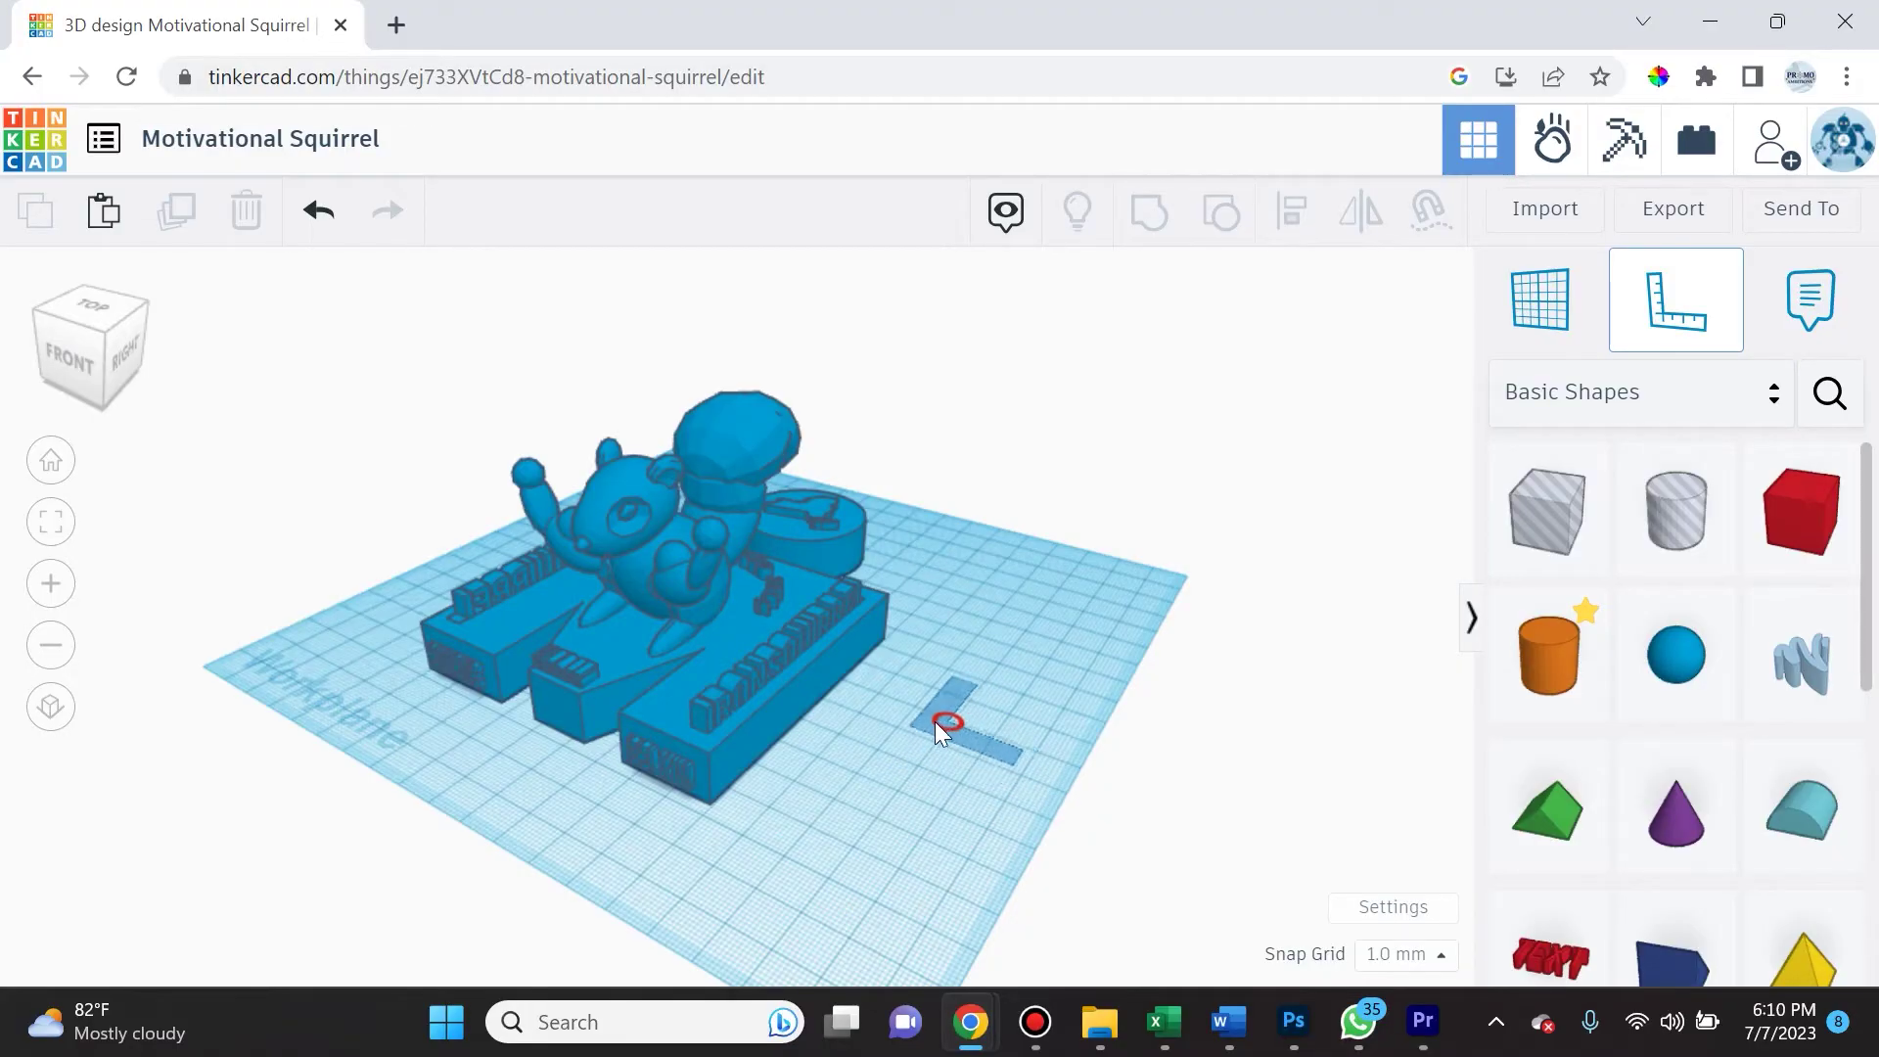
pyautogui.click(908, 722)
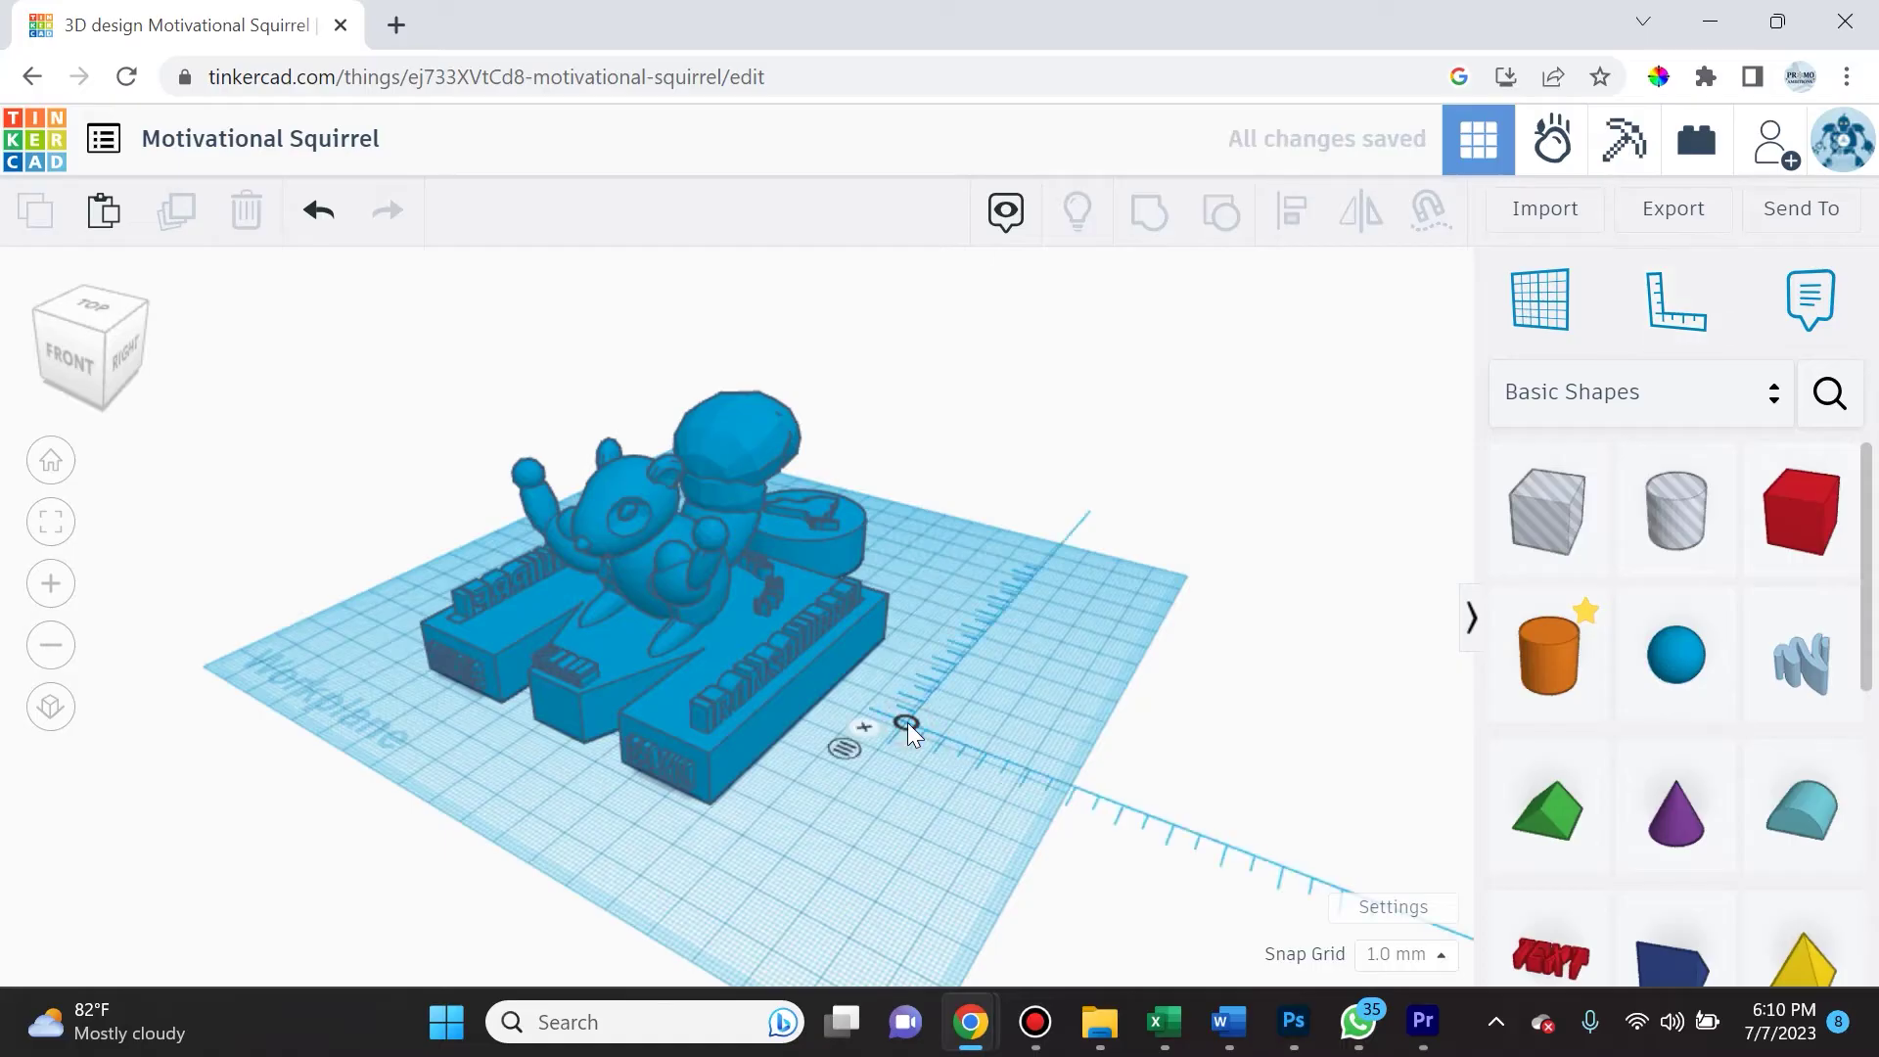
pyautogui.click(719, 629)
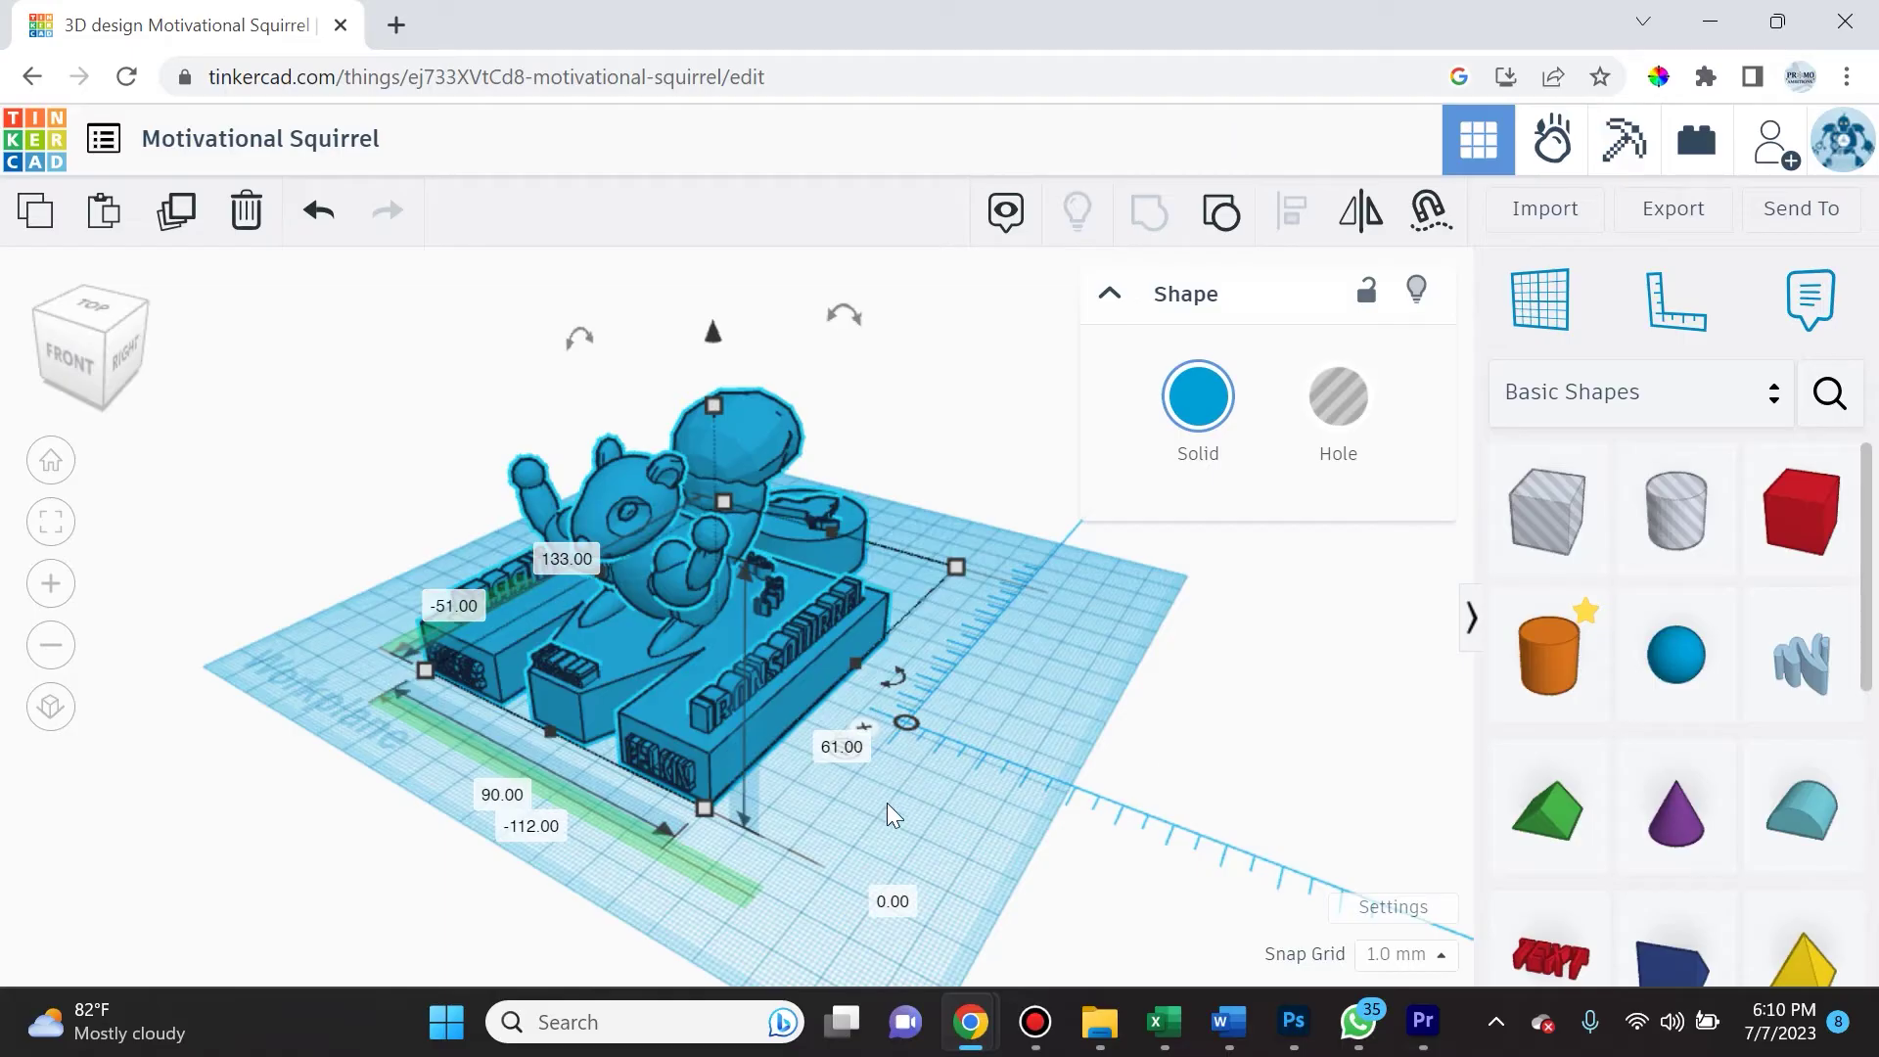
# - Try a height of 80 mm for the squirrel model and undo the change
pyautogui.scroll(2, 857, 846)
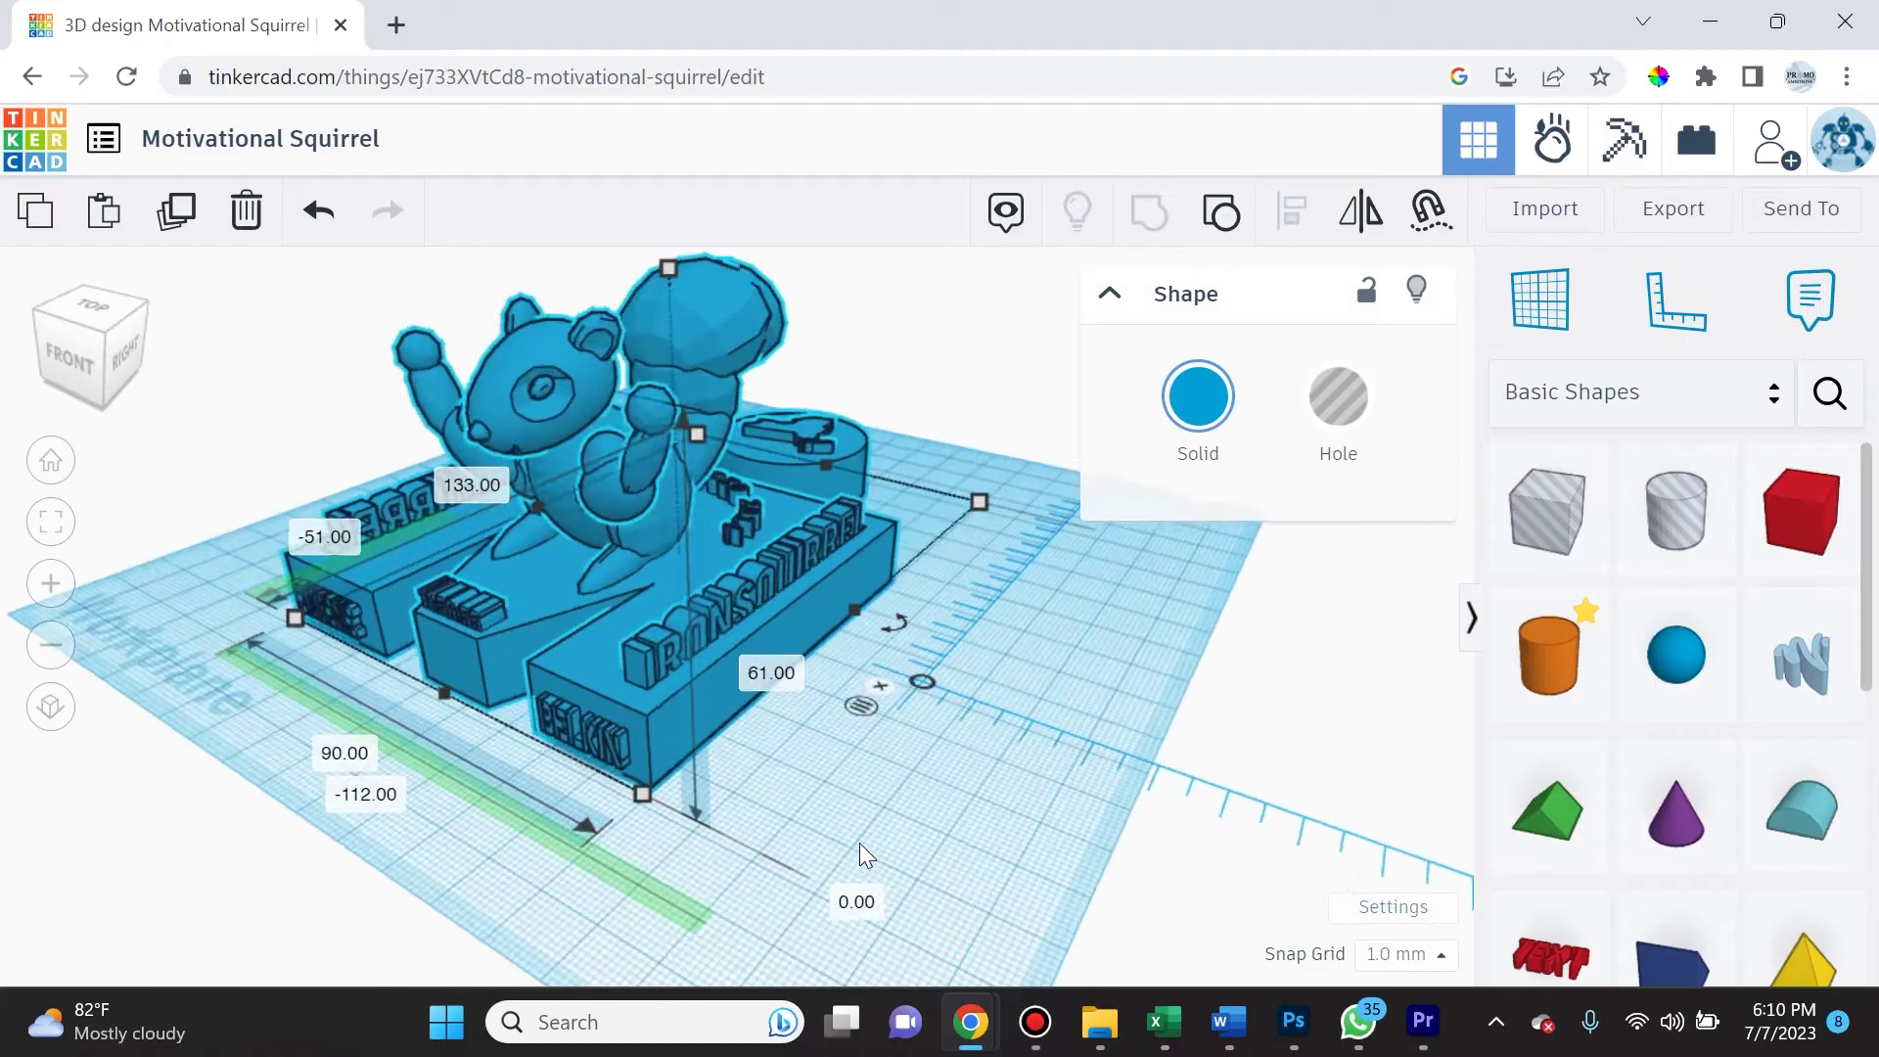
pyautogui.click(764, 675)
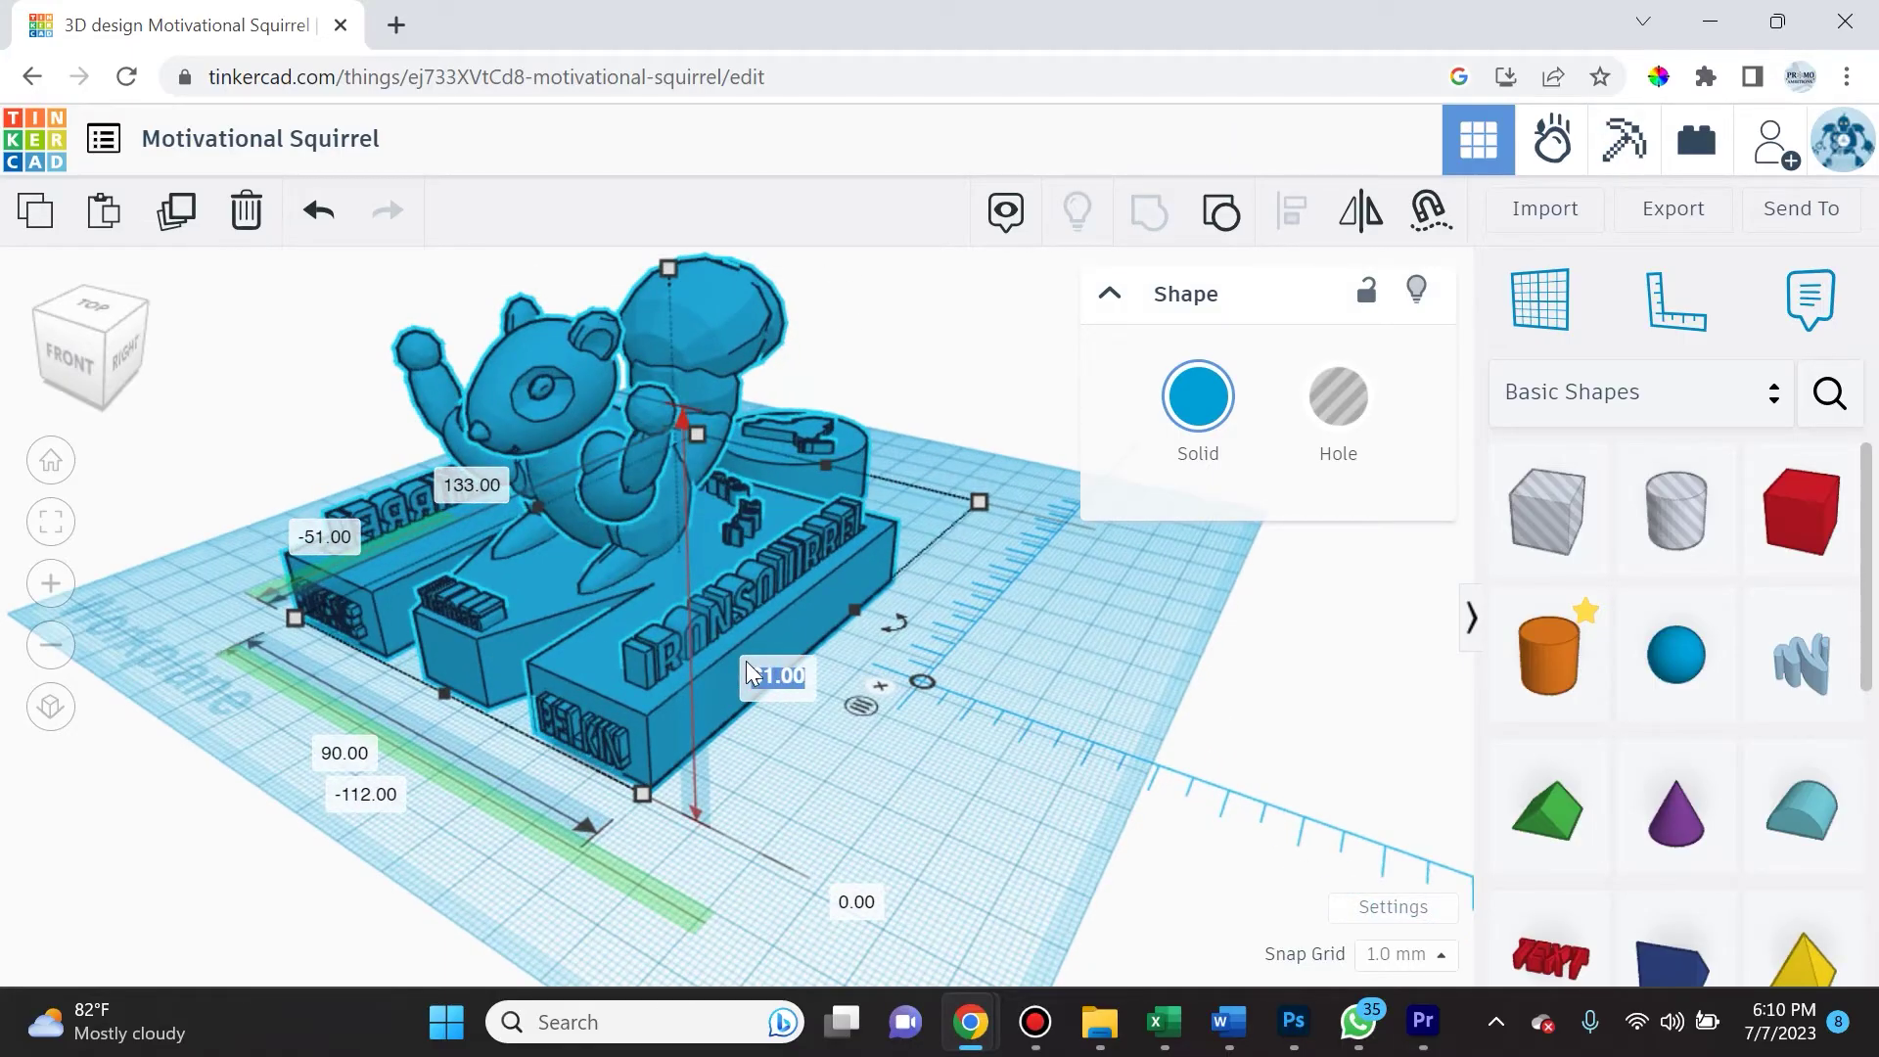
pyautogui.write('80')
pyautogui.press('Return')
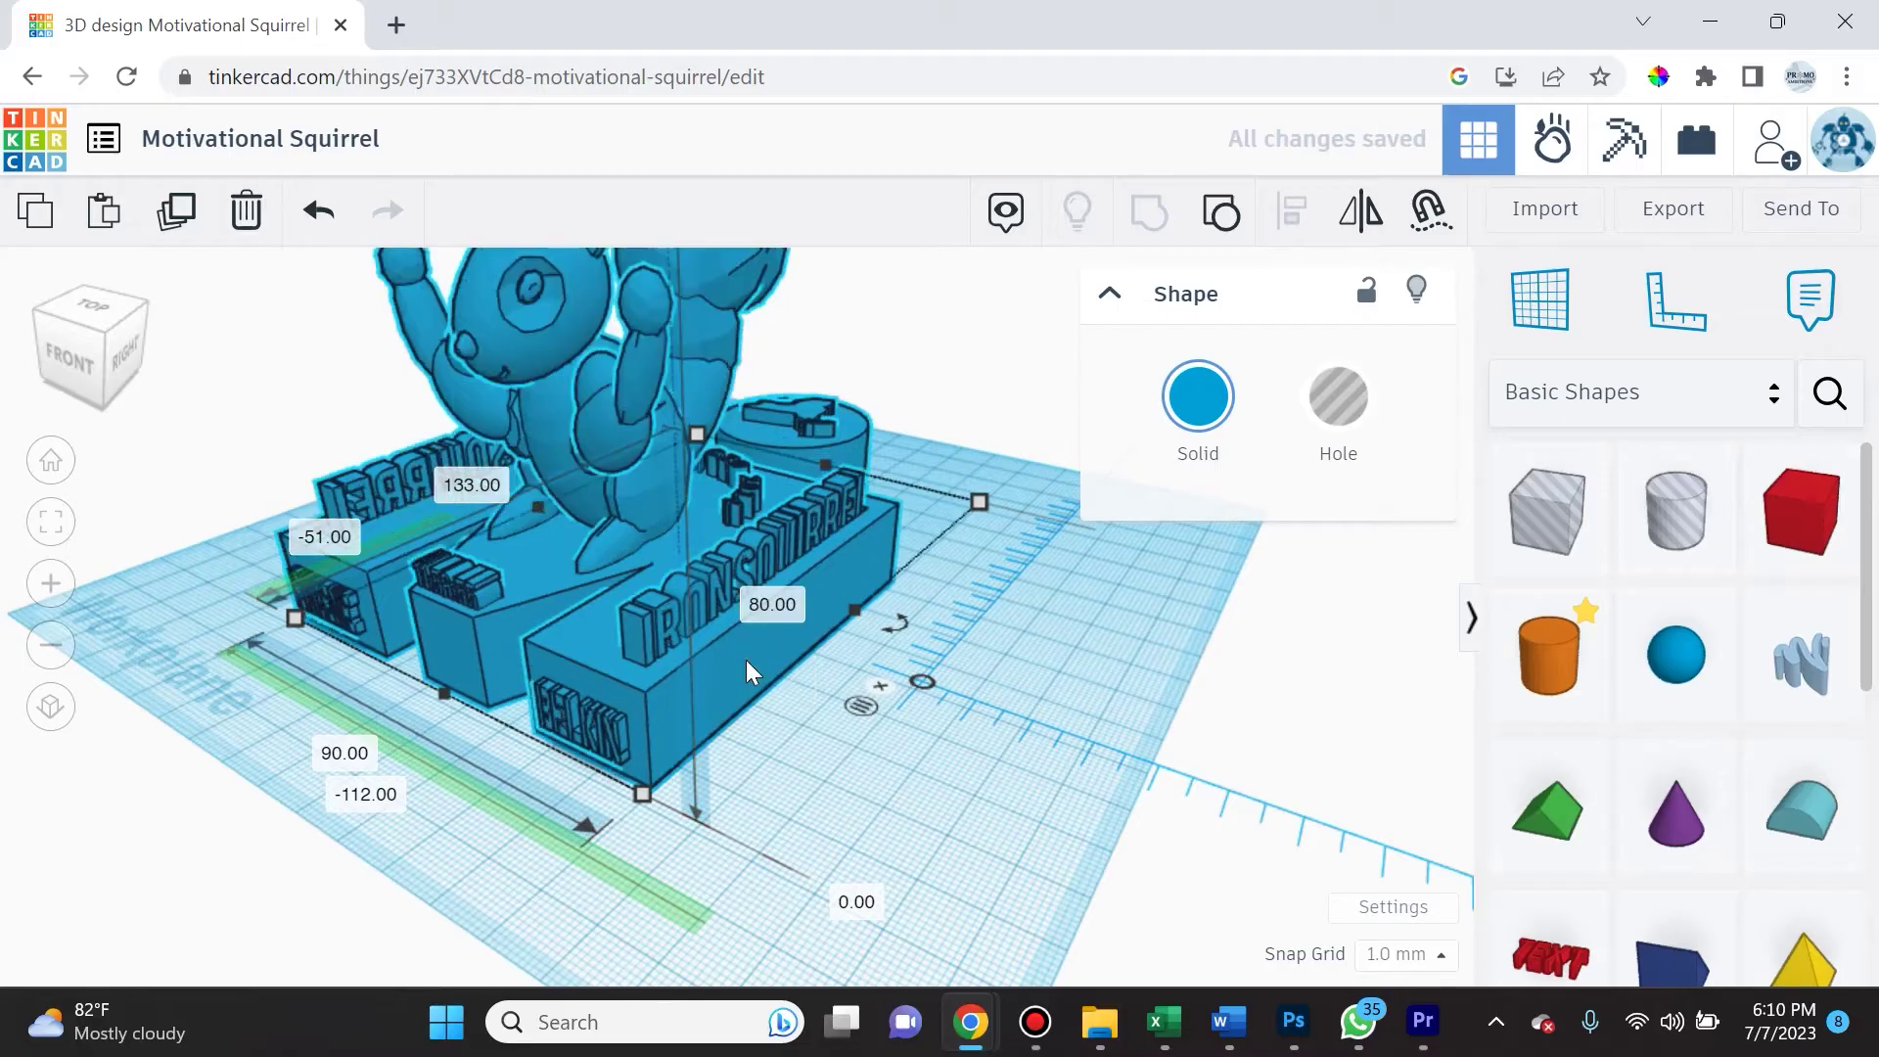
pyautogui.hotkey('ctrl', 'z')
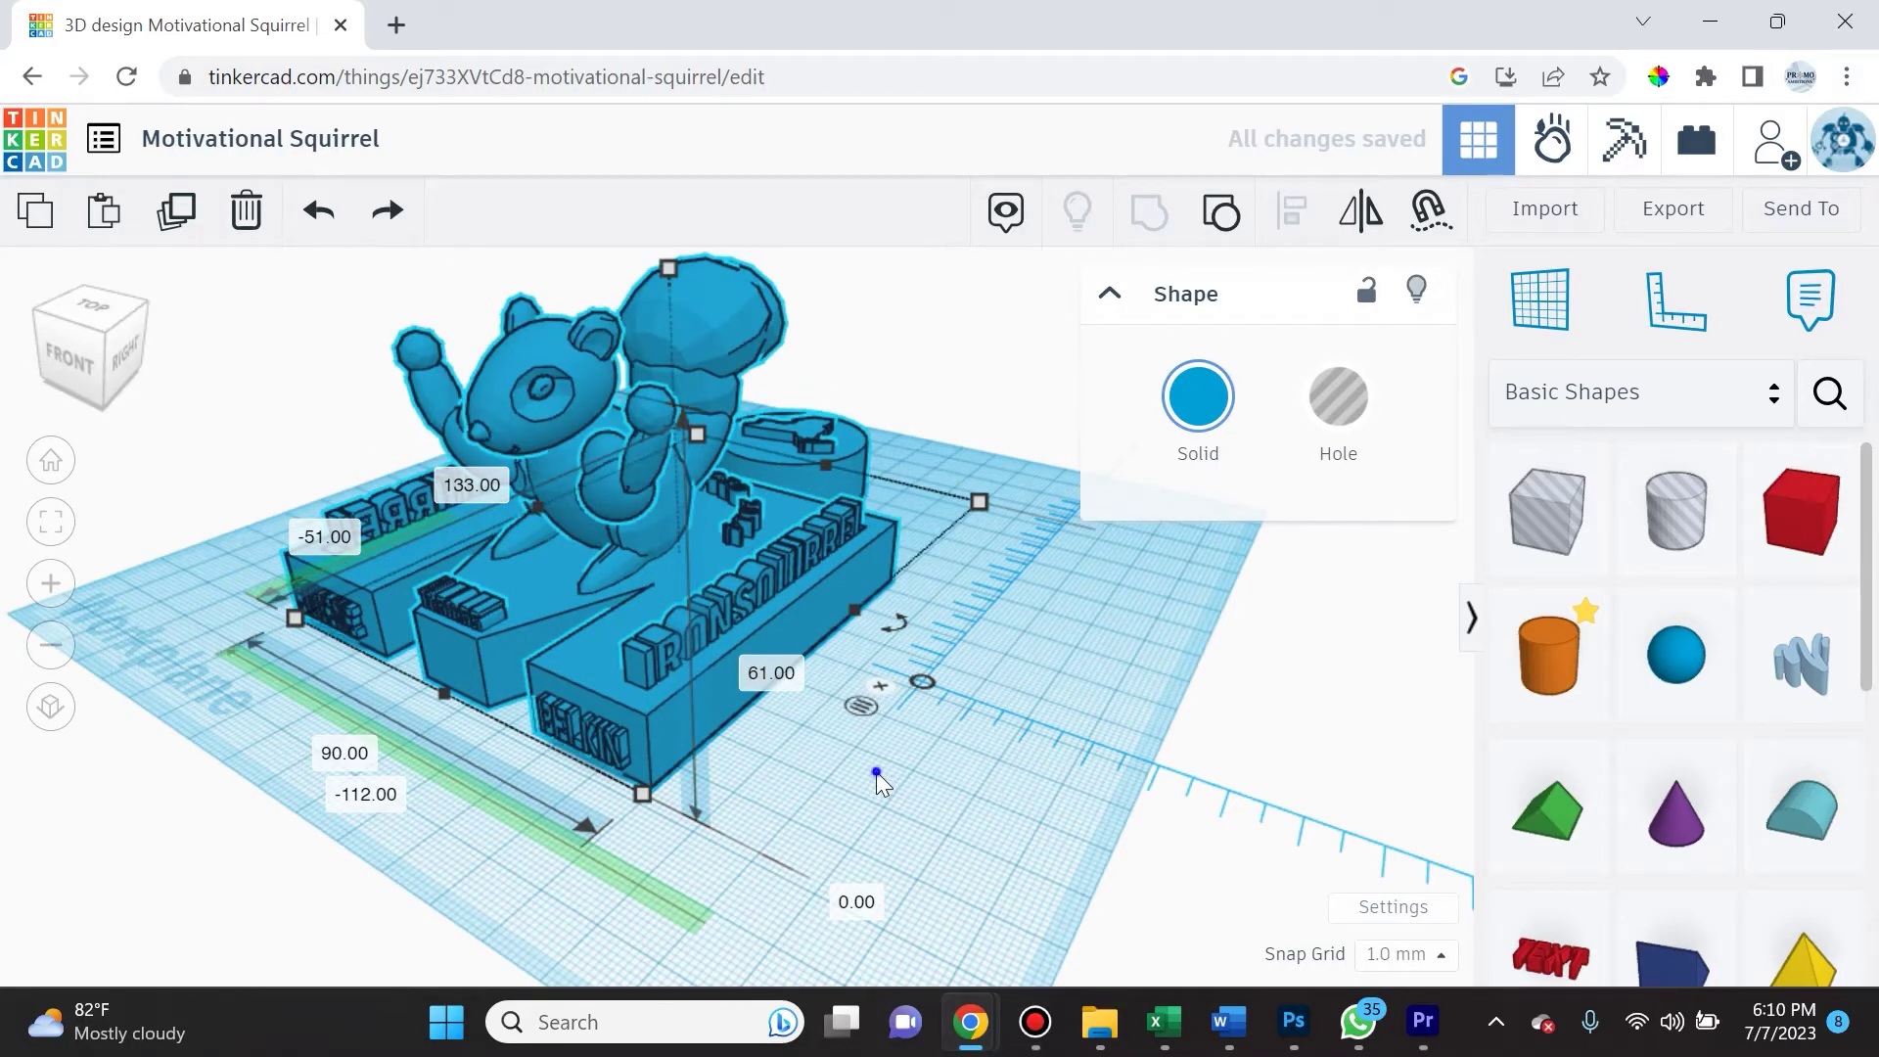
# - Examine the ruler's width, length, height and offset dimensions around the squirrel model from above and from the front
pyautogui.moveTo(876, 770); pyautogui.dragTo(875, 786, button='right')
pyautogui.moveTo(1086, 623); pyautogui.dragTo(1116, 846, button='right')
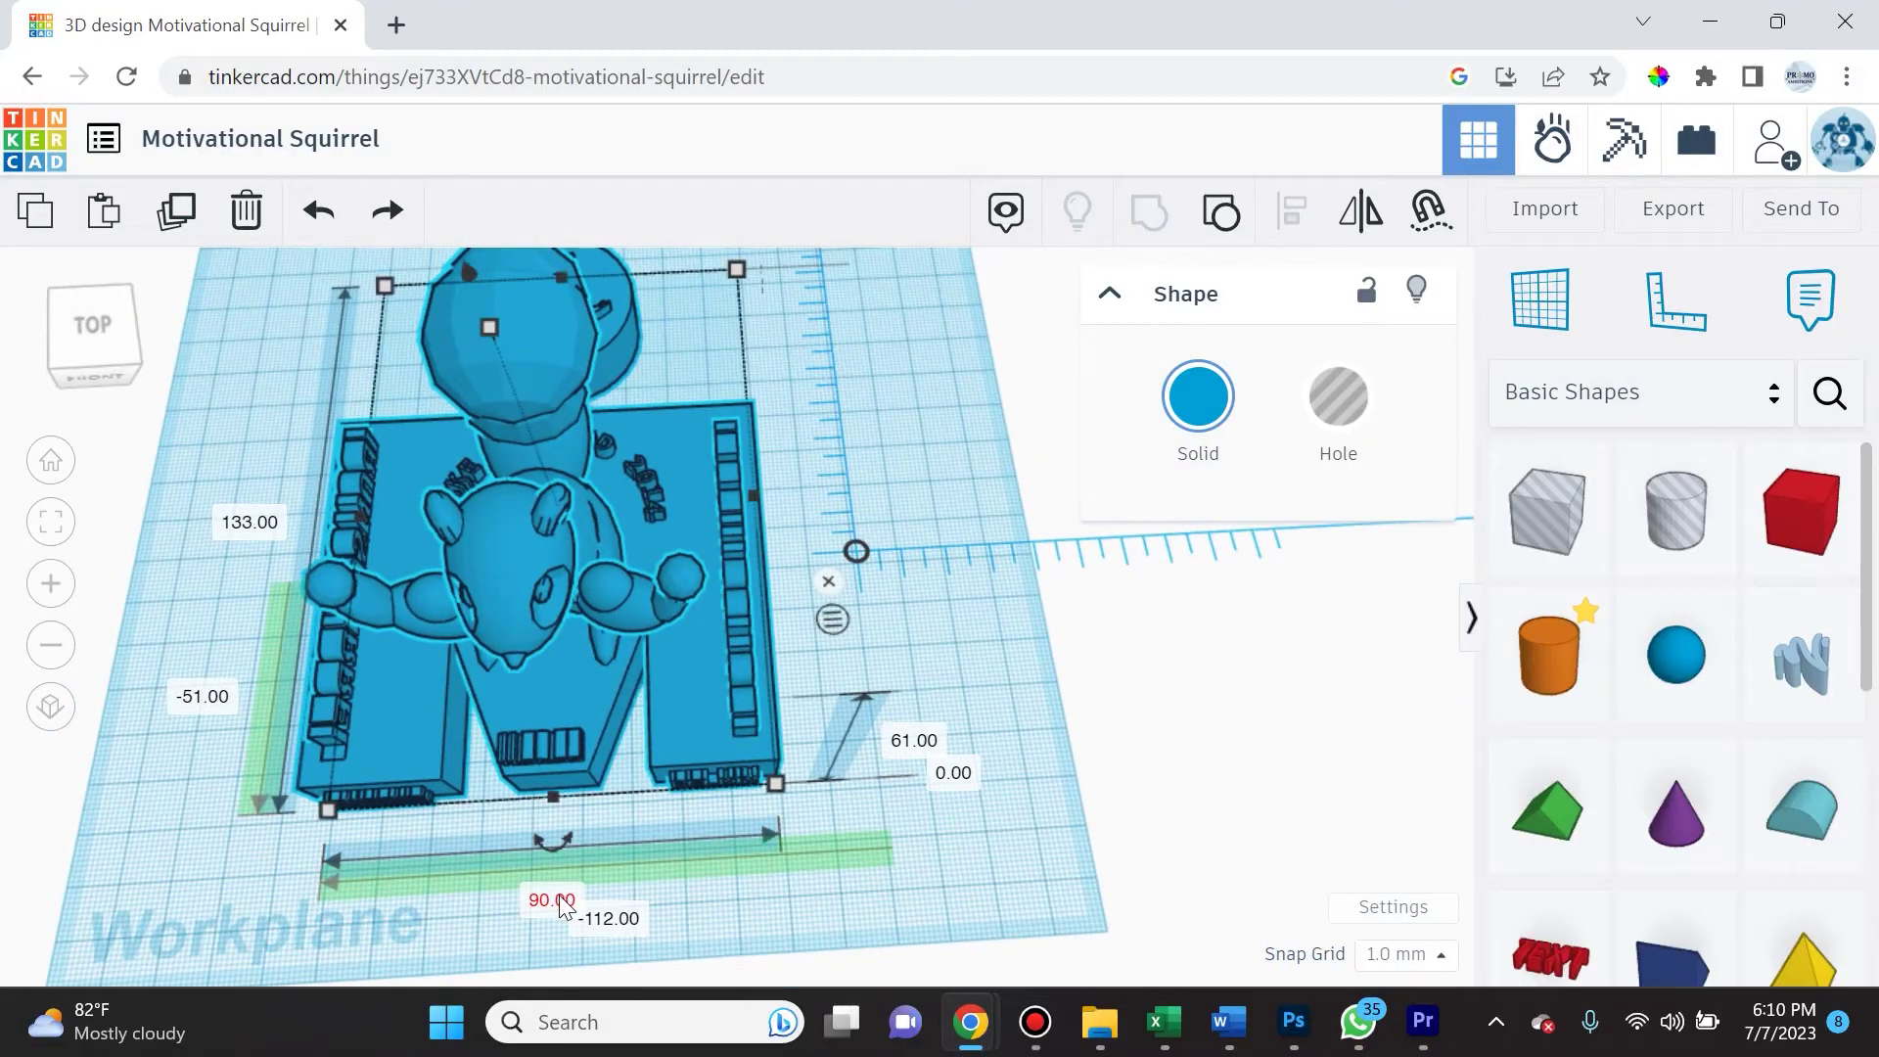
pyautogui.moveTo(643, 847); pyautogui.dragTo(695, 791, button='right')
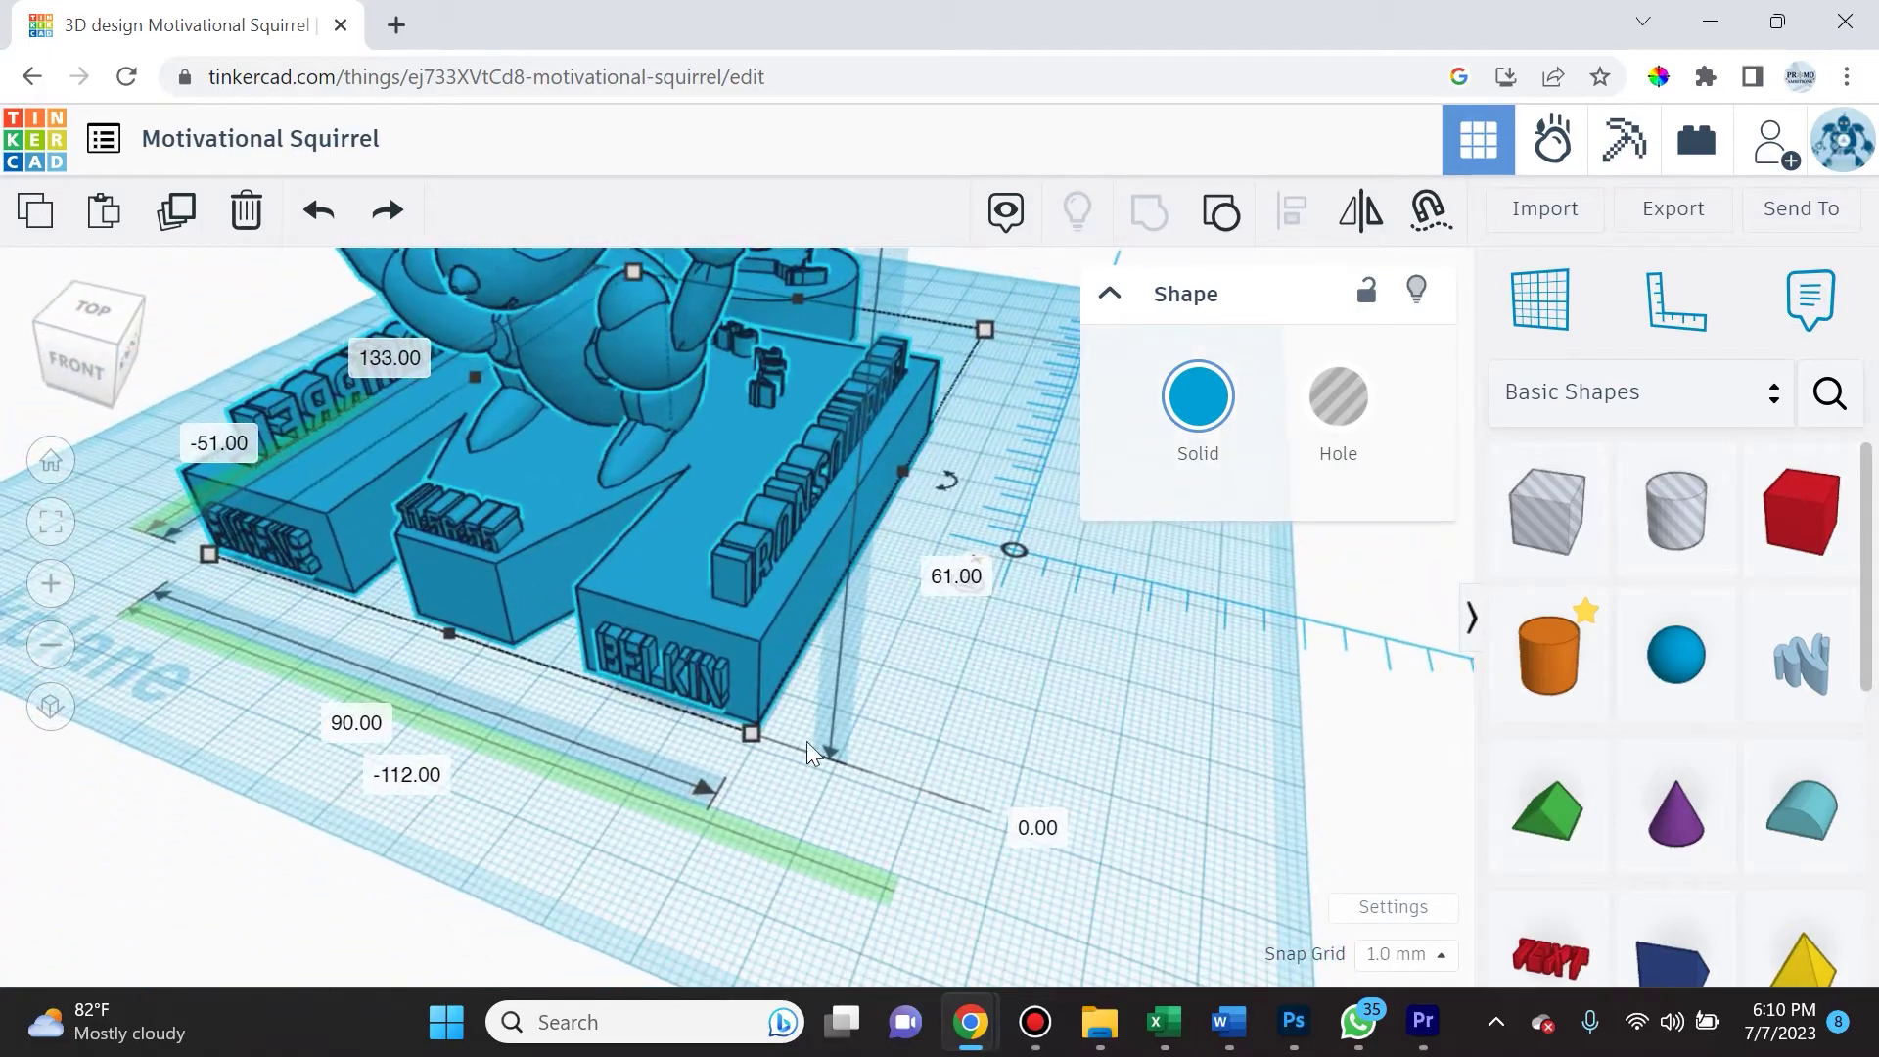
pyautogui.moveTo(906, 703); pyautogui.dragTo(926, 759, button='right')
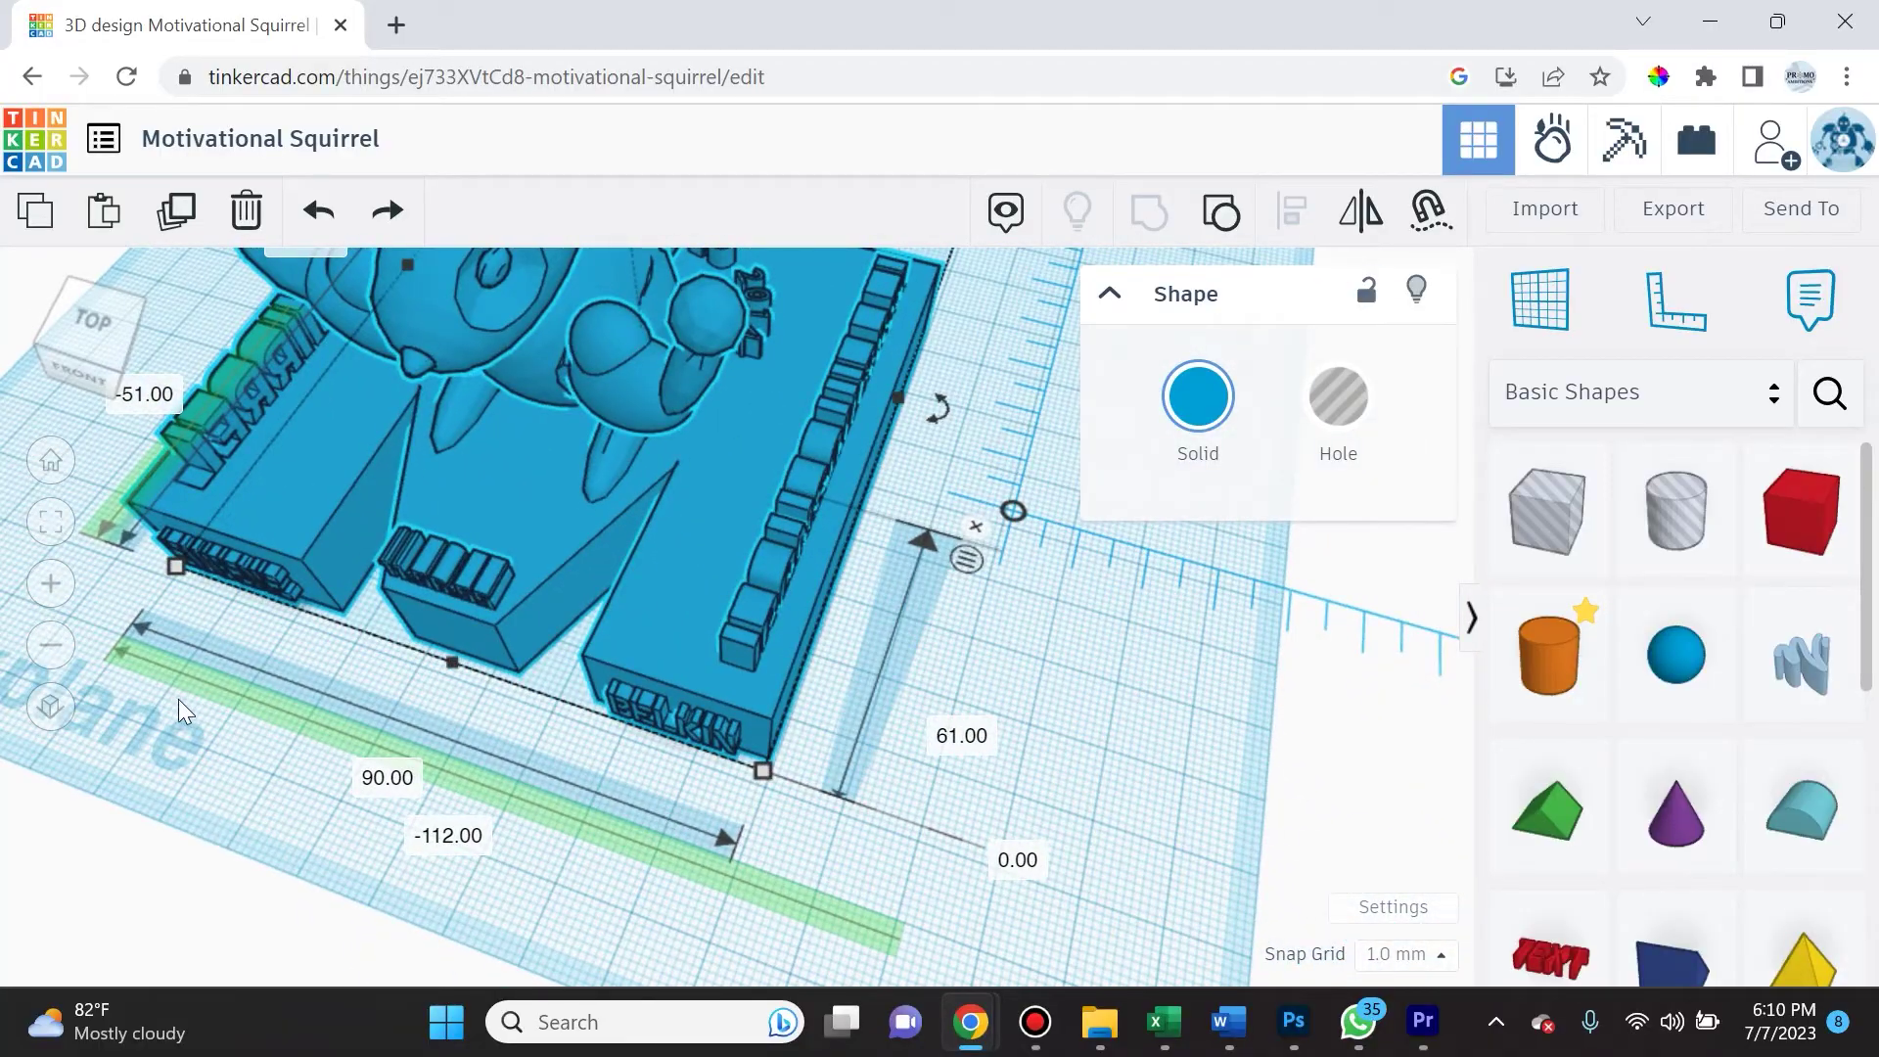
pyautogui.scroll(-3, 835, 840)
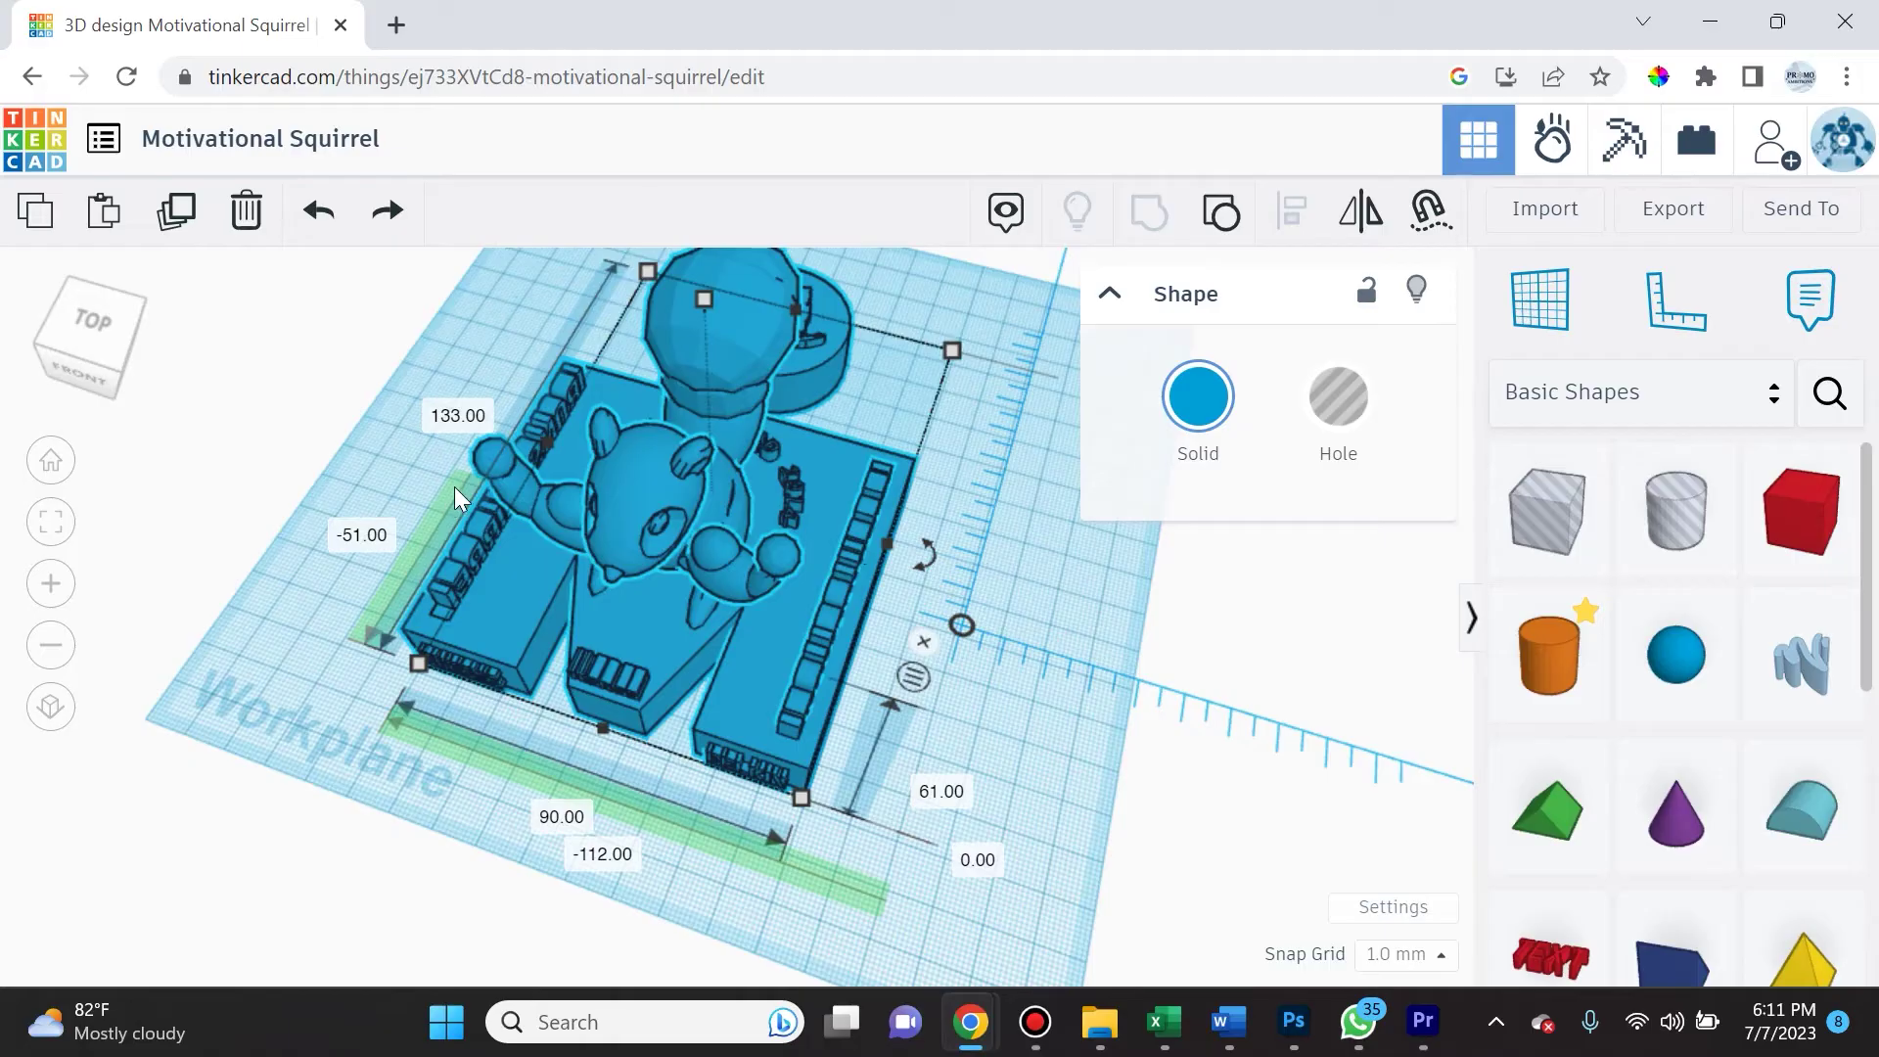
pyautogui.moveTo(466, 484); pyautogui.dragTo(360, 685, button='right')
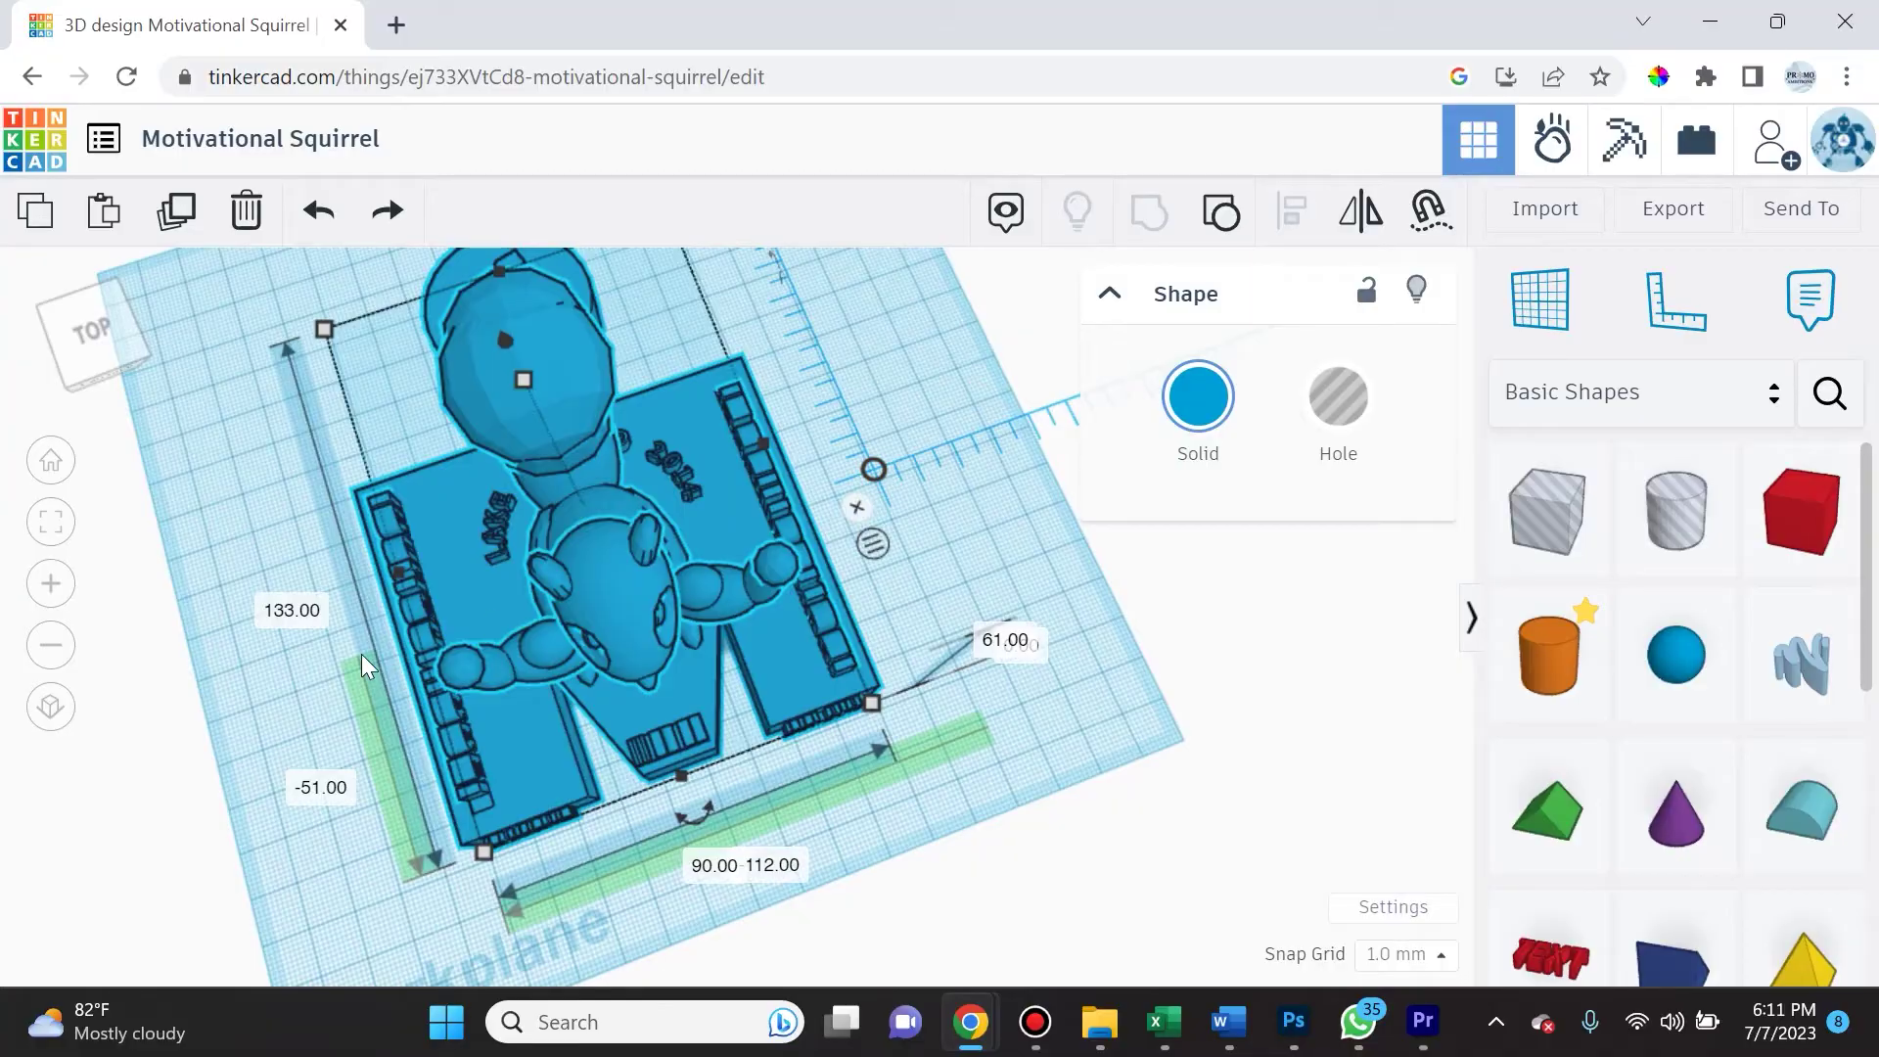
pyautogui.moveTo(883, 730); pyautogui.dragTo(800, 859, button='right')
# - Examine the corner of the lettered base closest to the ruler, comparing its edges with the ruler's dimension lines
pyautogui.scroll(3, 754, 762)
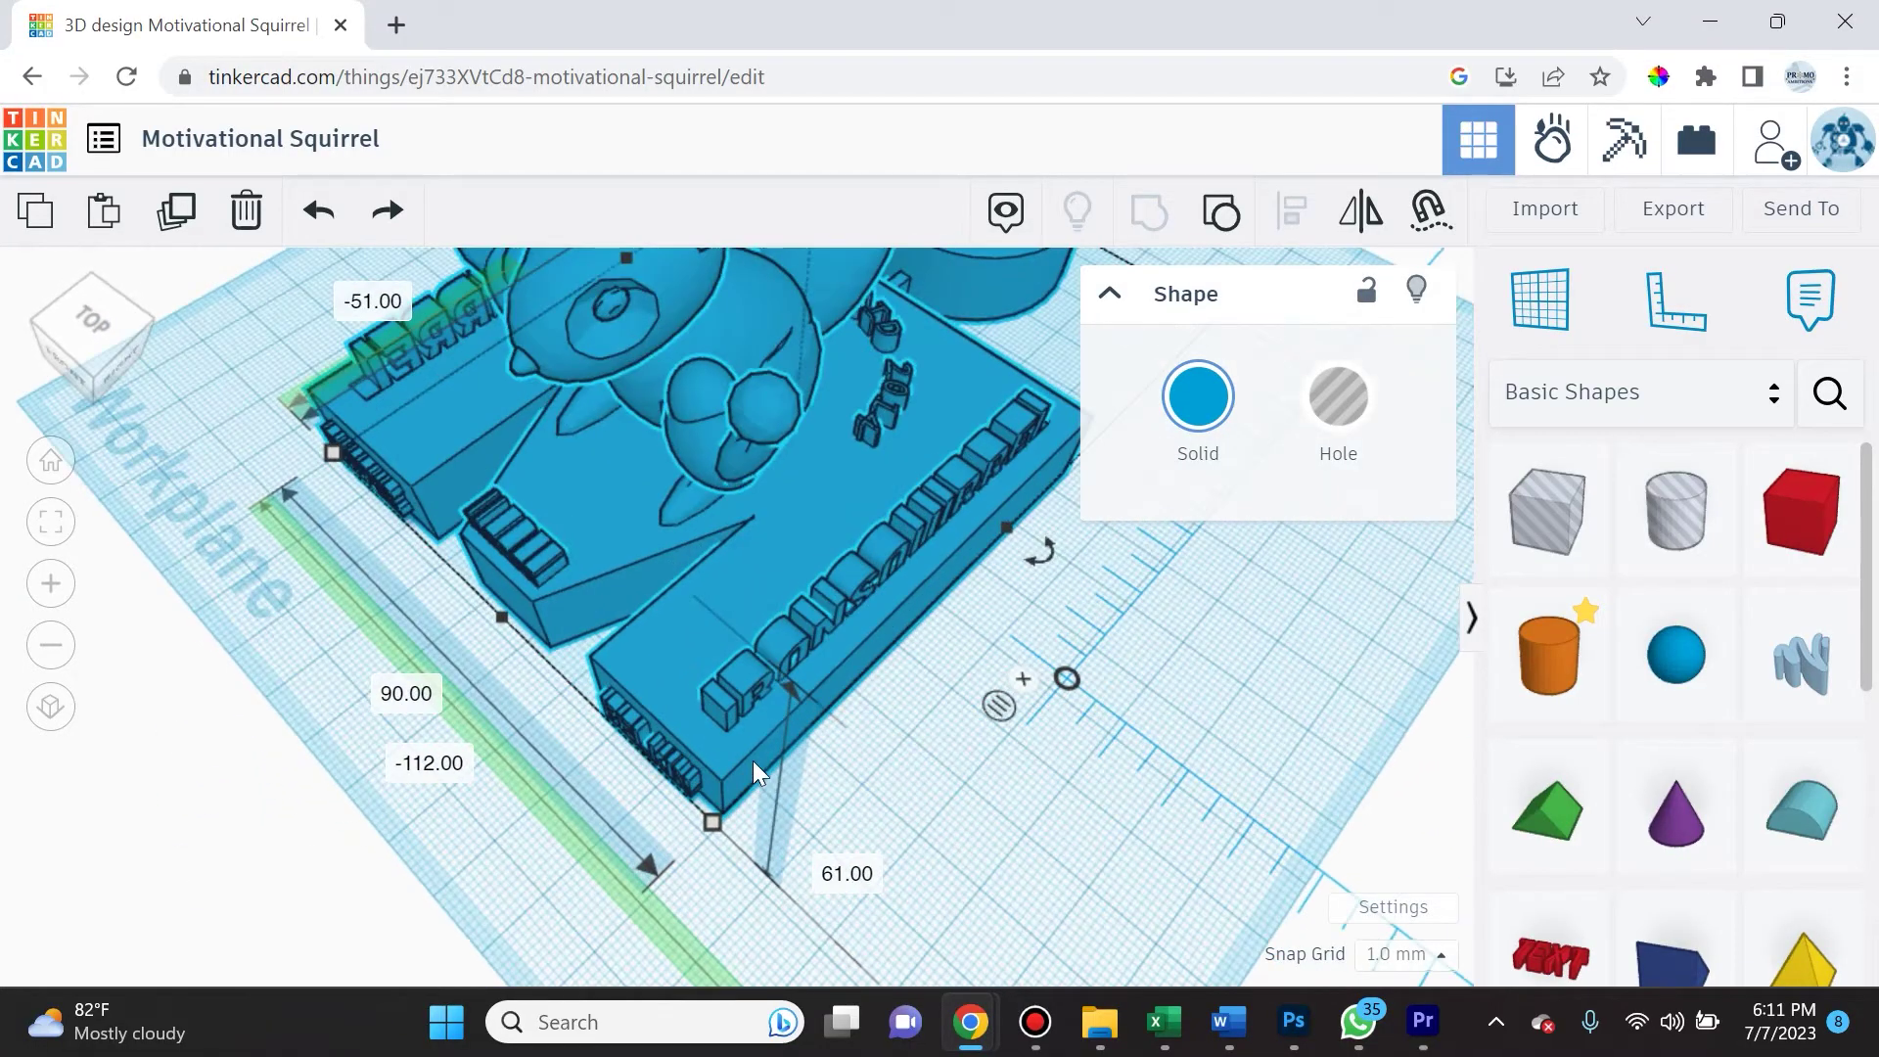
pyautogui.scroll(2, 753, 761)
pyautogui.moveTo(756, 797); pyautogui.dragTo(734, 695, button='right')
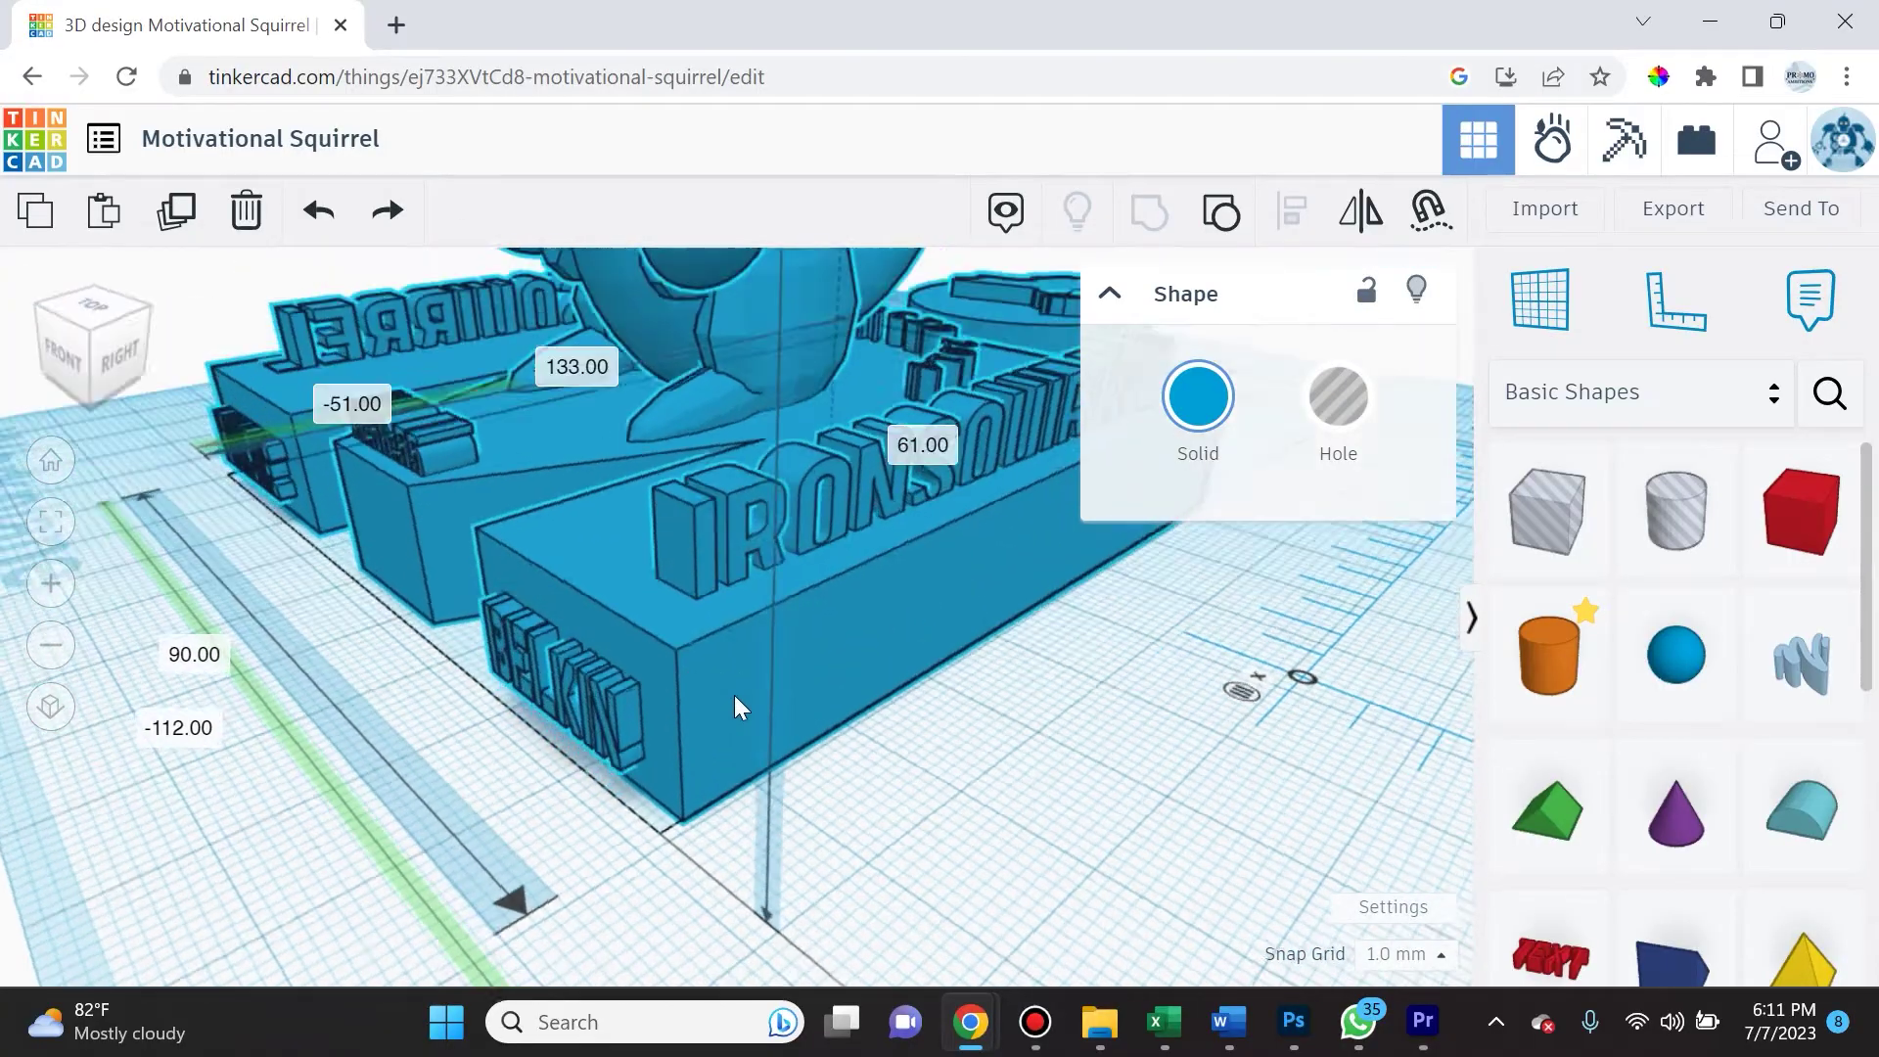
pyautogui.scroll(-2, 735, 694)
pyautogui.moveTo(906, 720); pyautogui.dragTo(689, 815, button='right')
pyautogui.scroll(3, 826, 767)
pyautogui.scroll(-2, 808, 782)
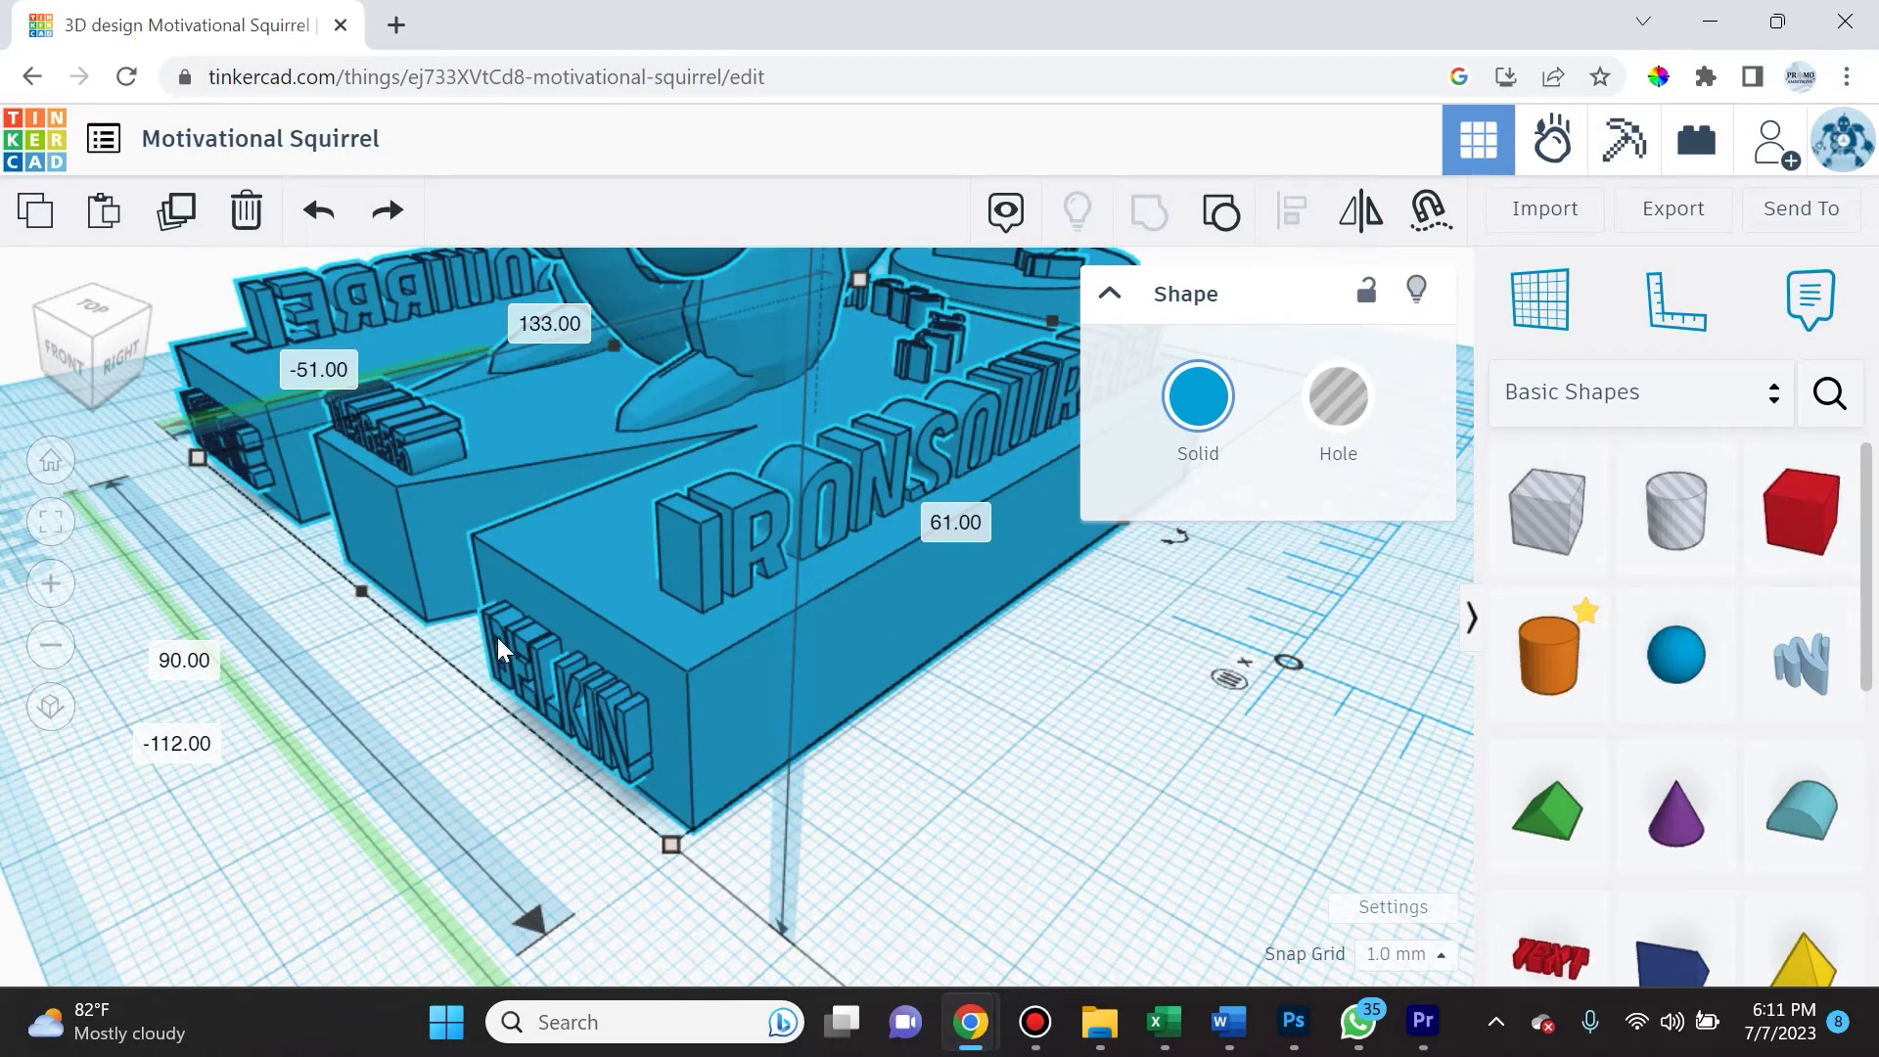
pyautogui.moveTo(631, 751); pyautogui.dragTo(909, 757, button='right')
pyautogui.scroll(-3, 802, 749)
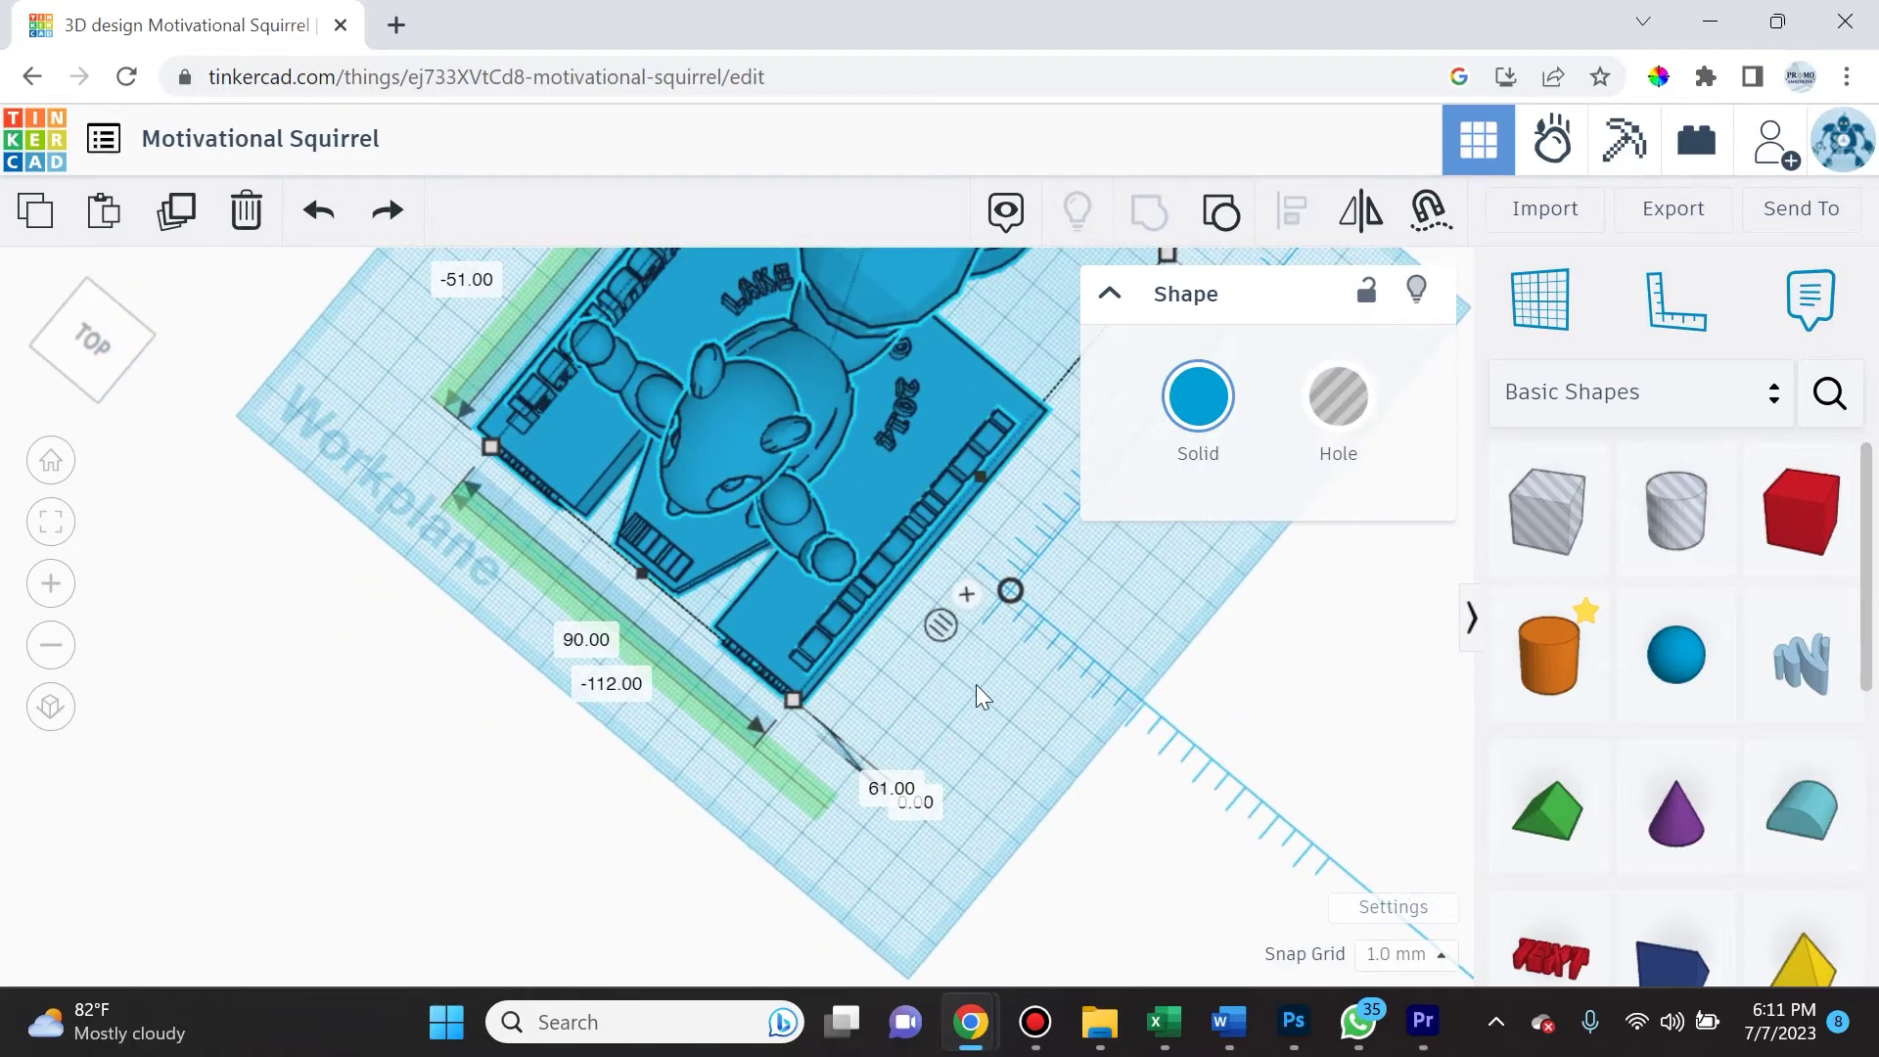
pyautogui.moveTo(976, 683); pyautogui.dragTo(1055, 551, button='right')
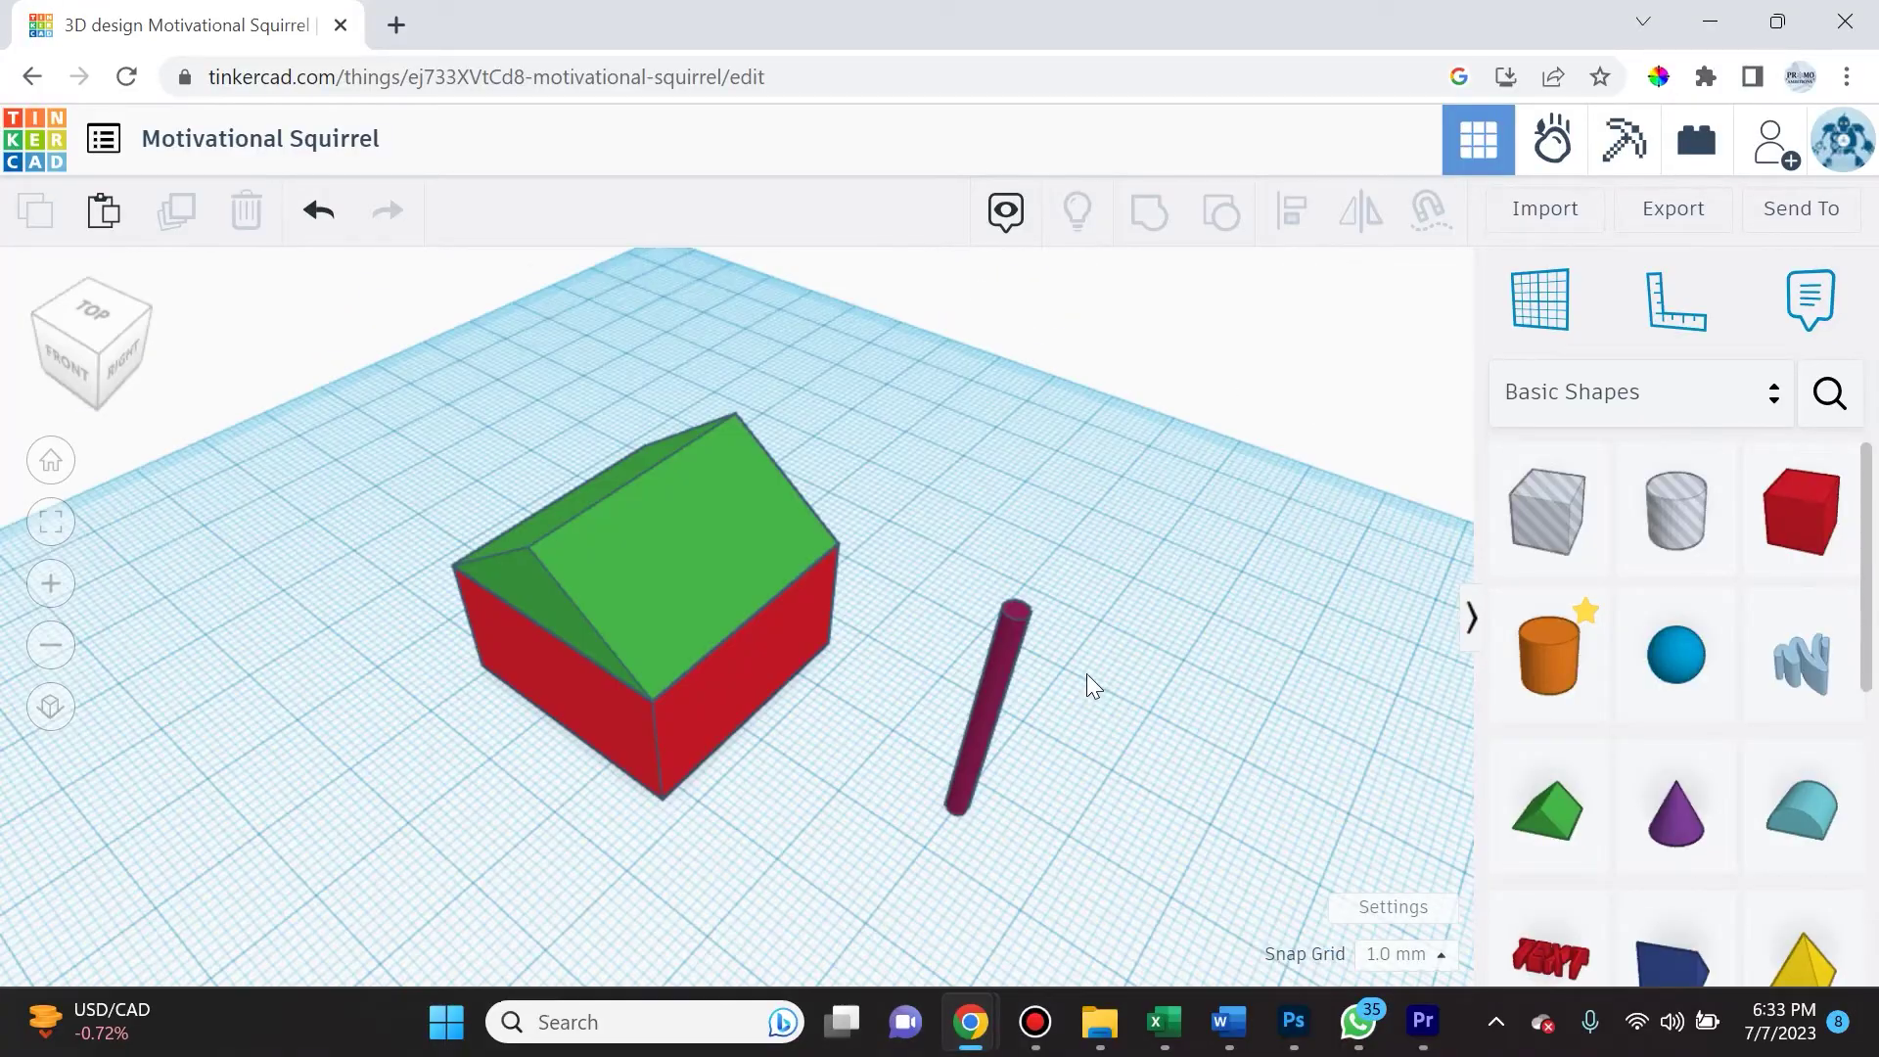
# - Move the thin purple cylinder into the house so that it stands just inside the front corner and pierces the roof
pyautogui.moveTo(746, 812); pyautogui.dragTo(761, 767, button='right')
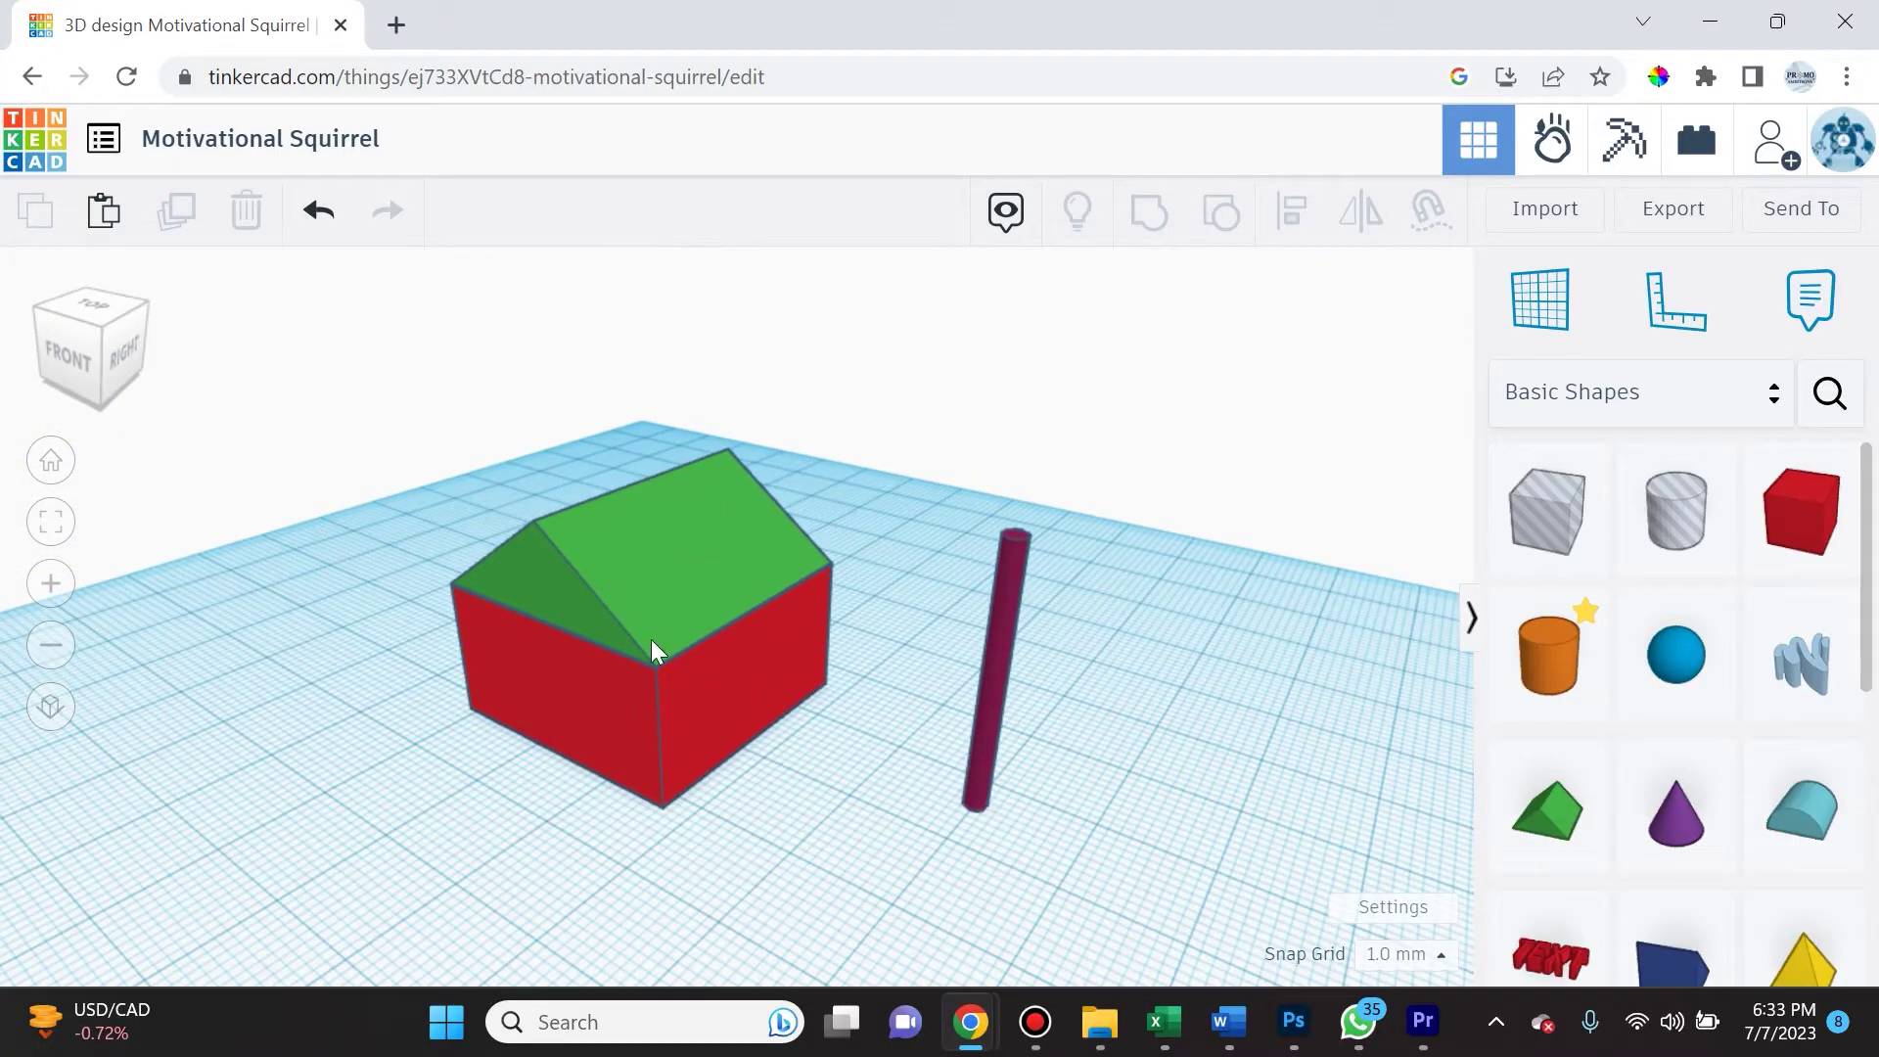
pyautogui.moveTo(663, 675); pyautogui.dragTo(956, 587, button='right')
pyautogui.moveTo(1011, 557); pyautogui.dragTo(659, 568)
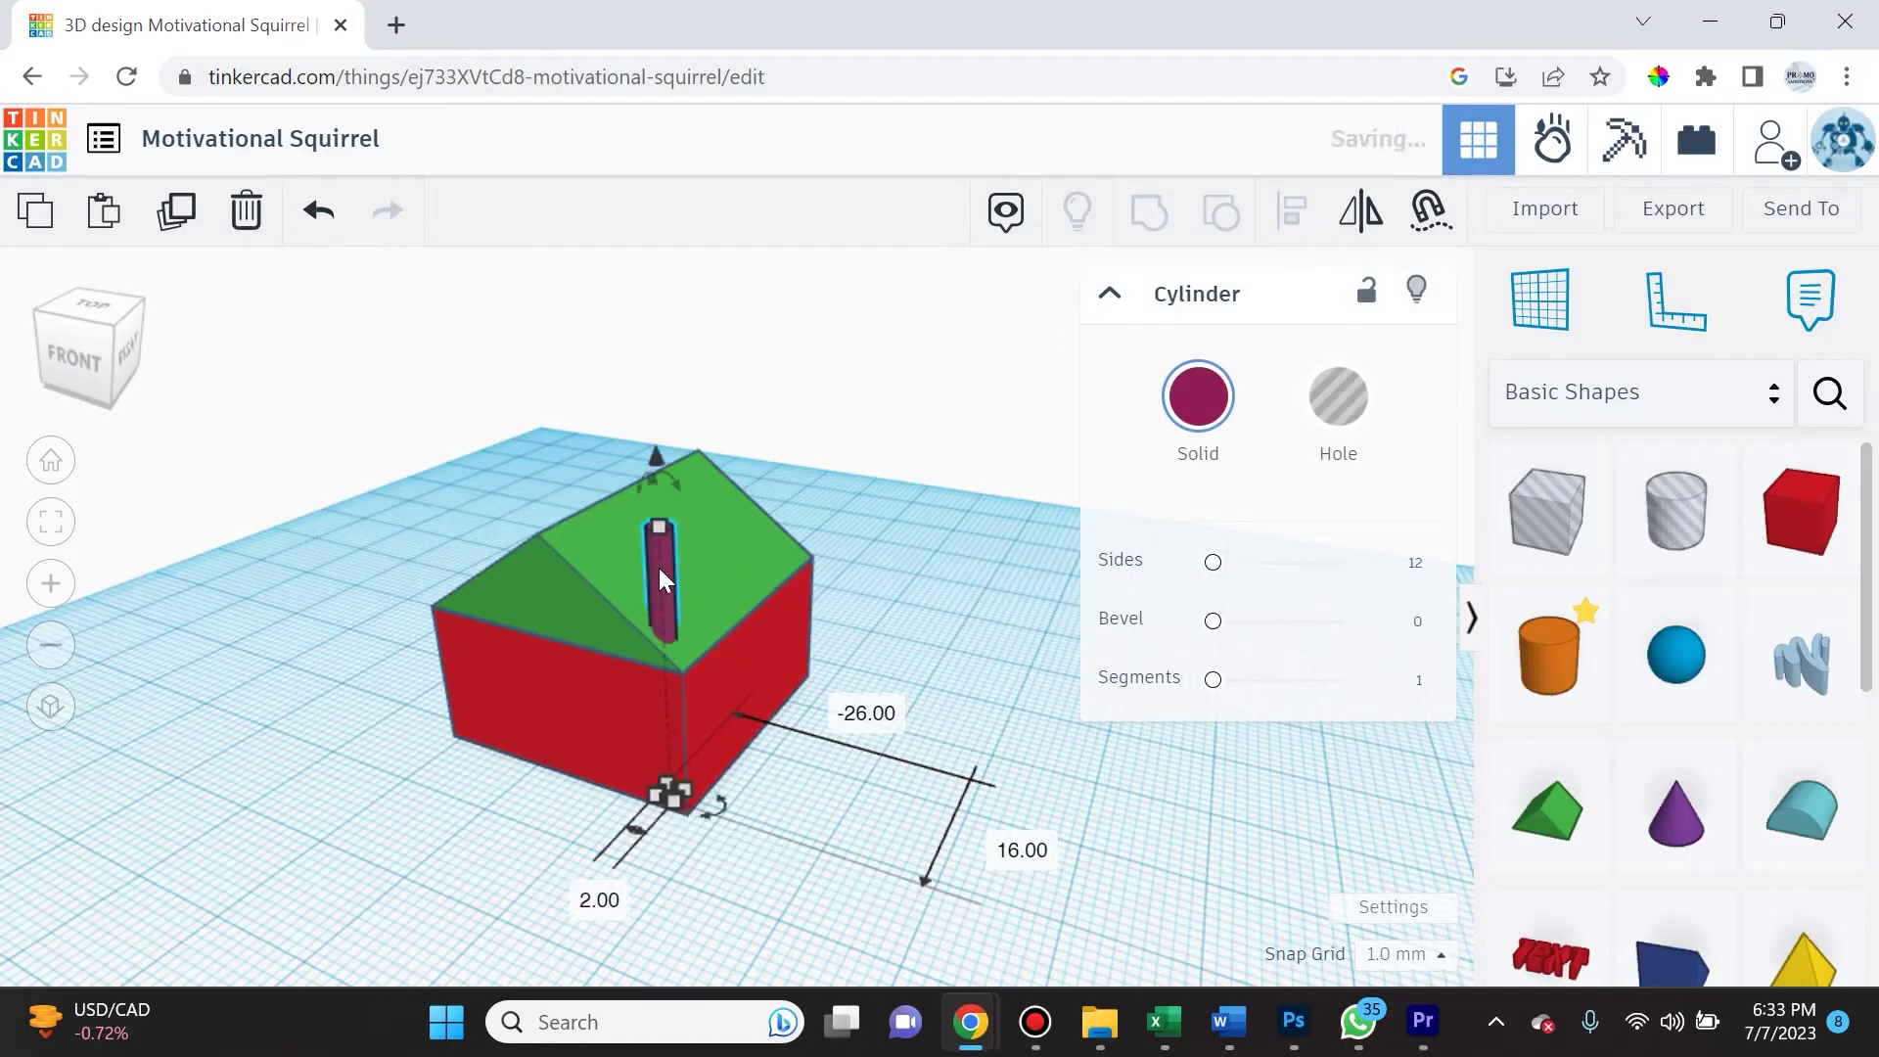
pyautogui.moveTo(866, 536); pyautogui.dragTo(778, 622, button='right')
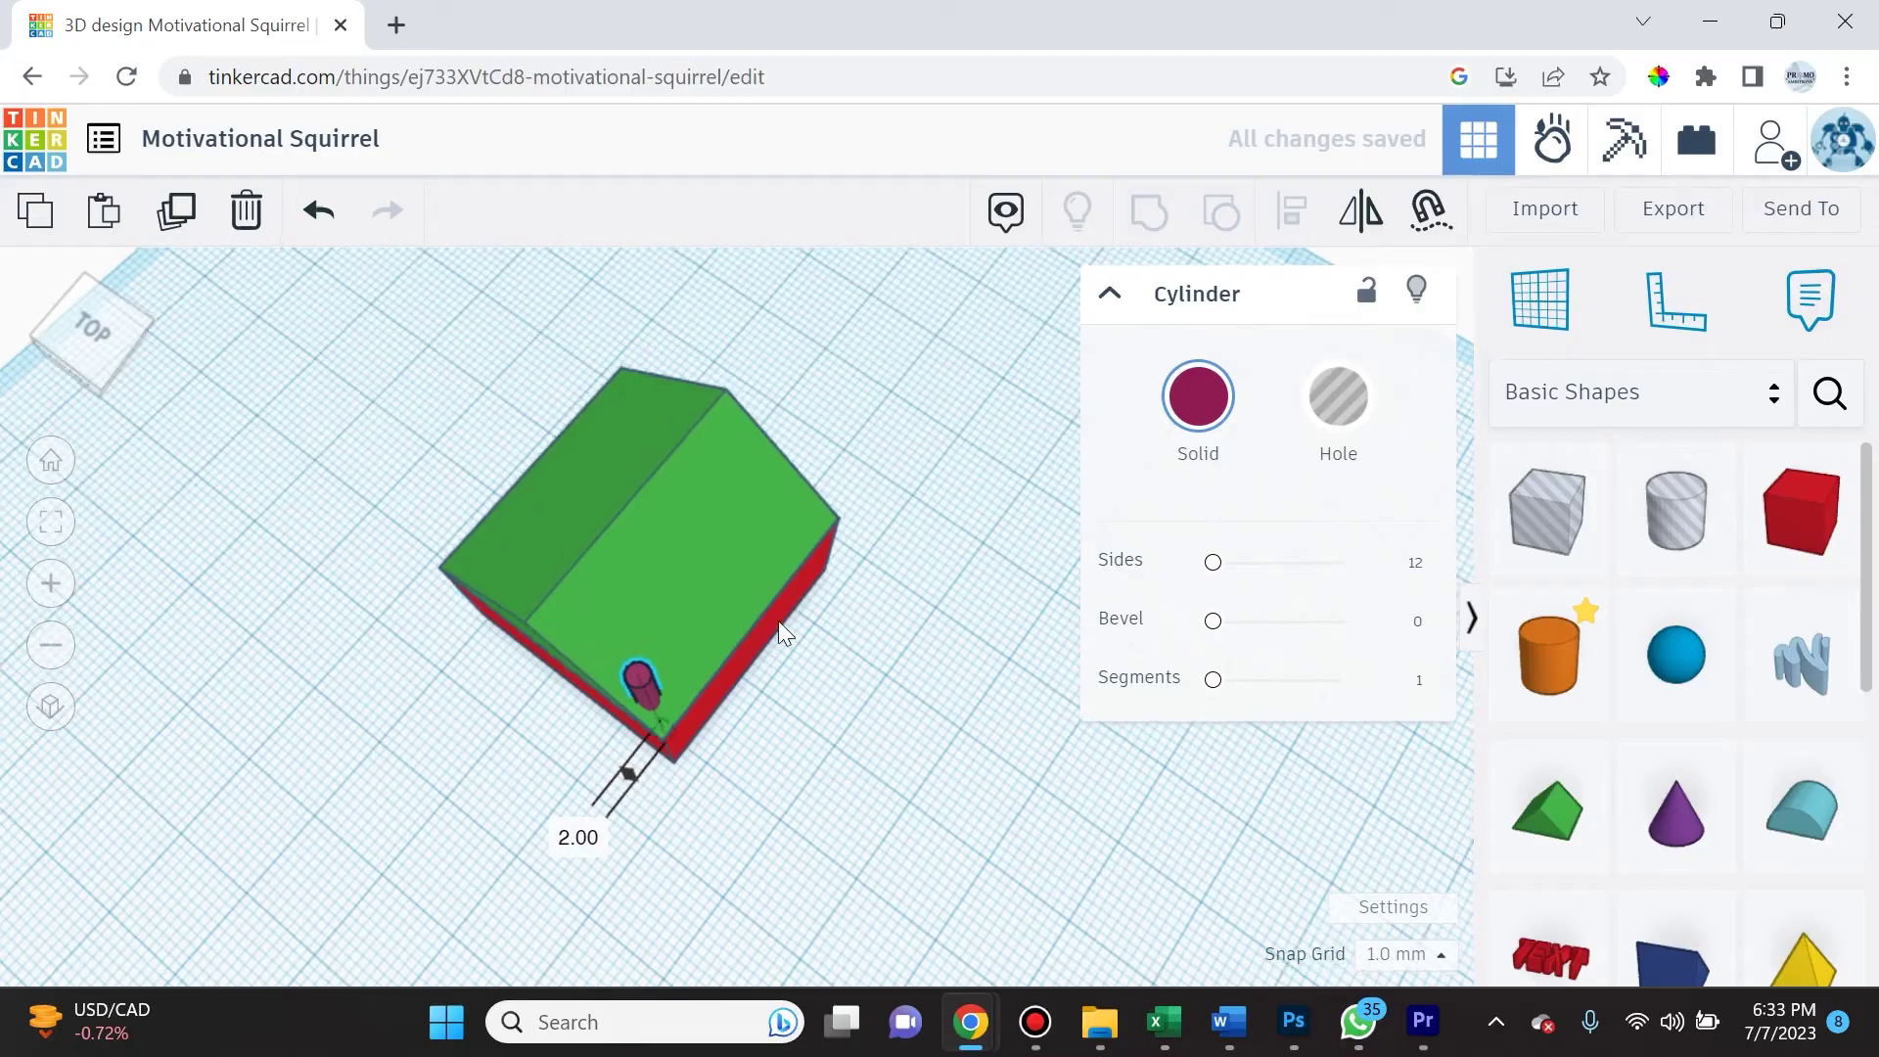
pyautogui.moveTo(831, 818); pyautogui.dragTo(730, 780, button='right')
pyautogui.scroll(5, 685, 734)
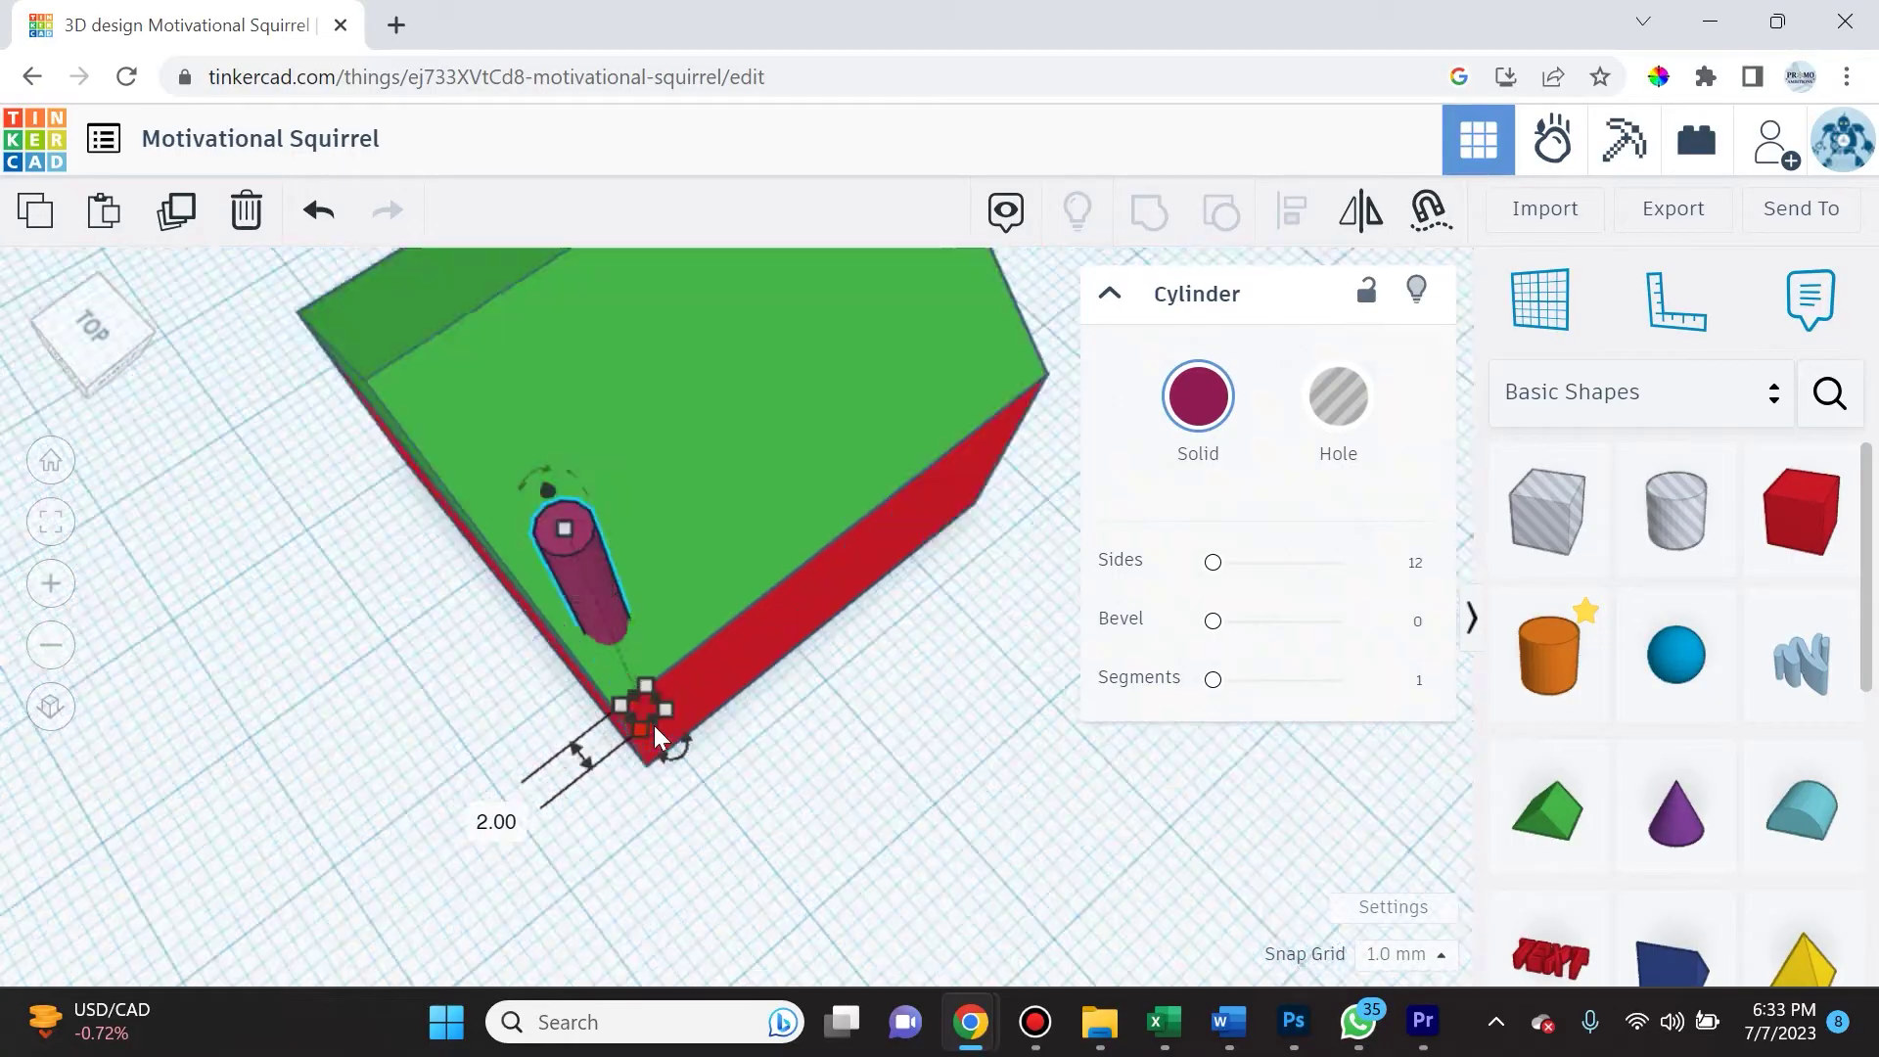
pyautogui.moveTo(690, 748); pyautogui.dragTo(694, 752)
pyautogui.scroll(-5, 811, 813)
pyautogui.moveTo(809, 812); pyautogui.dragTo(917, 720, button='right')
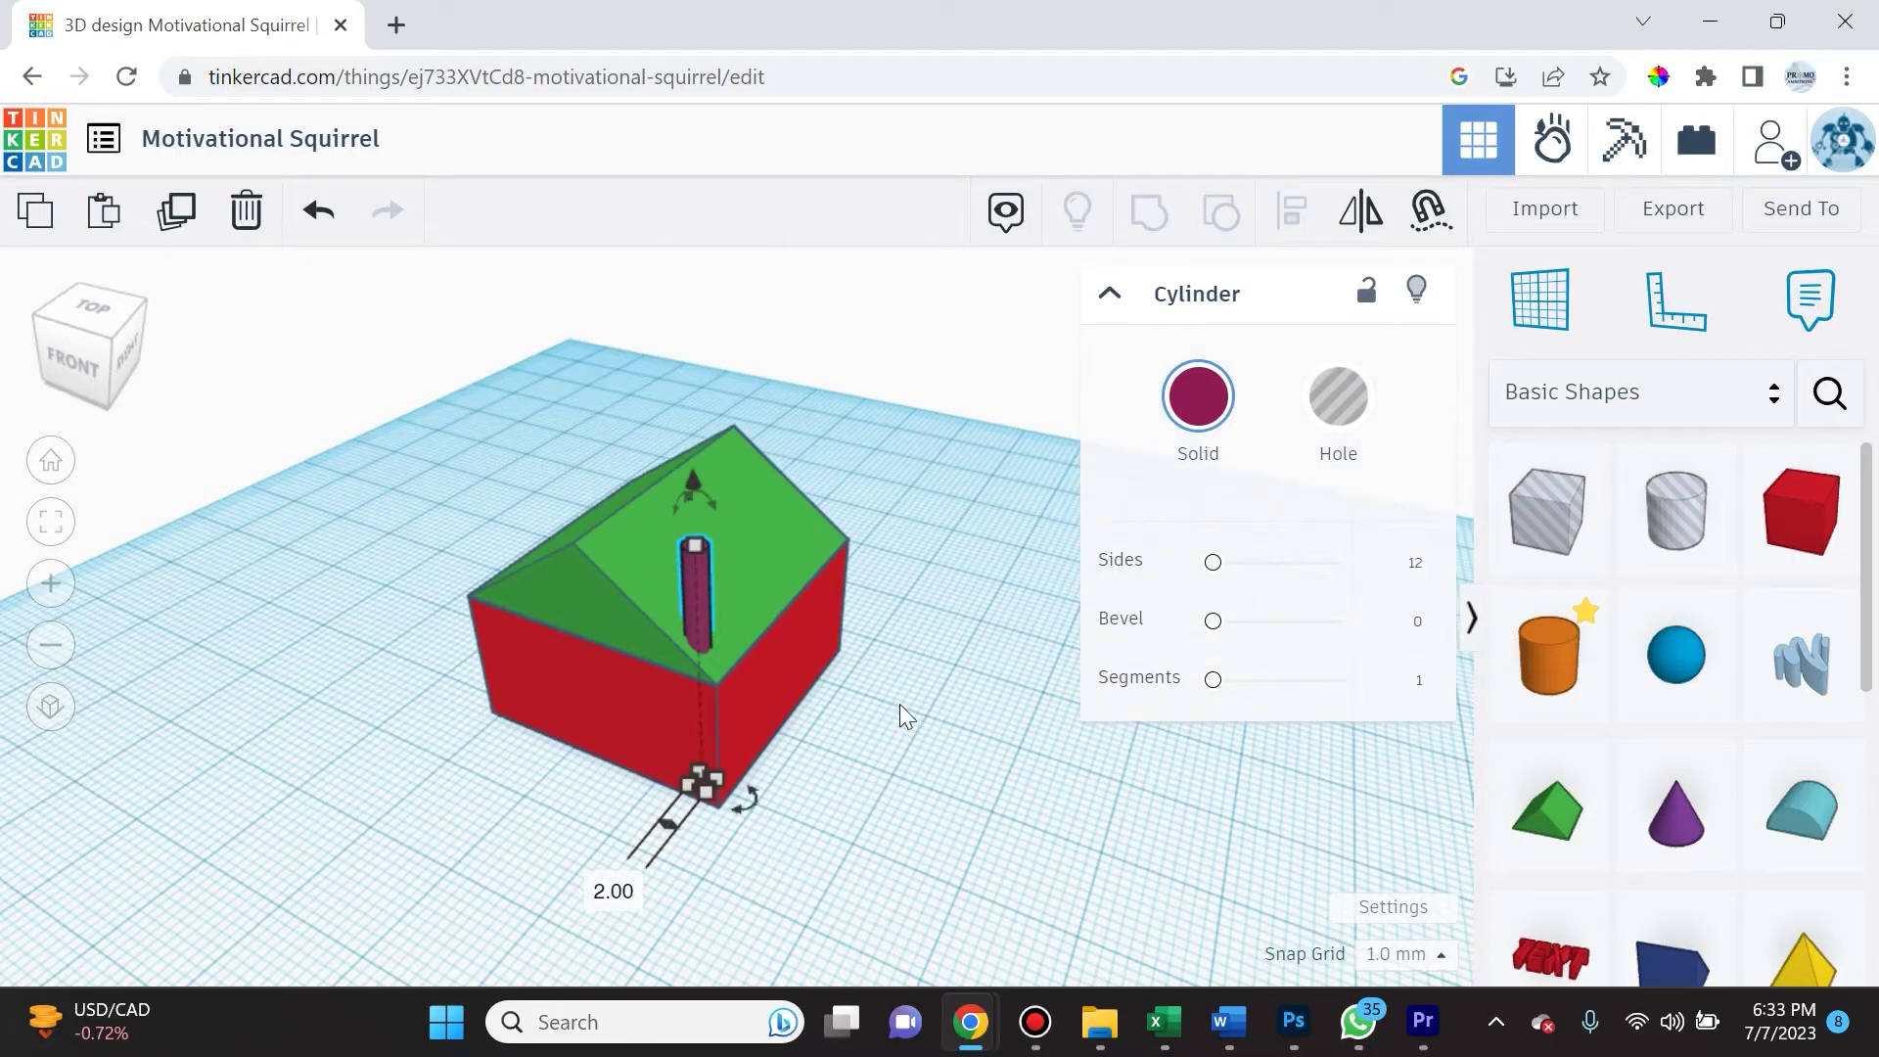
# - Place a ruler beside the house and move its origin onto the house's front bottom corner next to the cylinder
pyautogui.click(1675, 300)
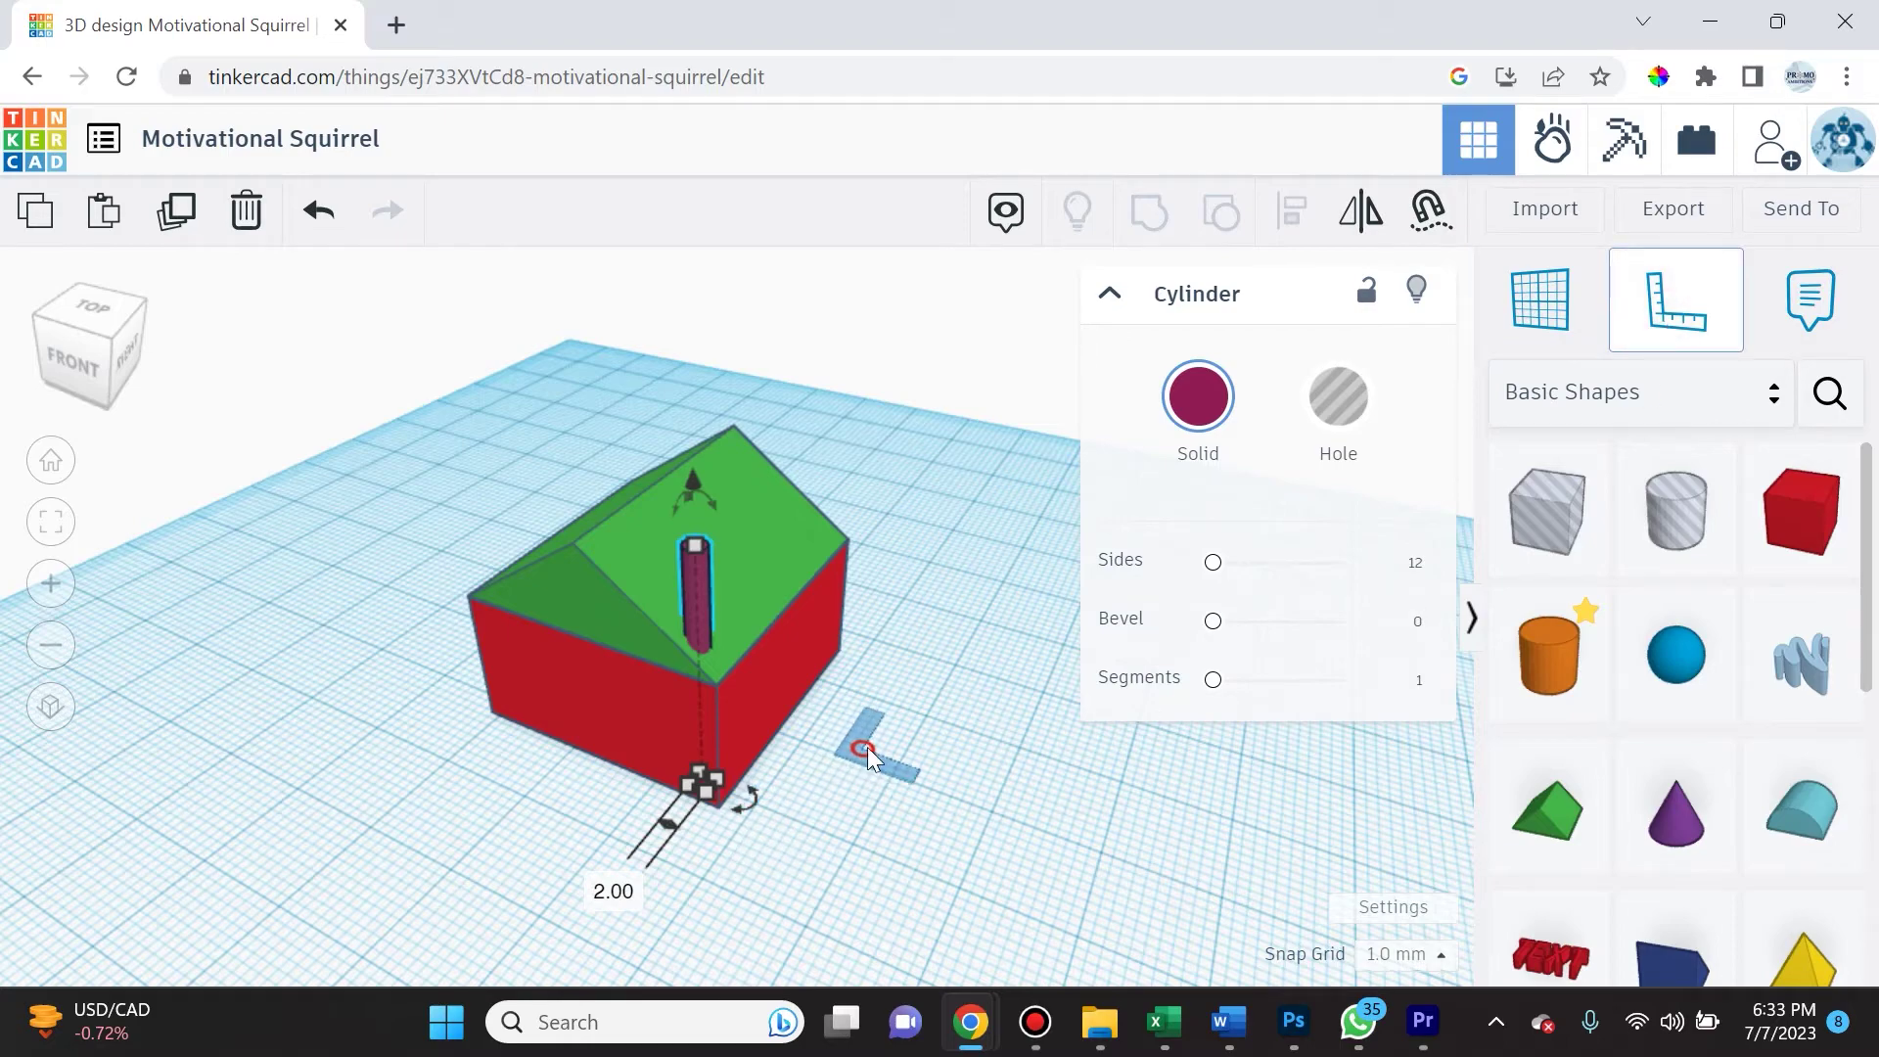
pyautogui.click(868, 746)
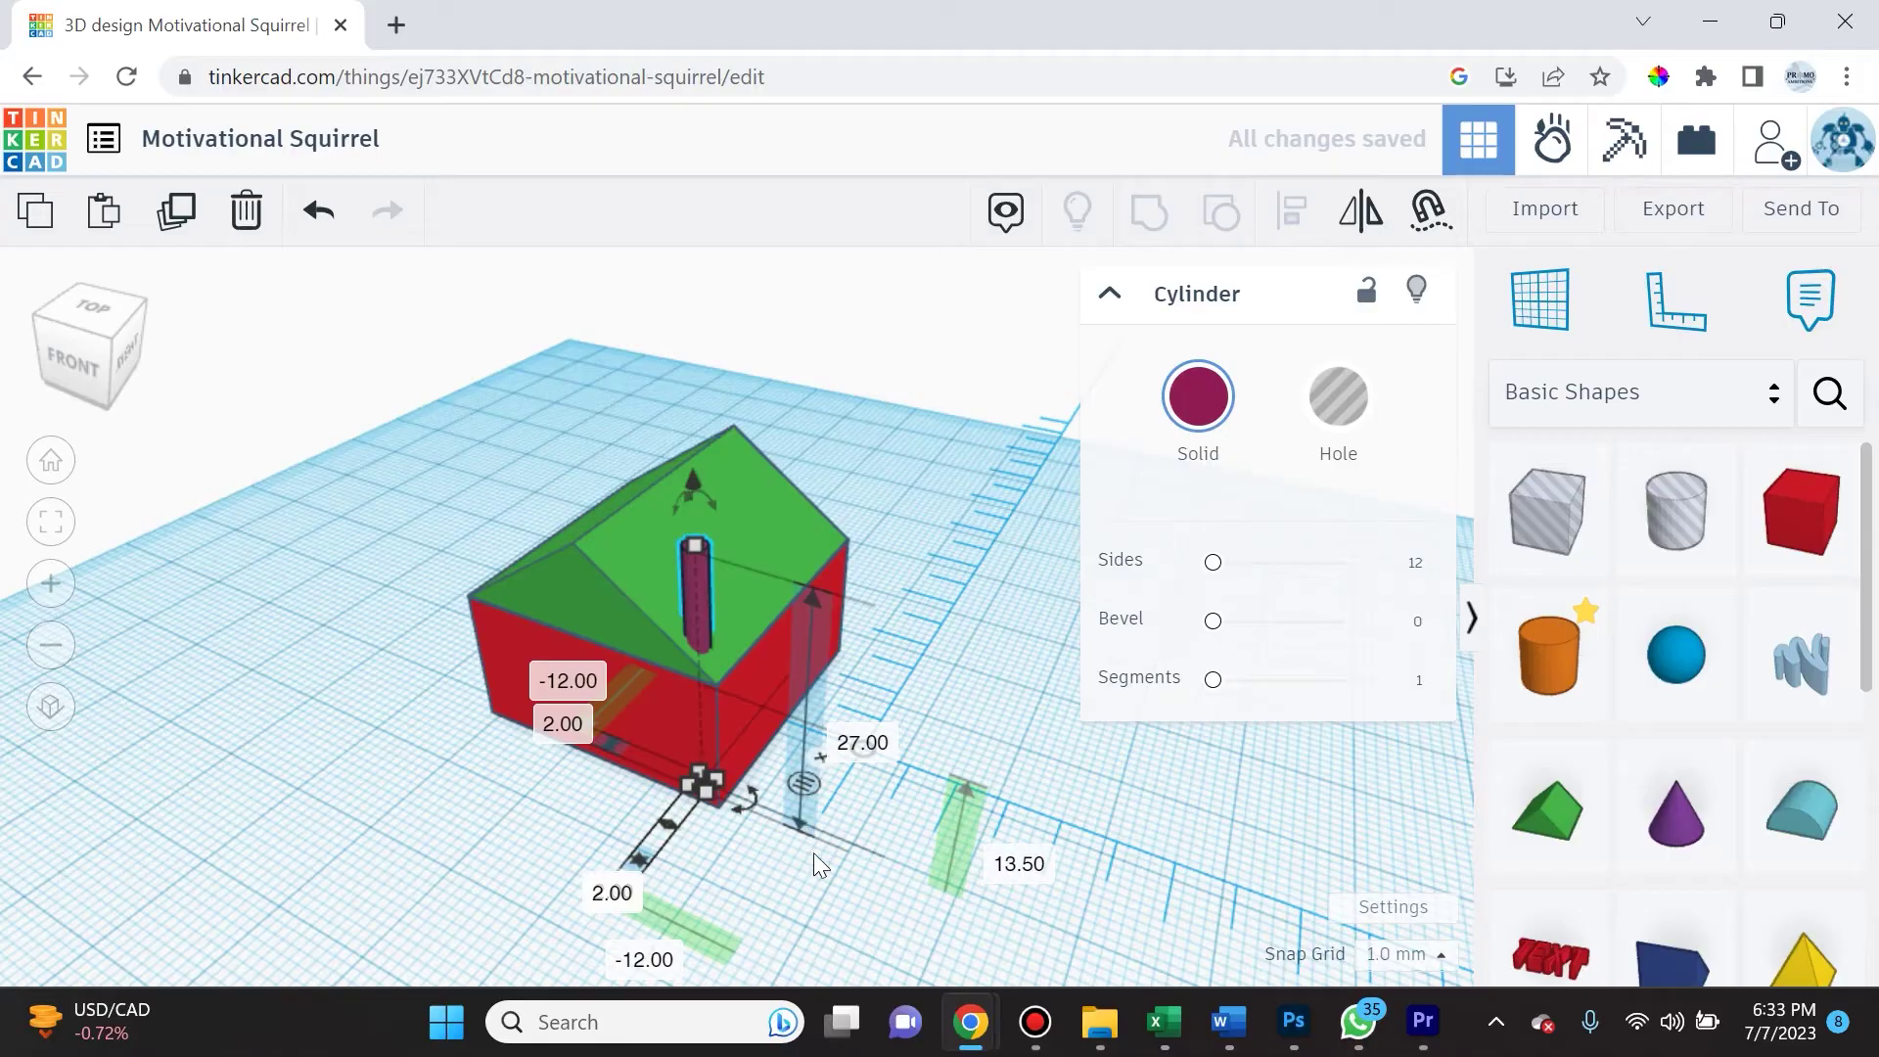
pyautogui.scroll(5, 826, 849)
pyautogui.scroll(-5, 827, 850)
pyautogui.scroll(4, 865, 805)
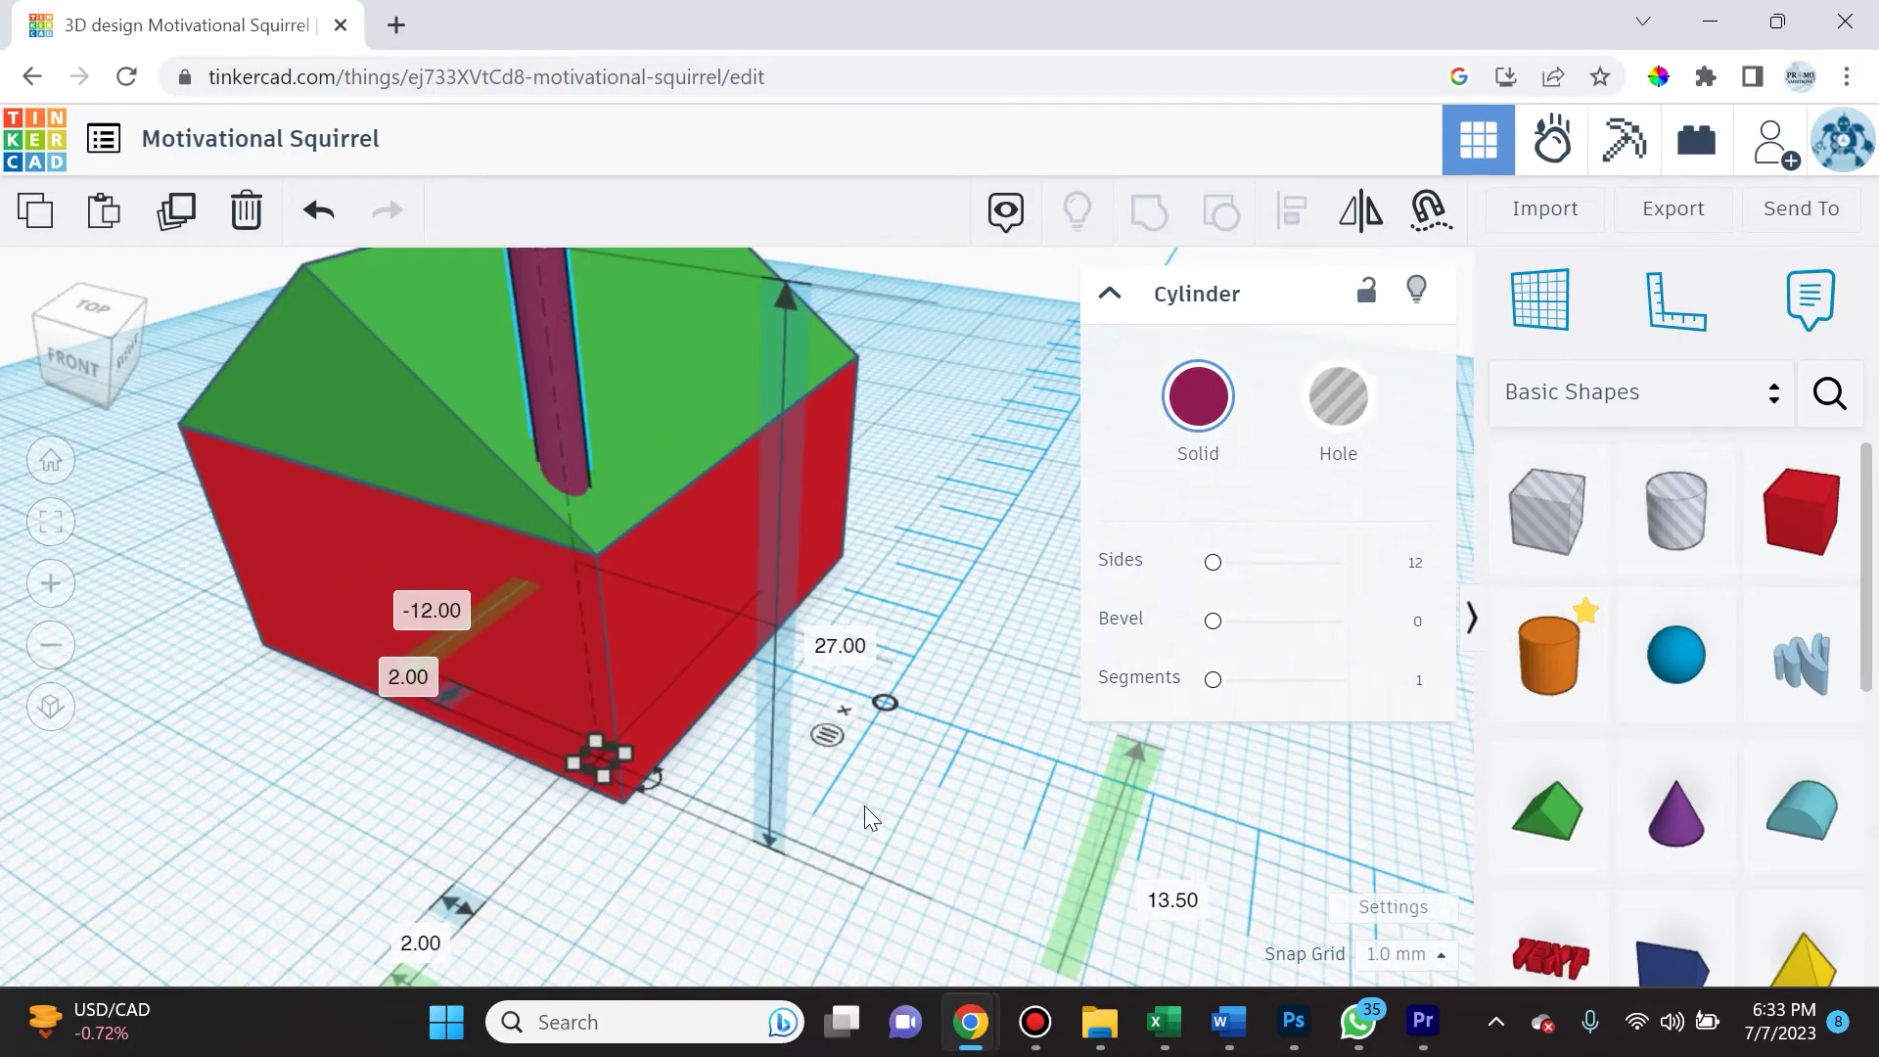
pyautogui.moveTo(884, 709); pyautogui.dragTo(620, 806)
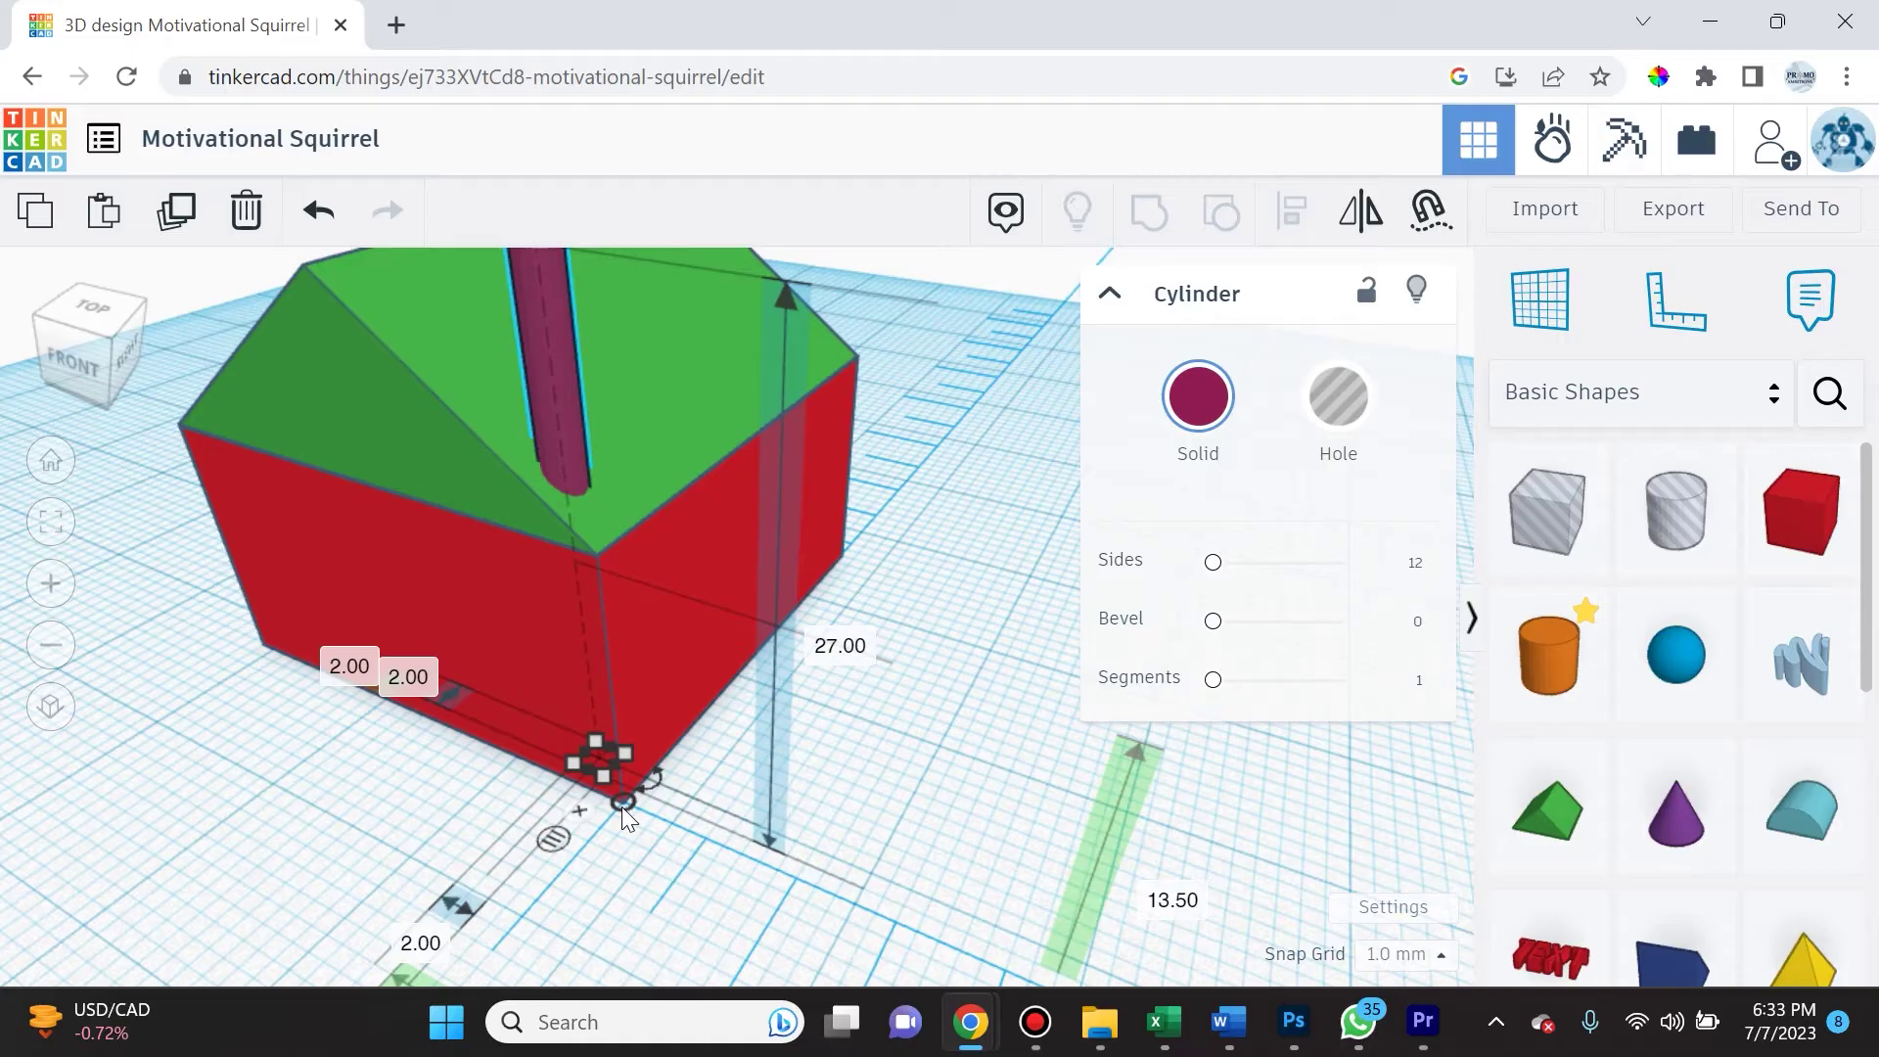
pyautogui.scroll(-4, 661, 842)
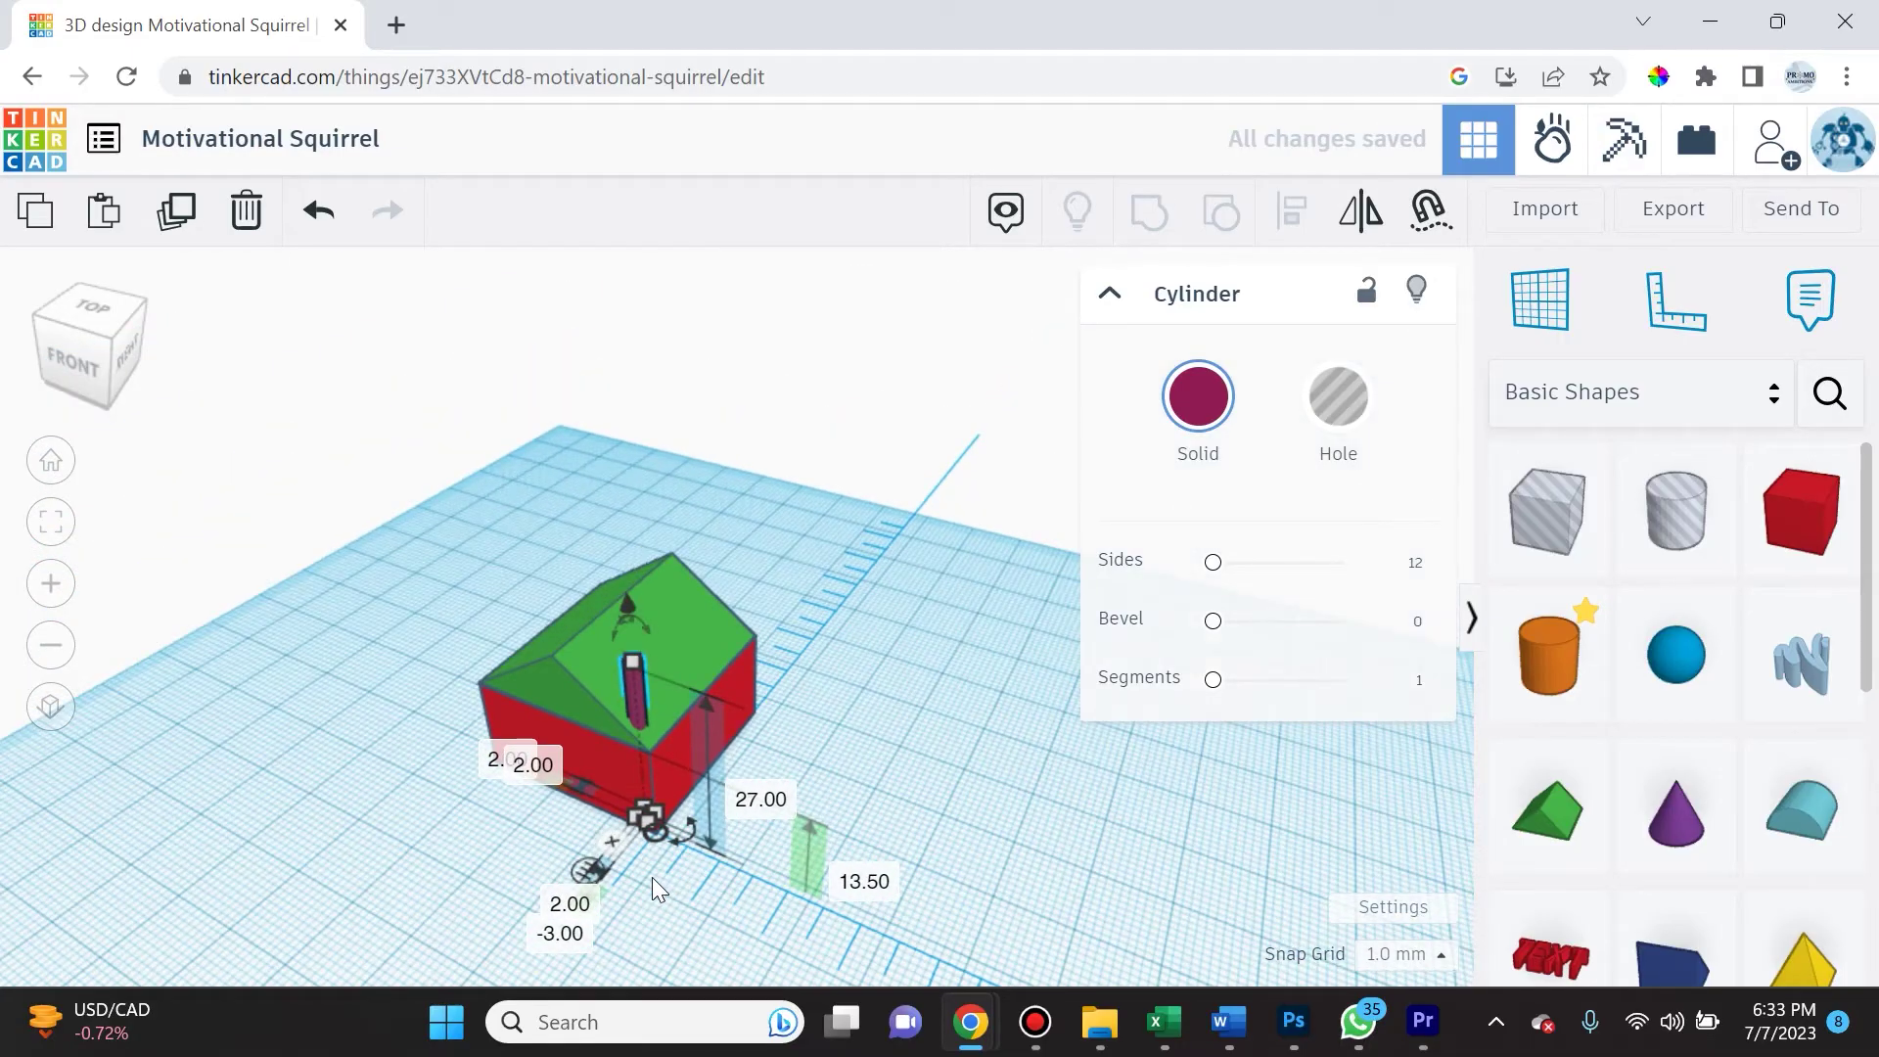
# - Examine the cylinder's dimensions and its offsets from the ruler origin at the house corner, from several angles
pyautogui.moveTo(706, 845); pyautogui.dragTo(879, 730, button='right')
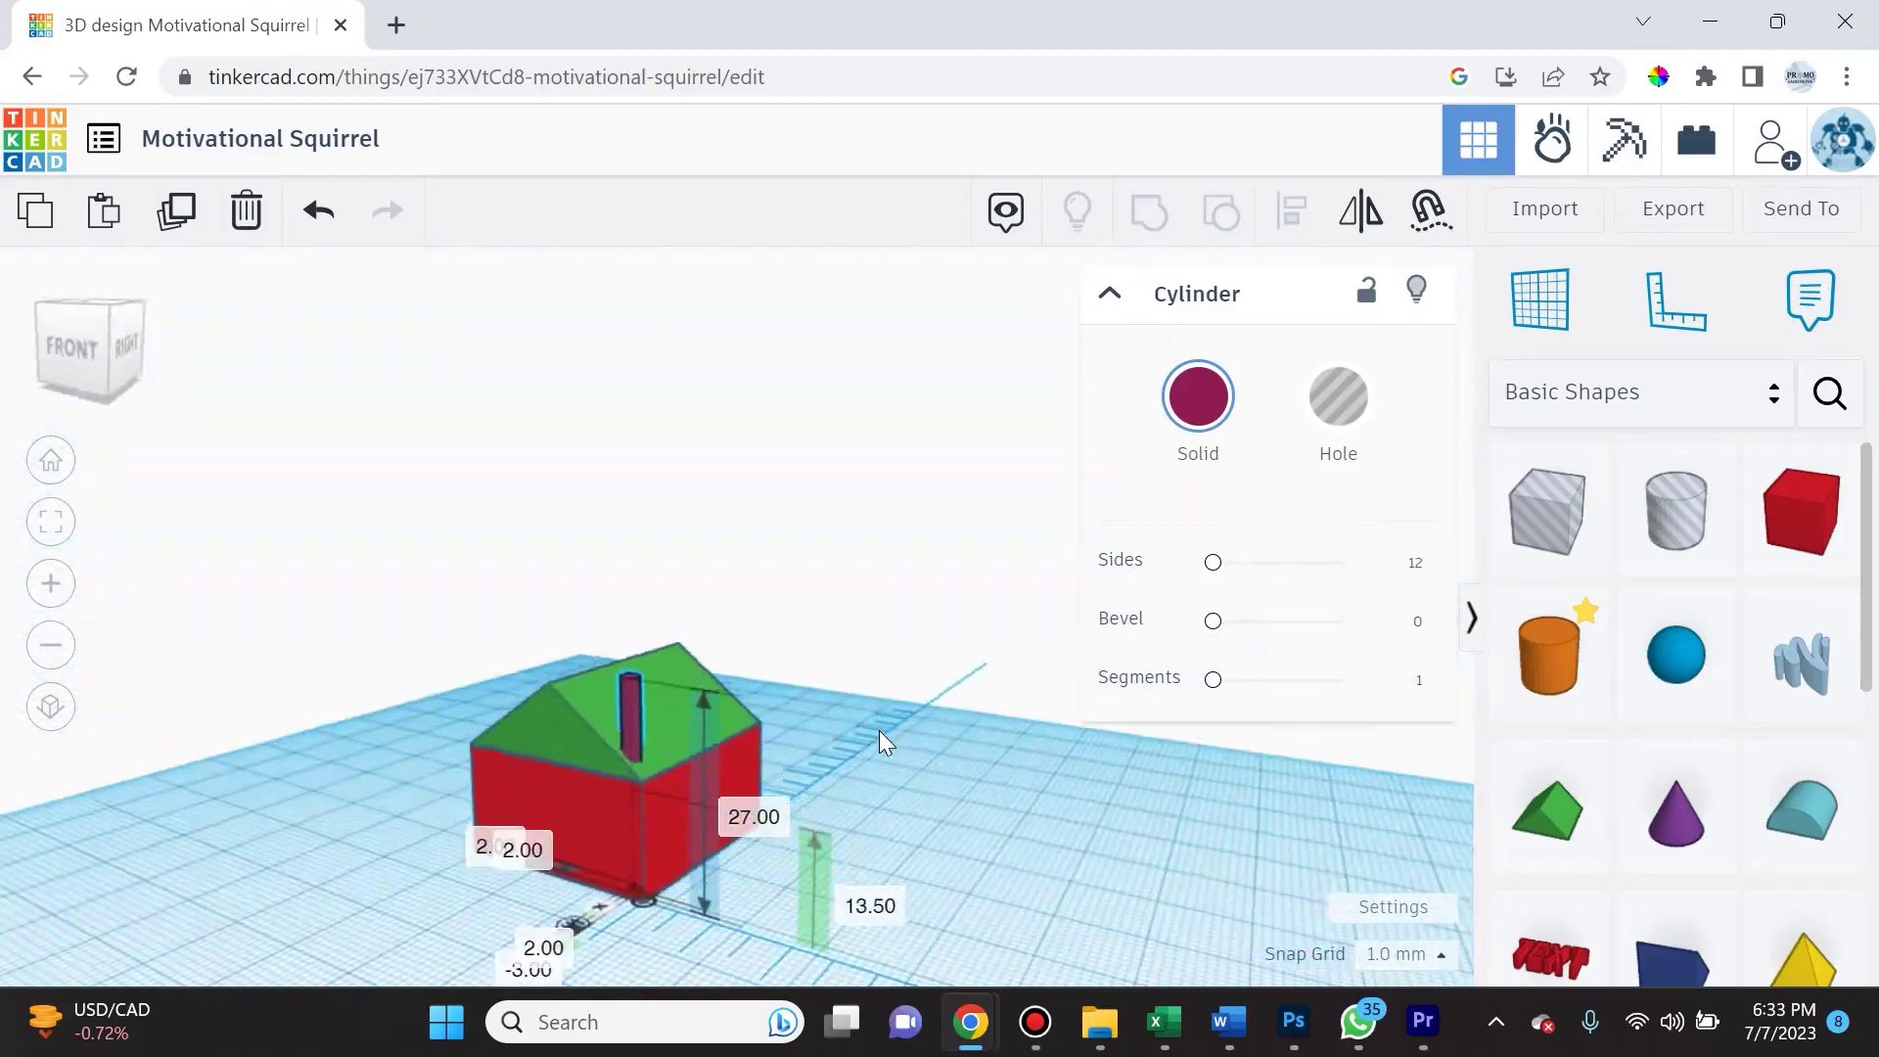
pyautogui.scroll(4, 615, 845)
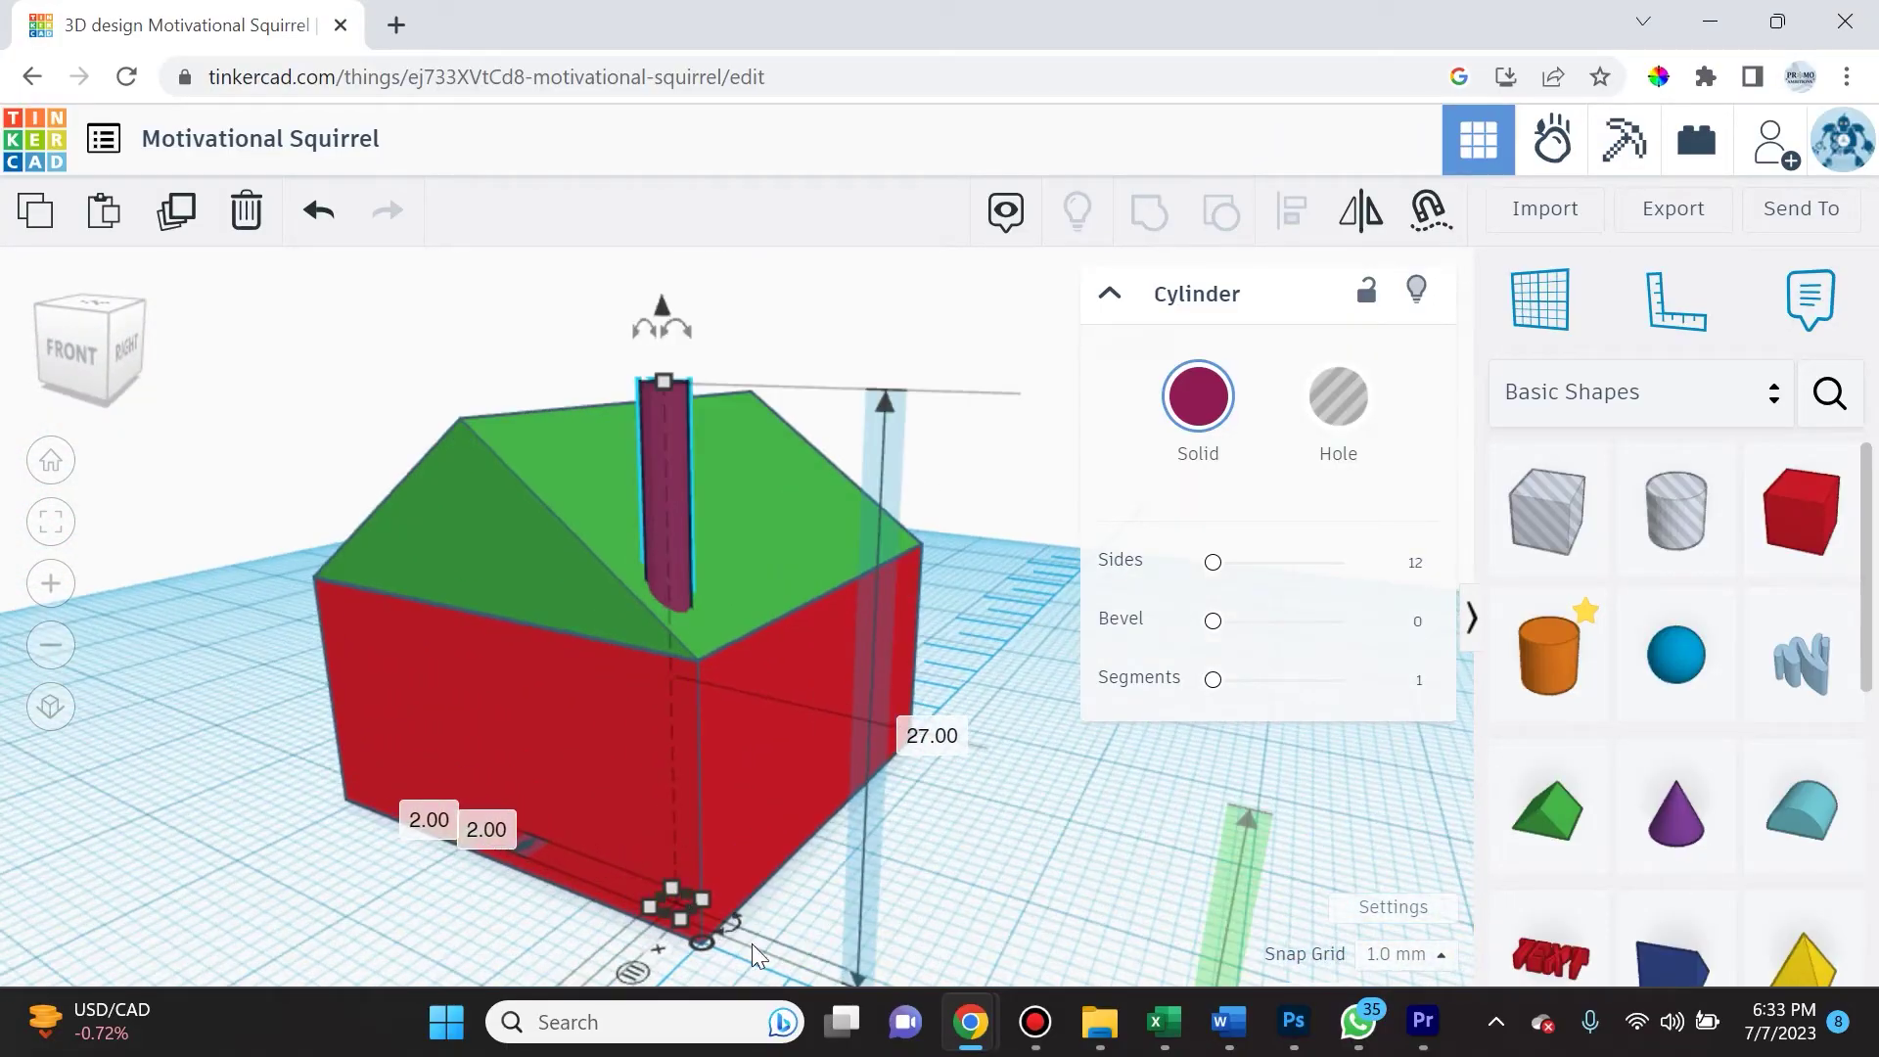
pyautogui.scroll(-3, 783, 859)
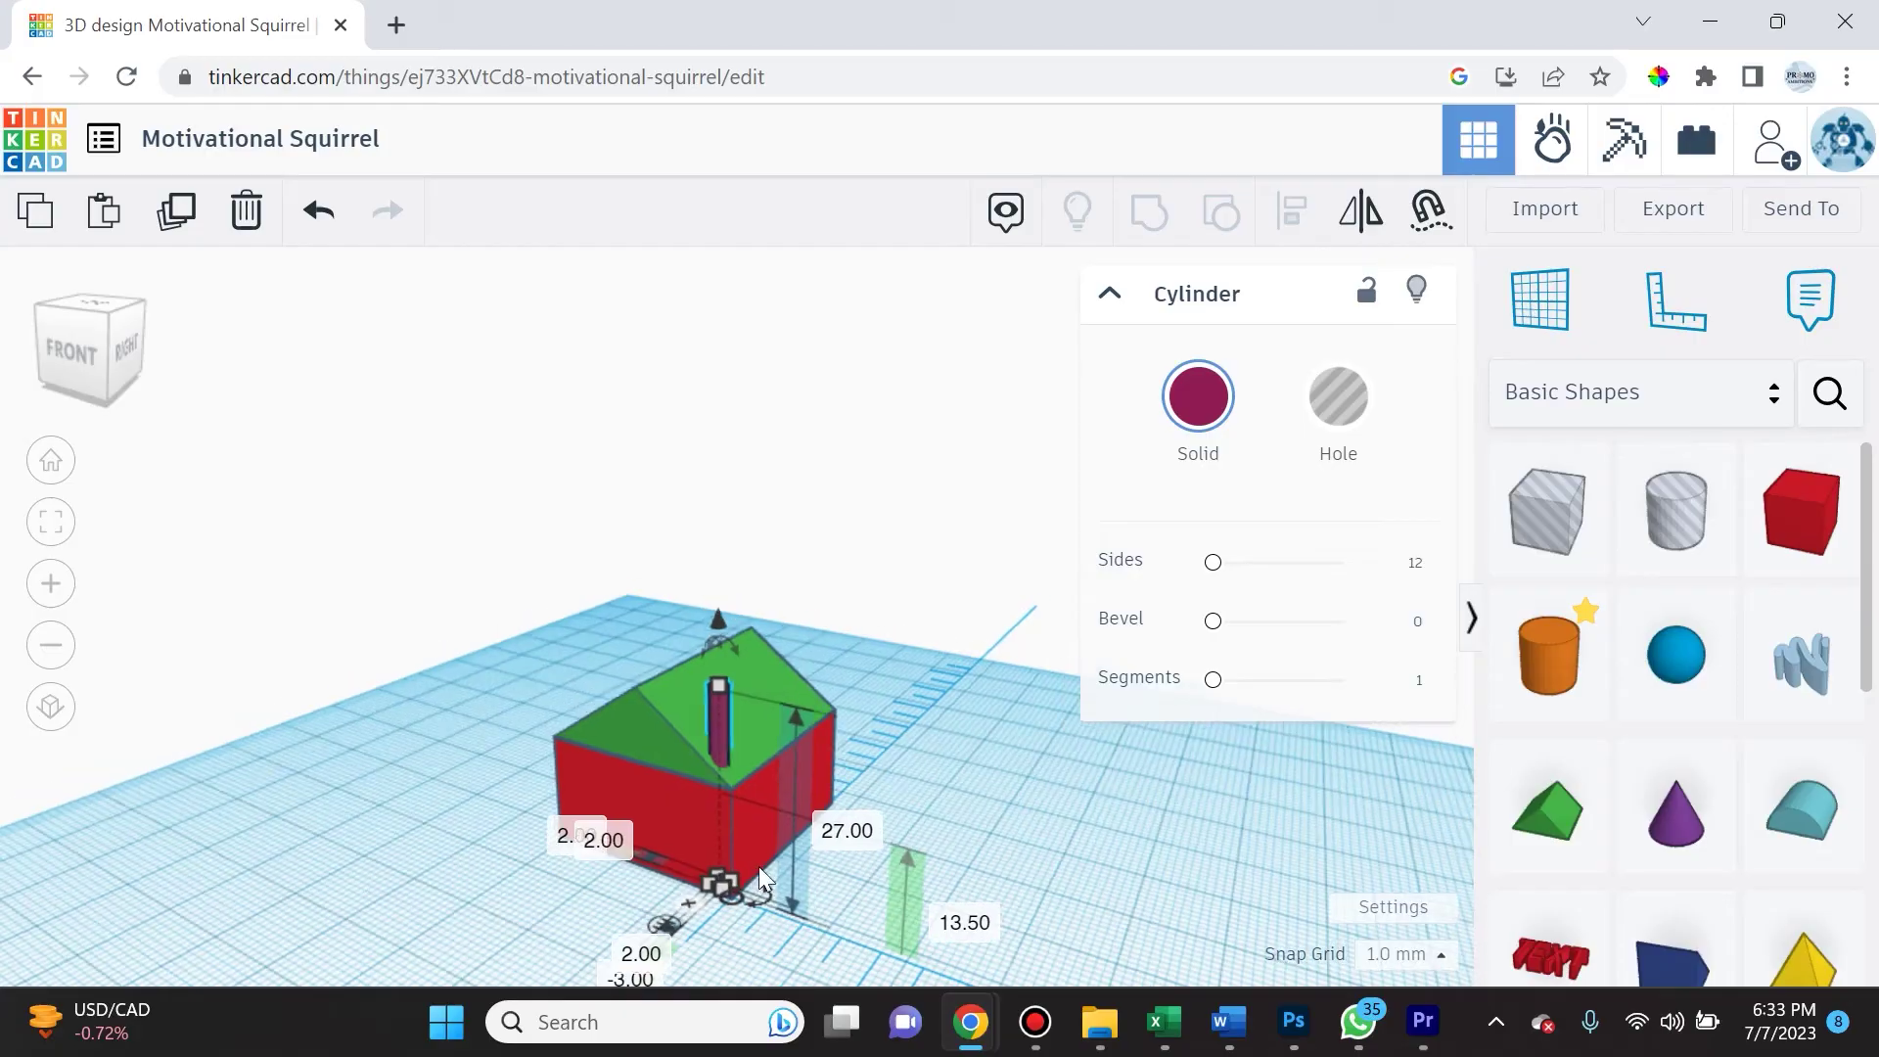
pyautogui.moveTo(1048, 765); pyautogui.dragTo(692, 756, button='right')
pyautogui.scroll(3, 687, 759)
pyautogui.scroll(3, 688, 759)
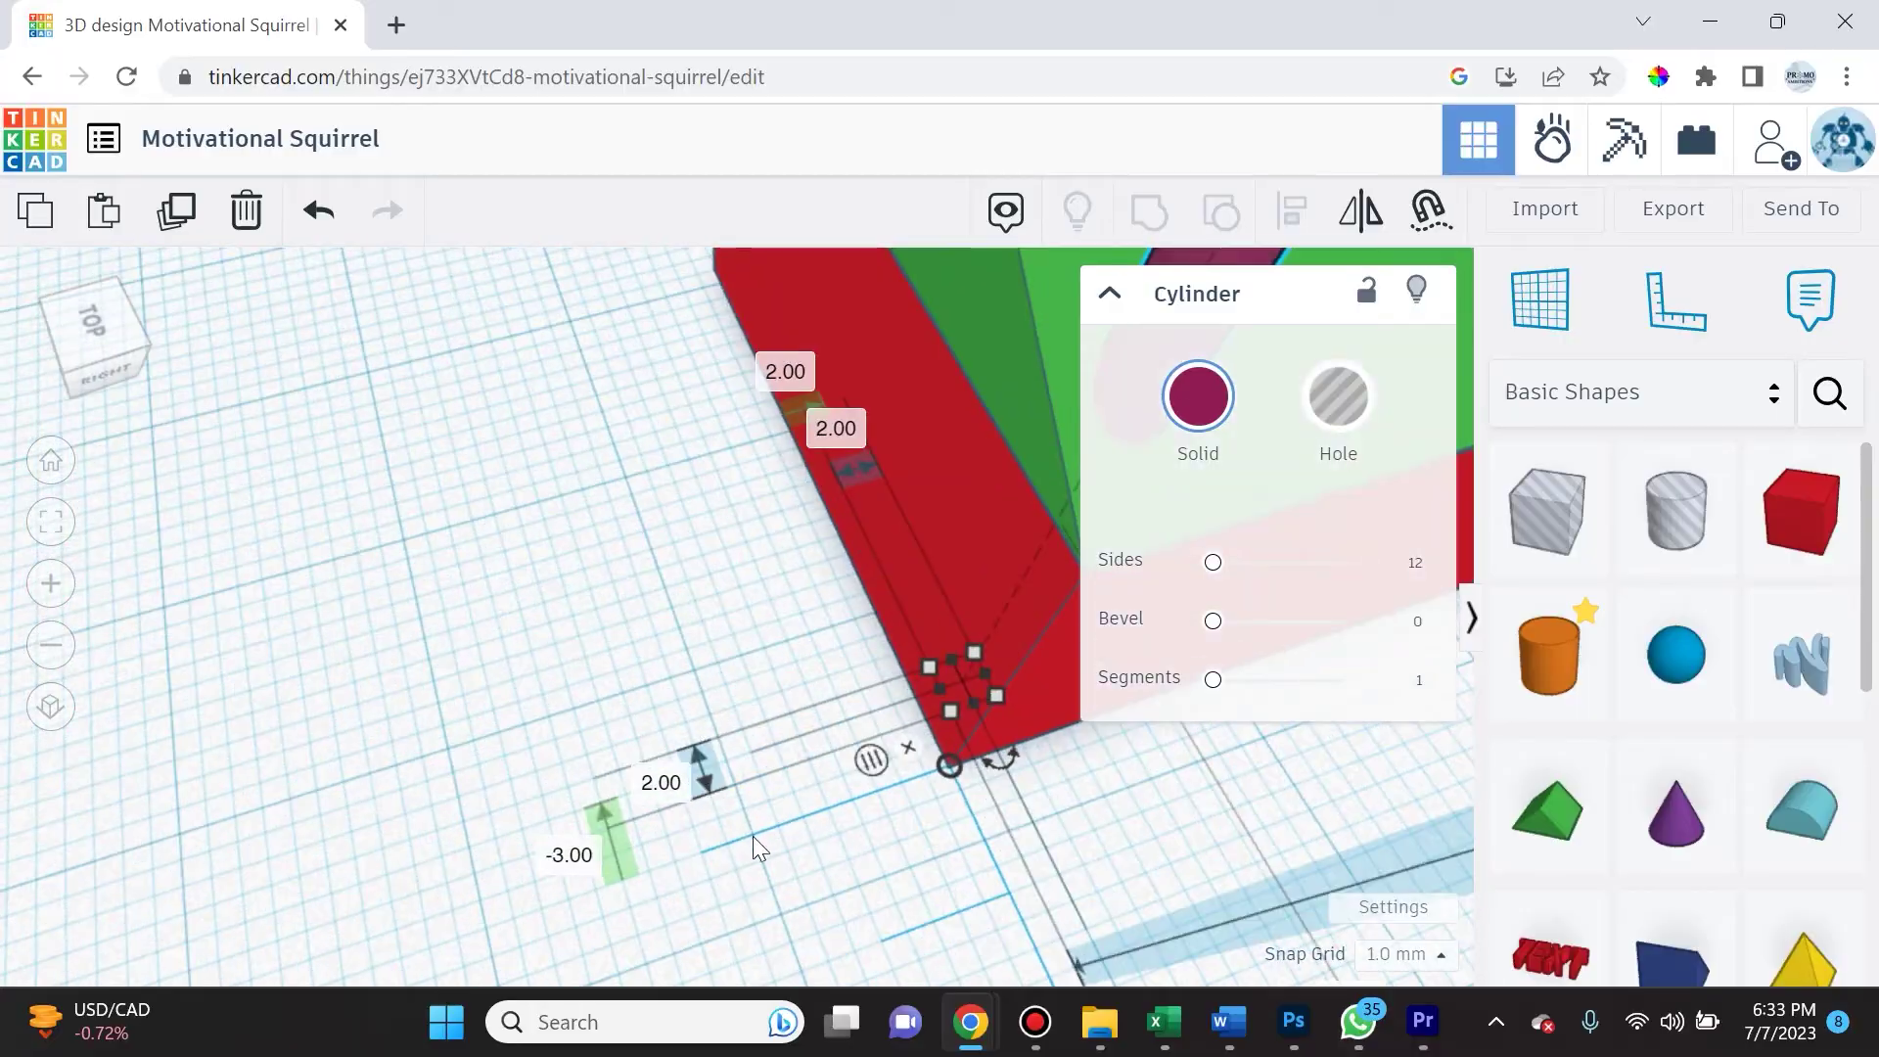
pyautogui.scroll(-1, 756, 822)
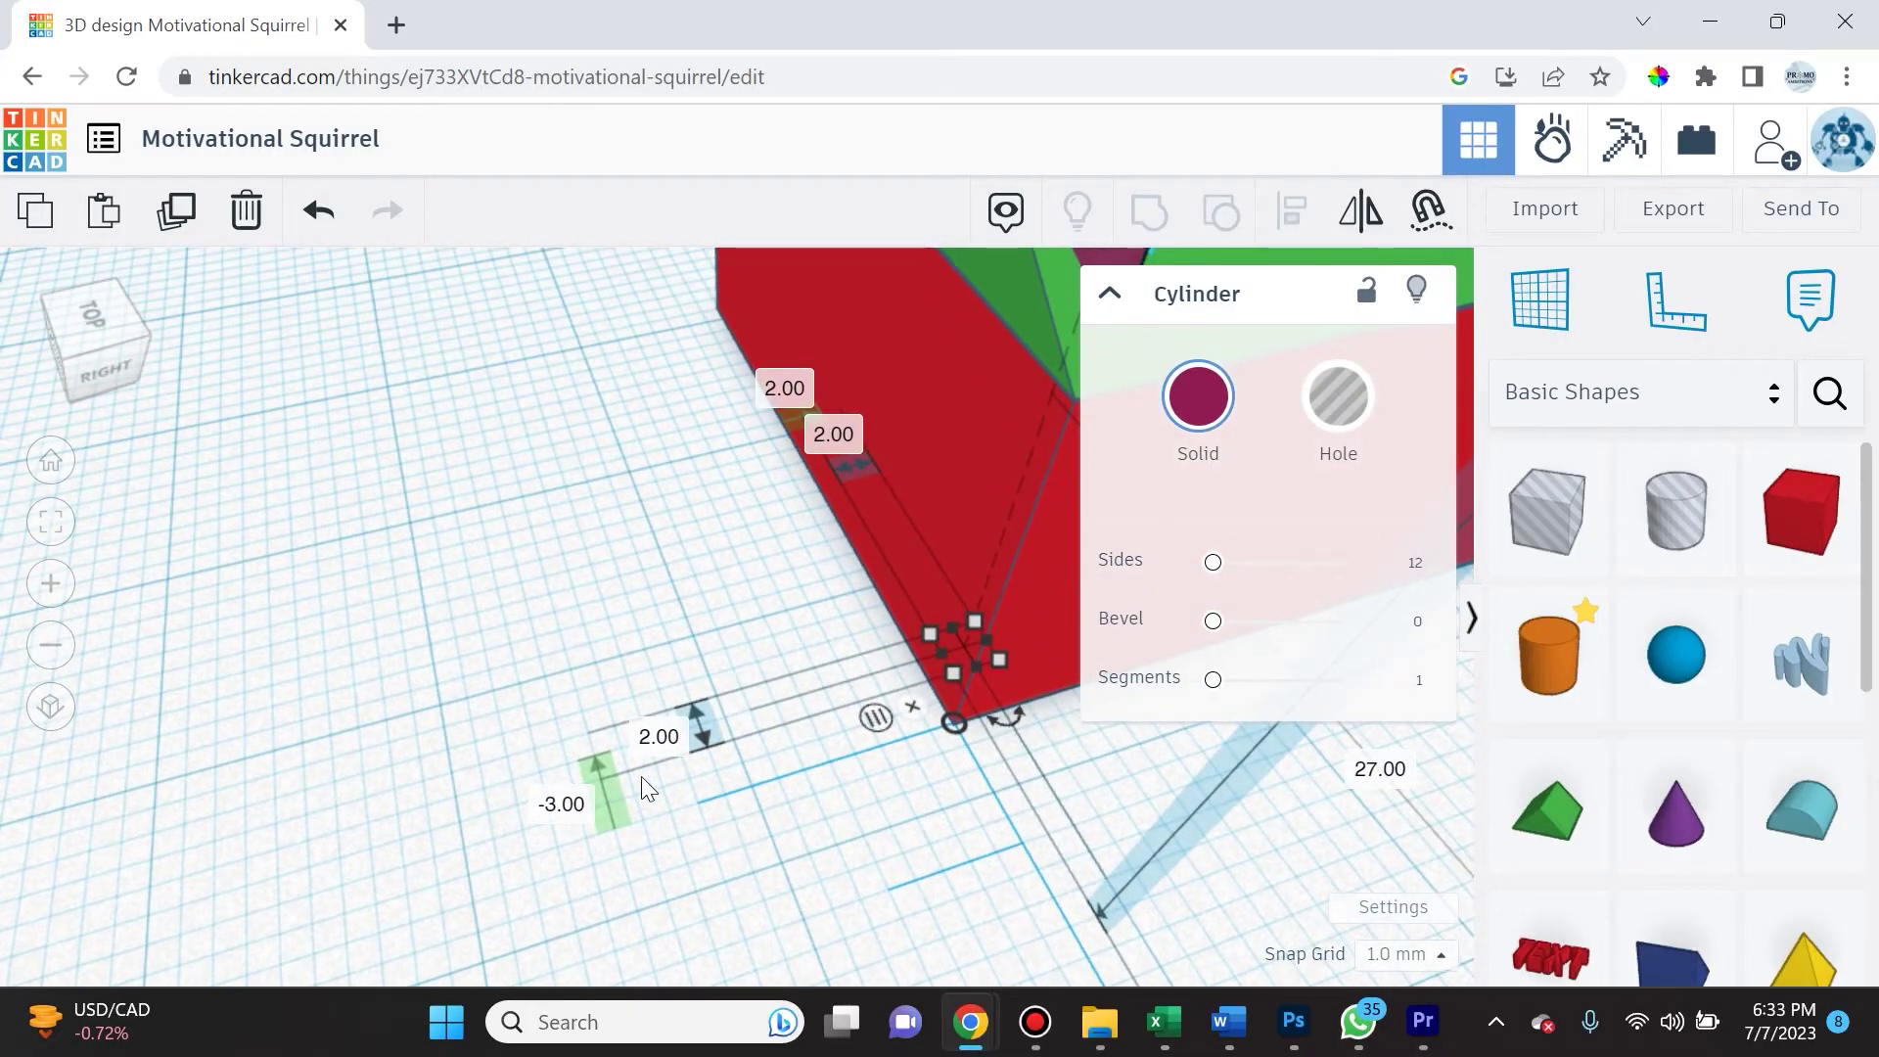
pyautogui.moveTo(758, 803); pyautogui.dragTo(943, 756, button='right')
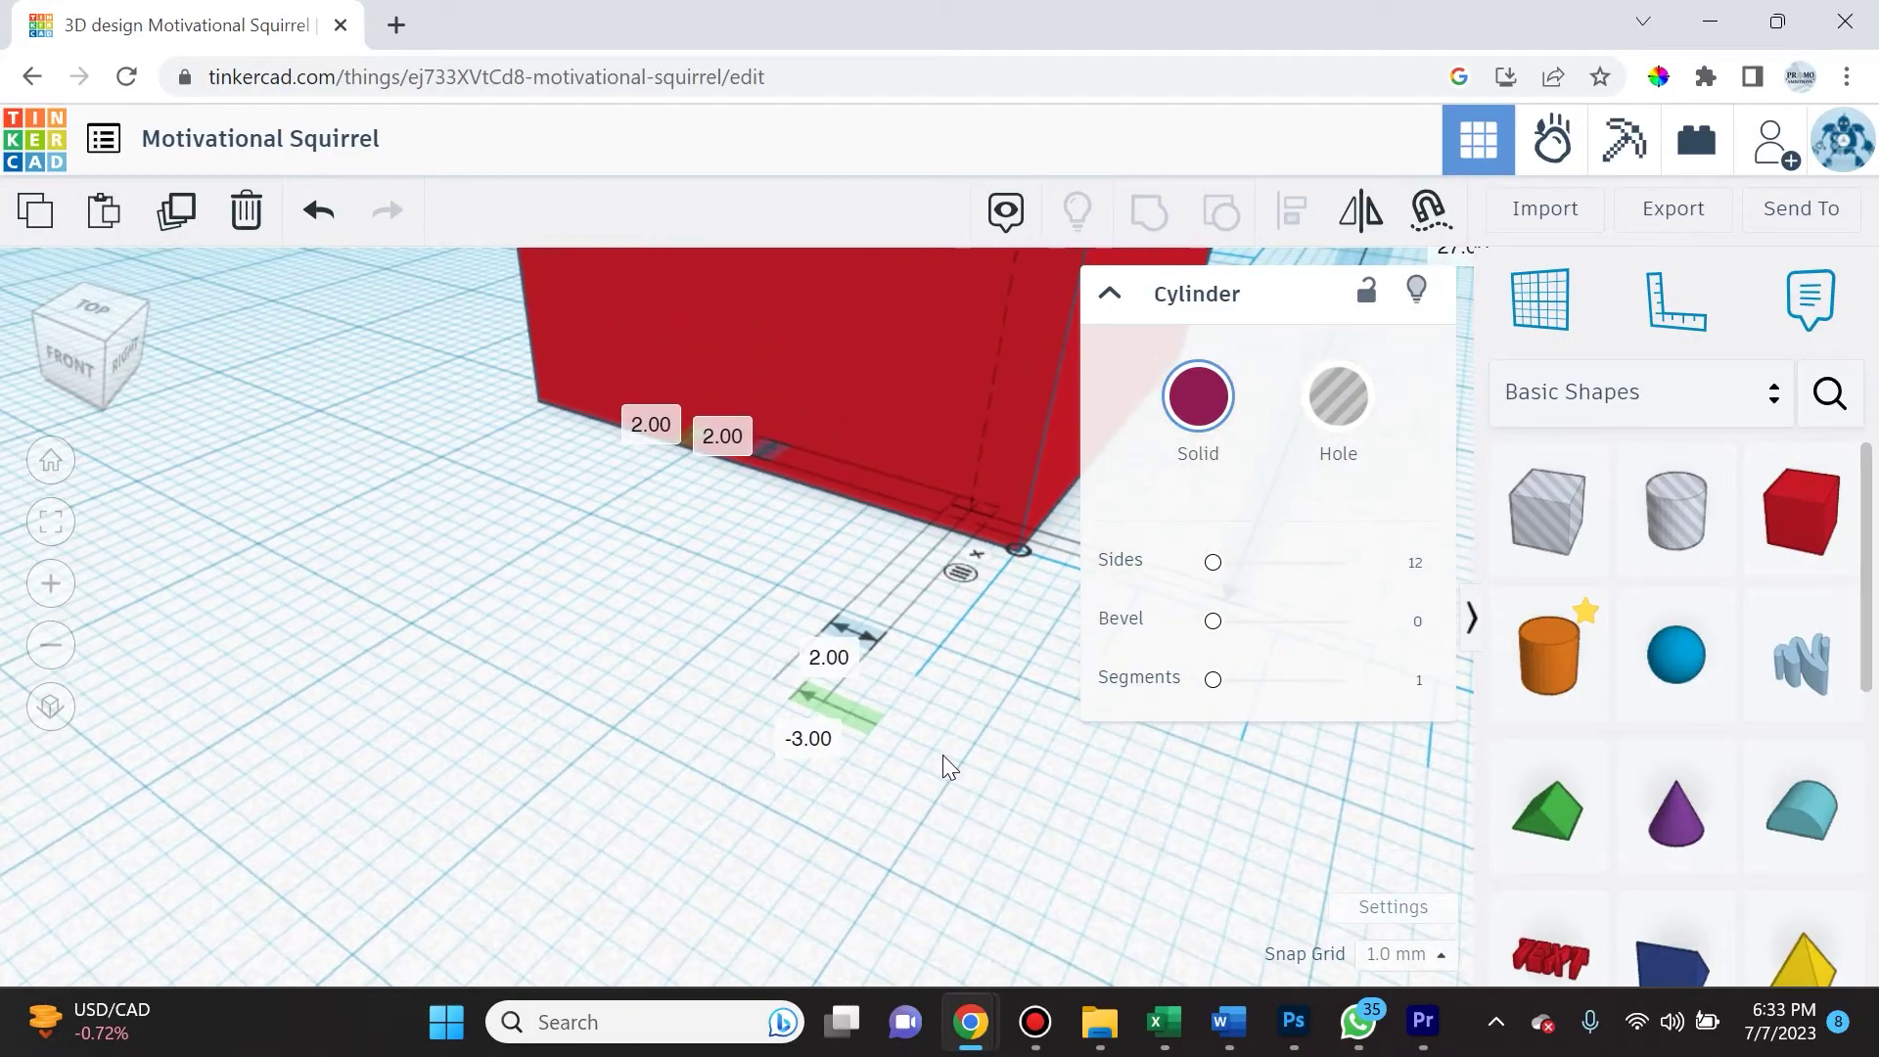
pyautogui.scroll(-5, 927, 633)
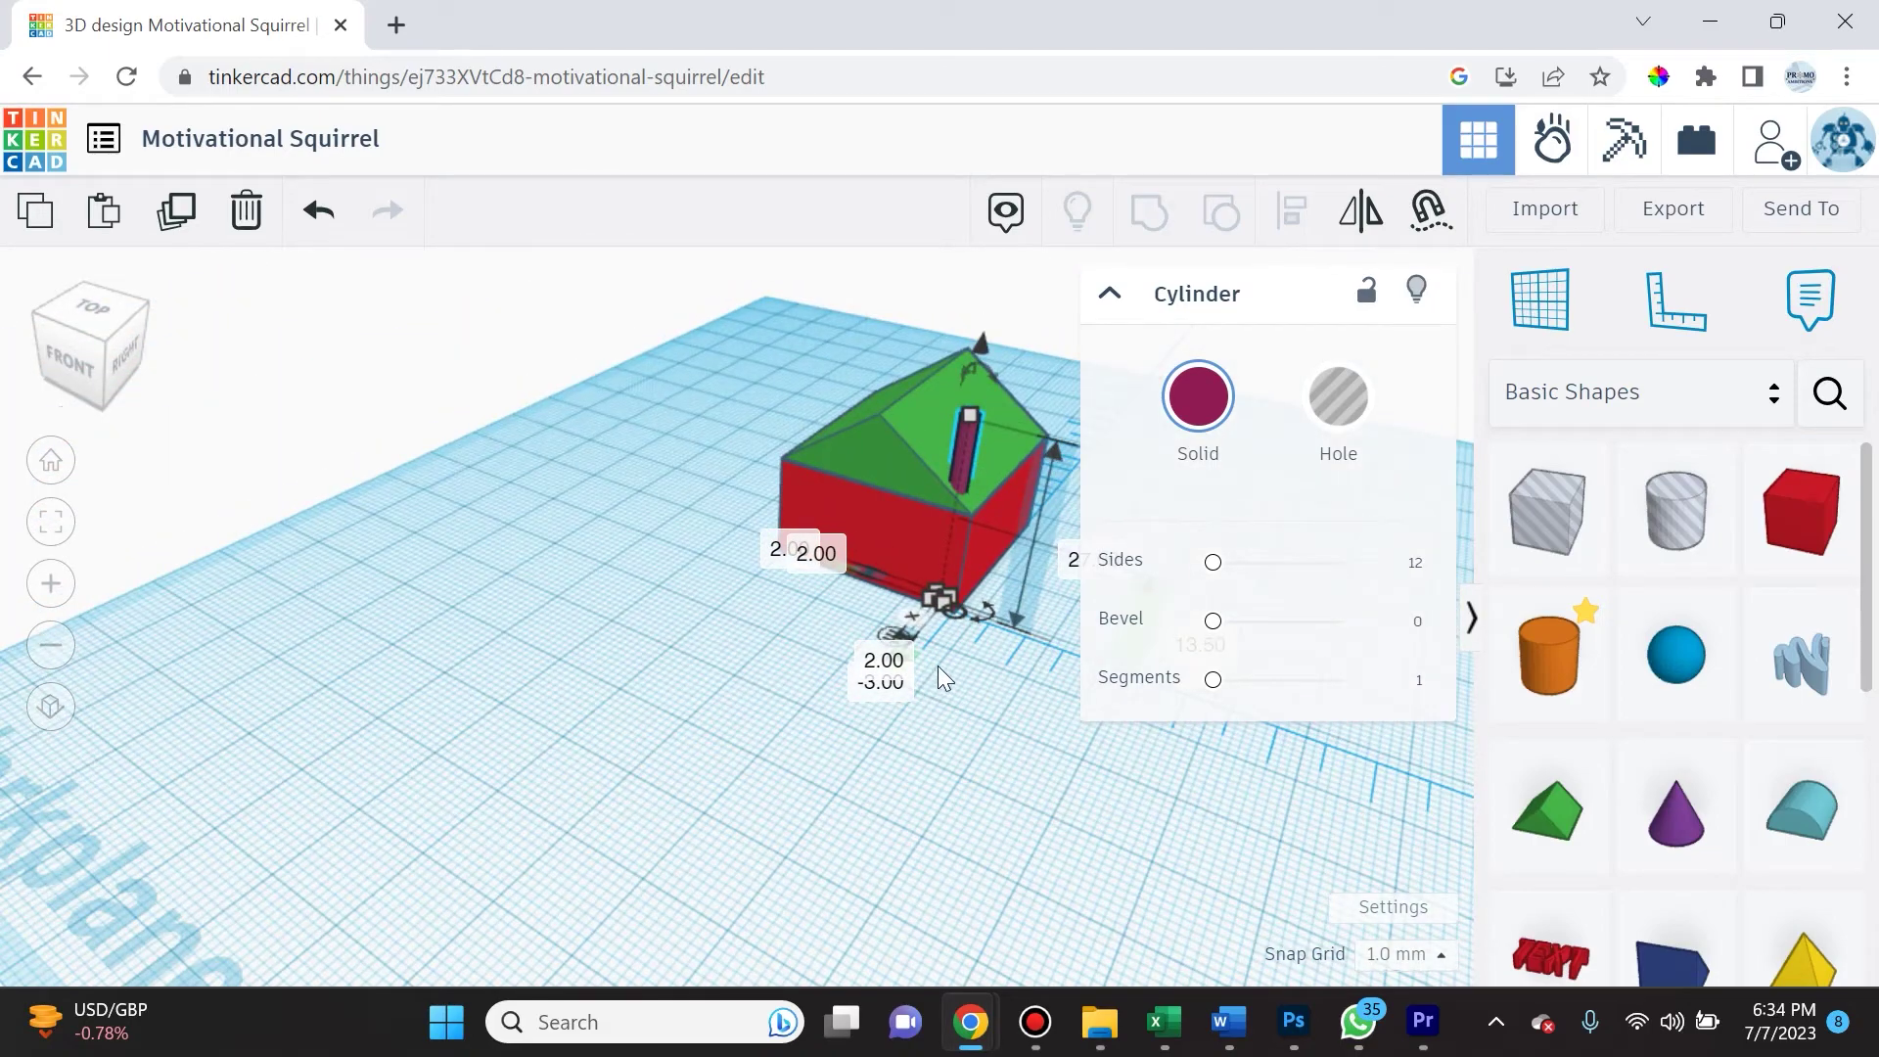
pyautogui.scroll(3, 934, 674)
pyautogui.scroll(-3, 934, 673)
pyautogui.scroll(3, 930, 668)
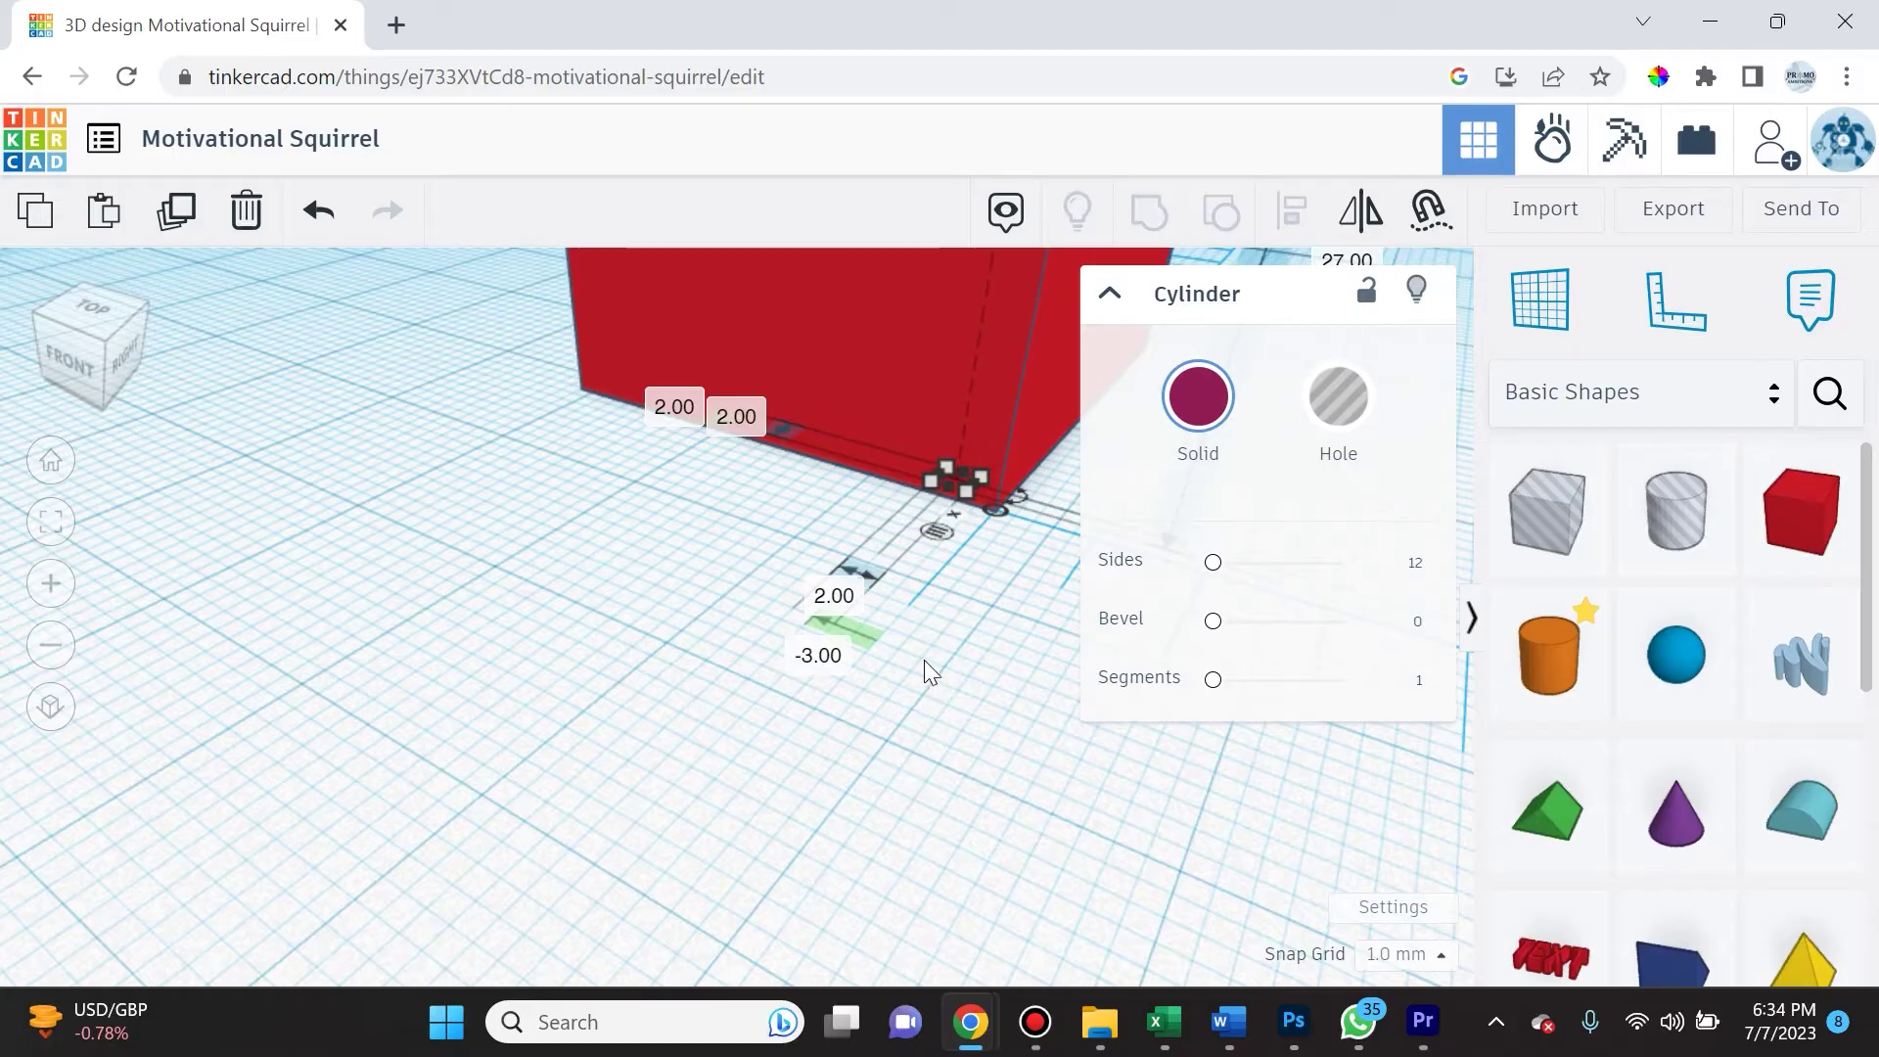
# - Compare the cylinder's offsets from the ruler origin as measured from its endpoint and from its midpoint
pyautogui.scroll(3, 925, 662)
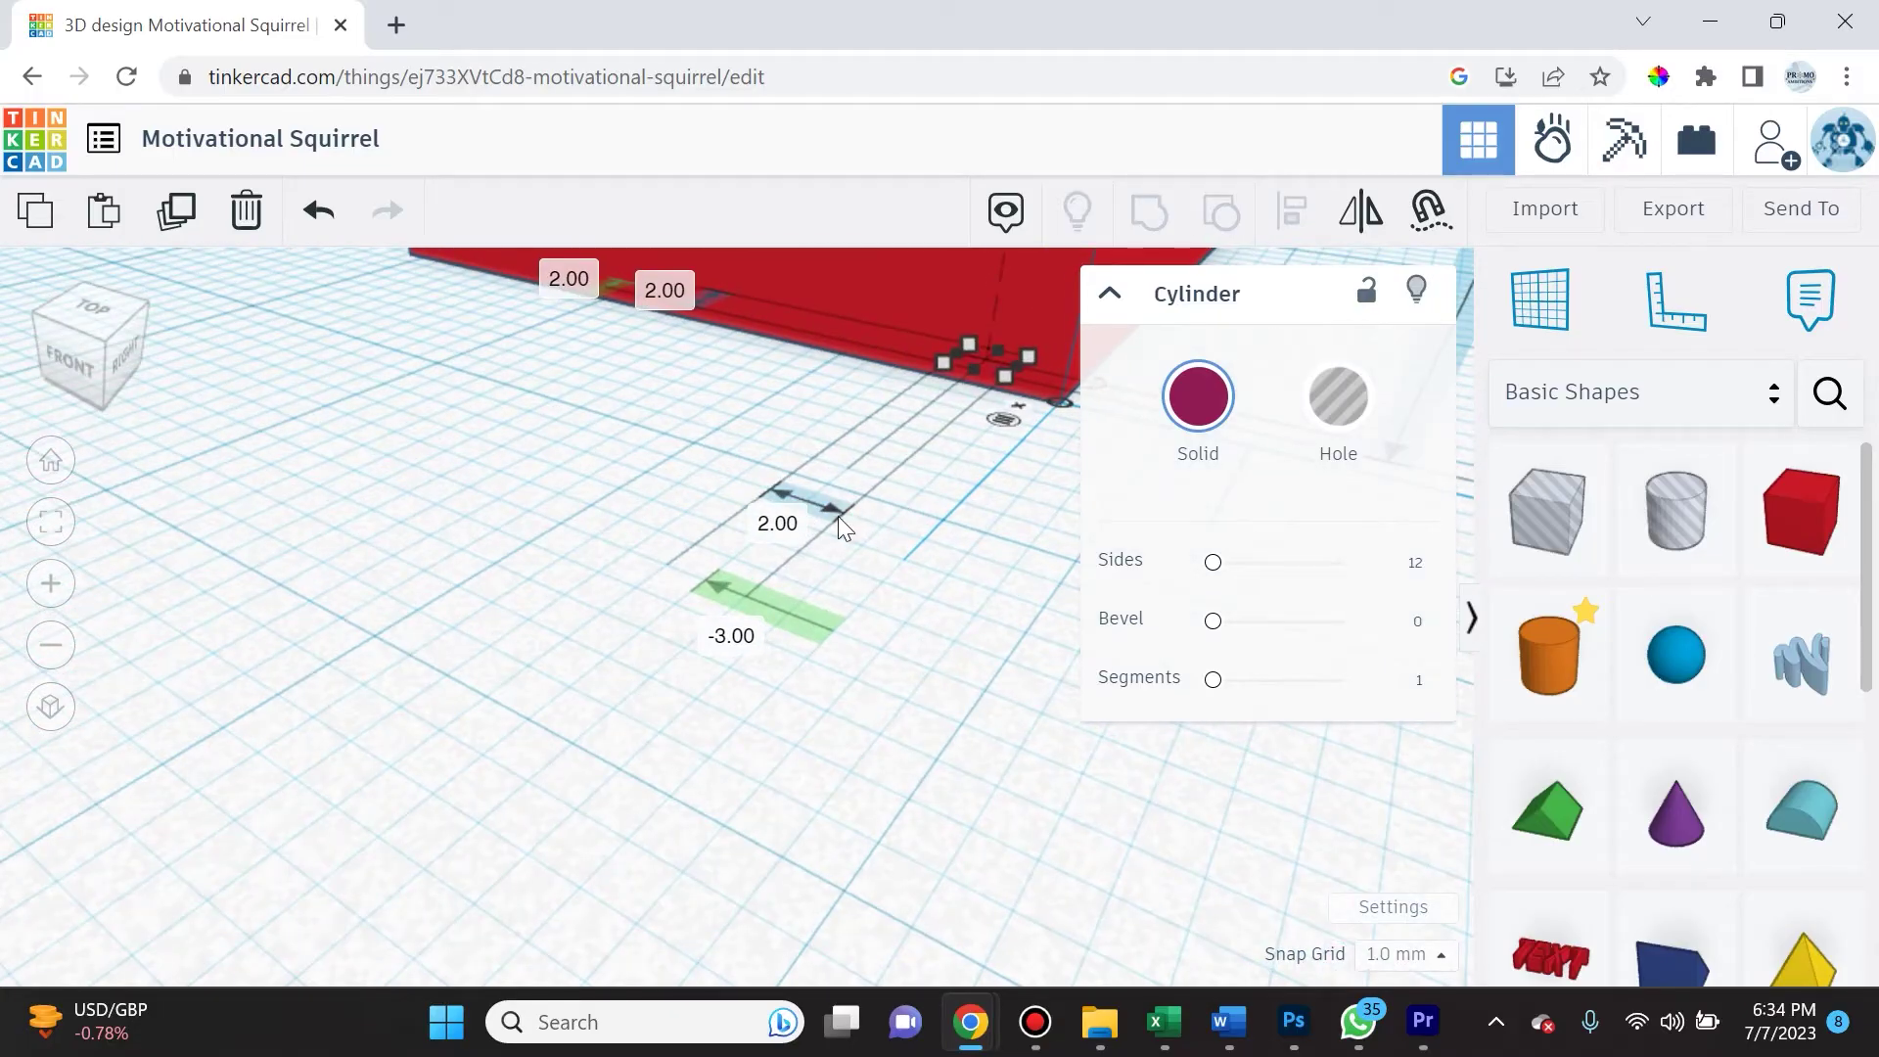
pyautogui.scroll(-5, 913, 577)
pyautogui.moveTo(925, 592); pyautogui.dragTo(837, 595, button='right')
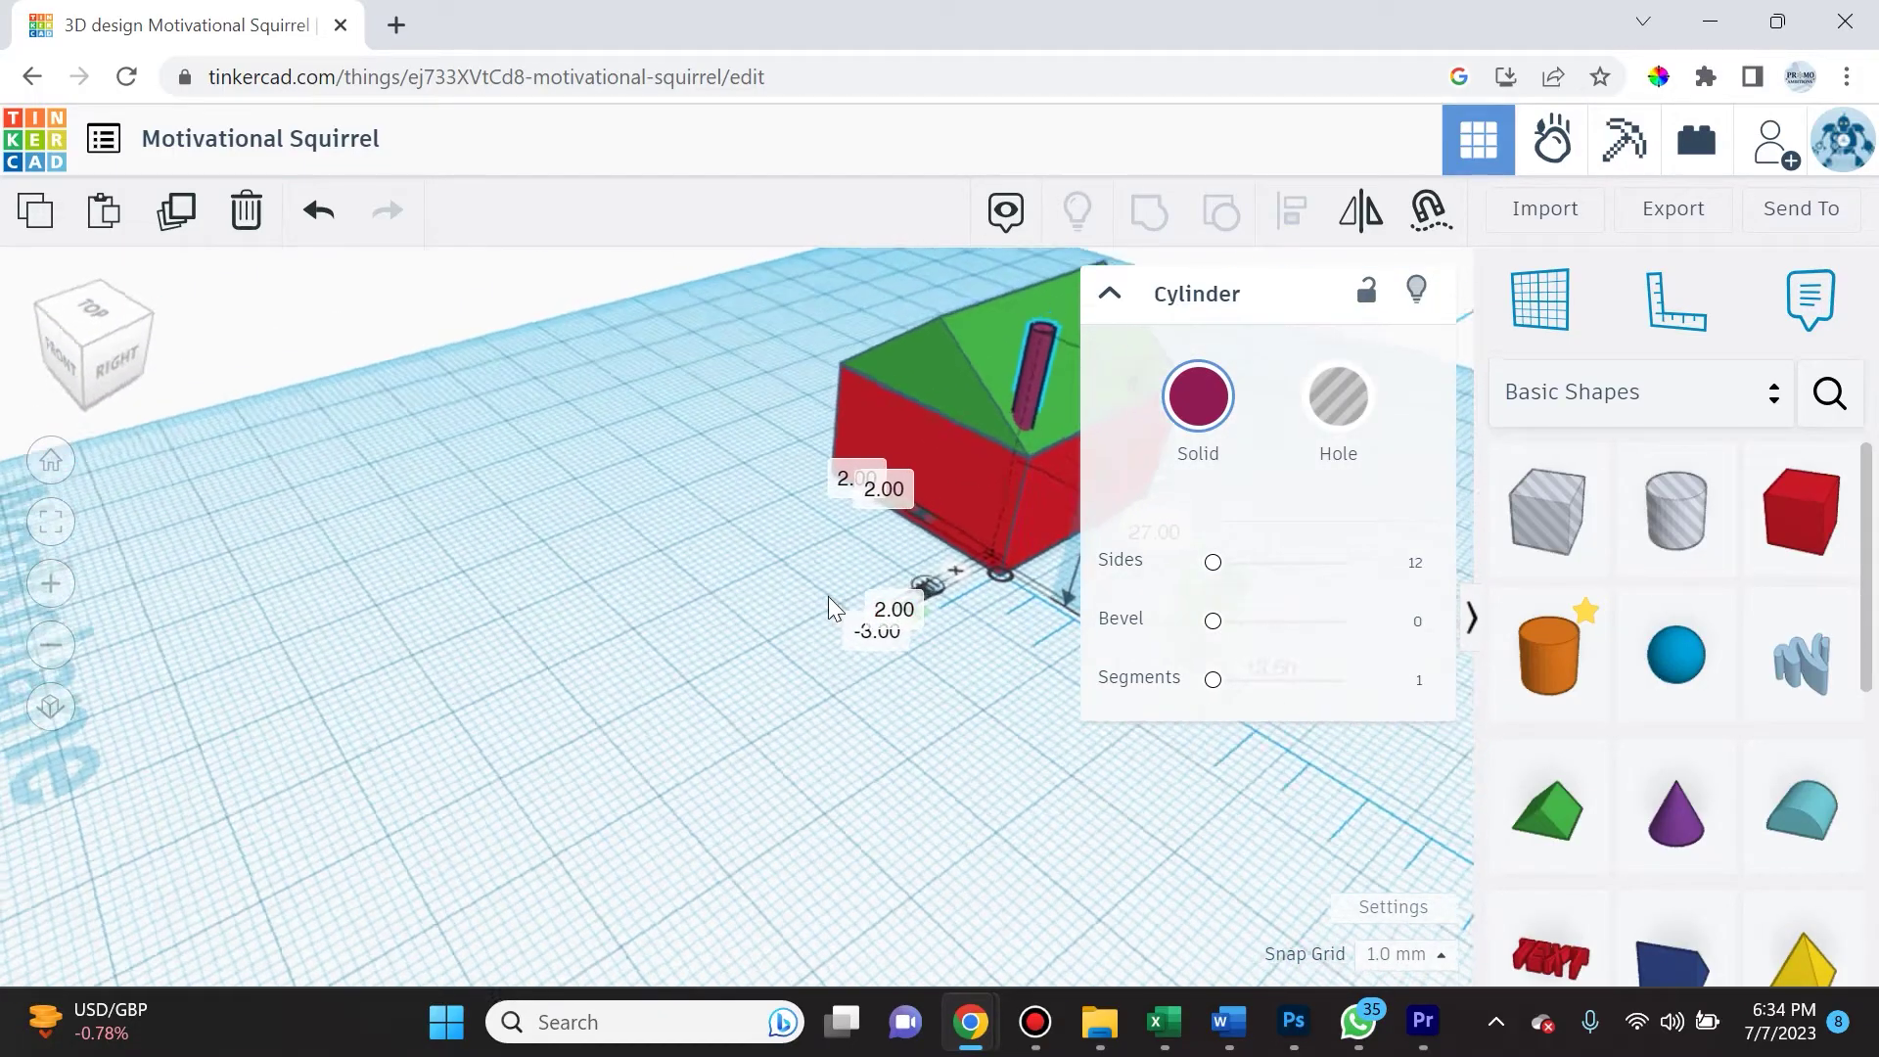
pyautogui.scroll(5, 862, 600)
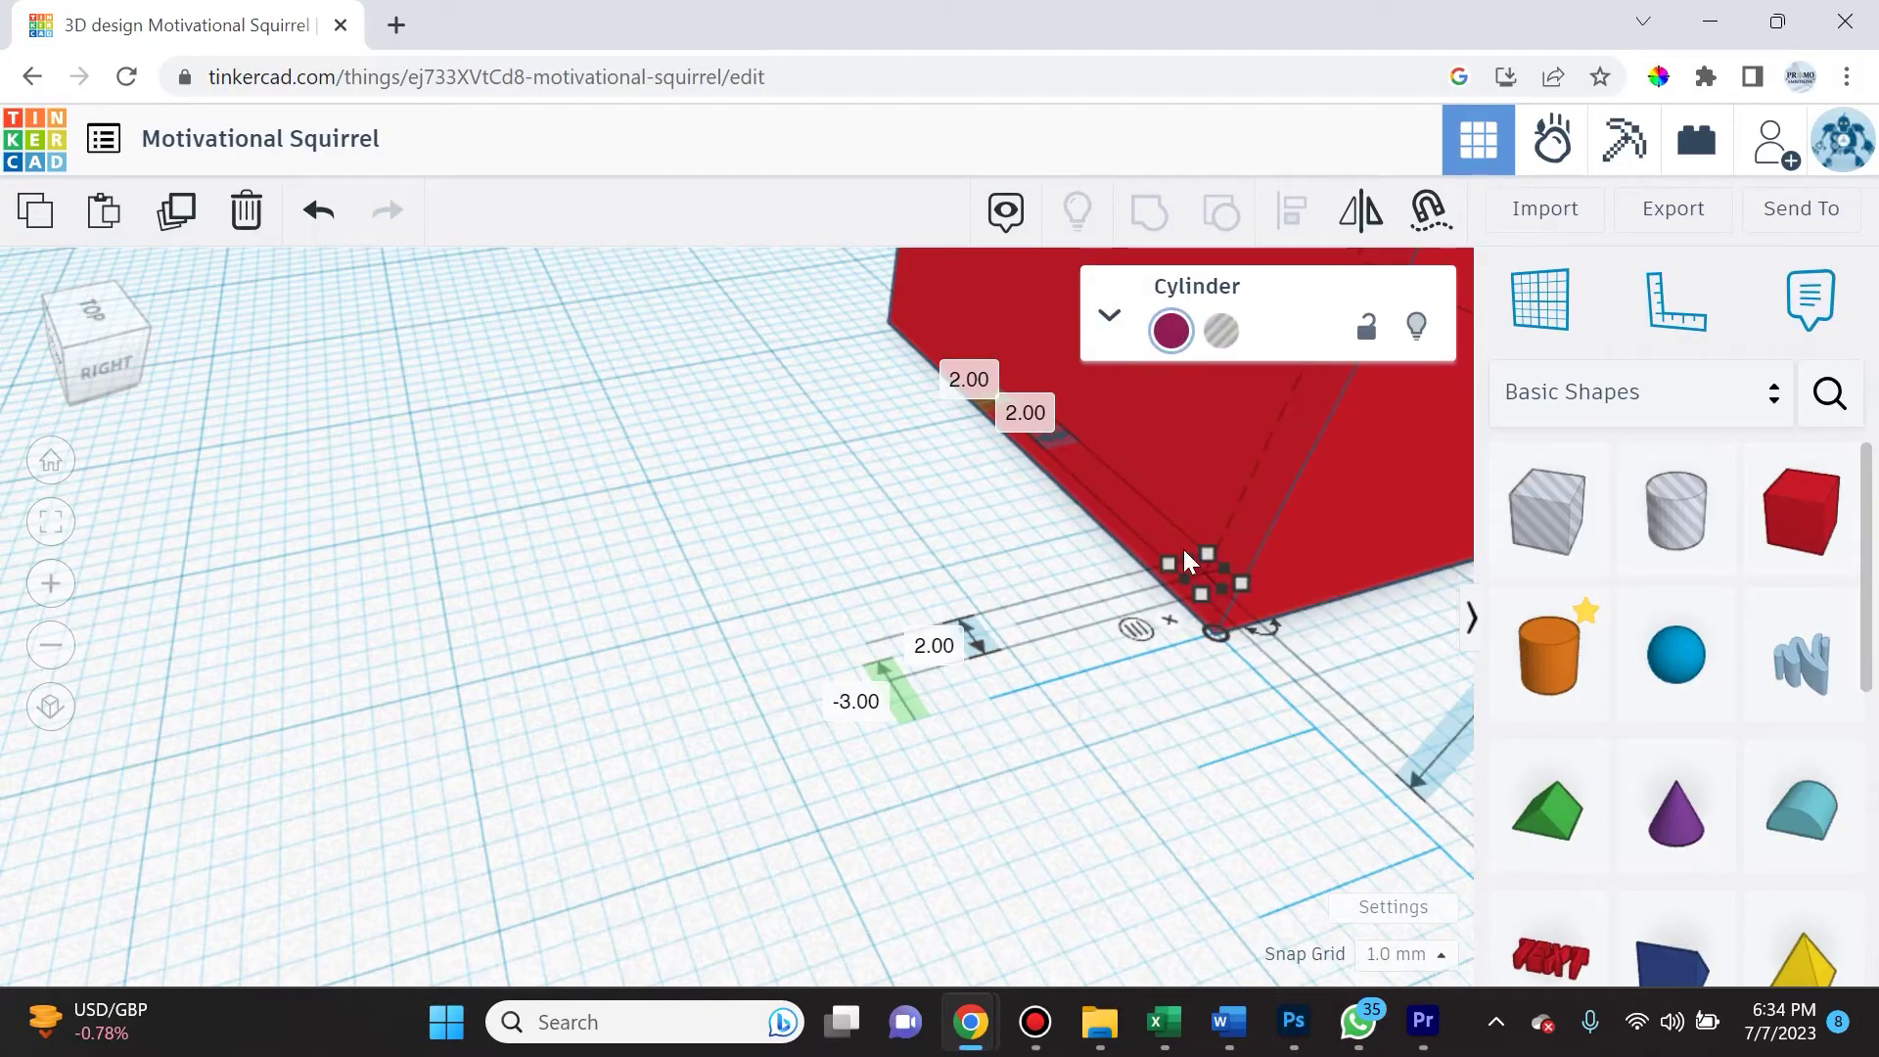
pyautogui.click(1135, 626)
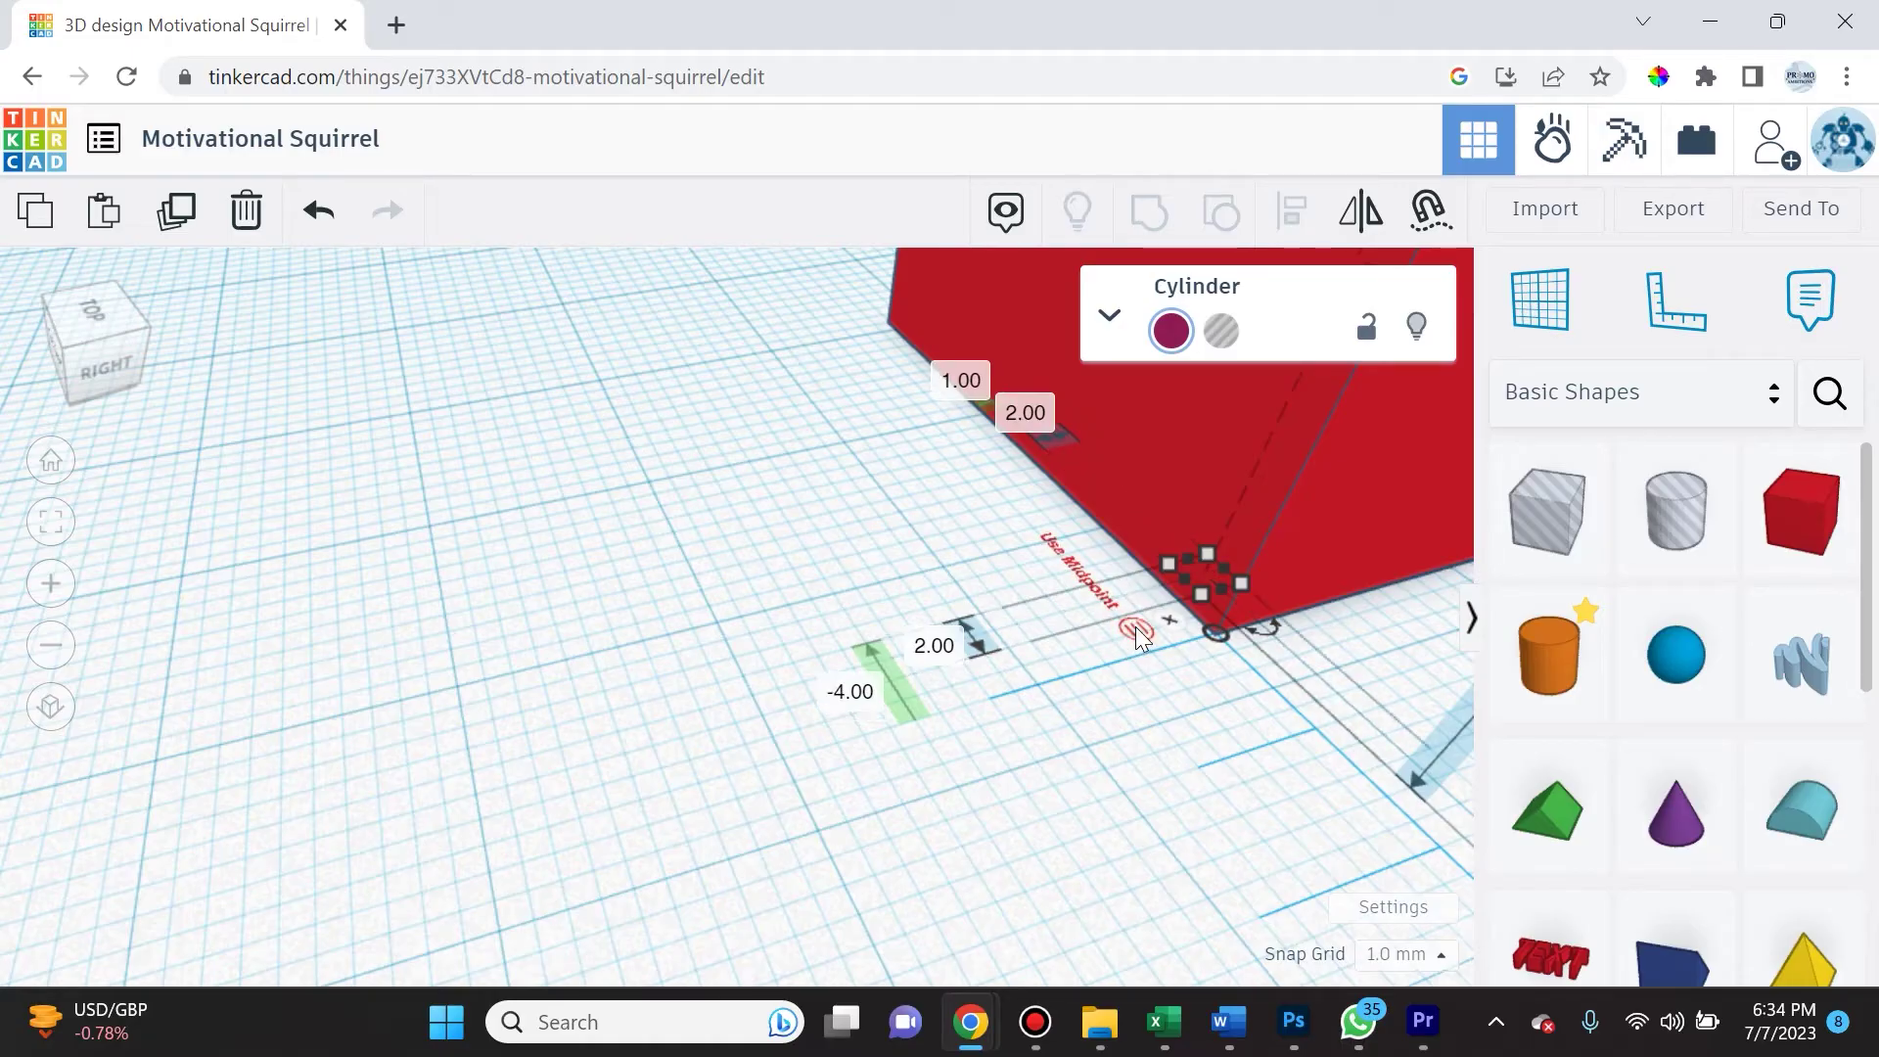
pyautogui.click(1134, 626)
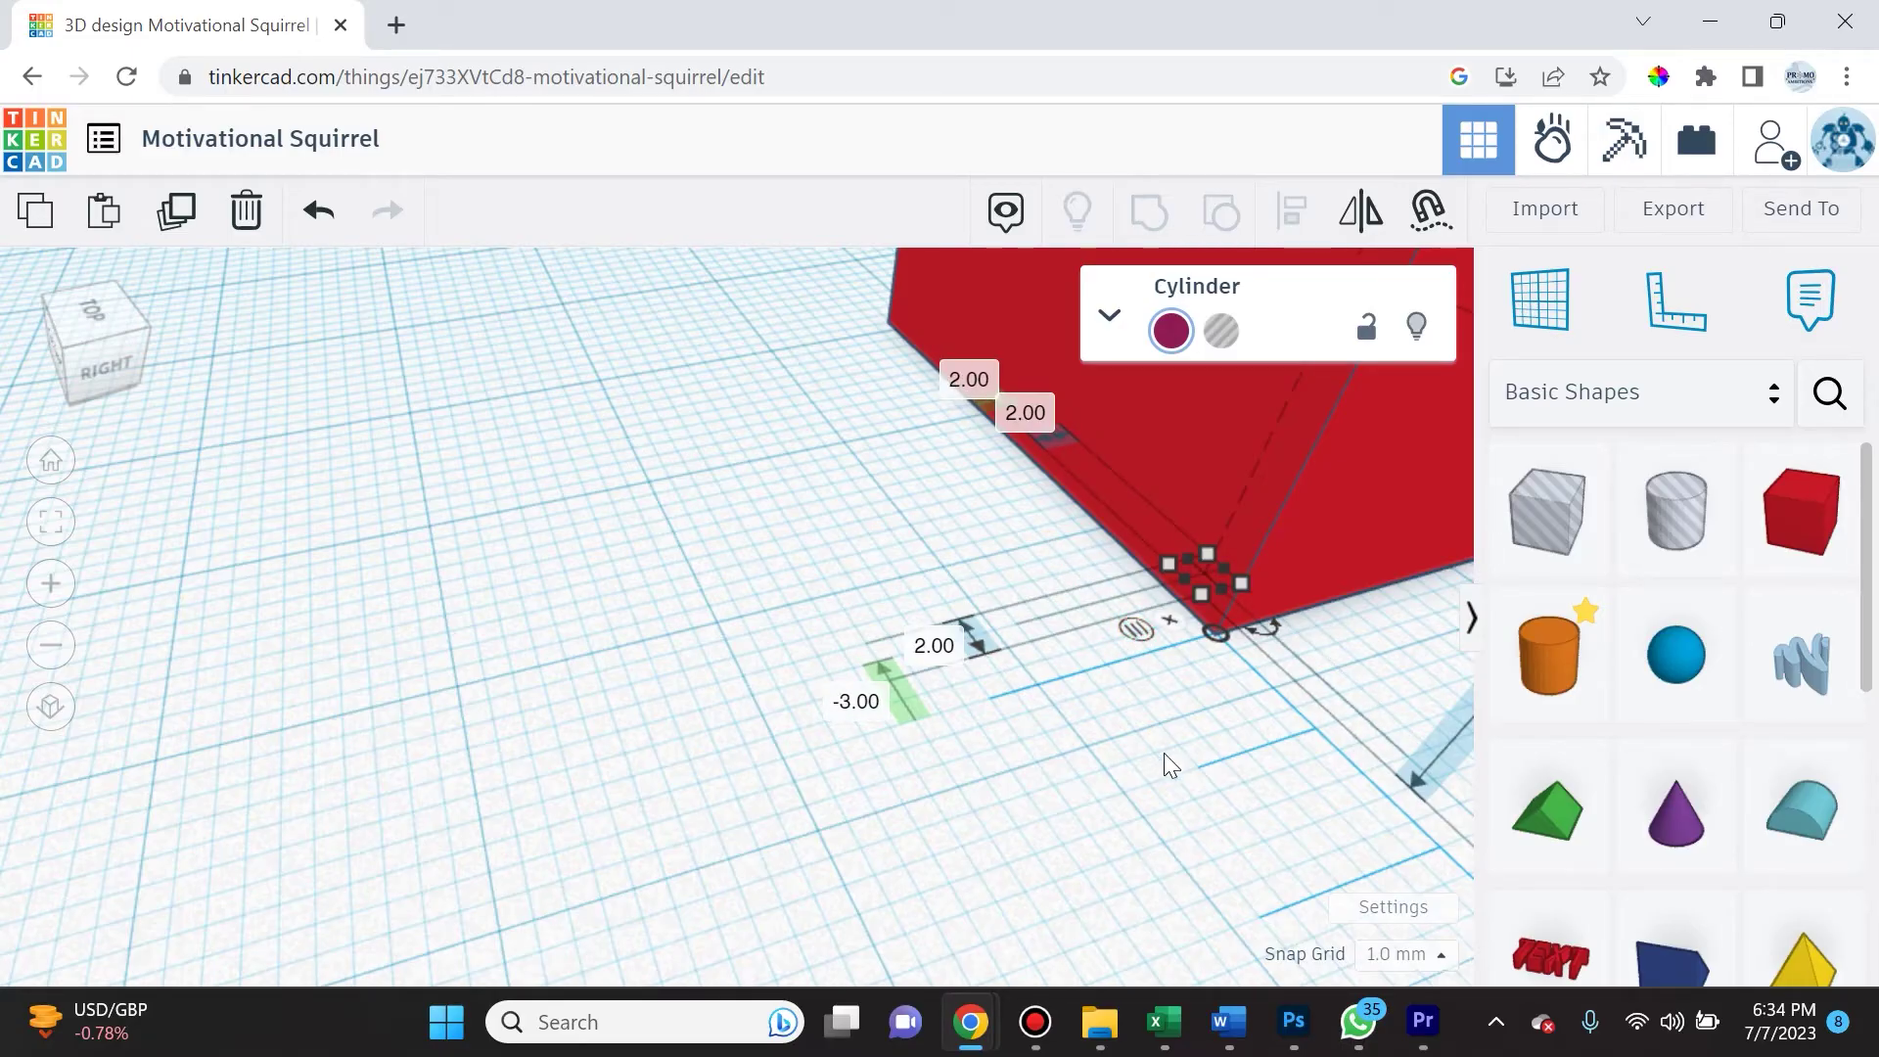
# - Set the cylinder's midpoint offset from the ruler origin along the house's front wall to -5 mm
pyautogui.scroll(-5, 1050, 756)
pyautogui.moveTo(1092, 770); pyautogui.dragTo(1046, 930, button='right')
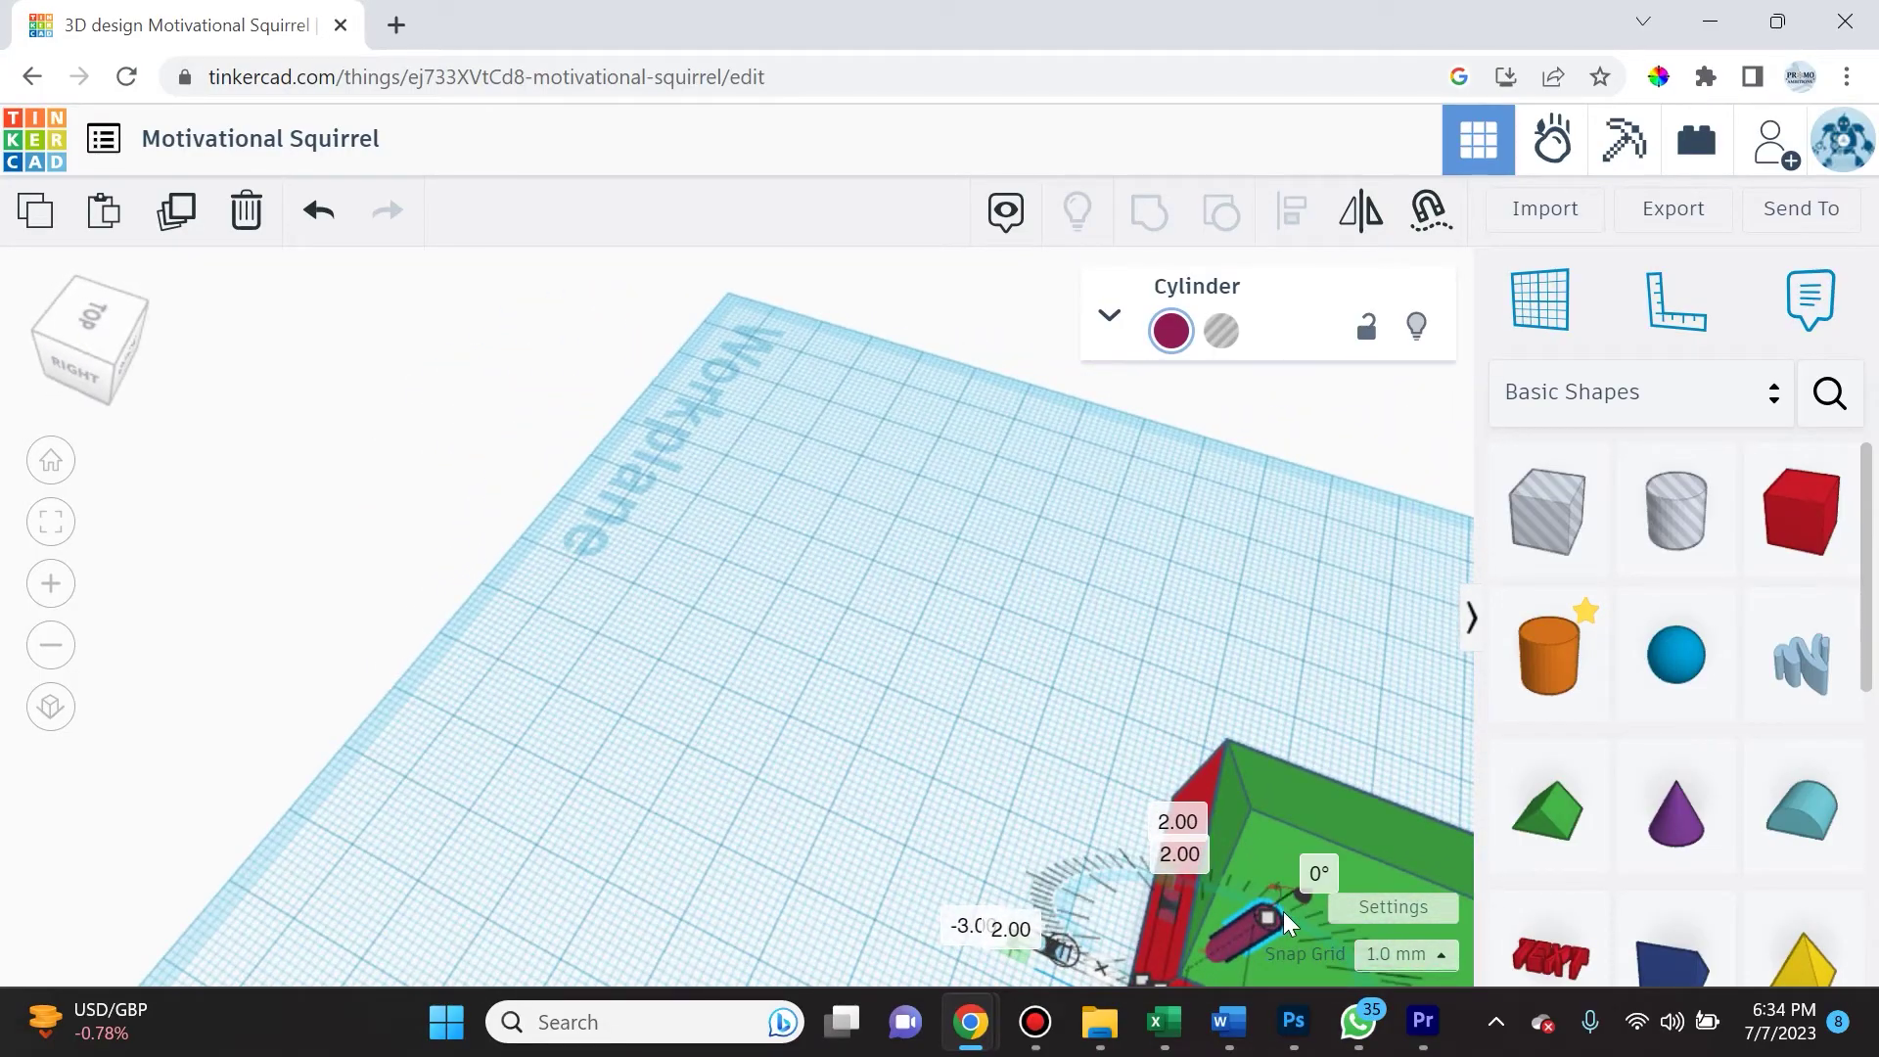
pyautogui.moveTo(1284, 926); pyautogui.dragTo(1223, 591, button='right')
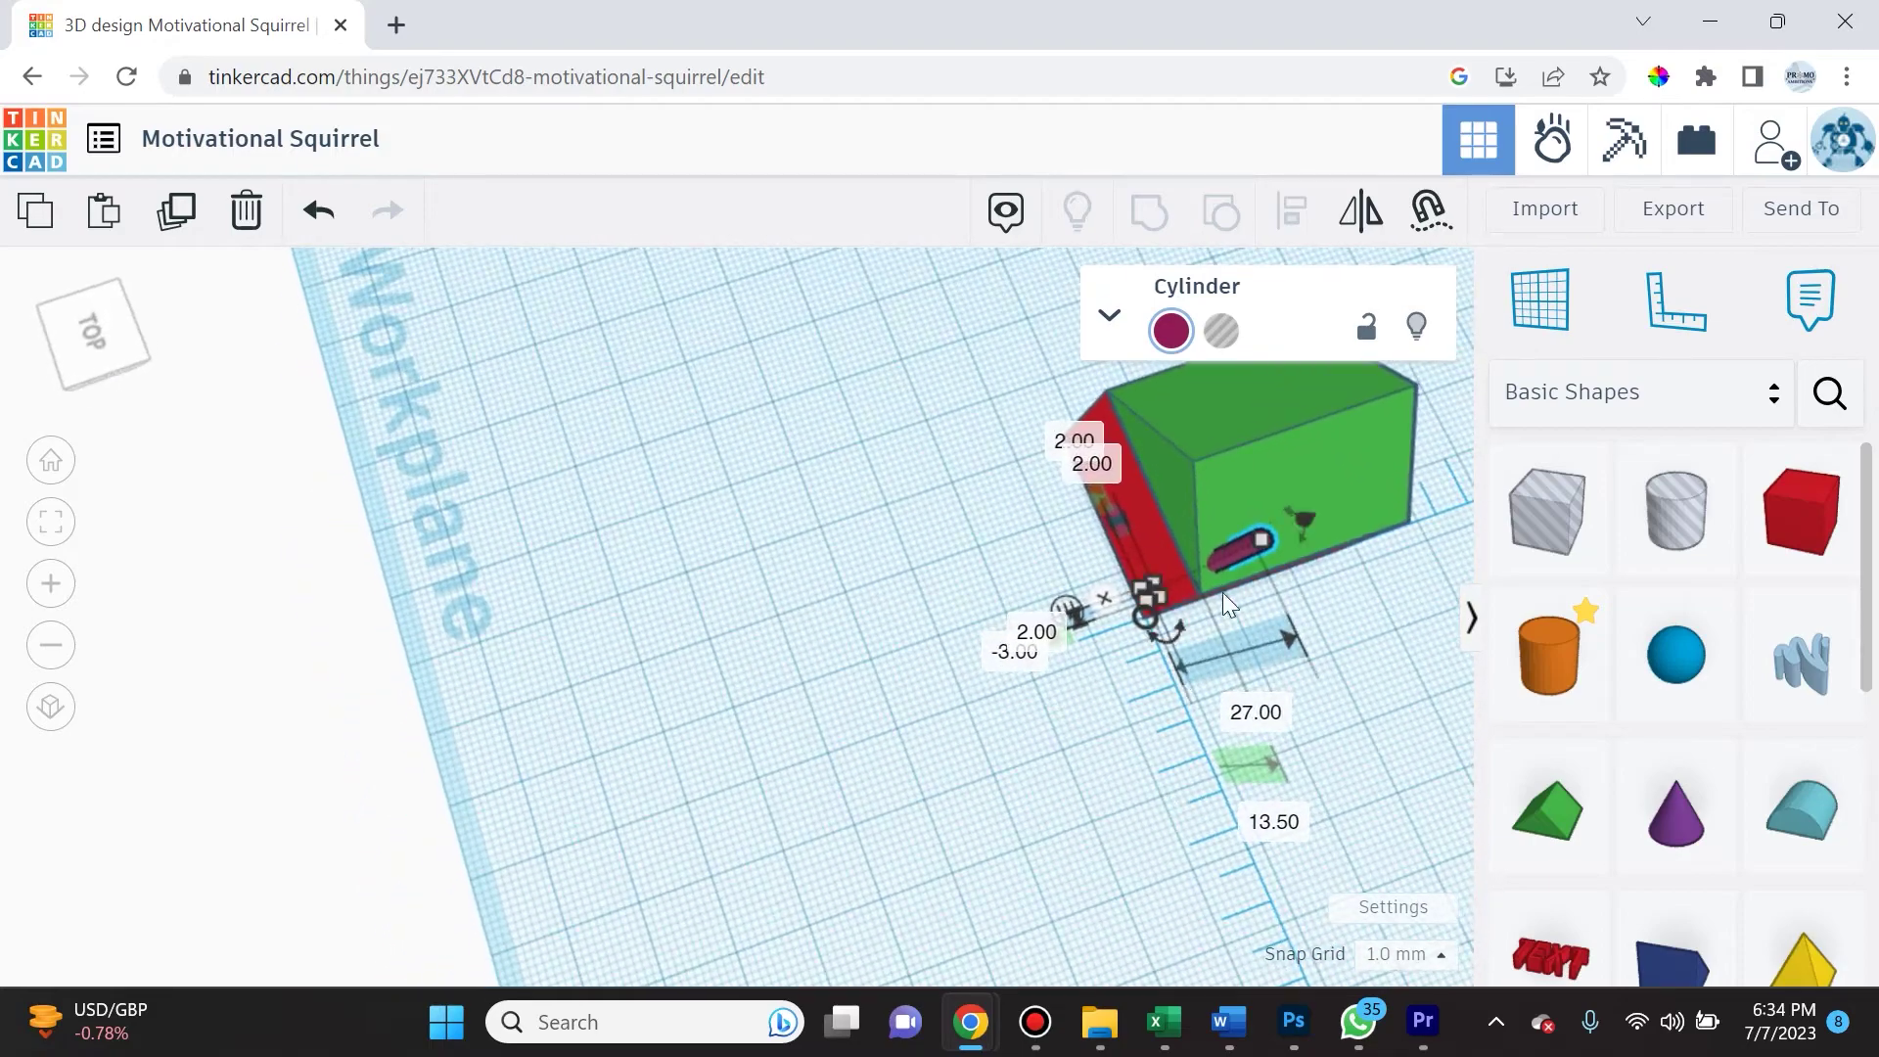
pyautogui.scroll(-2, 1215, 585)
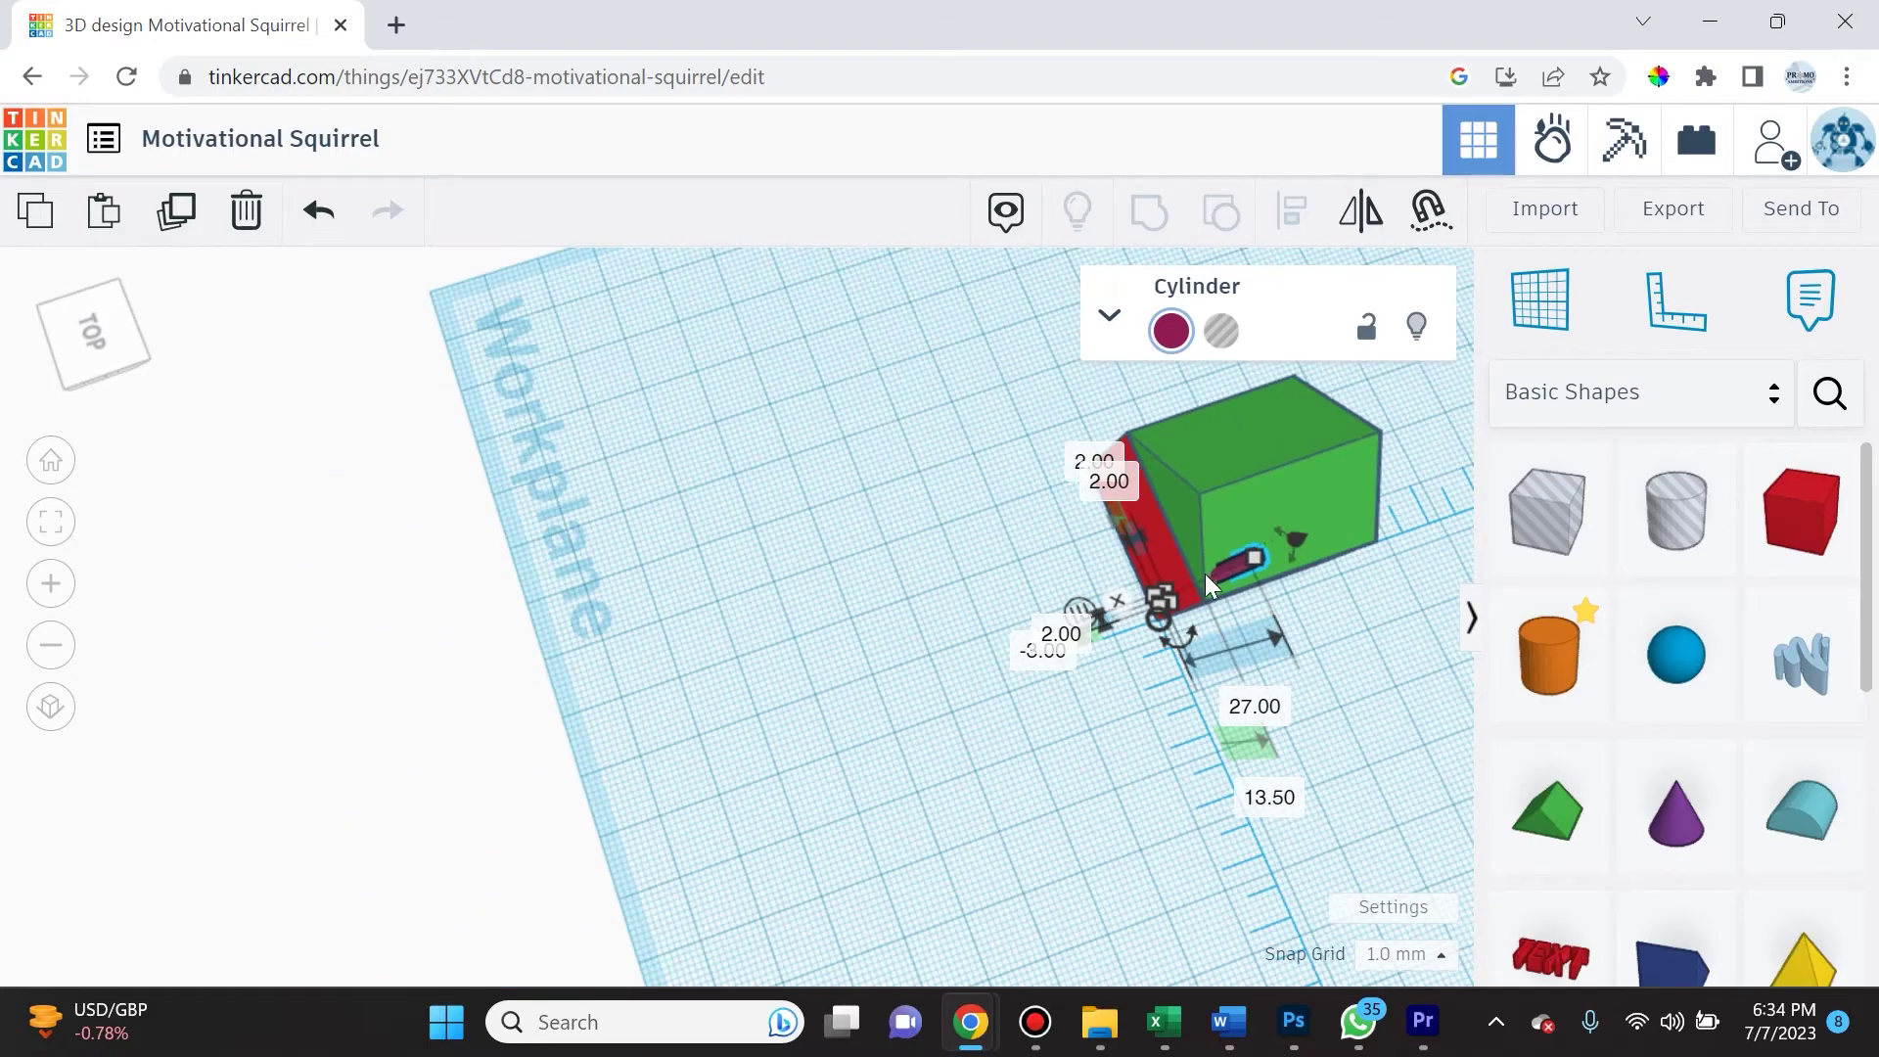
pyautogui.scroll(2, 1235, 680)
pyautogui.moveTo(1033, 705); pyautogui.dragTo(1060, 548, button='right')
pyautogui.click(1076, 561)
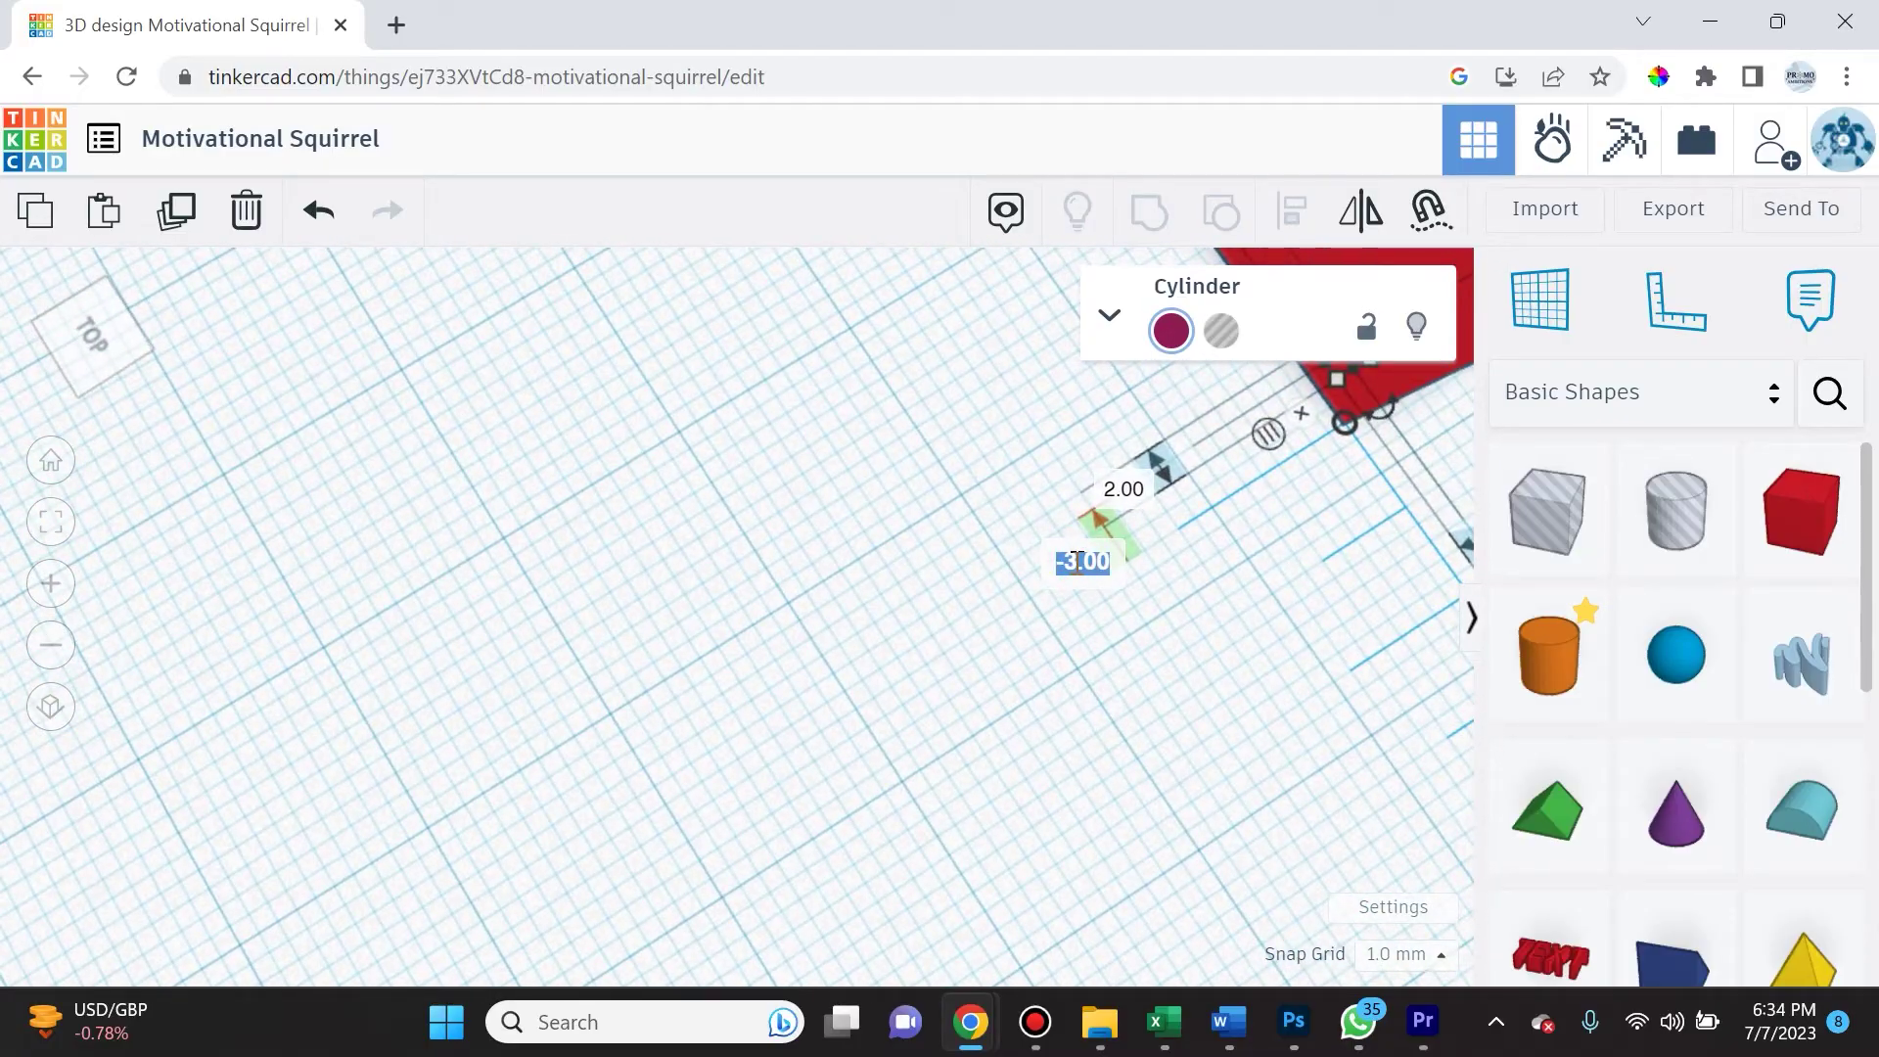
pyautogui.write('5')
pyautogui.press('Return')
# - Set the cylinder's midpoint offset from the ruler origin back from the house's front wall to 5 mm
pyautogui.scroll(-3, 1138, 577)
pyautogui.scroll(3, 1135, 571)
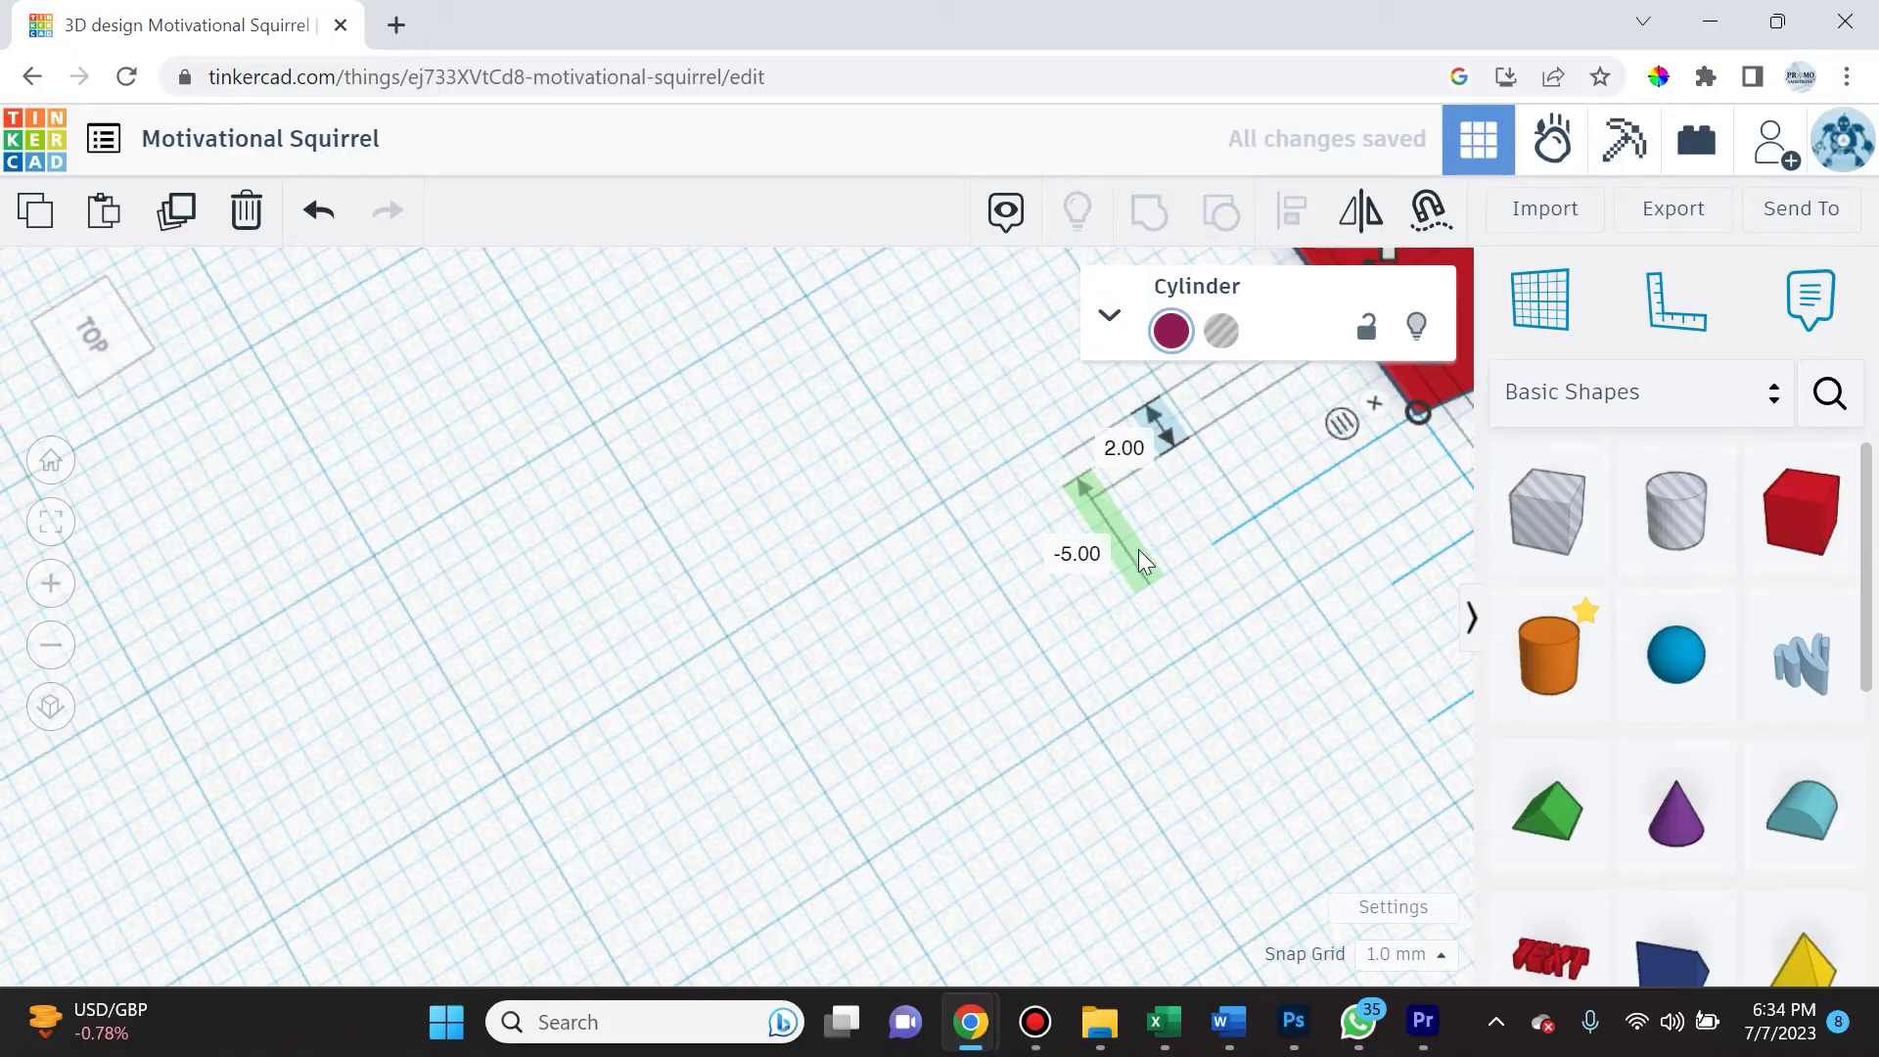
pyautogui.scroll(-2, 1150, 571)
pyautogui.scroll(1, 1256, 637)
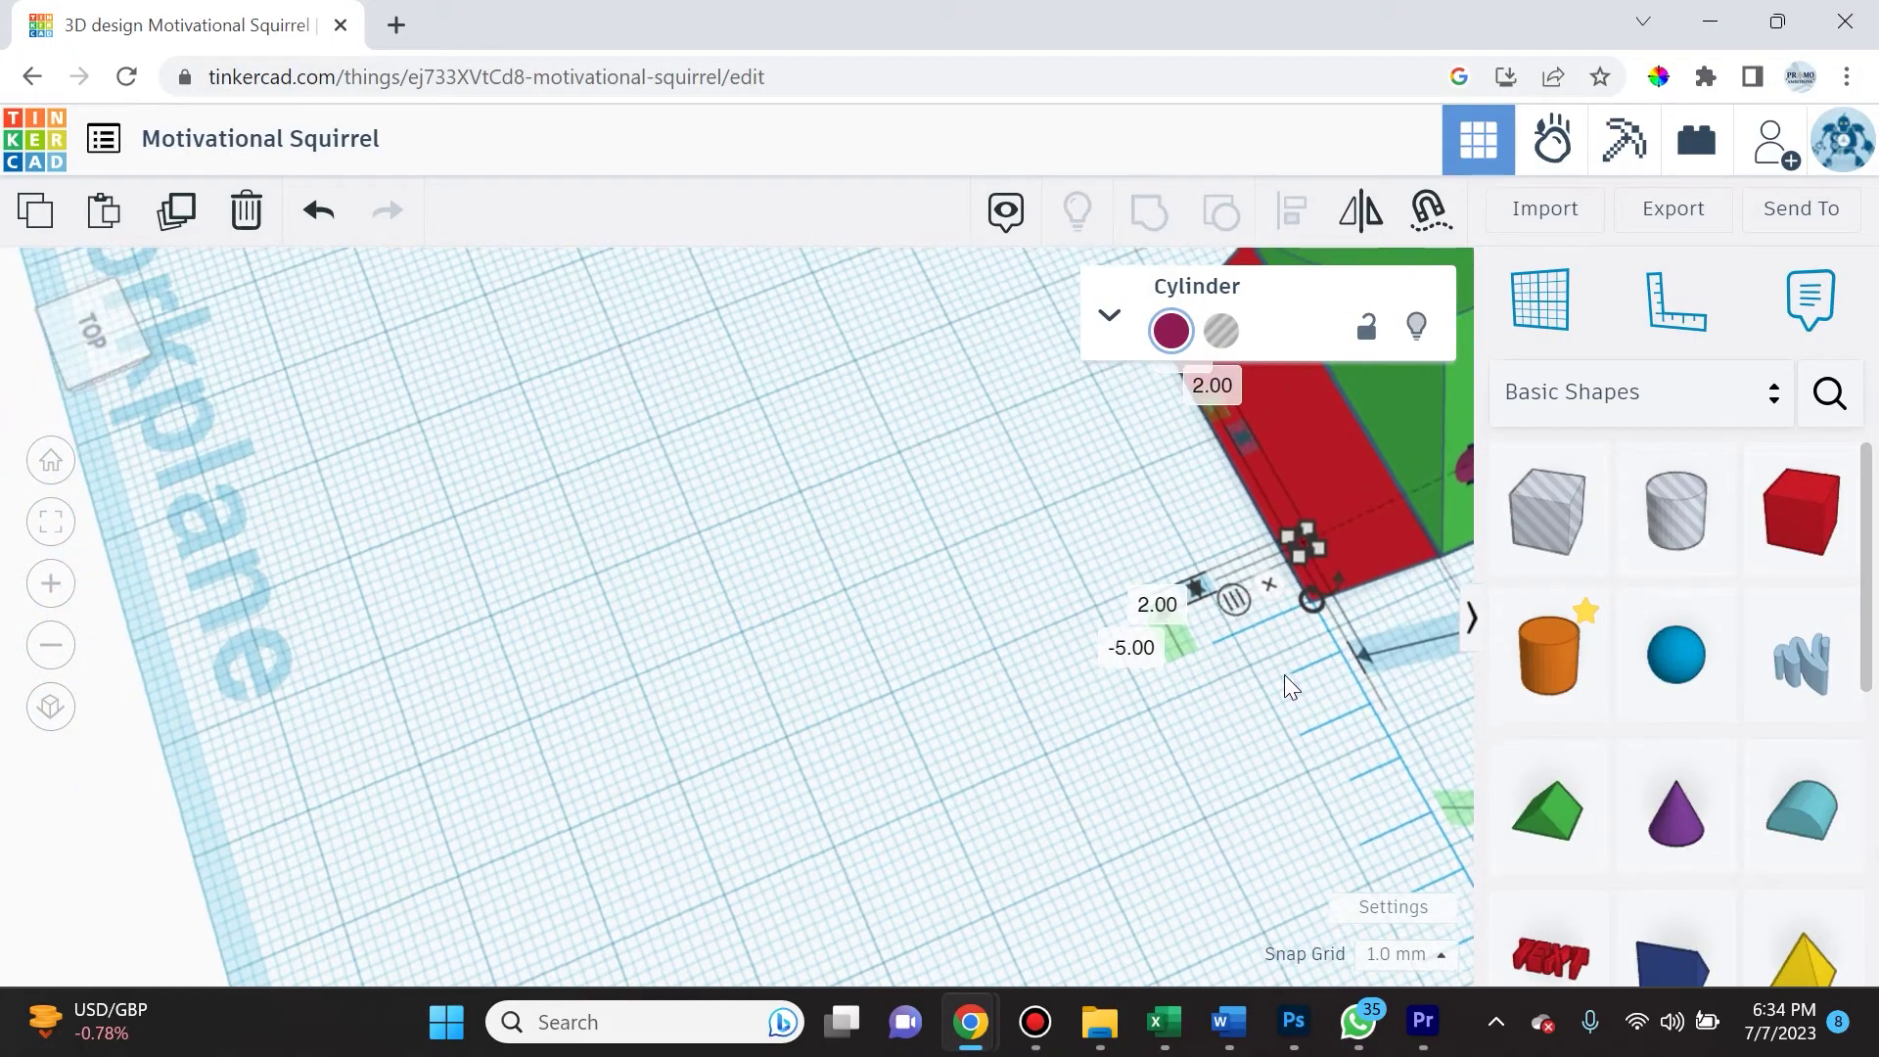
pyautogui.scroll(-3, 1285, 674)
pyautogui.moveTo(1439, 806); pyautogui.dragTo(1285, 780, button='right')
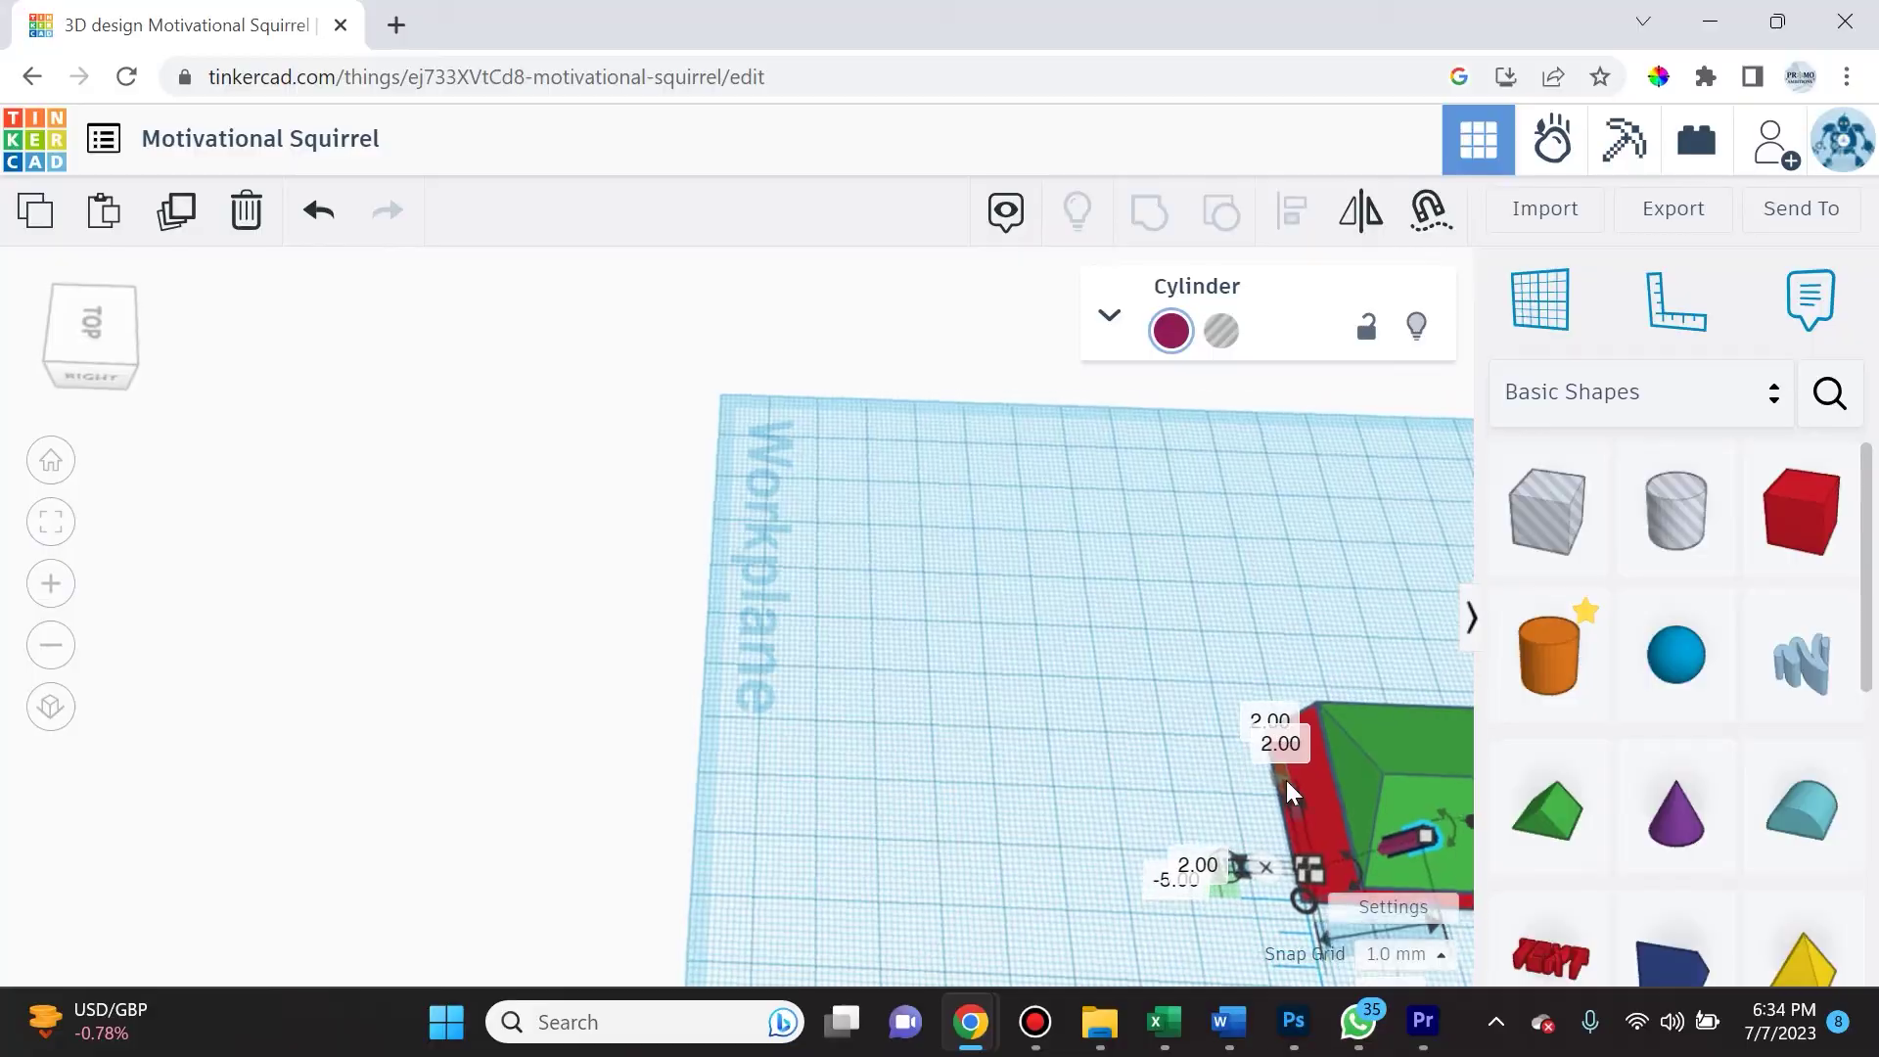
pyautogui.click(52, 521)
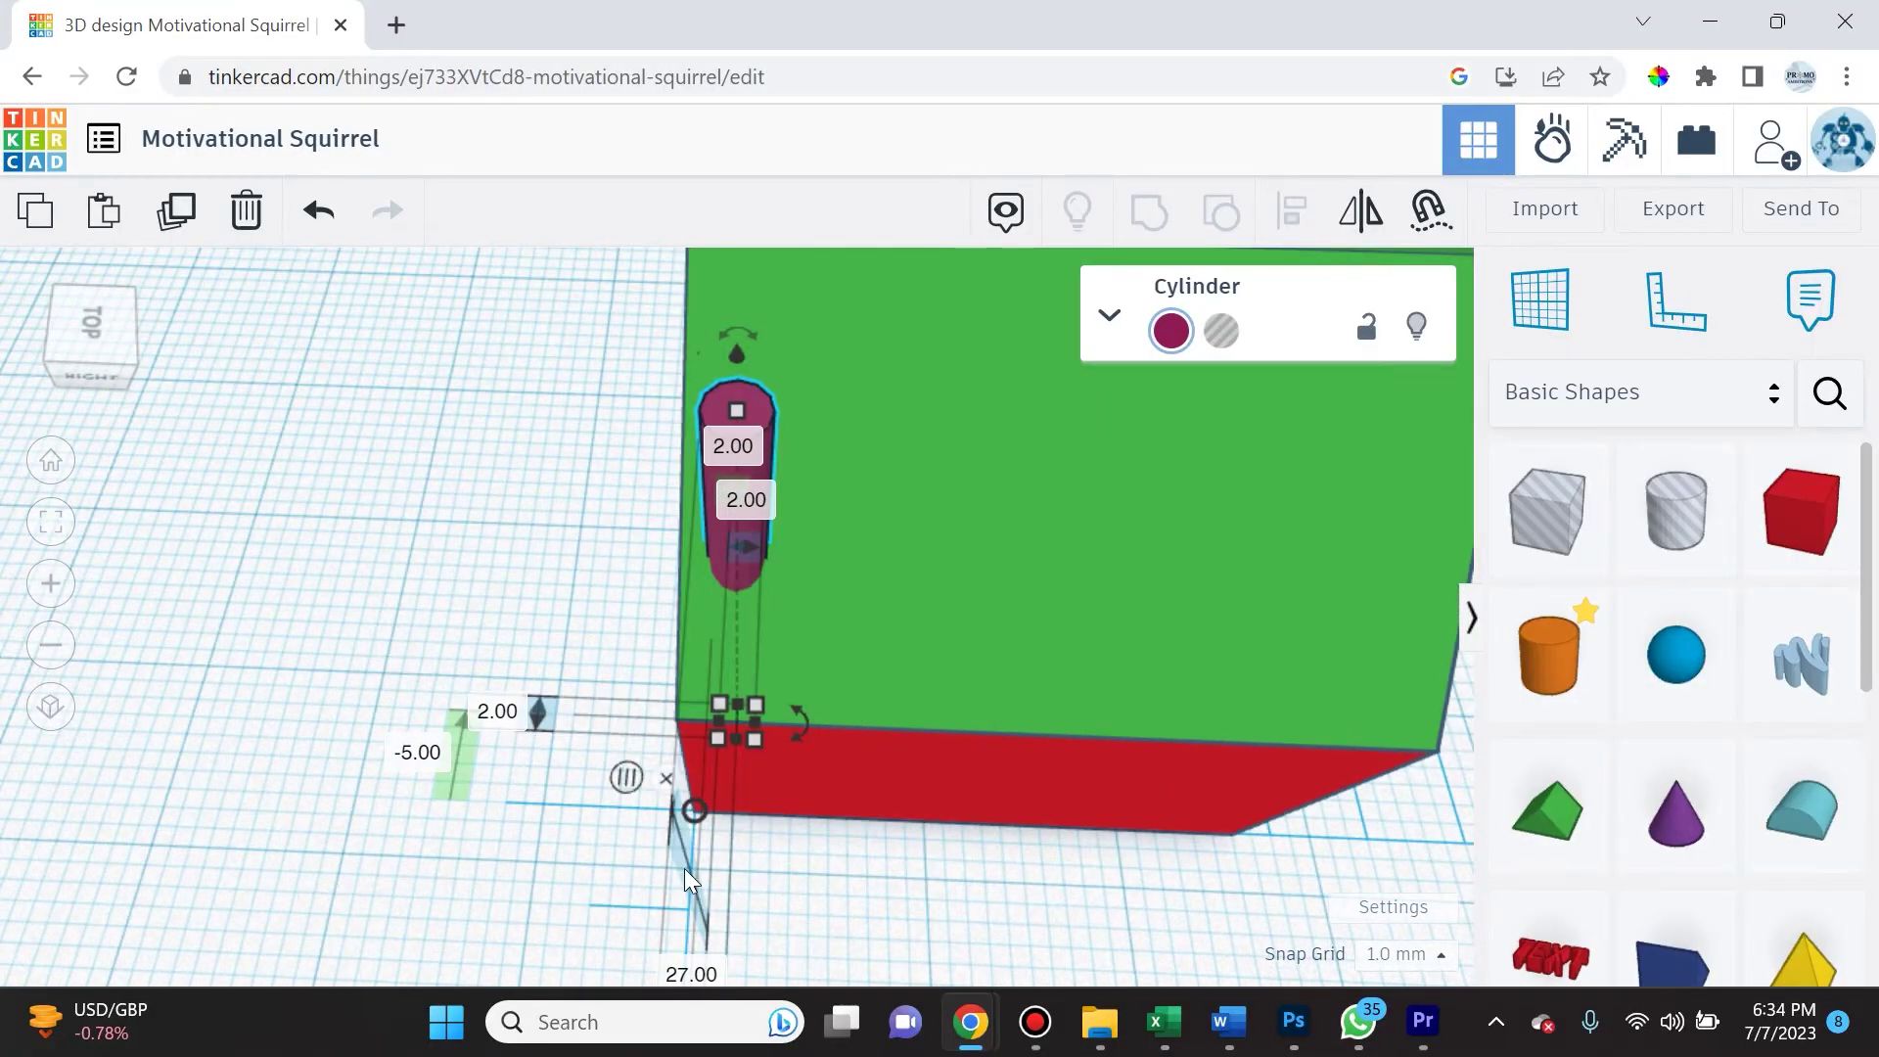
pyautogui.moveTo(832, 892); pyautogui.dragTo(1185, 743, button='right')
pyautogui.scroll(-3, 852, 876)
pyautogui.scroll(5, 740, 651)
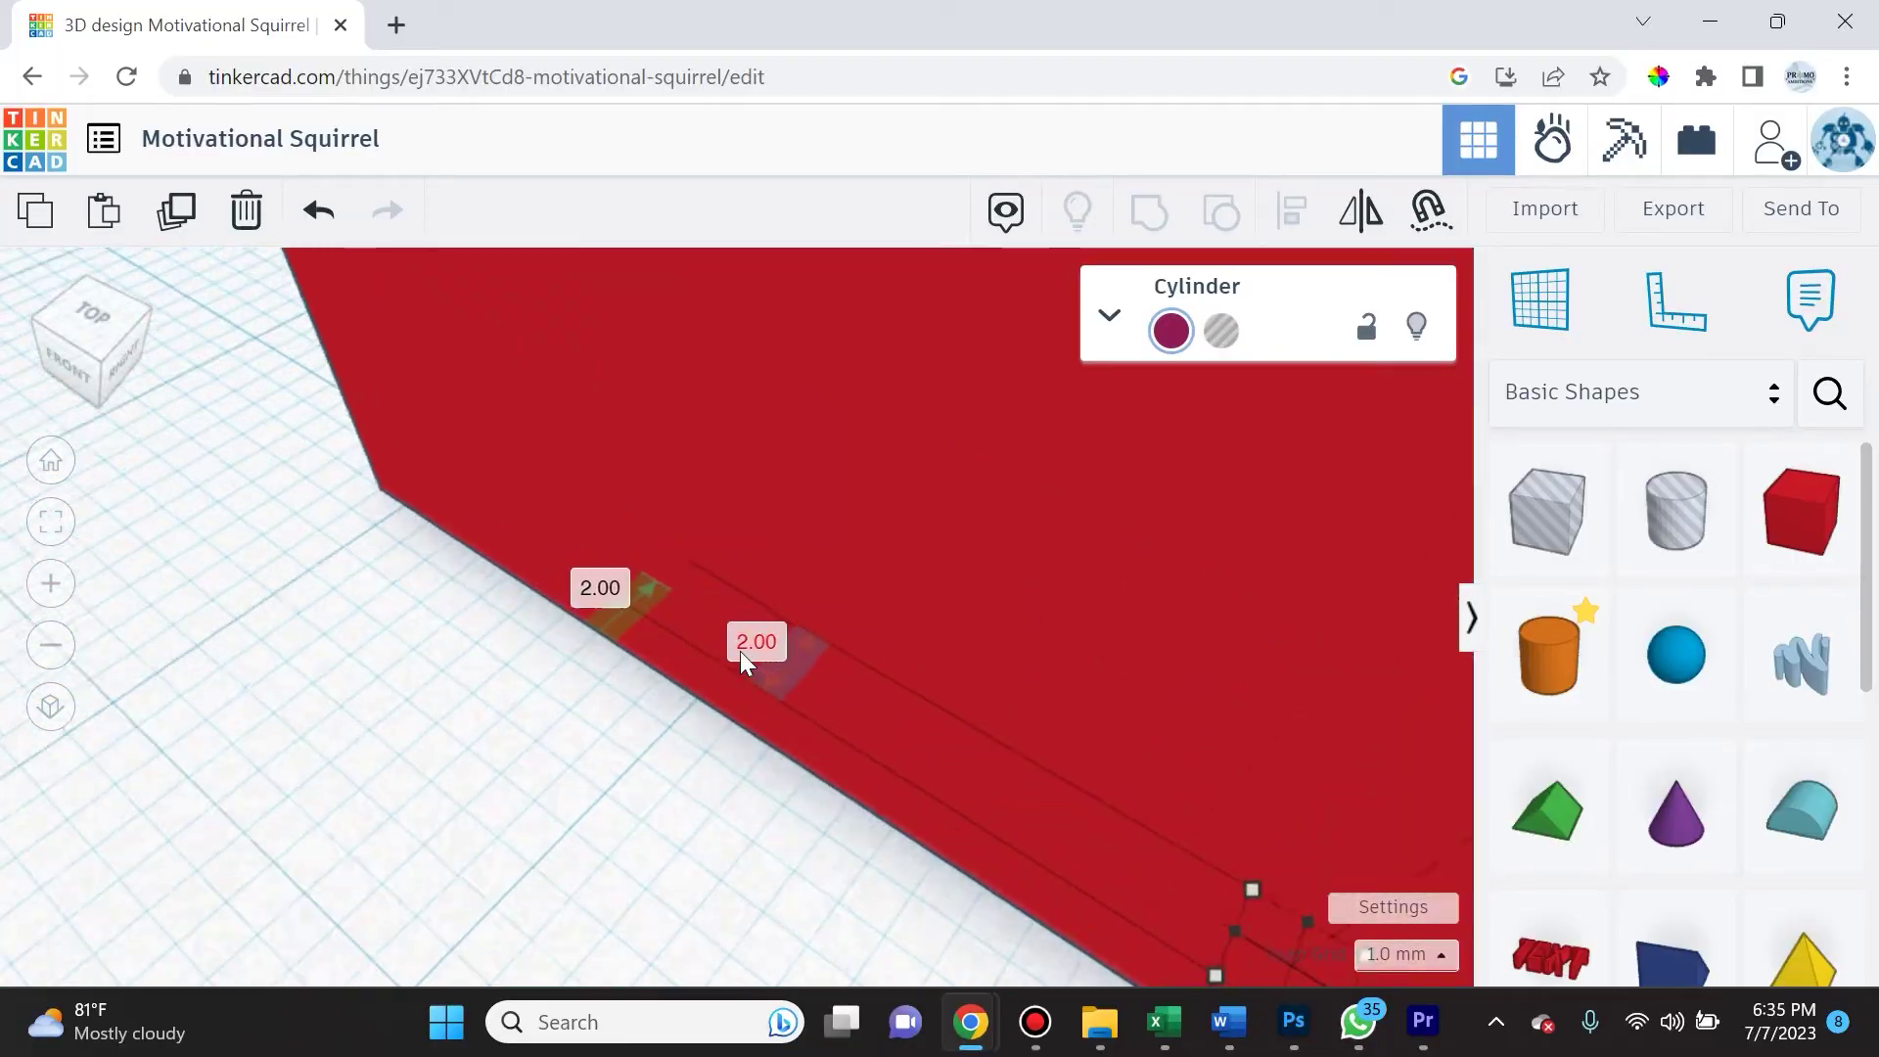
pyautogui.click(607, 588)
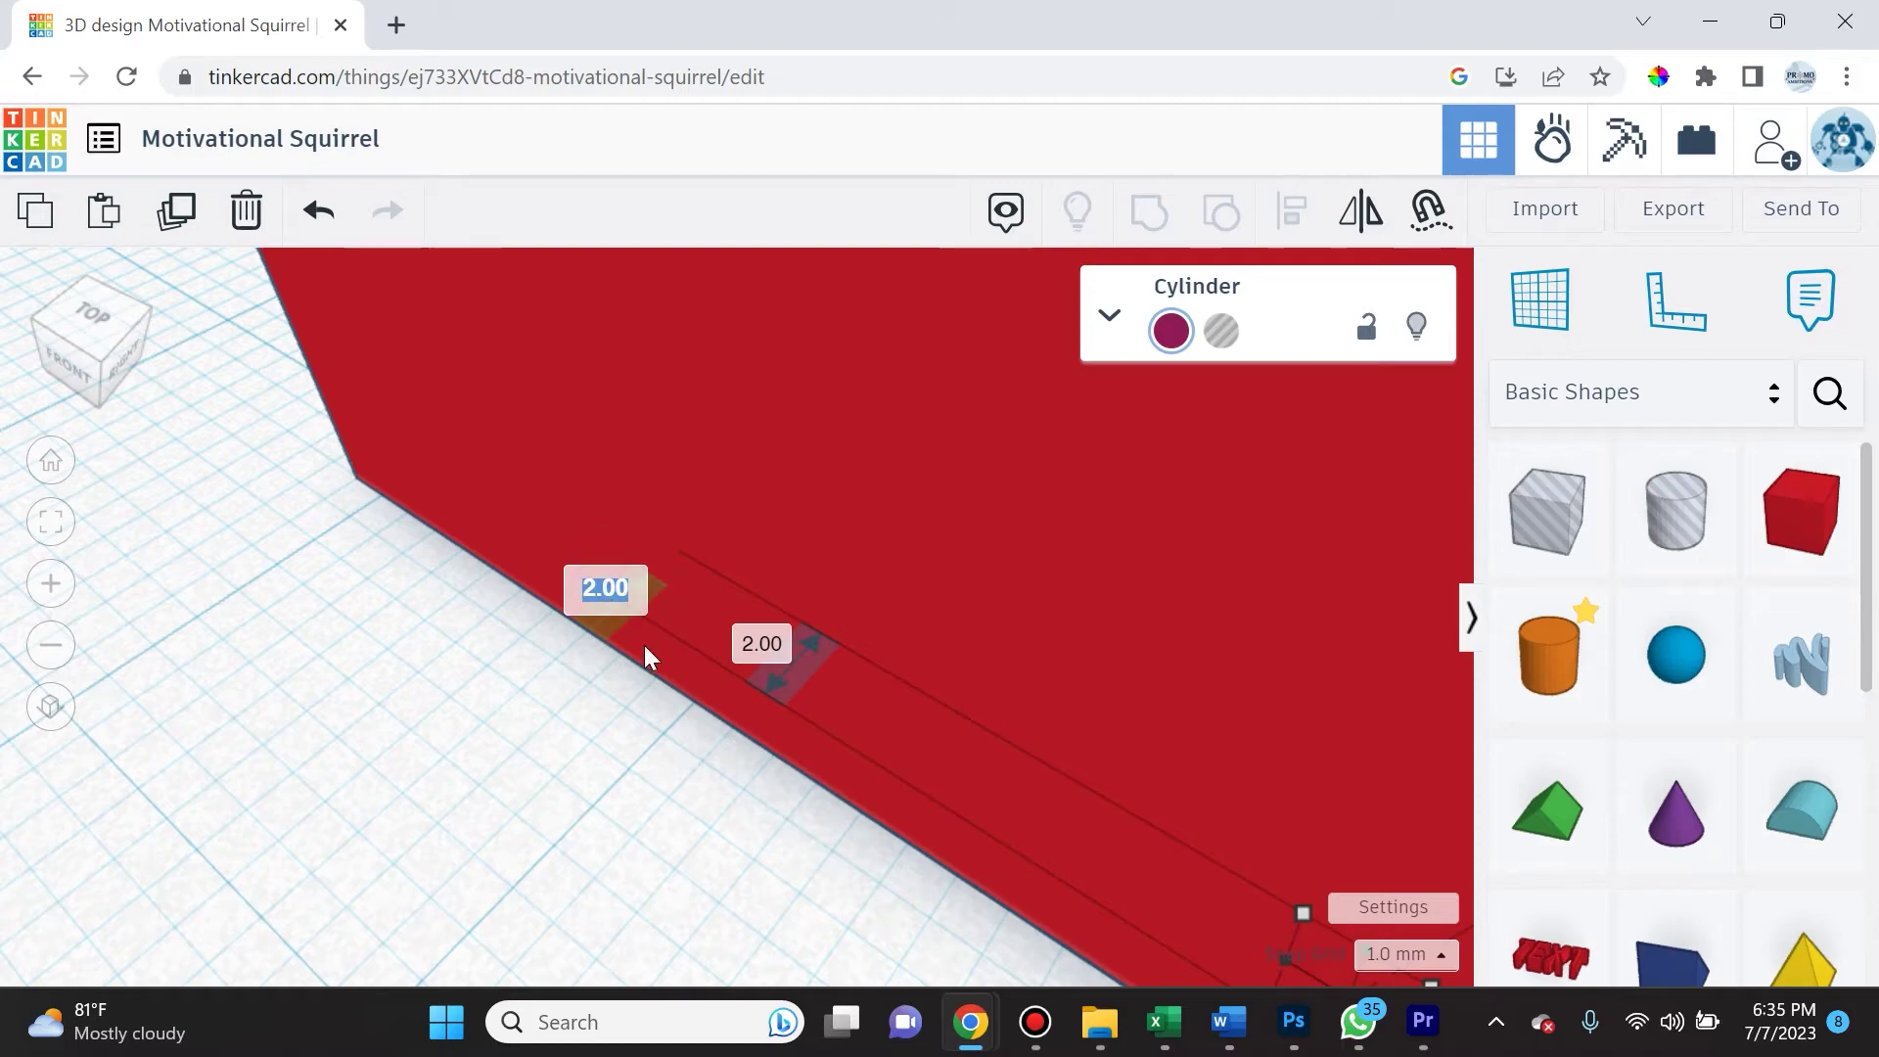
pyautogui.write('5')
pyautogui.press('Return')
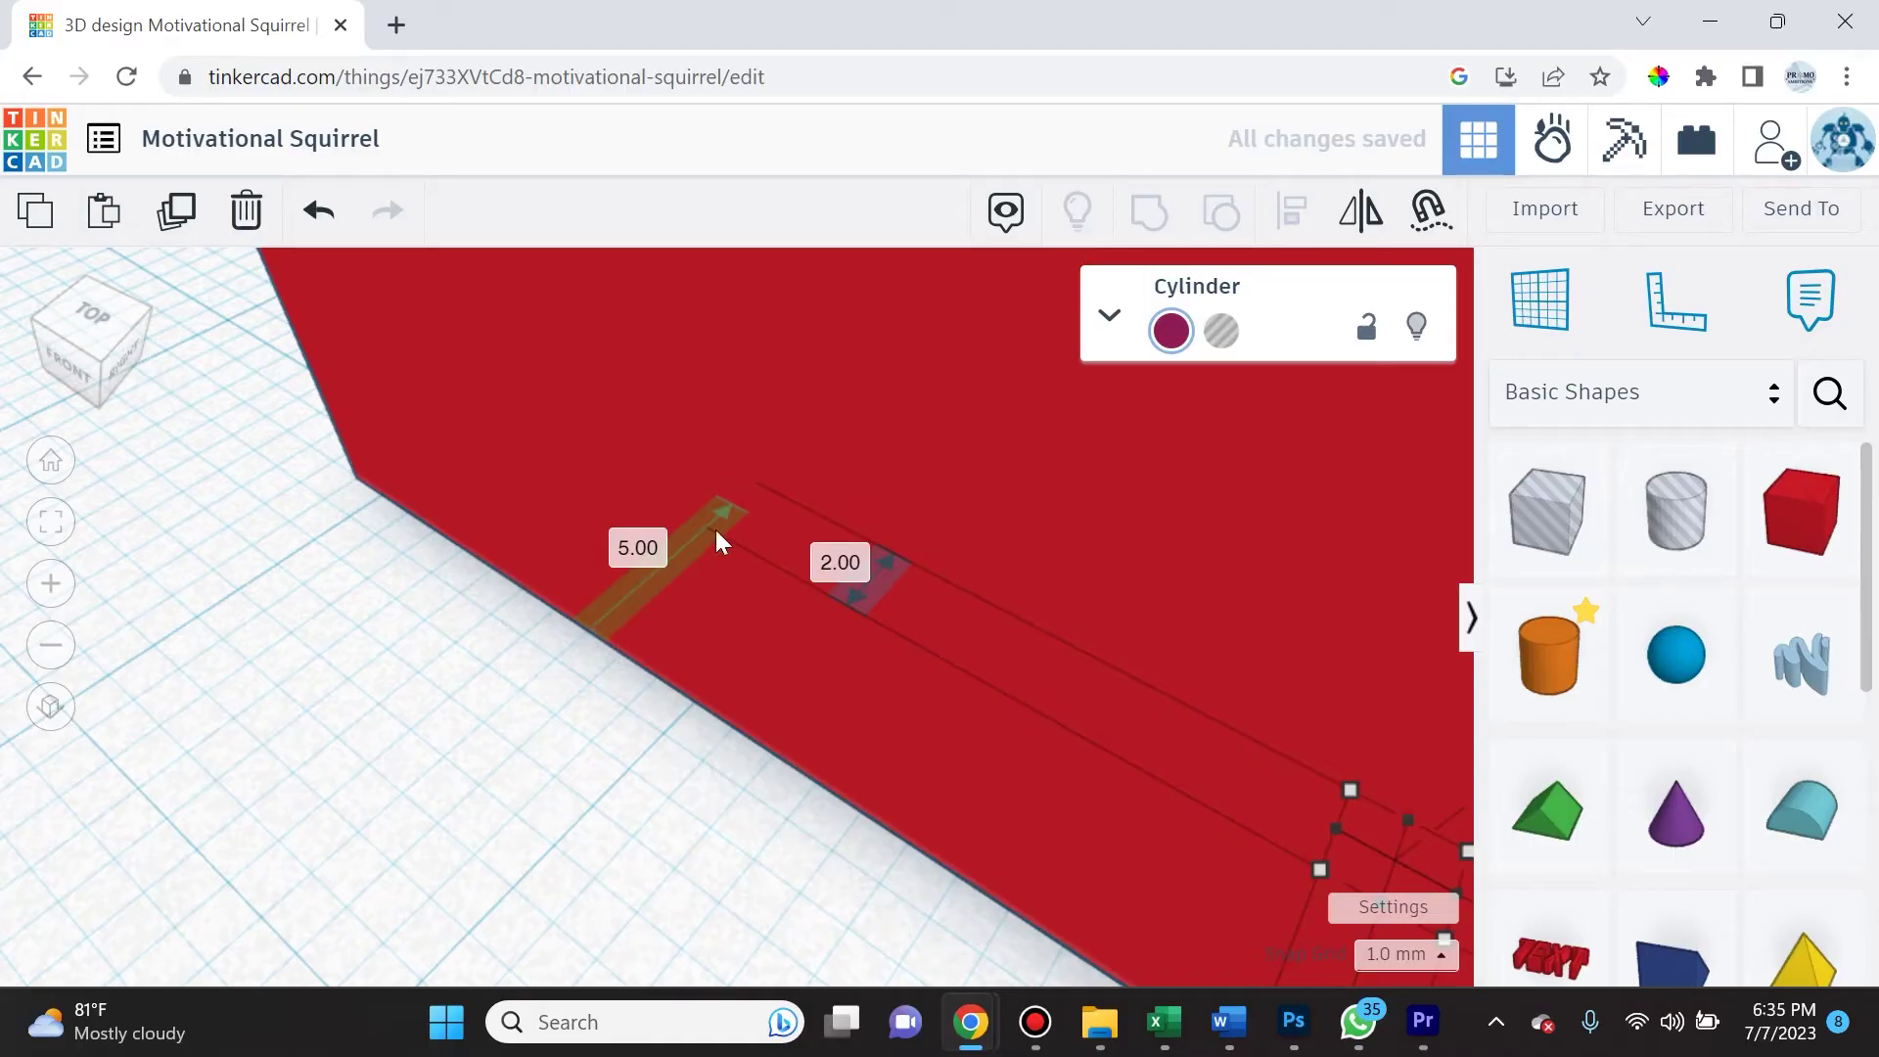
# - Group the house's walls, roof and chimney cylinder into a single solid shape
pyautogui.scroll(-5, 1163, 764)
pyautogui.moveTo(1334, 698); pyautogui.dragTo(1232, 834, button='right')
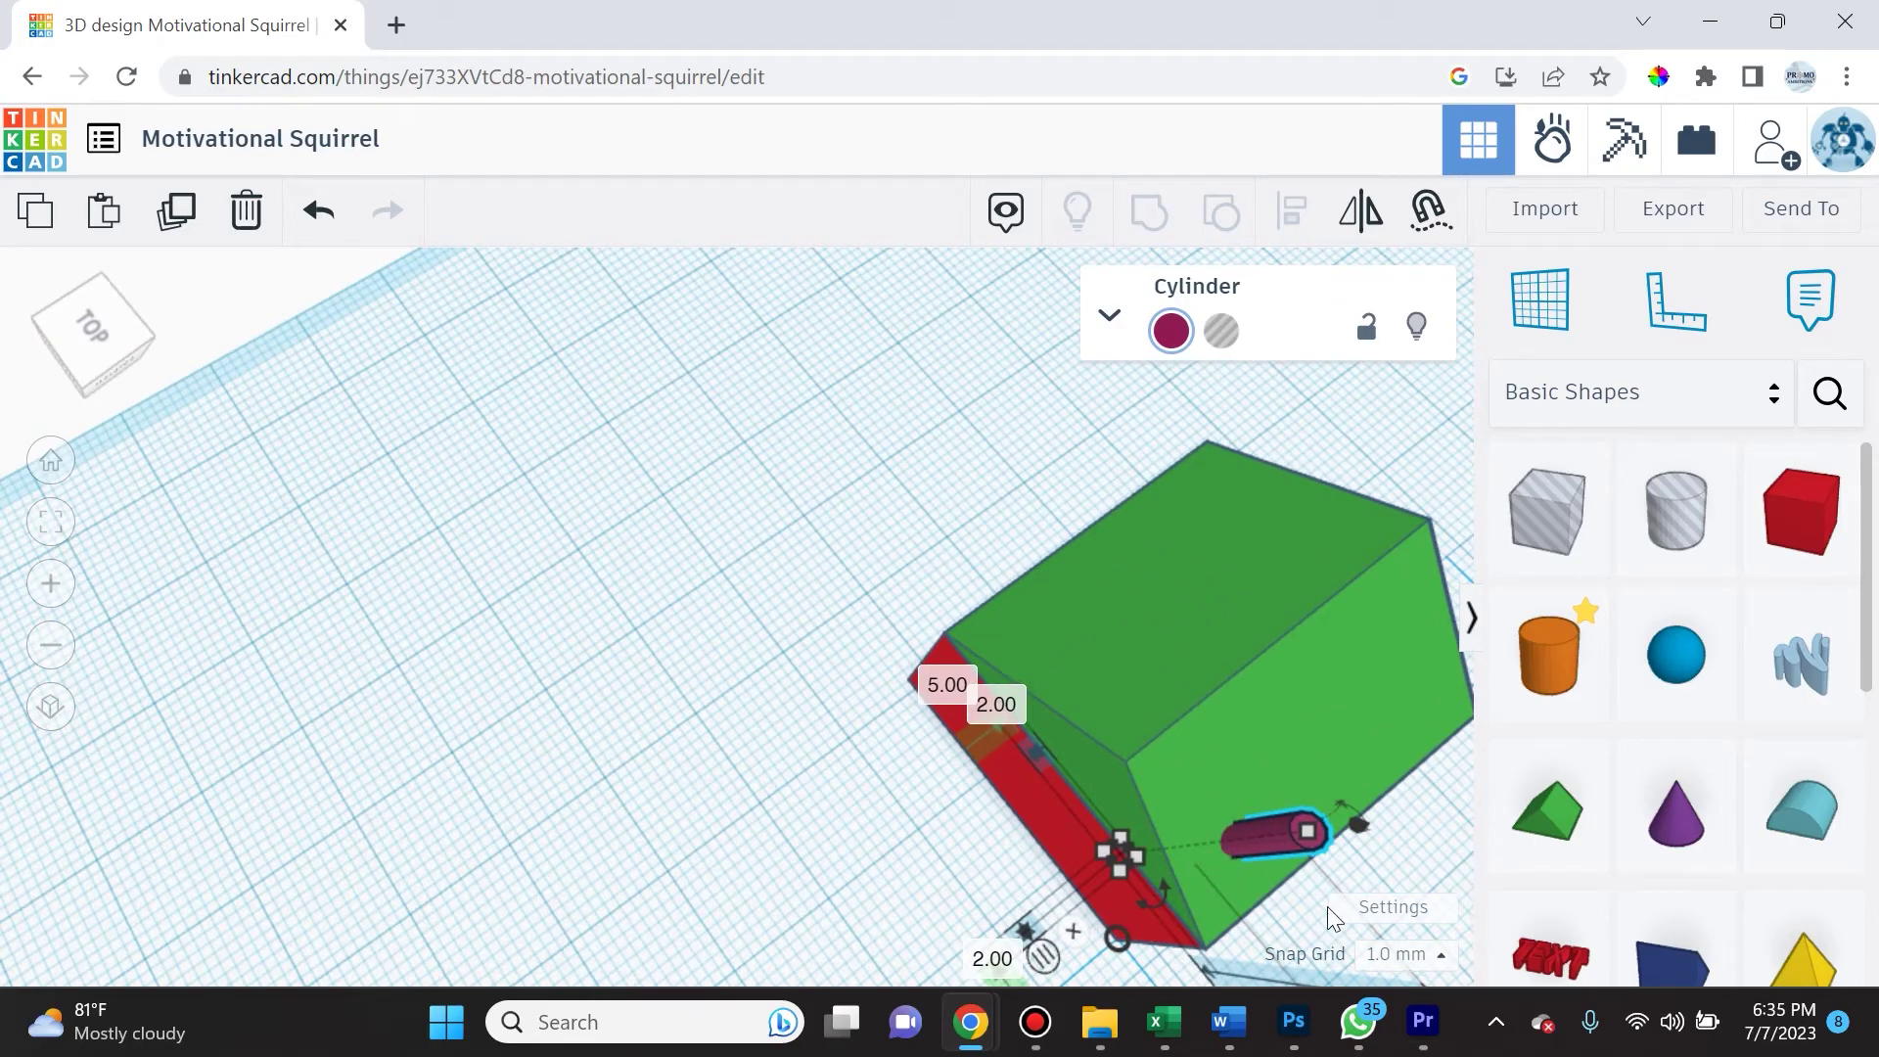
pyautogui.scroll(-3, 1223, 856)
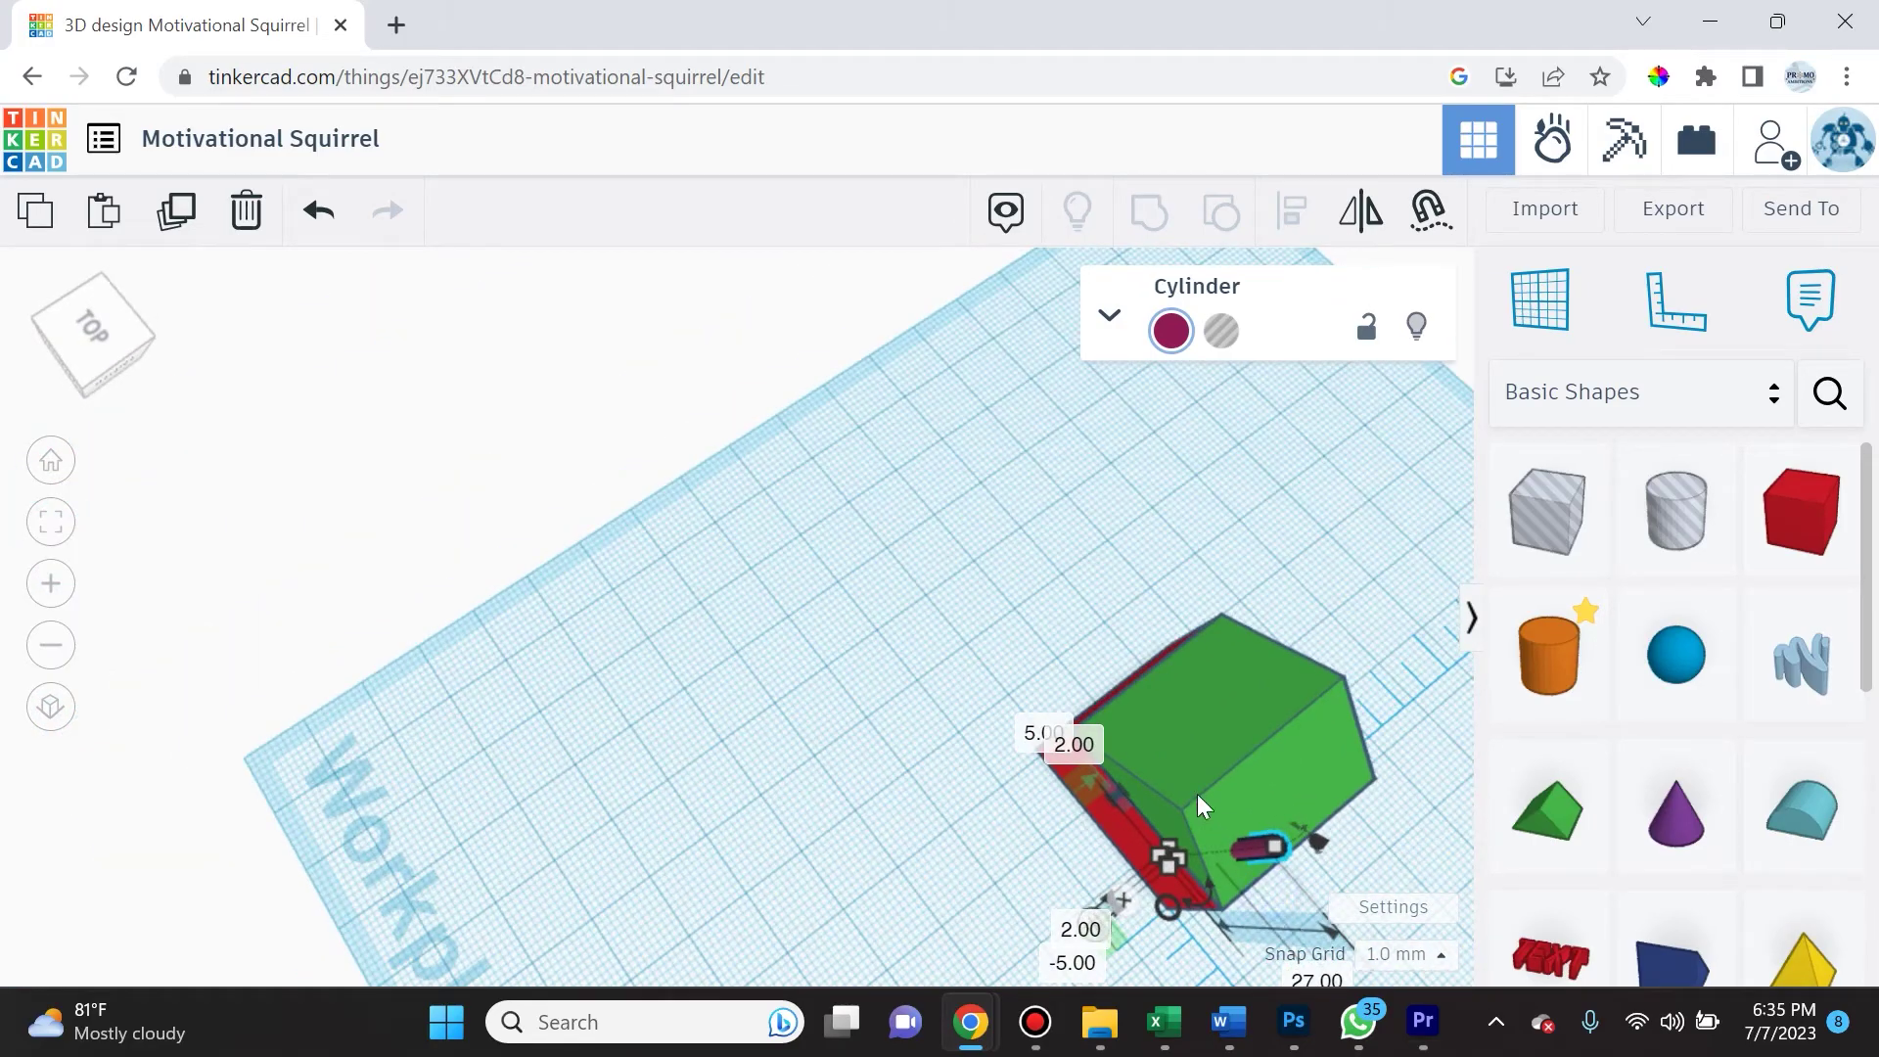
pyautogui.moveTo(1191, 782); pyautogui.dragTo(1000, 781, button='right')
pyautogui.click(1001, 781)
pyautogui.moveTo(1134, 460); pyautogui.dragTo(1352, 734)
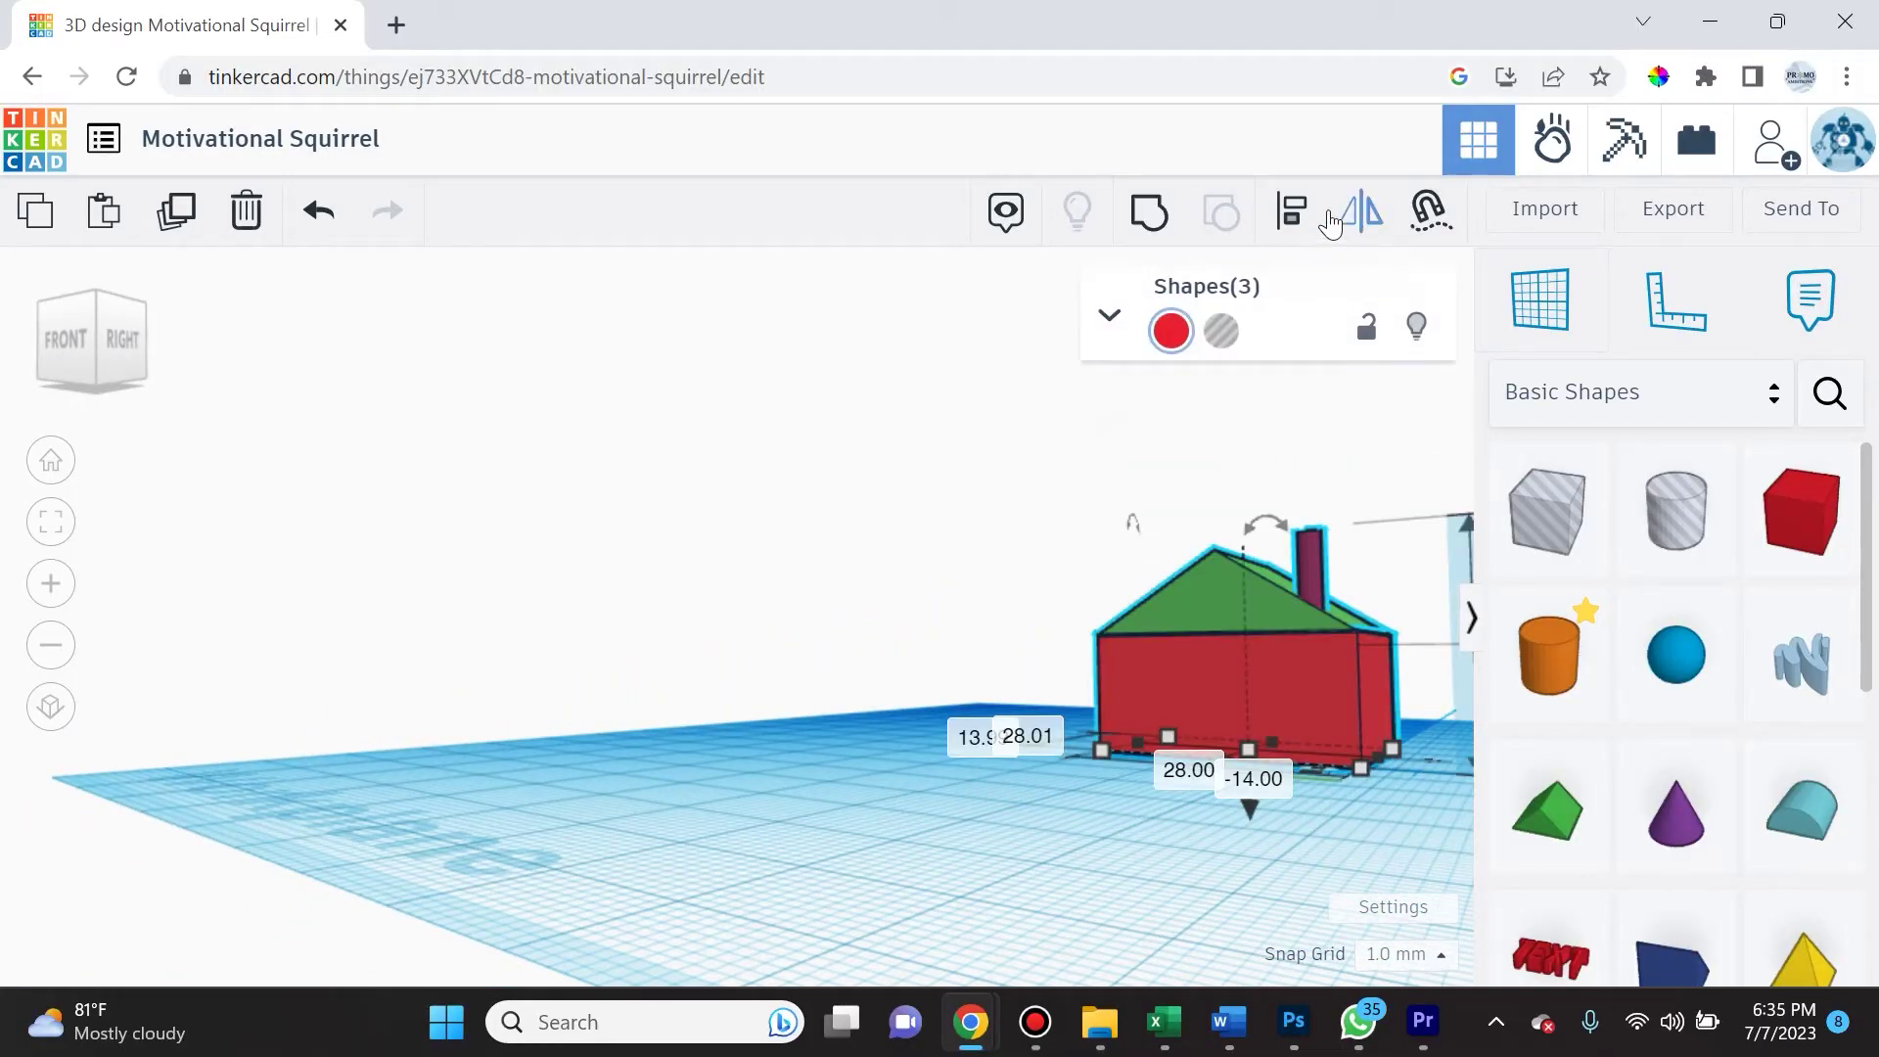
pyautogui.click(1147, 221)
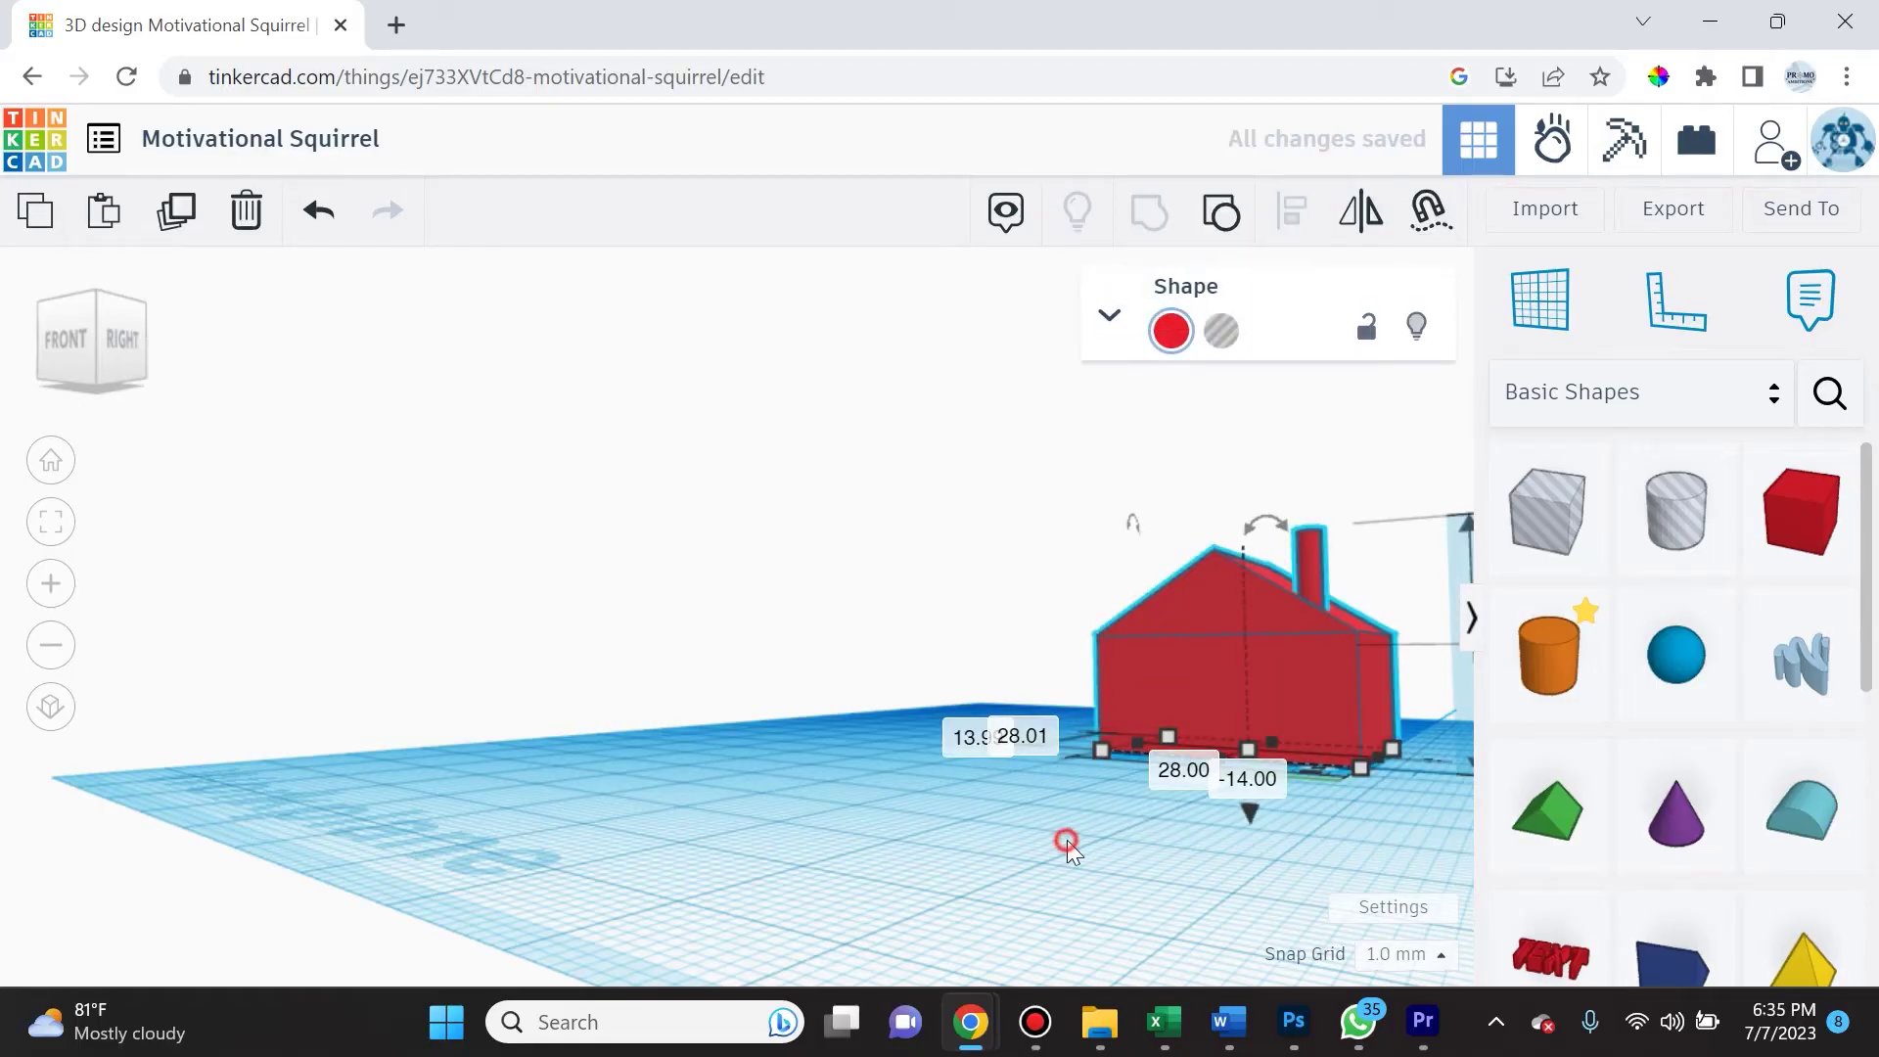
pyautogui.click(868, 592)
# - Dismiss the ruler at the corner of the grouped house
pyautogui.moveTo(1015, 533); pyautogui.dragTo(988, 668, button='right')
pyautogui.moveTo(1241, 968)
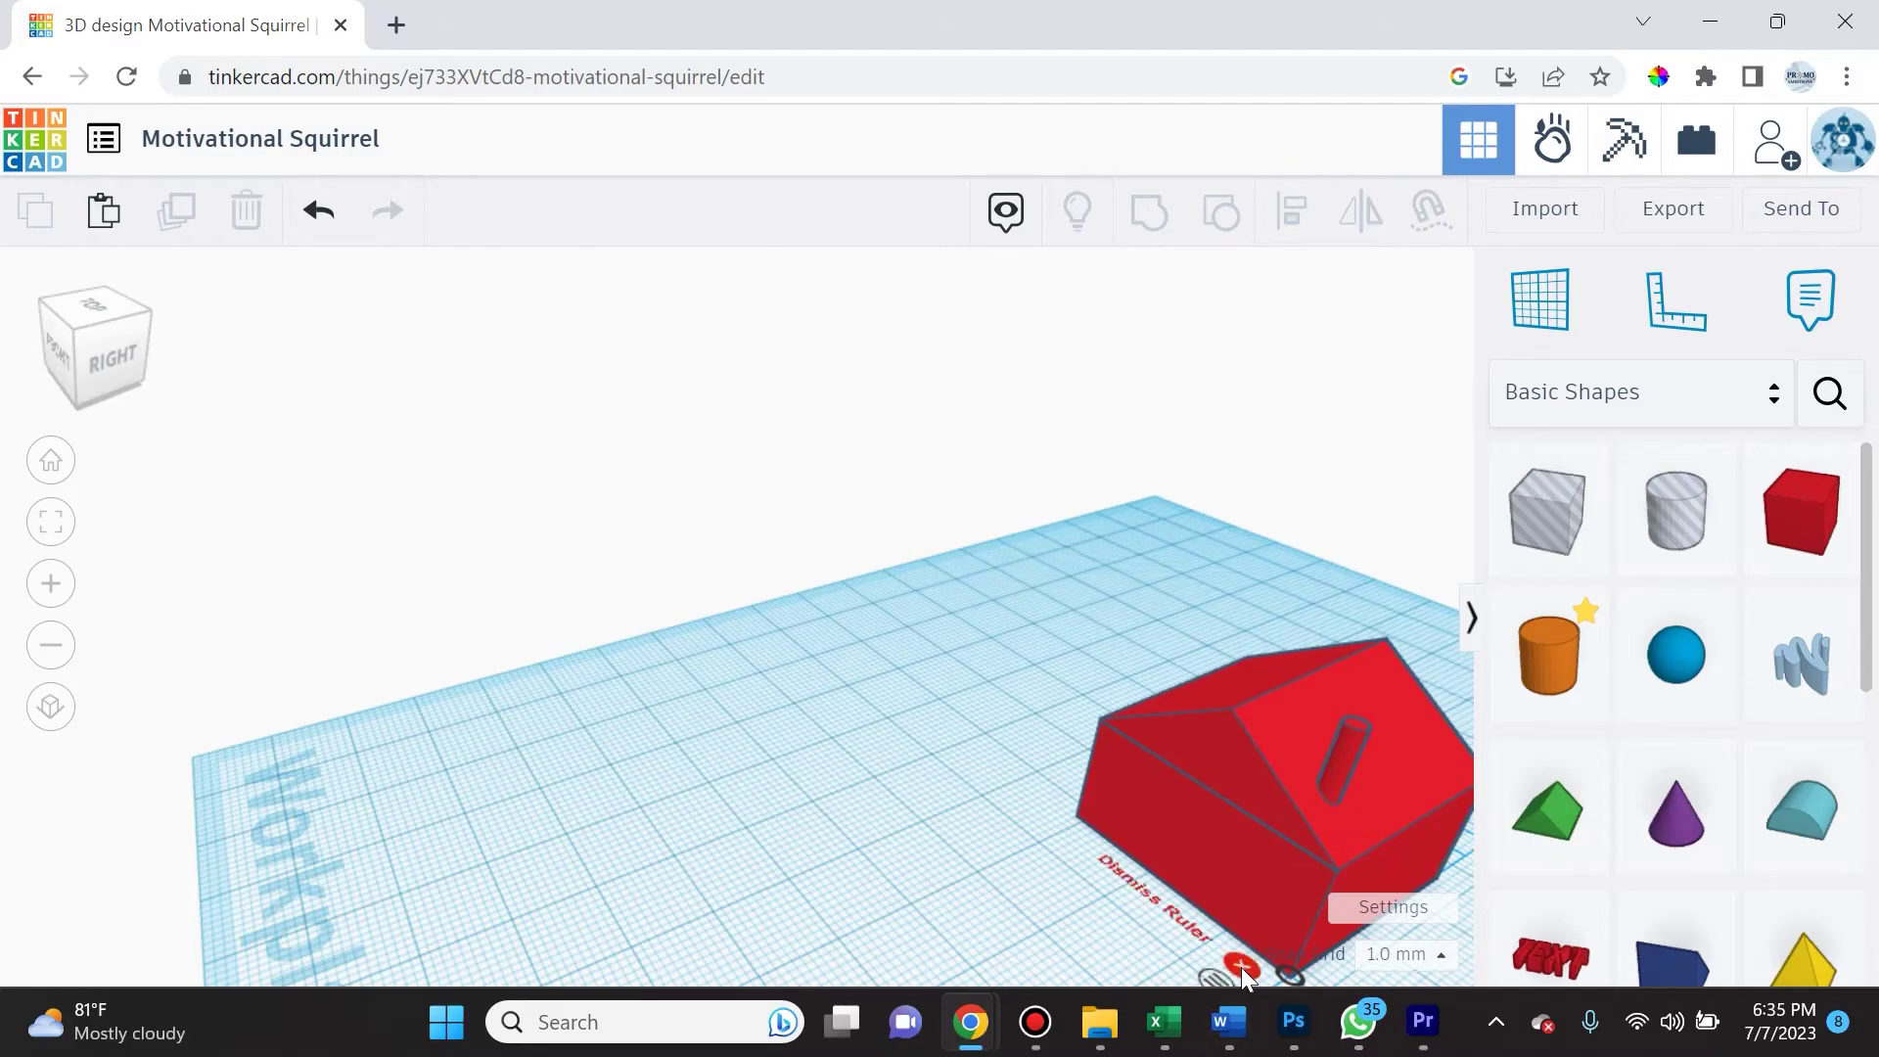
pyautogui.click(1241, 968)
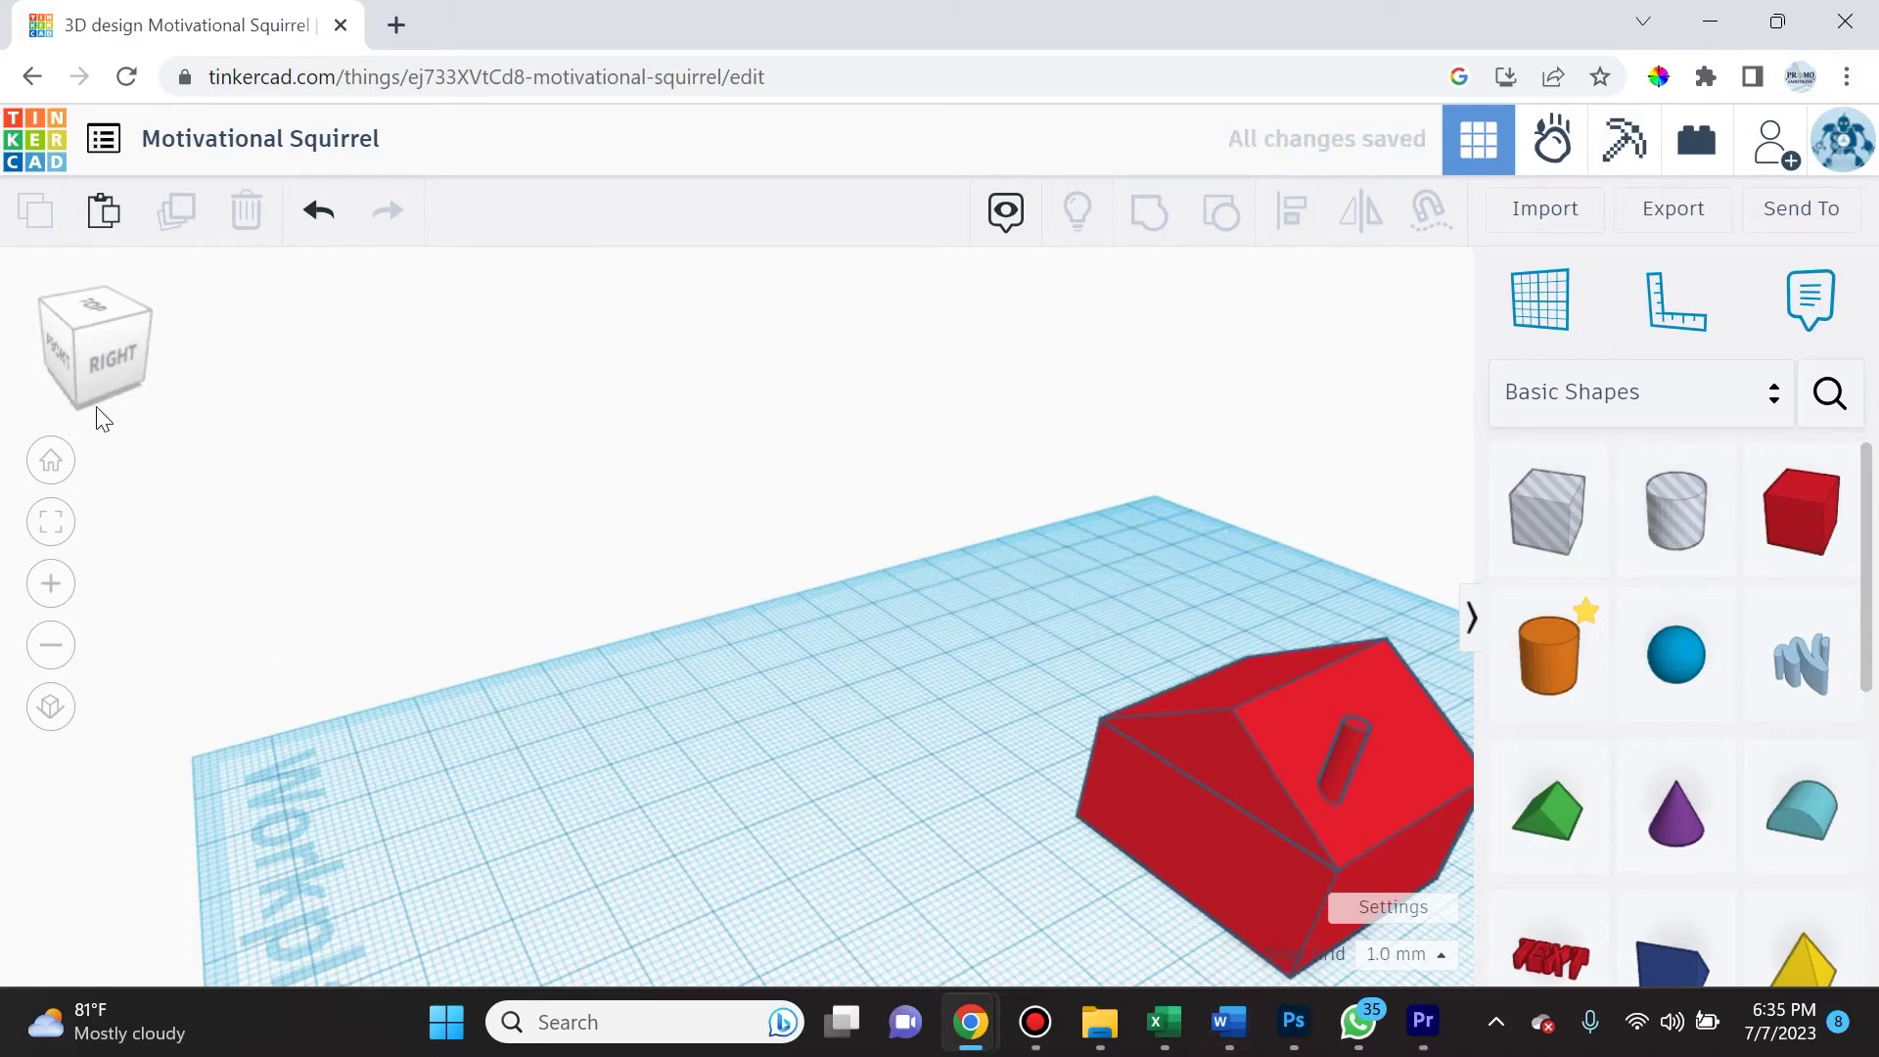
# - Place a new ruler on the workplane beside the house and examine the grouped house's dimensions and offsets
pyautogui.click(52, 460)
pyautogui.scroll(6, 622, 585)
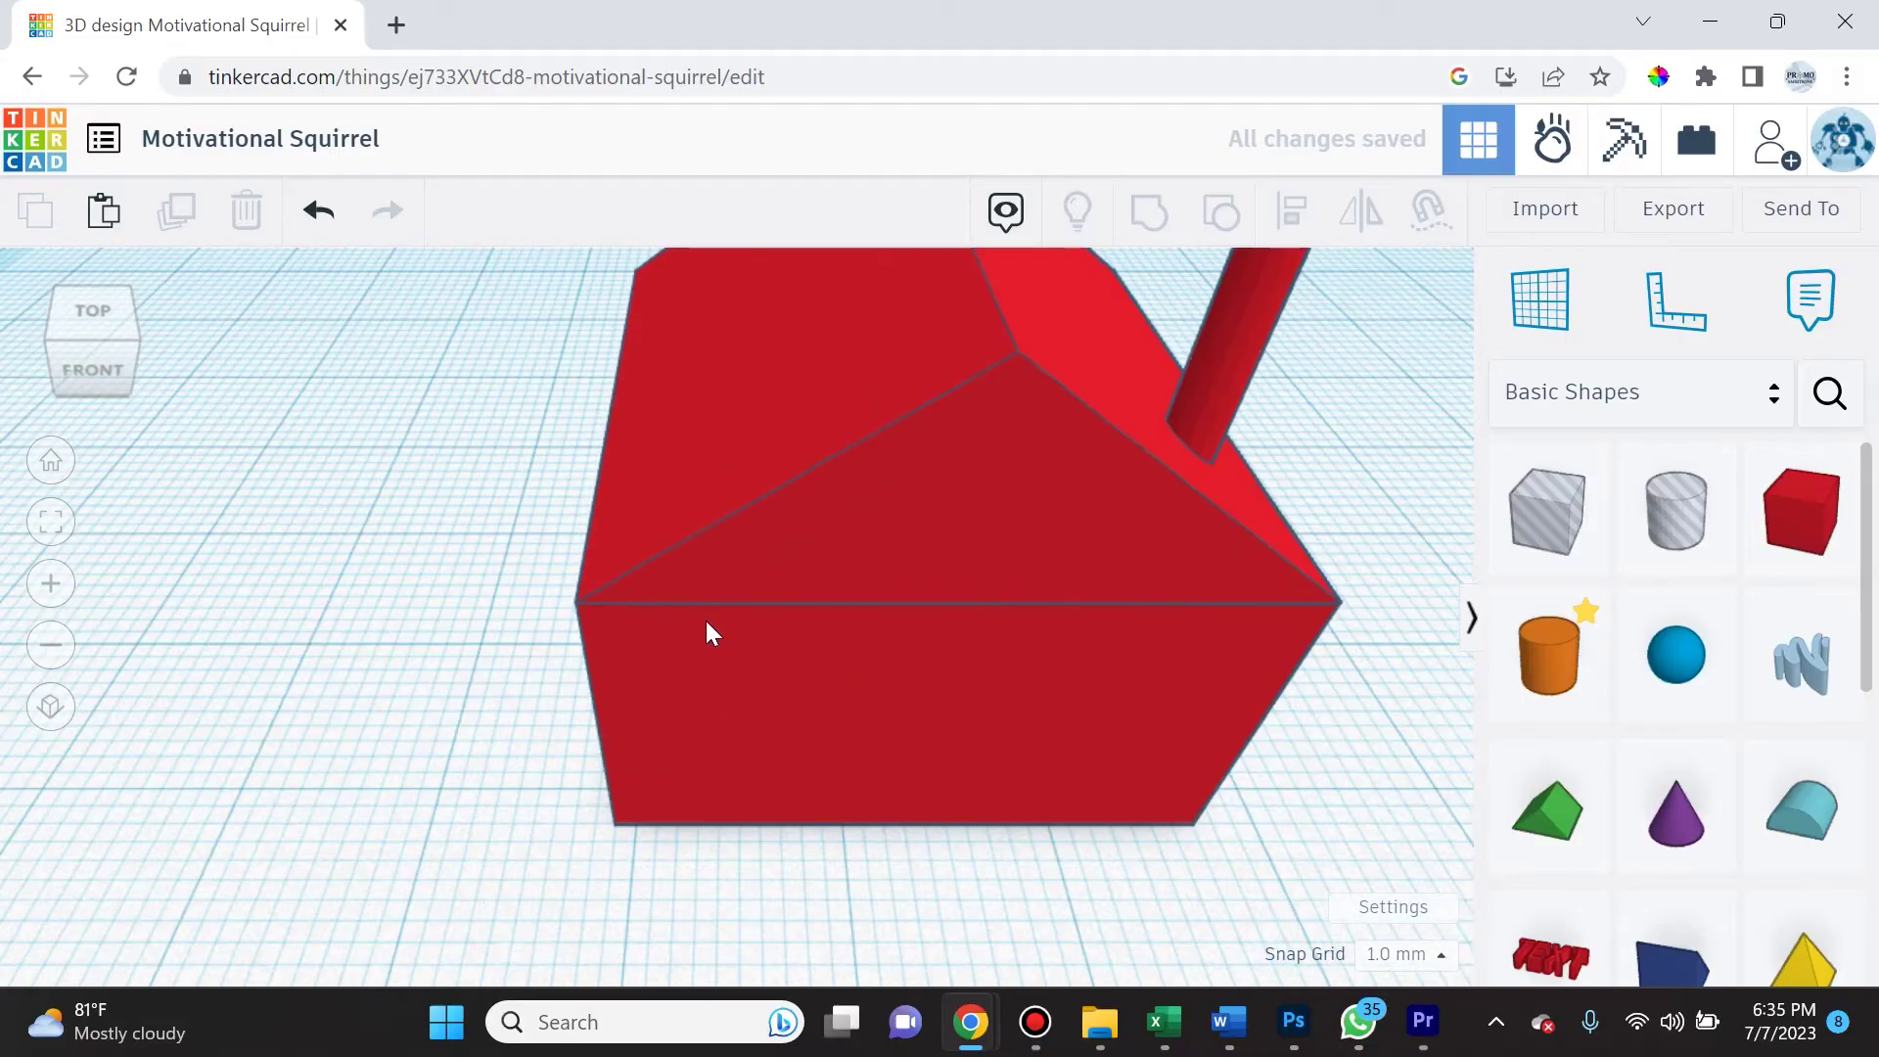
pyautogui.scroll(-3, 707, 622)
pyautogui.click(1674, 300)
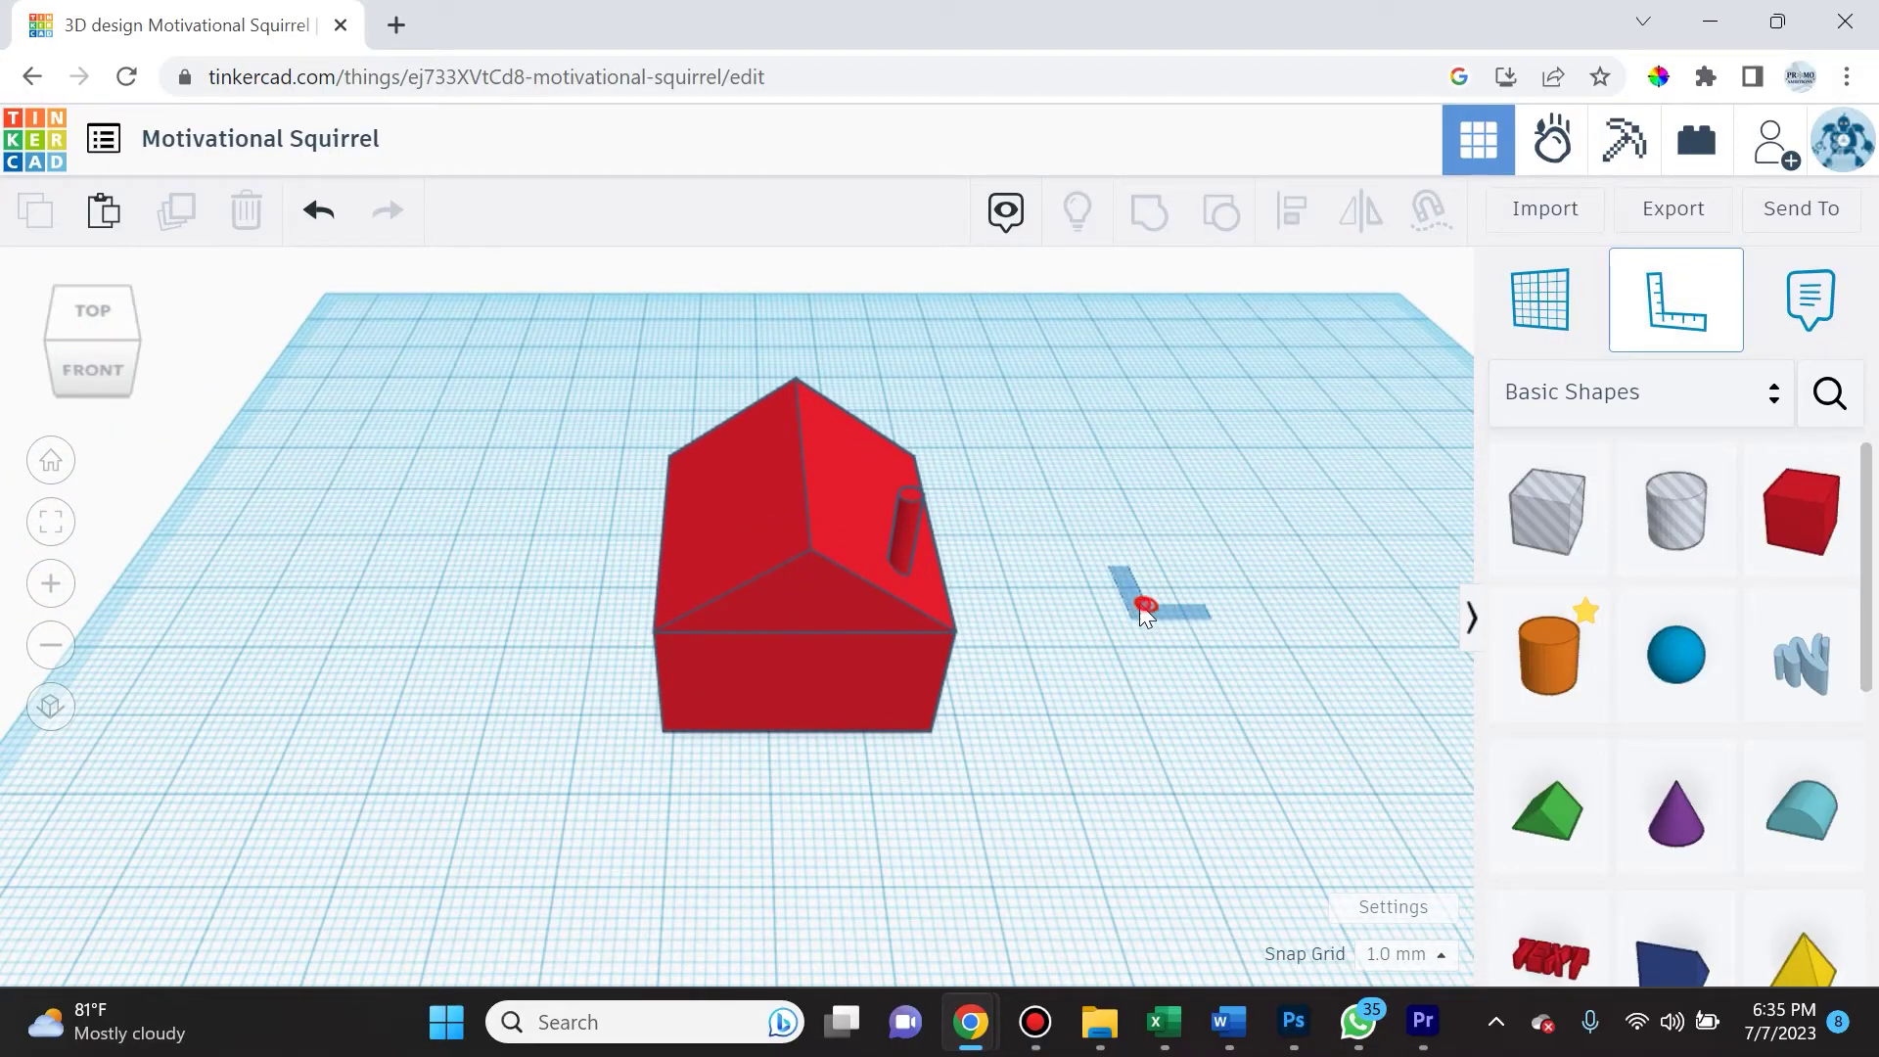
pyautogui.click(1143, 603)
pyautogui.click(839, 586)
pyautogui.moveTo(742, 896); pyautogui.dragTo(867, 548, button='right')
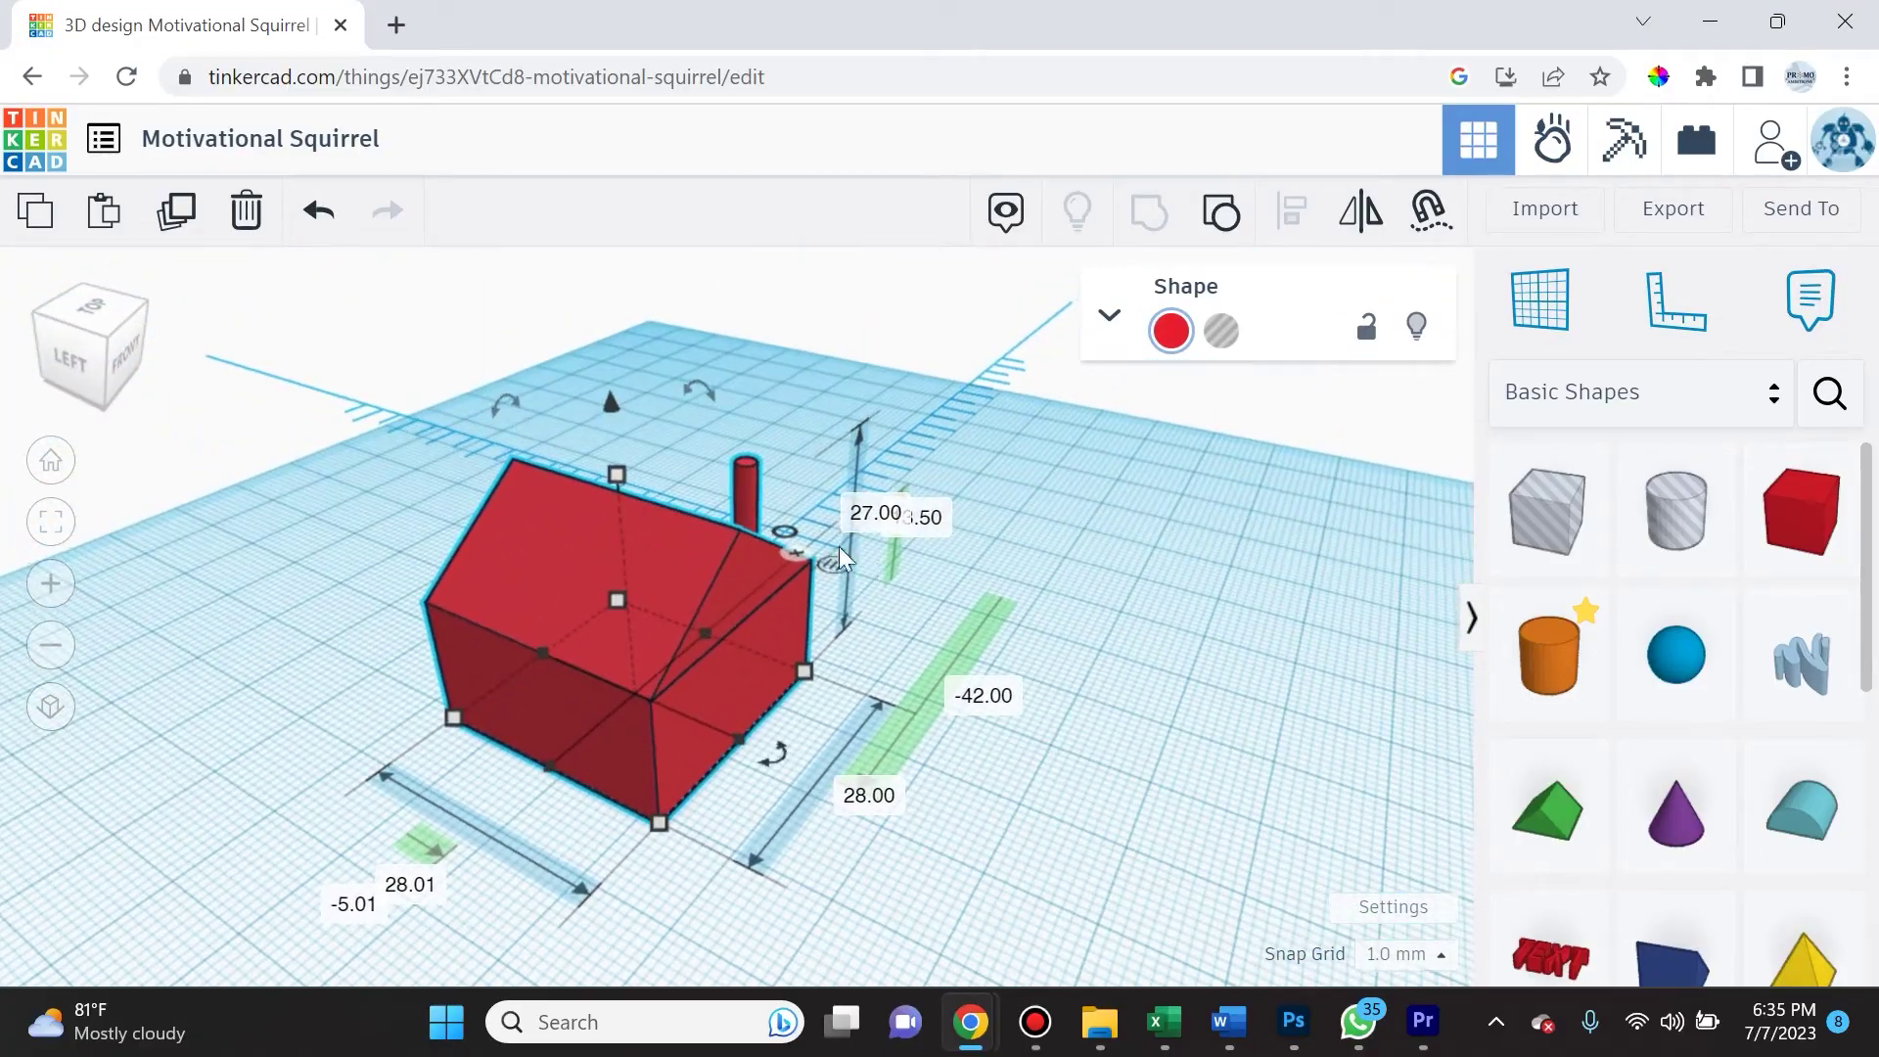
pyautogui.moveTo(1008, 529); pyautogui.dragTo(815, 552, button='right')
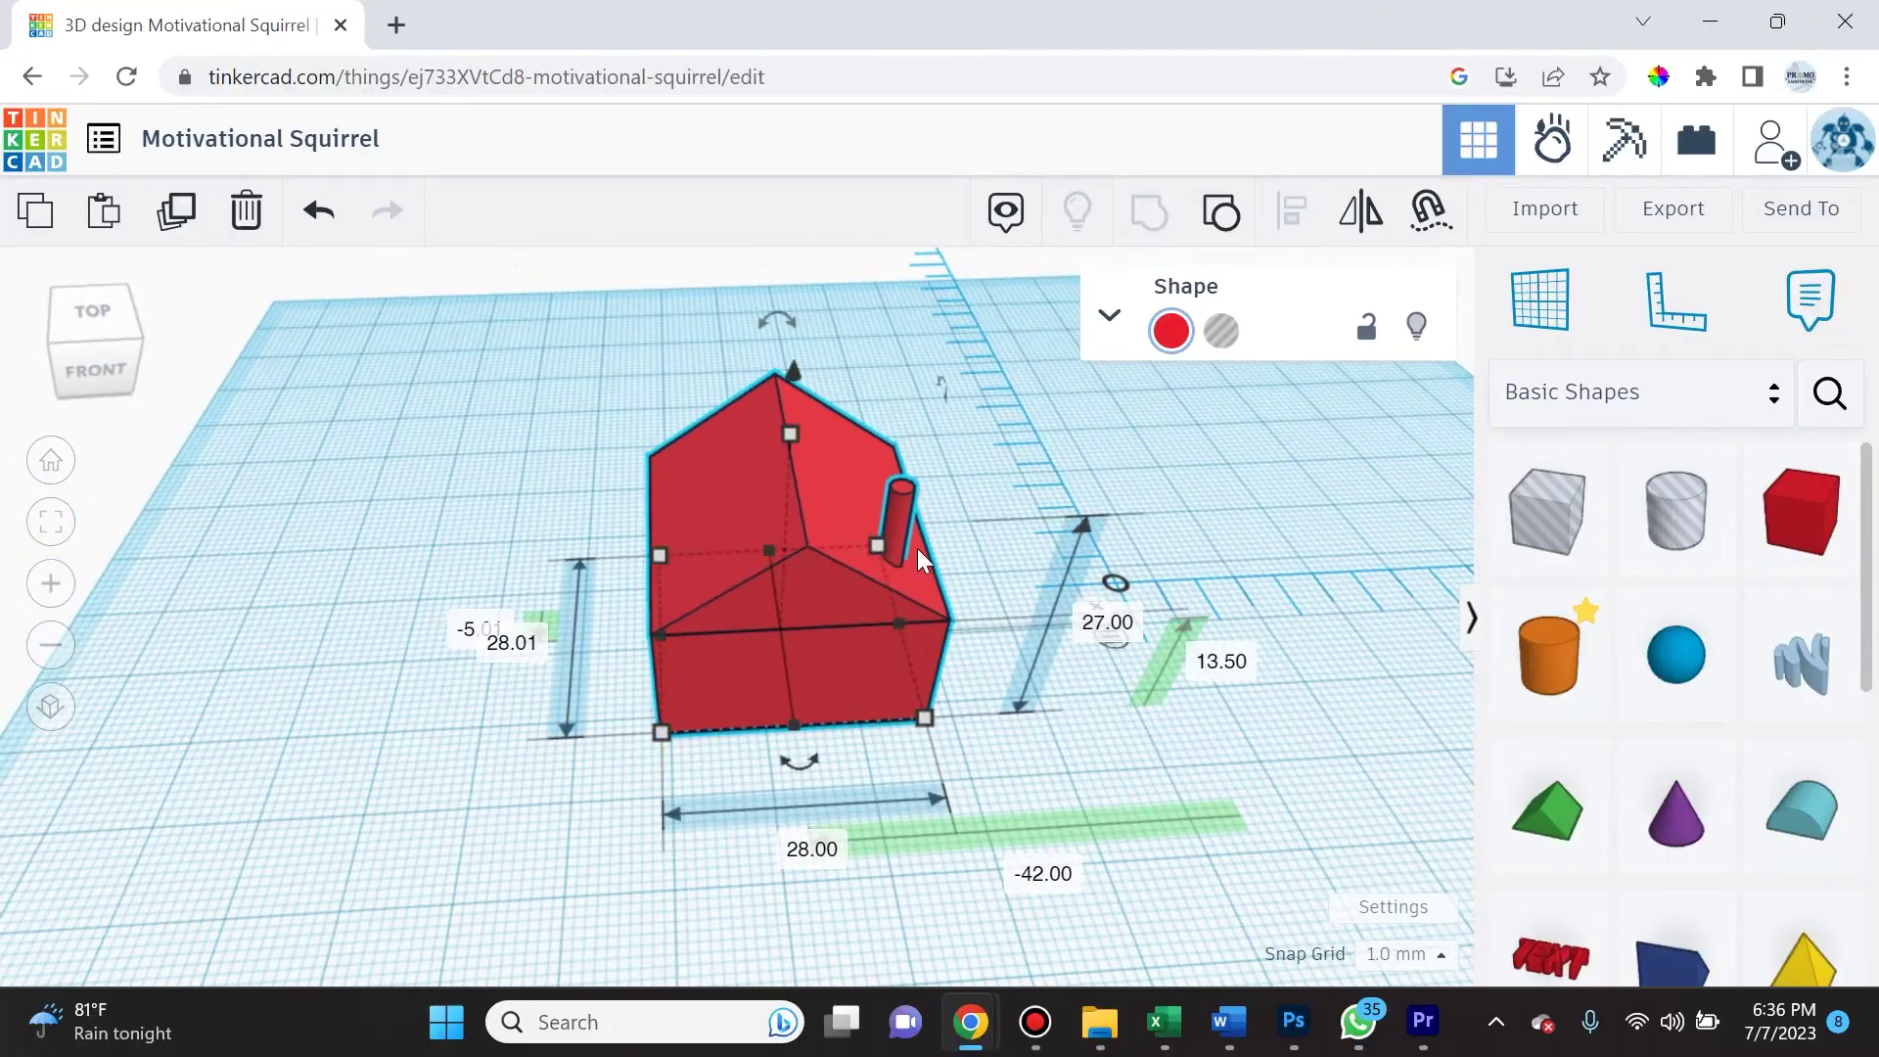
# - Add a blue sphere to the workplane beside the house and check the dimensions of both shapes together and of the sphere alone
pyautogui.moveTo(1702, 677); pyautogui.dragTo(431, 617)
pyautogui.click(122, 364)
pyautogui.moveTo(186, 457); pyautogui.dragTo(780, 701)
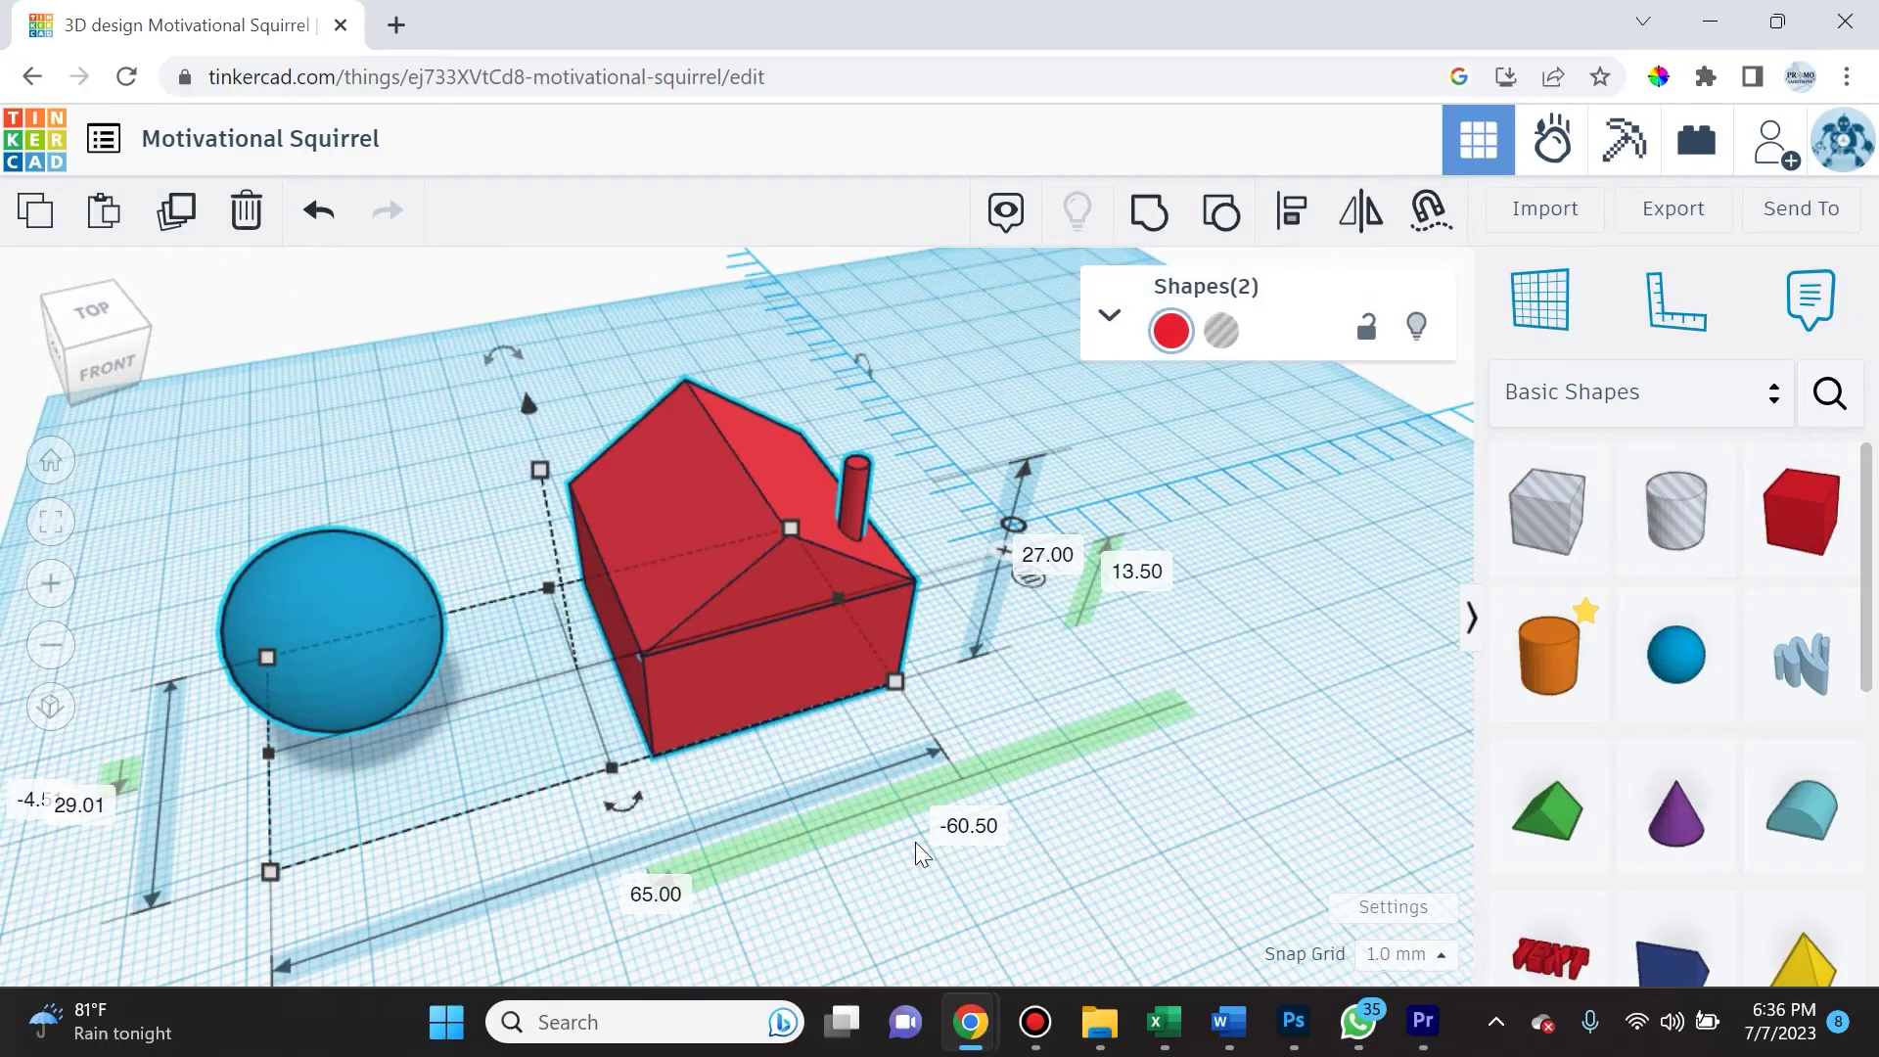
pyautogui.scroll(-2, 915, 841)
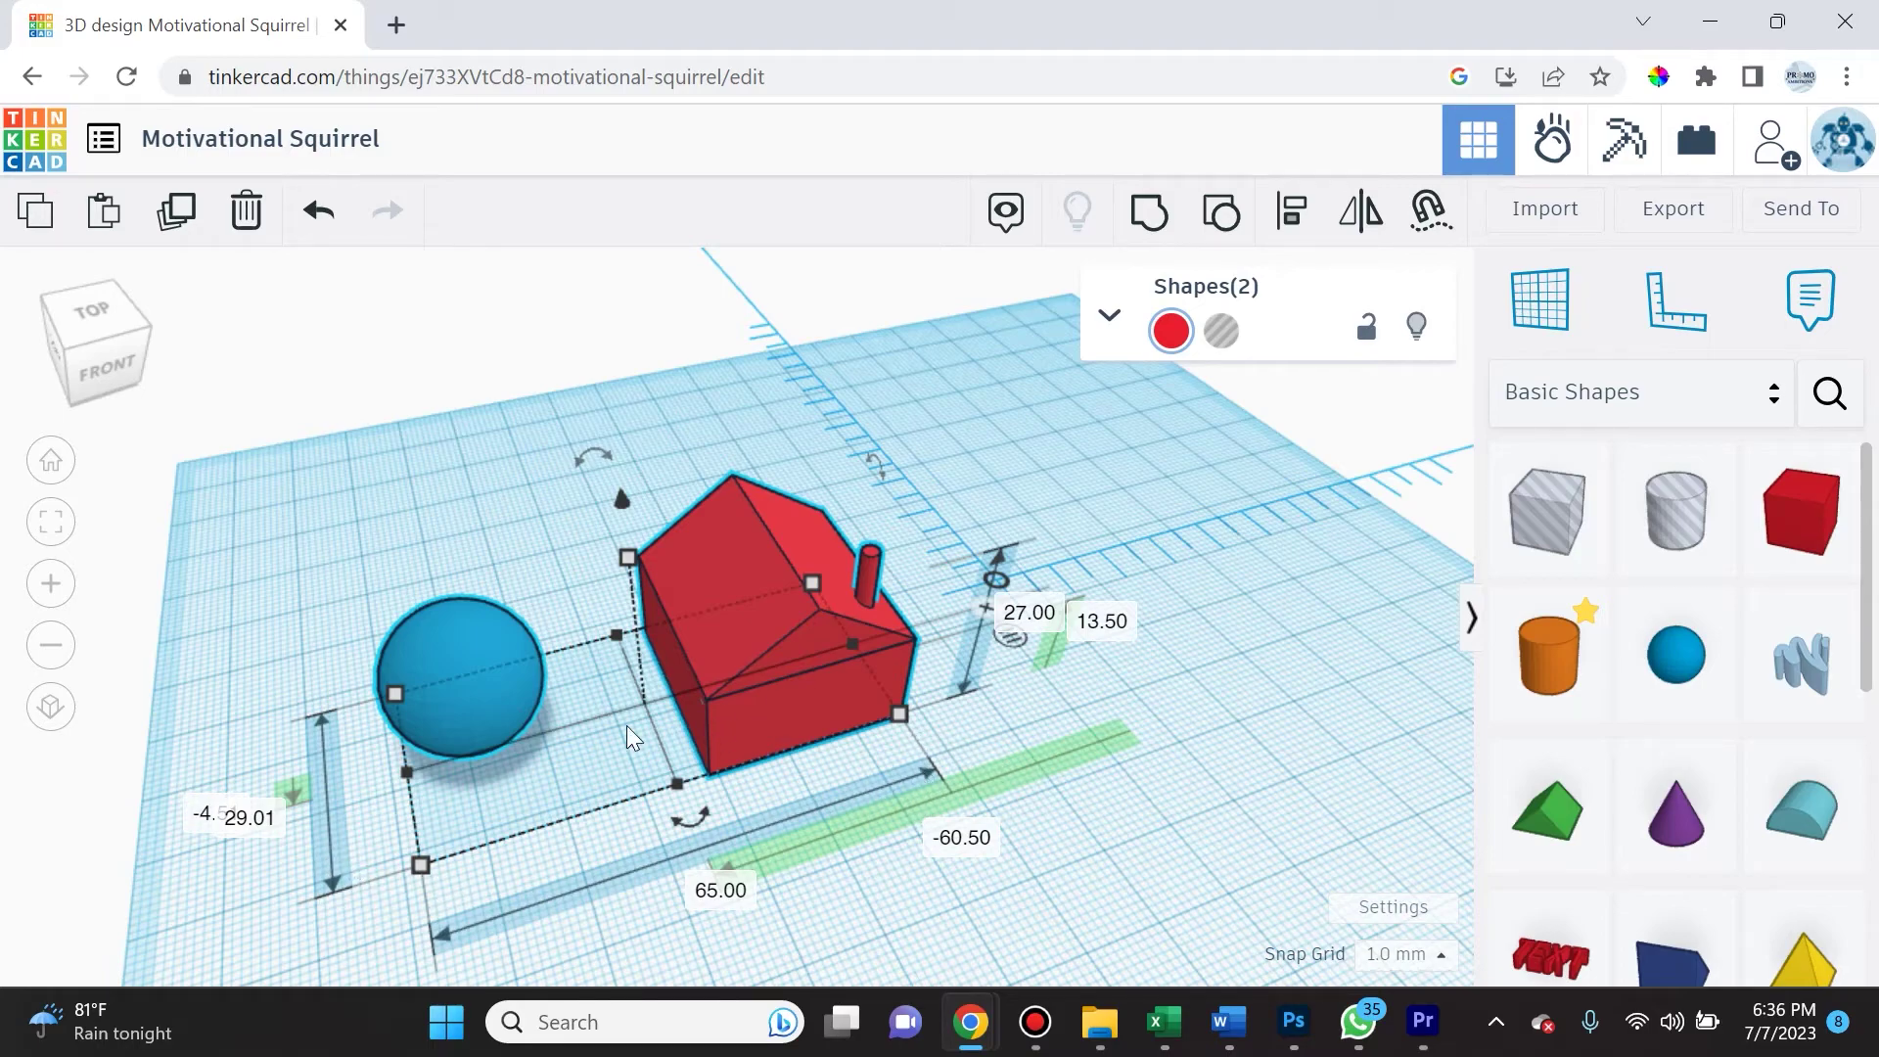
pyautogui.click(652, 800)
pyautogui.click(503, 692)
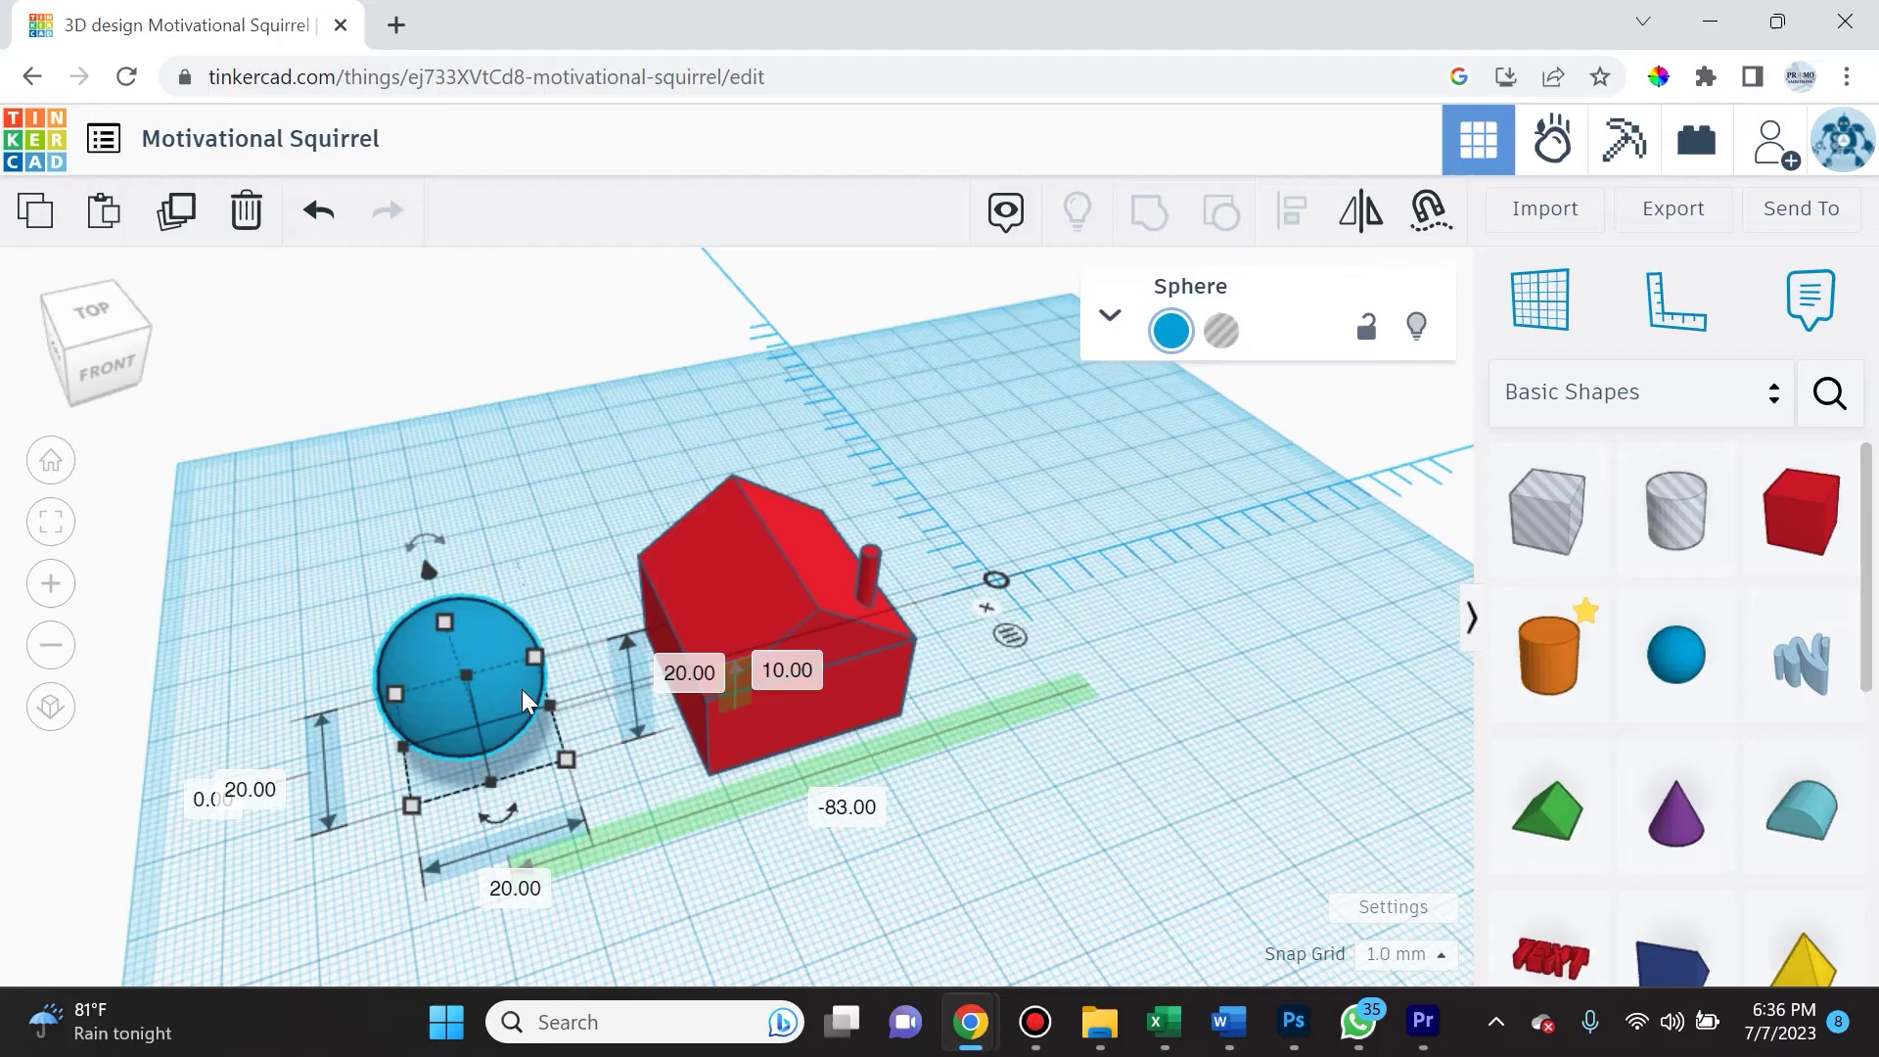
# - Move the ruler's origin onto the grouped house's front bottom corner on the chimney side
pyautogui.click(811, 563)
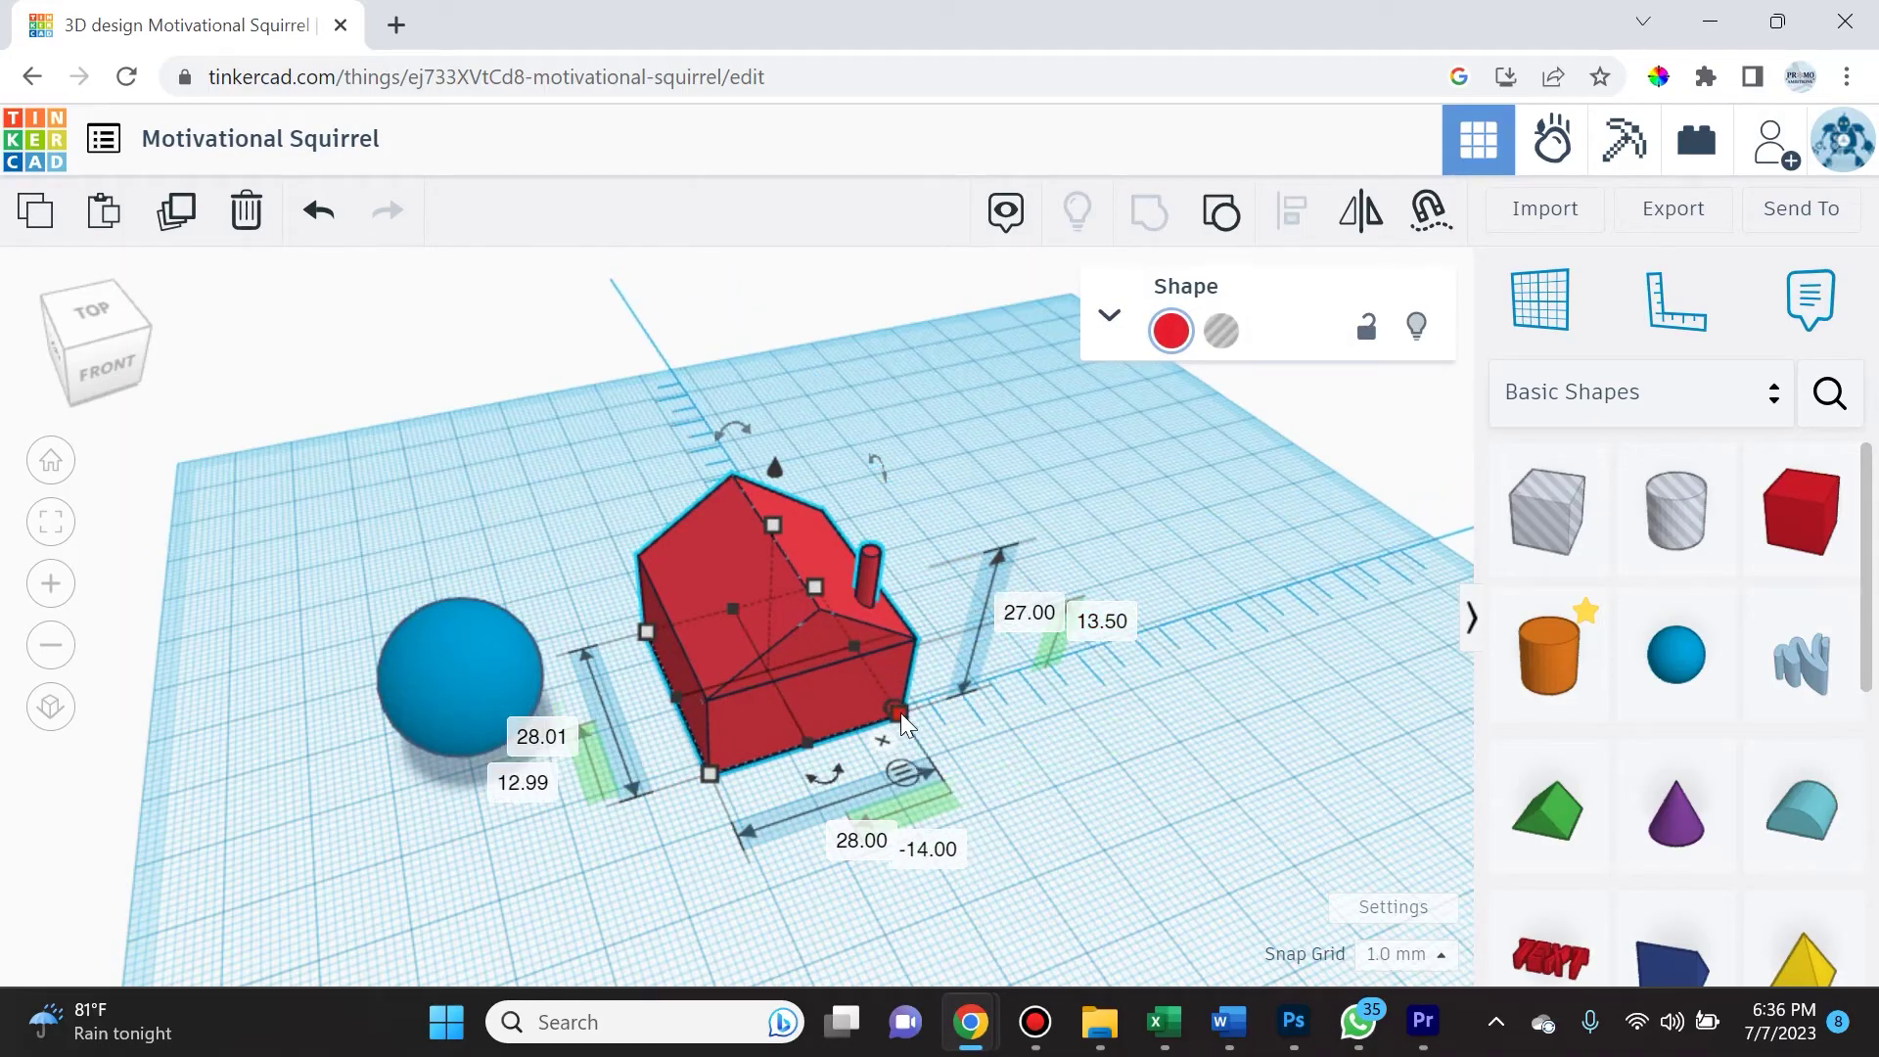
pyautogui.scroll(3, 883, 730)
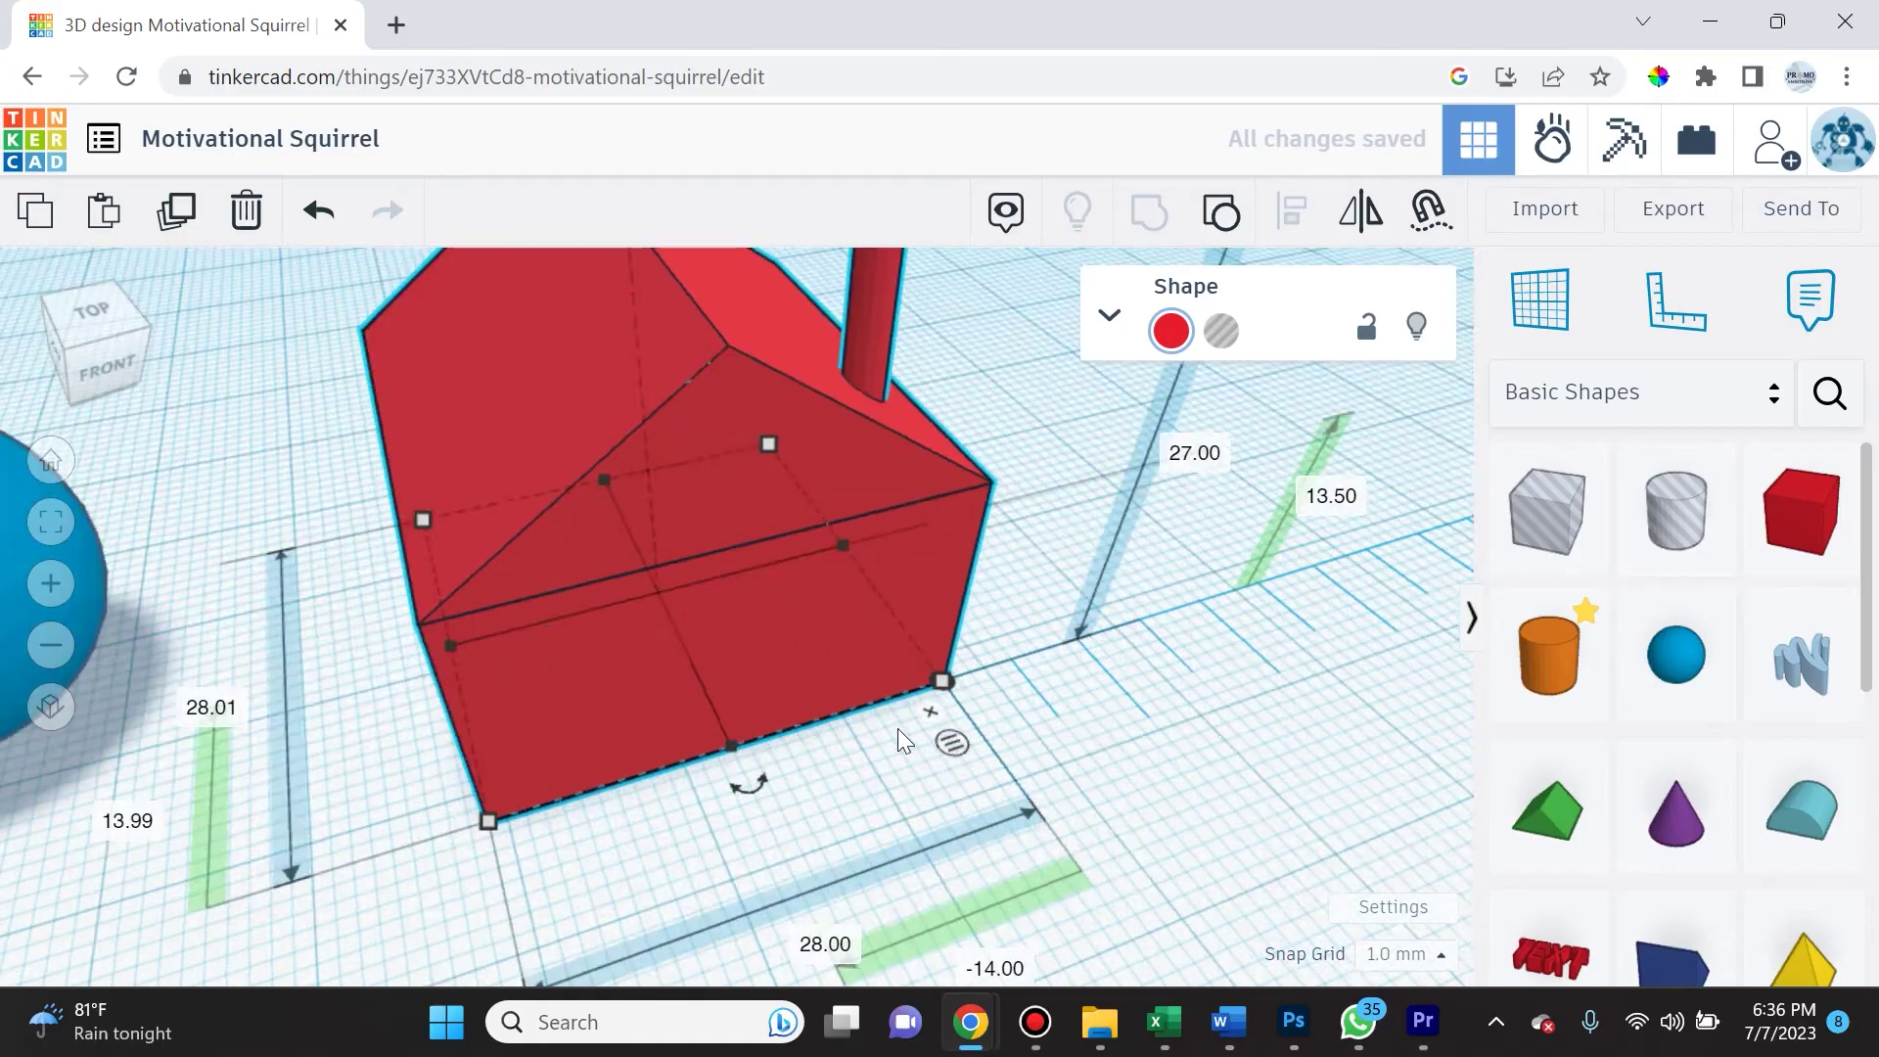
pyautogui.scroll(-6, 882, 729)
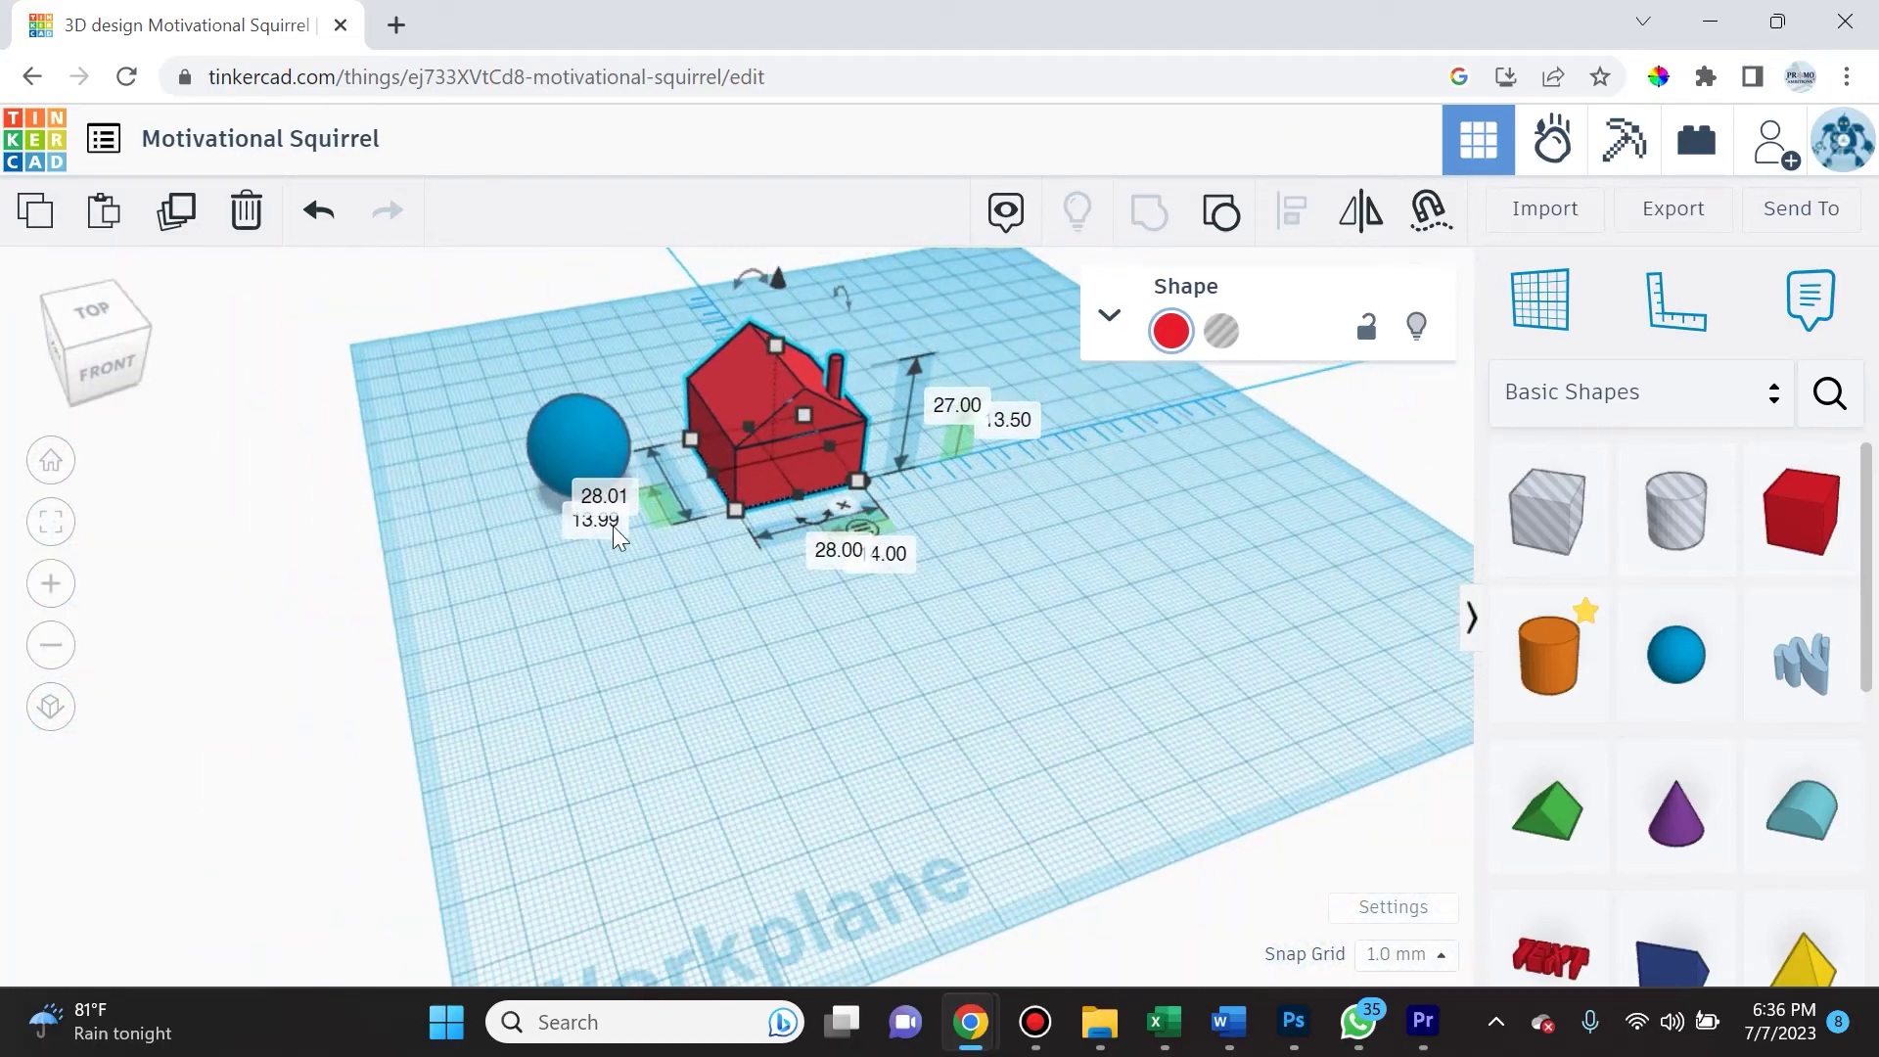
# - Examine the sphere's dimensions and its distances from the ruler origin at the house corner
pyautogui.click(576, 424)
pyautogui.scroll(2, 680, 612)
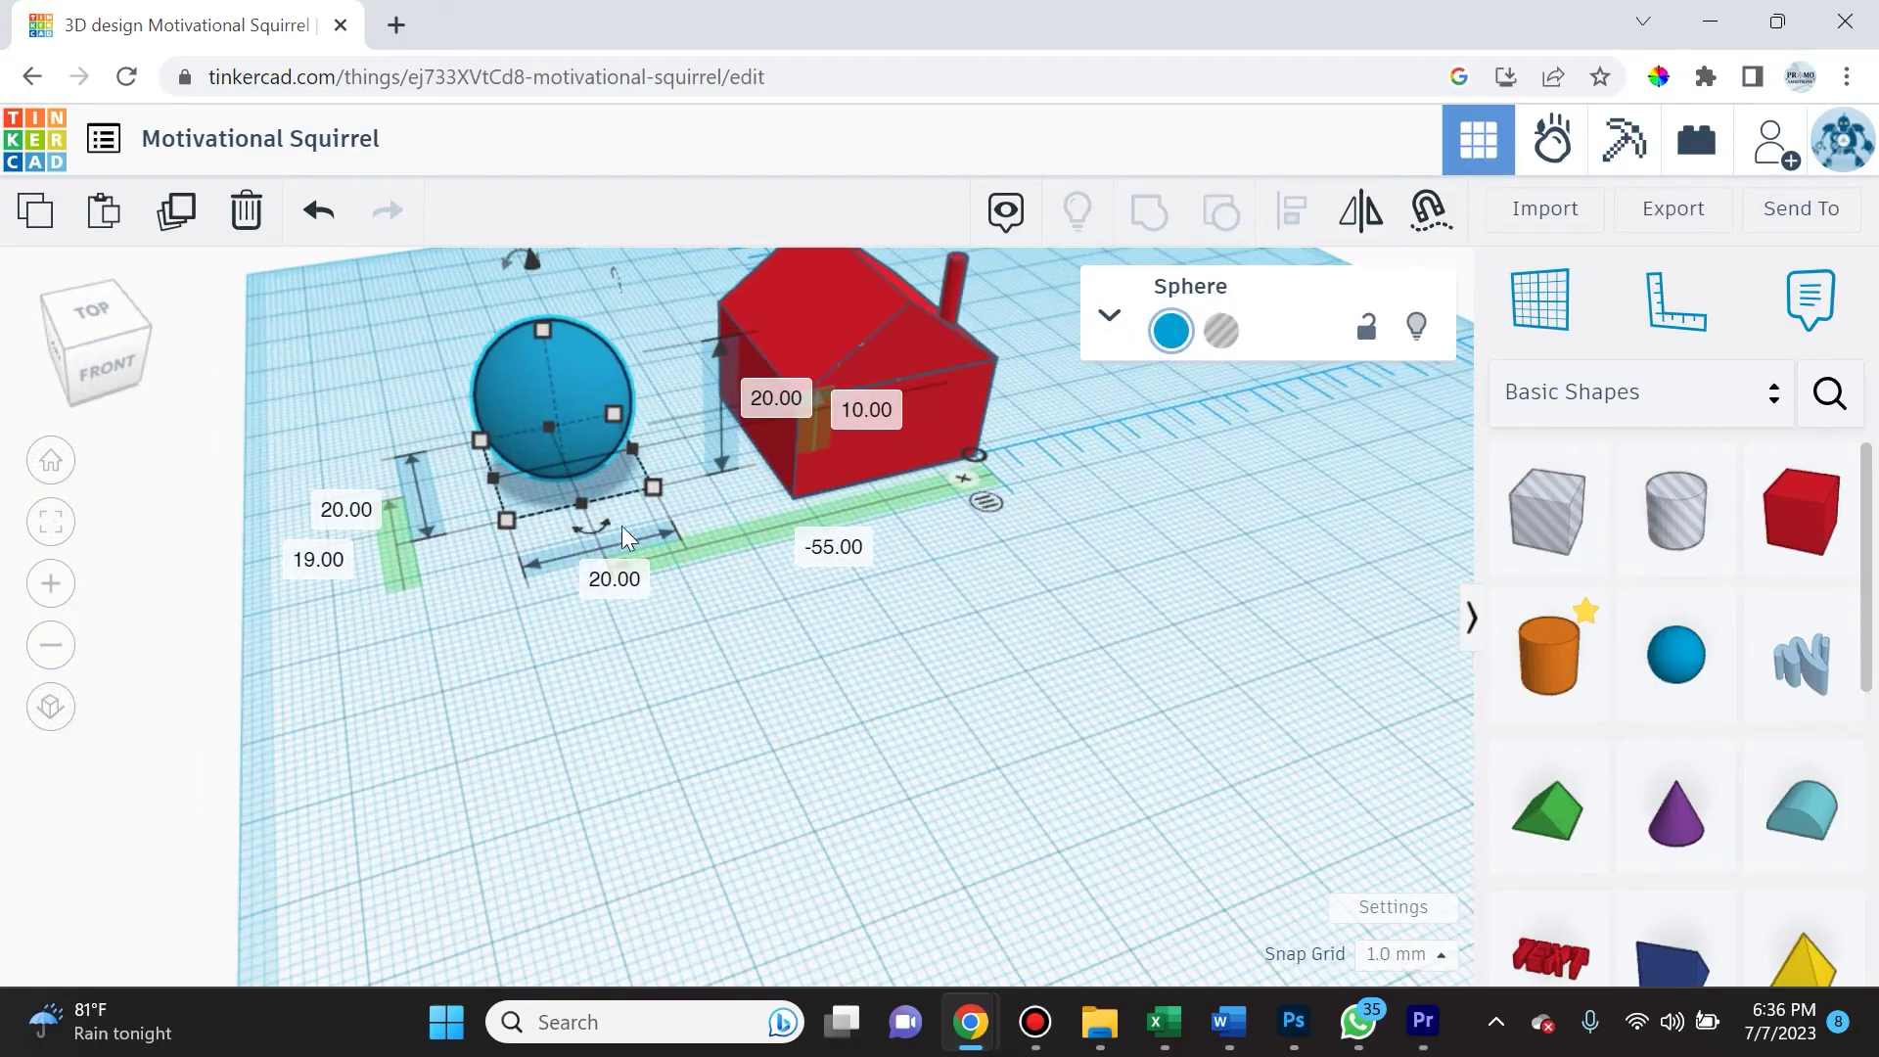
pyautogui.moveTo(736, 727); pyautogui.dragTo(604, 647, button='right')
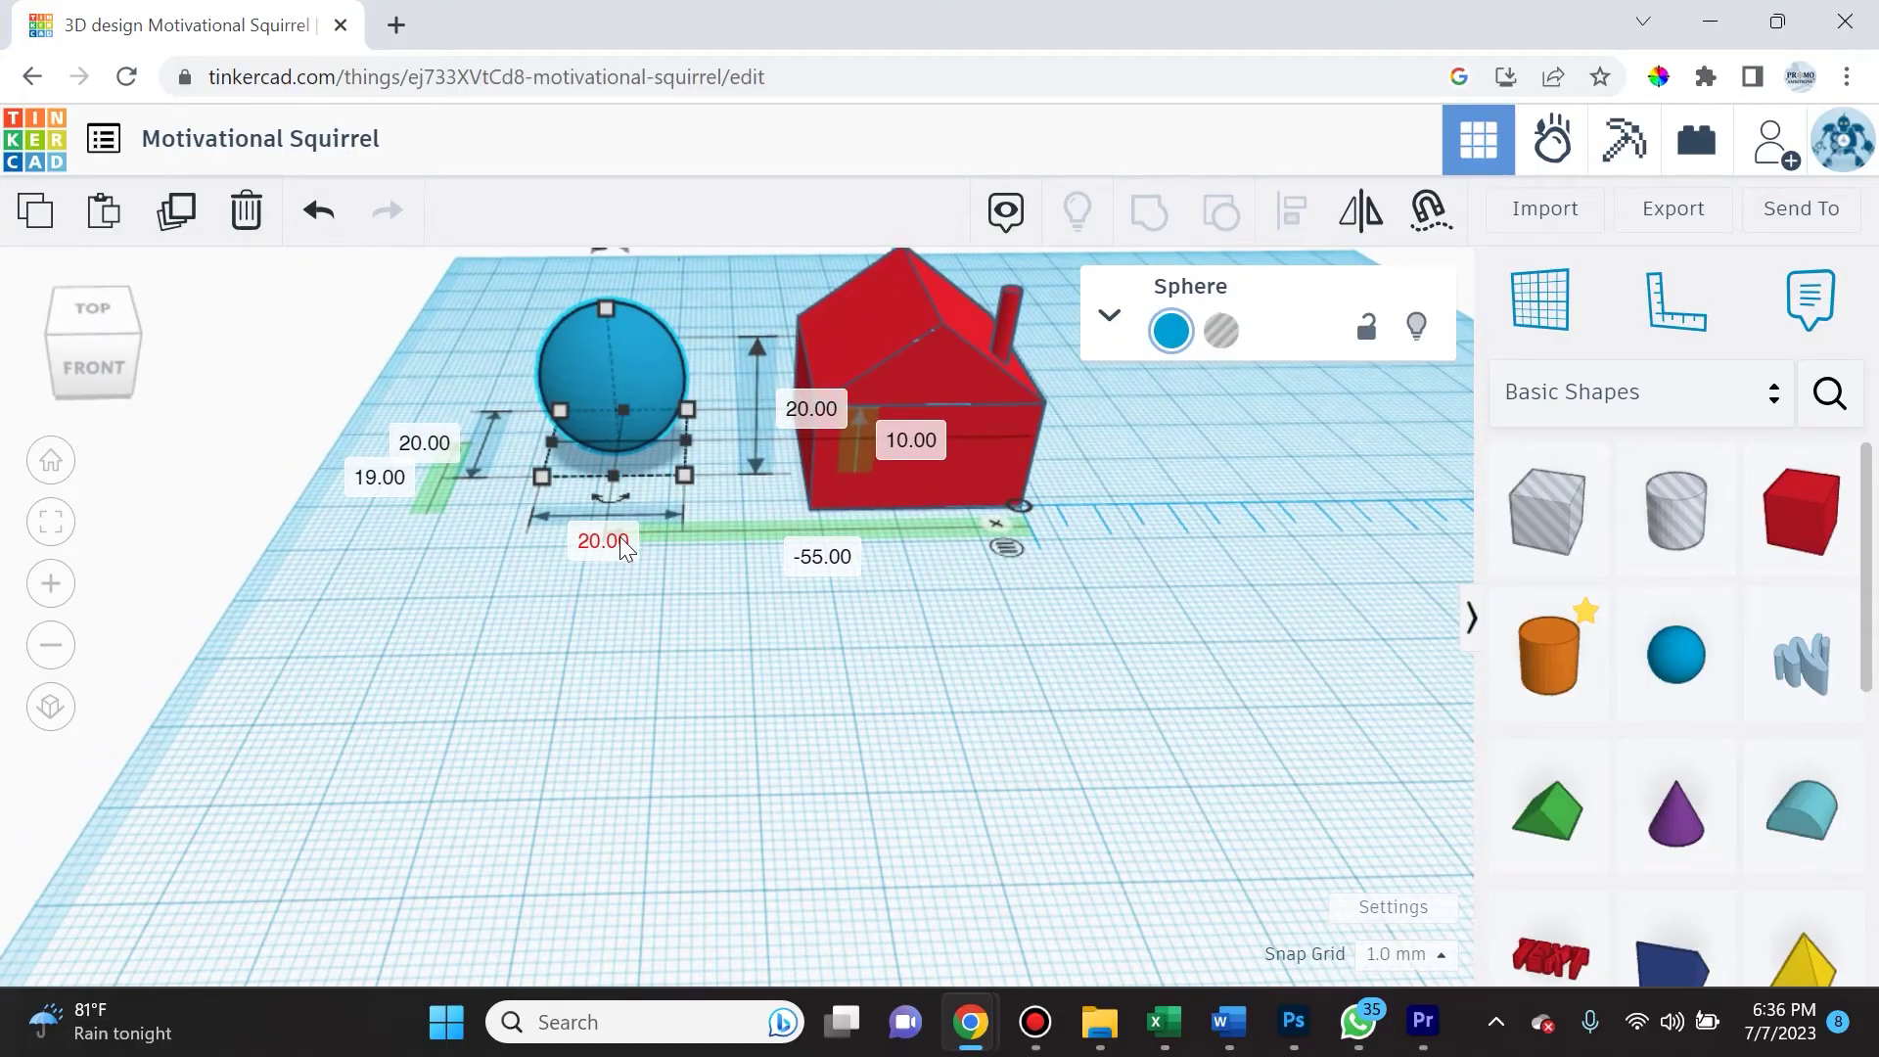
pyautogui.scroll(2, 817, 544)
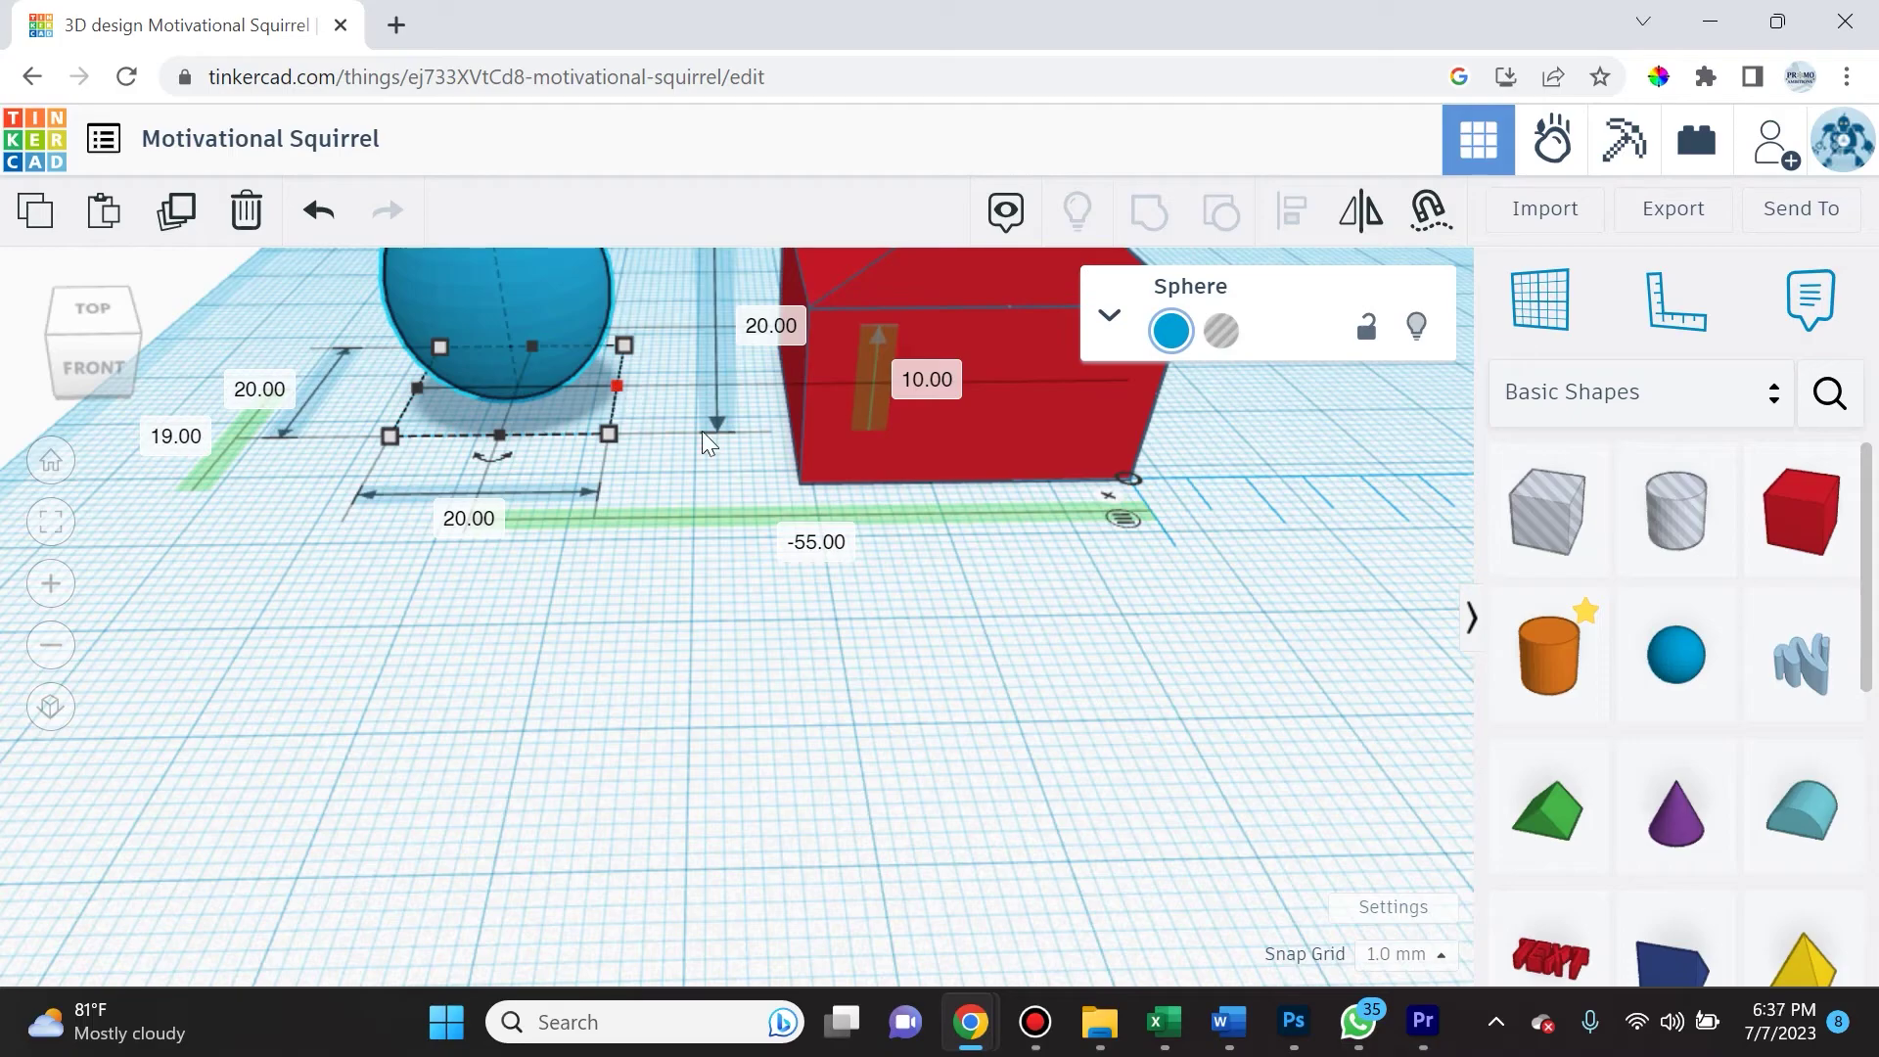
# - Examine from several angles how the ruler measures from the house corner to the centre of the sphere
pyautogui.moveTo(1129, 482); pyautogui.dragTo(1144, 509, button='right')
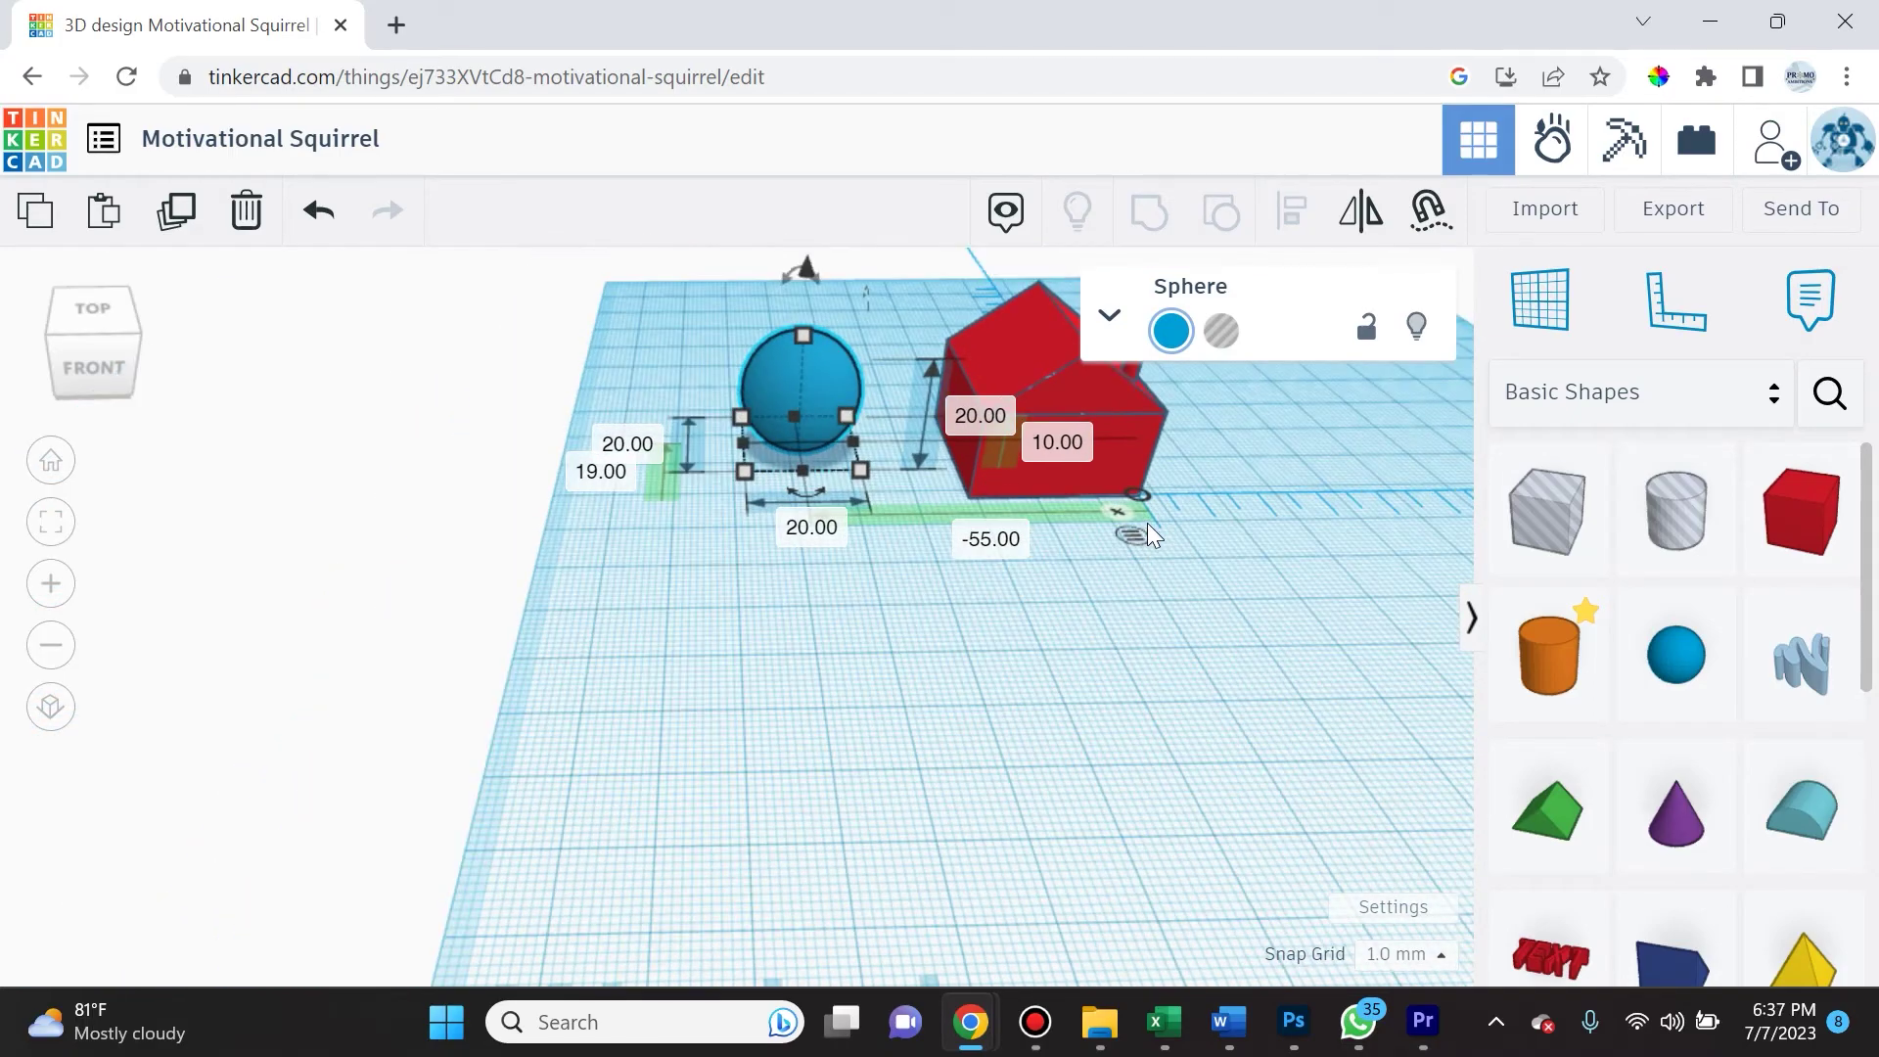
pyautogui.scroll(3, 1222, 564)
pyautogui.scroll(-2, 1218, 570)
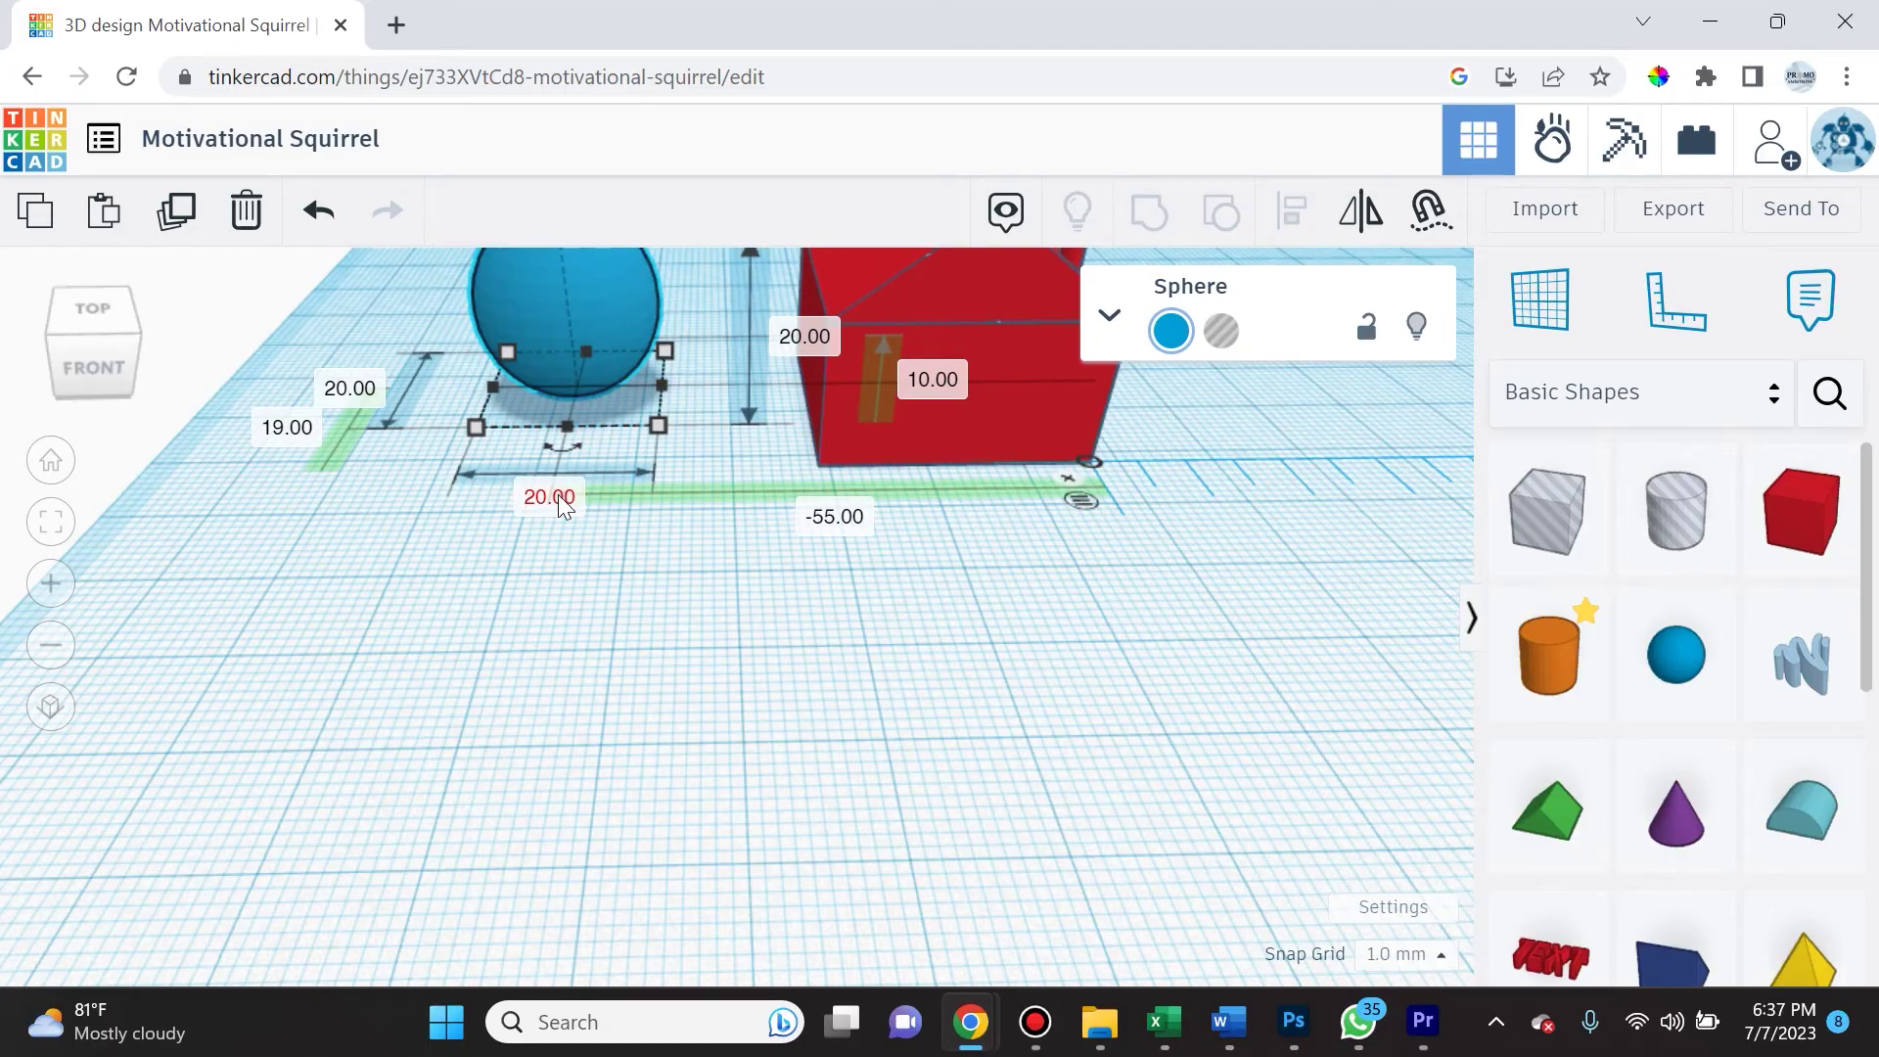
pyautogui.scroll(2, 558, 495)
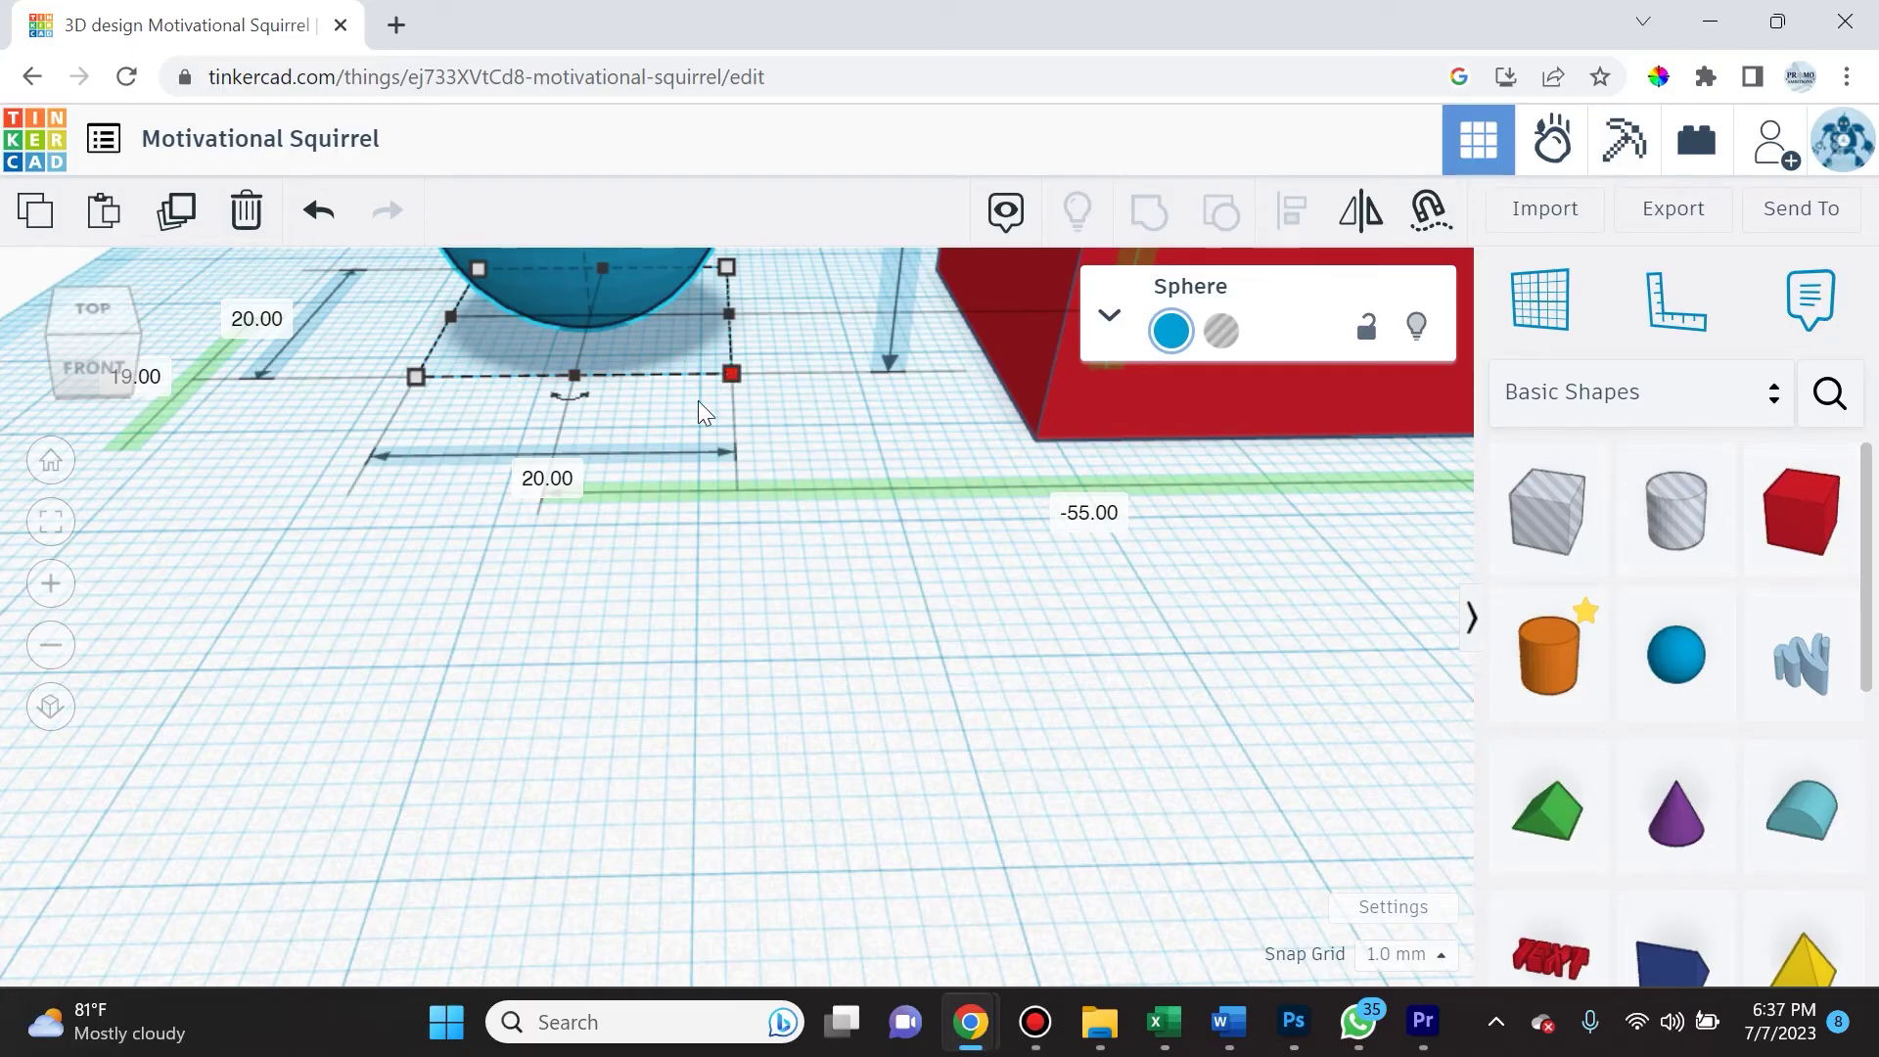
pyautogui.scroll(2, 559, 489)
pyautogui.scroll(-3, 560, 486)
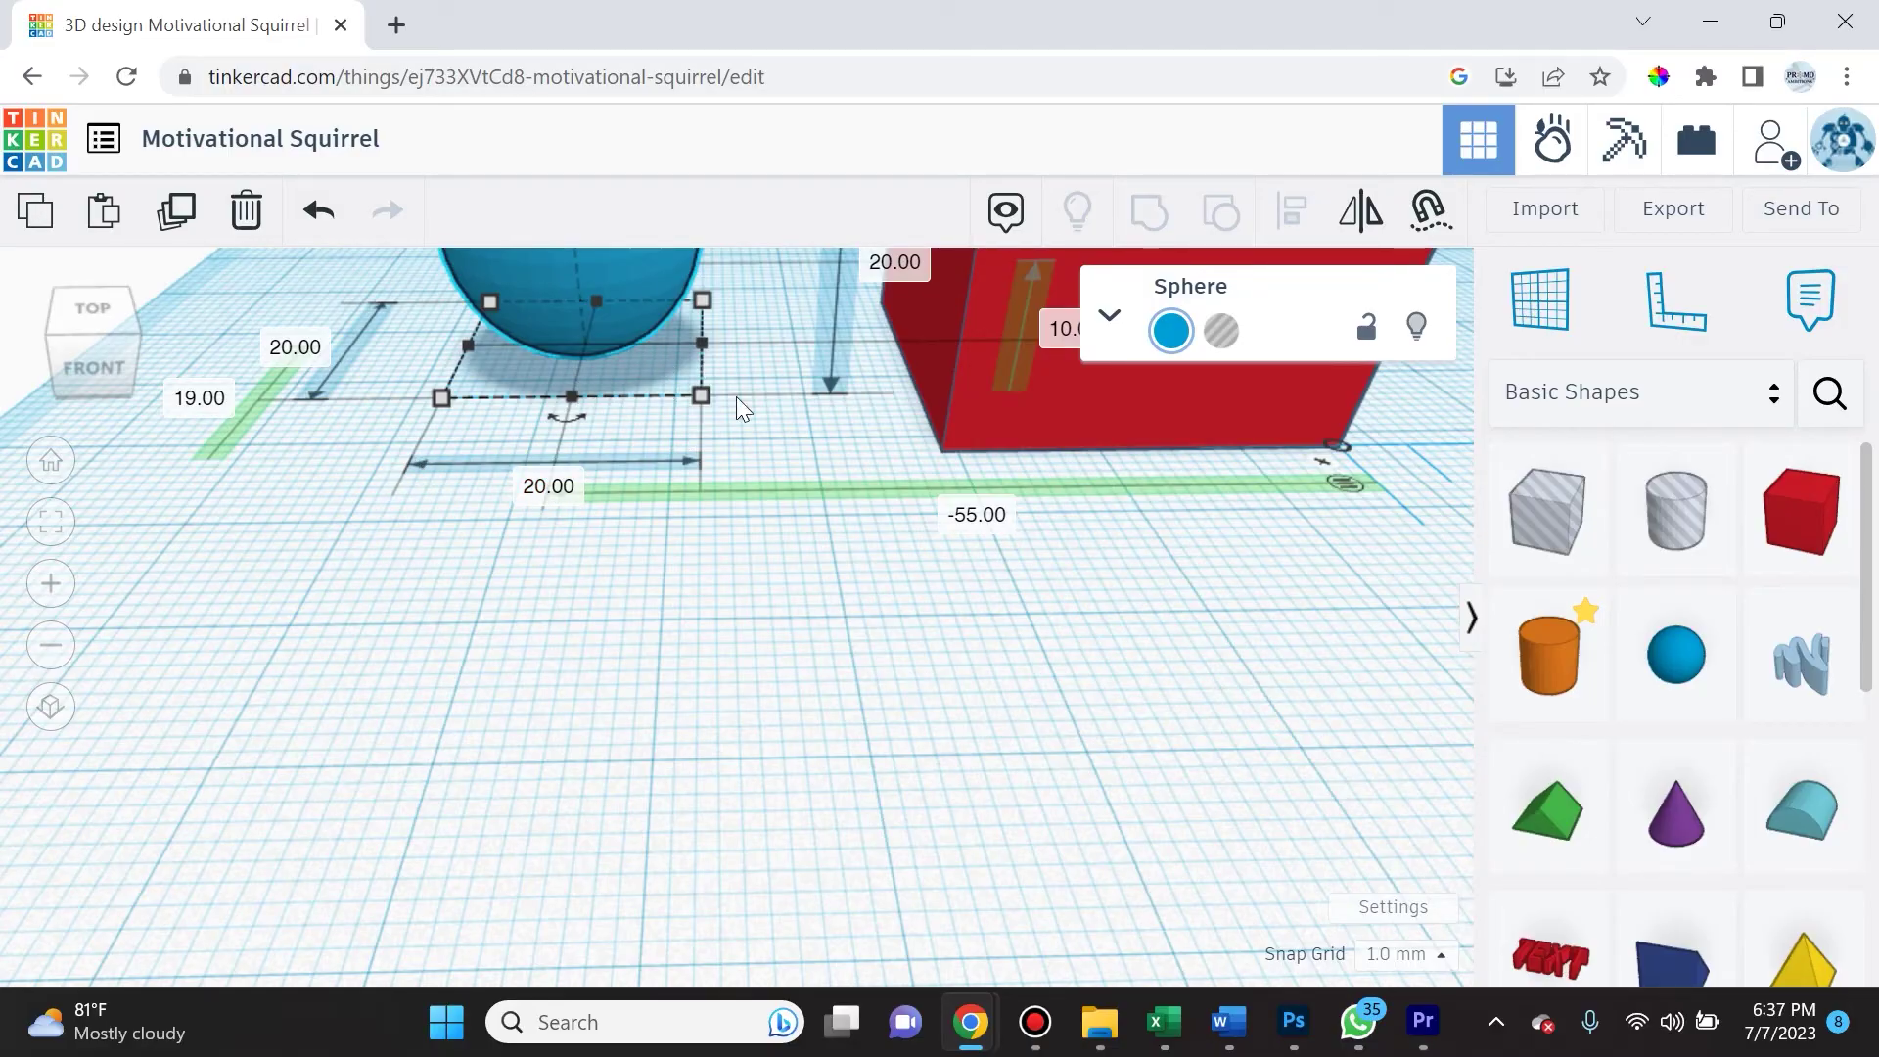
pyautogui.scroll(-2, 940, 631)
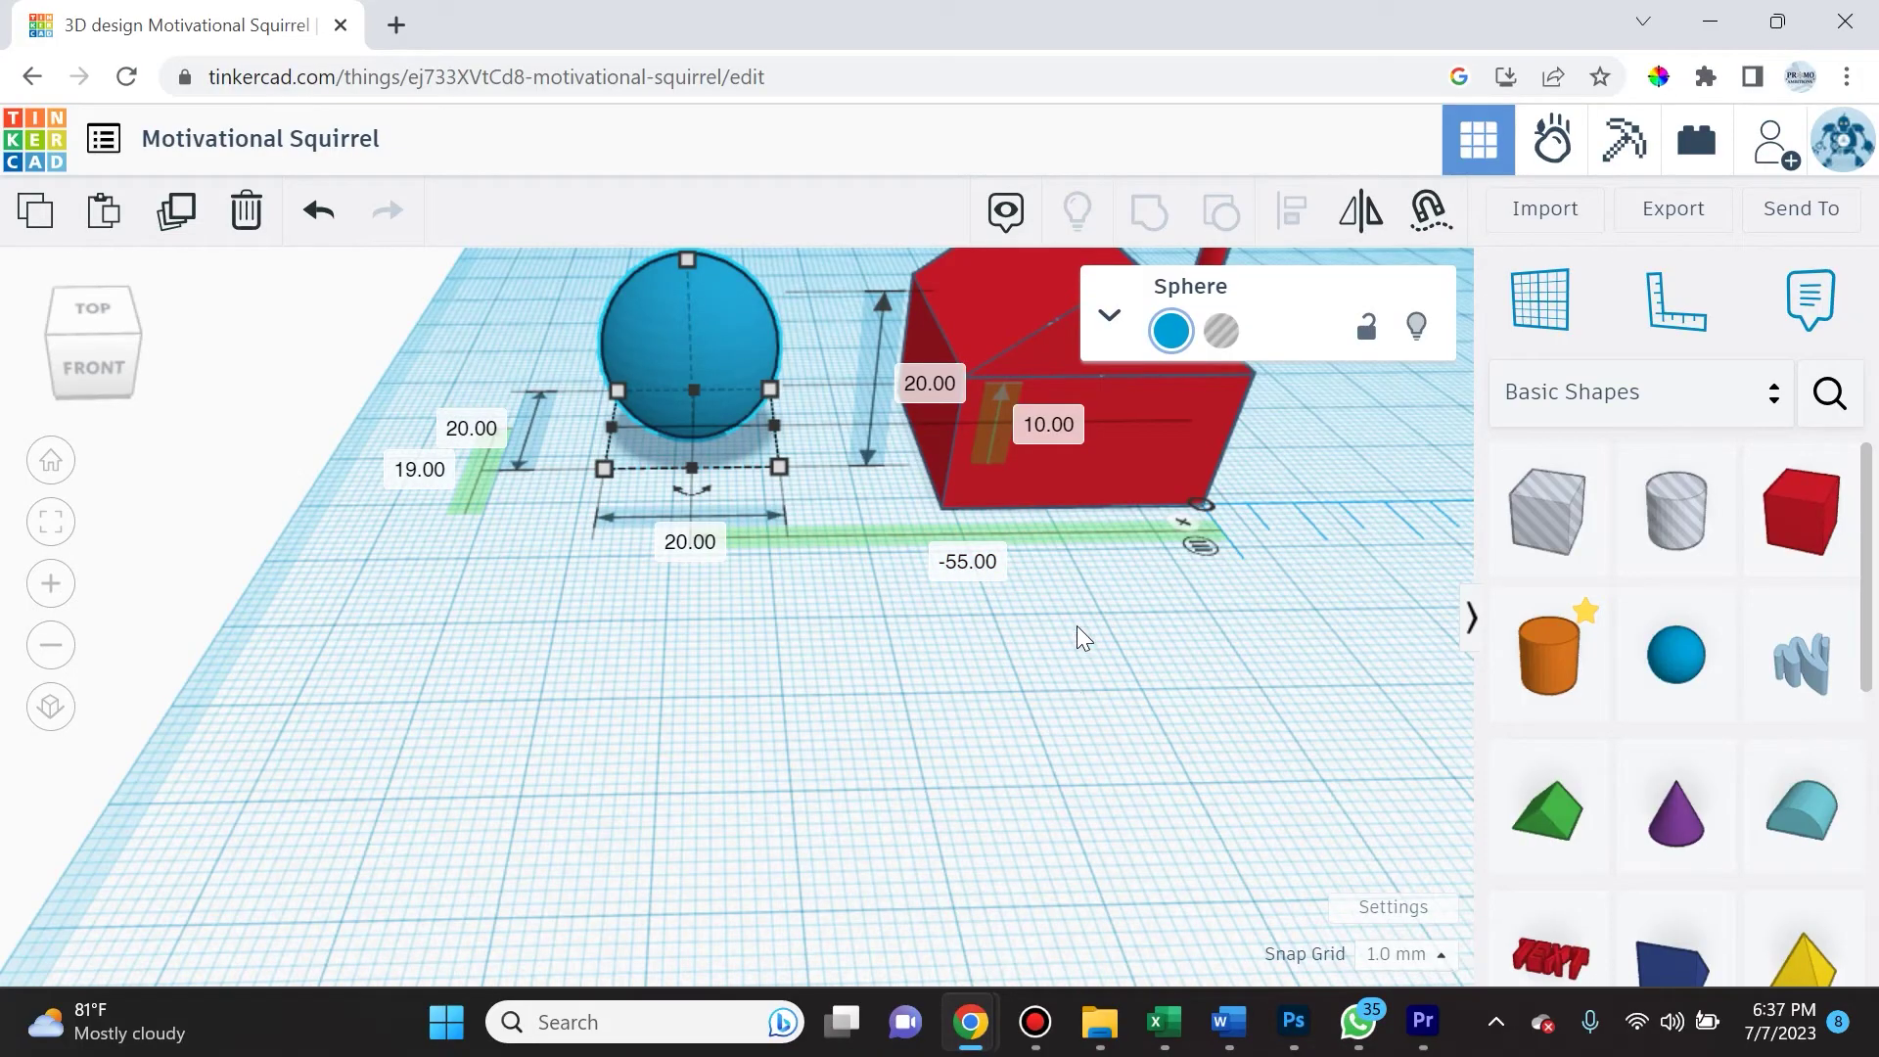
pyautogui.moveTo(854, 651); pyautogui.dragTo(855, 457, button='right')
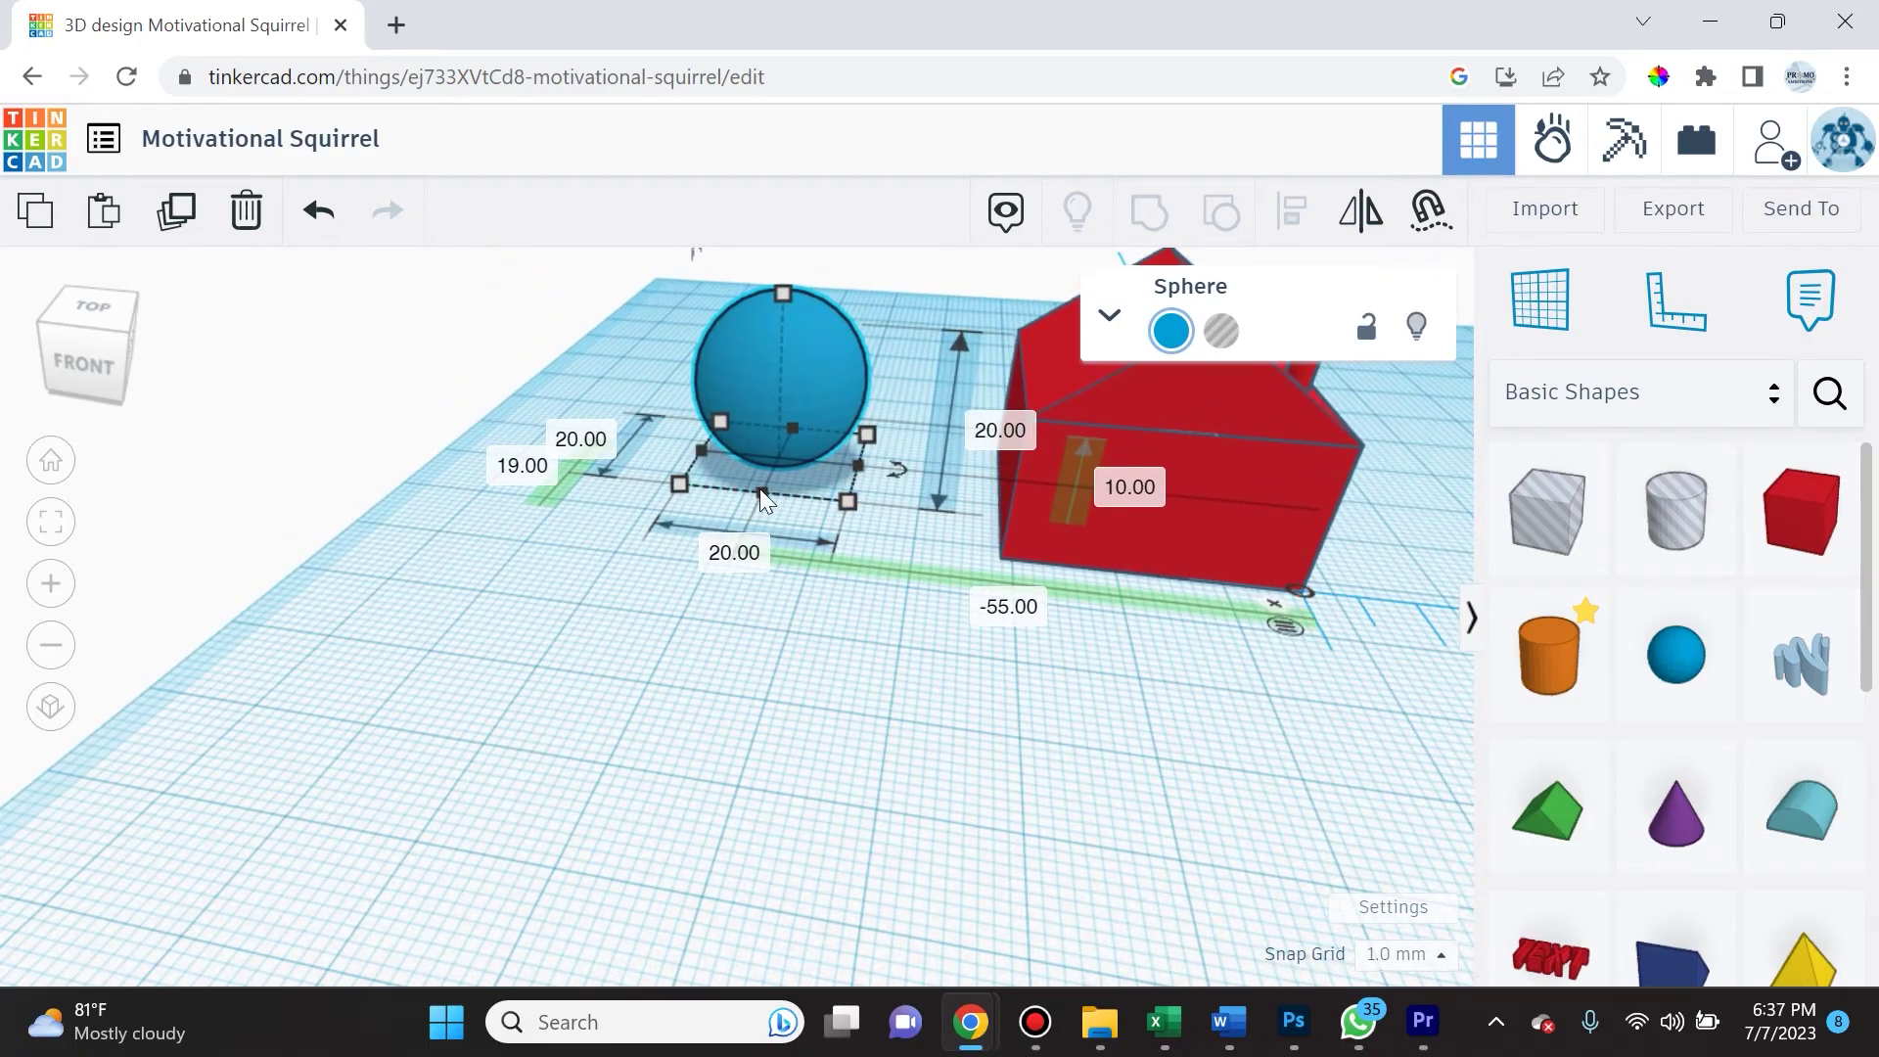
# - Turn the ruler toward the sphere and switch it from midpoint to endpoint measuring, so distances run to the sphere's nearest edge
pyautogui.moveTo(844, 679)
pyautogui.mouseDown(button='right')
pyautogui.moveTo(947, 716)
pyautogui.moveTo(885, 649)
pyautogui.moveTo(842, 686)
pyautogui.moveTo(865, 686)
pyautogui.mouseUp(button='right')
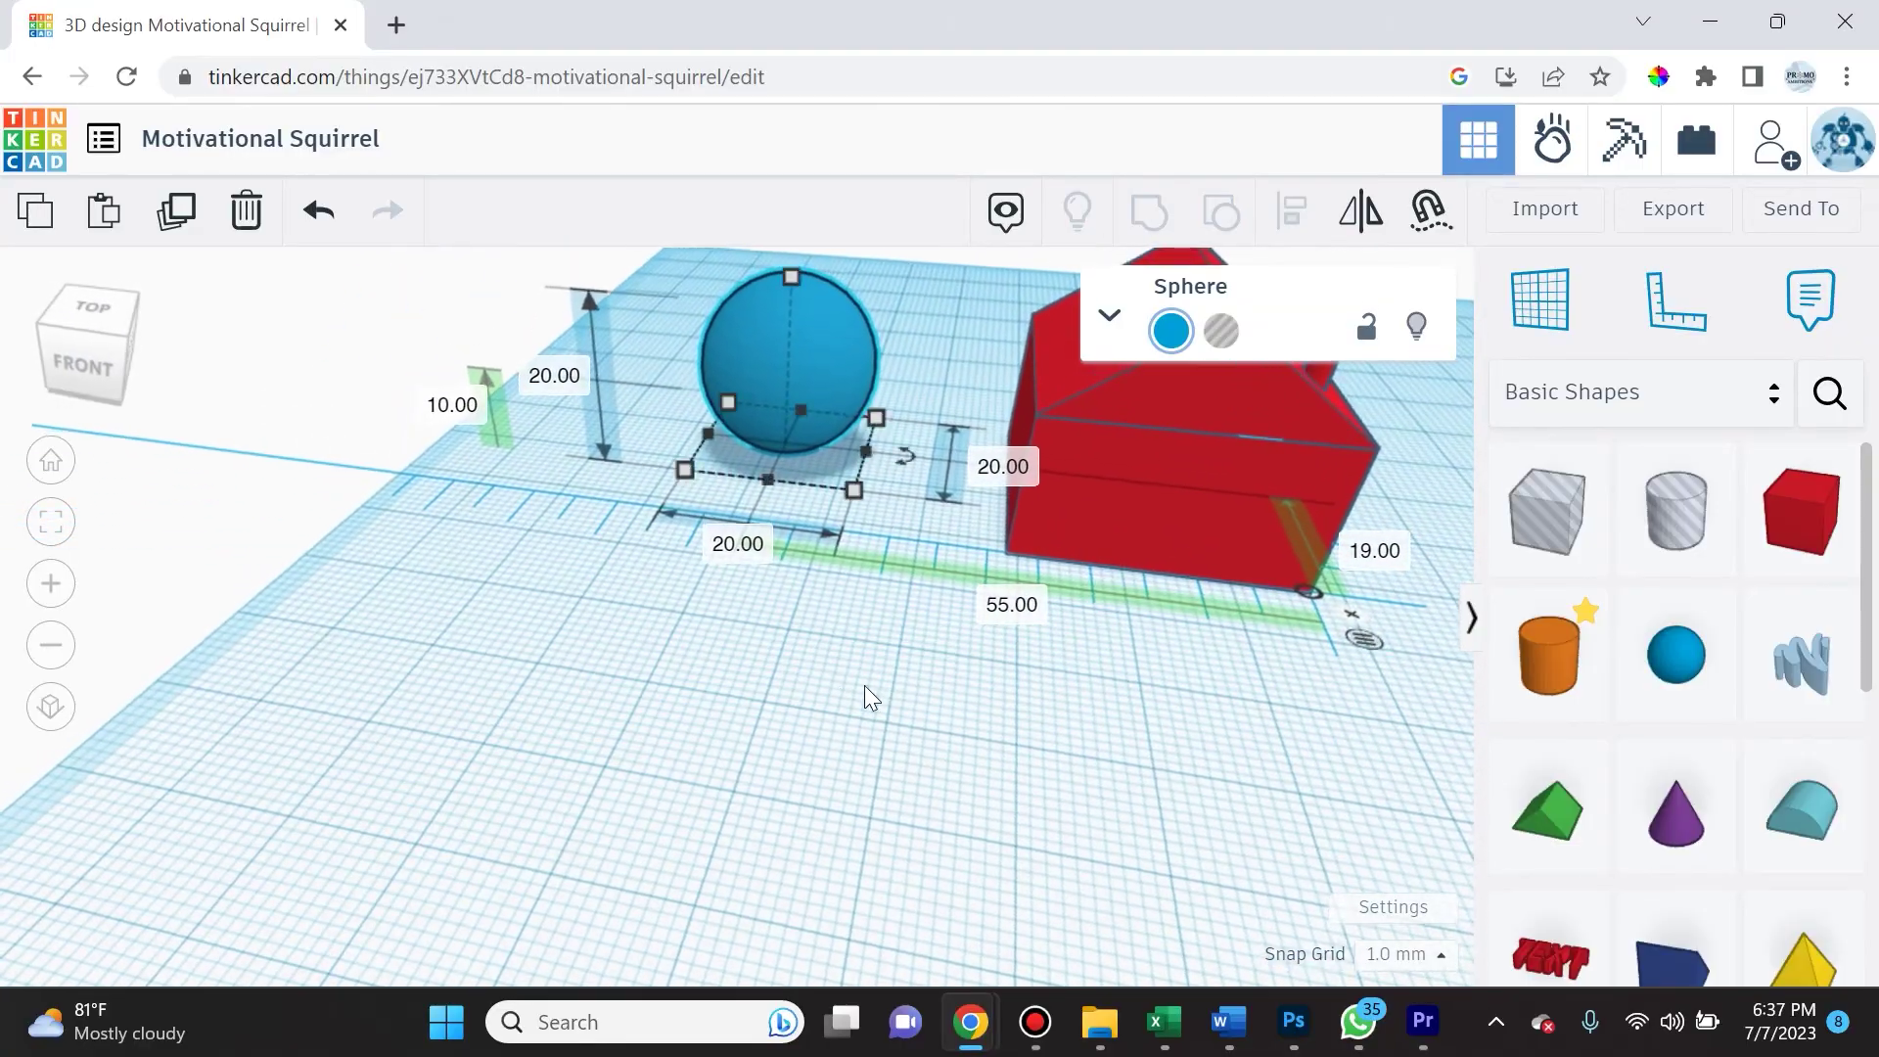
pyautogui.click(1372, 647)
pyautogui.moveTo(842, 703); pyautogui.dragTo(926, 683, button='right')
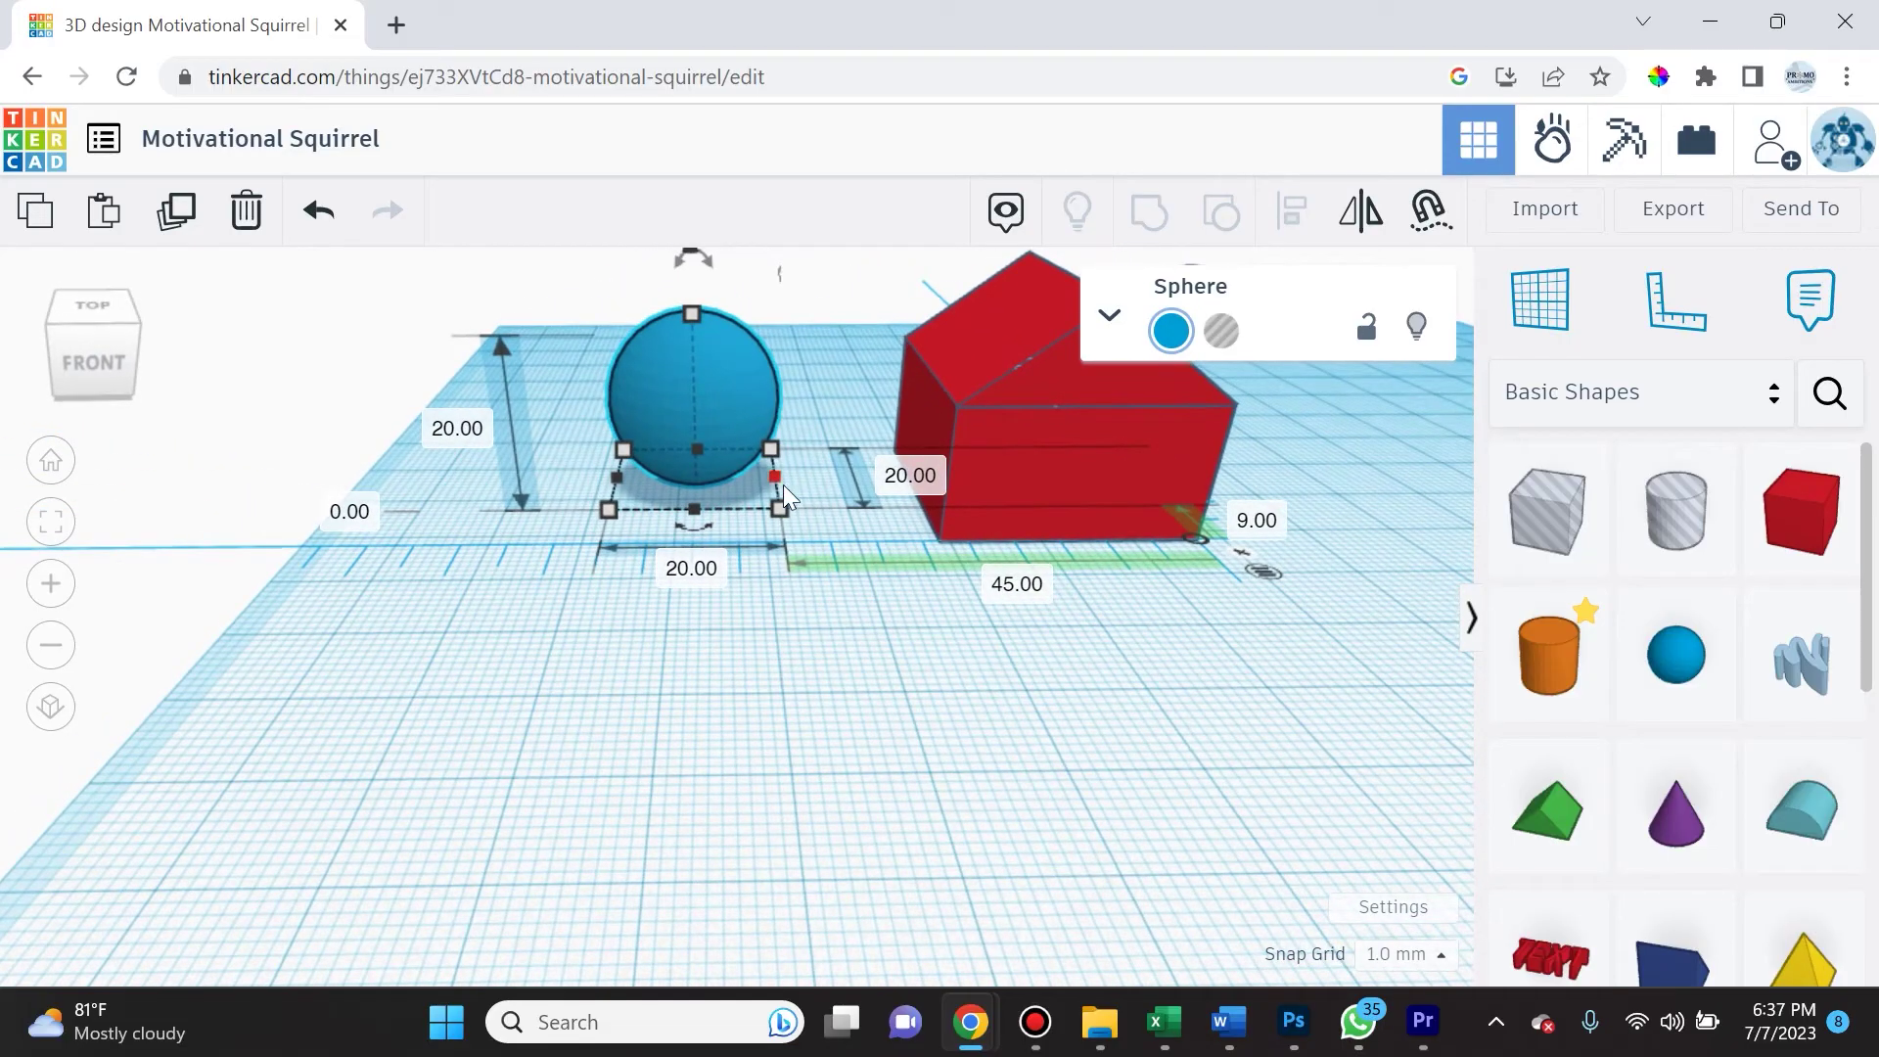
pyautogui.scroll(2, 794, 568)
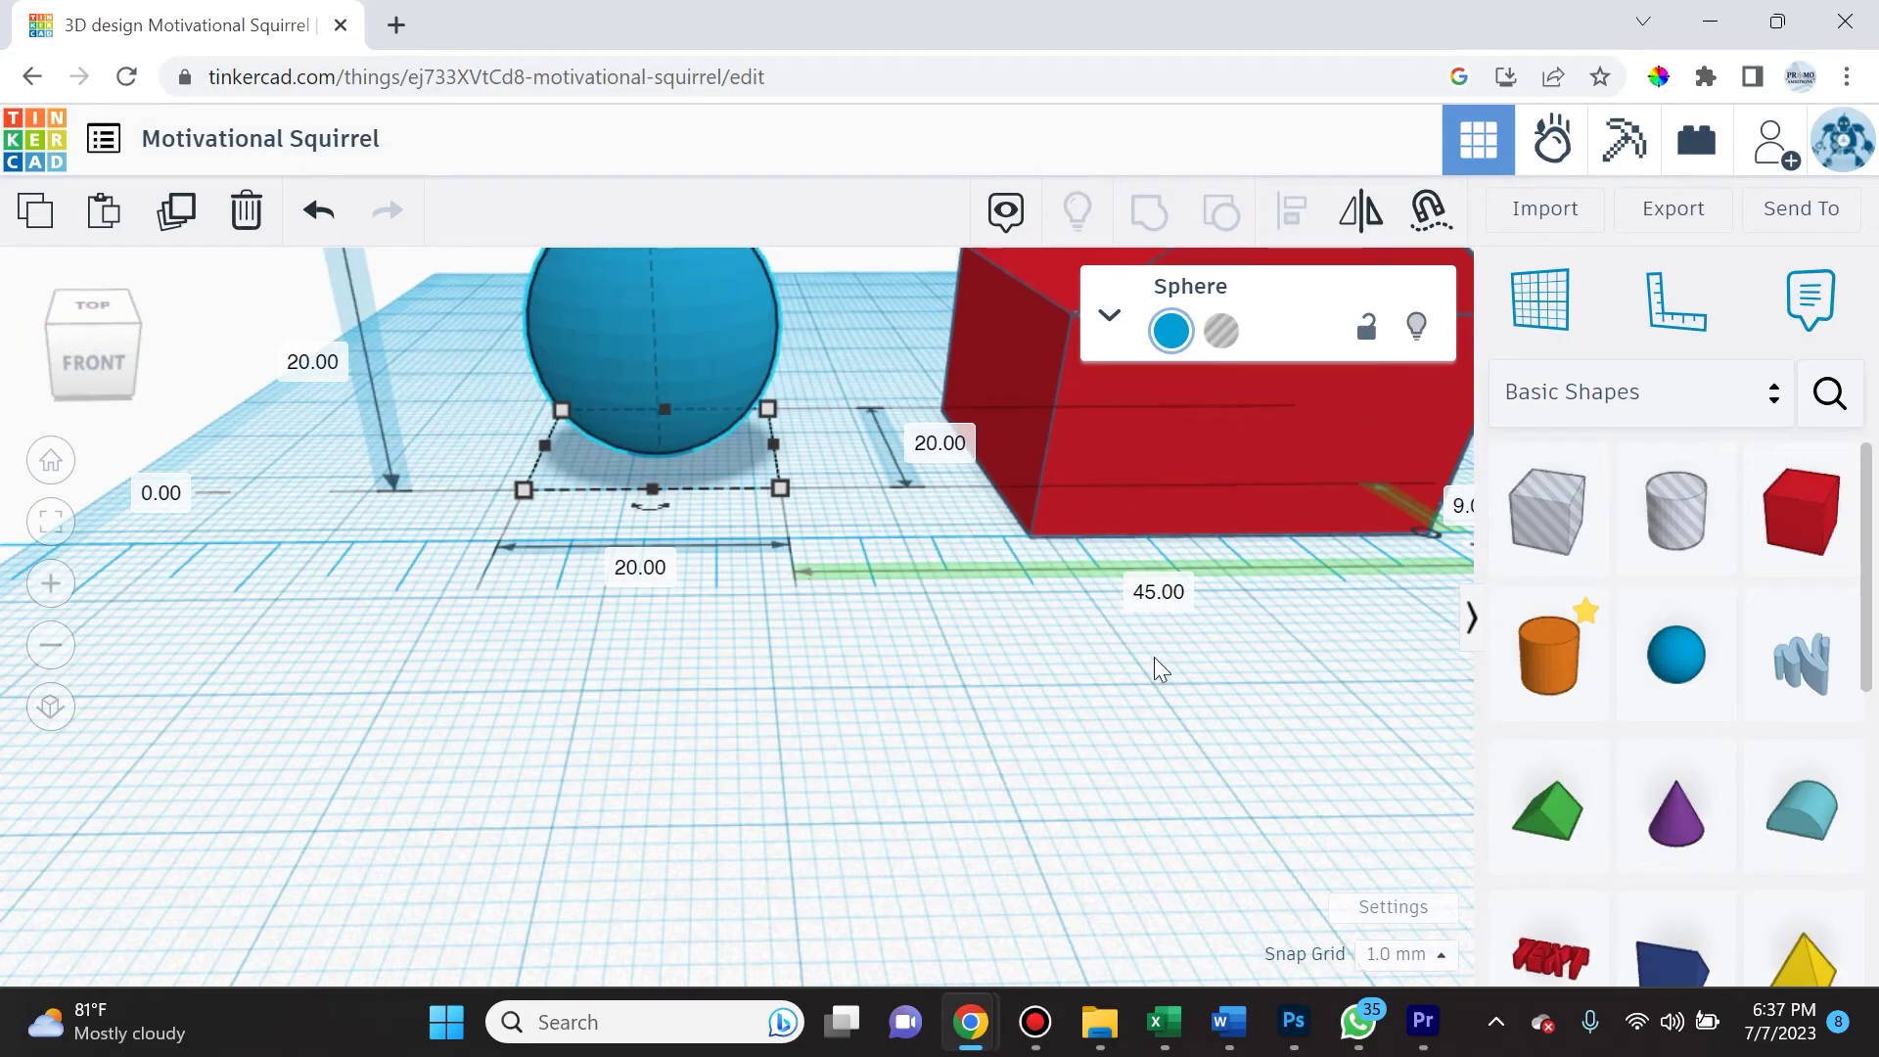
pyautogui.scroll(-2, 1258, 739)
pyautogui.moveTo(1330, 738); pyautogui.dragTo(1263, 851, button='right')
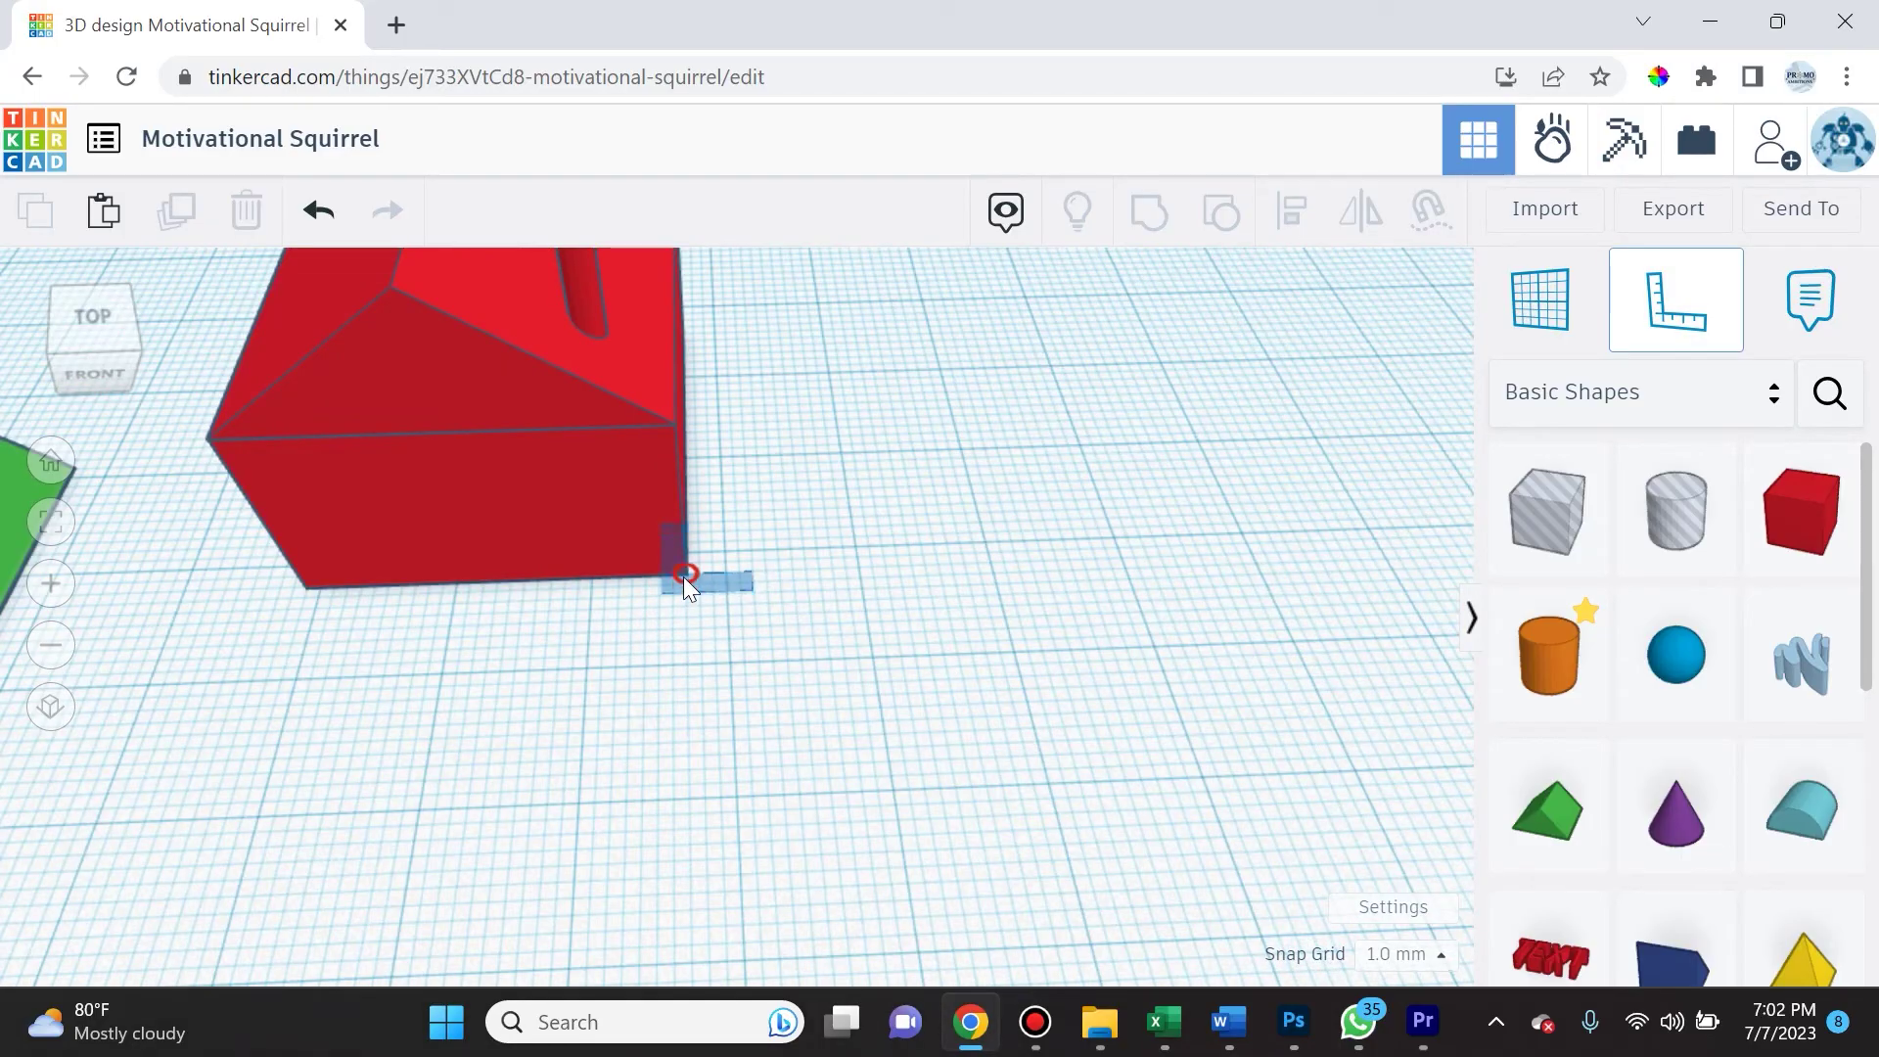
# - Place the ruler's origin on the front bottom corner of the grouped house on the chimney side
pyautogui.click(683, 578)
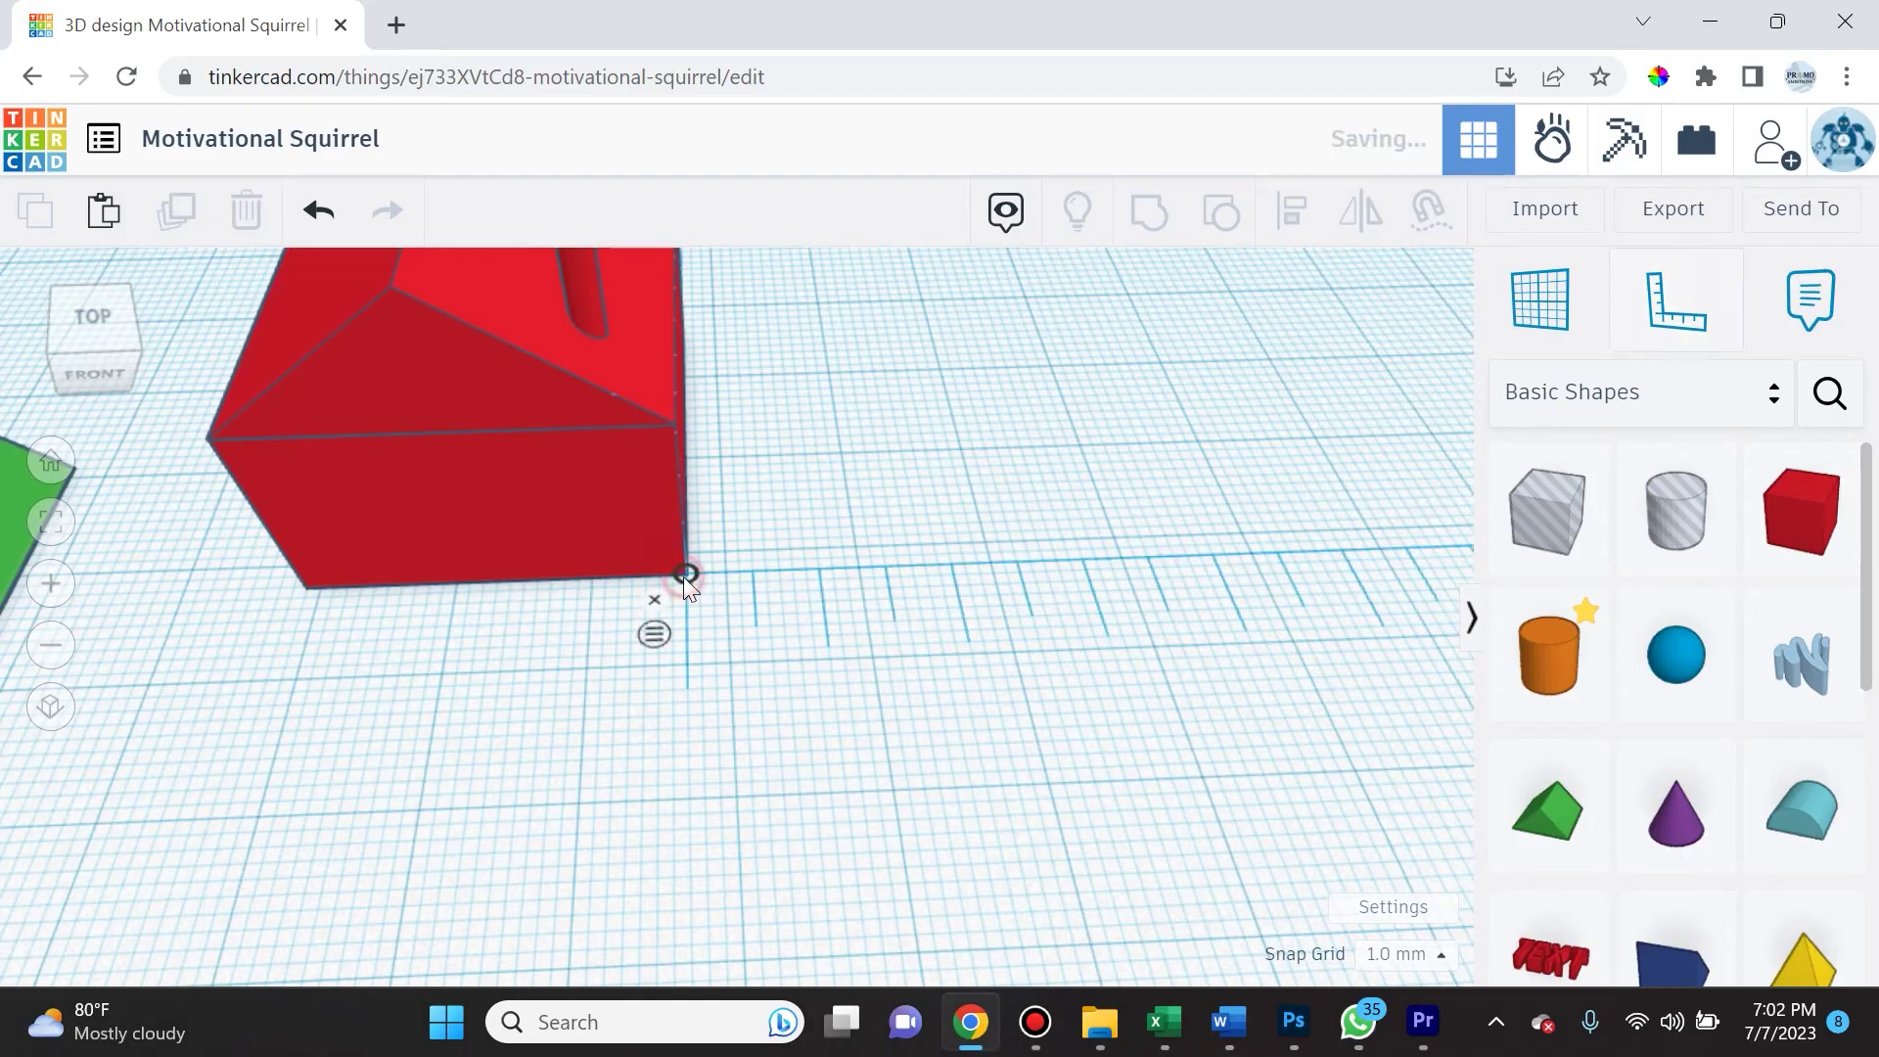
pyautogui.scroll(-2, 603, 716)
pyautogui.scroll(-2, 604, 720)
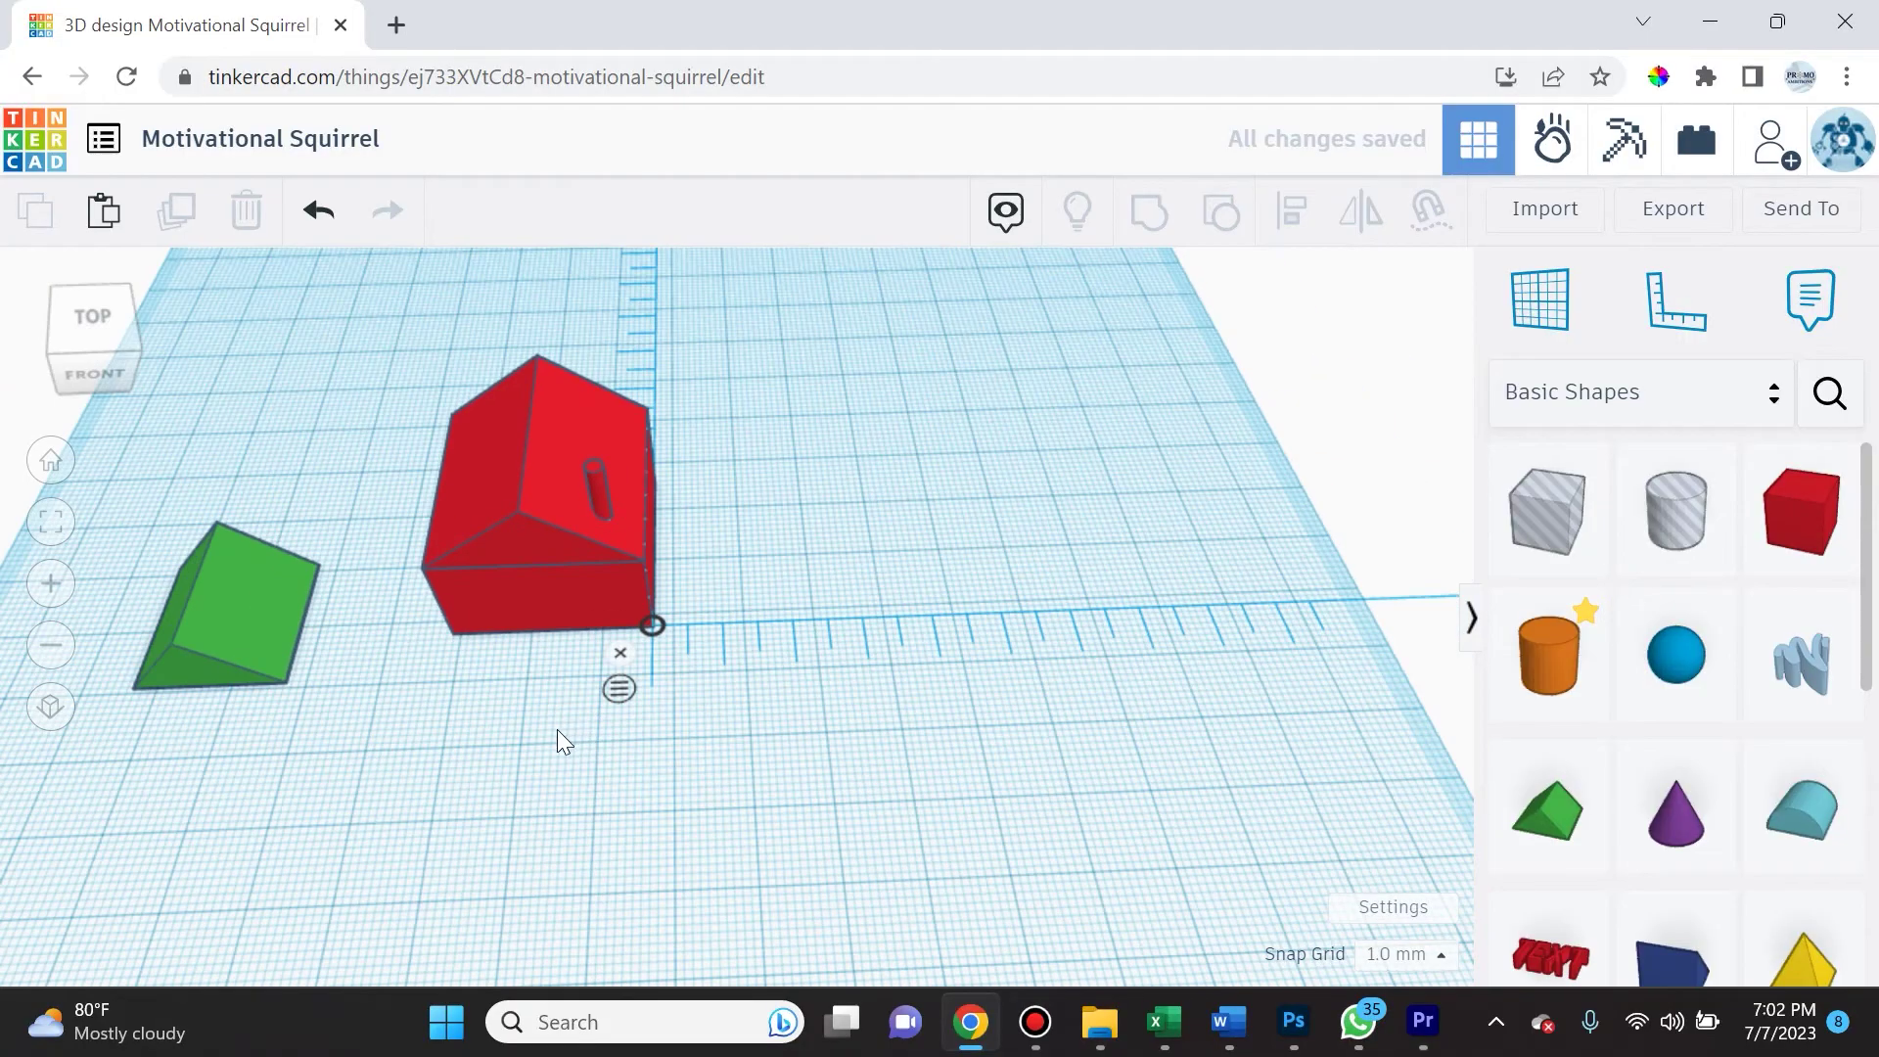
# - Select the green roof beside the house and raise it above the workplane
pyautogui.click(295, 653)
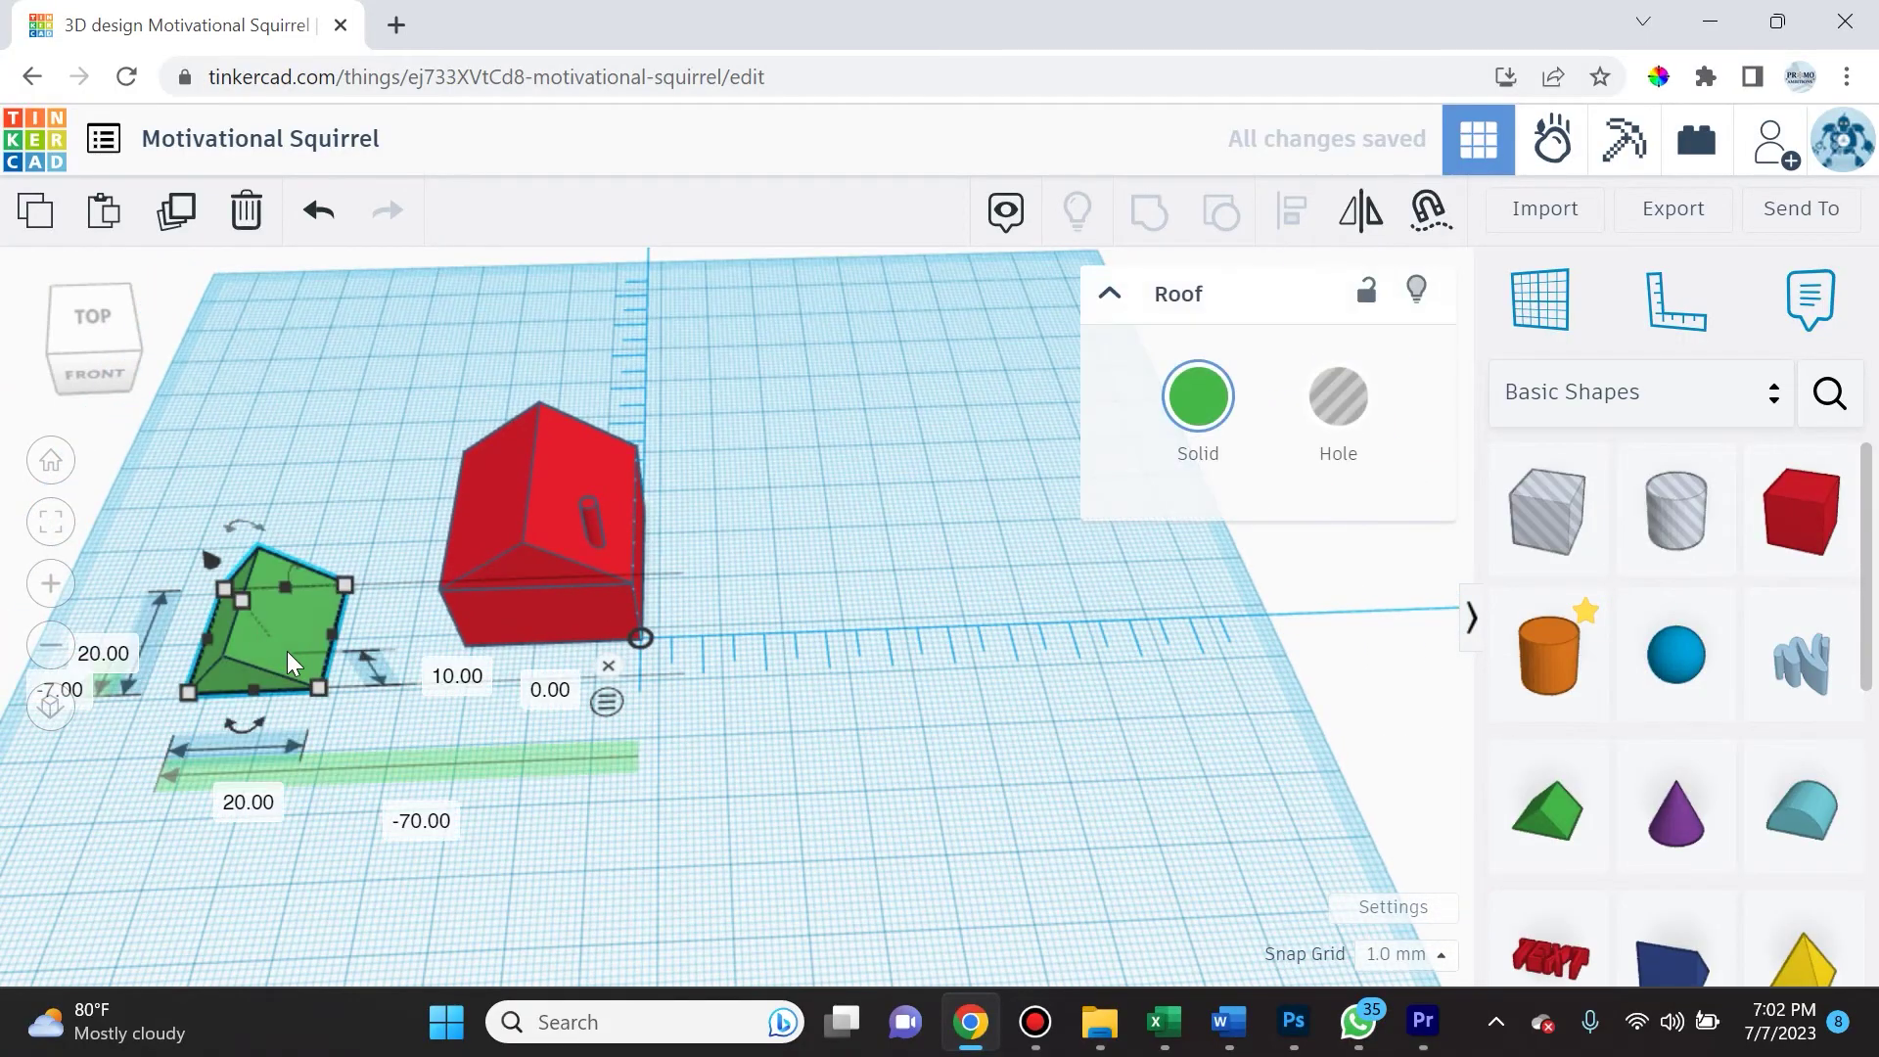
pyautogui.moveTo(292, 876); pyautogui.dragTo(307, 749, button='right')
pyautogui.moveTo(176, 591); pyautogui.dragTo(151, 495)
# - Rotate the ruler around its origin at the house corner to change the directions in which the roof's distances are measured
pyautogui.moveTo(151, 495); pyautogui.dragTo(639, 639, button='right')
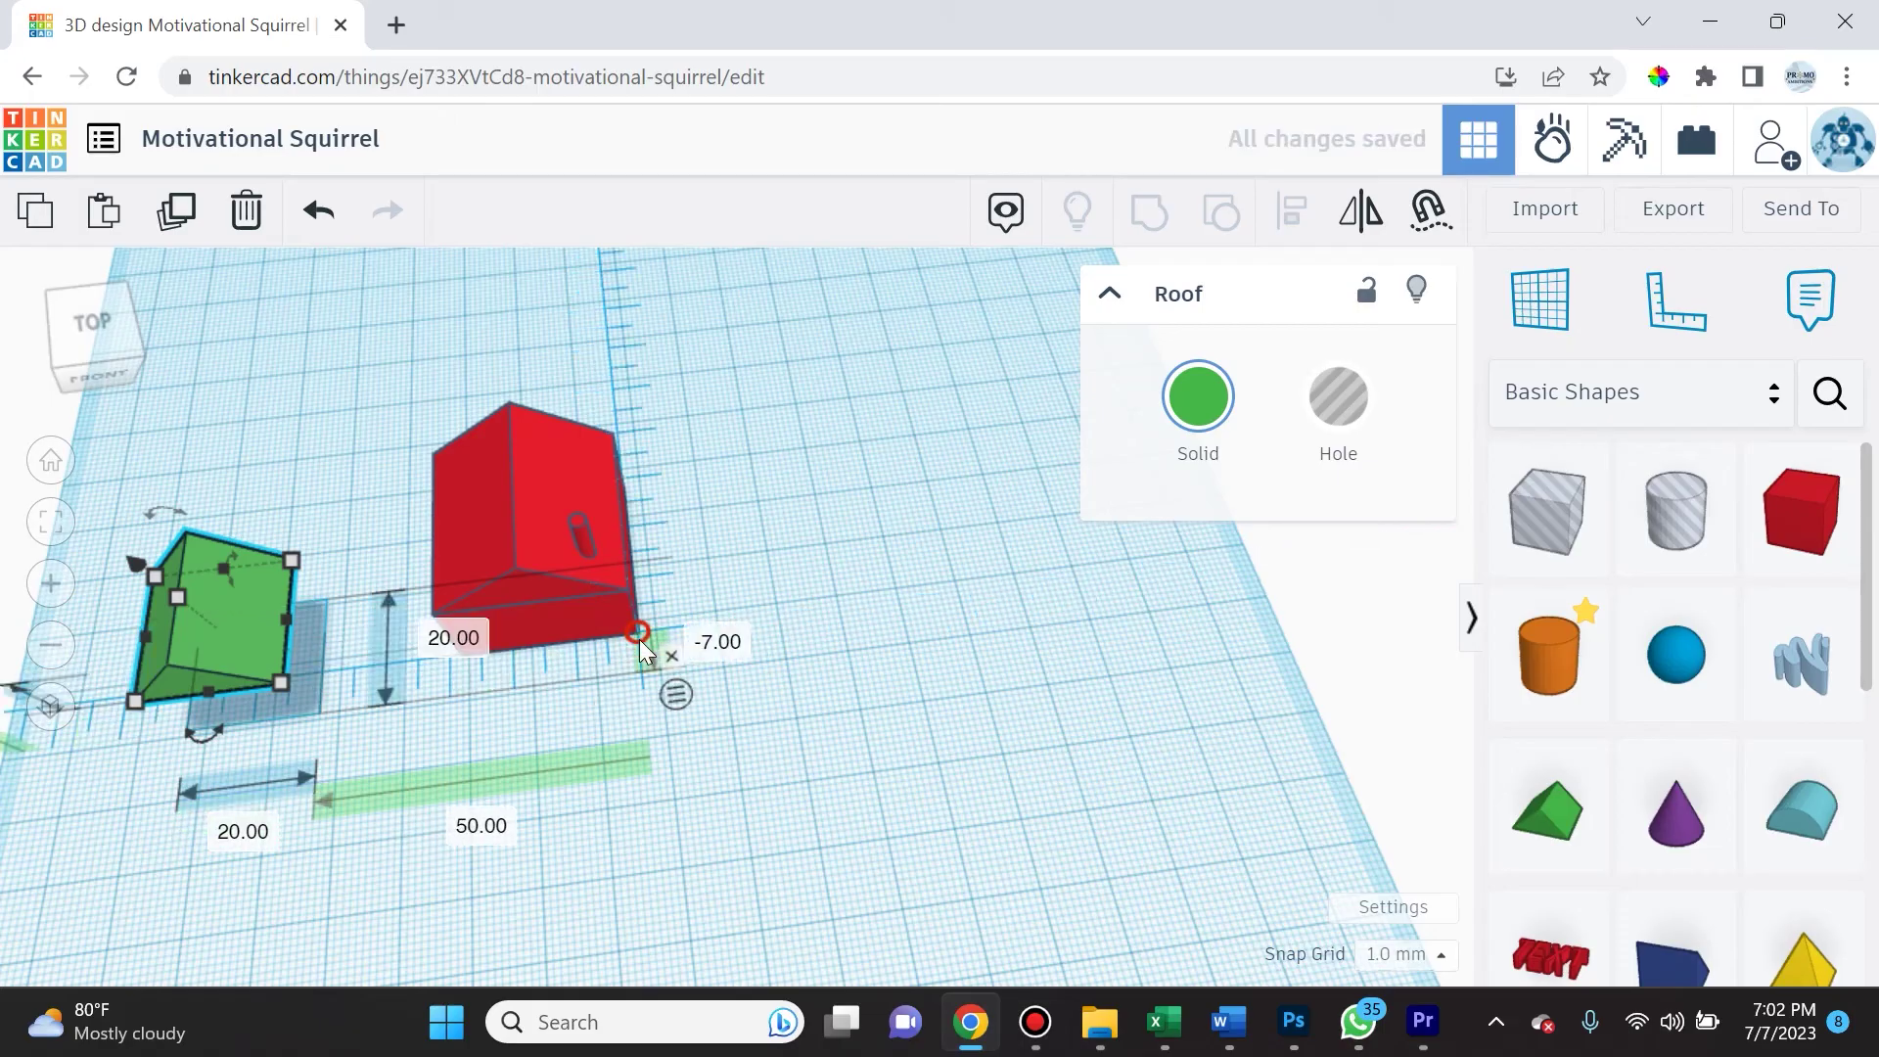
pyautogui.click(639, 634)
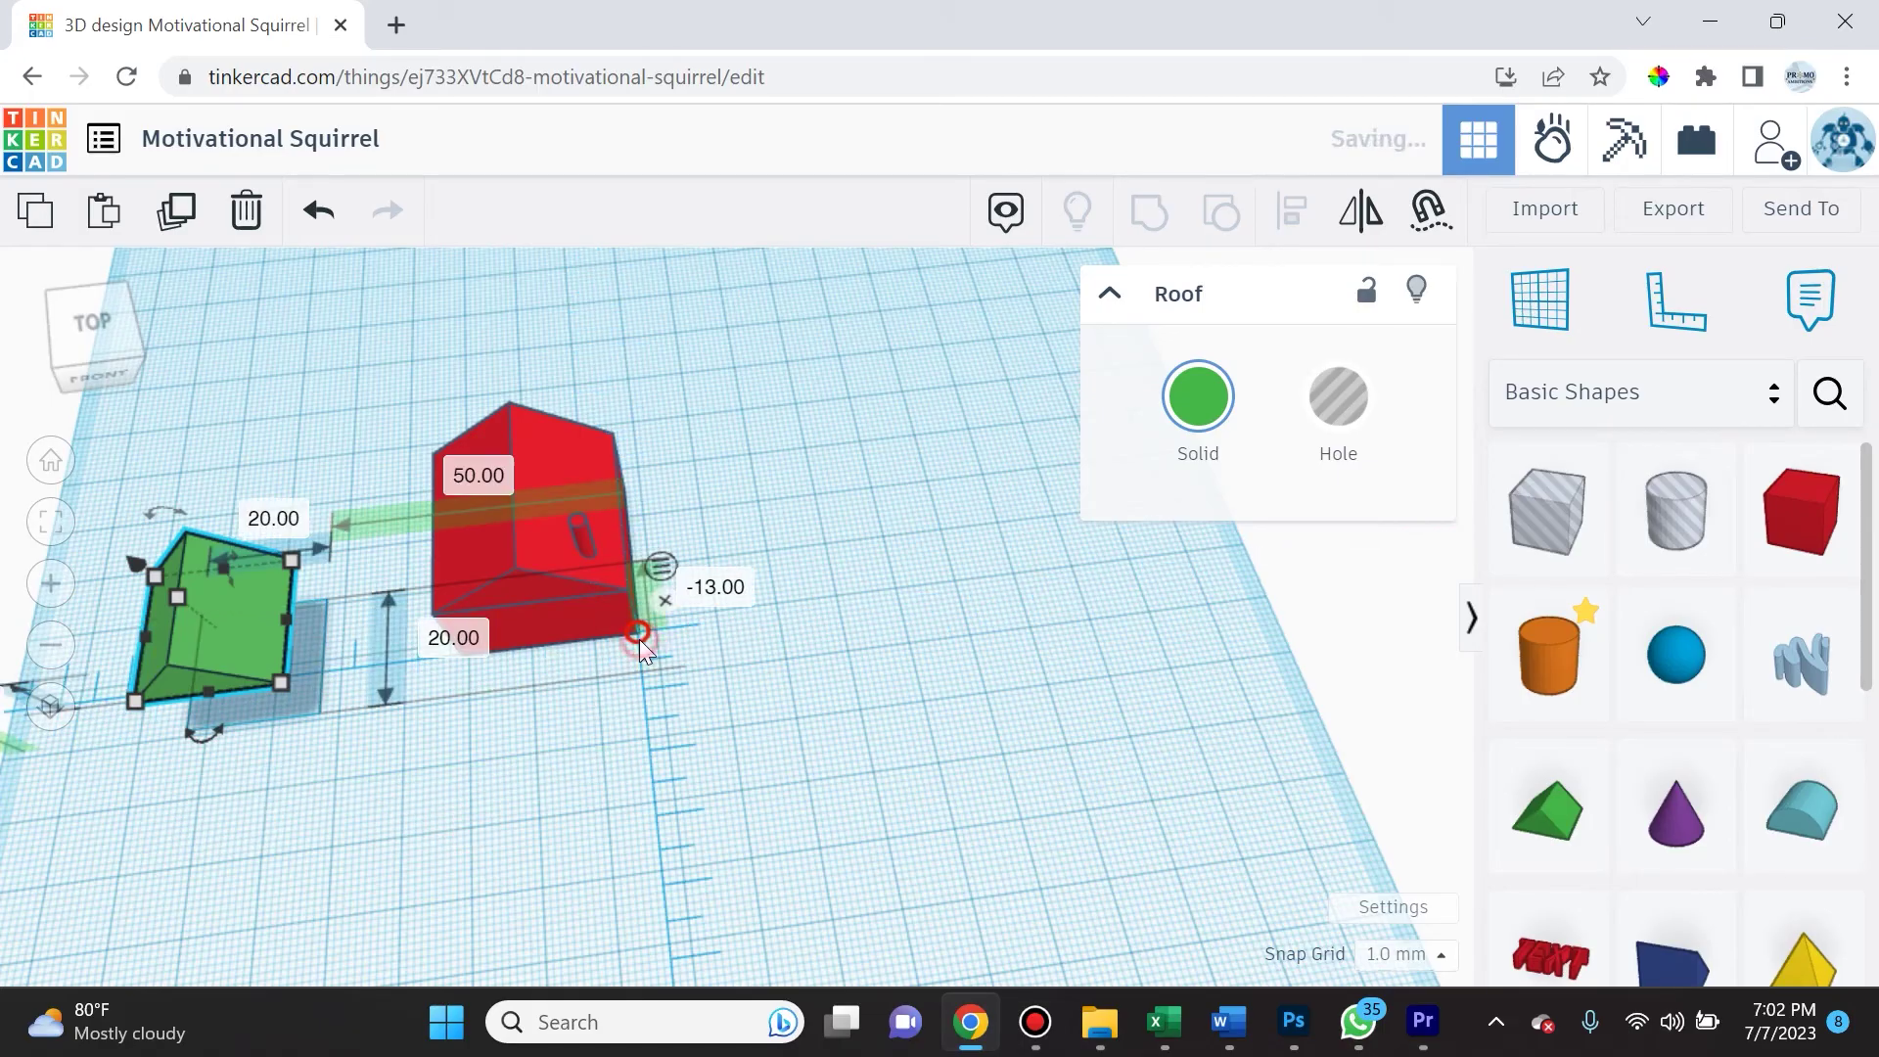
pyautogui.moveTo(599, 714)
pyautogui.mouseDown(button='right')
pyautogui.moveTo(563, 763)
pyautogui.moveTo(581, 728)
pyautogui.mouseUp(button='right')
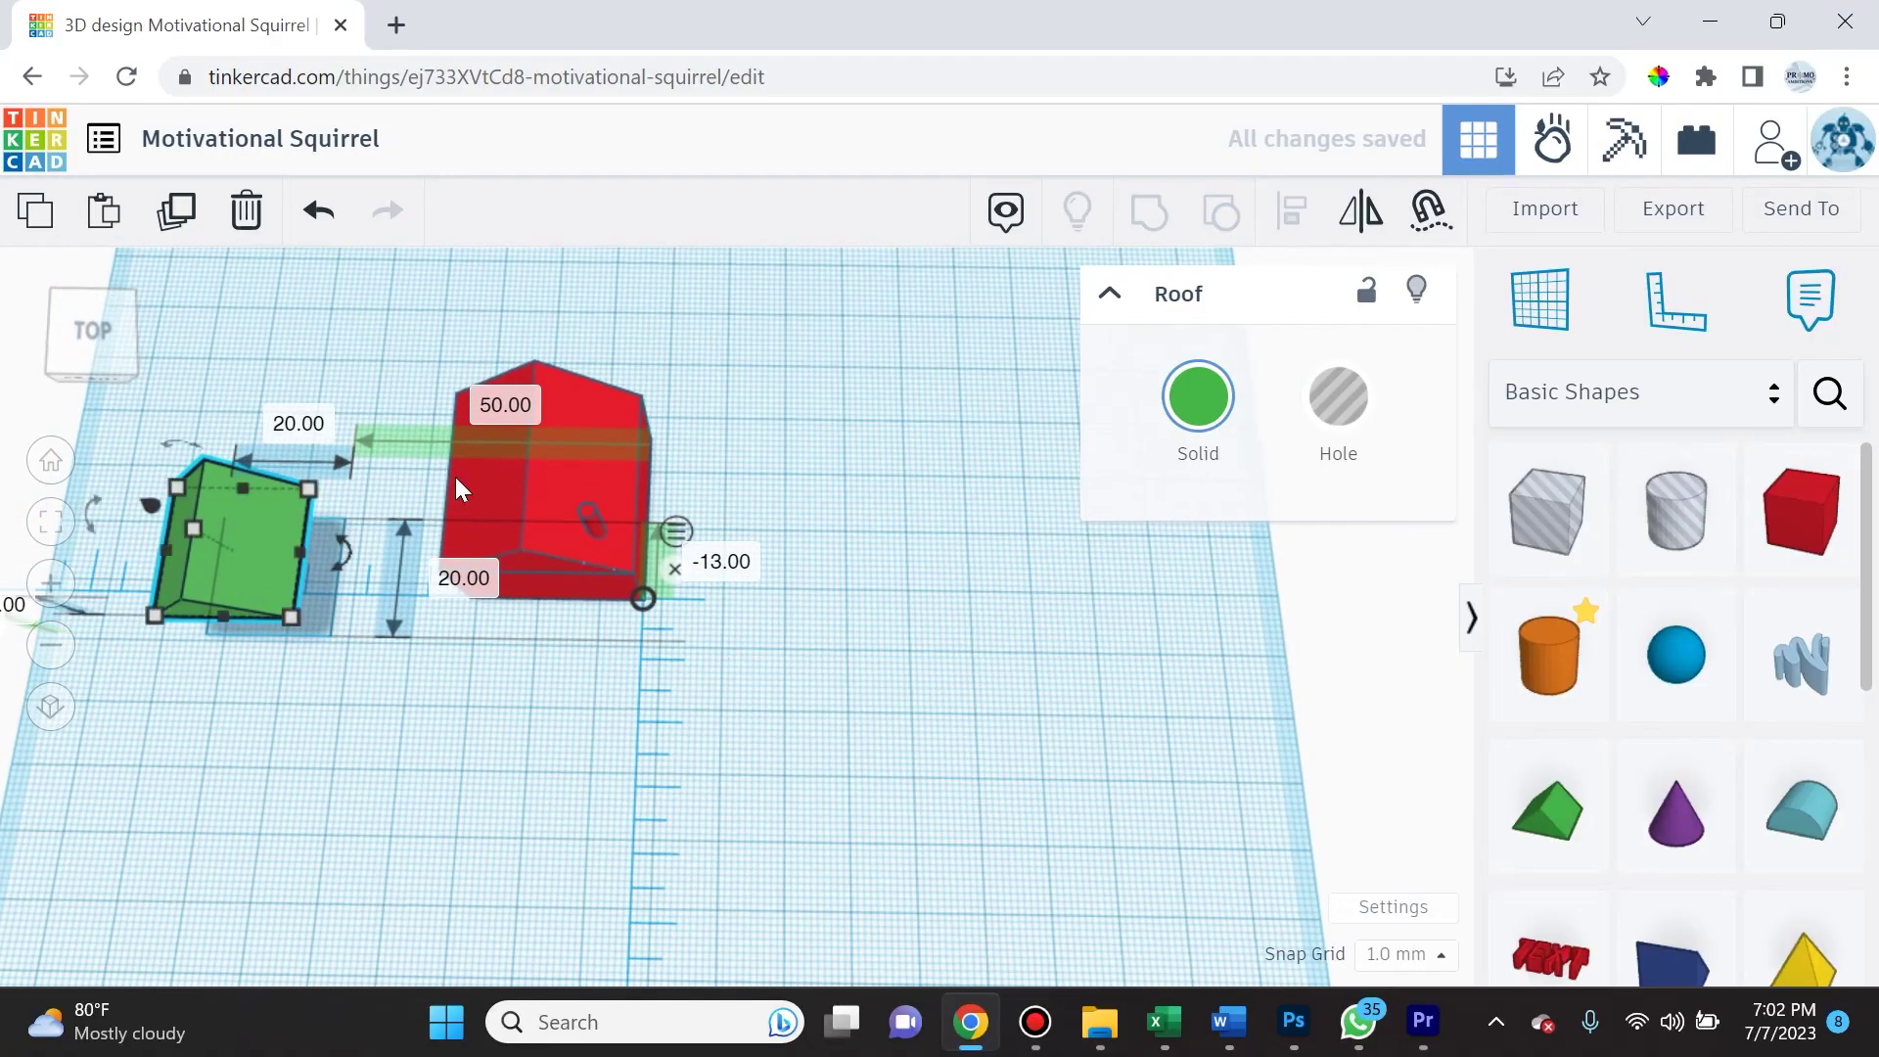
pyautogui.click(646, 603)
pyautogui.click(646, 603)
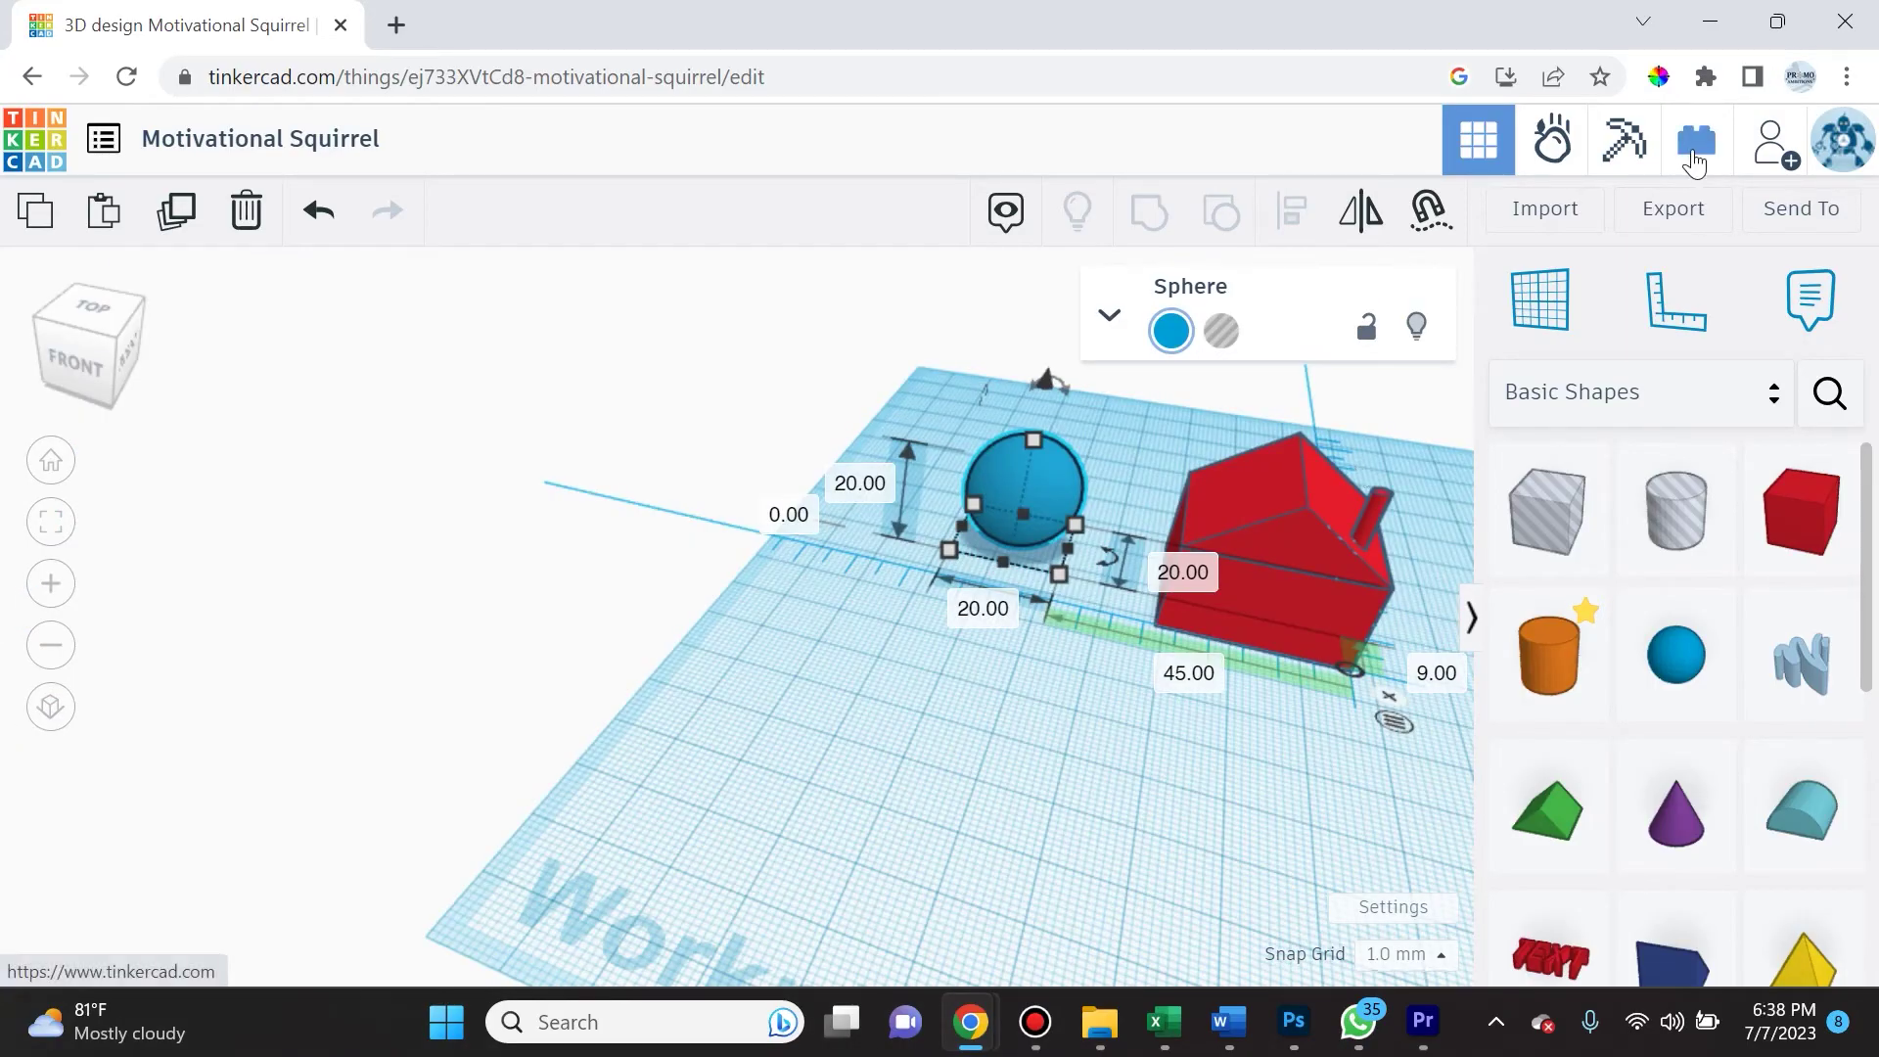
# - Preview the sphere and house design as bricks and toggle the ground baseplate off and on
pyautogui.click(1694, 148)
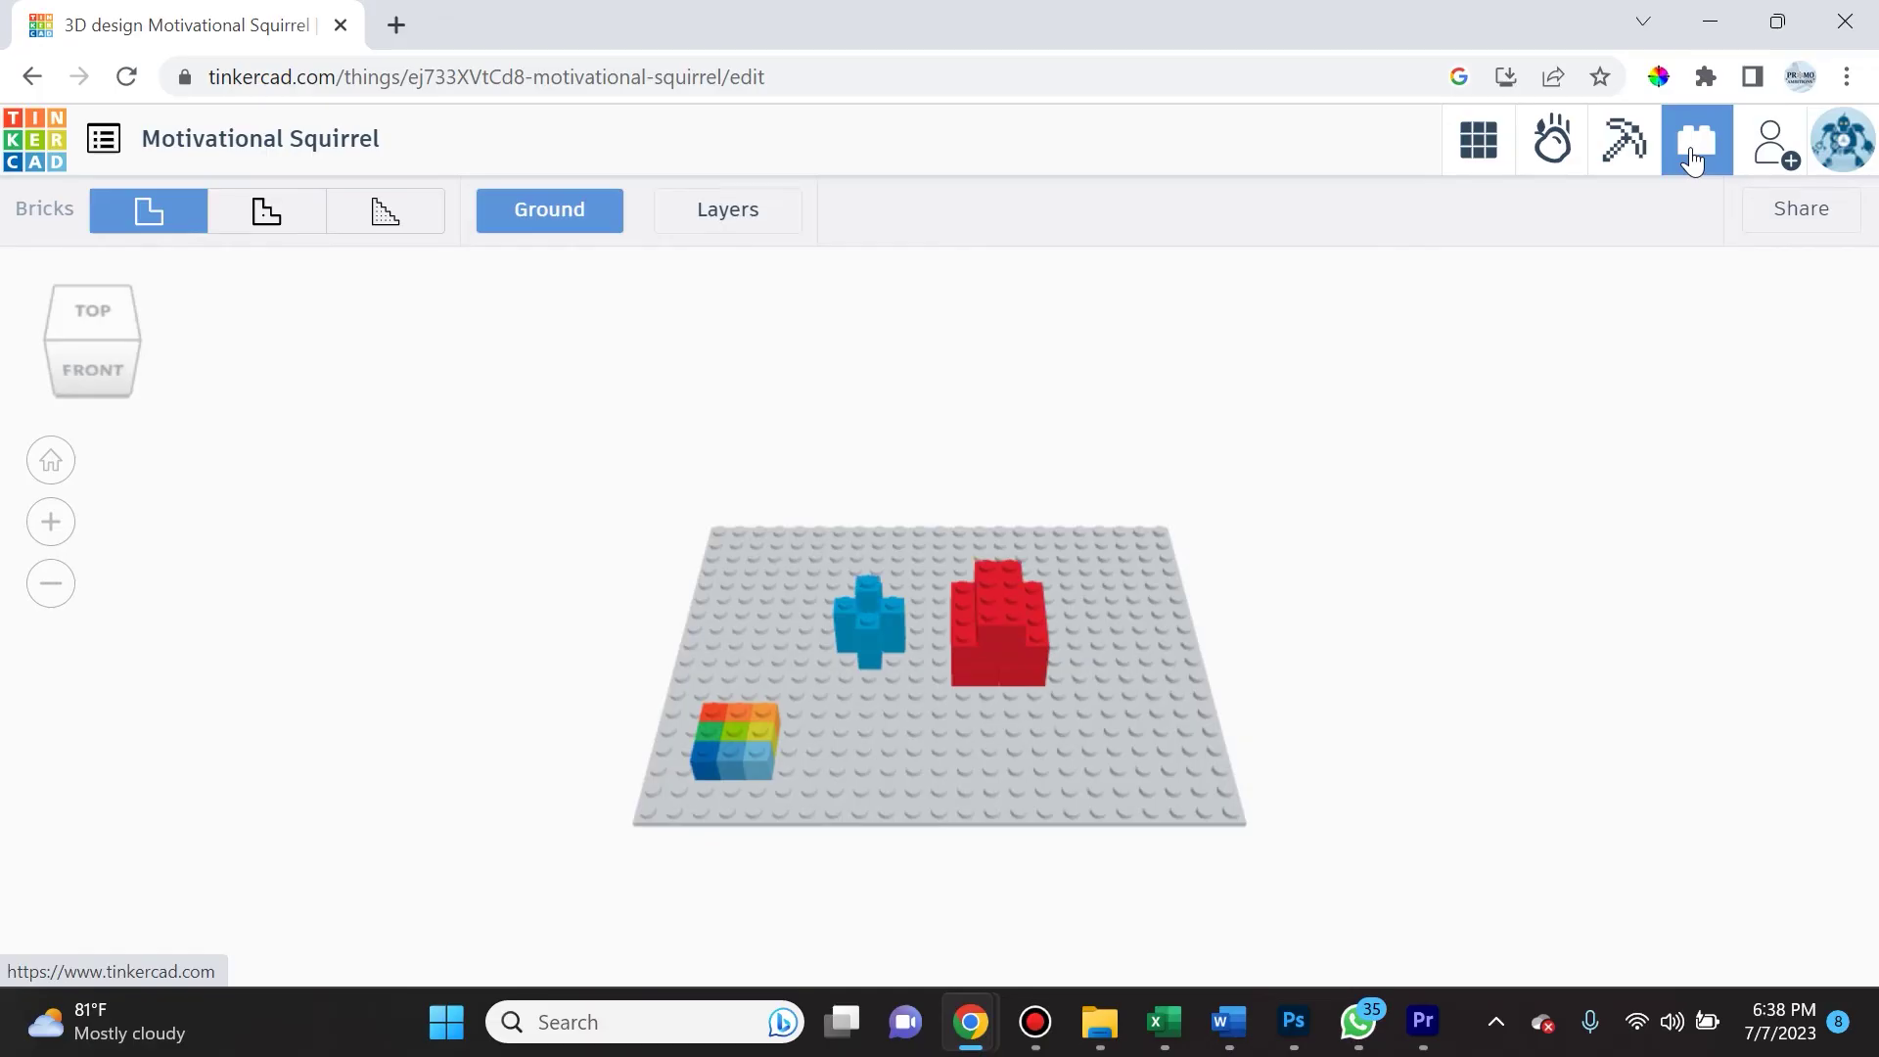
pyautogui.scroll(2, 924, 668)
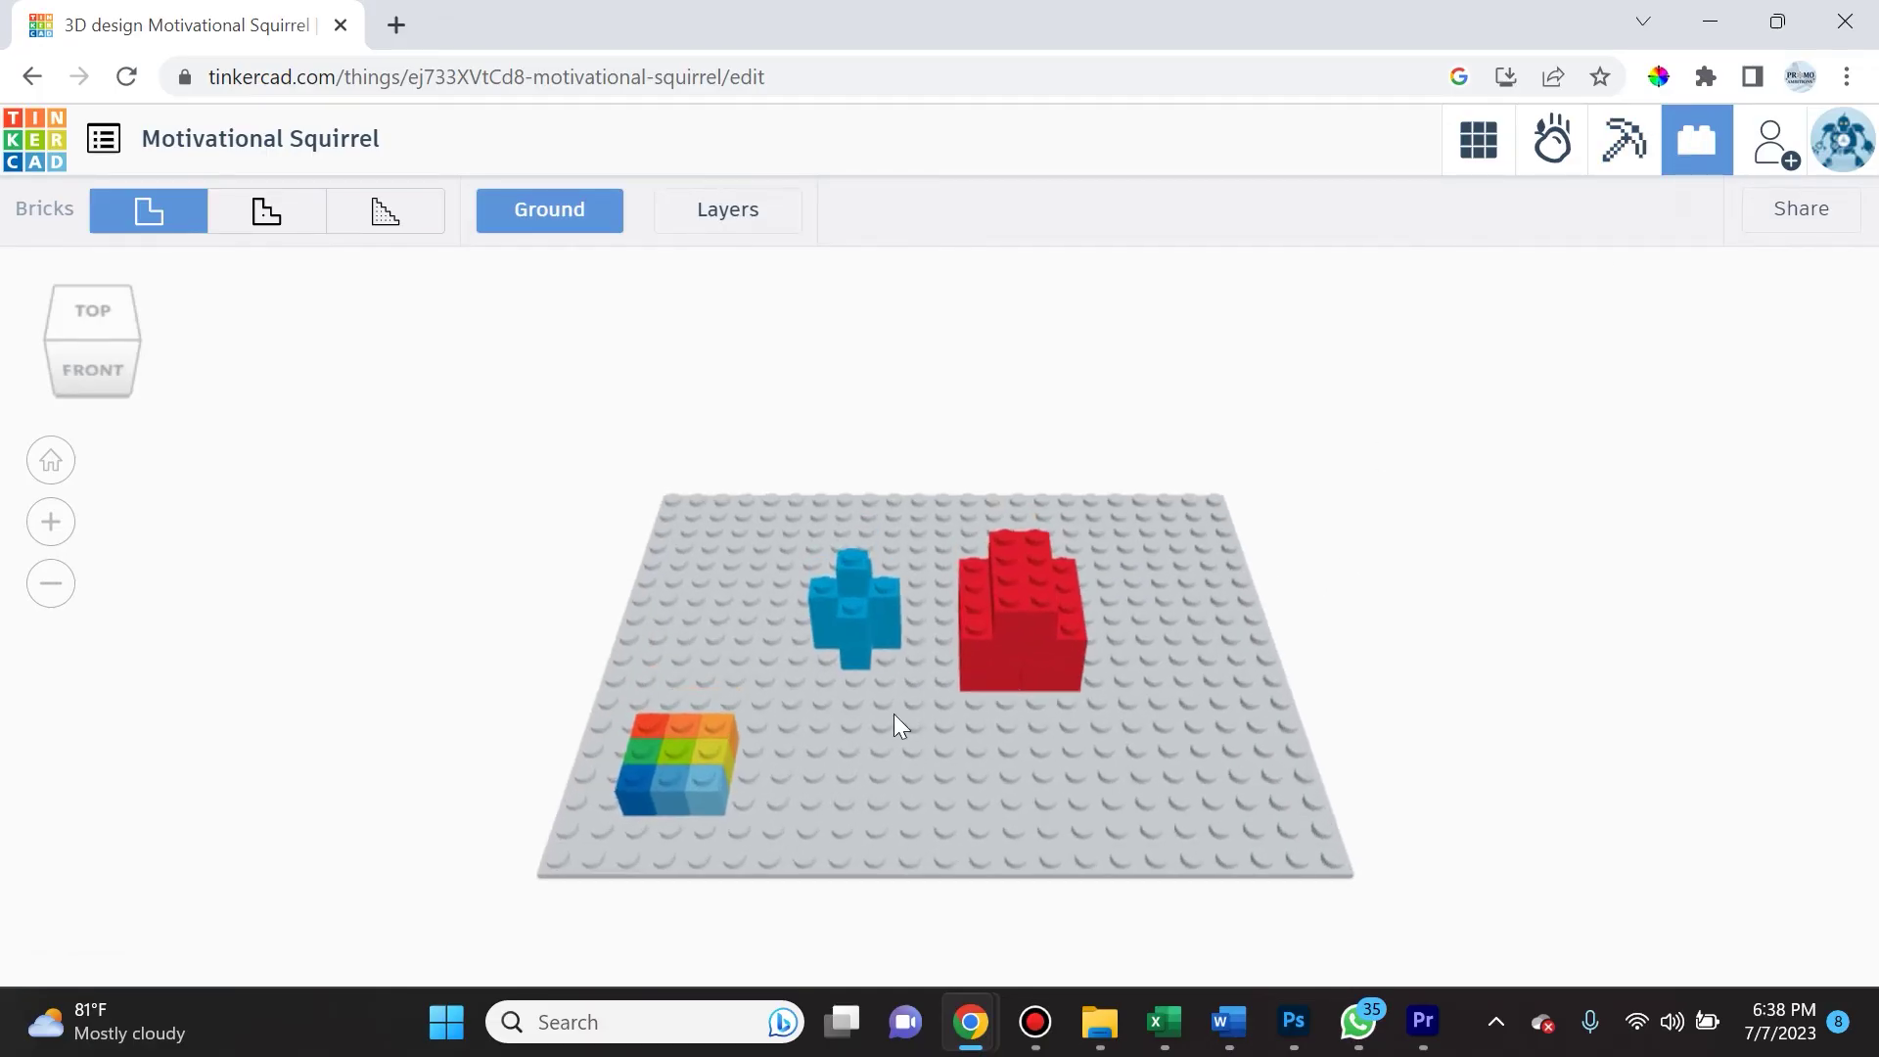
pyautogui.moveTo(895, 718); pyautogui.dragTo(811, 682, button='right')
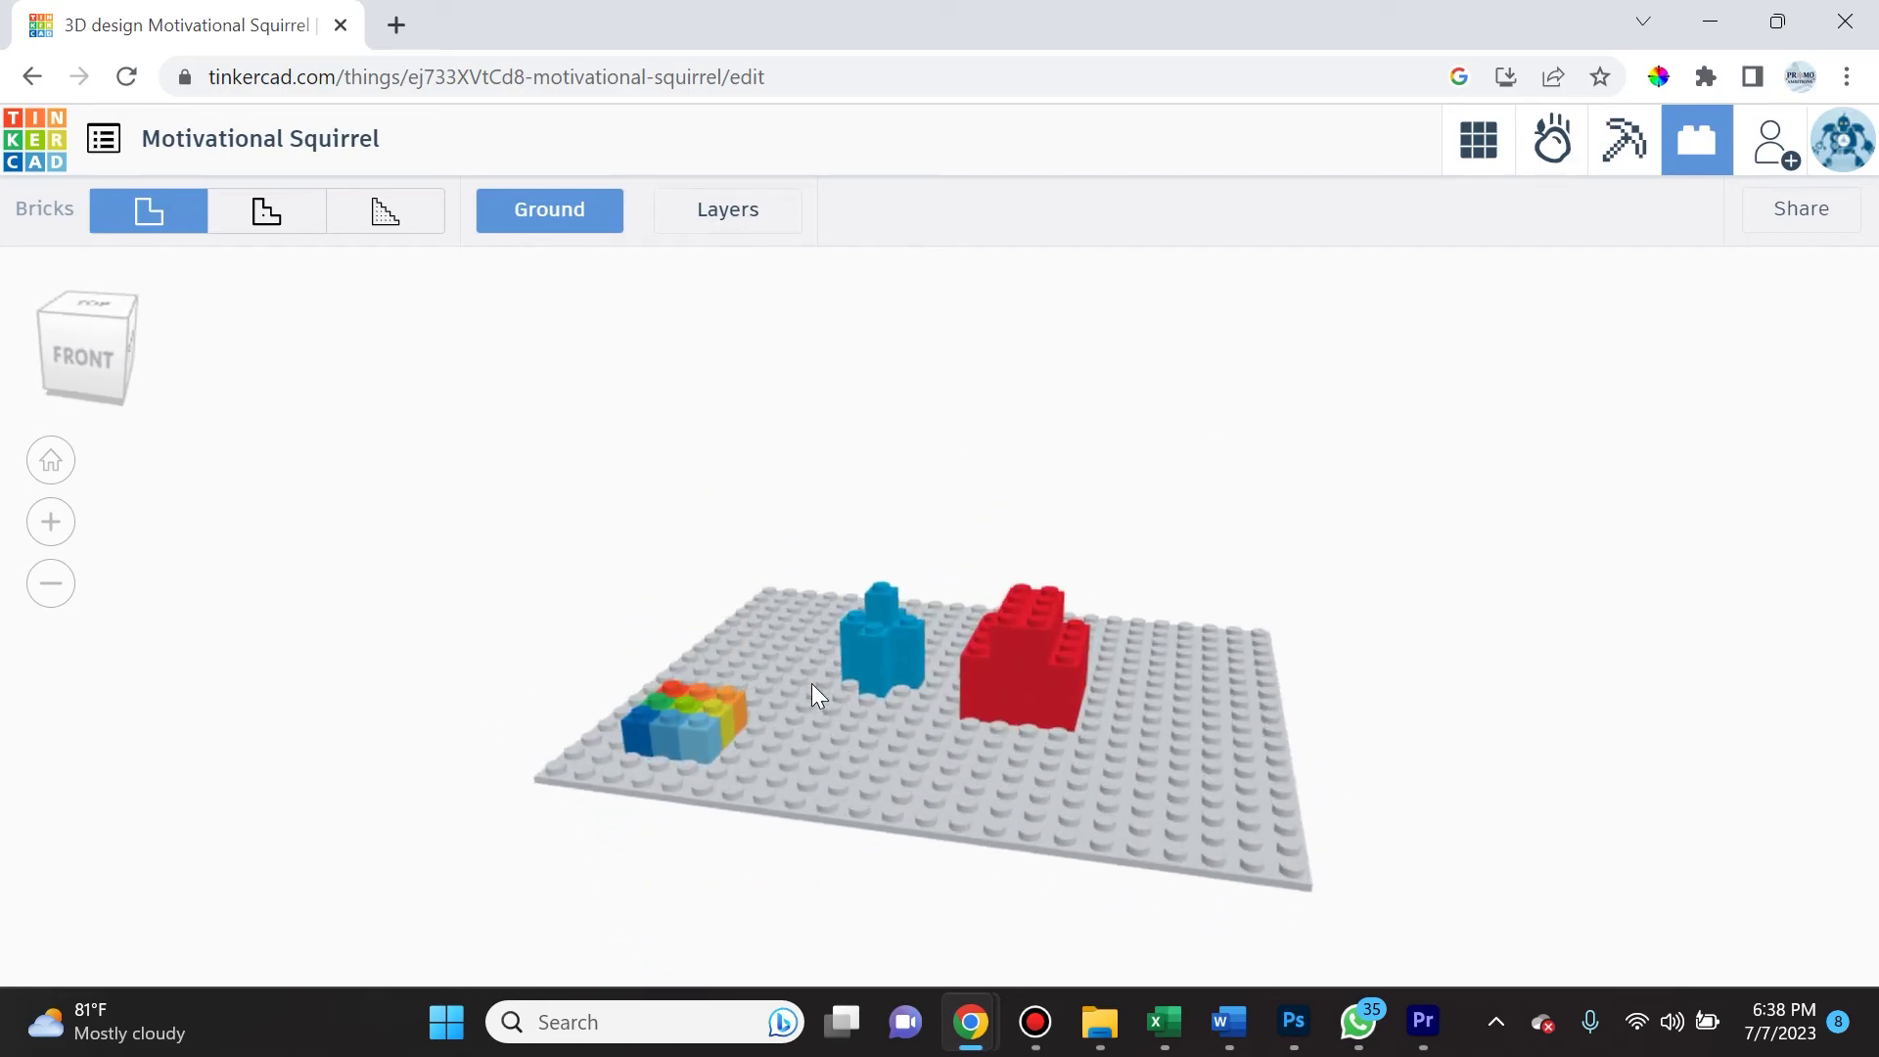
pyautogui.click(545, 217)
pyautogui.click(543, 213)
# - Step through the brick model from layer 1 to layer 3 and back, and preview the design as blocks
pyautogui.click(703, 208)
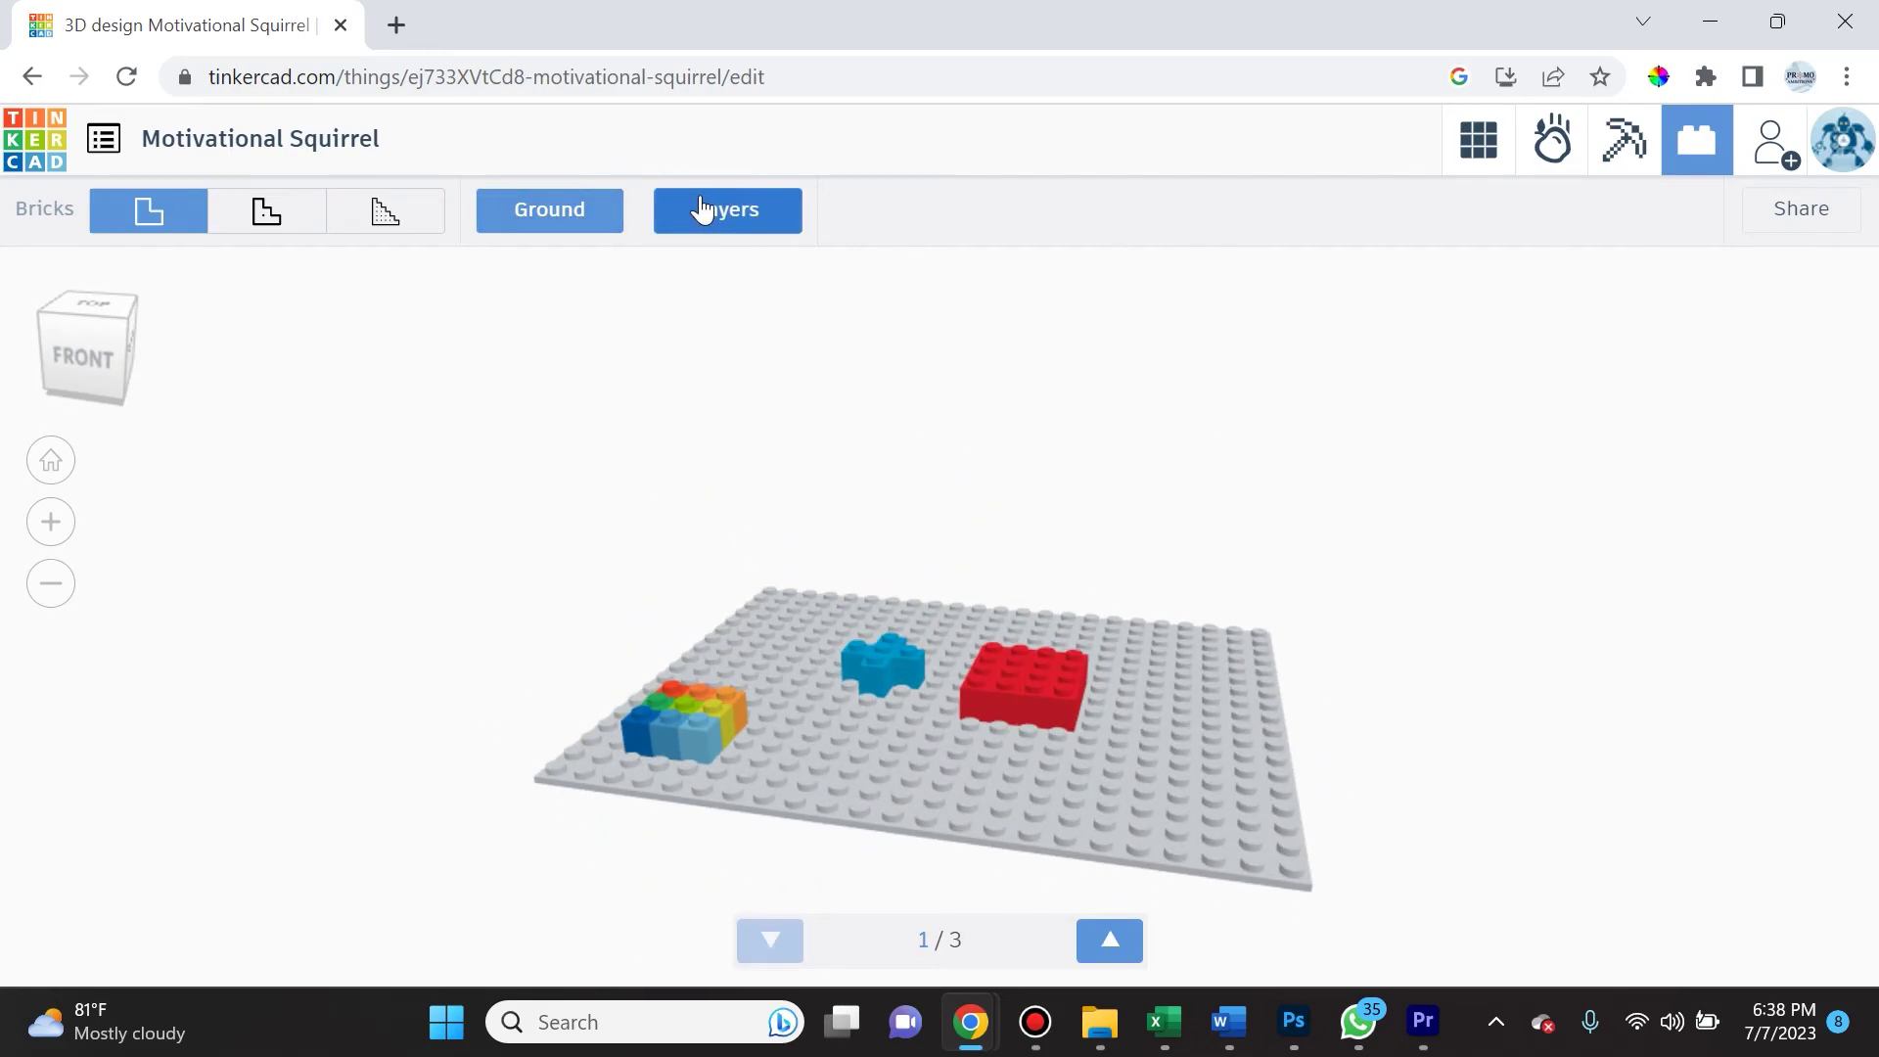
pyautogui.click(1120, 940)
pyautogui.click(1099, 947)
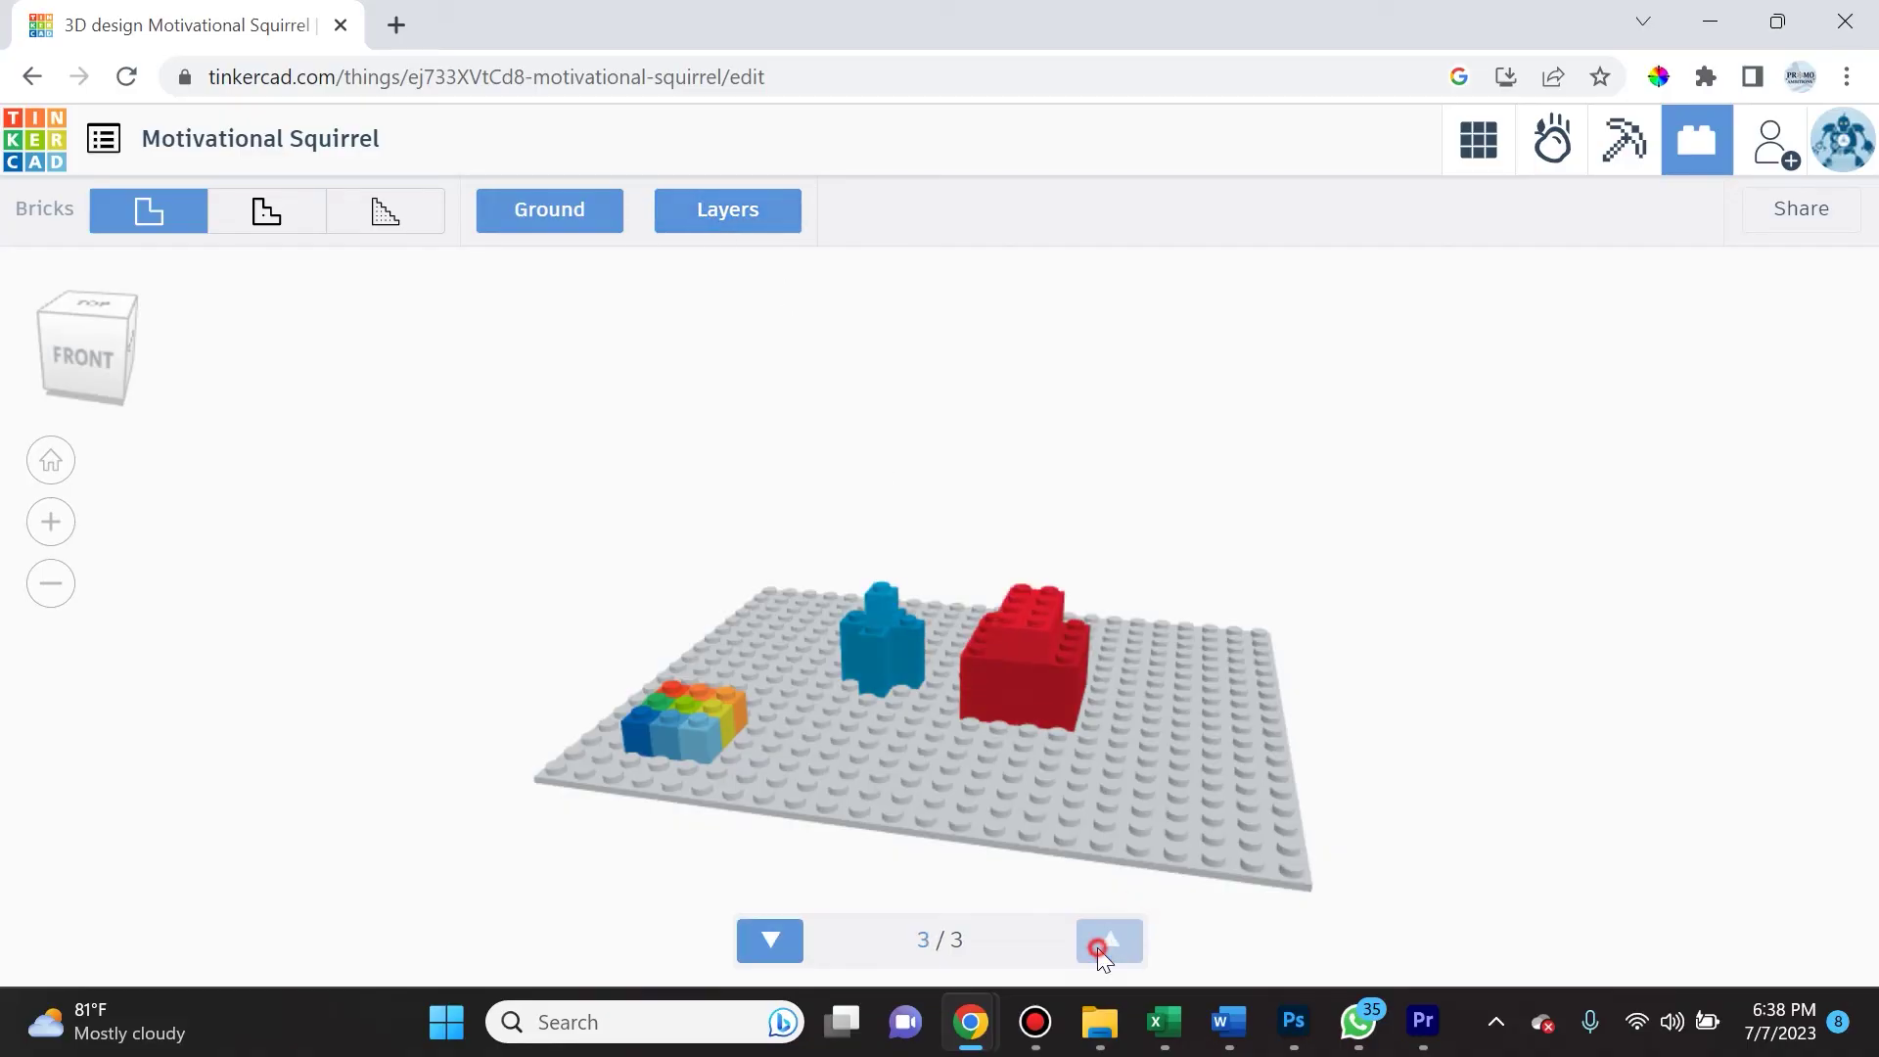
pyautogui.click(770, 941)
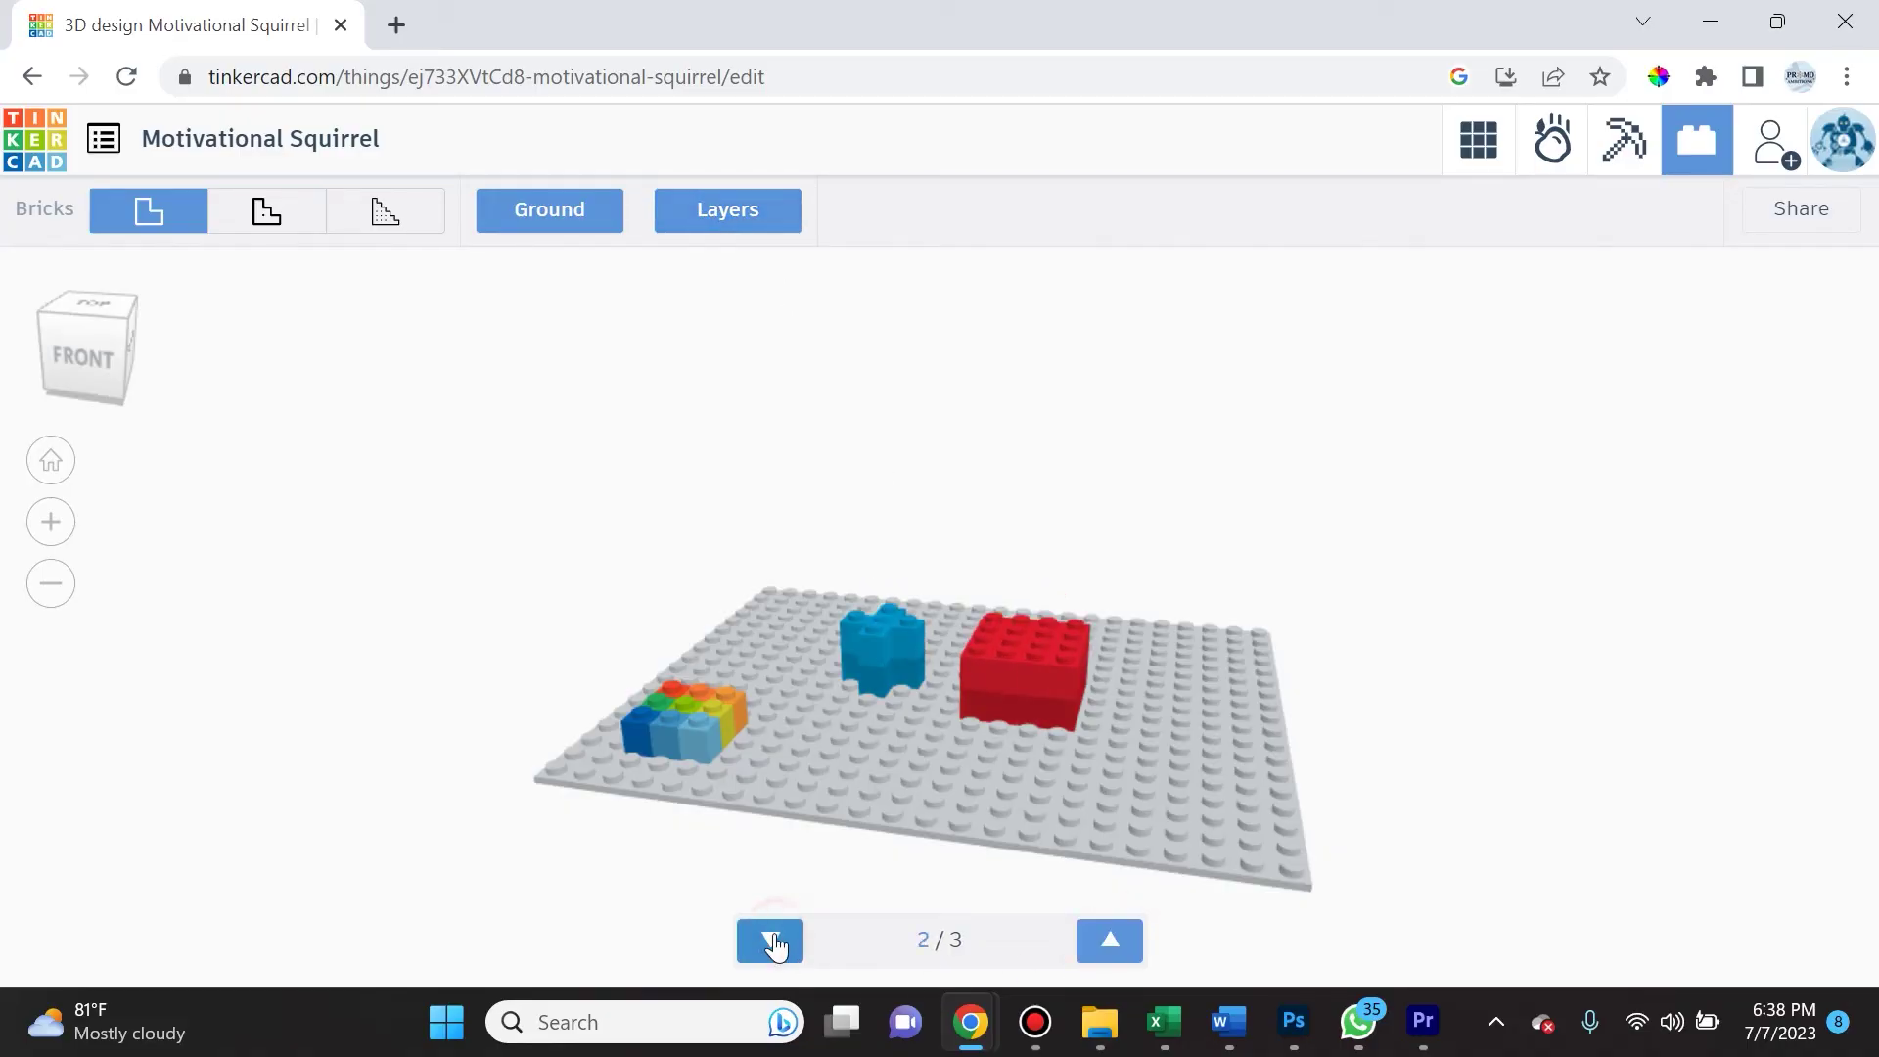
pyautogui.click(774, 941)
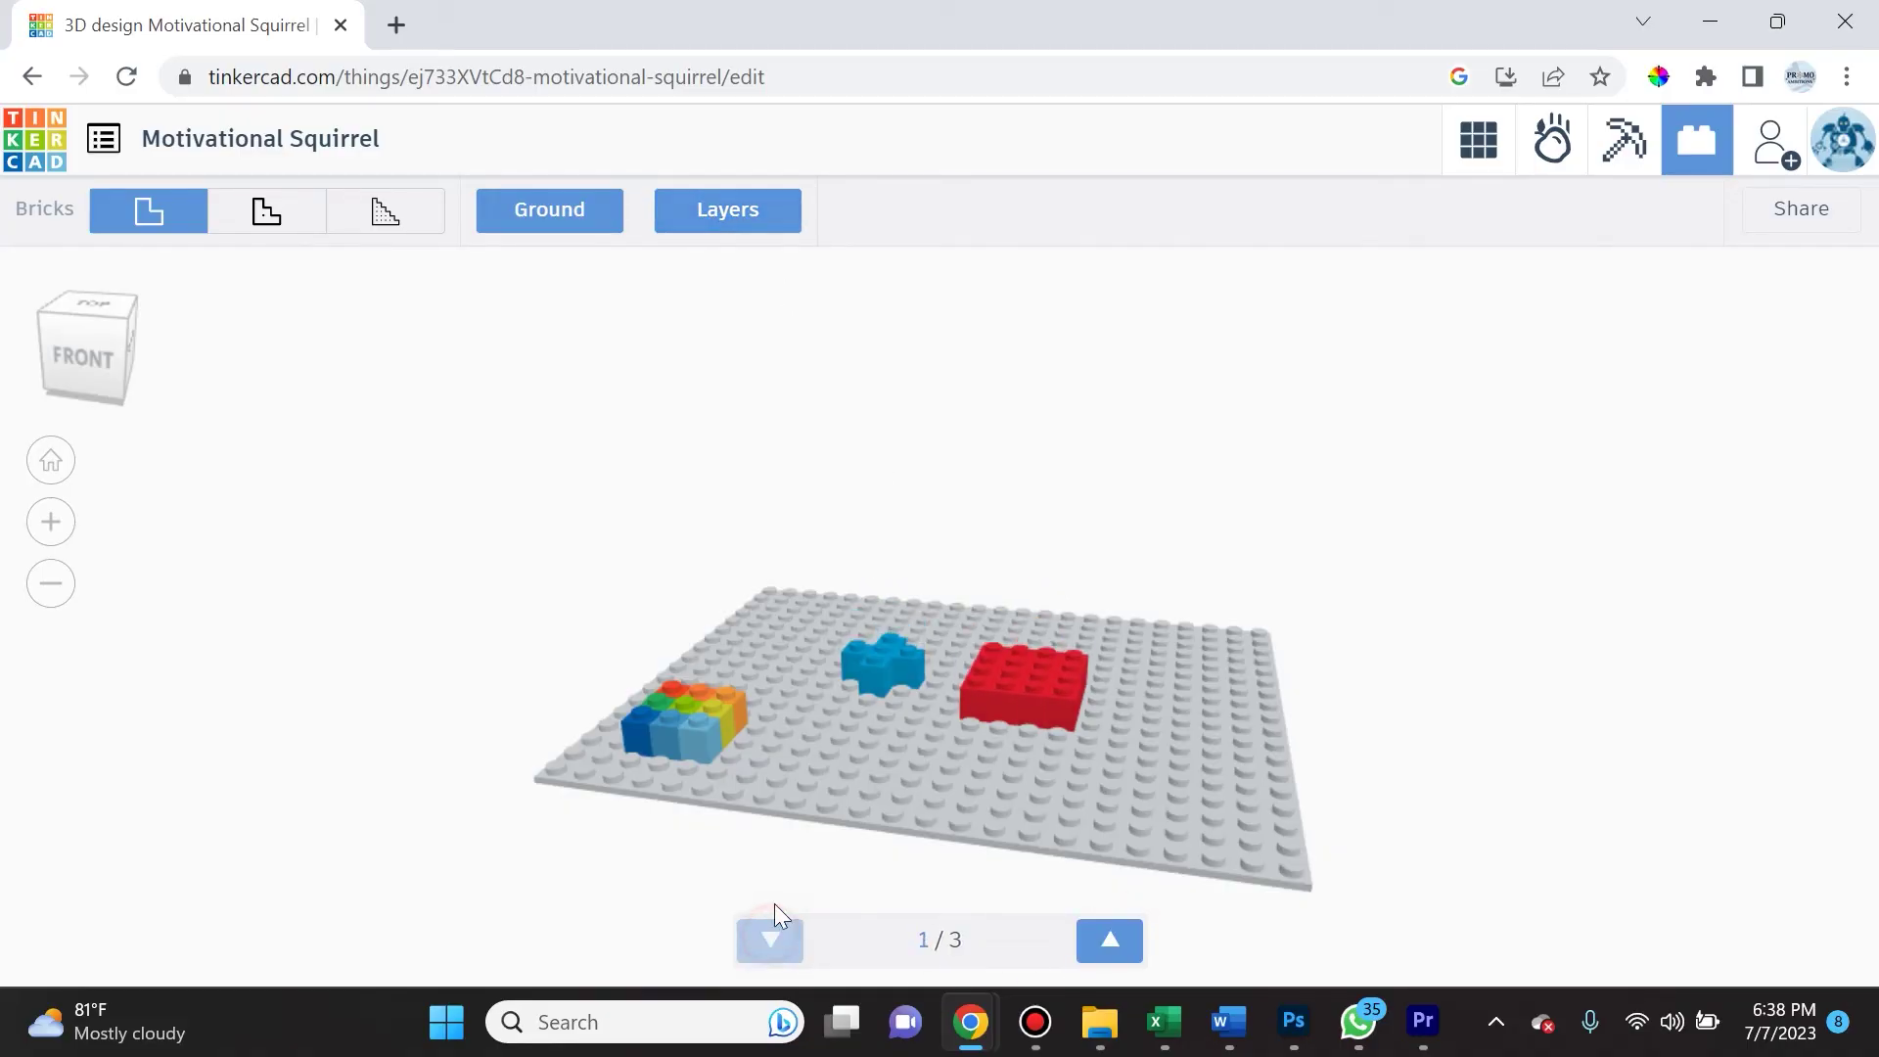
pyautogui.click(1625, 148)
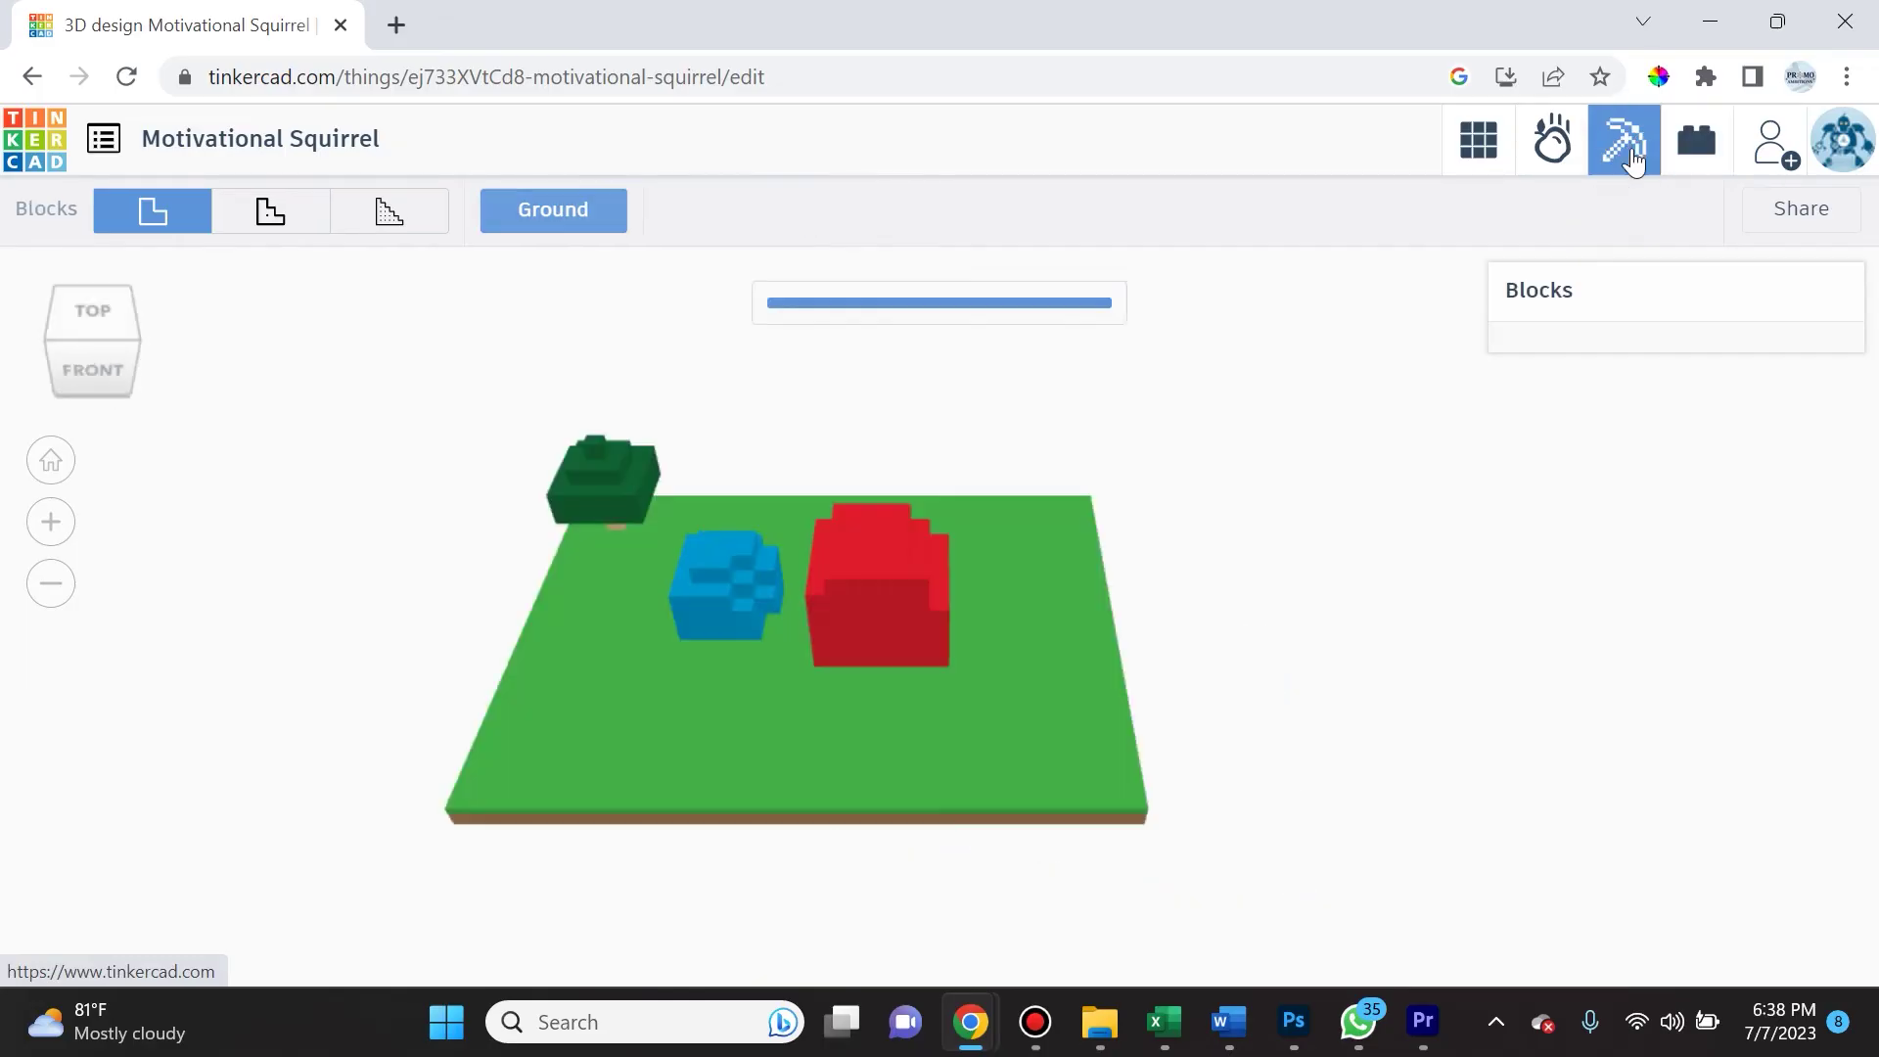
# - Open the design in the simulation workspace and set the sphere's physical material to Ice
pyautogui.click(1555, 137)
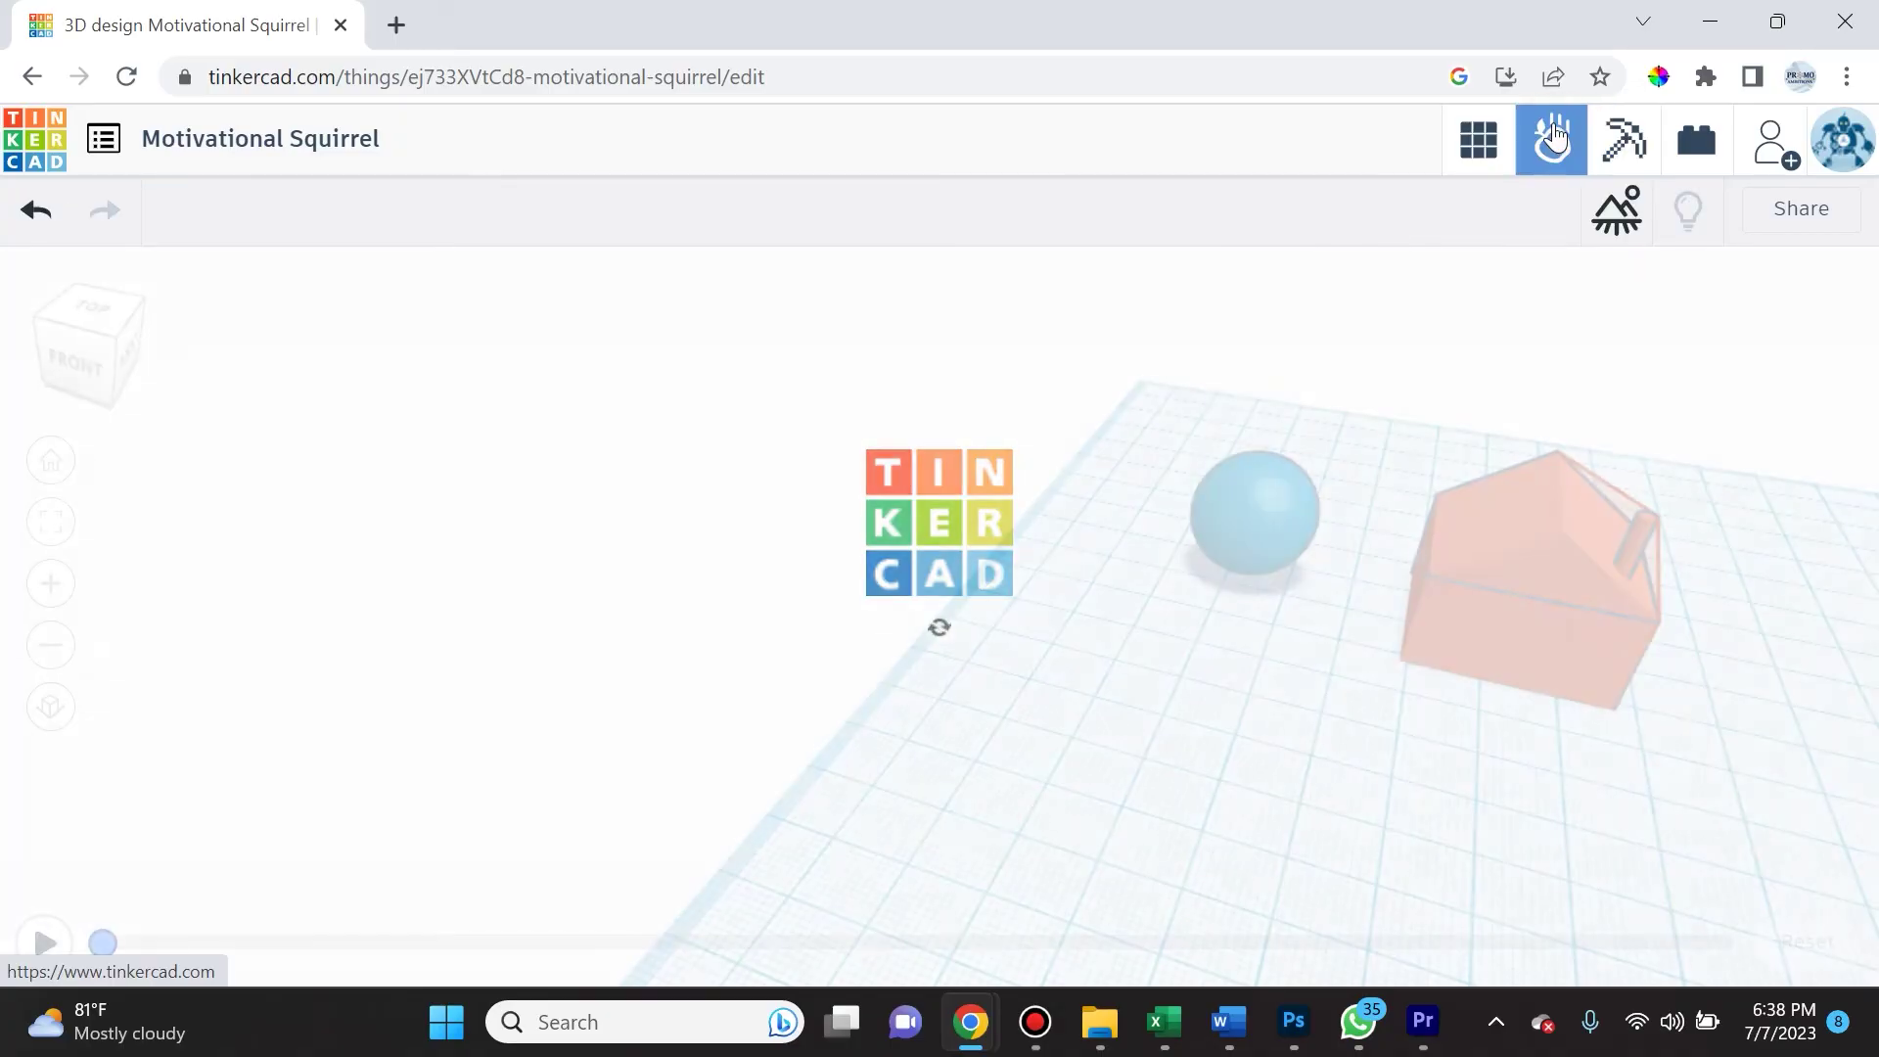
pyautogui.click(1292, 532)
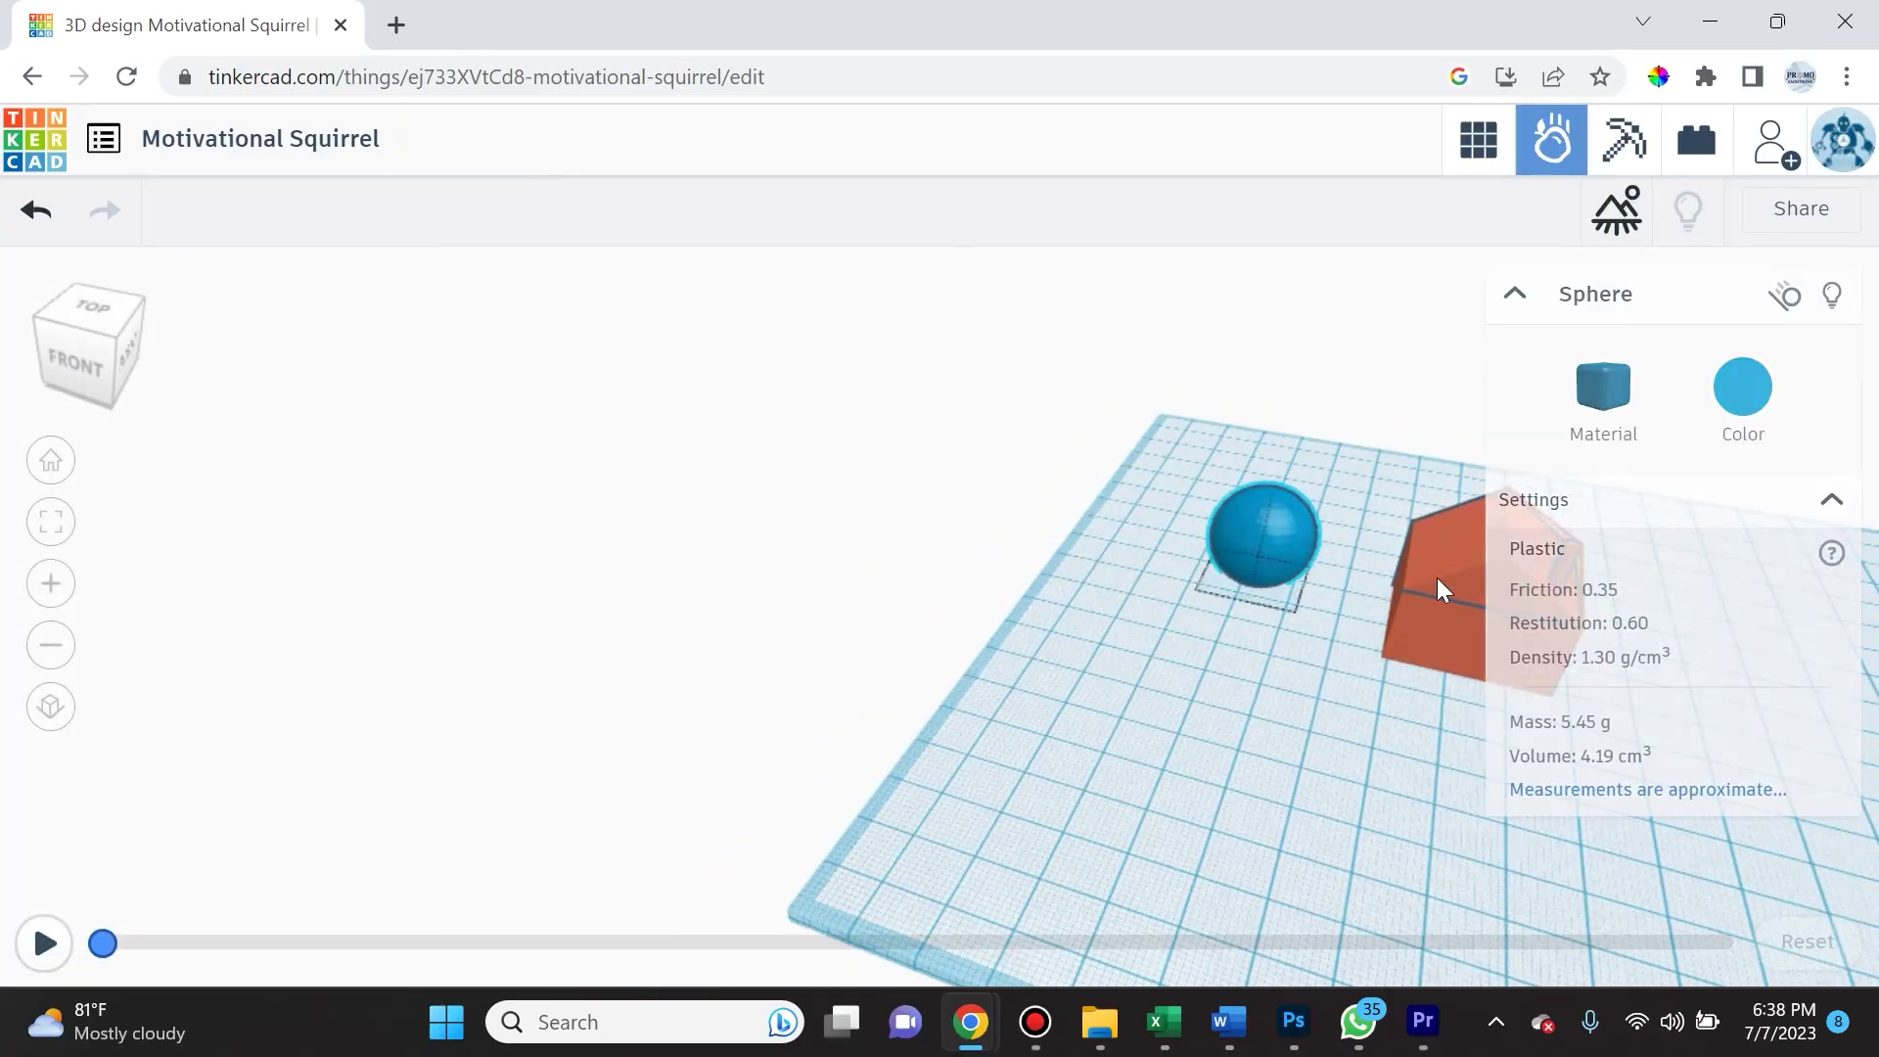
pyautogui.click(1576, 390)
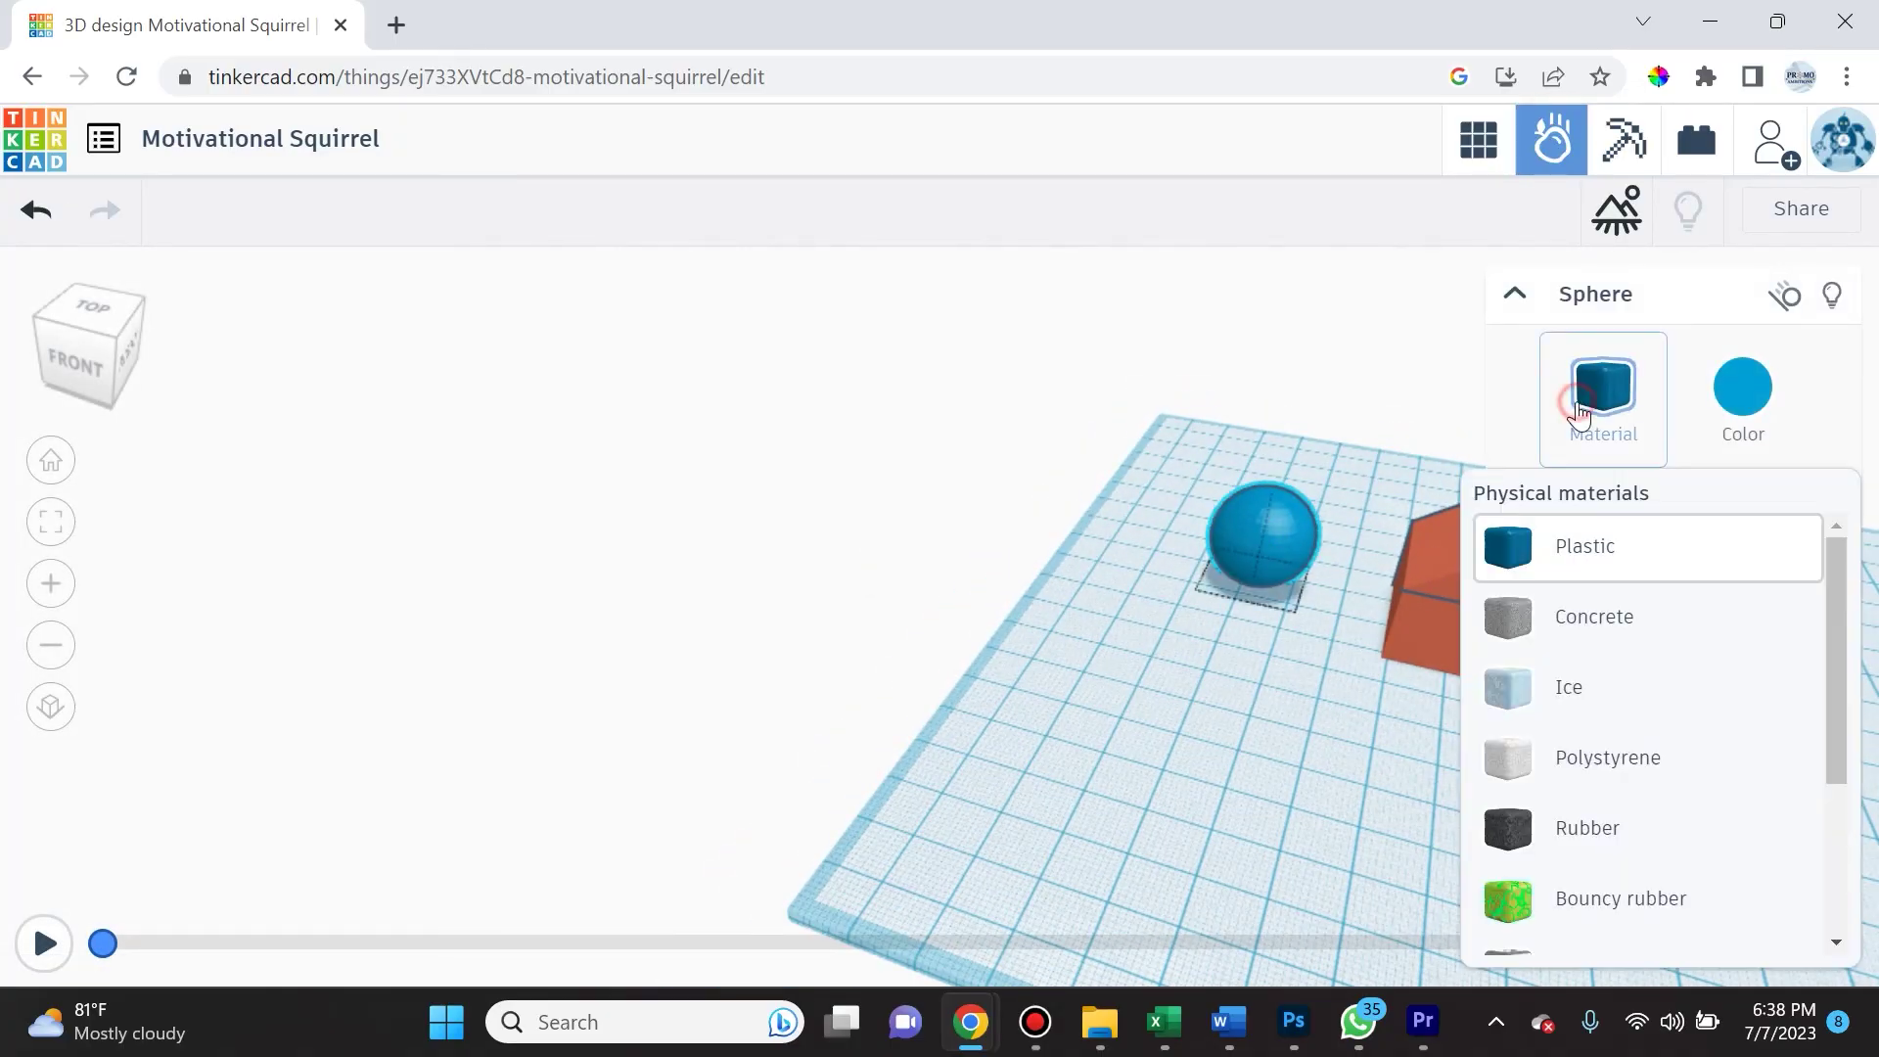
pyautogui.click(1609, 700)
pyautogui.moveTo(1219, 726); pyautogui.dragTo(1246, 642, button='right')
pyautogui.click(1276, 512)
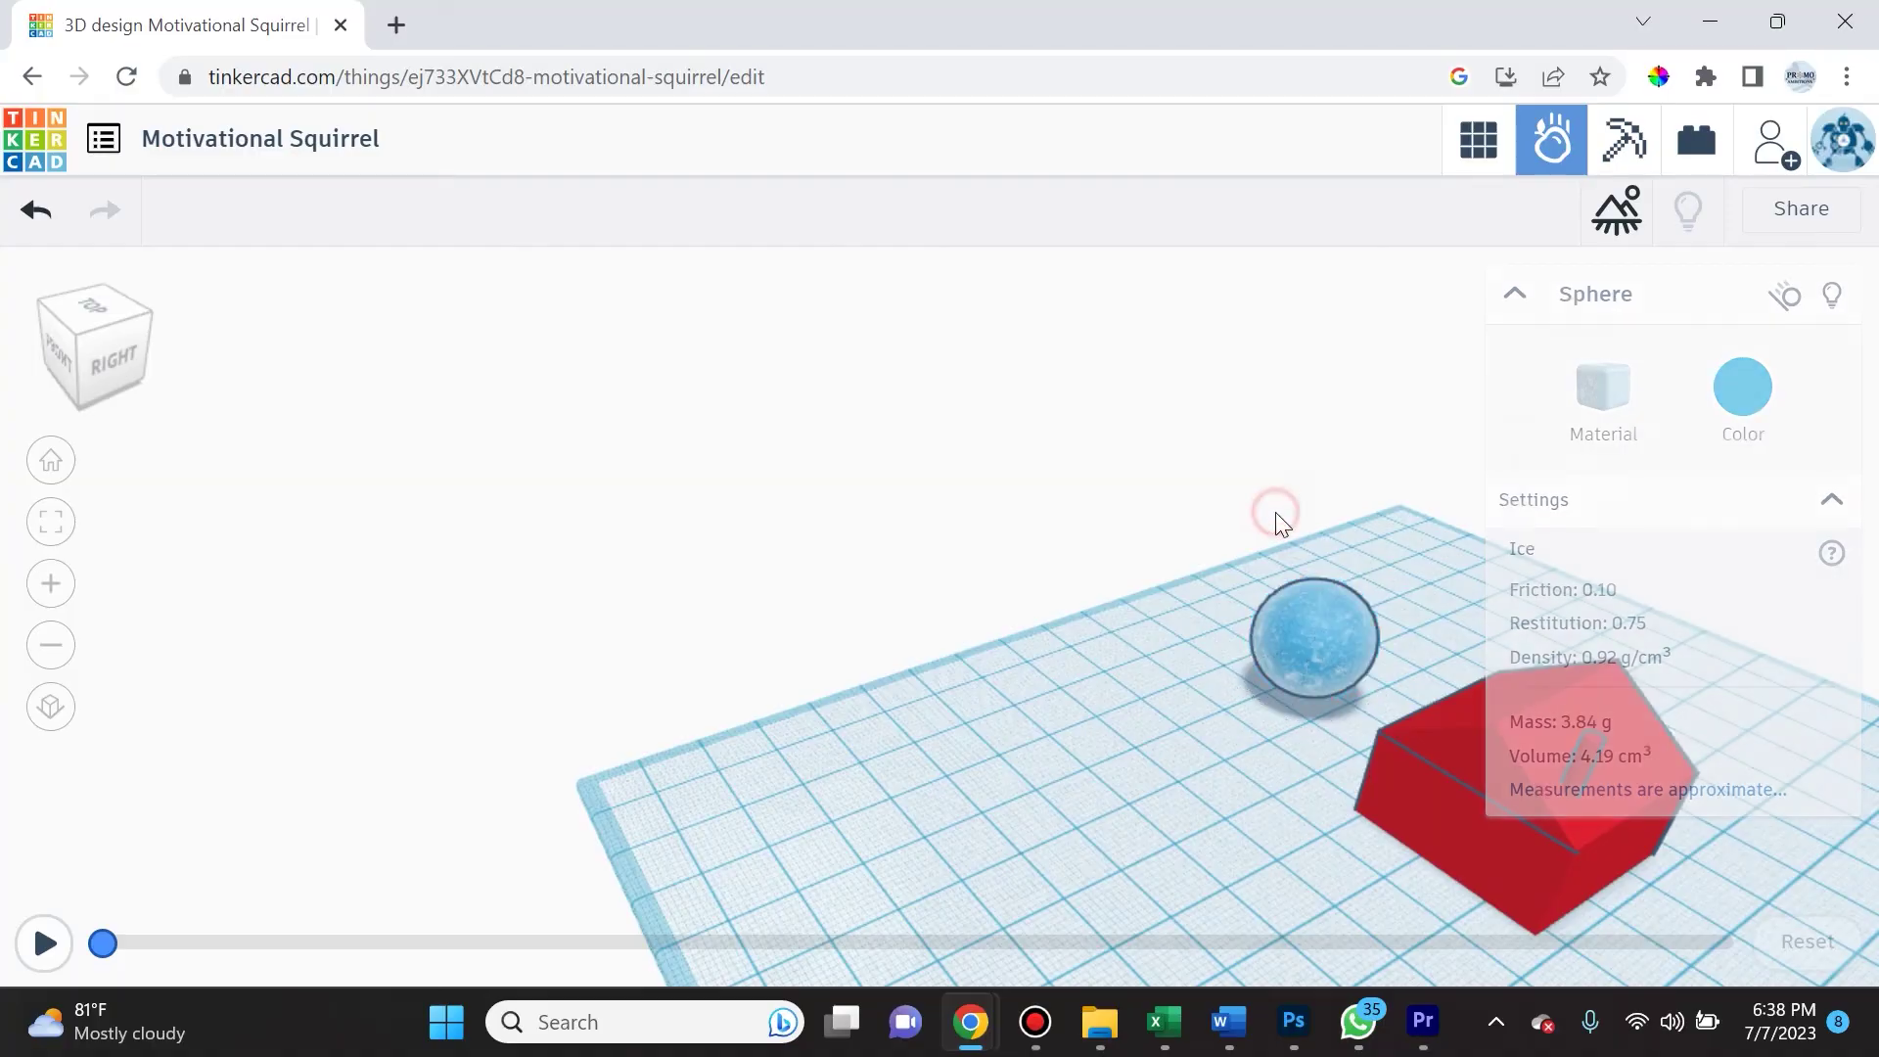
# - Set the simulation ground's physical material to Hard wood and view the scene from other angles
pyautogui.click(1601, 231)
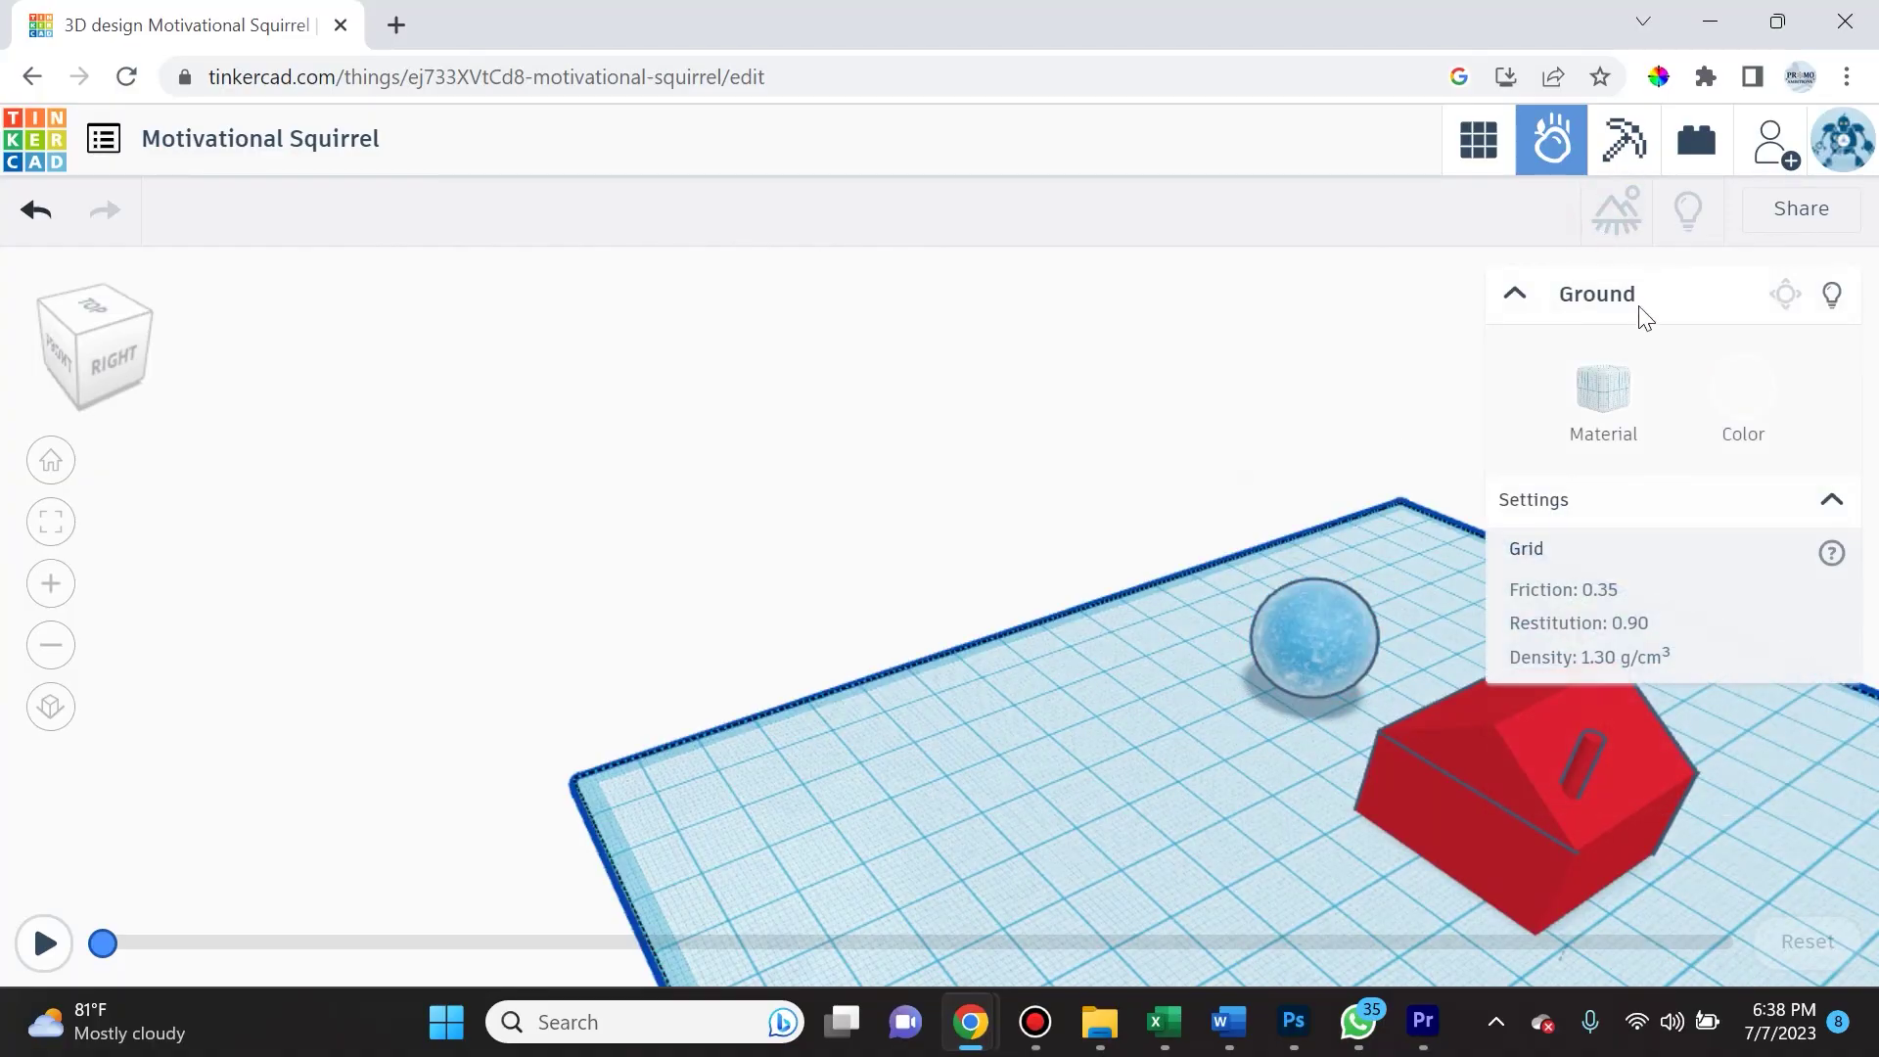
pyautogui.click(1569, 296)
pyautogui.scroll(-3, 1616, 646)
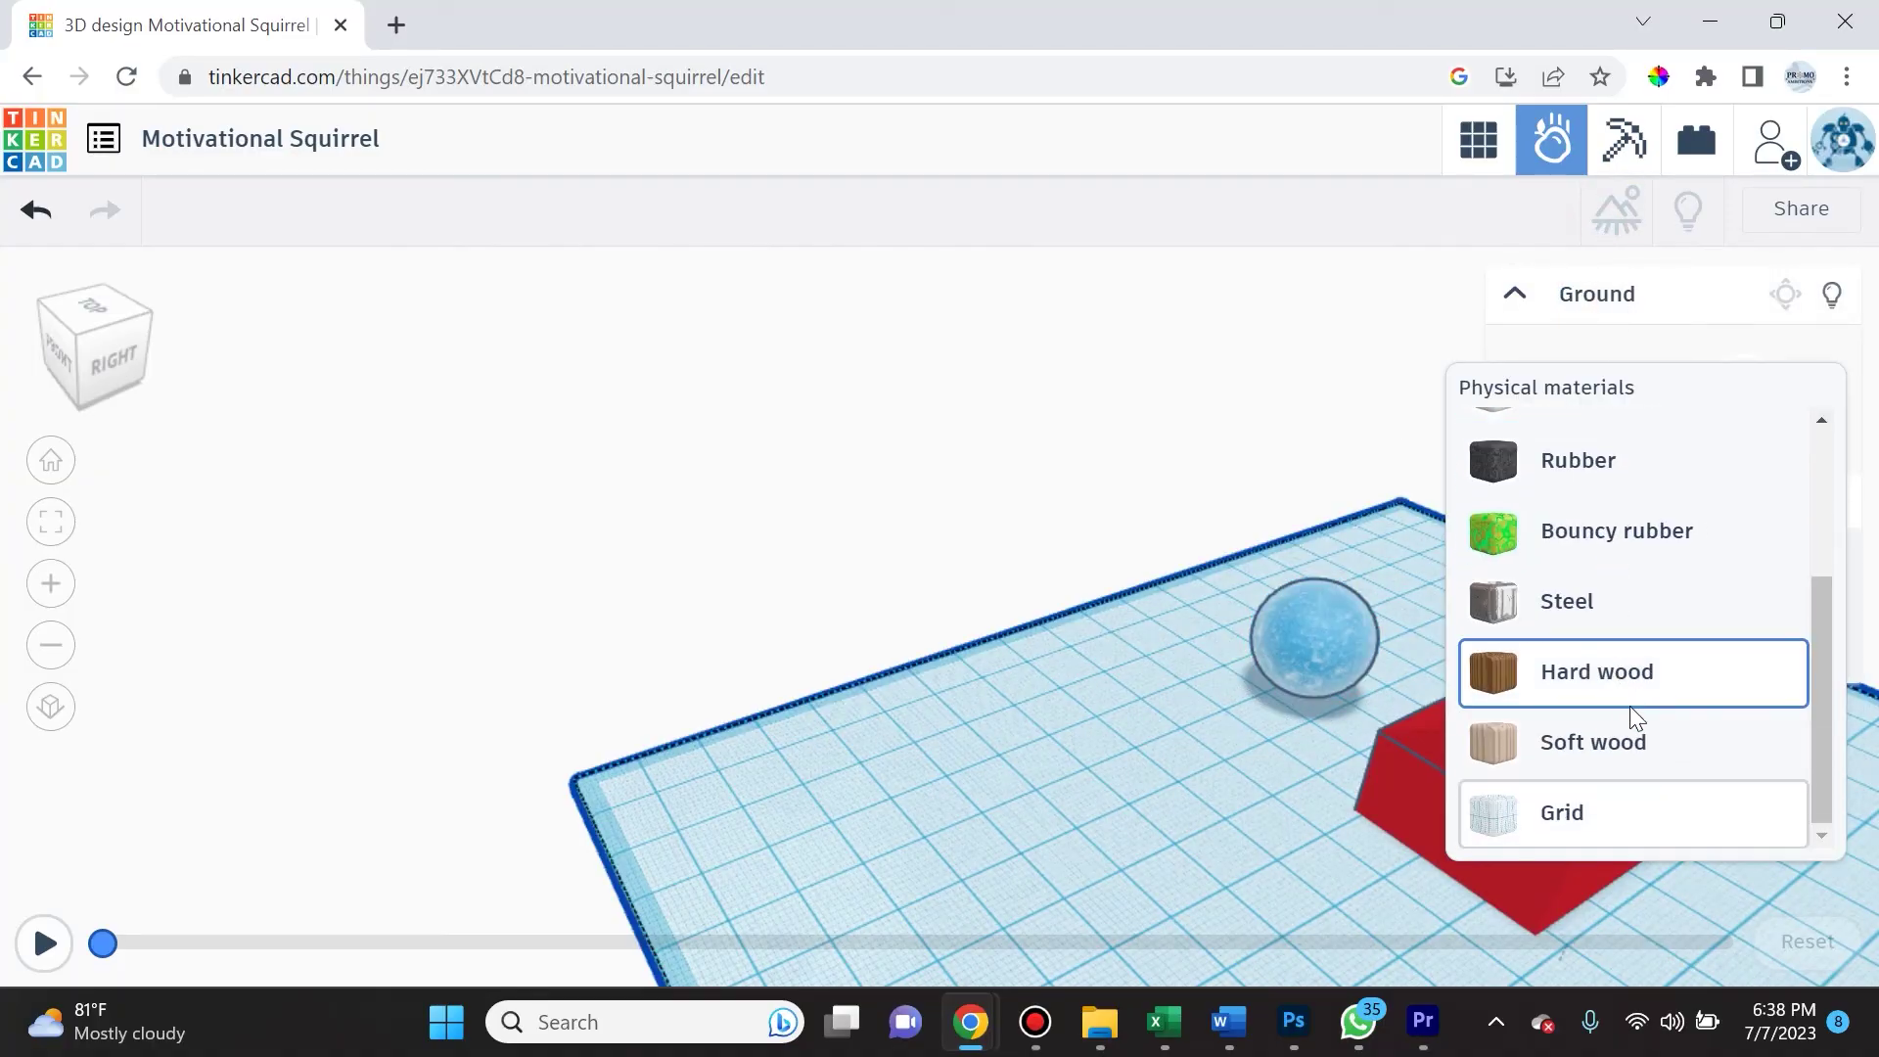
pyautogui.click(1628, 685)
pyautogui.moveTo(1367, 788); pyautogui.dragTo(1556, 604, button='right')
pyautogui.moveTo(1412, 452); pyautogui.dragTo(1622, 613, button='right')
pyautogui.click(1031, 413)
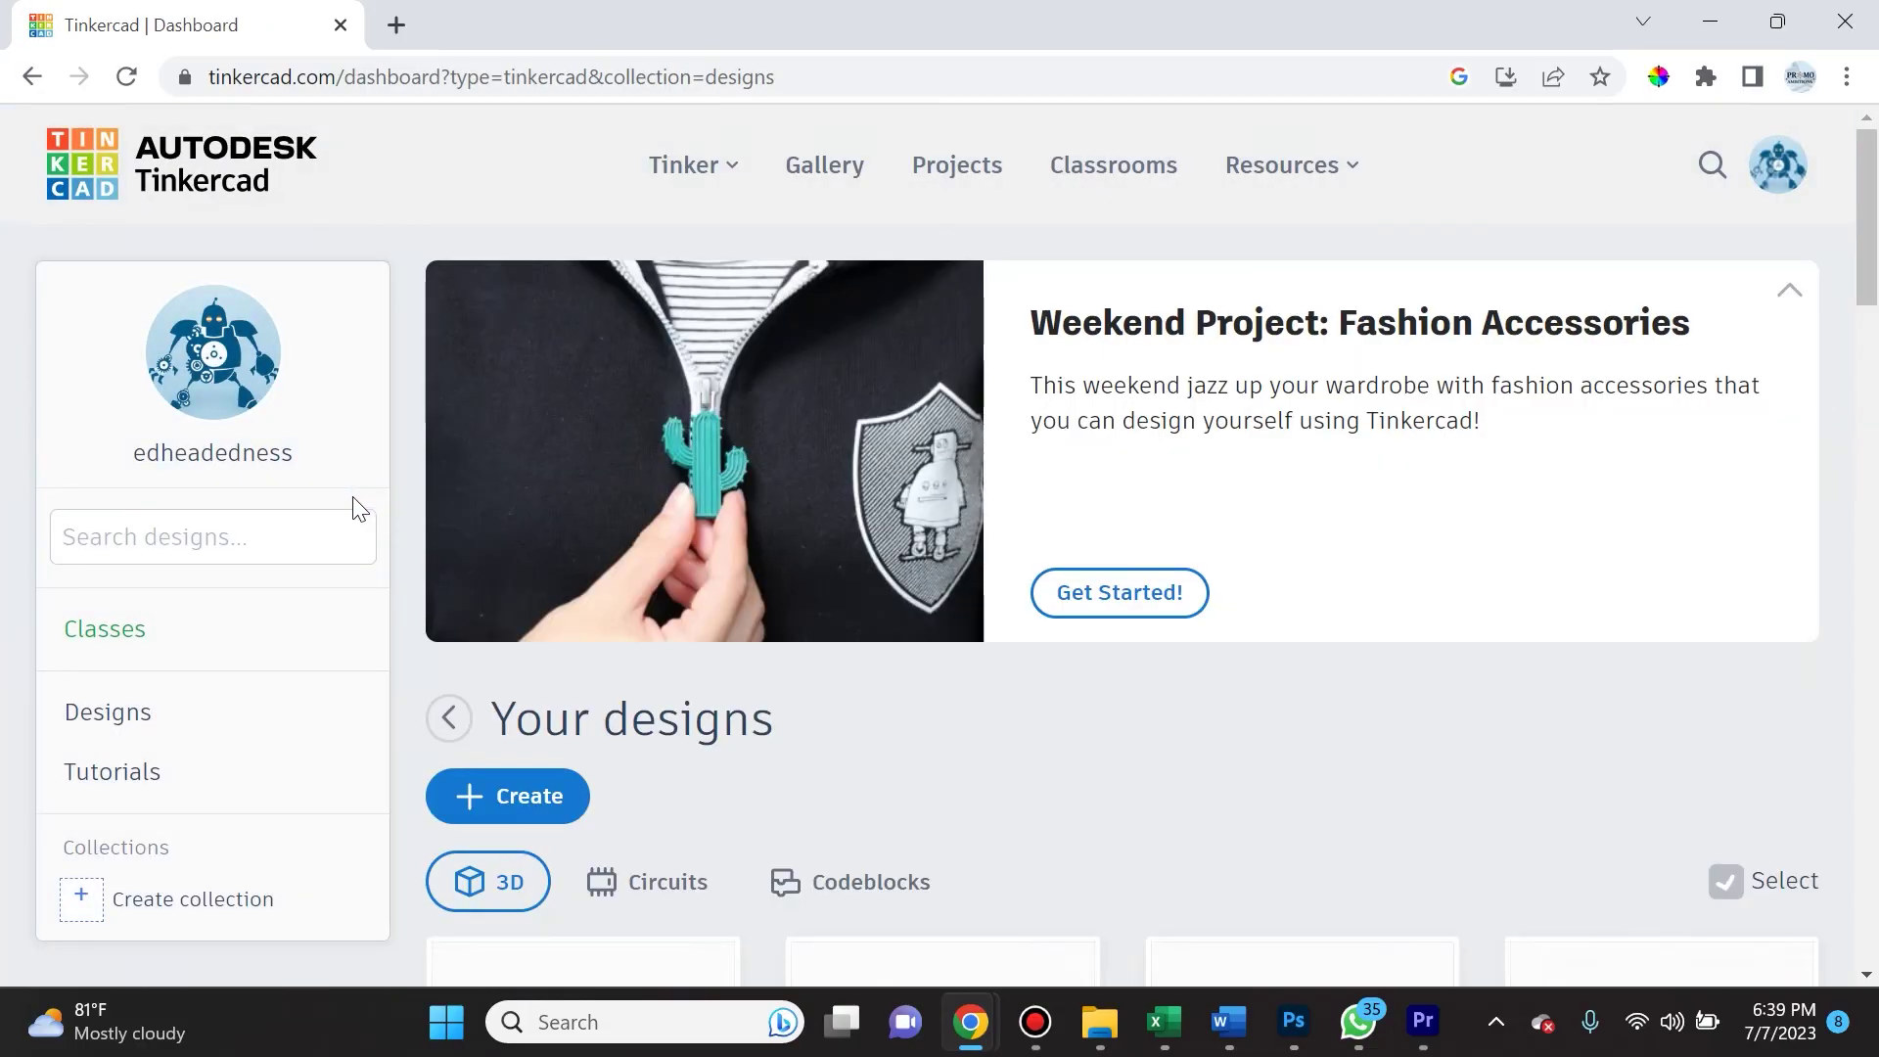
# - Show the Circuits designs on the dashboard and look through that page
pyautogui.scroll(-3, 525, 826)
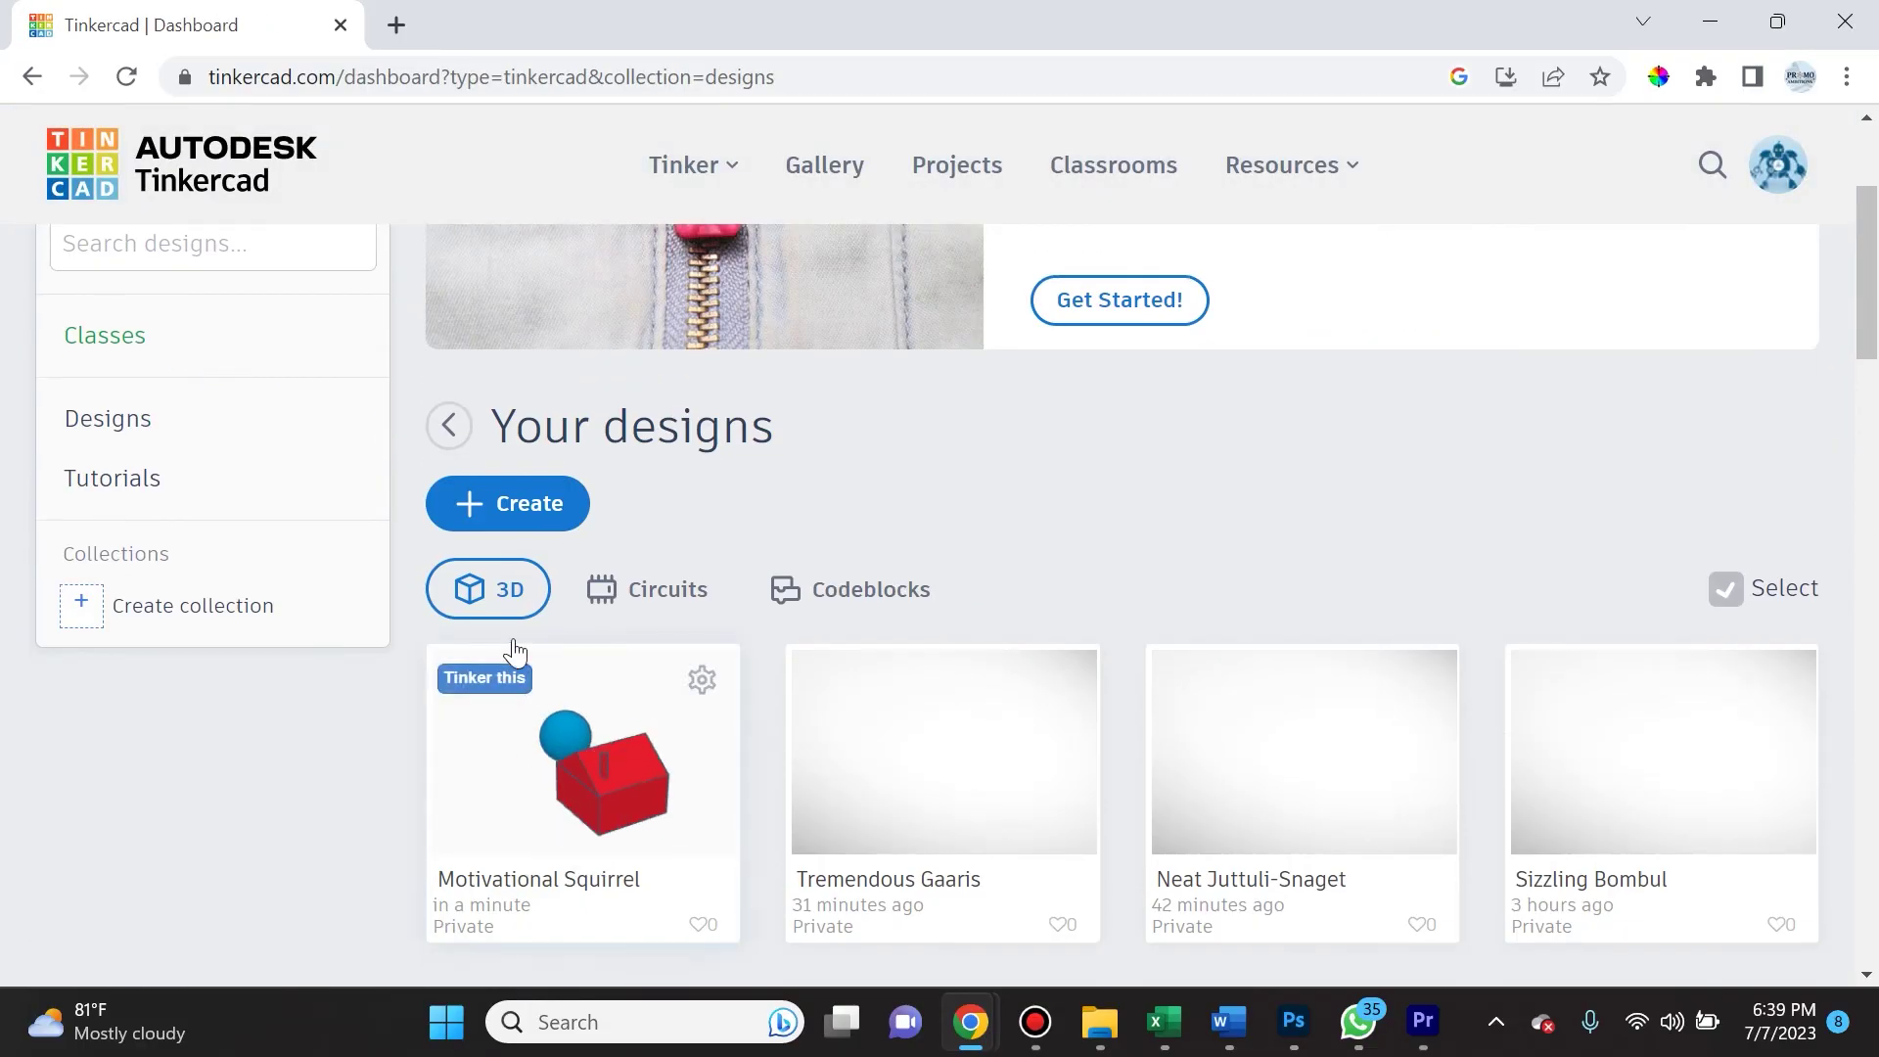
pyautogui.click(641, 616)
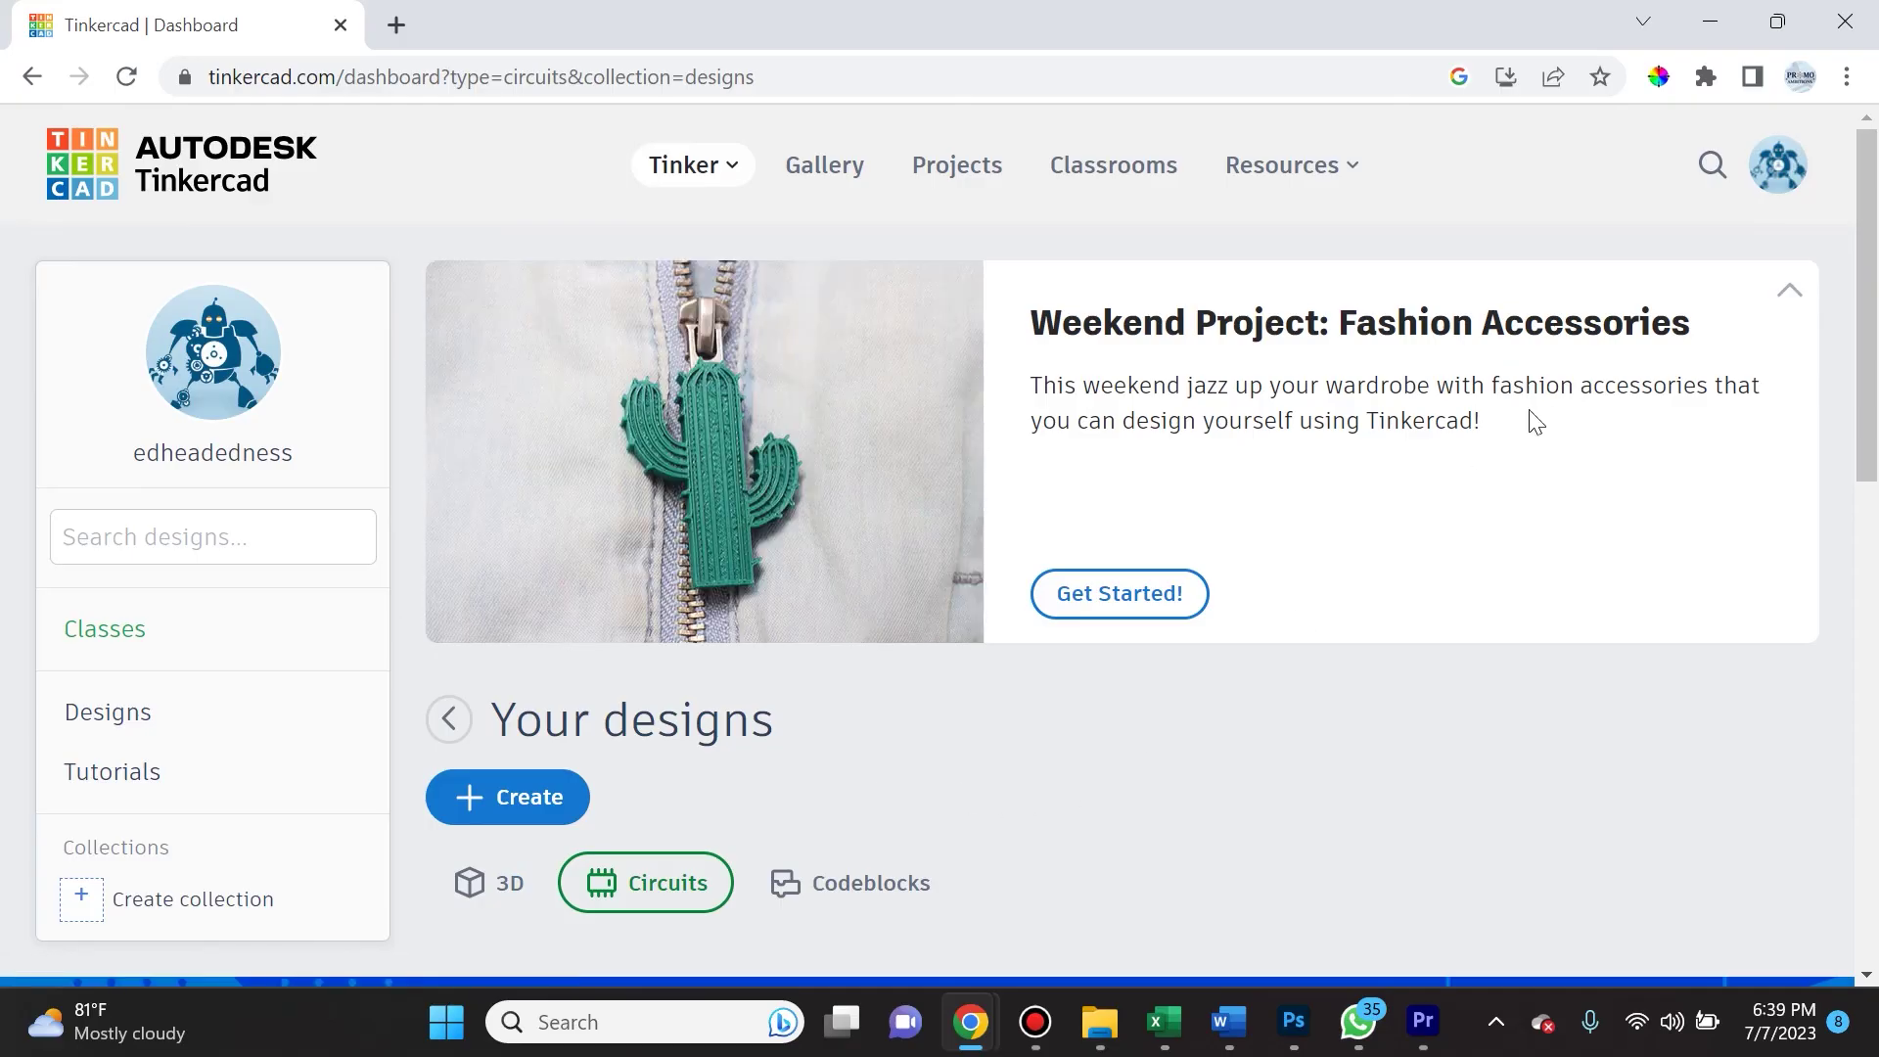
pyautogui.scroll(-5, 762, 776)
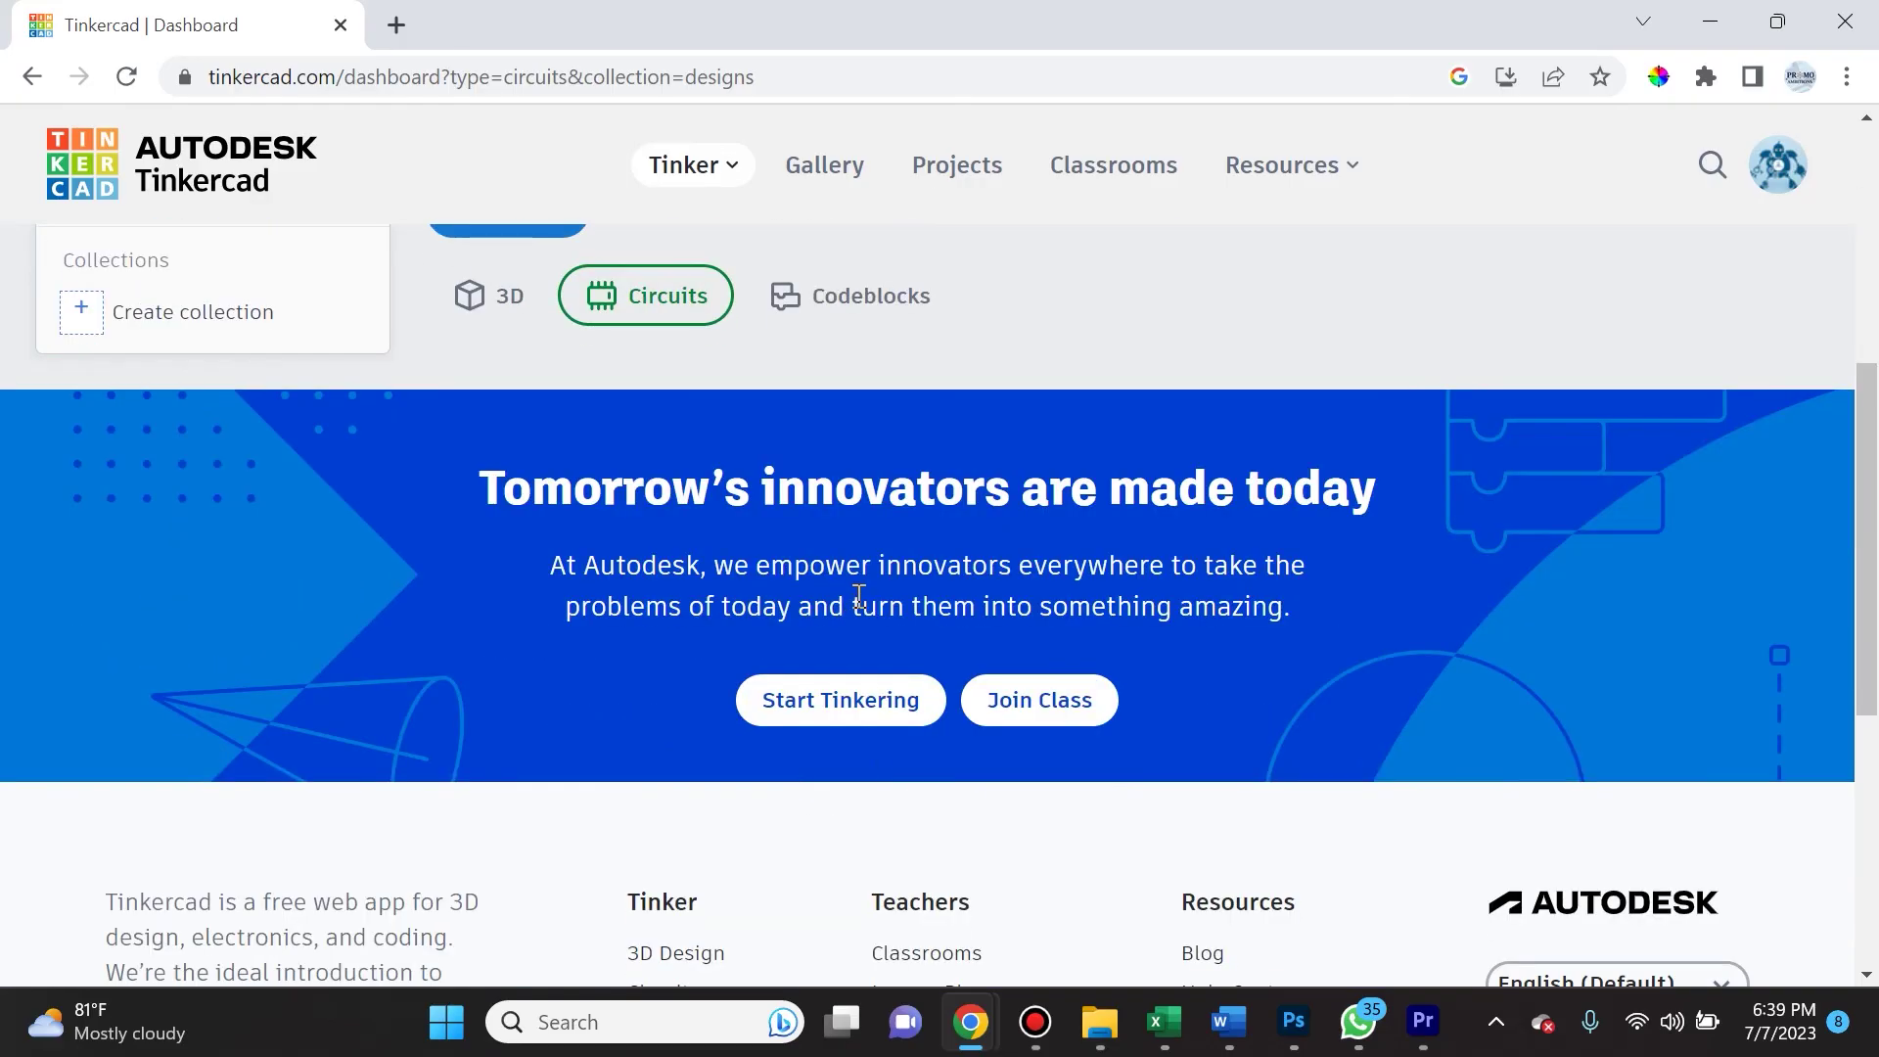
# - Look through the dashboard's Codeblocks designs page and return to the main dashboard with all designs
pyautogui.click(826, 299)
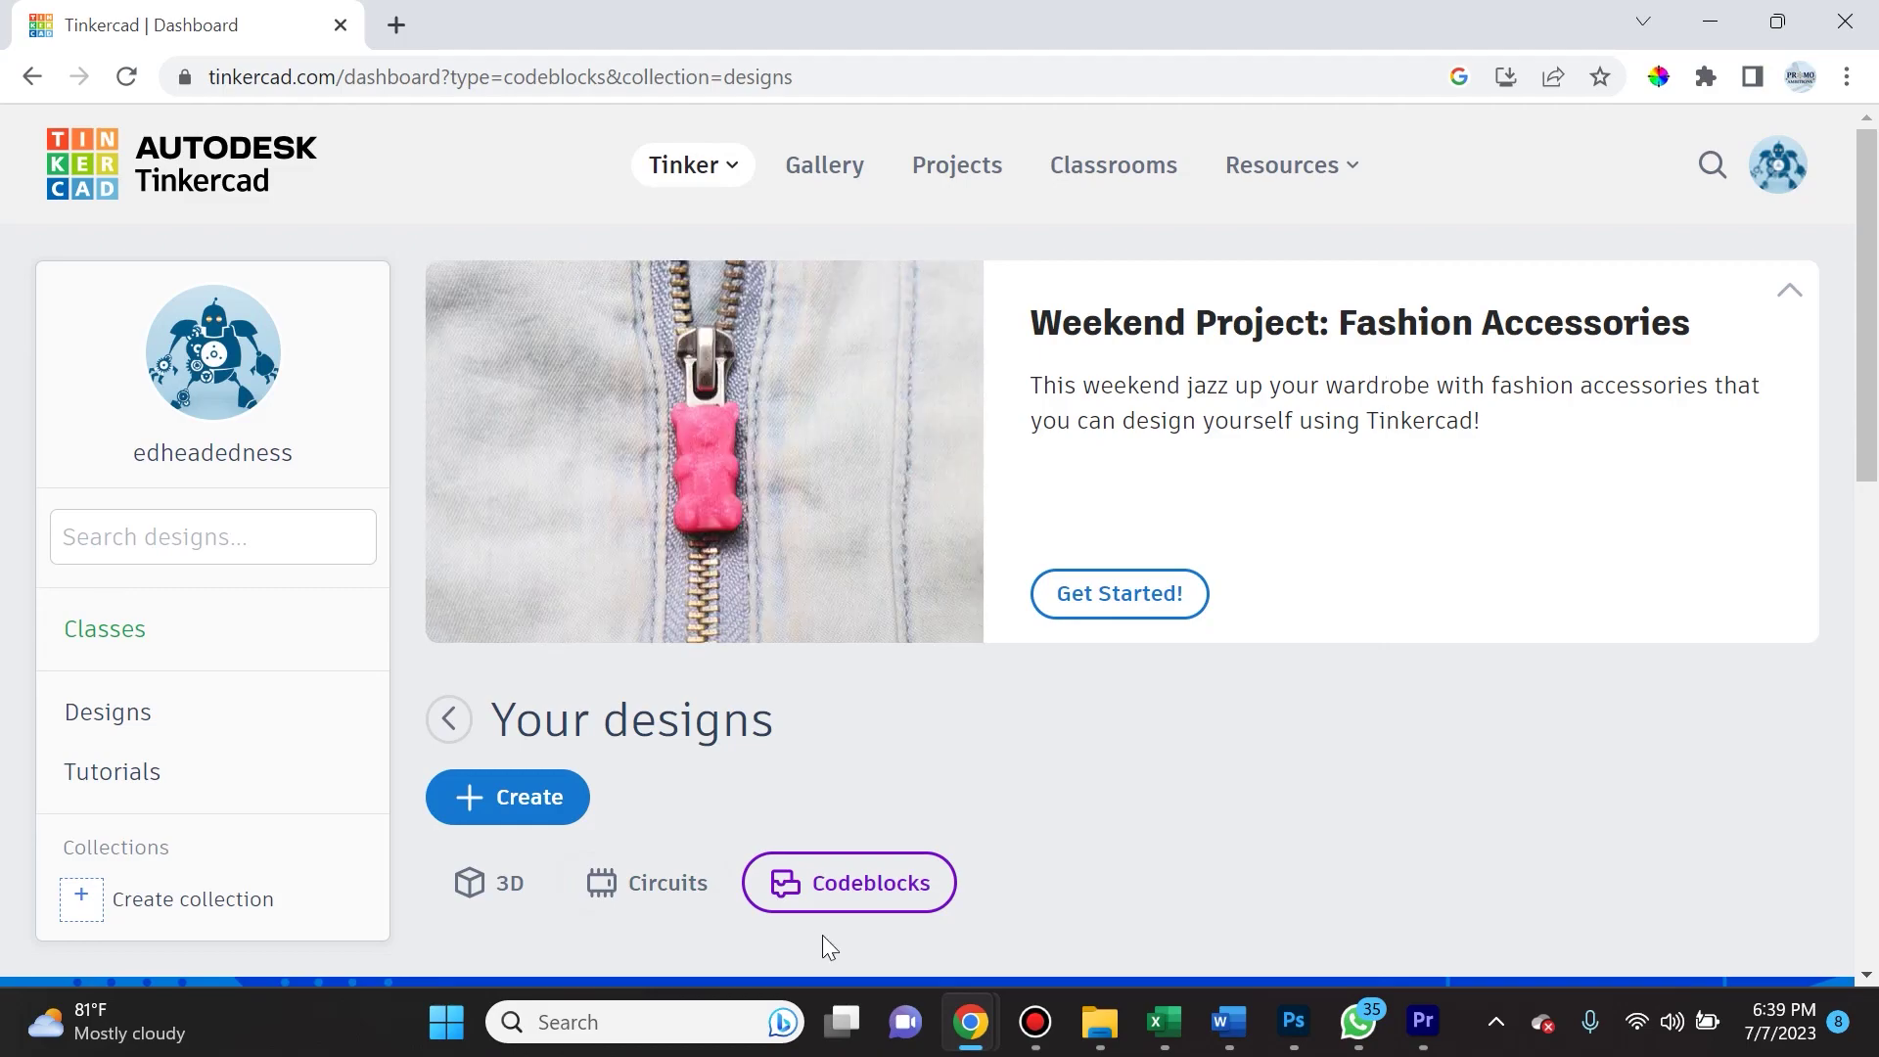
pyautogui.scroll(-5, 822, 934)
pyautogui.scroll(-5, 784, 642)
pyautogui.scroll(3, 809, 617)
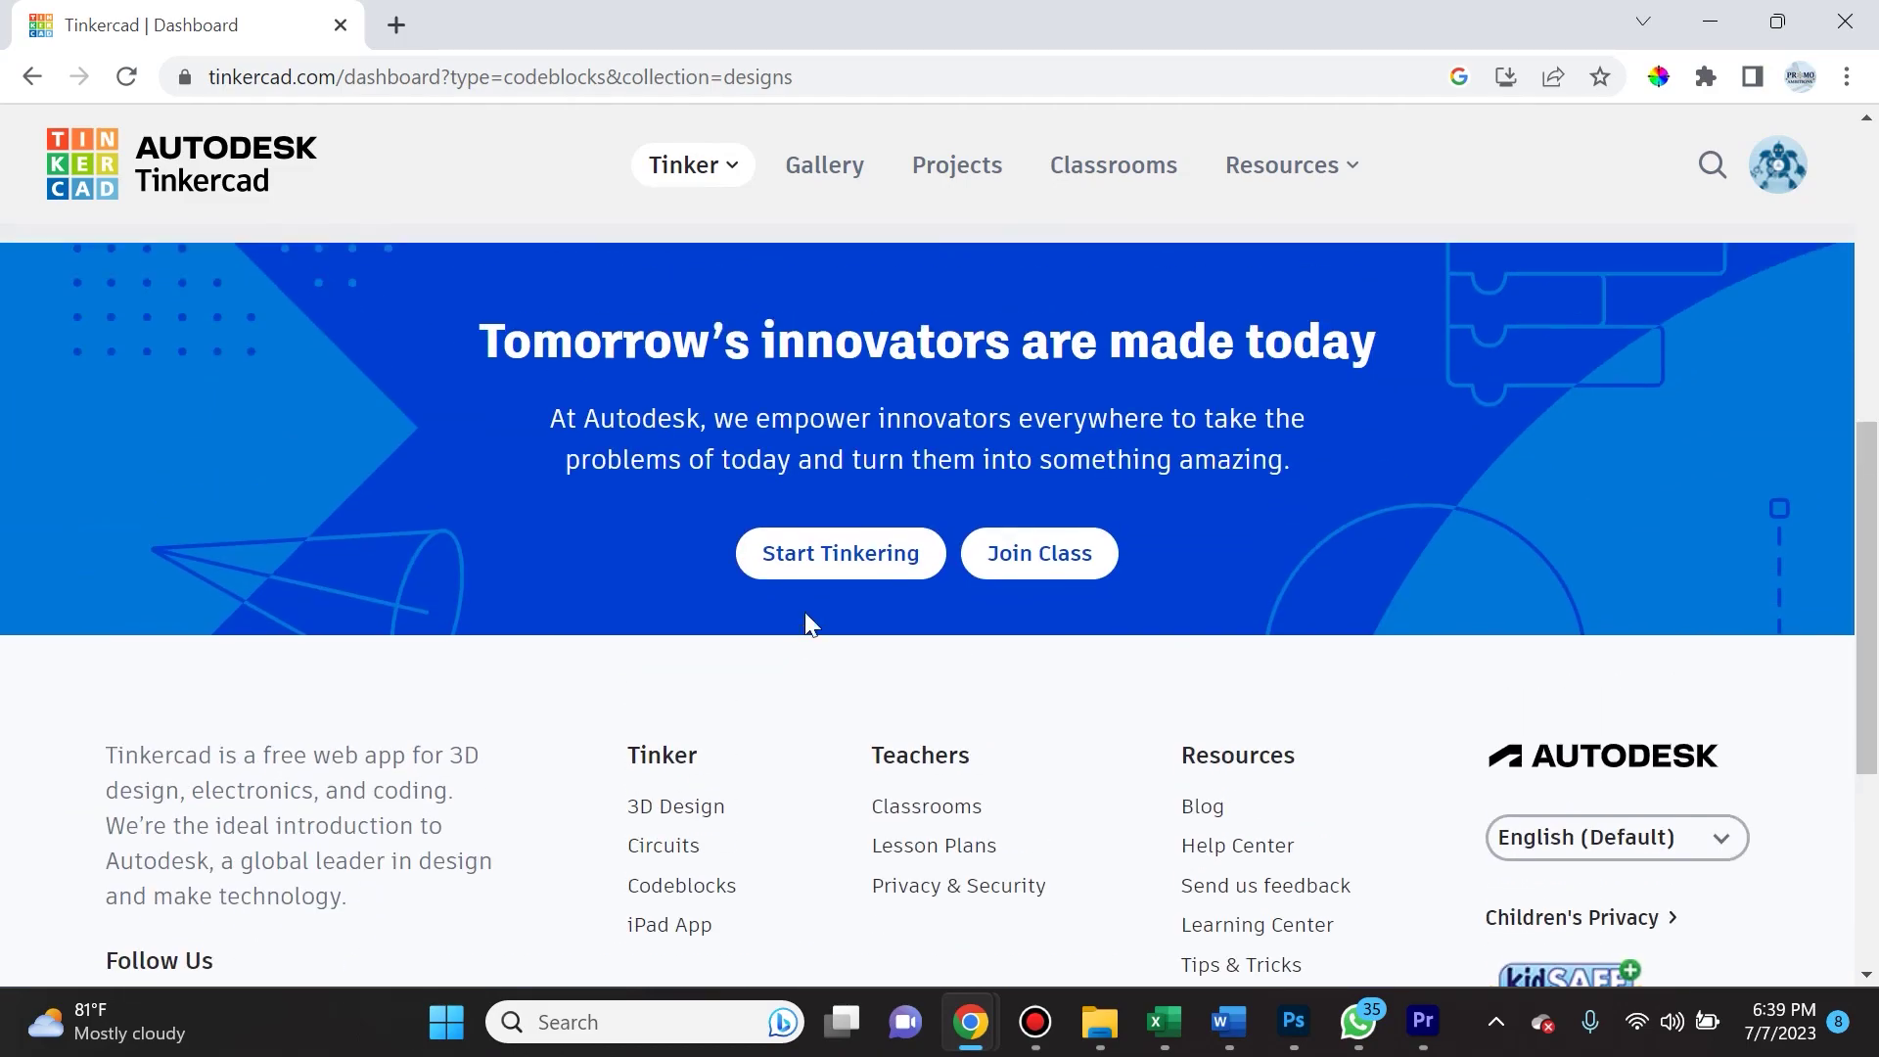
pyautogui.click(823, 572)
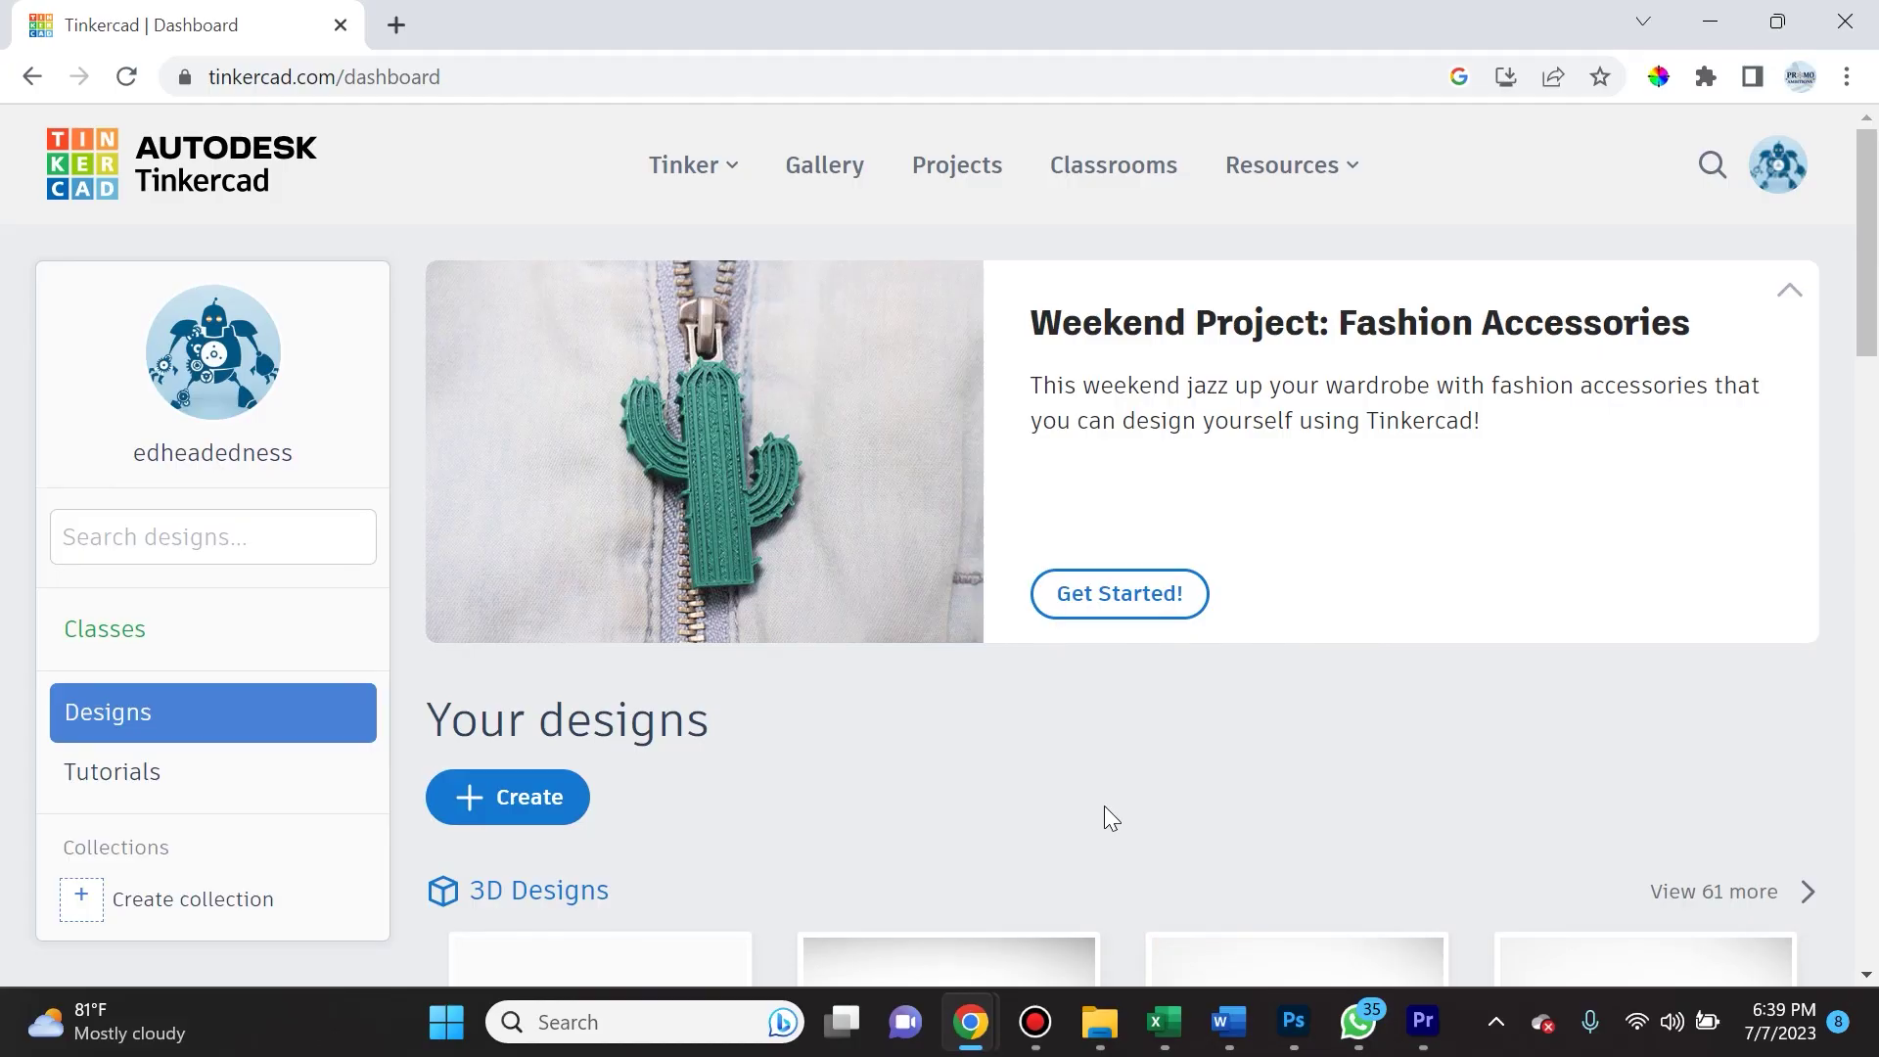
# - Show the Tinker overview of design types and companion apps, and close it again
pyautogui.click(718, 181)
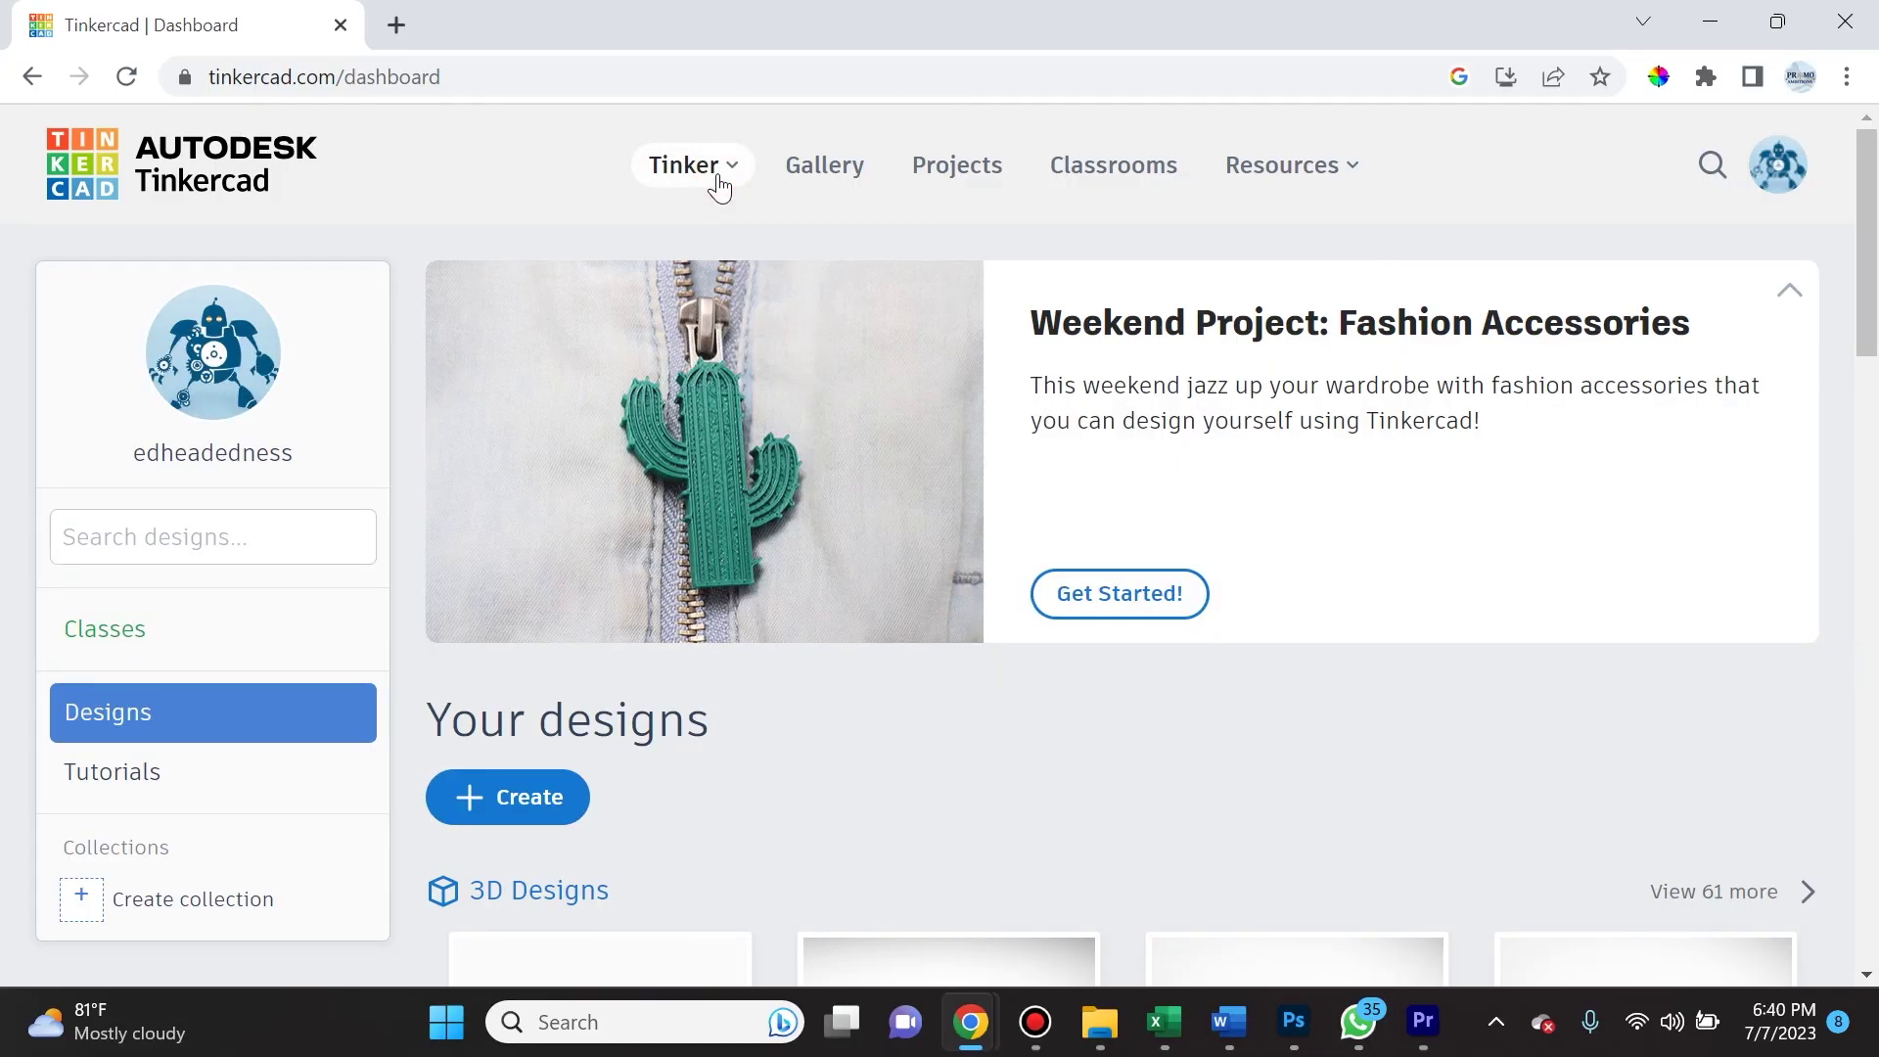
pyautogui.click(720, 183)
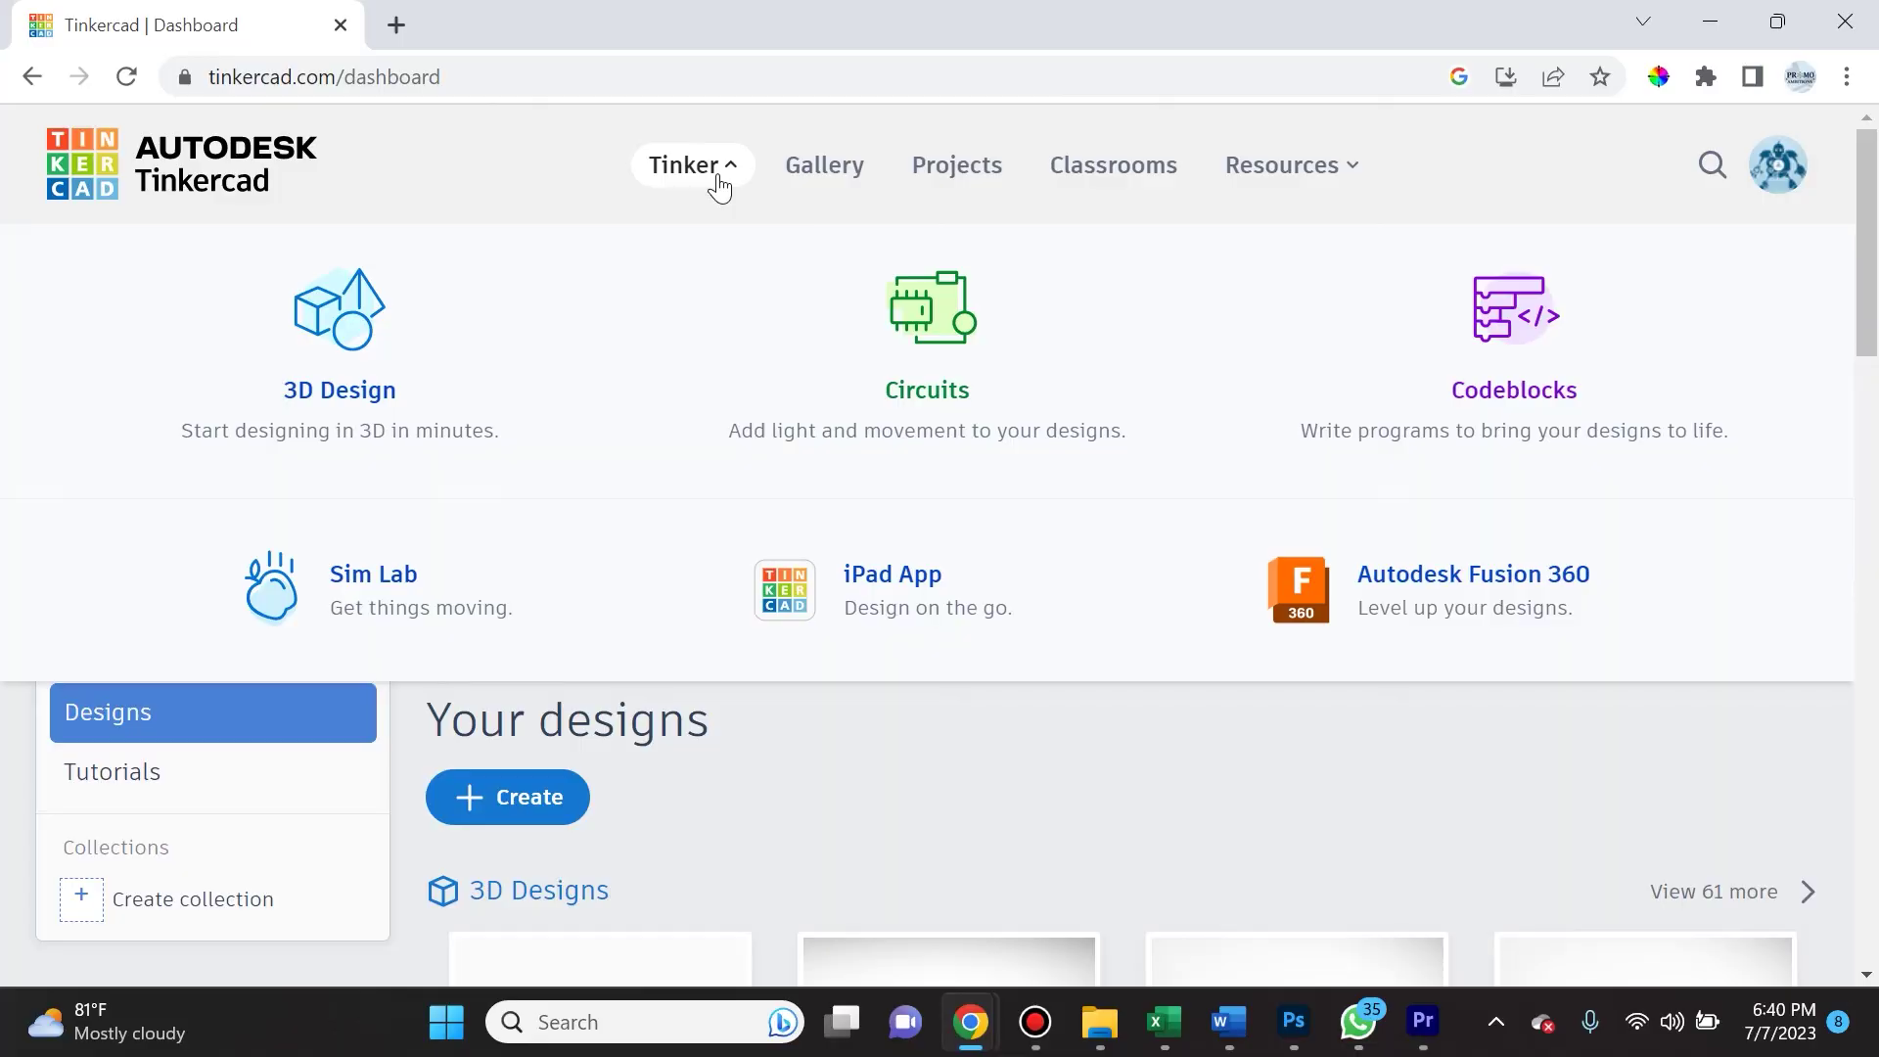
pyautogui.click(942, 824)
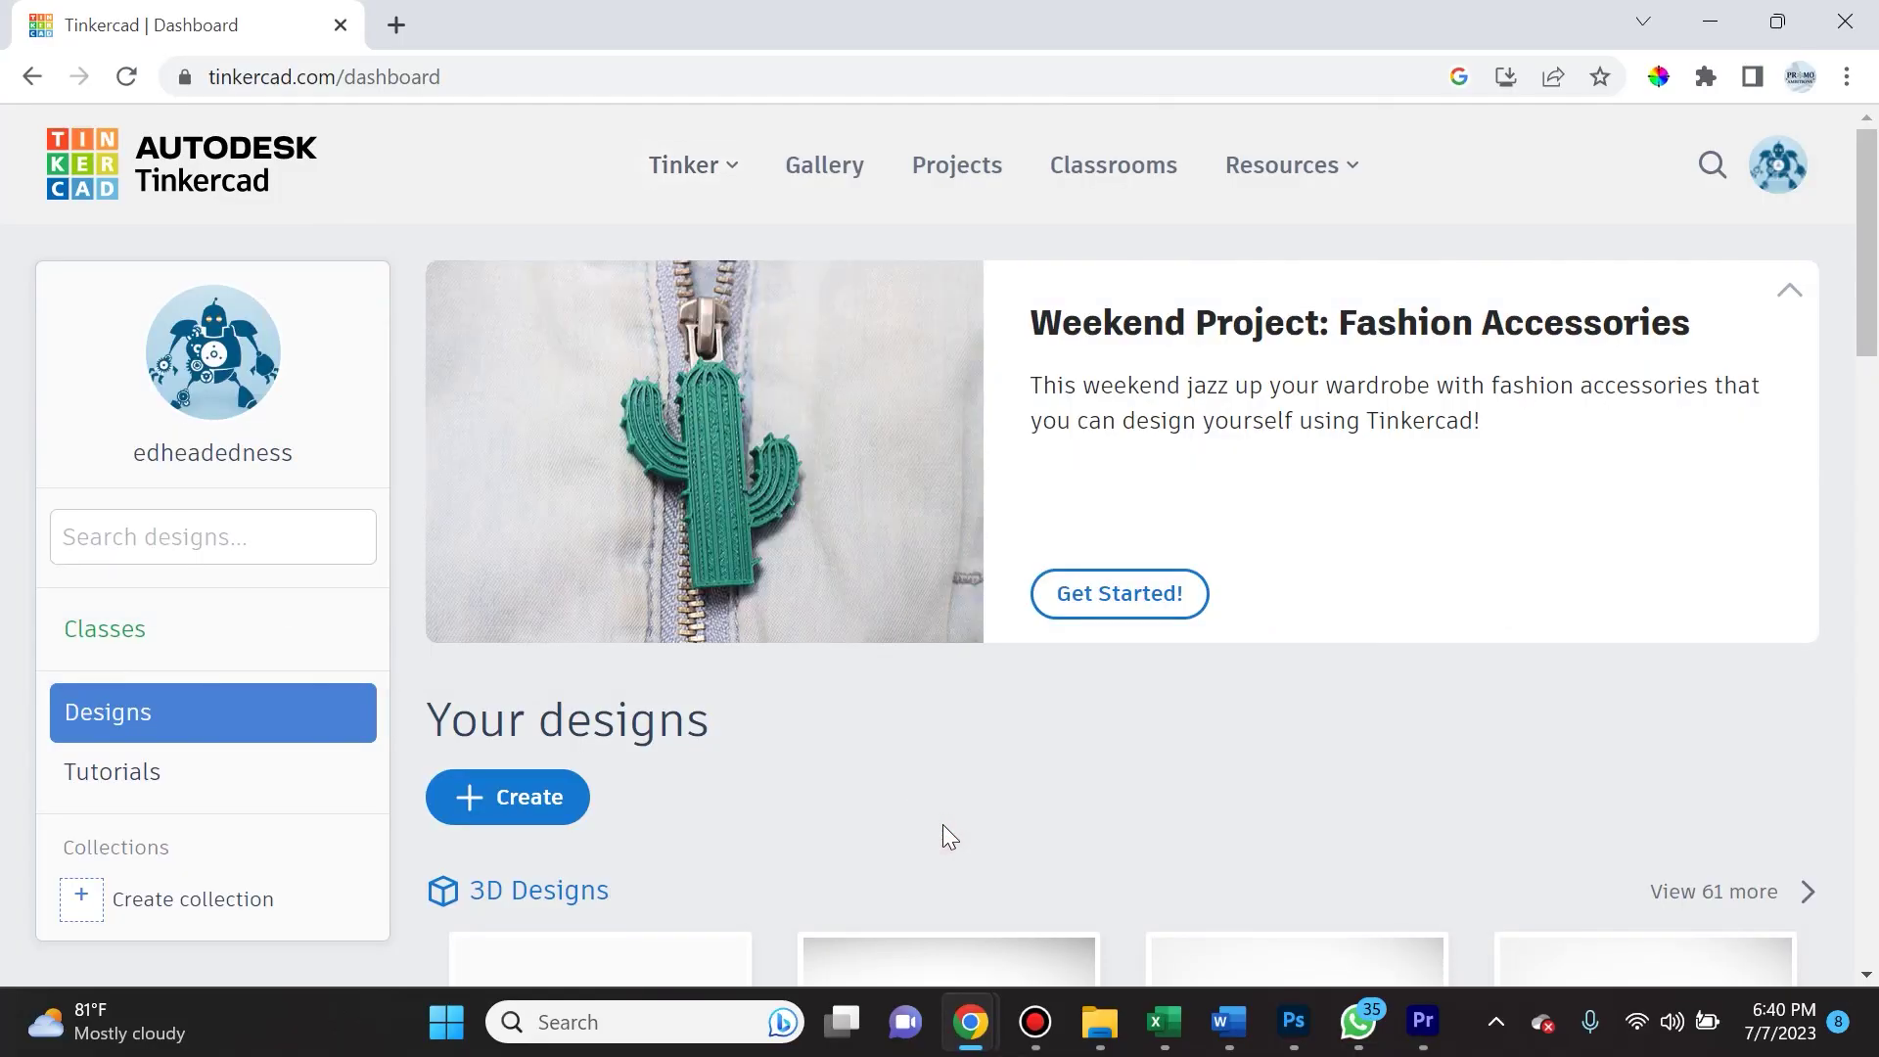